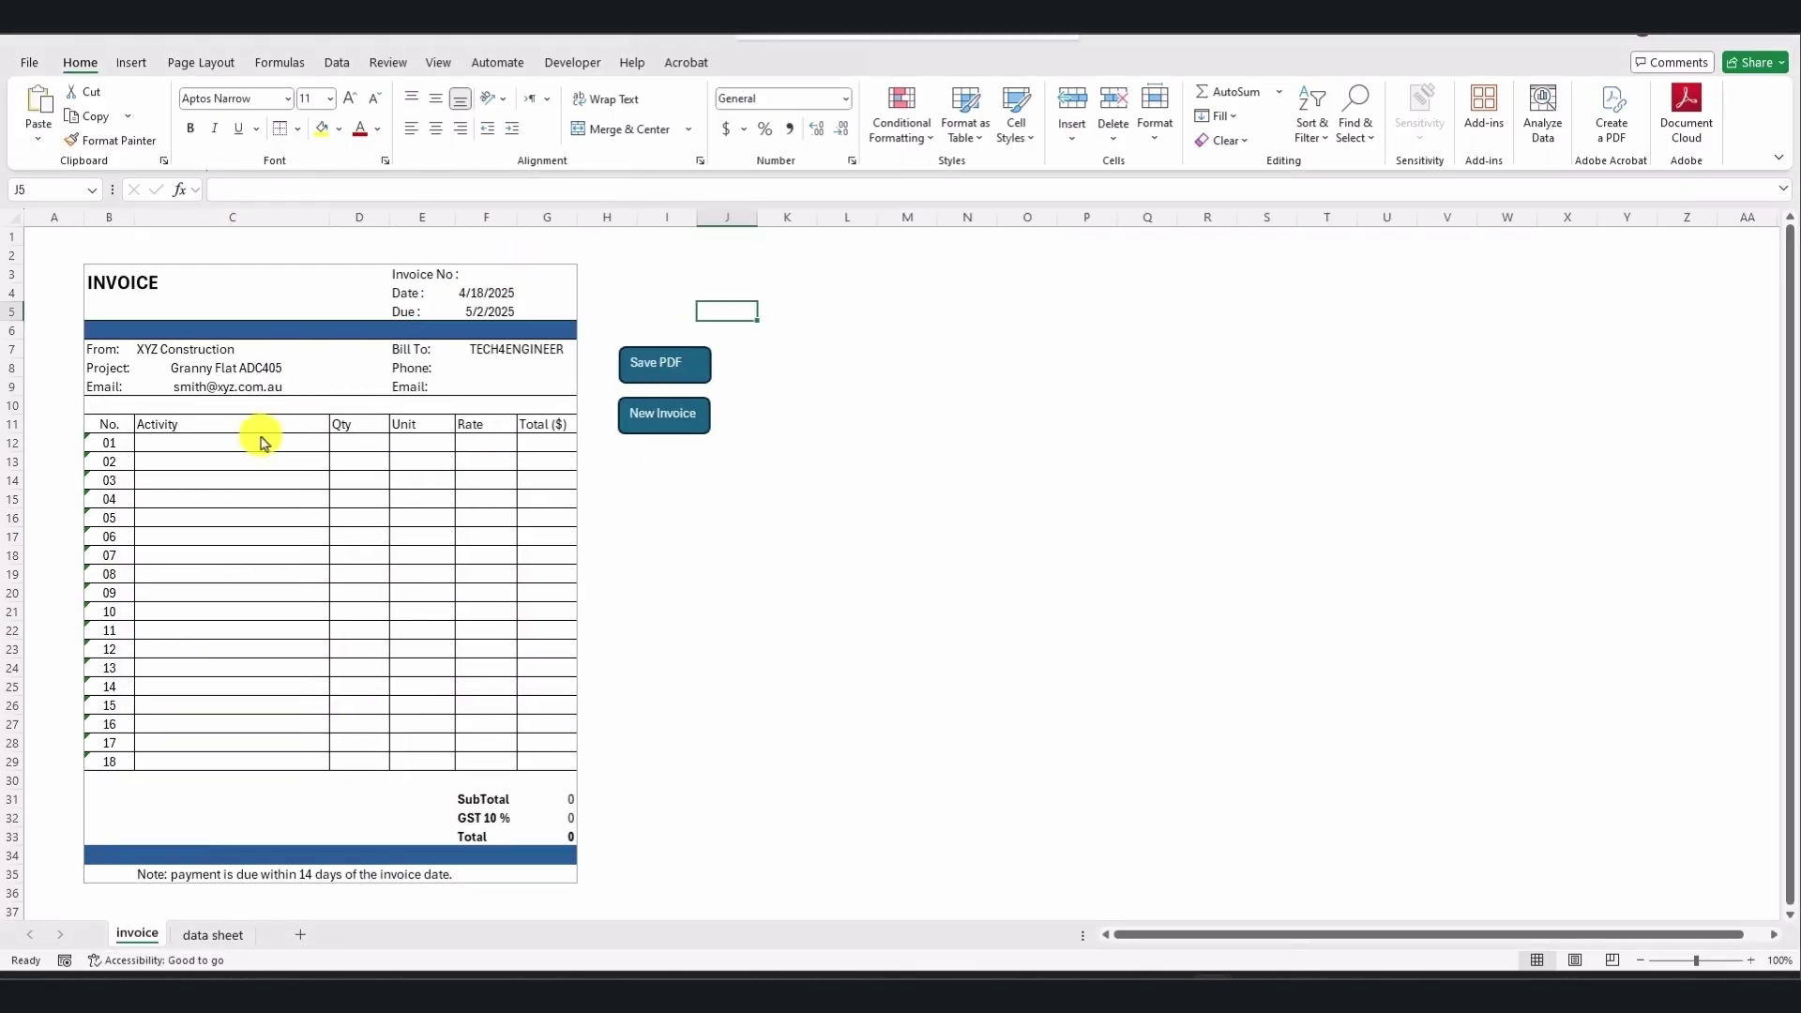
# - Choose Install electrical wiring and outlets as the activity for invoice line 01
pyautogui.click(255, 441)
pyautogui.click(338, 448)
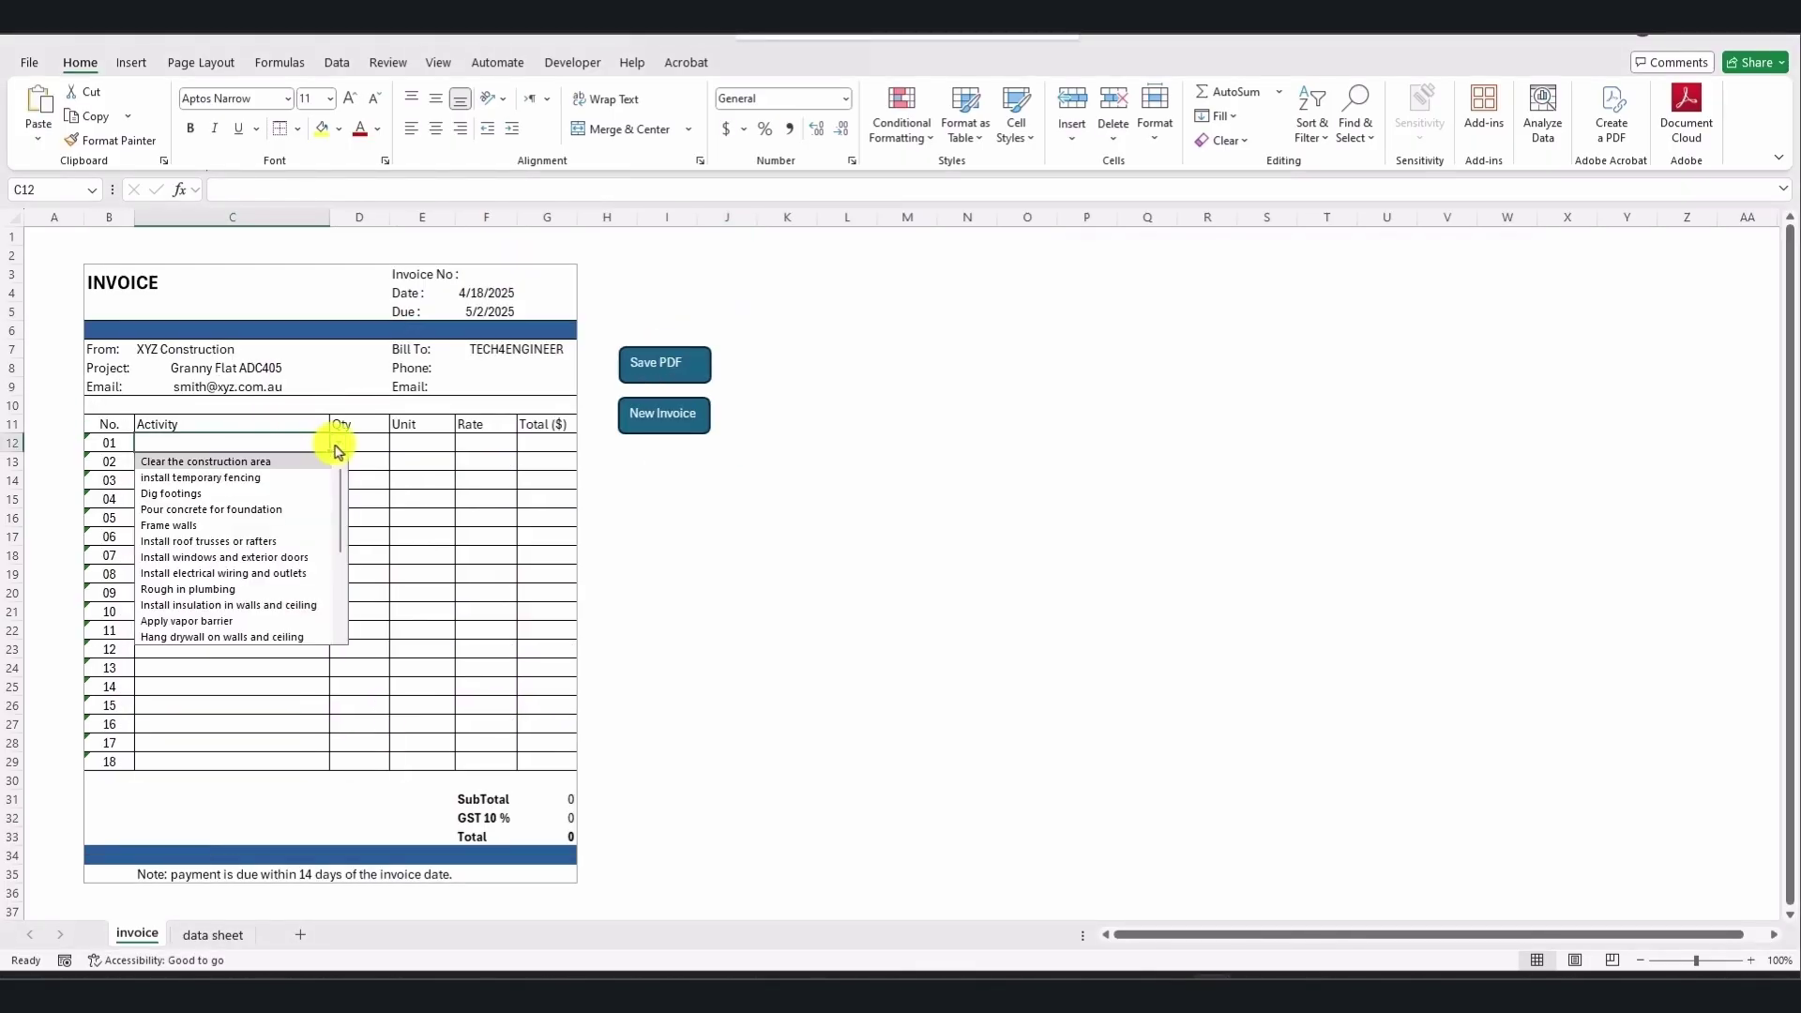
pyautogui.click(272, 573)
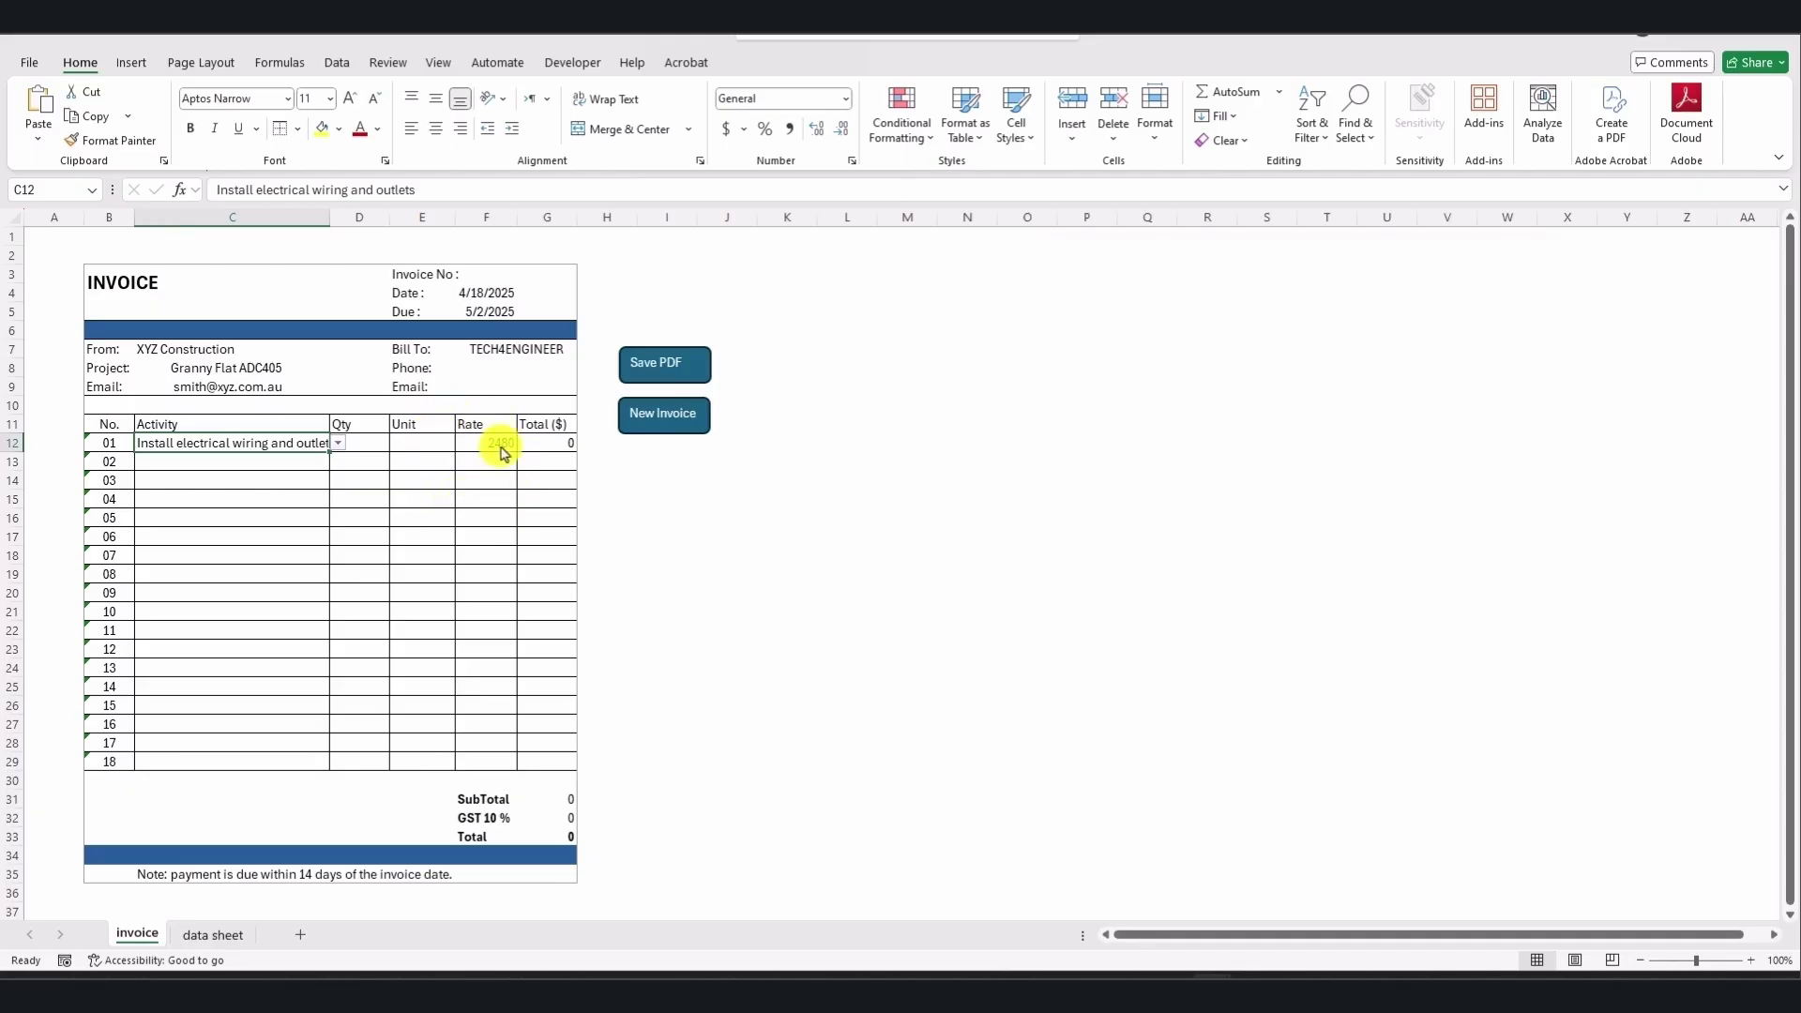
# - Give line 01 a quantity of 56 with the unit %
pyautogui.click(373, 451)
pyautogui.write('56')
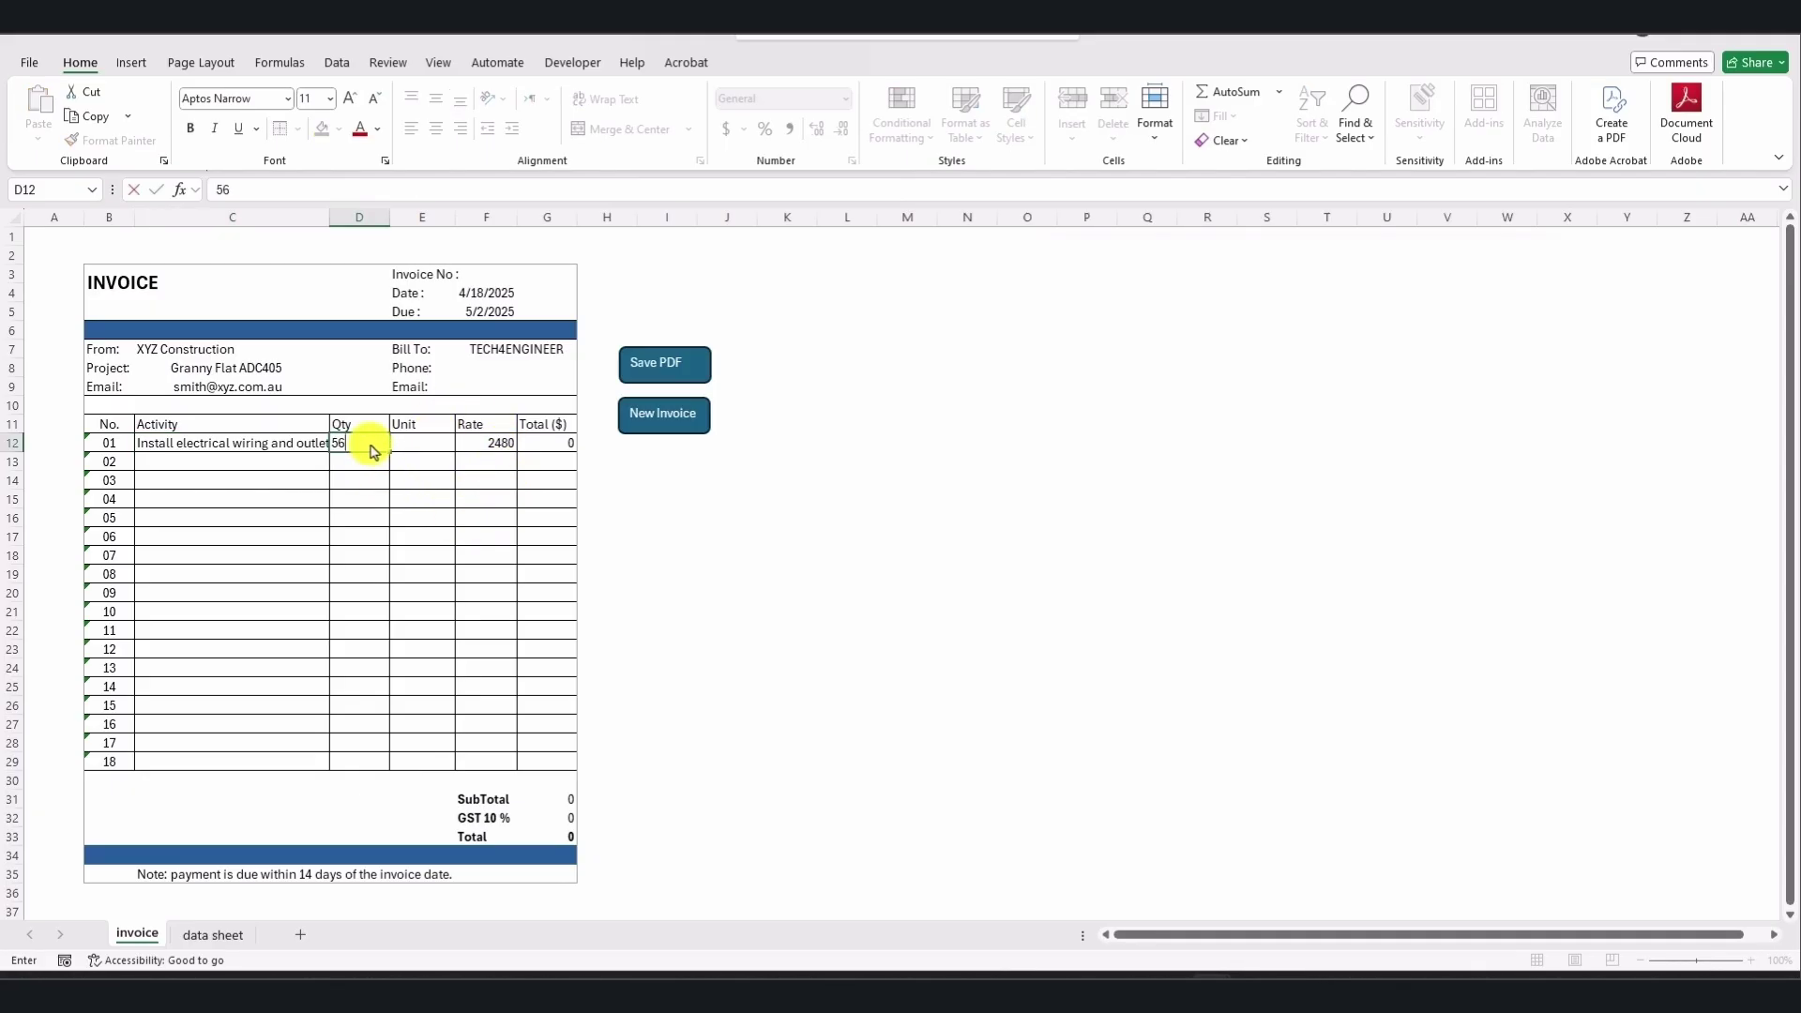
pyautogui.press('Return')
pyautogui.click(420, 442)
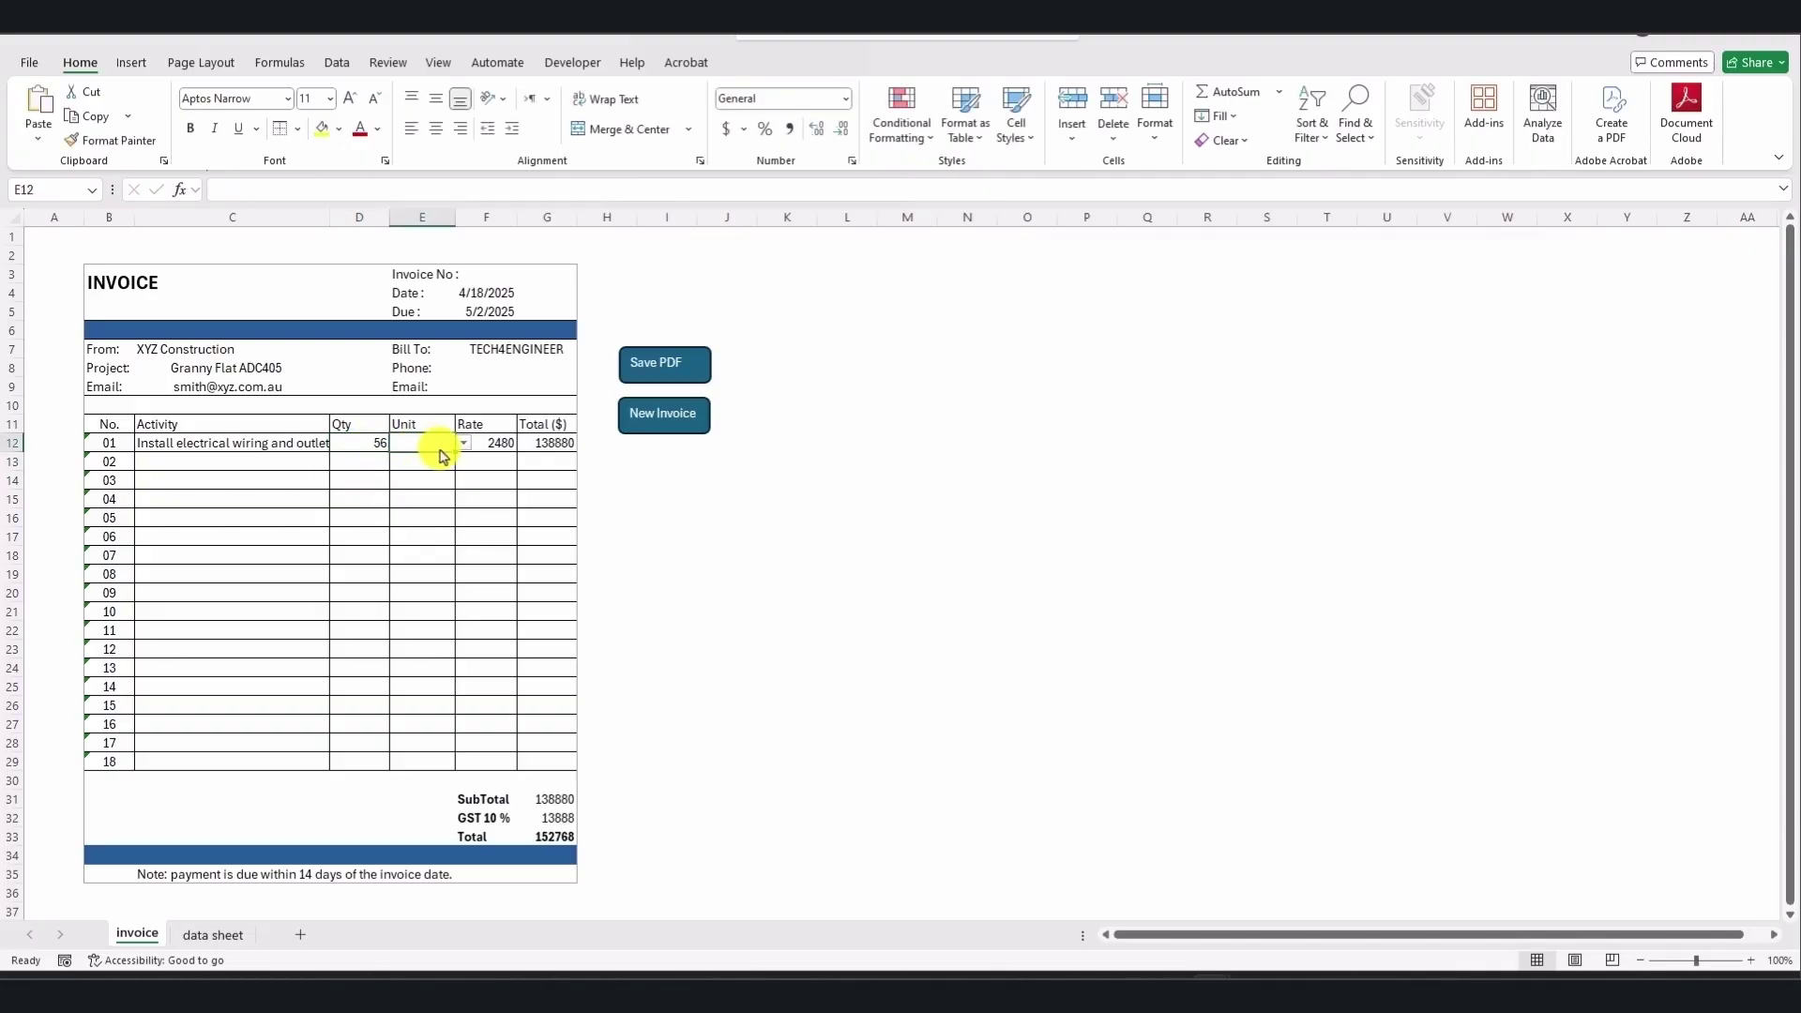
pyautogui.click(464, 443)
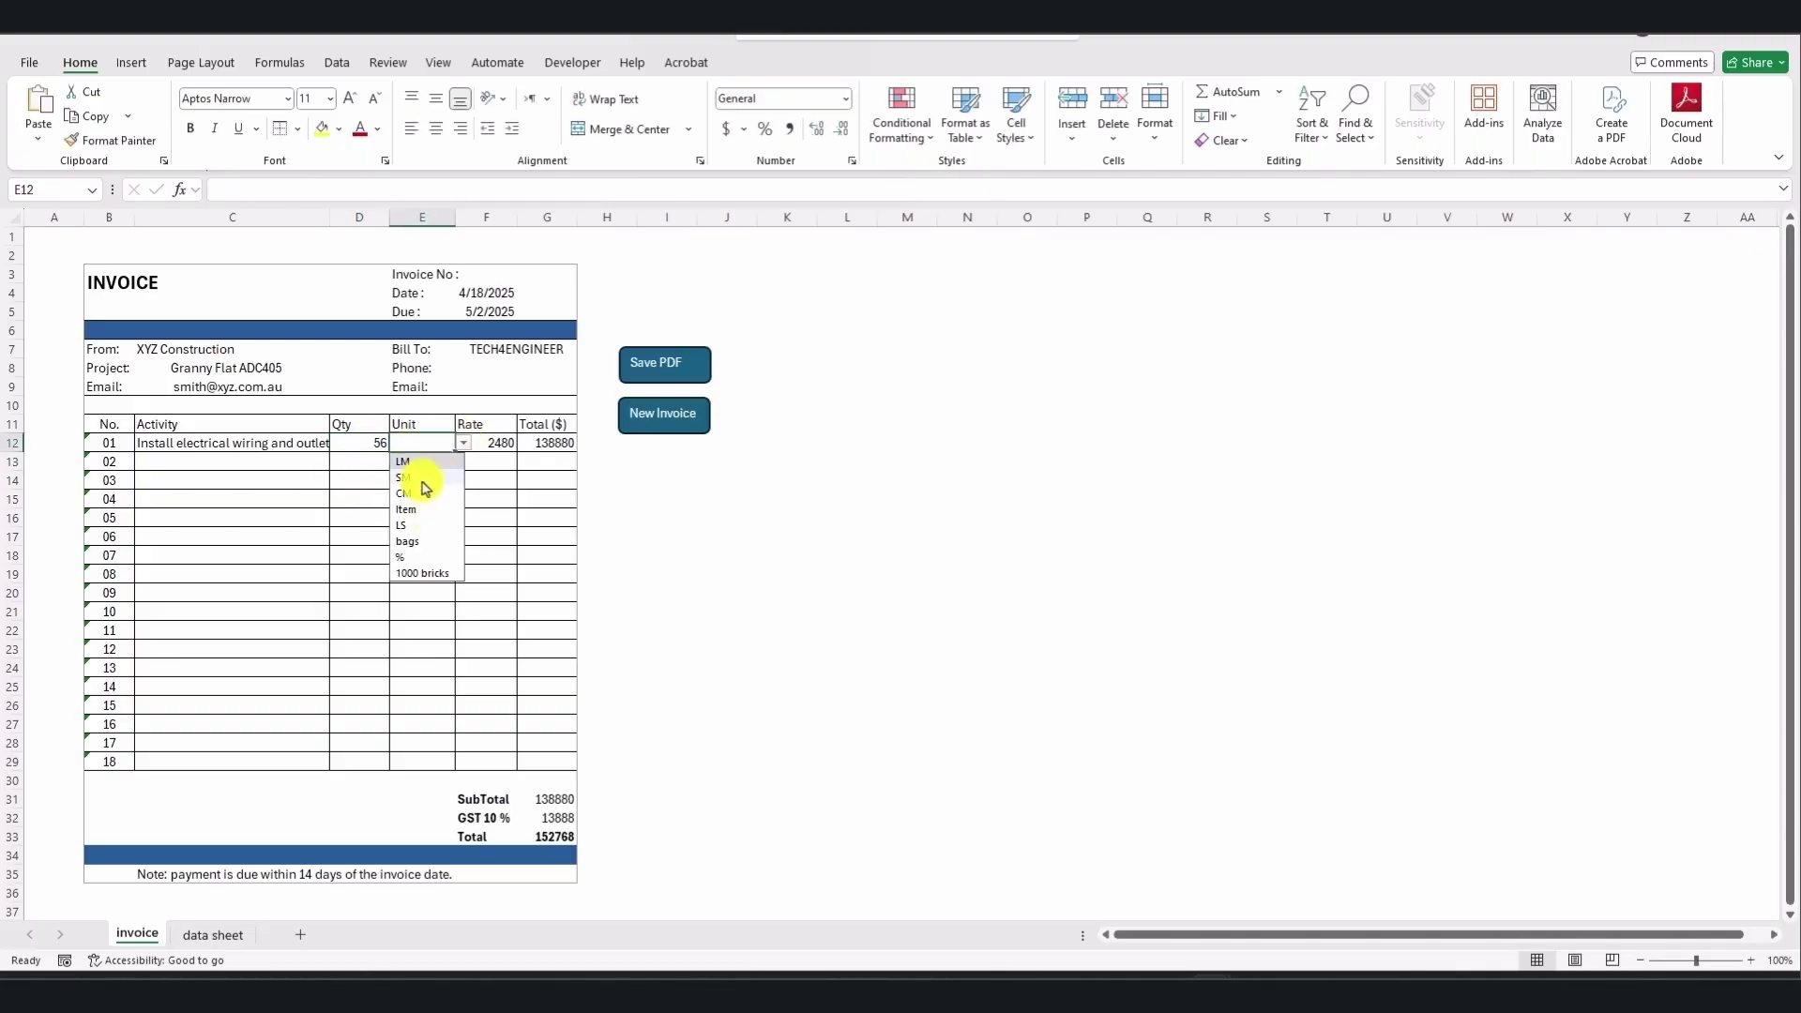
pyautogui.click(412, 557)
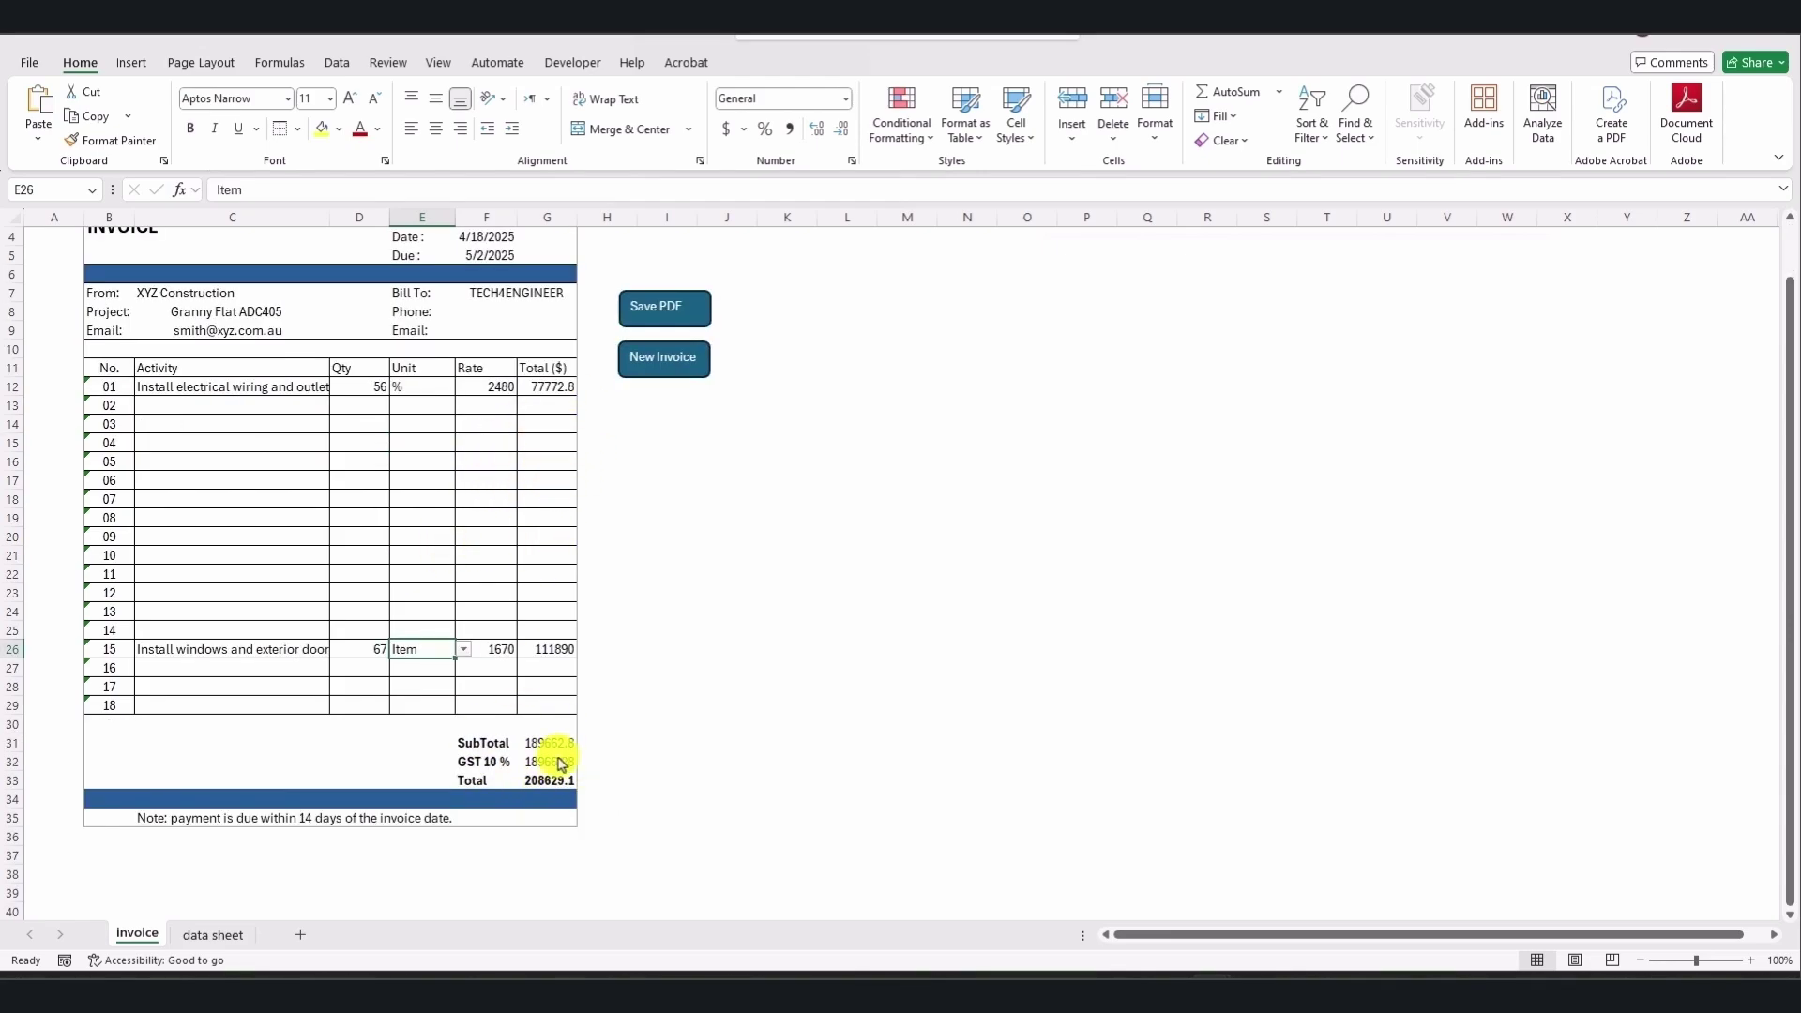
# - Enter 1000 as the invoice number in F3
pyautogui.scroll(1, 549, 769)
pyautogui.click(493, 276)
pyautogui.write('1')
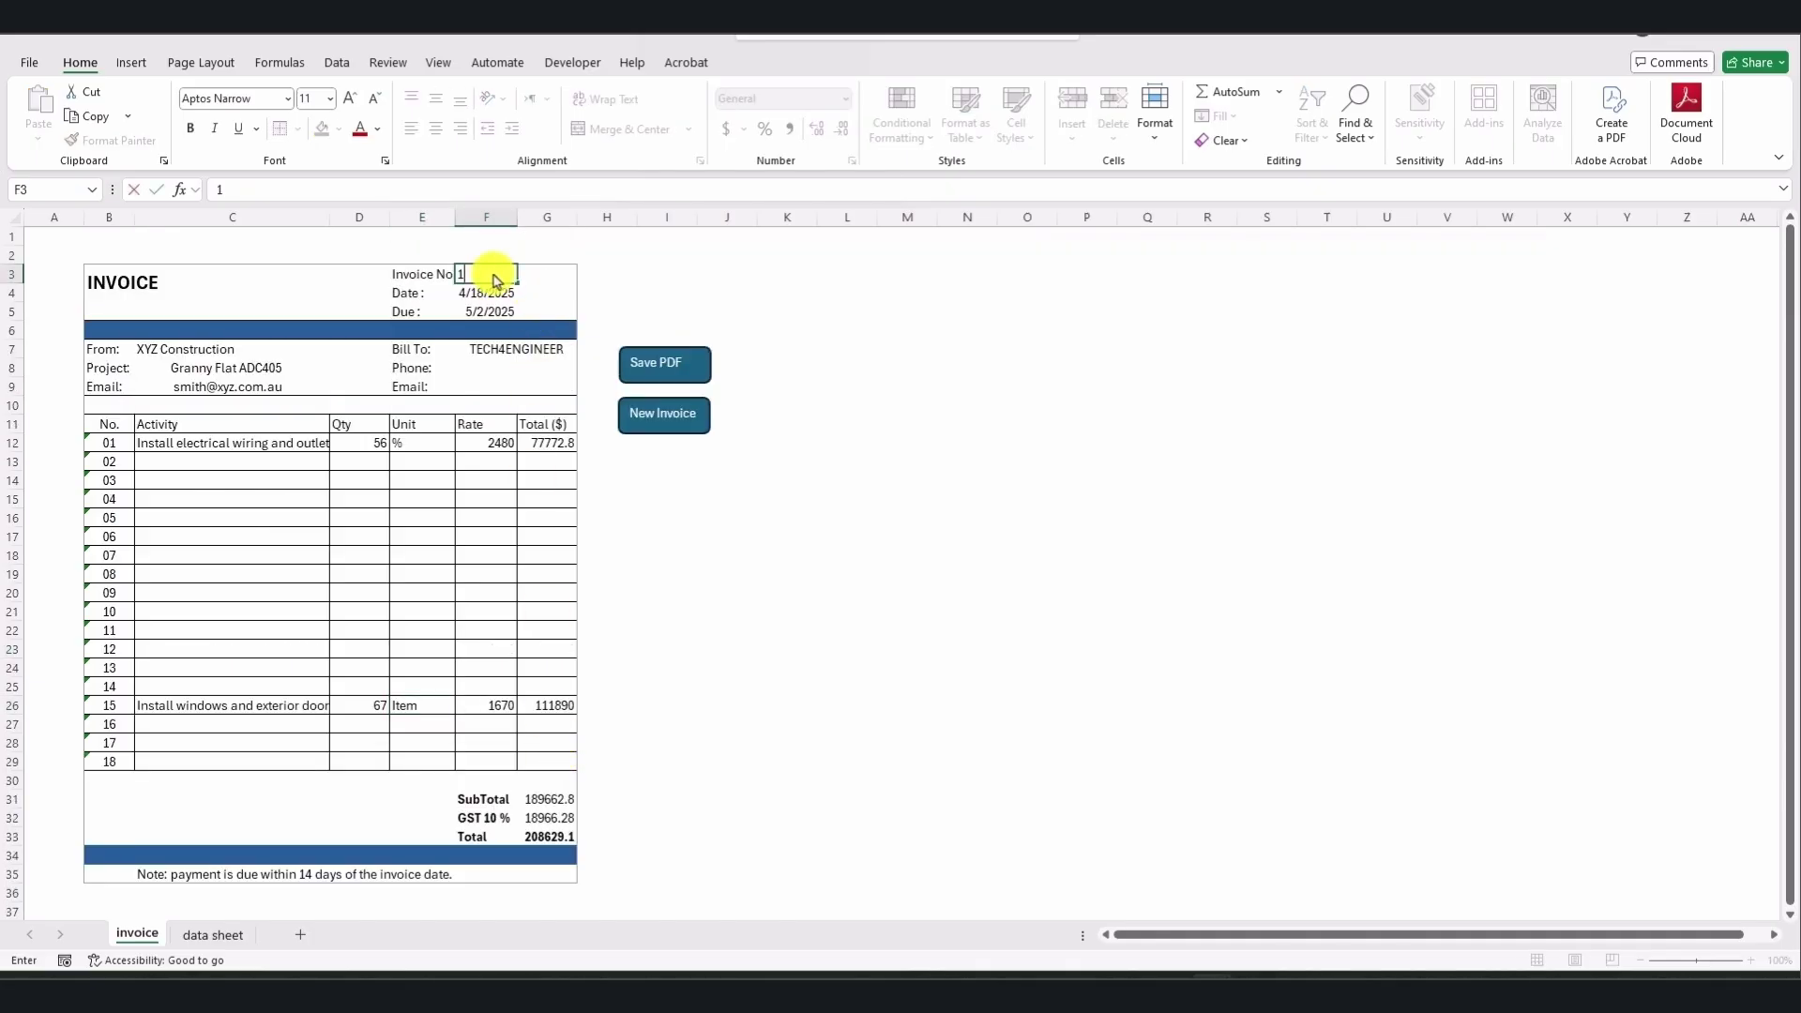
pyautogui.write('000')
pyautogui.click(718, 294)
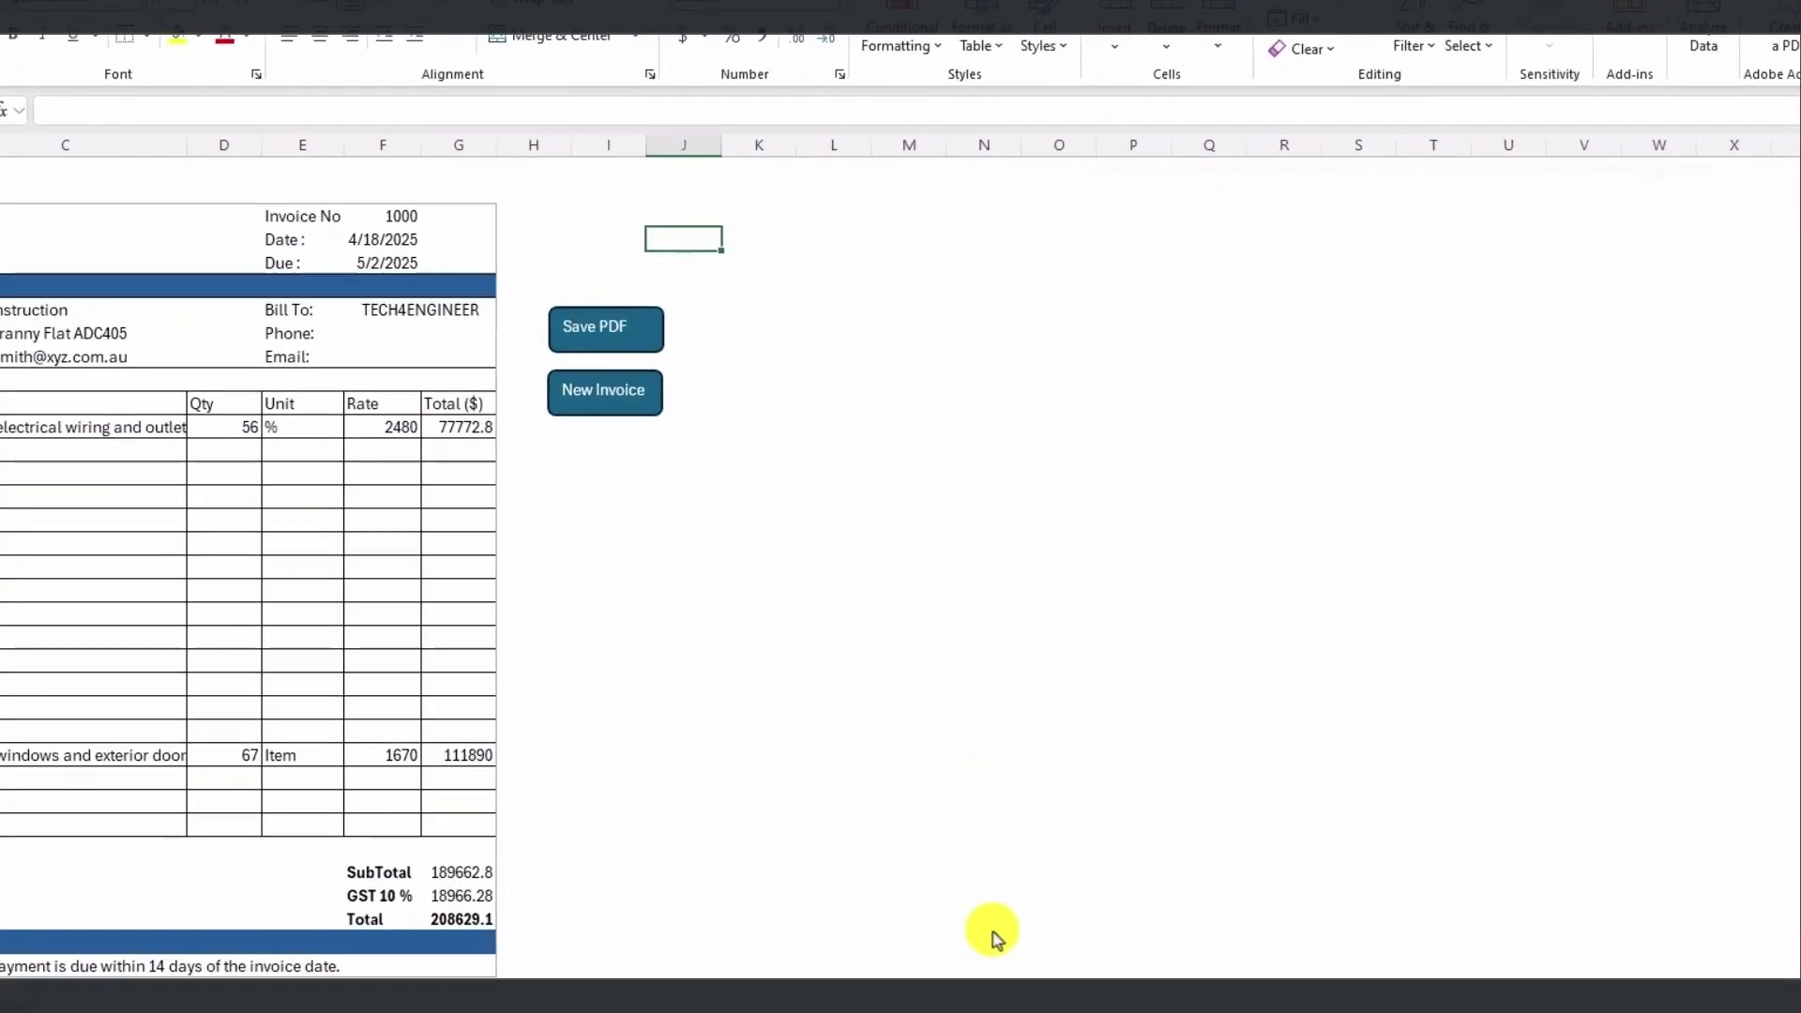
# - Open the exported 1000_XYZ Construction.pdf from its folder, then return to the invoice workbook
pyautogui.moveTo(826, 996)
pyautogui.click(691, 947)
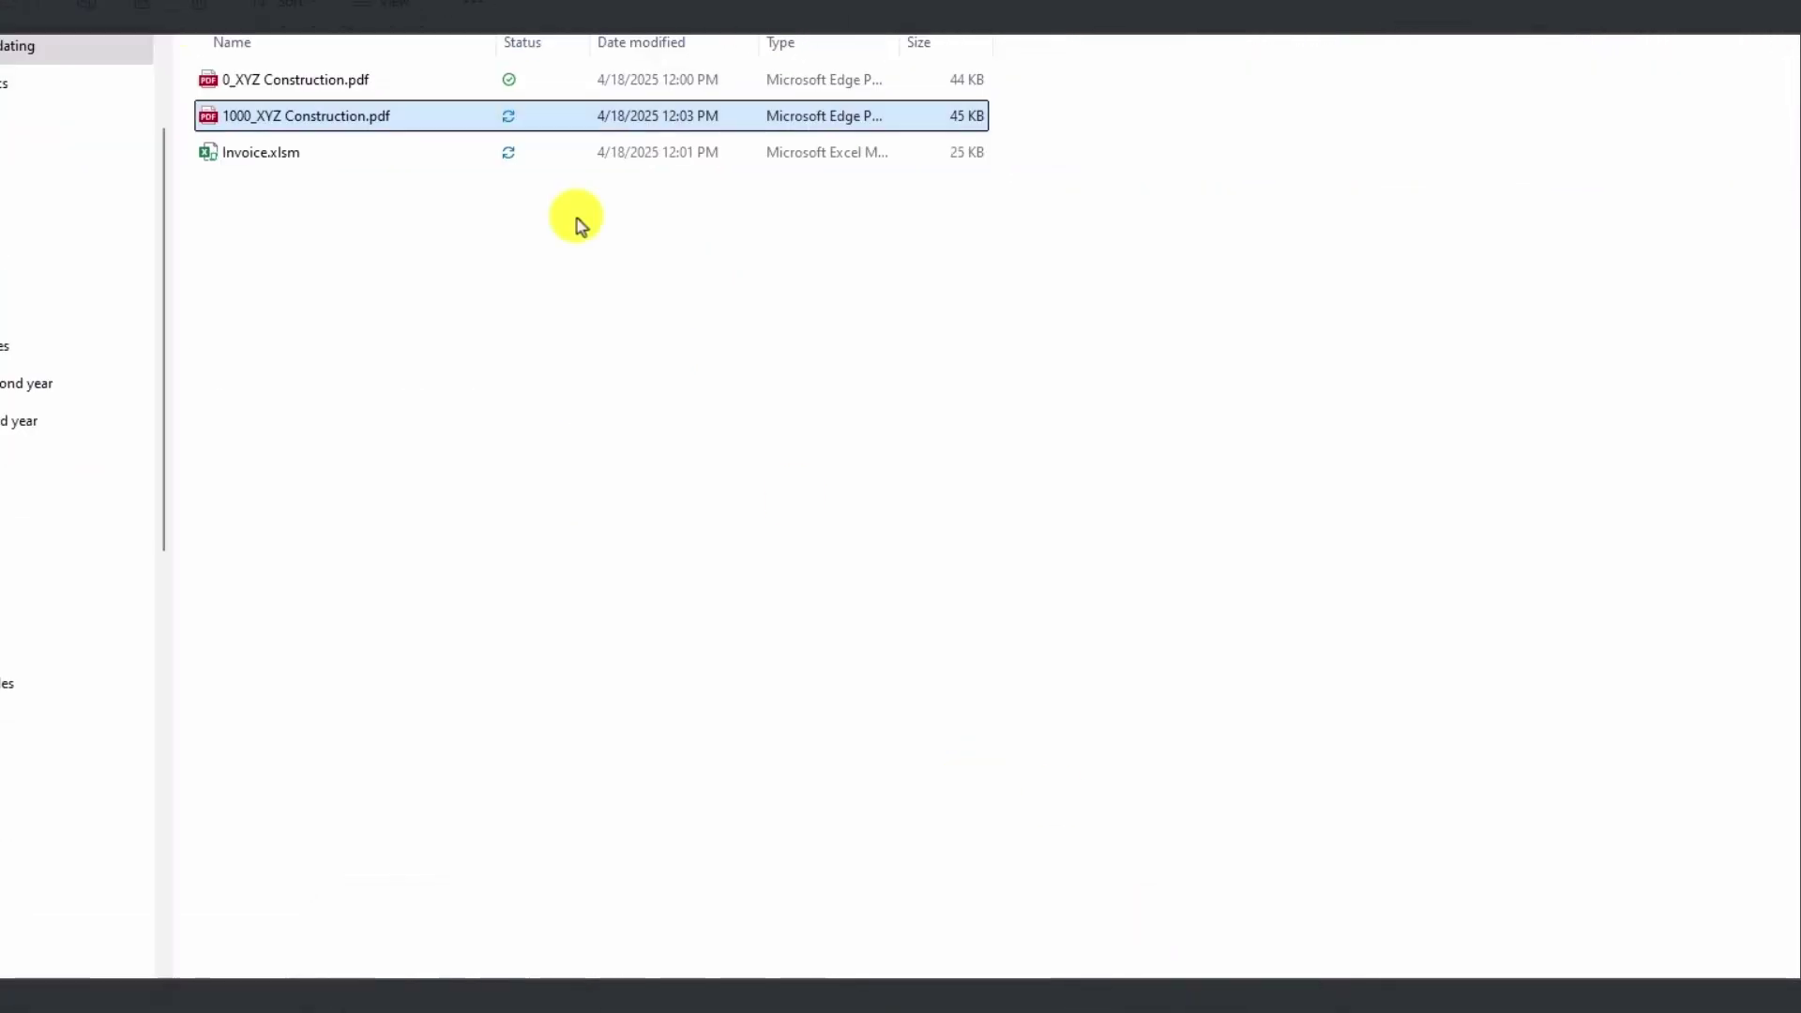
pyautogui.doubleClick(315, 79)
pyautogui.moveTo(1121, 1002)
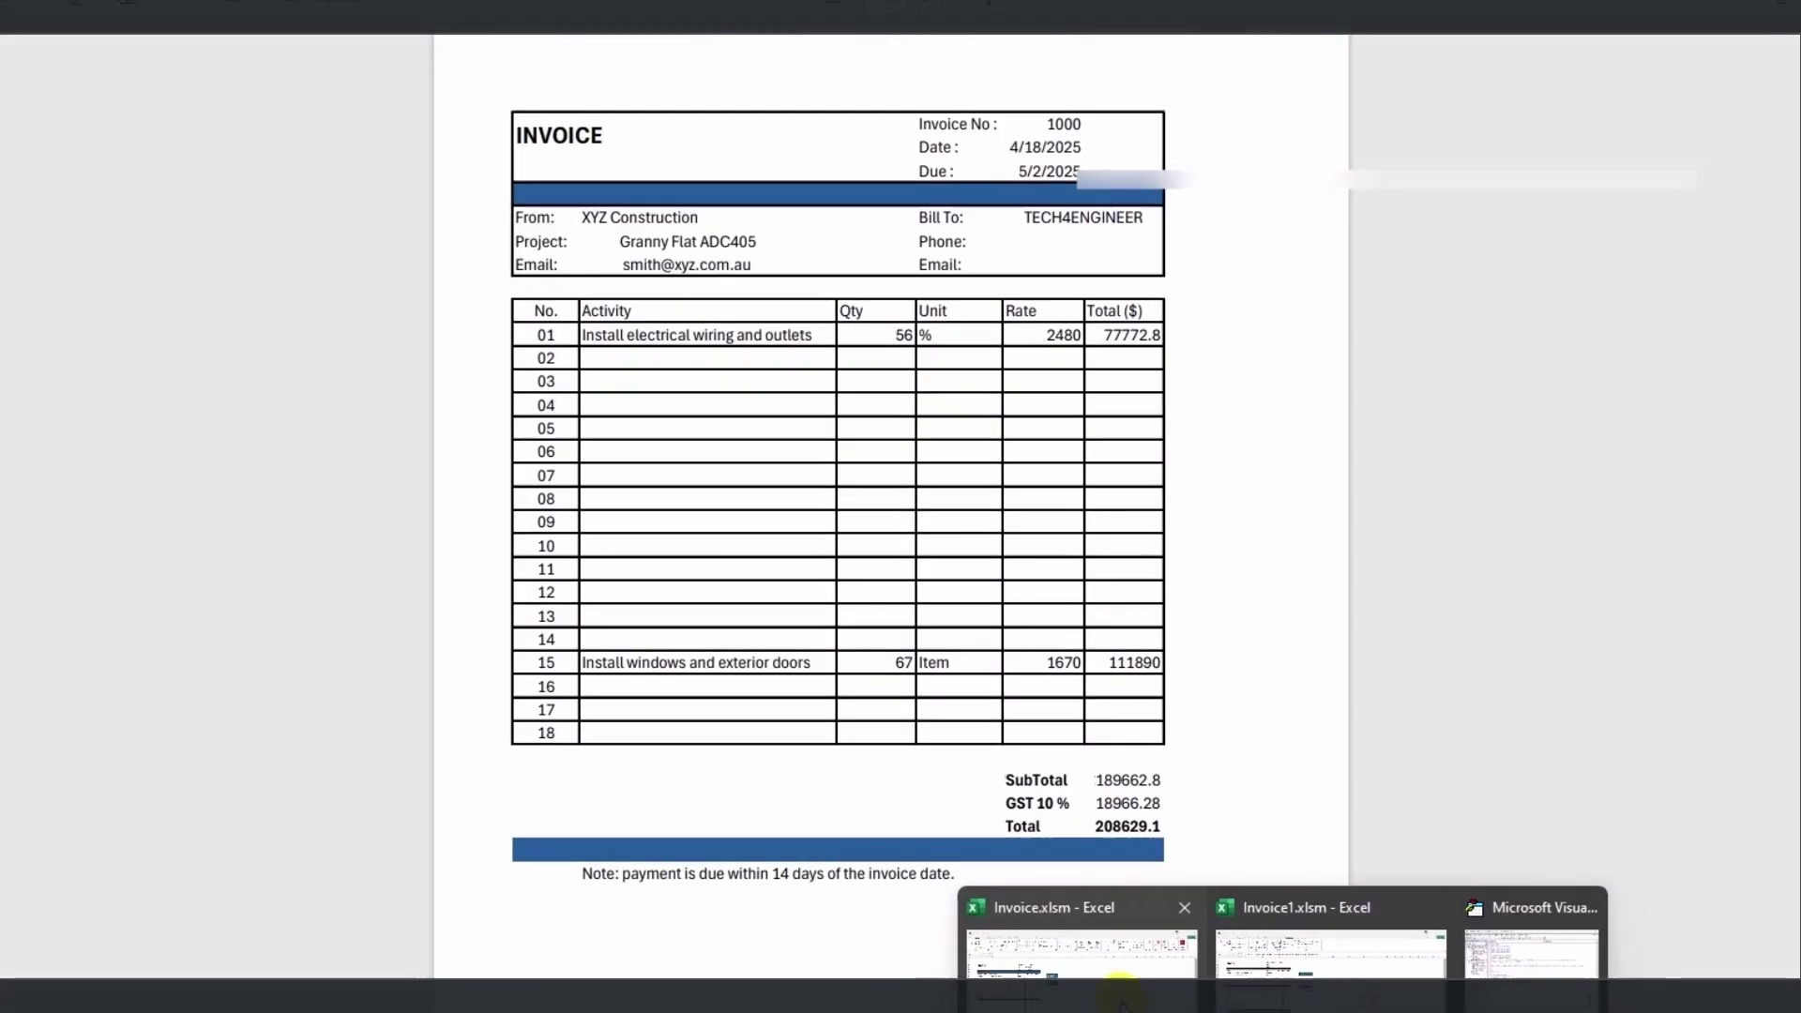
pyautogui.click(1107, 952)
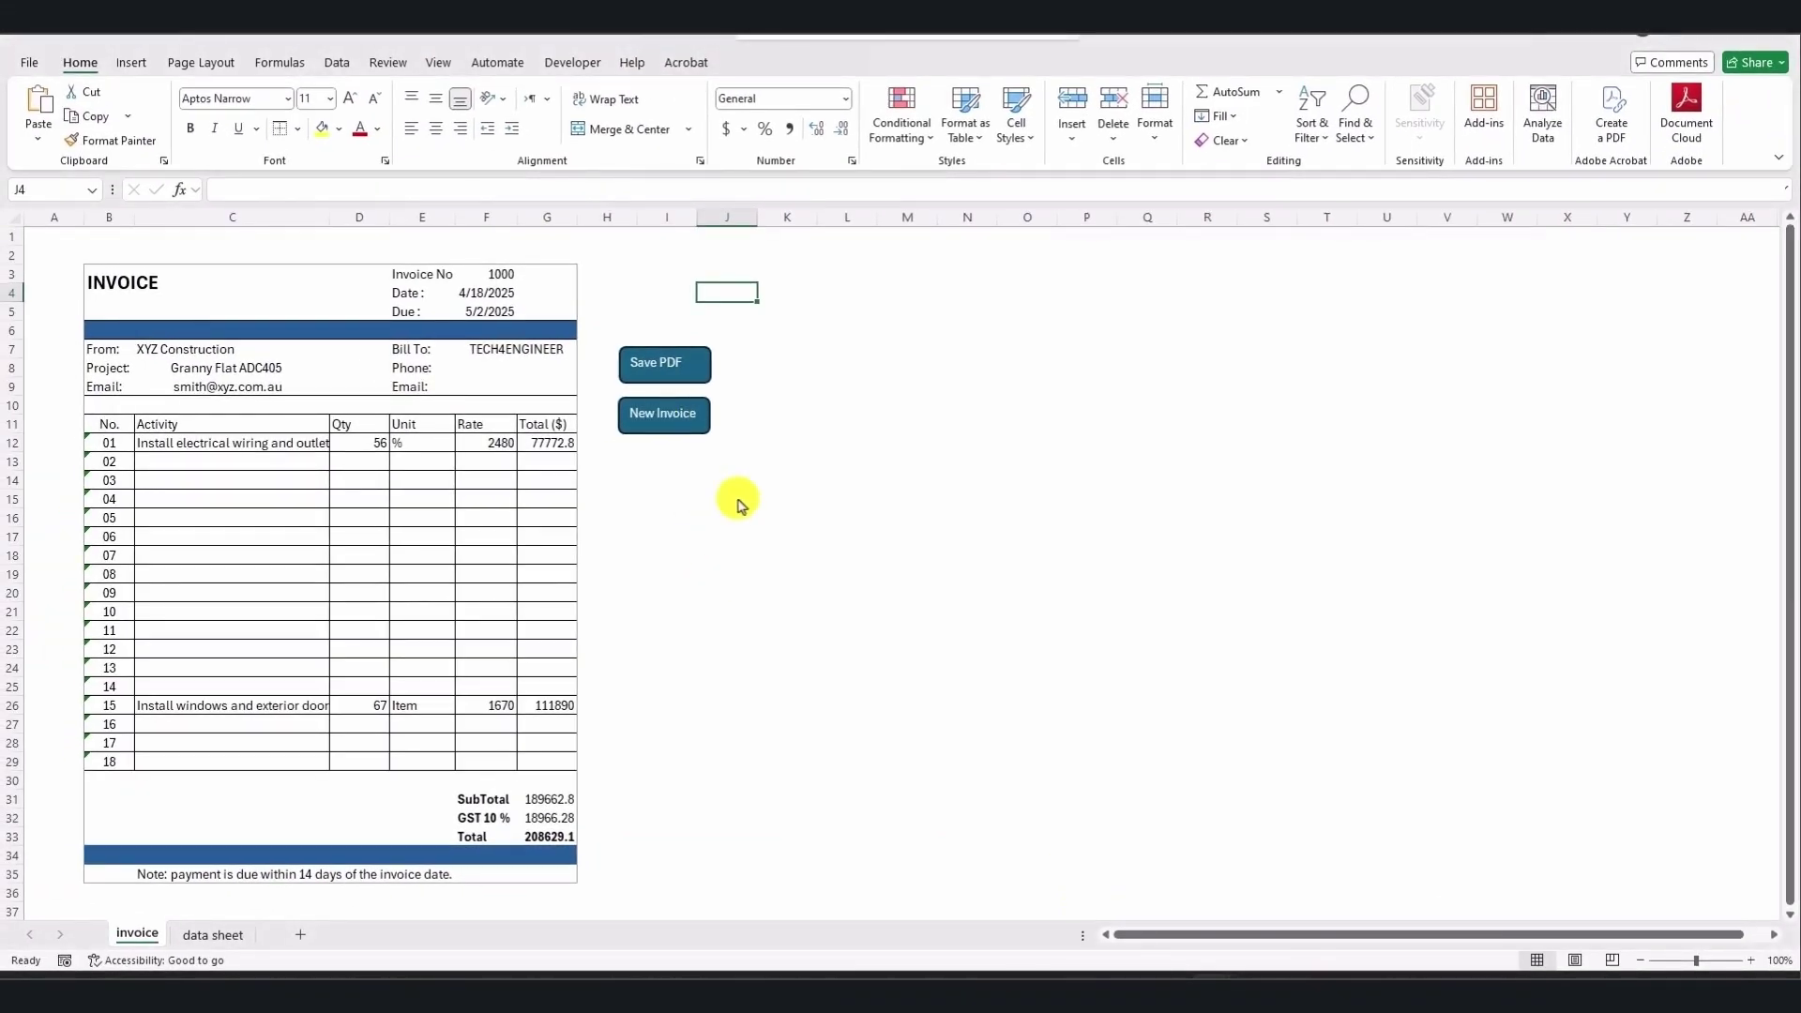
# - Clear the invoice form with the New Invoice button
pyautogui.click(646, 413)
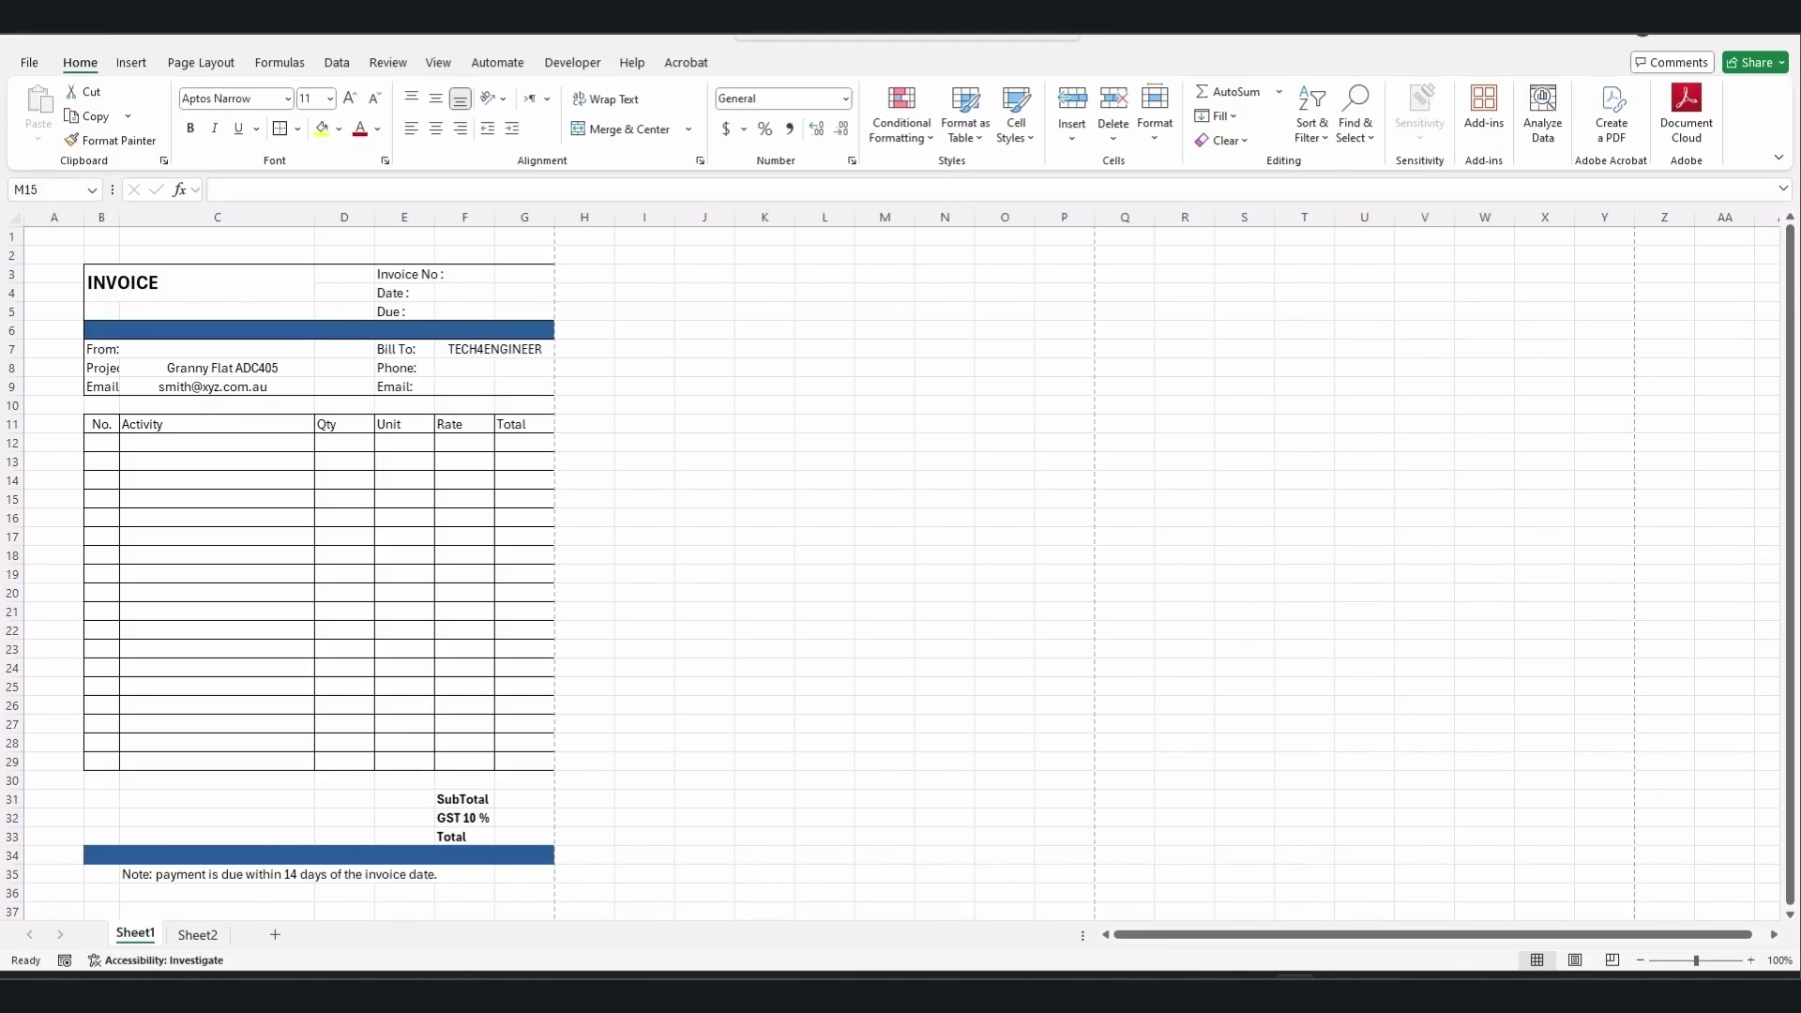
pyautogui.click(113, 281)
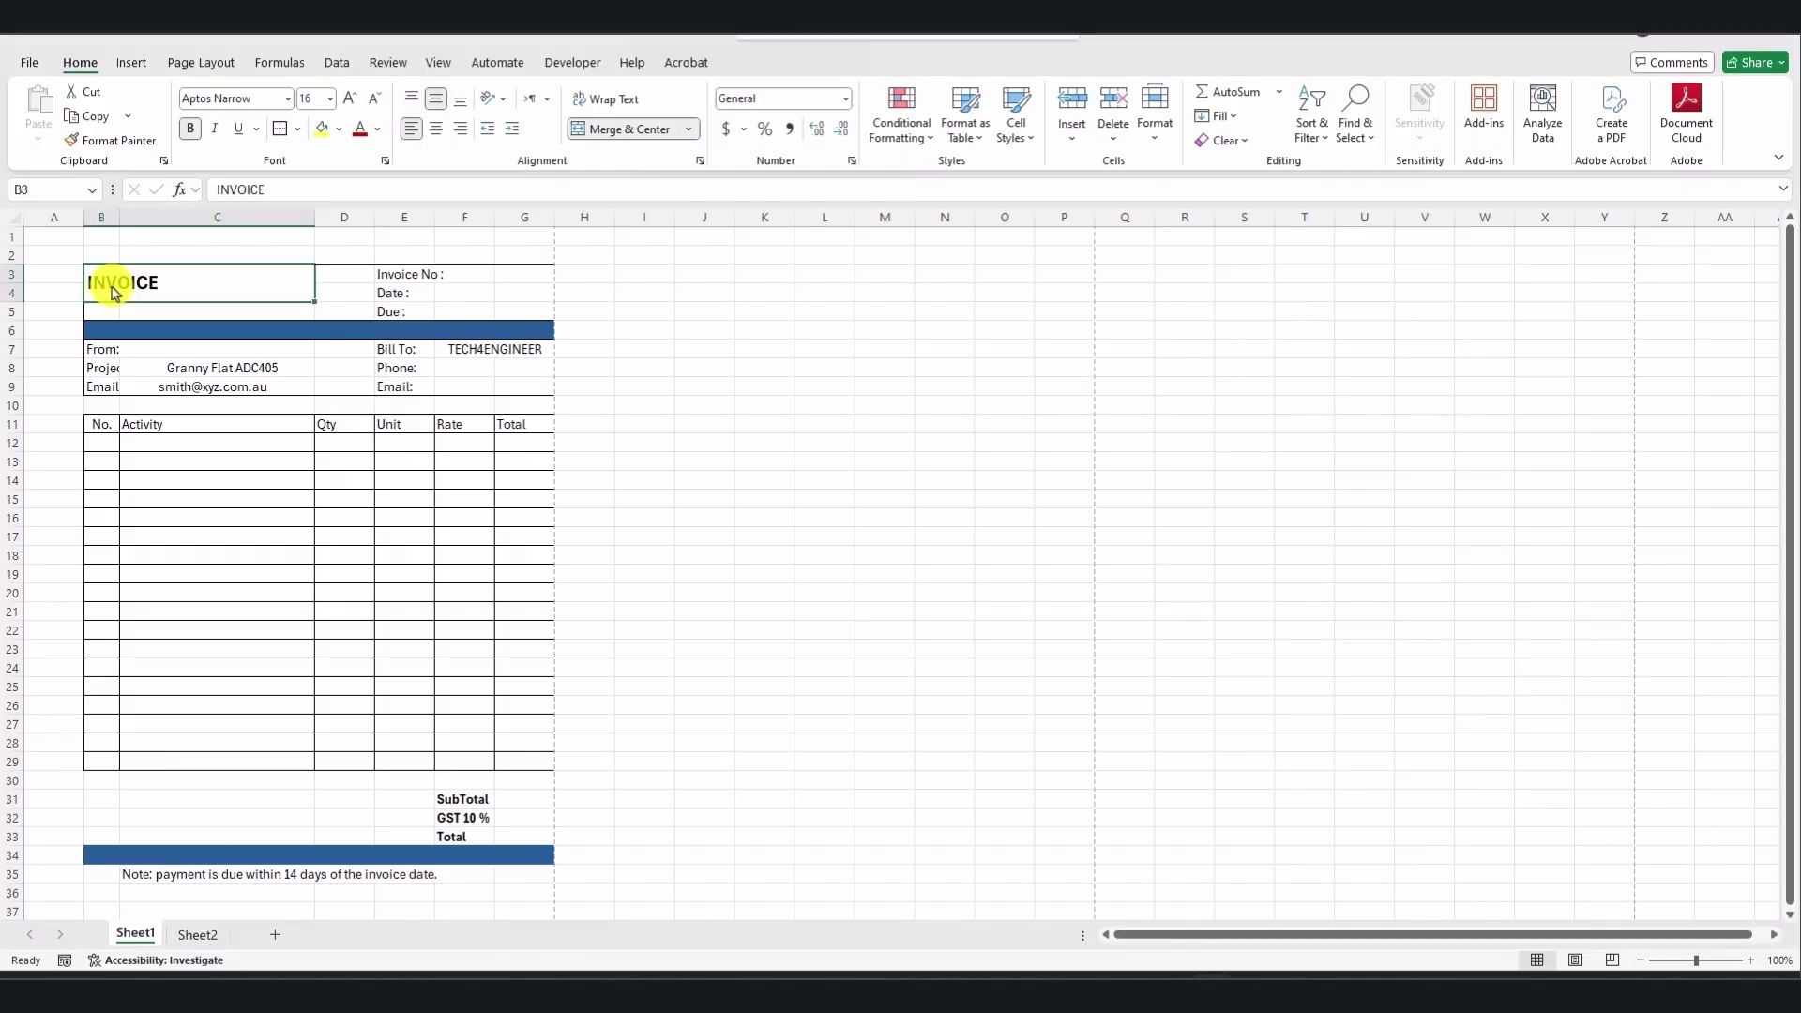
pyautogui.click(472, 282)
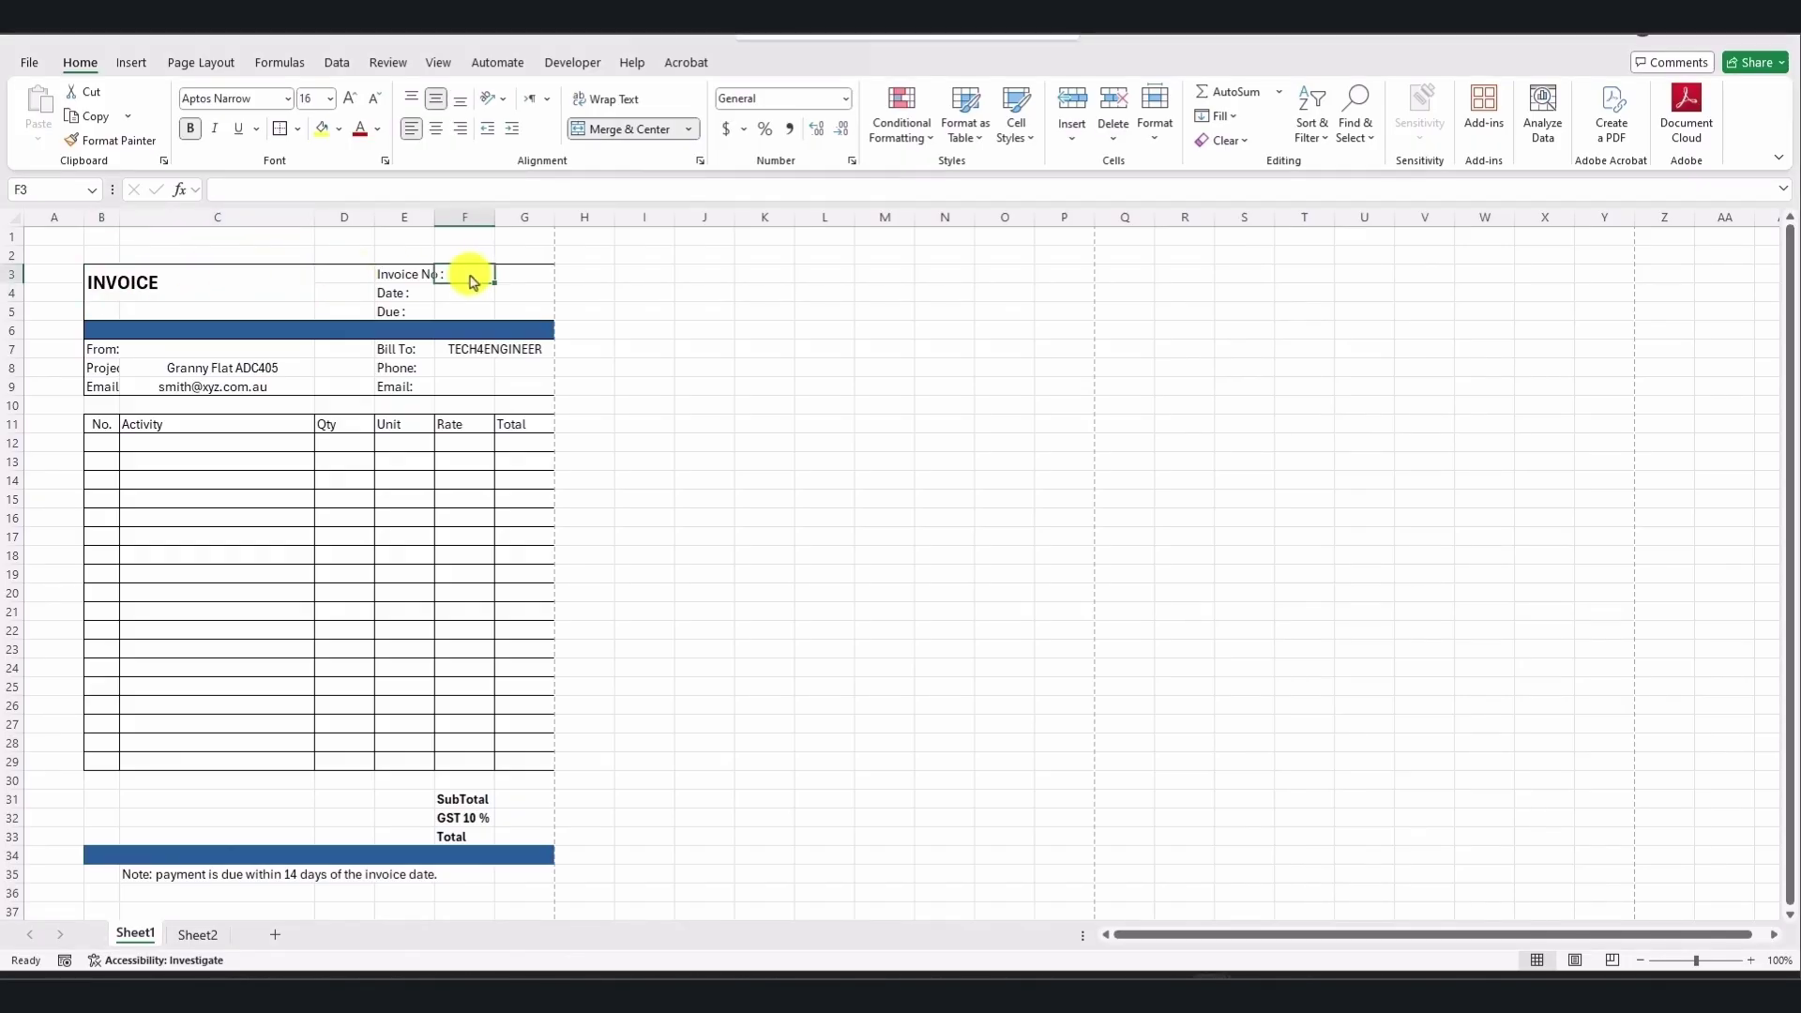
pyautogui.click(401, 315)
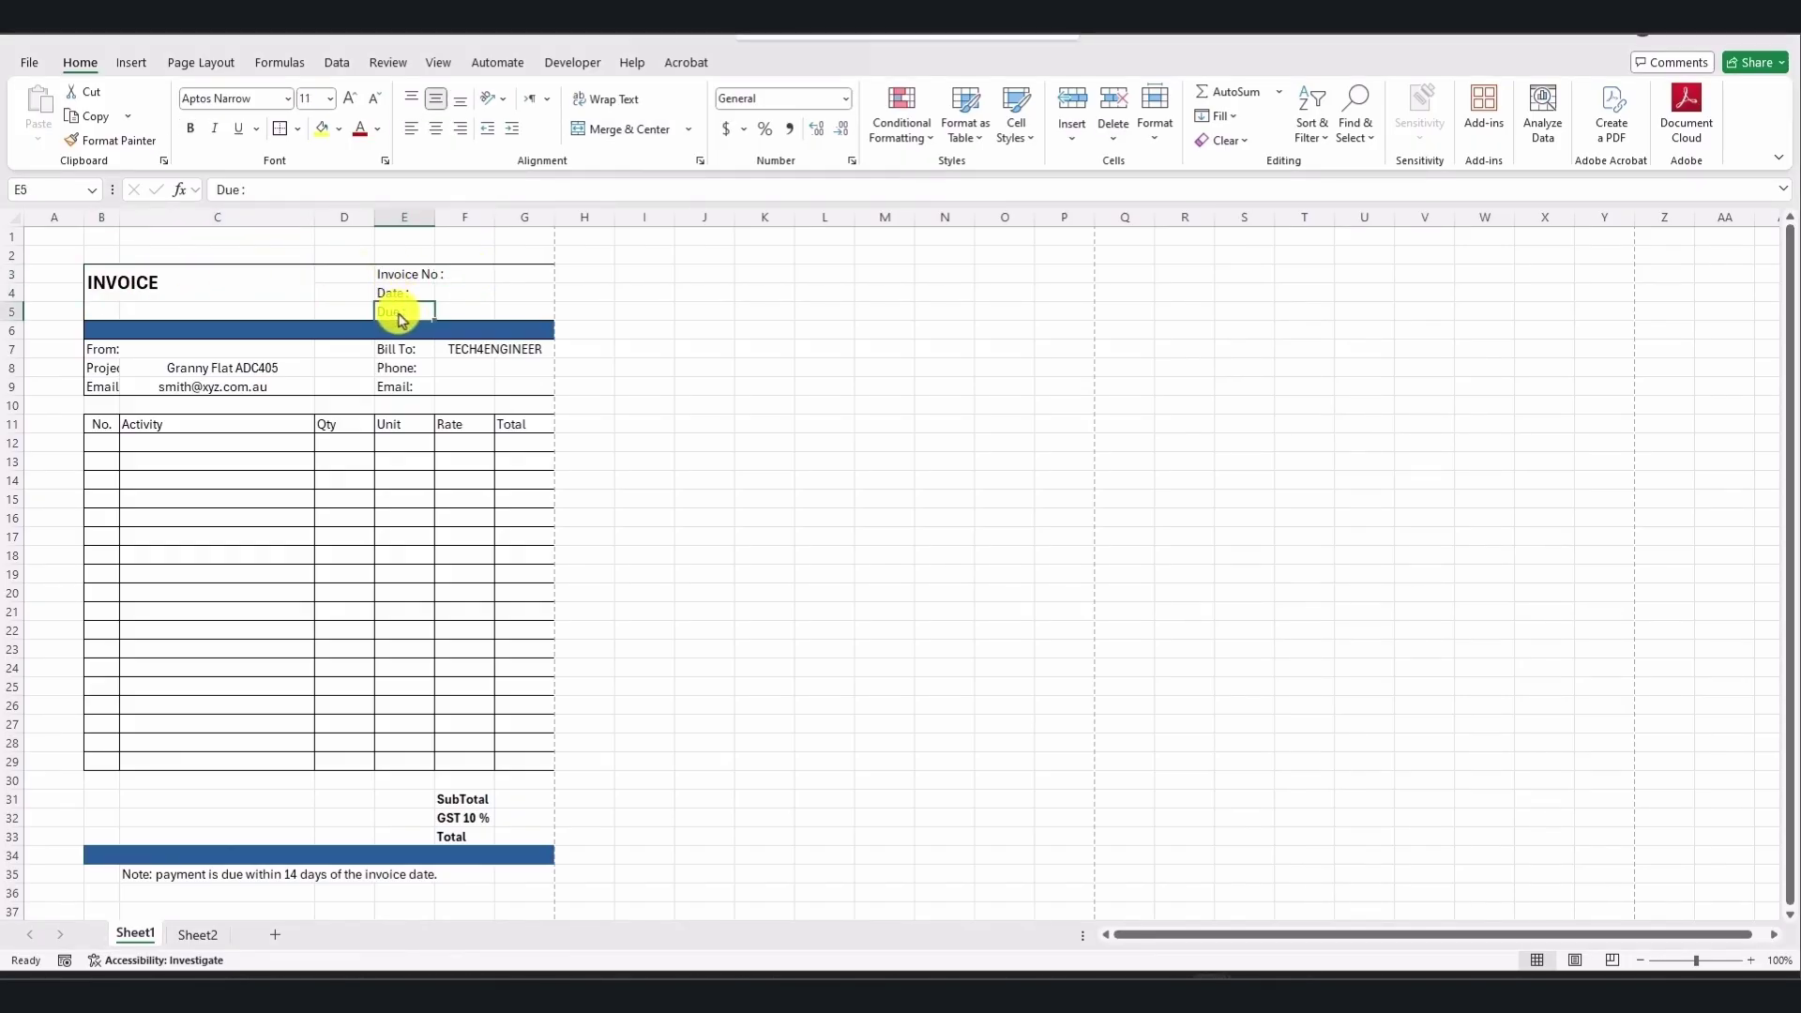
pyautogui.click(169, 354)
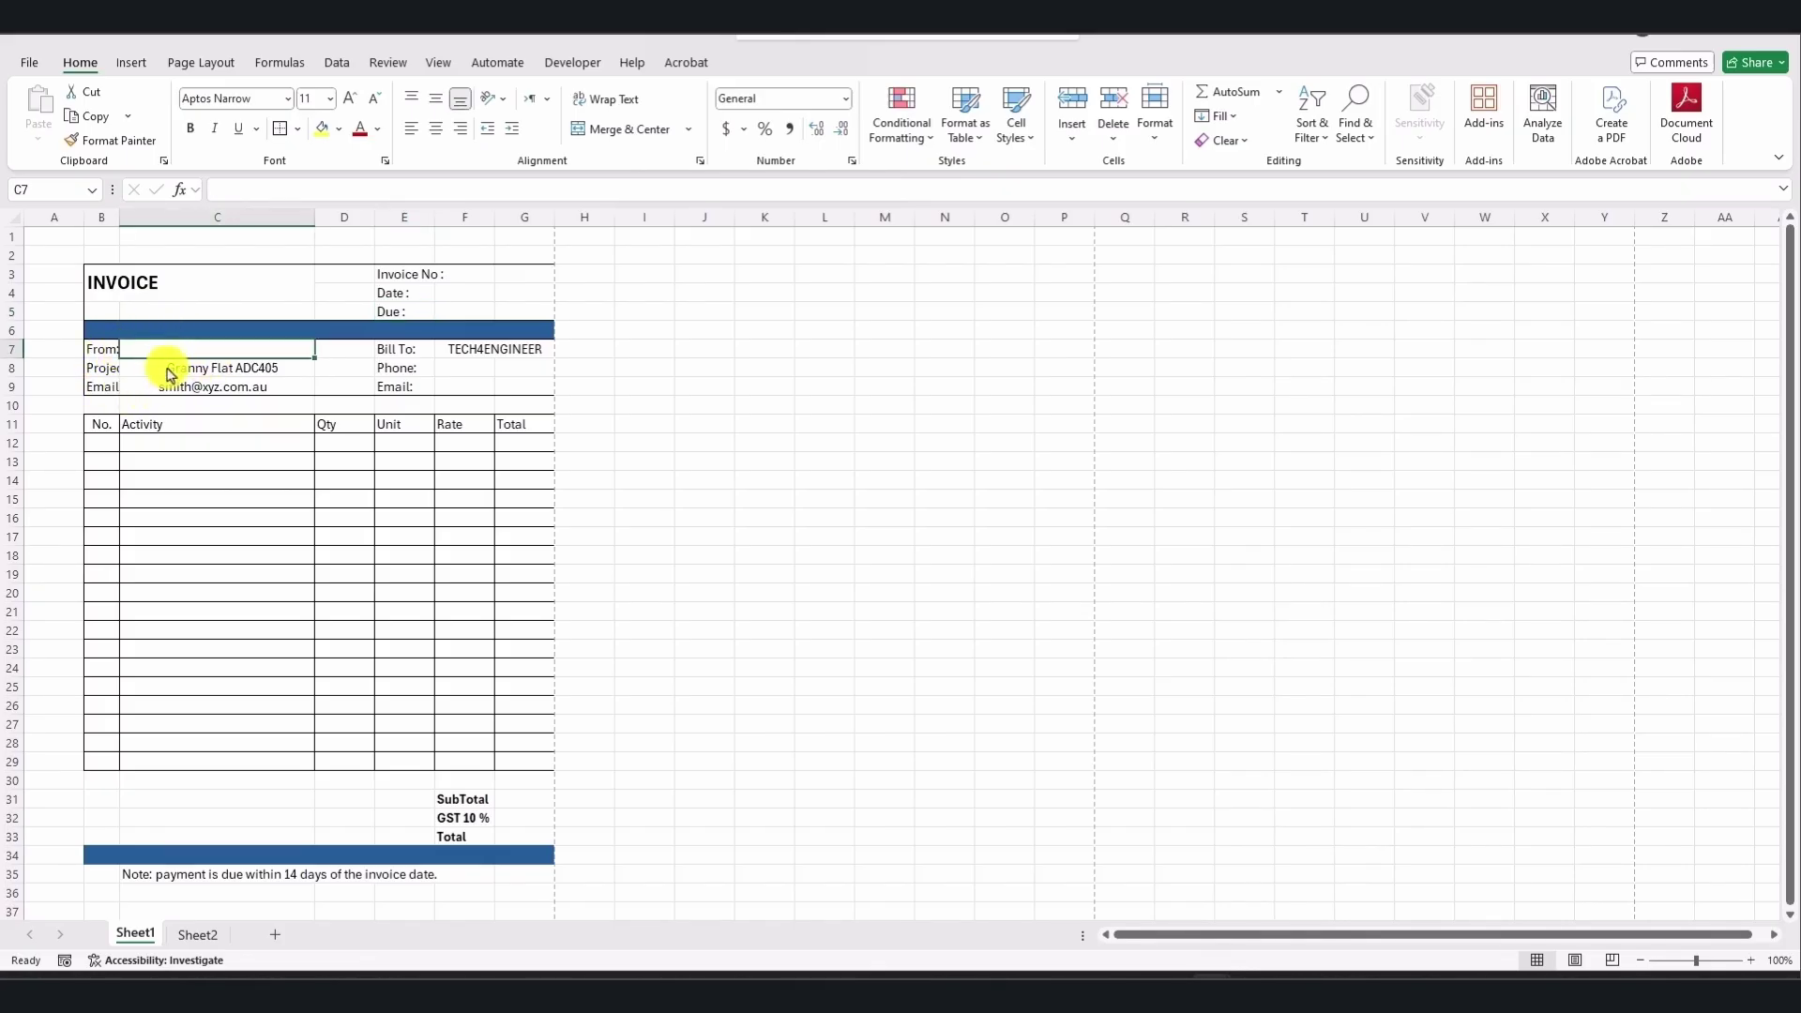
pyautogui.click(171, 371)
pyautogui.click(170, 394)
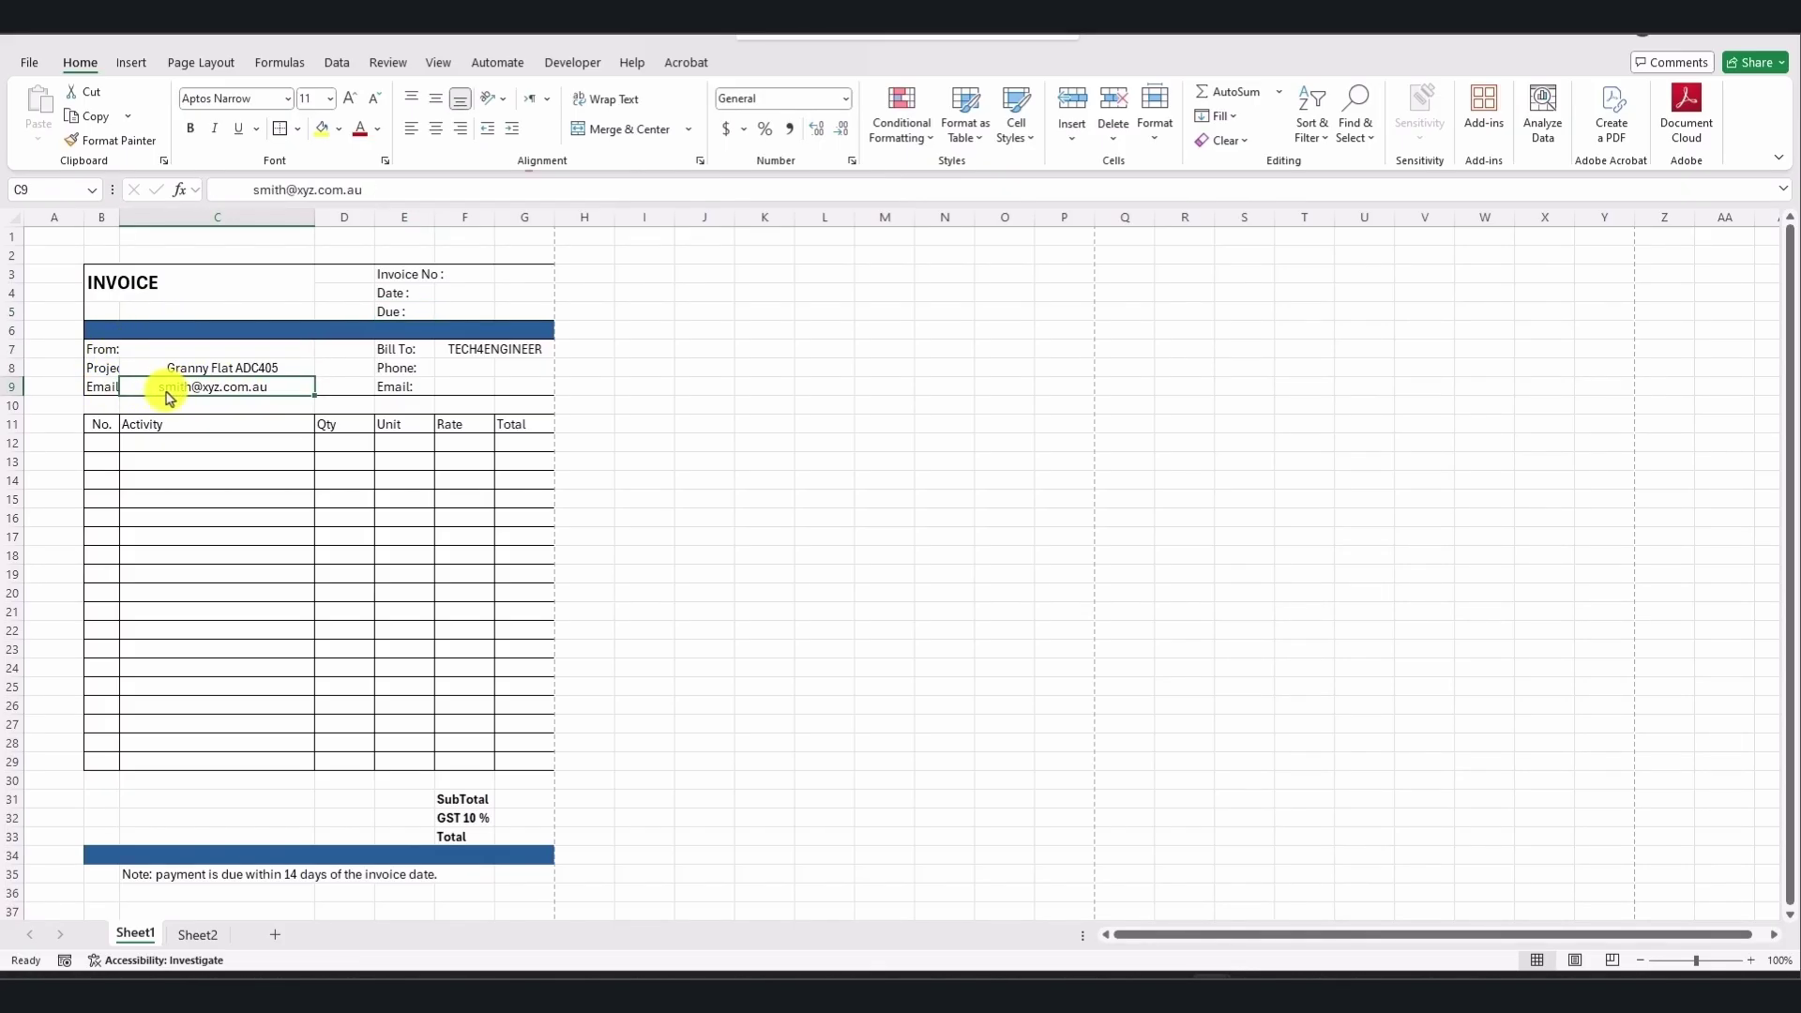
pyautogui.click(481, 357)
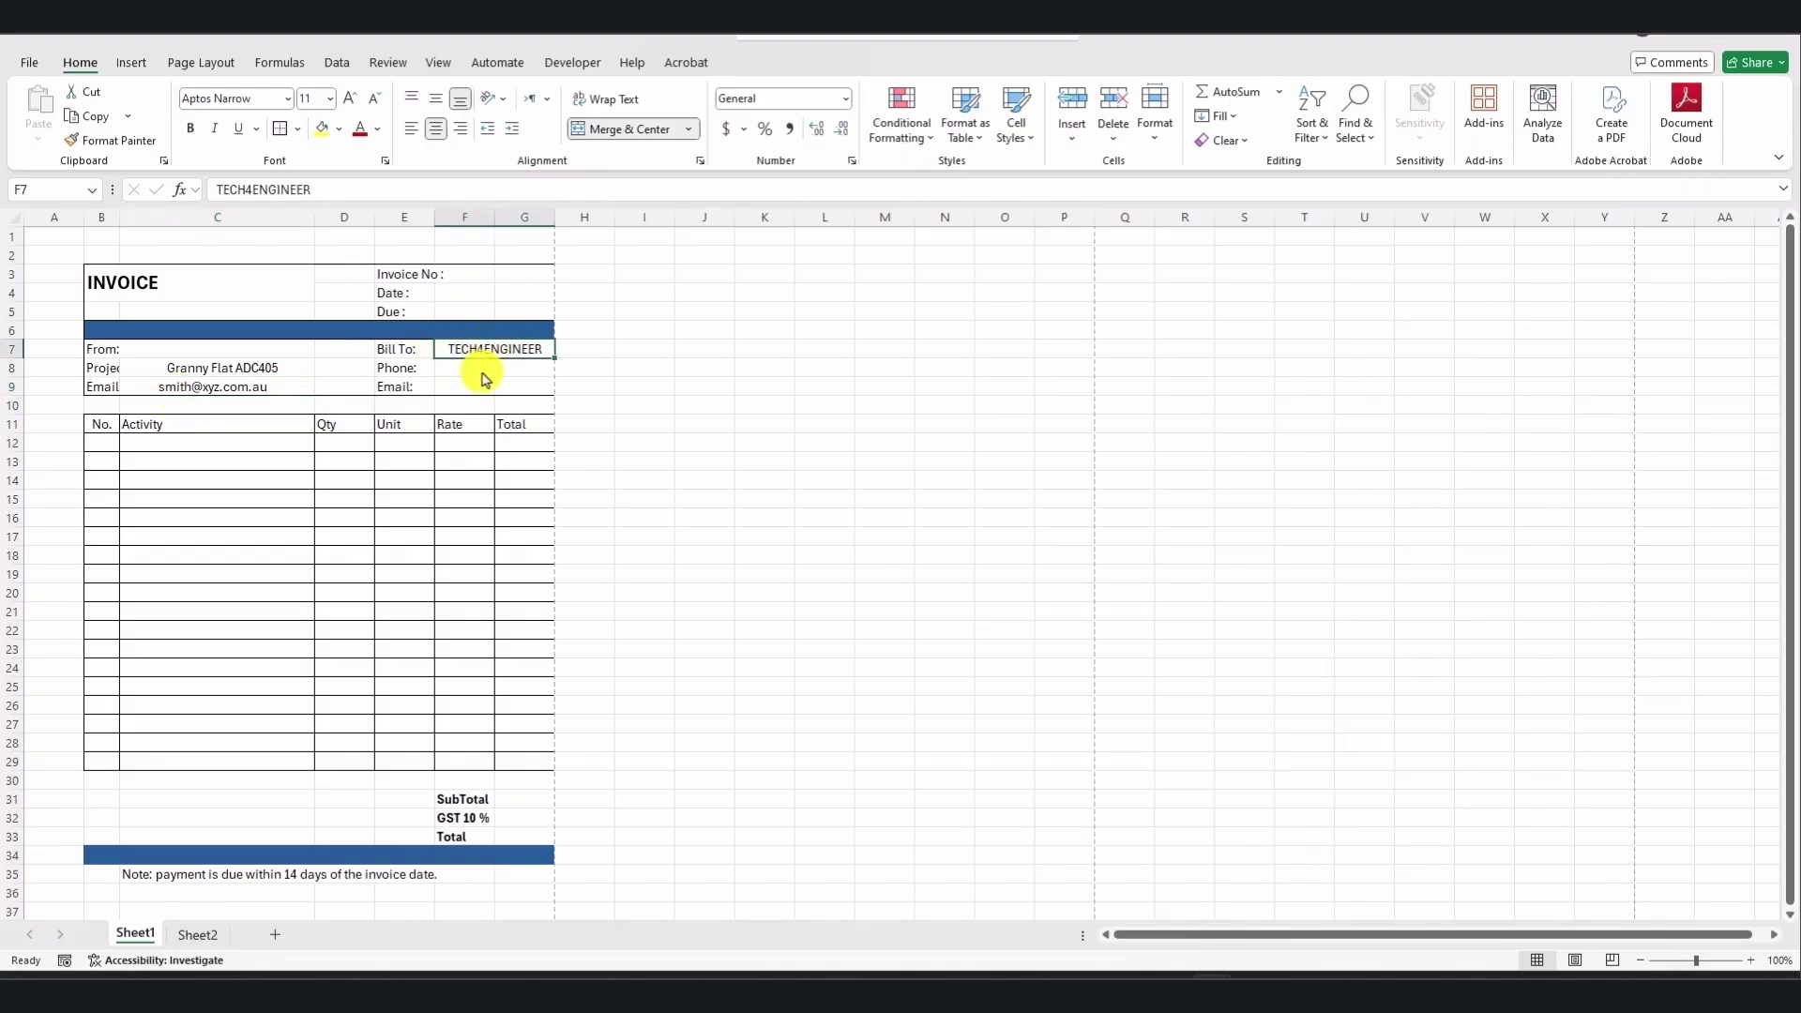
pyautogui.click(103, 430)
pyautogui.click(221, 432)
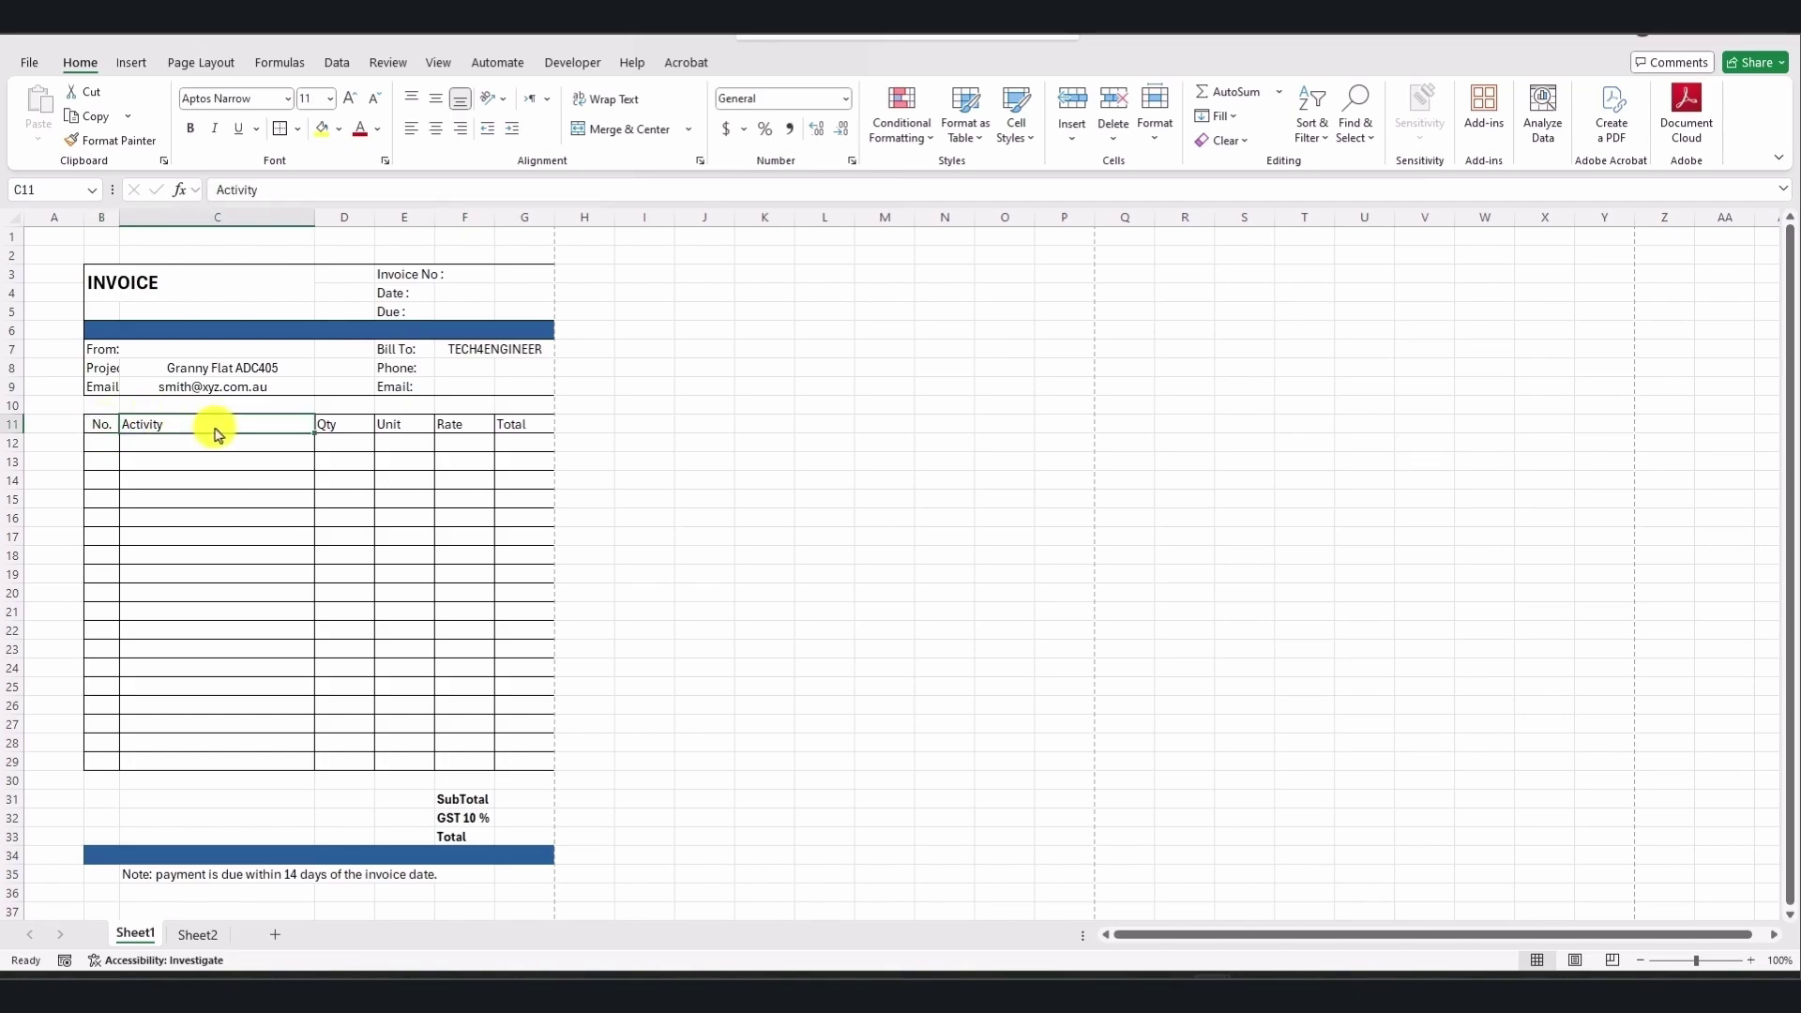
pyautogui.click(527, 426)
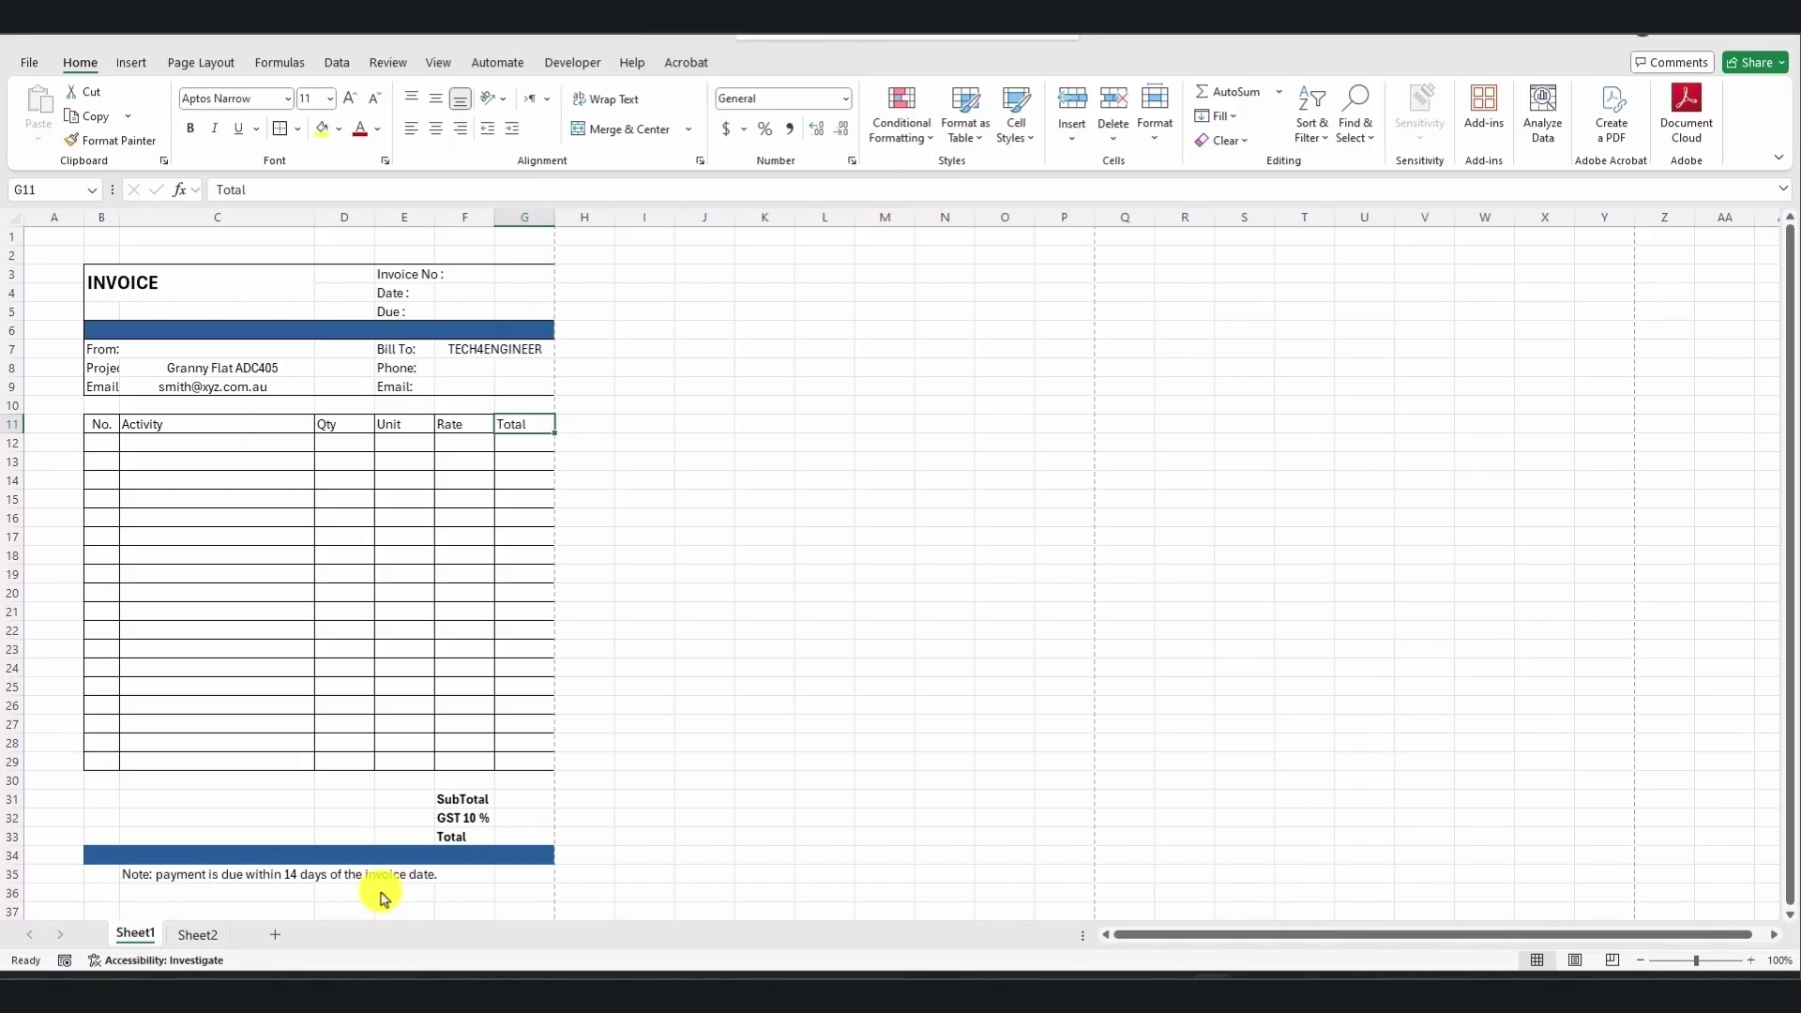
# - Rename Sheet1 to 'invoice', check the second sheet, and go back to the invoice sheet
pyautogui.rightClick(131, 937)
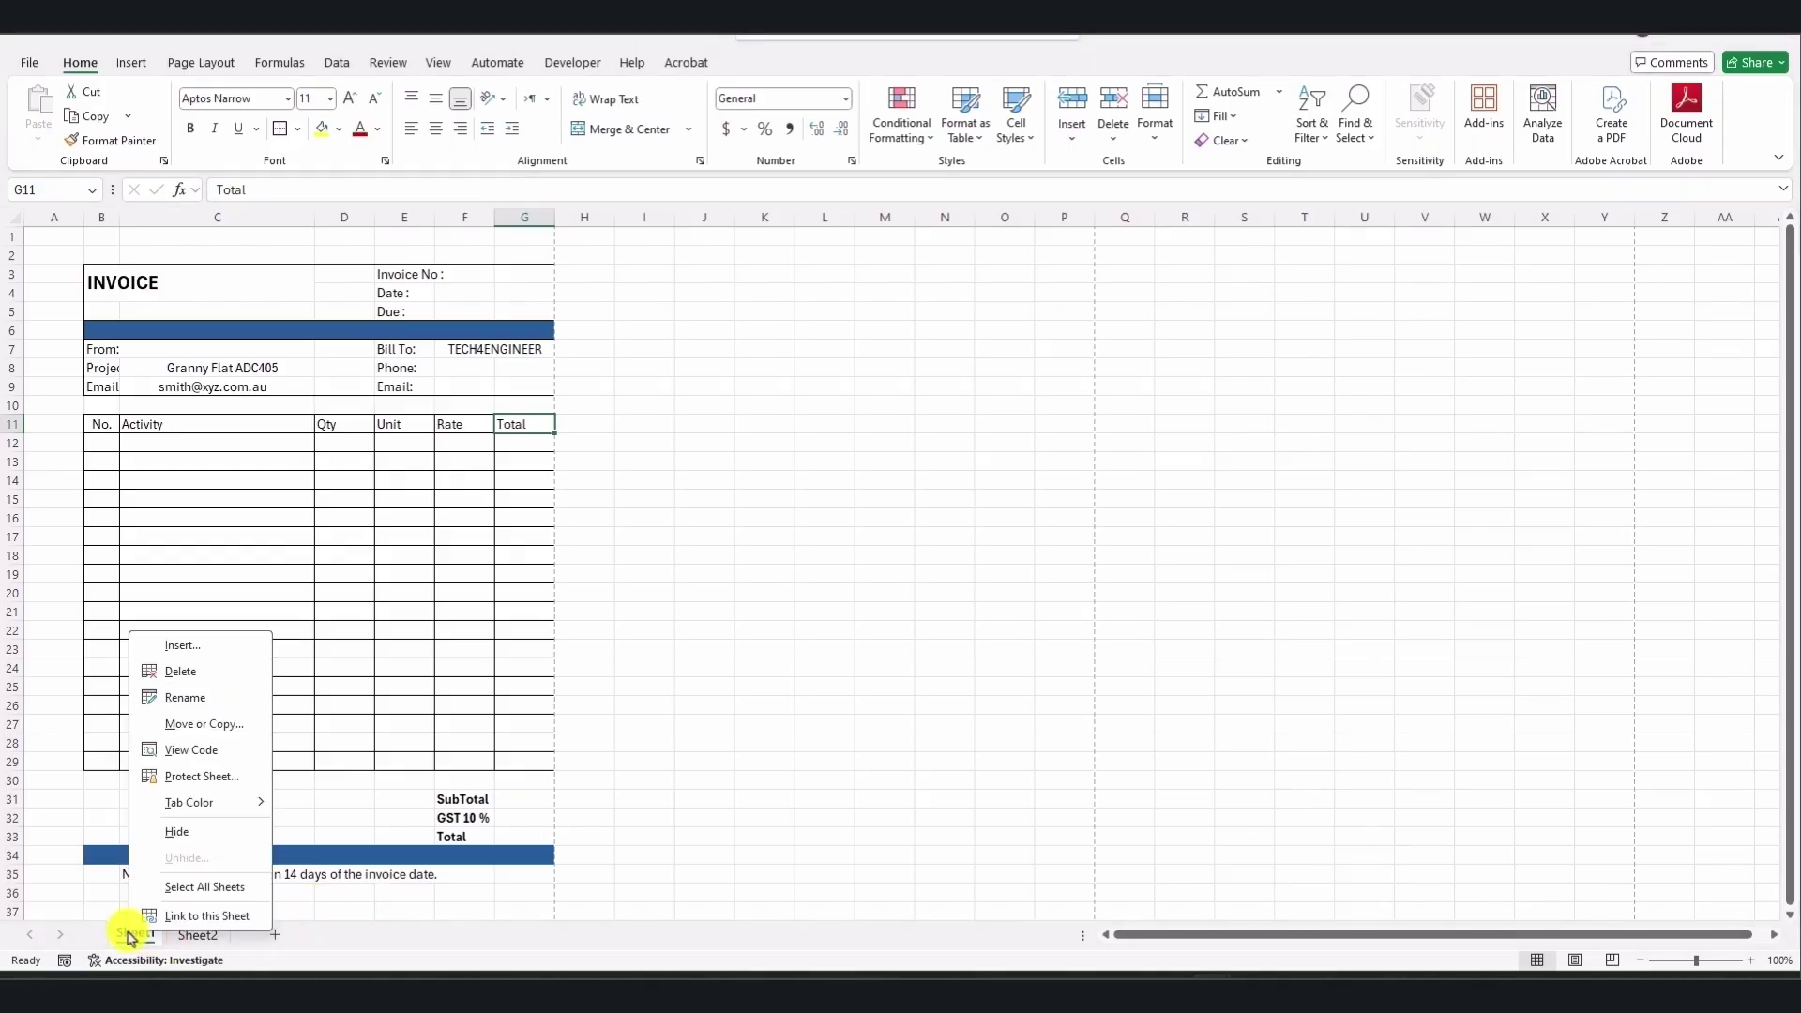
pyautogui.click(195, 698)
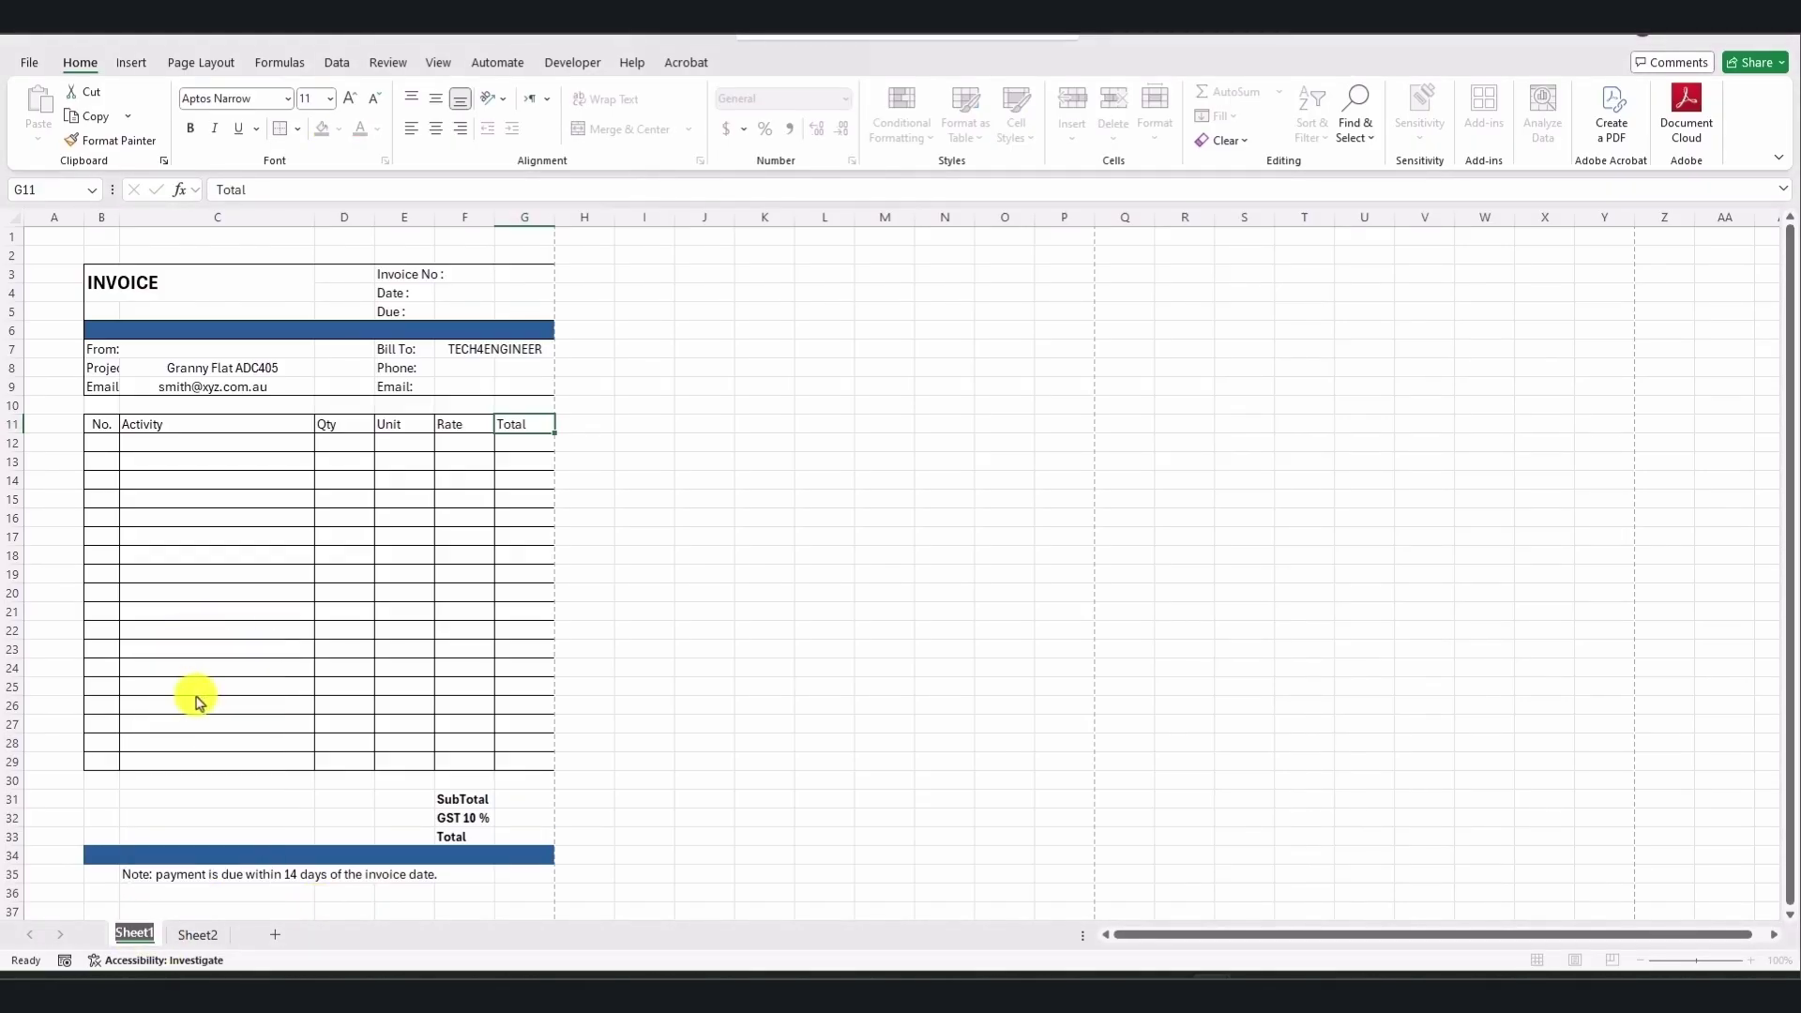
pyautogui.write('invoice')
pyautogui.press('Return')
pyautogui.click(200, 936)
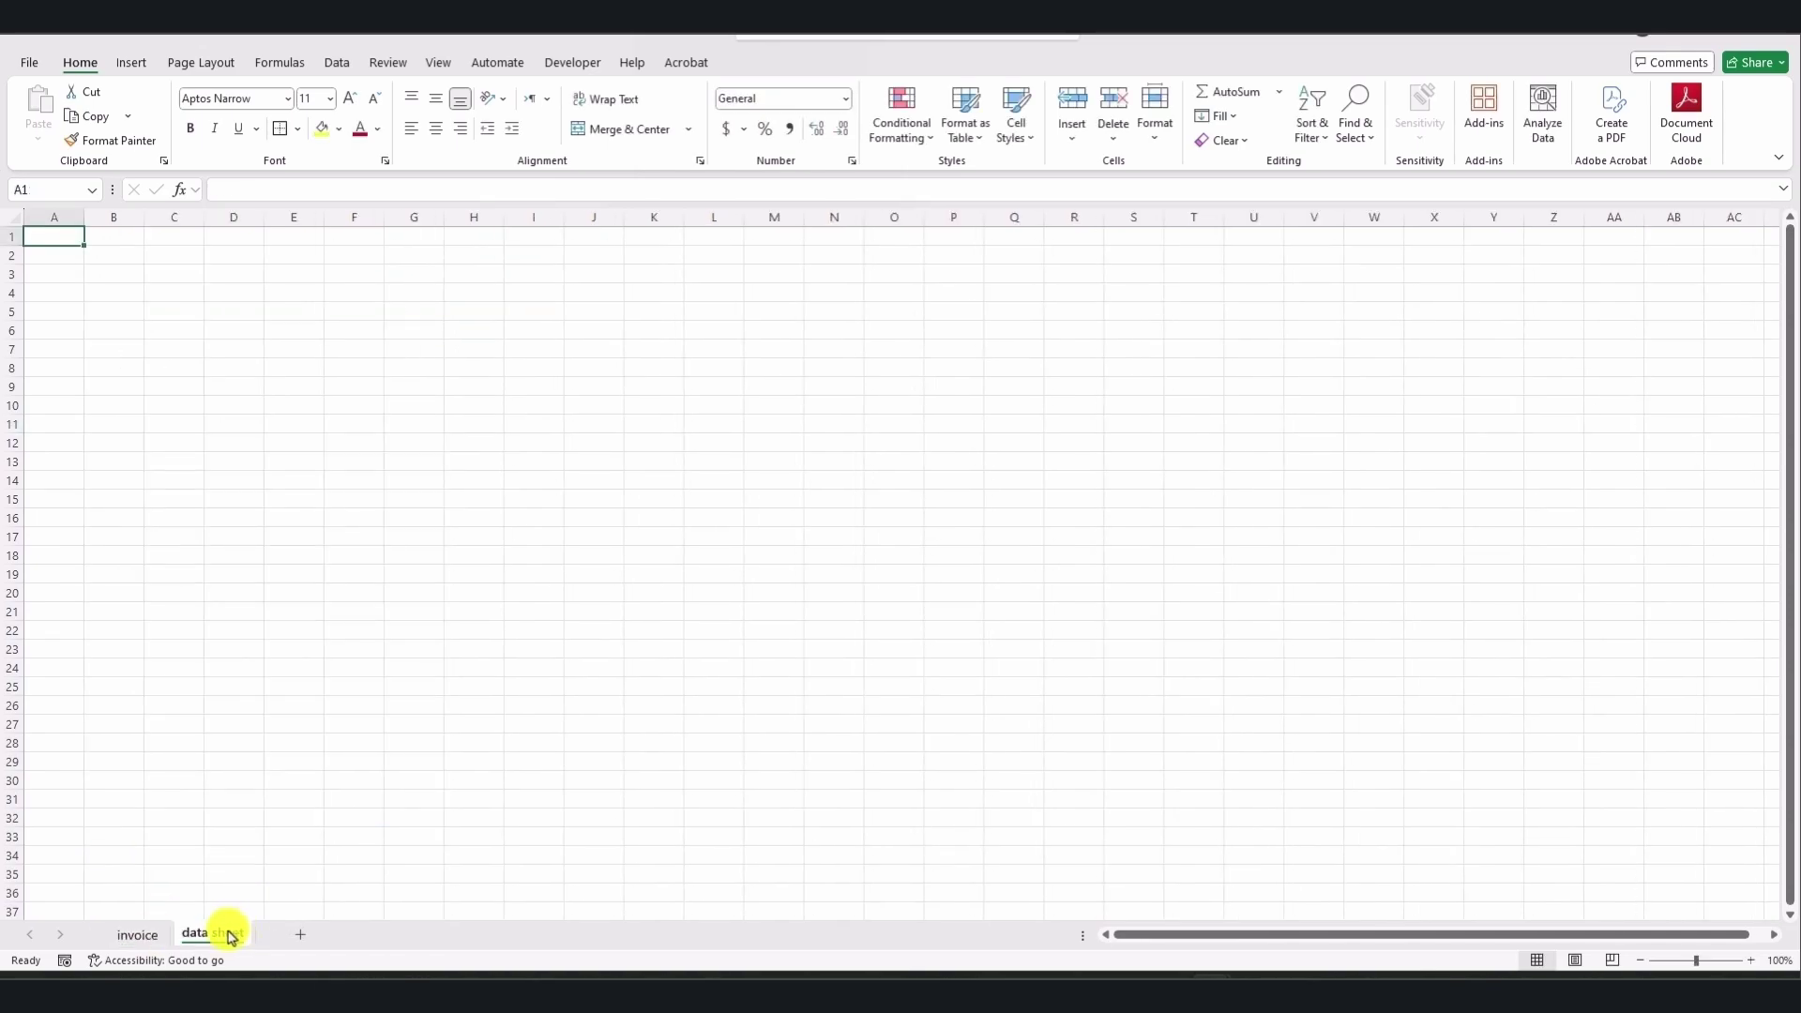
pyautogui.click(136, 936)
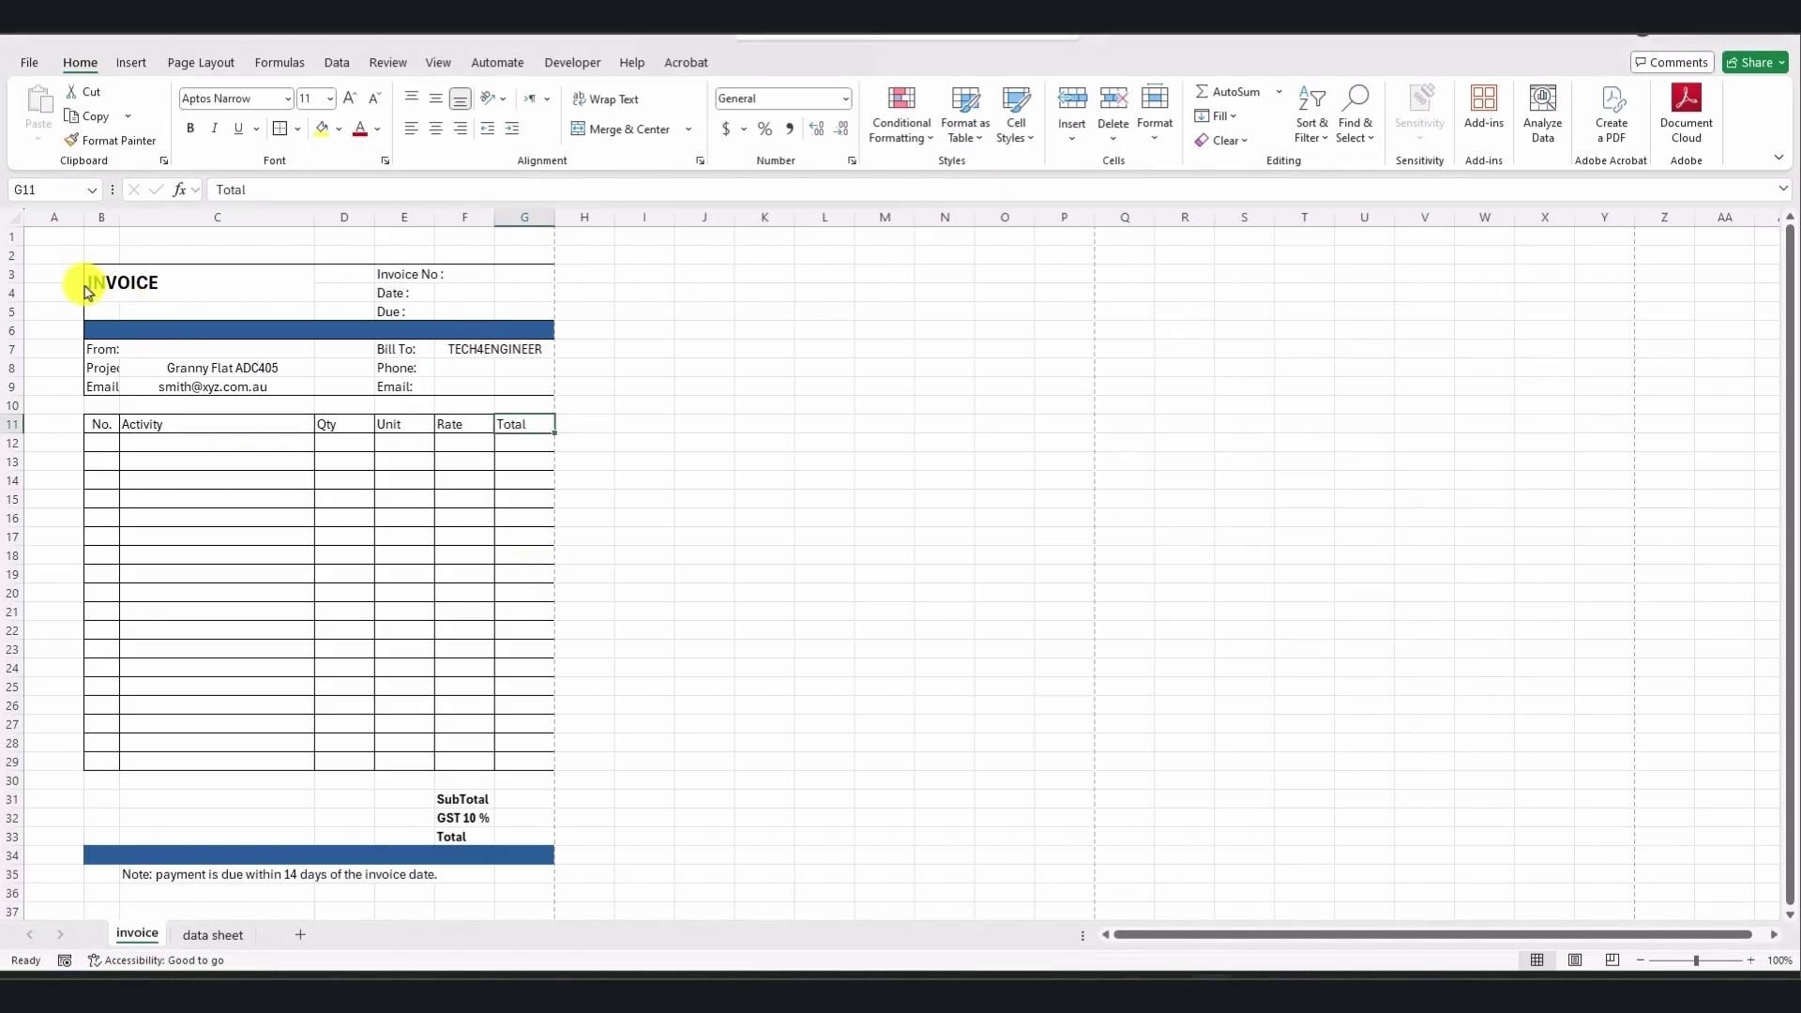
# - Fill the band B6:G6 under the title with blue
pyautogui.moveTo(106, 332); pyautogui.dragTo(510, 322)
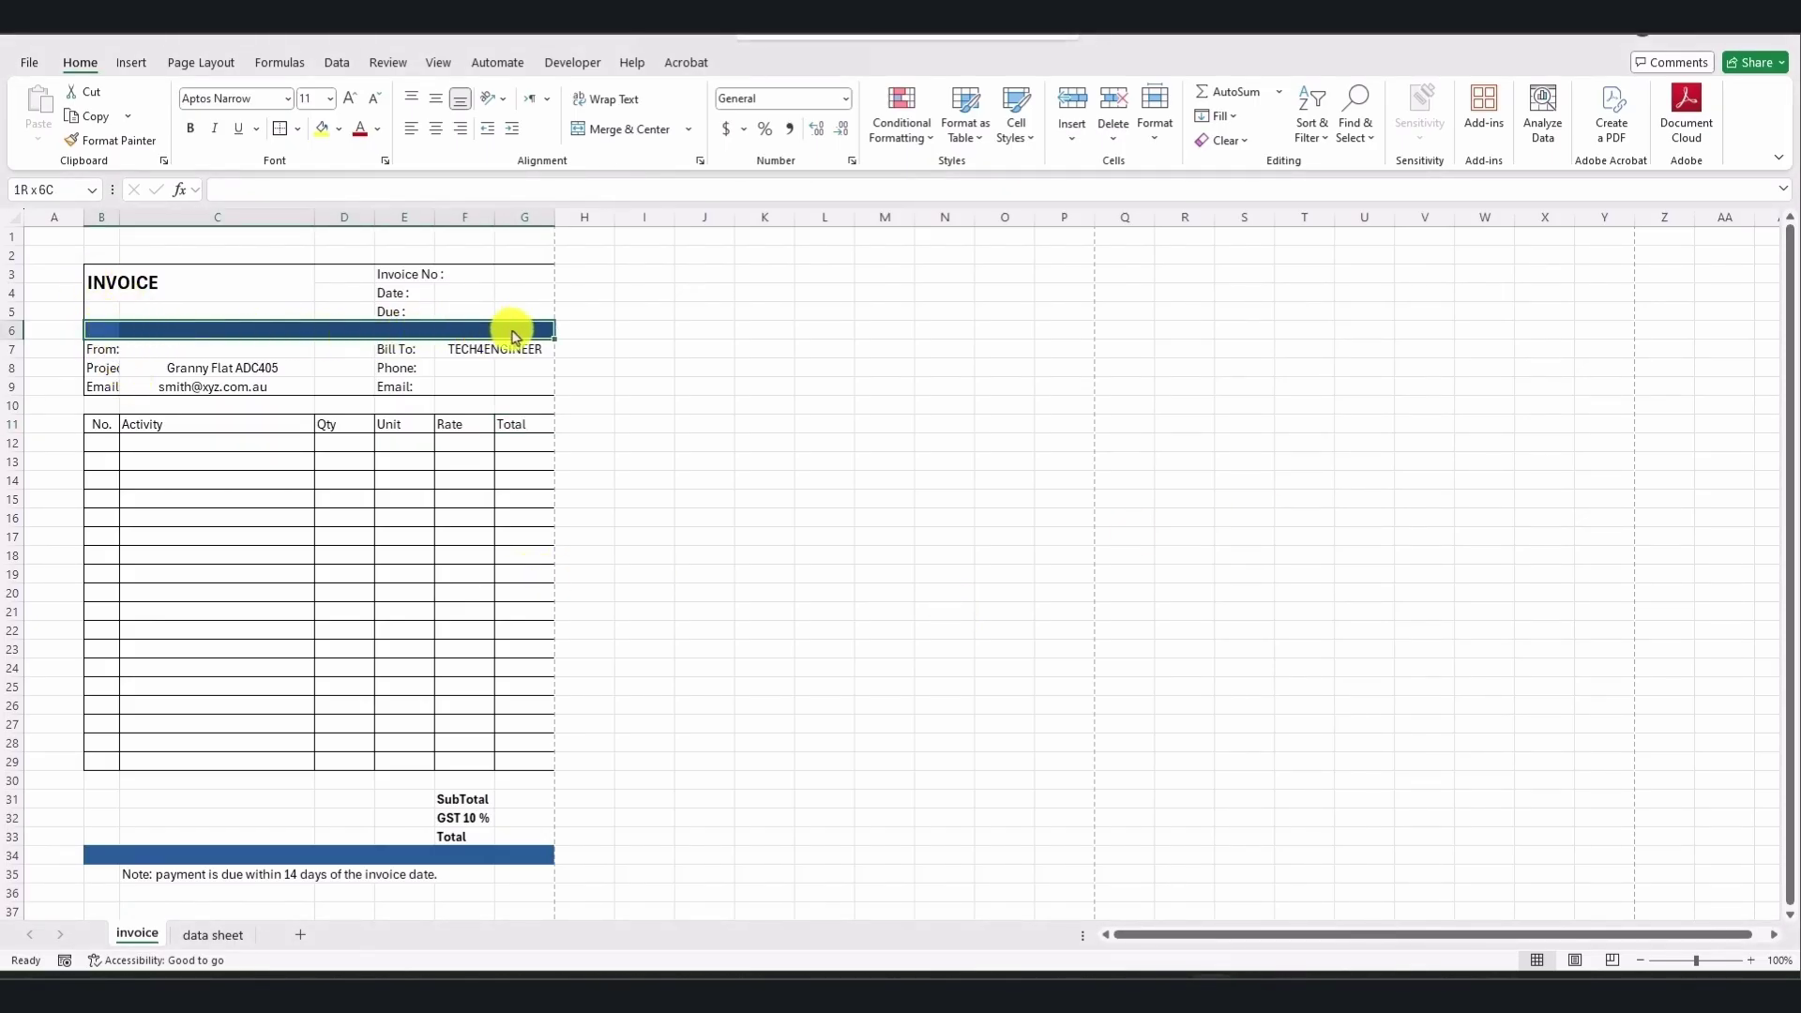
pyautogui.click(339, 130)
pyautogui.click(405, 322)
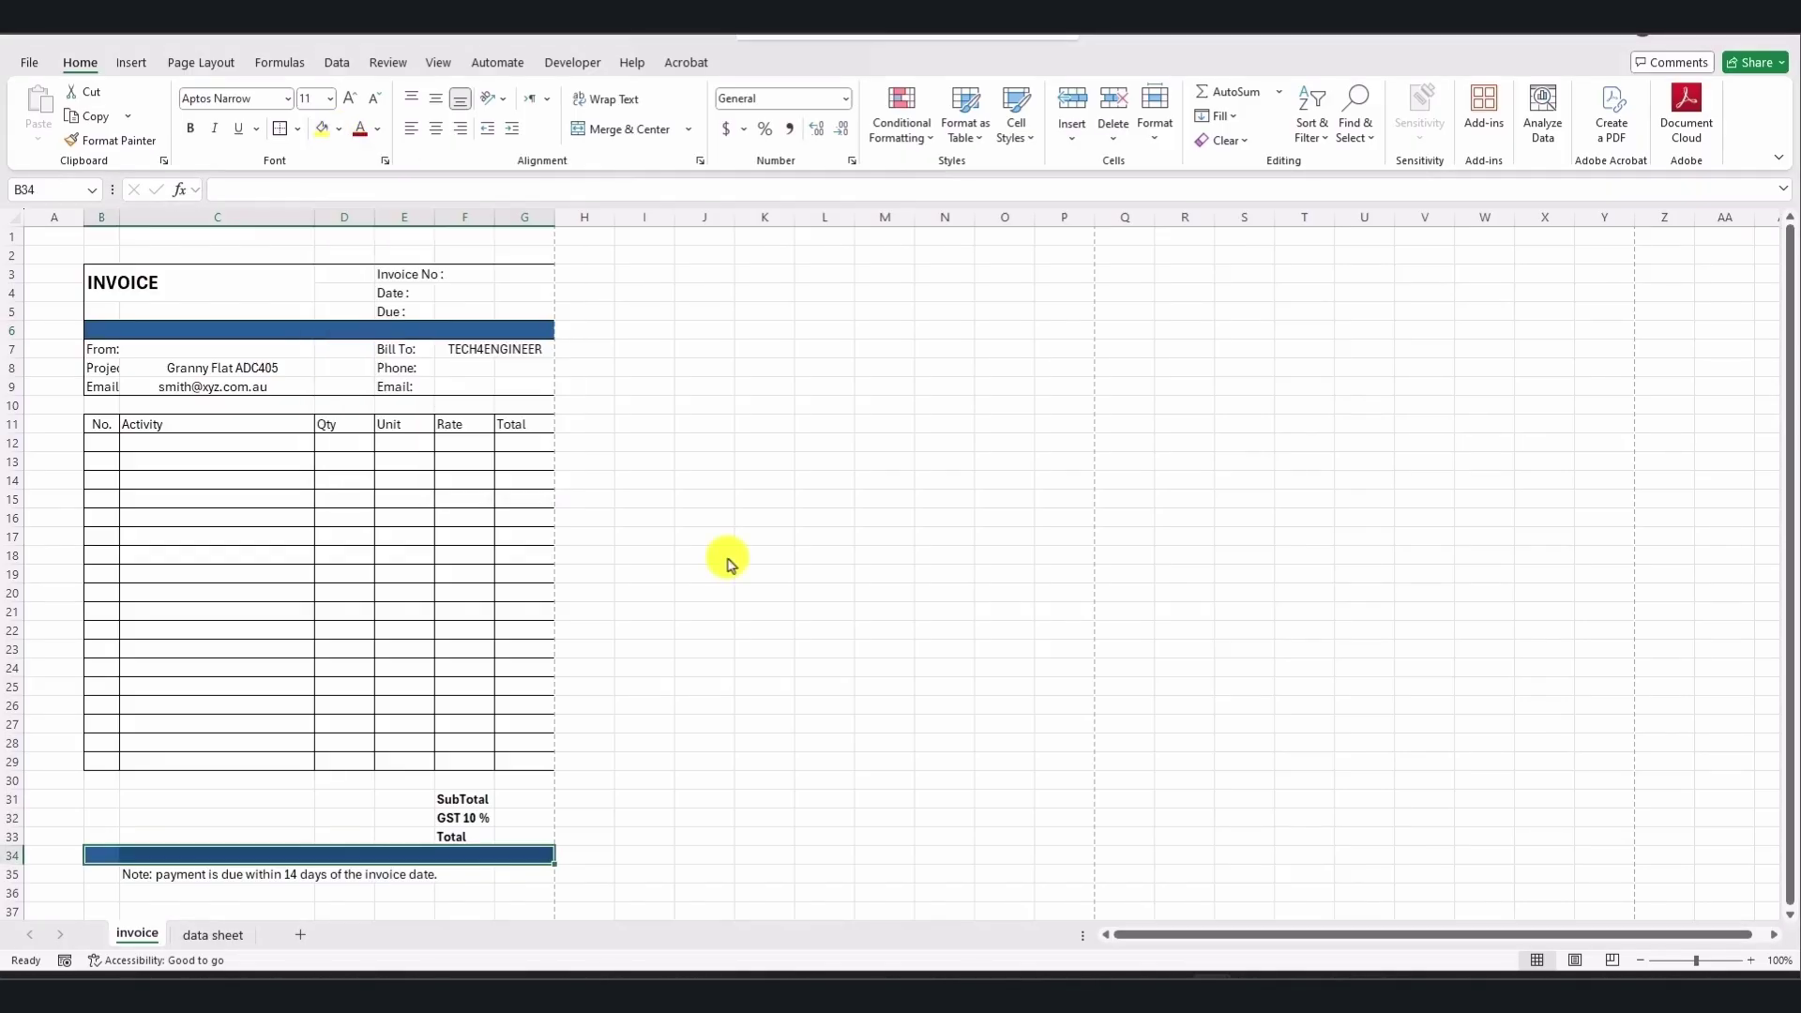
pyautogui.click(825, 462)
# - Enter 01, 02, 03 in B12:B14 and fill the numbering down to row 29
pyautogui.click(101, 447)
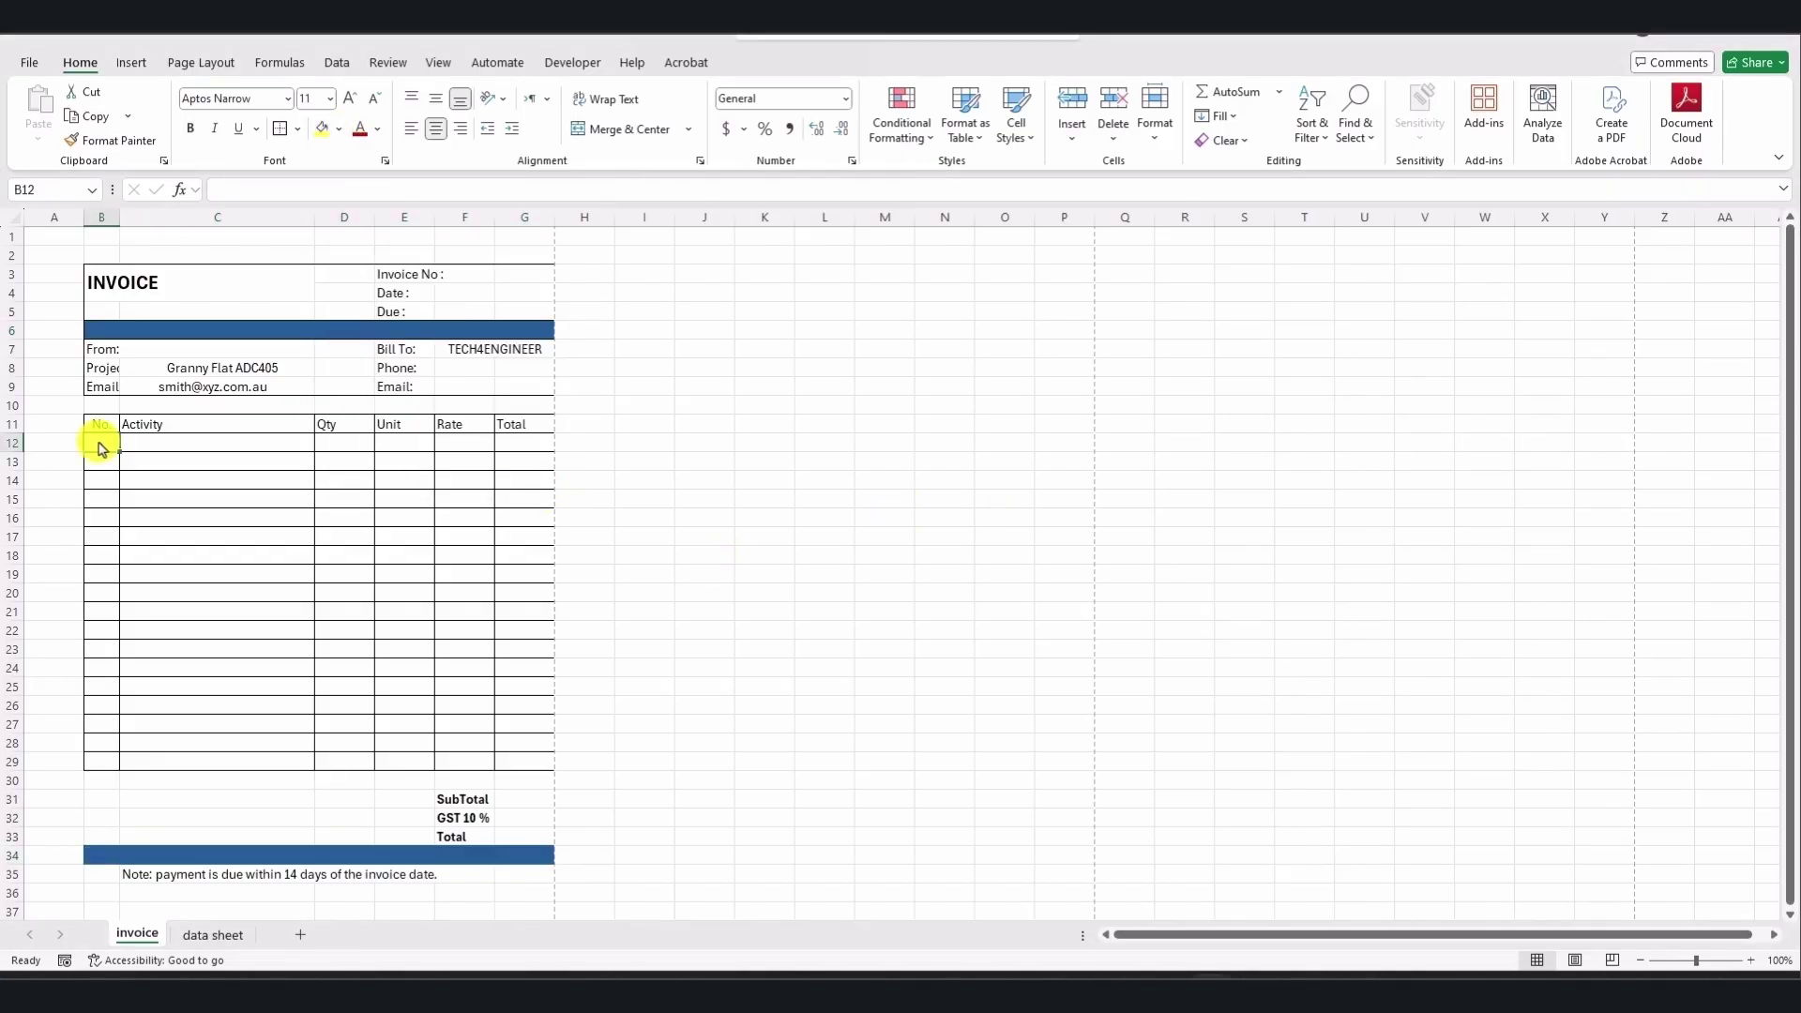
pyautogui.write('01')
pyautogui.press('Return')
pyautogui.write('02')
pyautogui.press('Return')
pyautogui.write('03')
pyautogui.click(103, 449)
pyautogui.moveTo(101, 445); pyautogui.dragTo(105, 763)
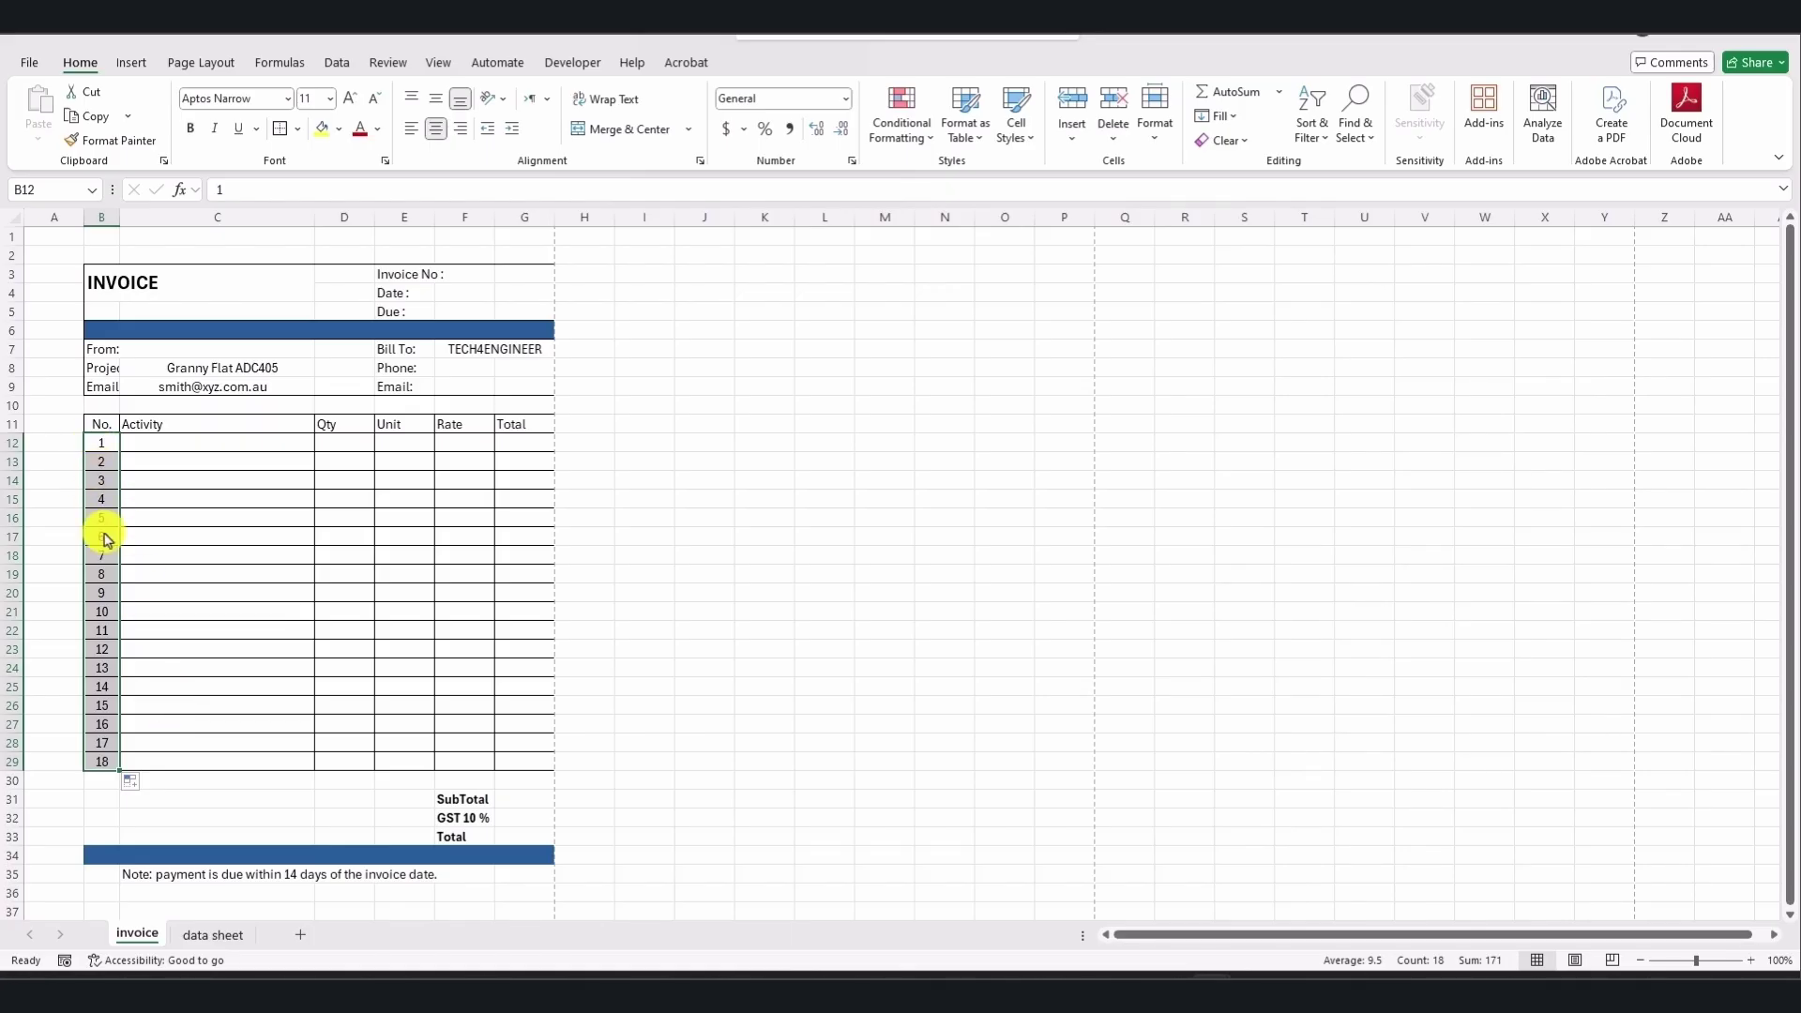
pyautogui.moveTo(101, 445)
pyautogui.mouseDown()
pyautogui.moveTo(98, 736)
pyautogui.moveTo(97, 480)
pyautogui.mouseUp()
# - Format the selected No. cells B12:B14 as Text
pyautogui.rightClick(98, 480)
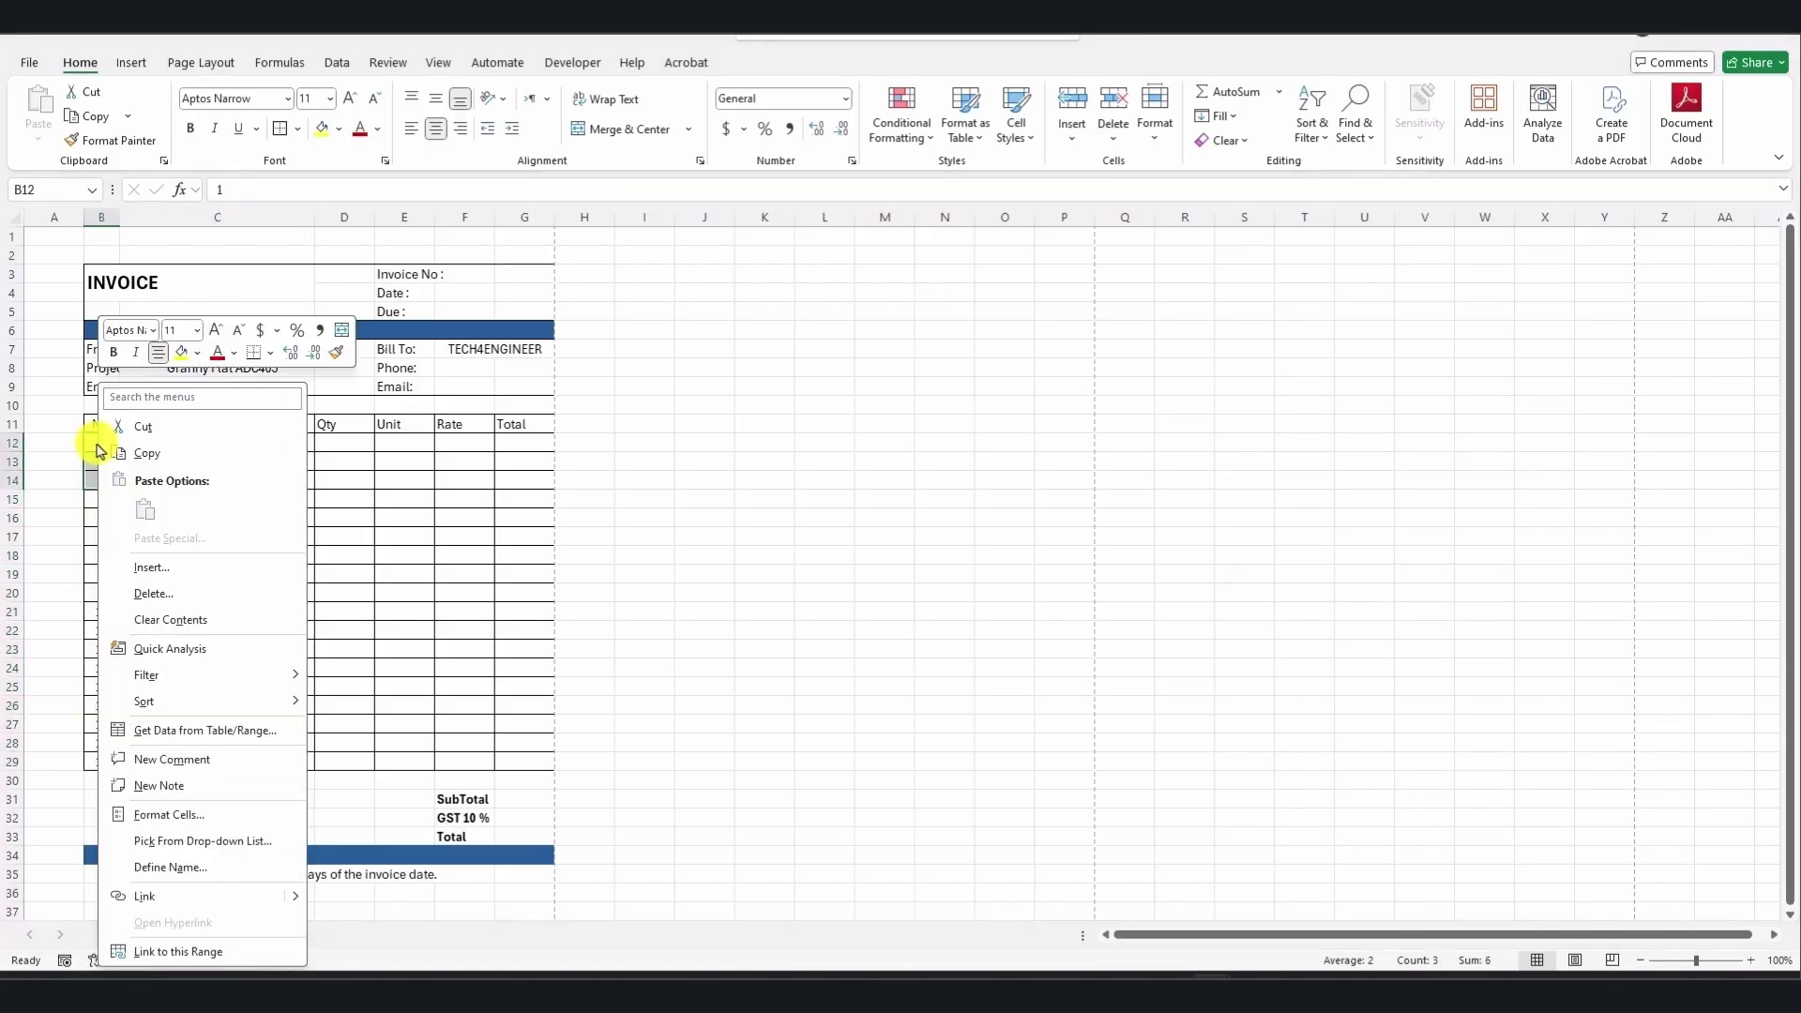
pyautogui.click(178, 815)
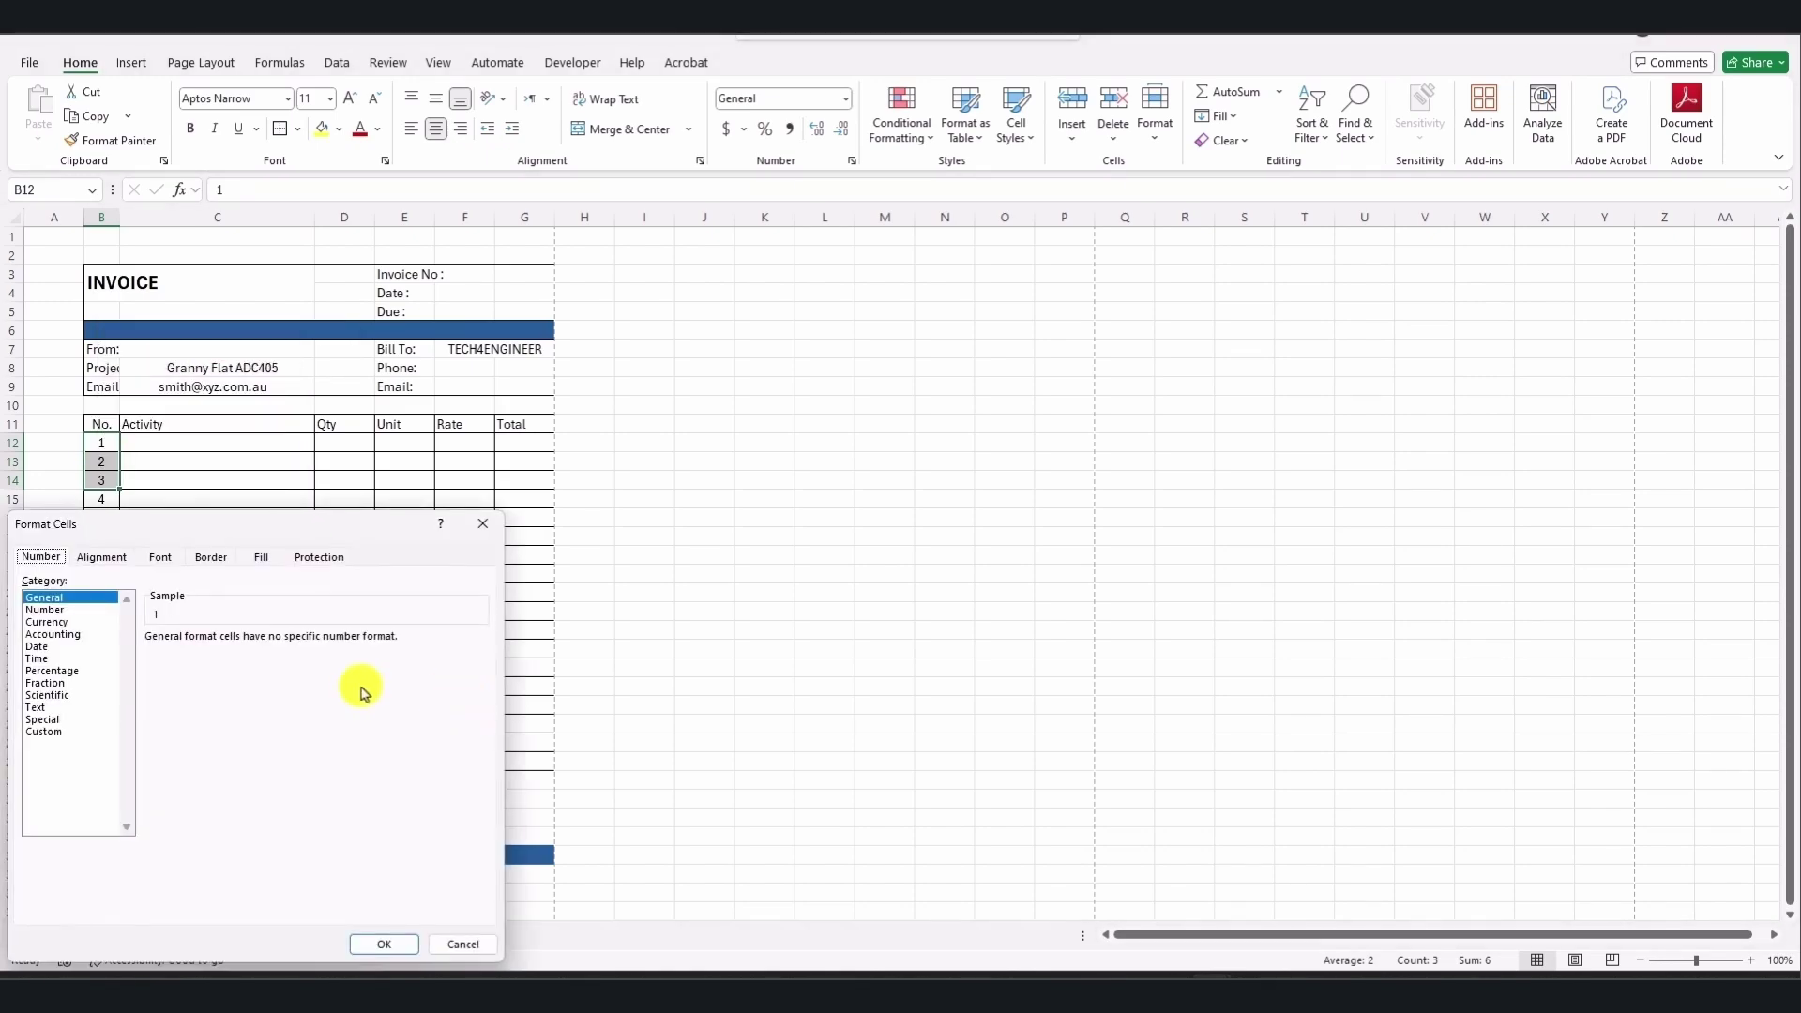
pyautogui.click(51, 709)
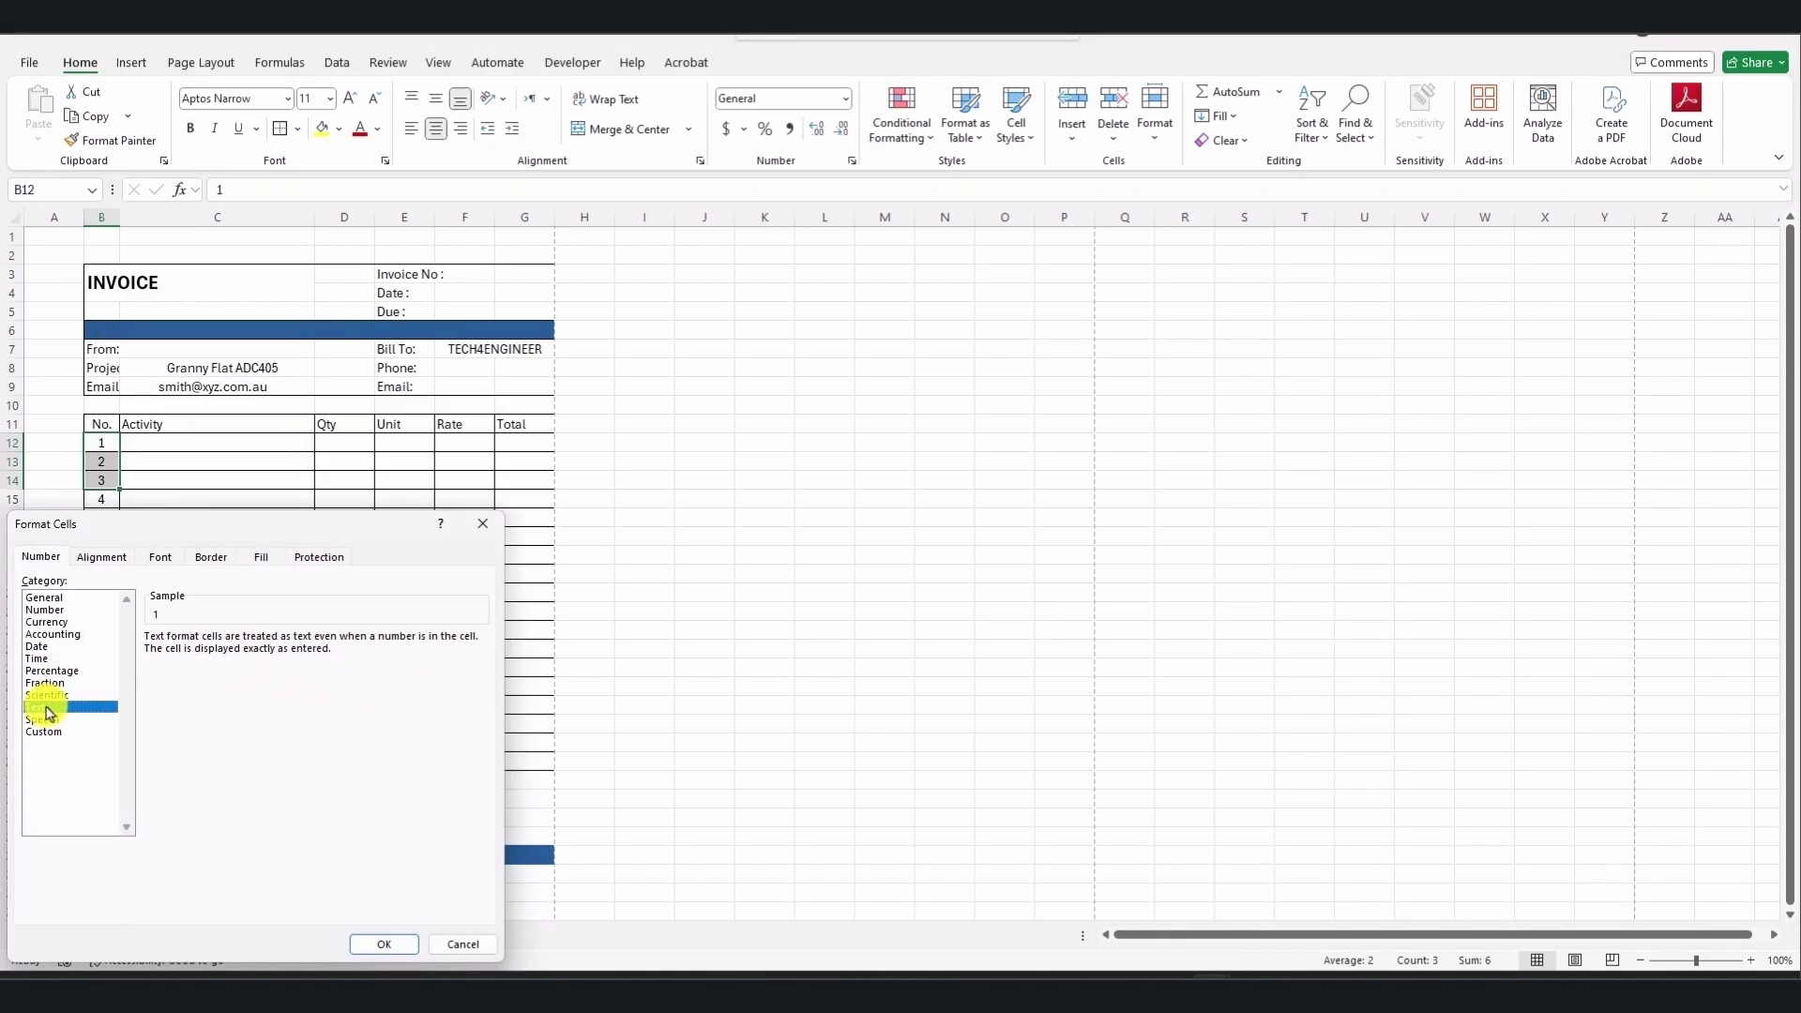
pyautogui.click(402, 947)
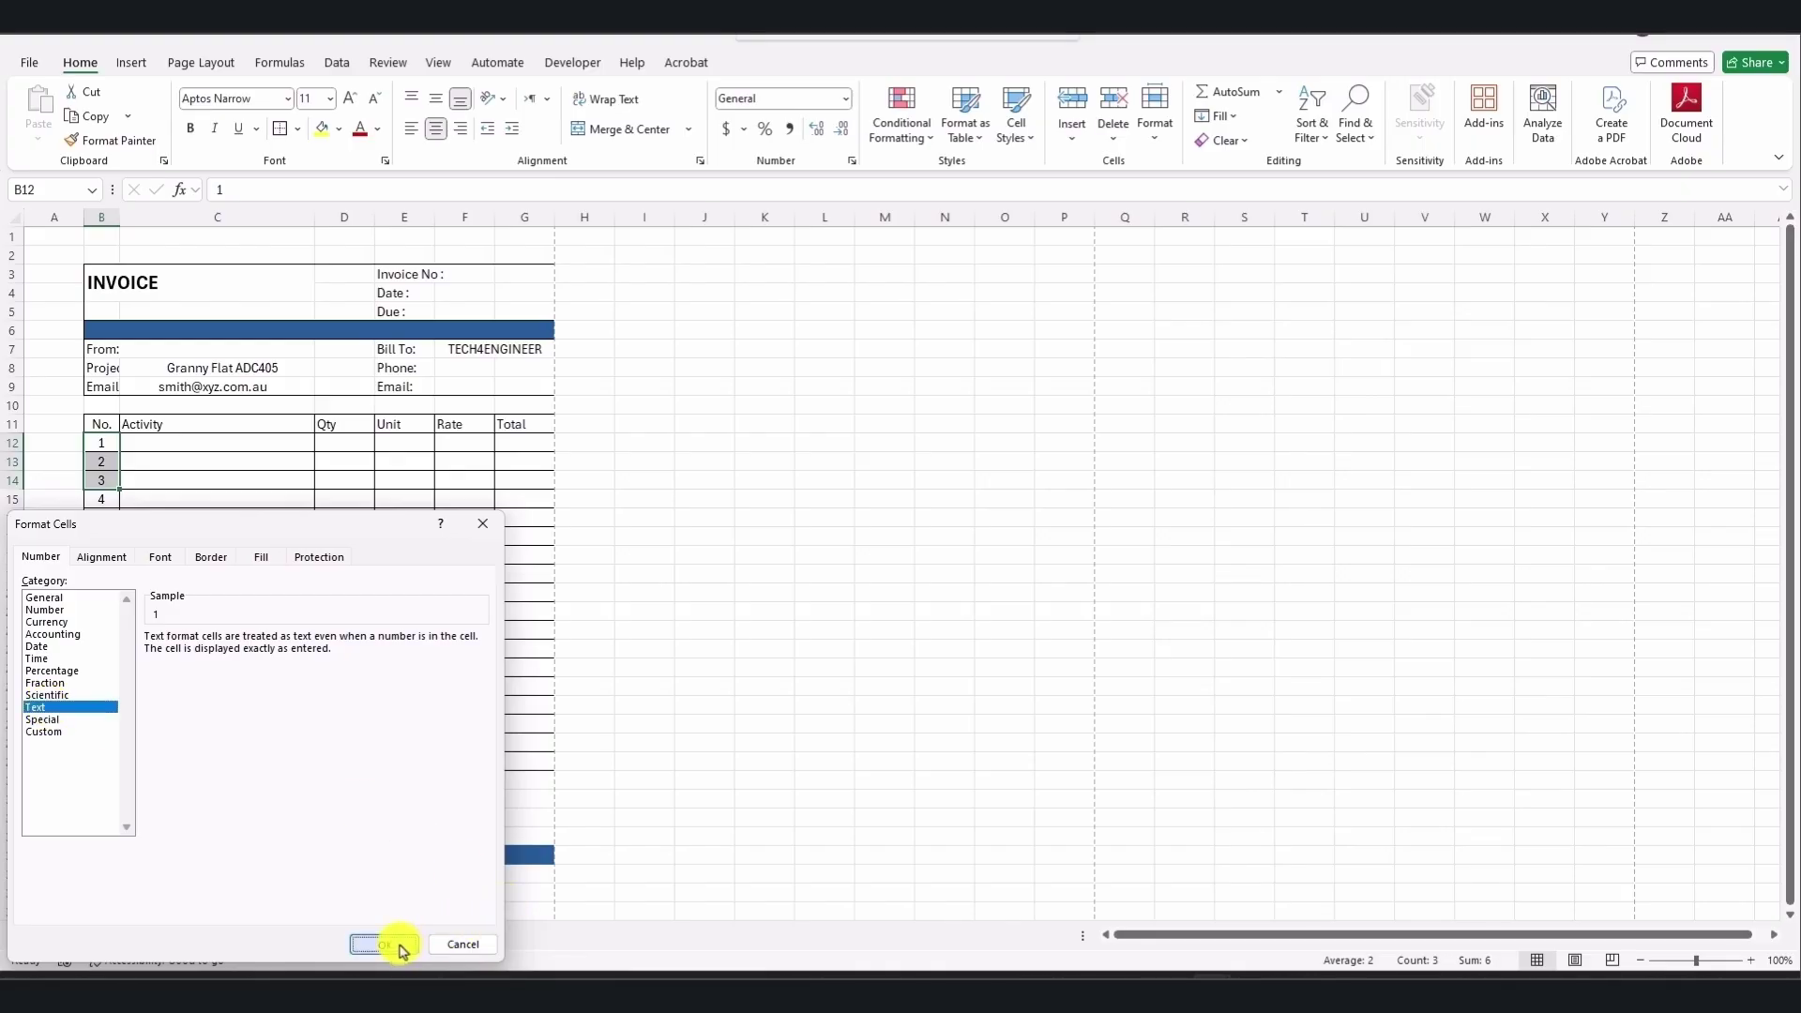
# - Re-enter 01, 02 and 03 in B12:B14 so the leading zeros stay
pyautogui.click(102, 445)
pyautogui.write('01')
pyautogui.press('Return')
pyautogui.write('02')
pyautogui.press('Return')
pyautogui.write('03')
pyautogui.click(107, 448)
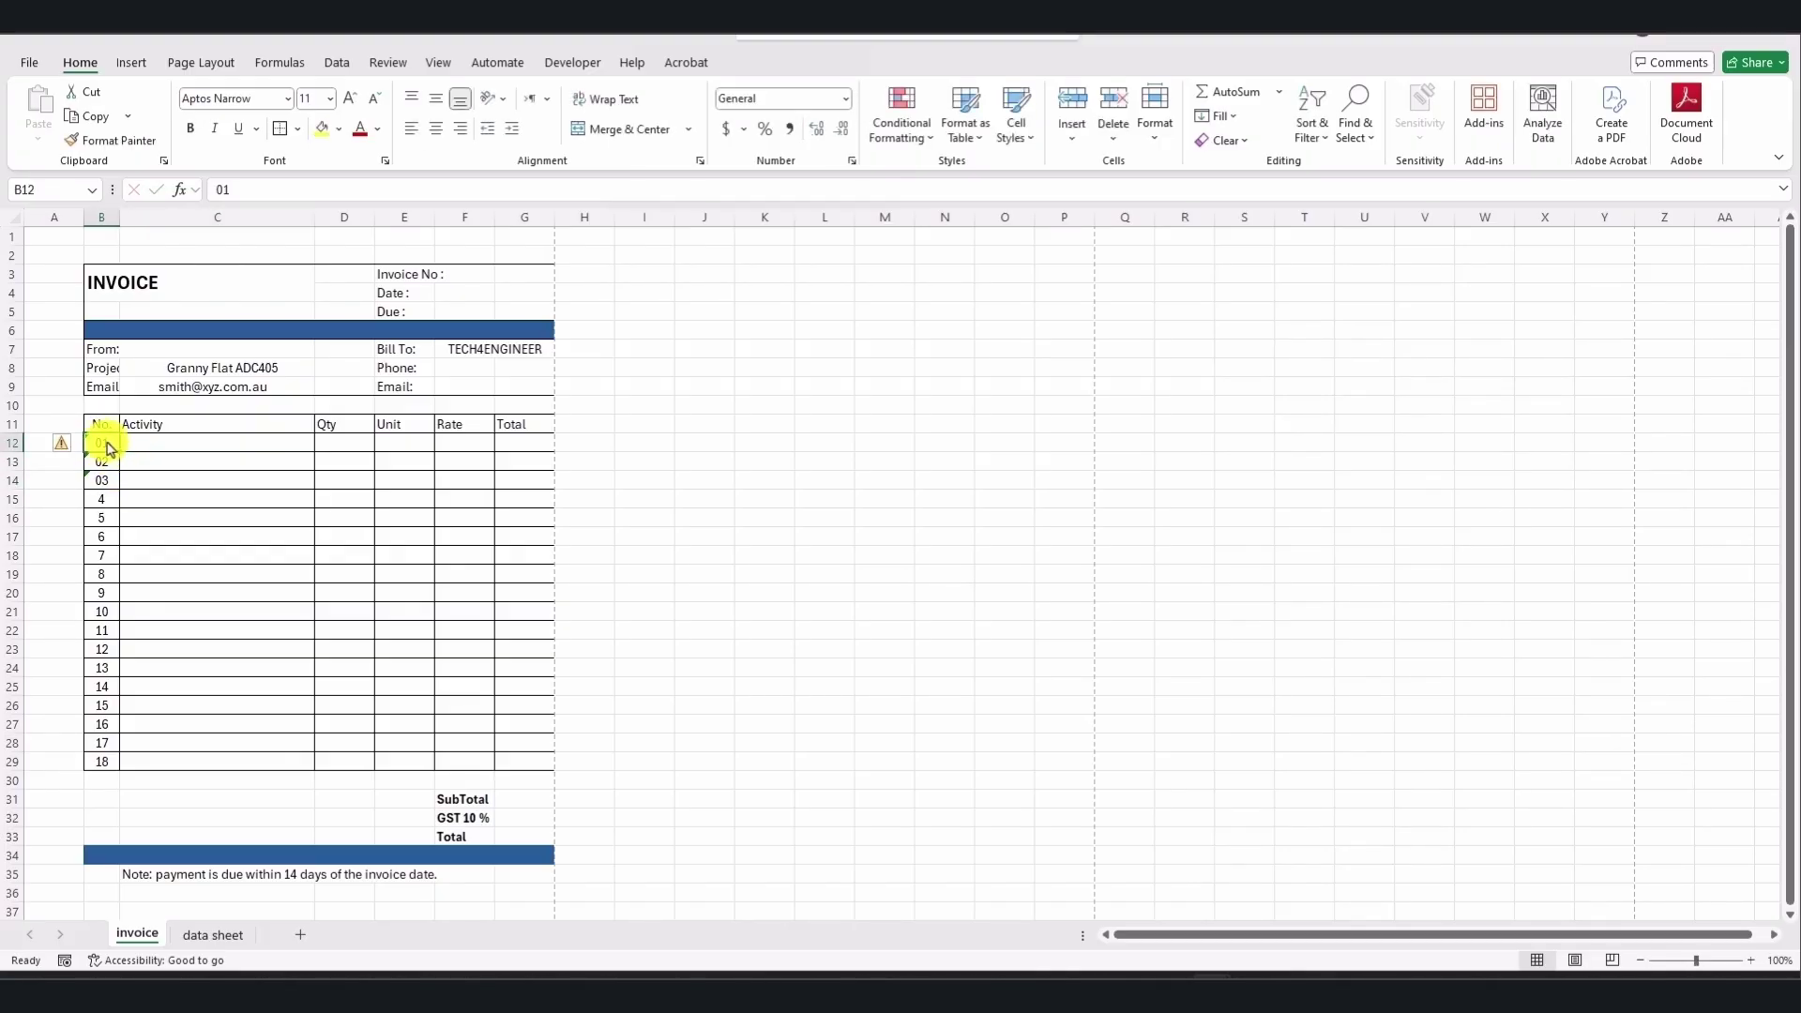
# - Fill item numbers down to row 29, select the Activity and Unit ranges, then open the data sheet
pyautogui.moveTo(107, 450); pyautogui.dragTo(96, 760)
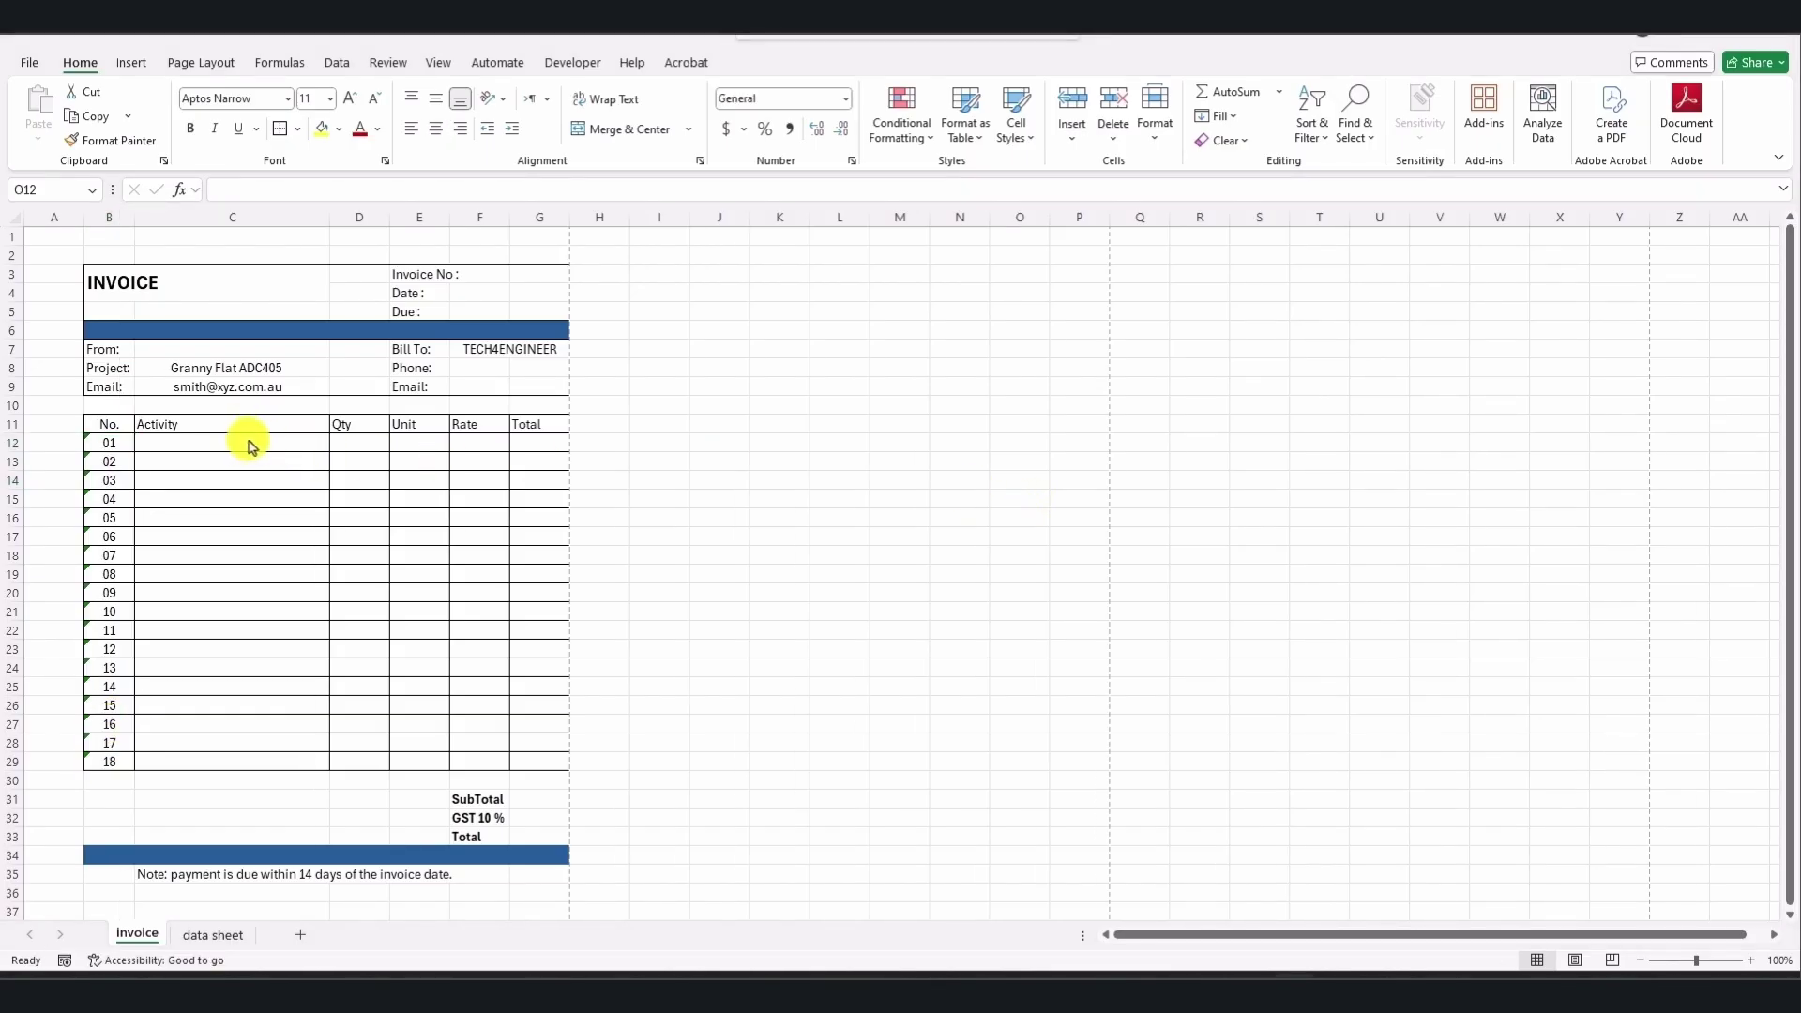
pyautogui.moveTo(252, 446); pyautogui.dragTo(253, 757)
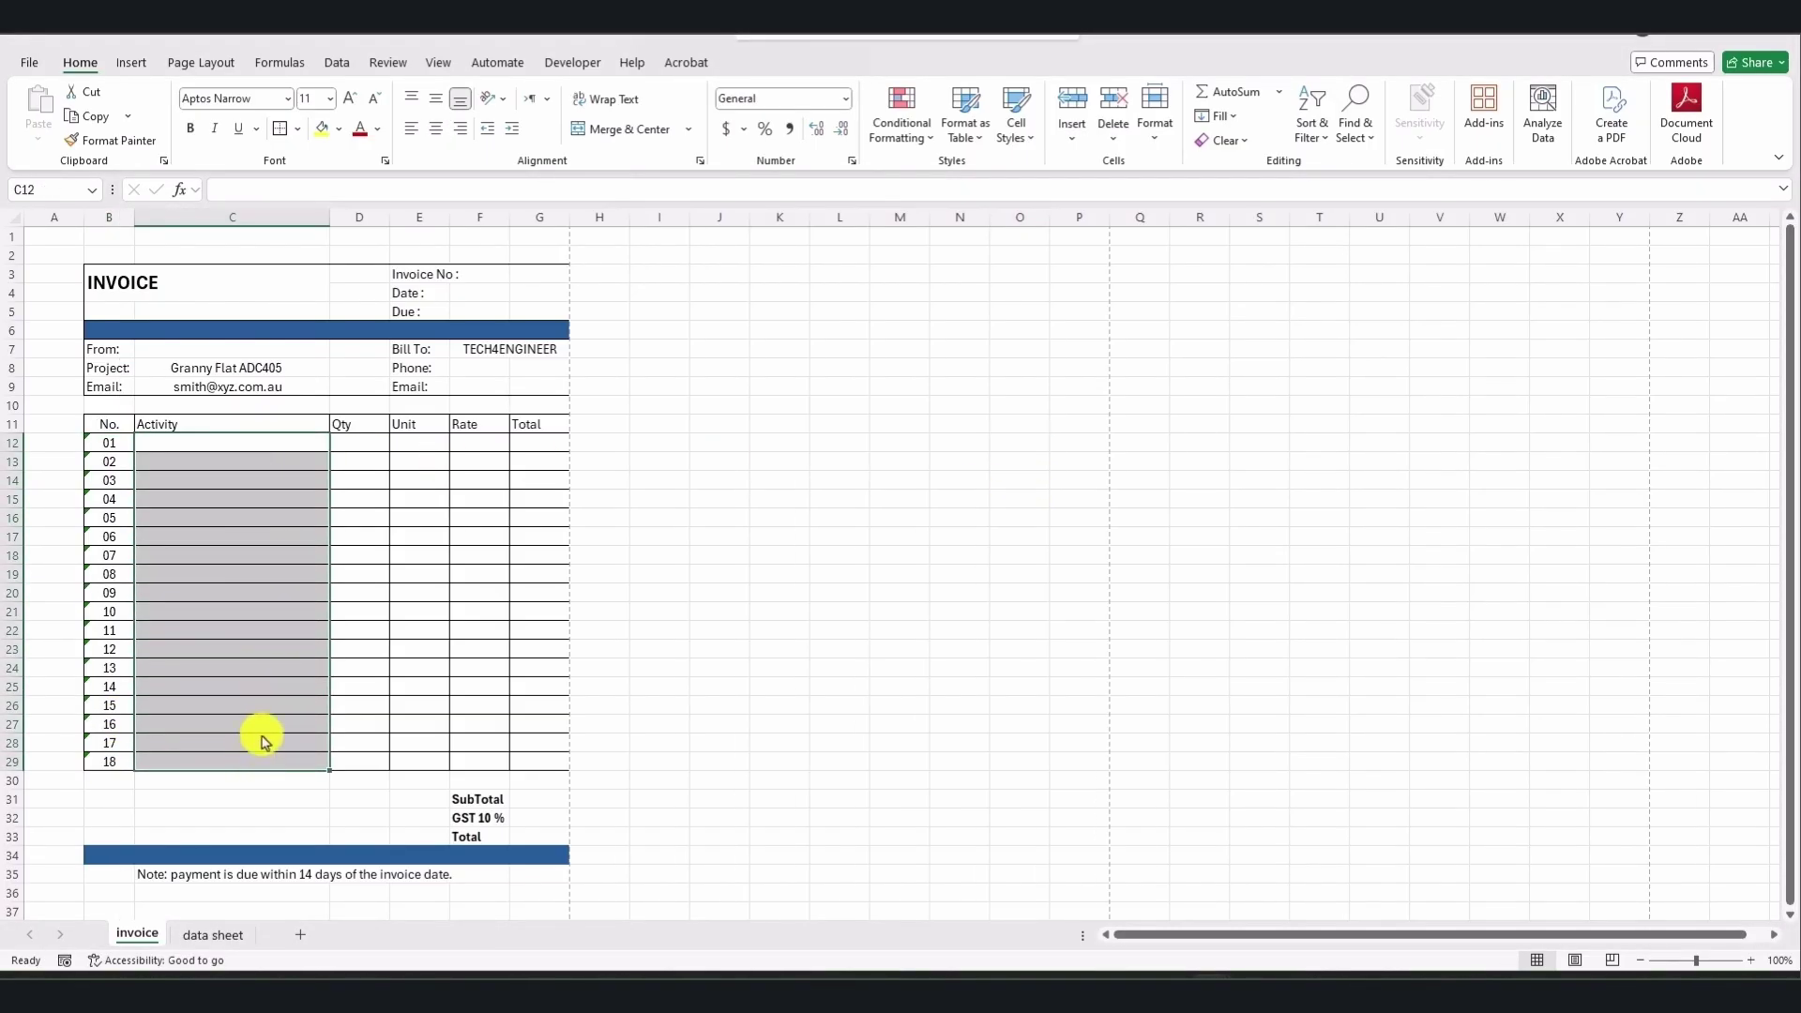
pyautogui.moveTo(414, 443); pyautogui.dragTo(427, 755)
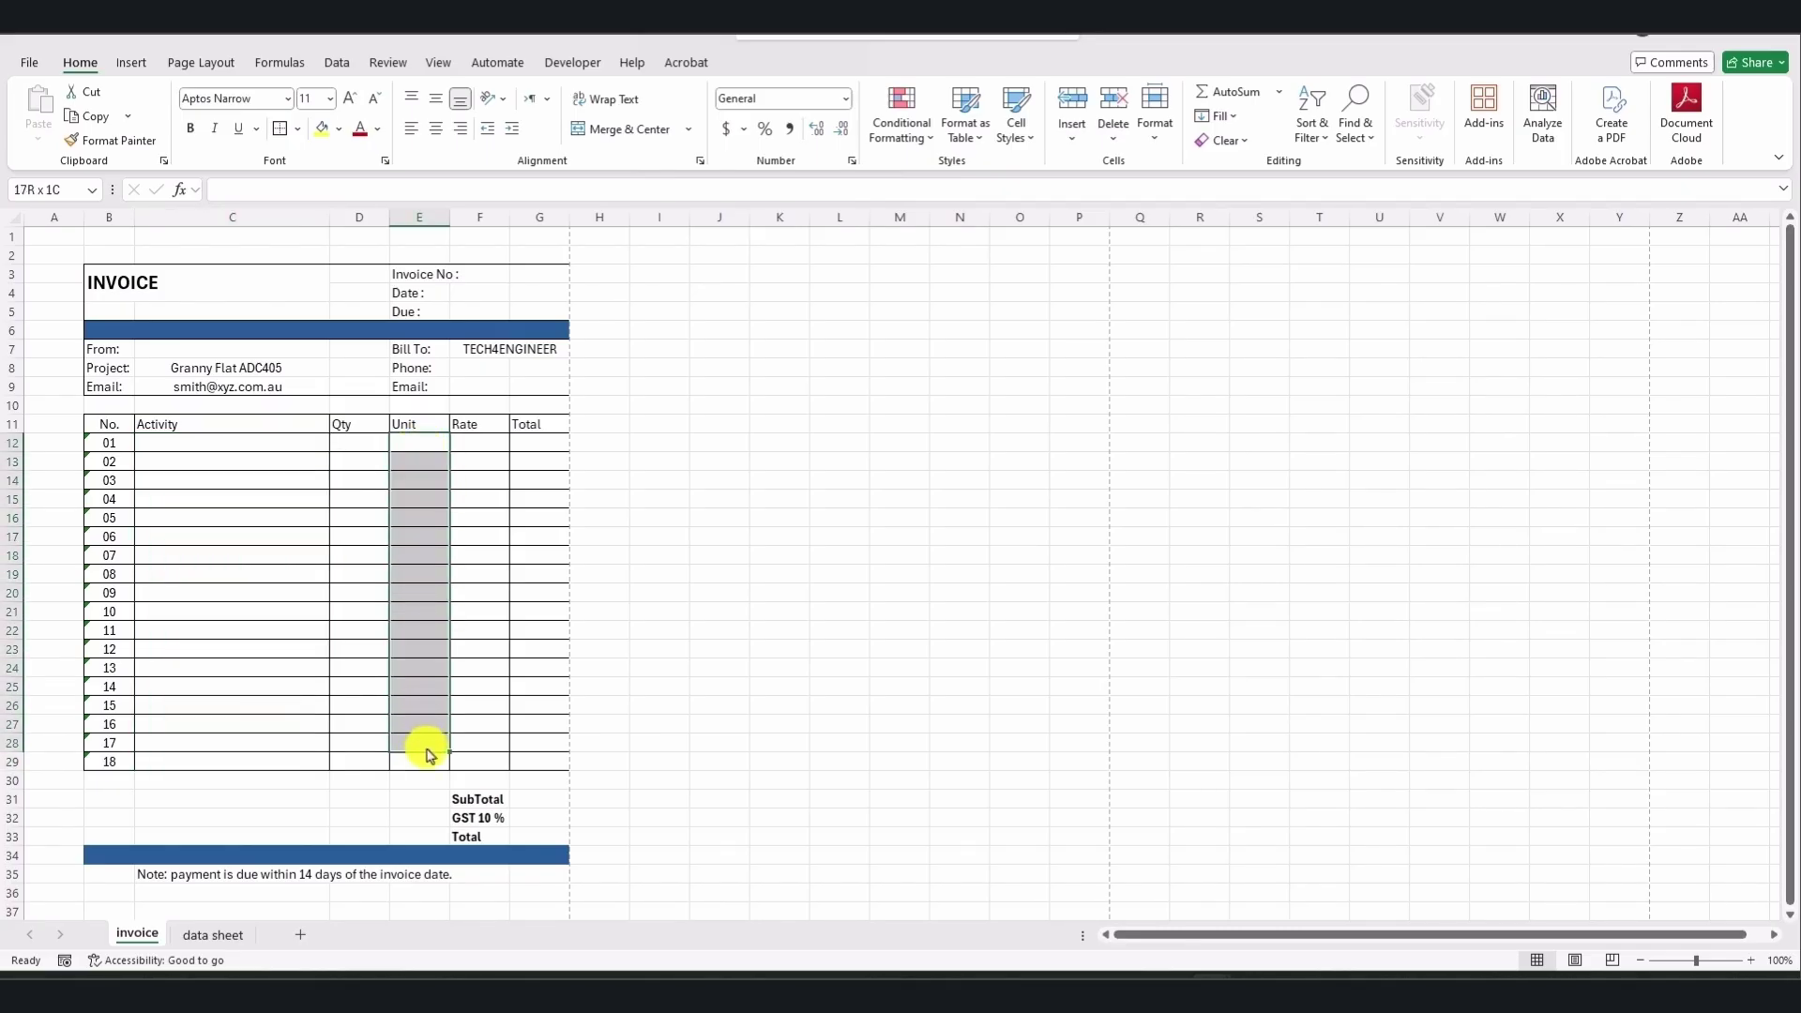
pyautogui.click(479, 448)
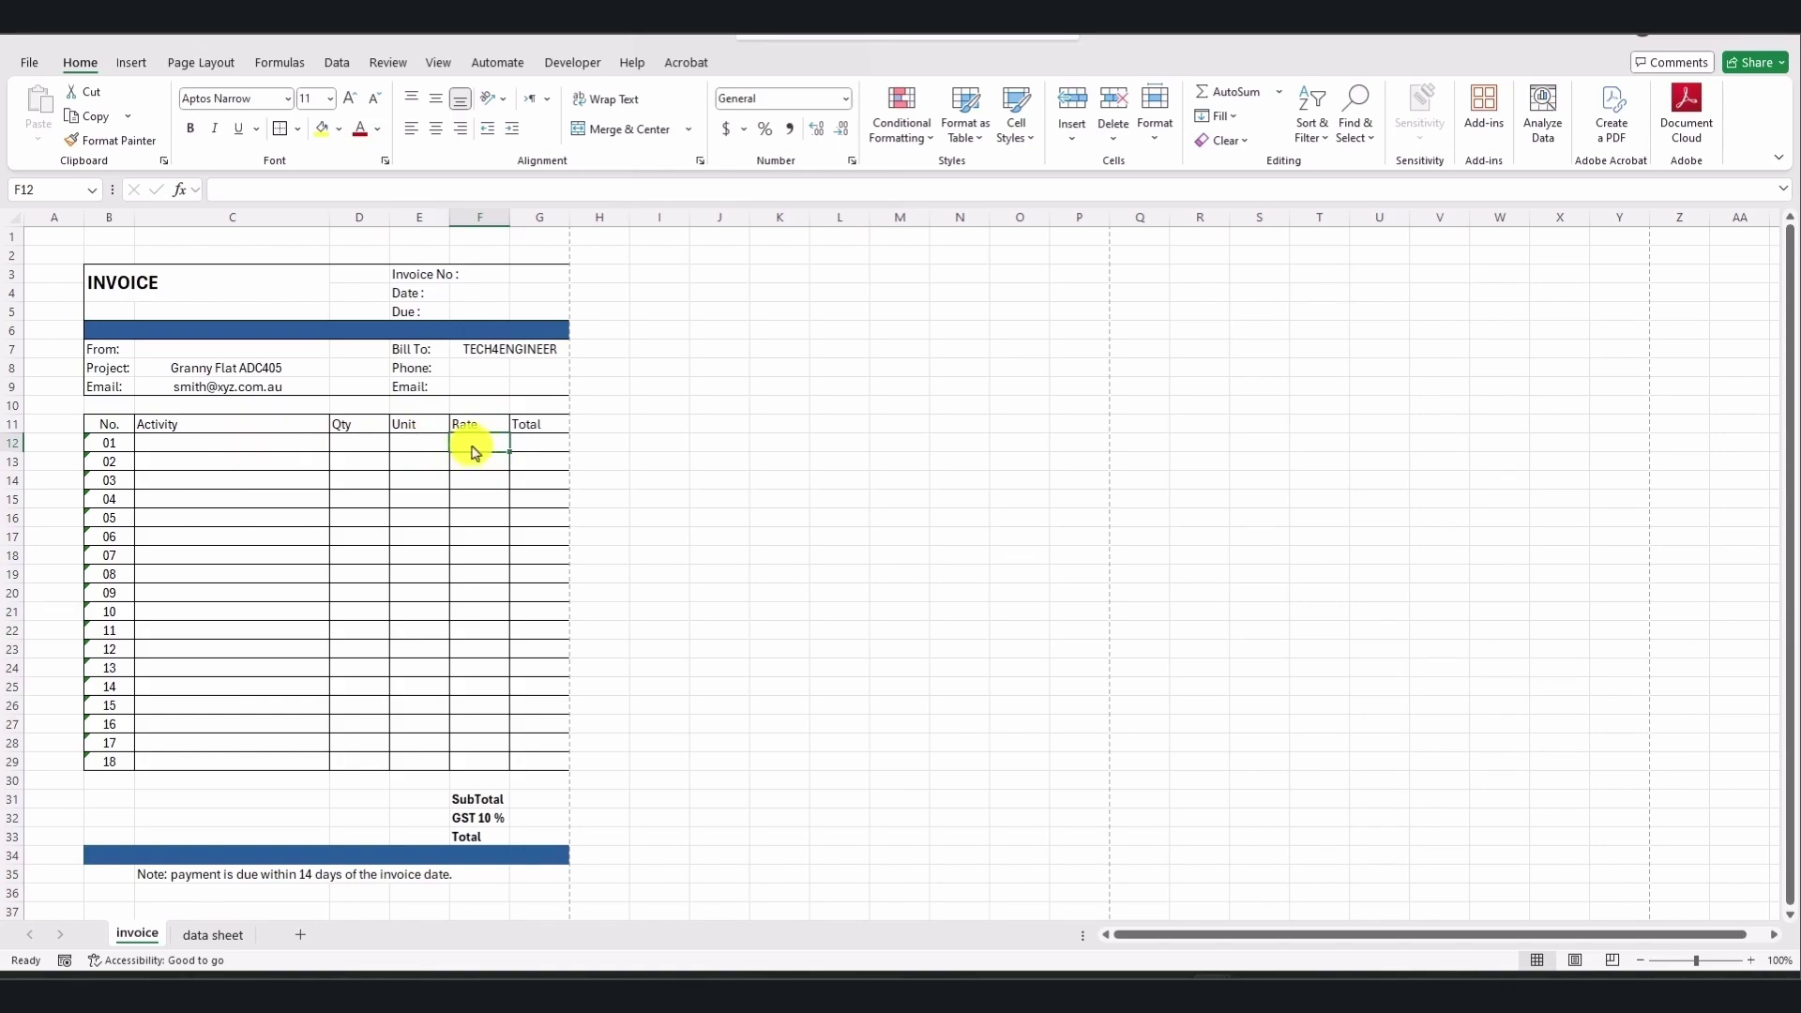
pyautogui.click(216, 935)
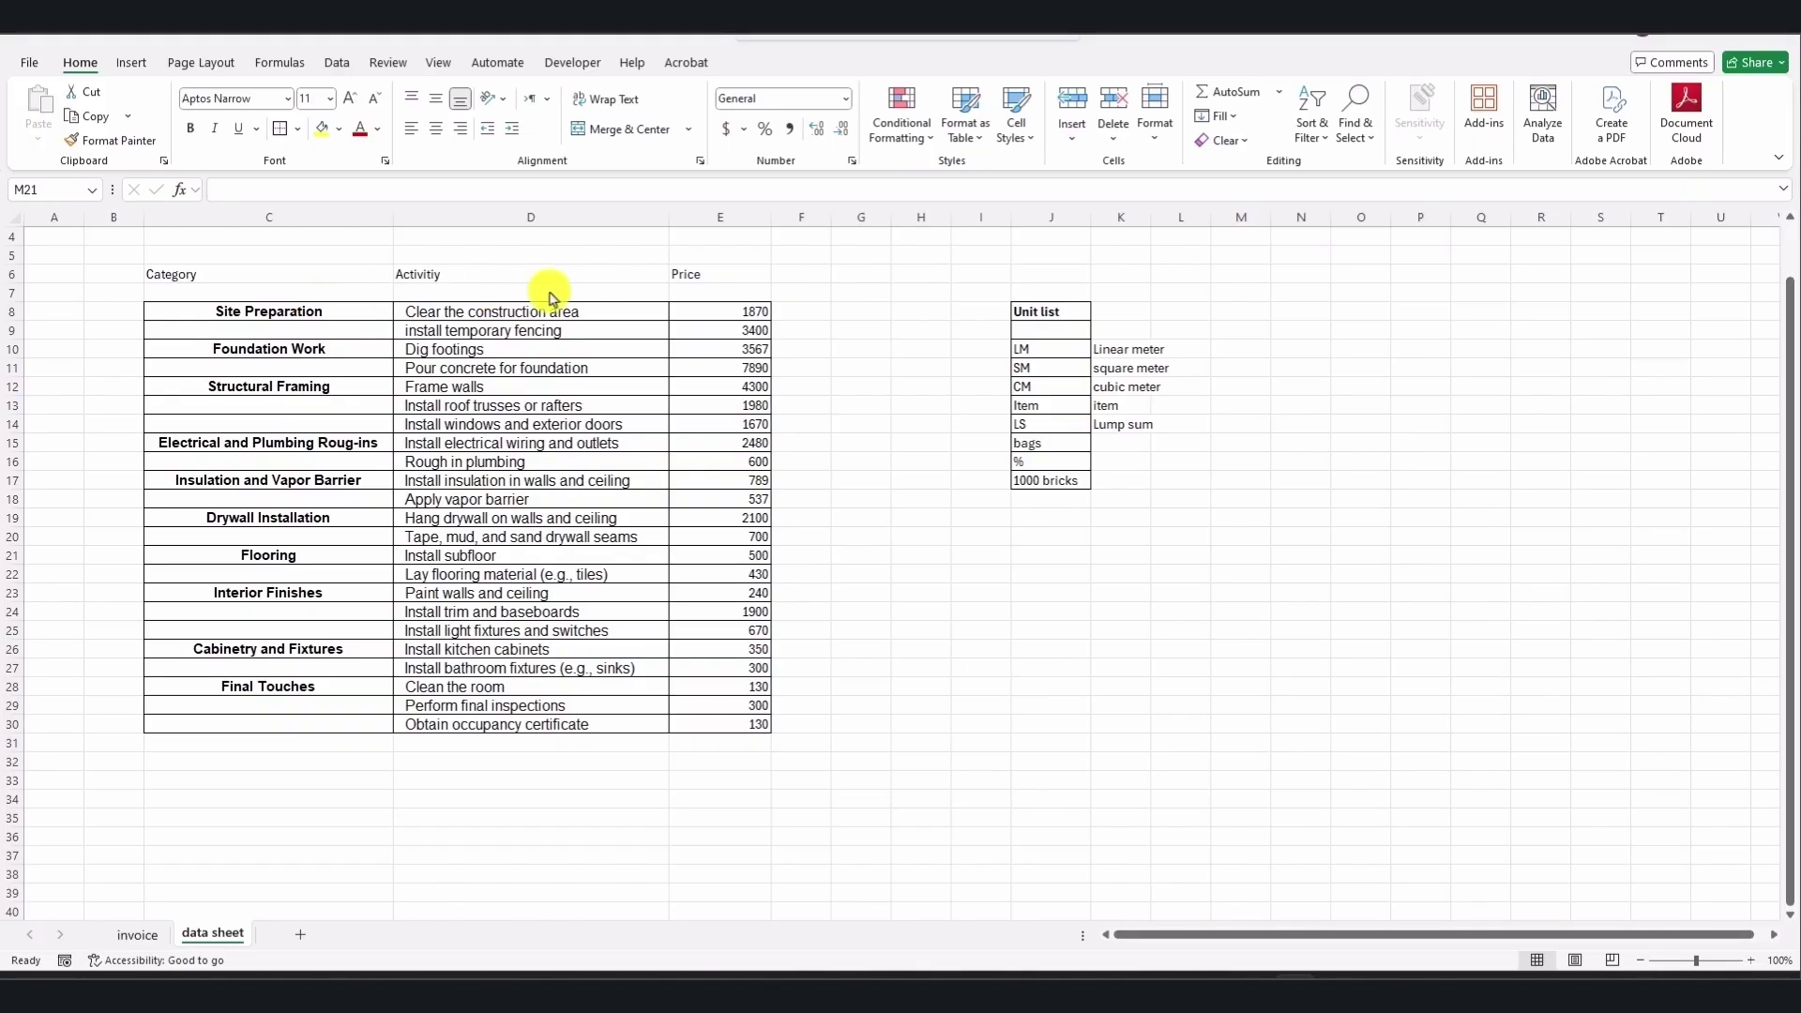
# - On the data sheet, select the Unit list heading J8 and the Lump sum cell K14
pyautogui.click(1049, 311)
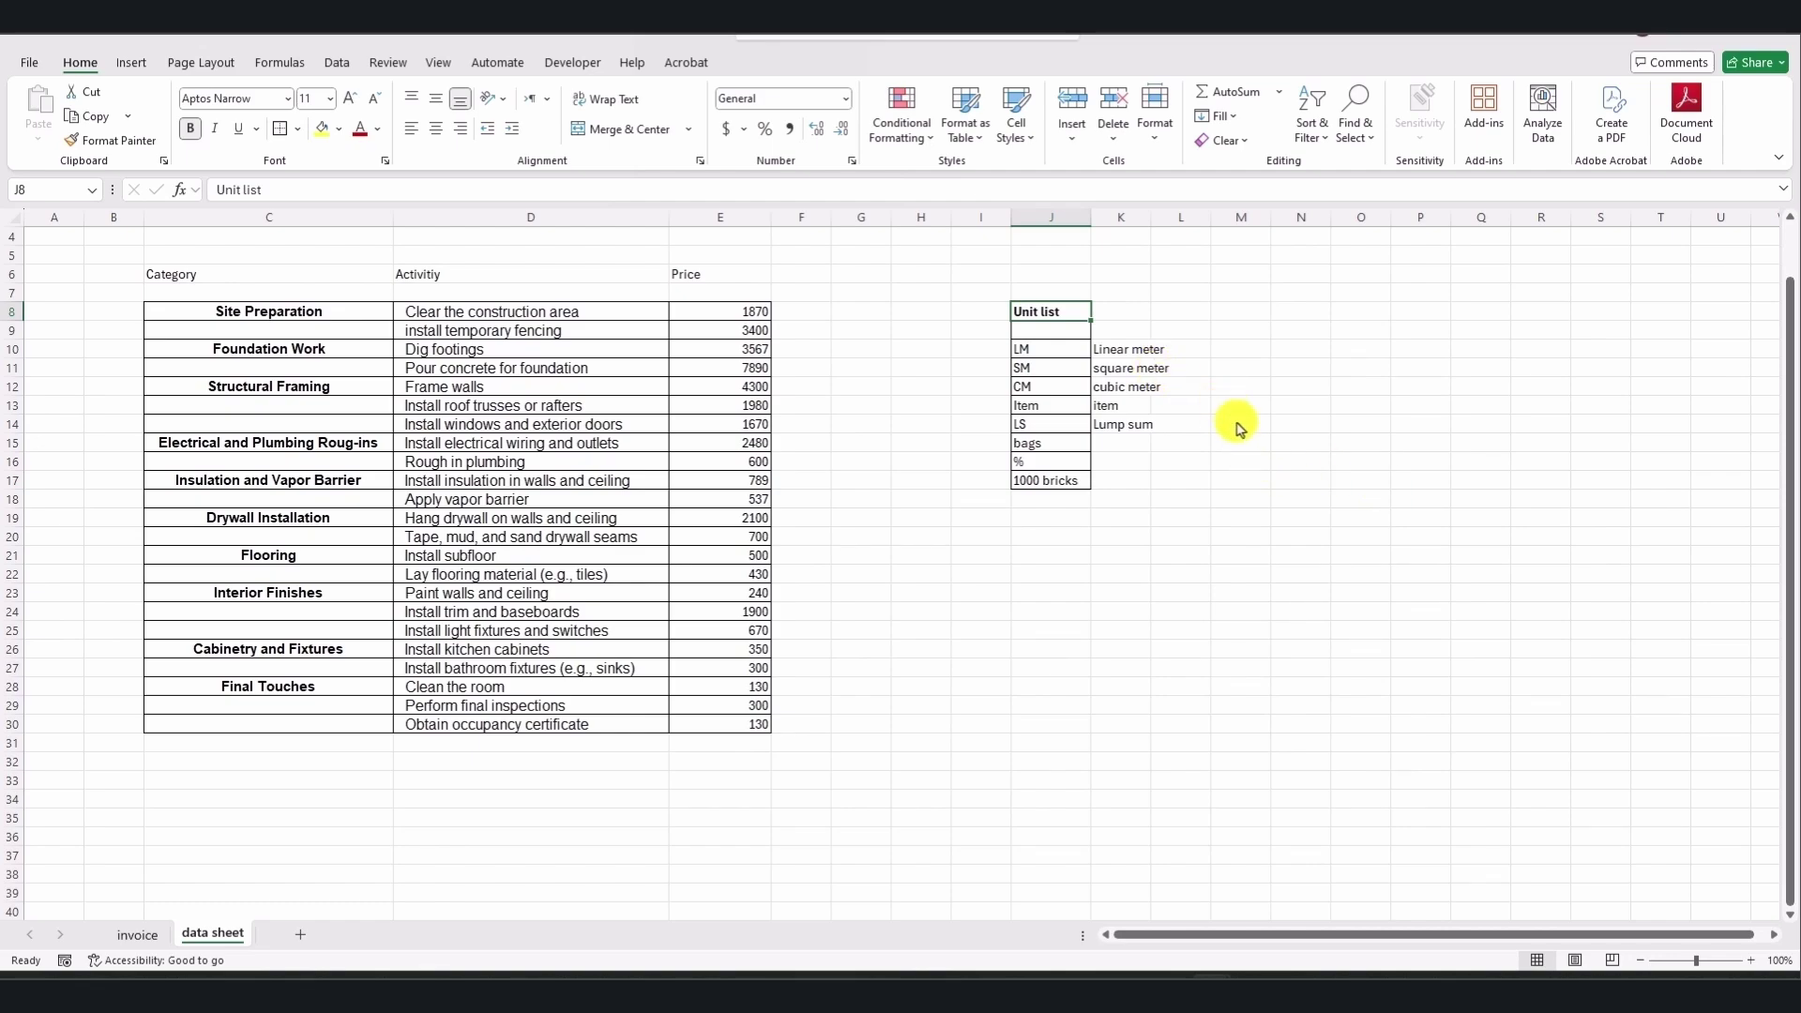
pyautogui.click(1136, 424)
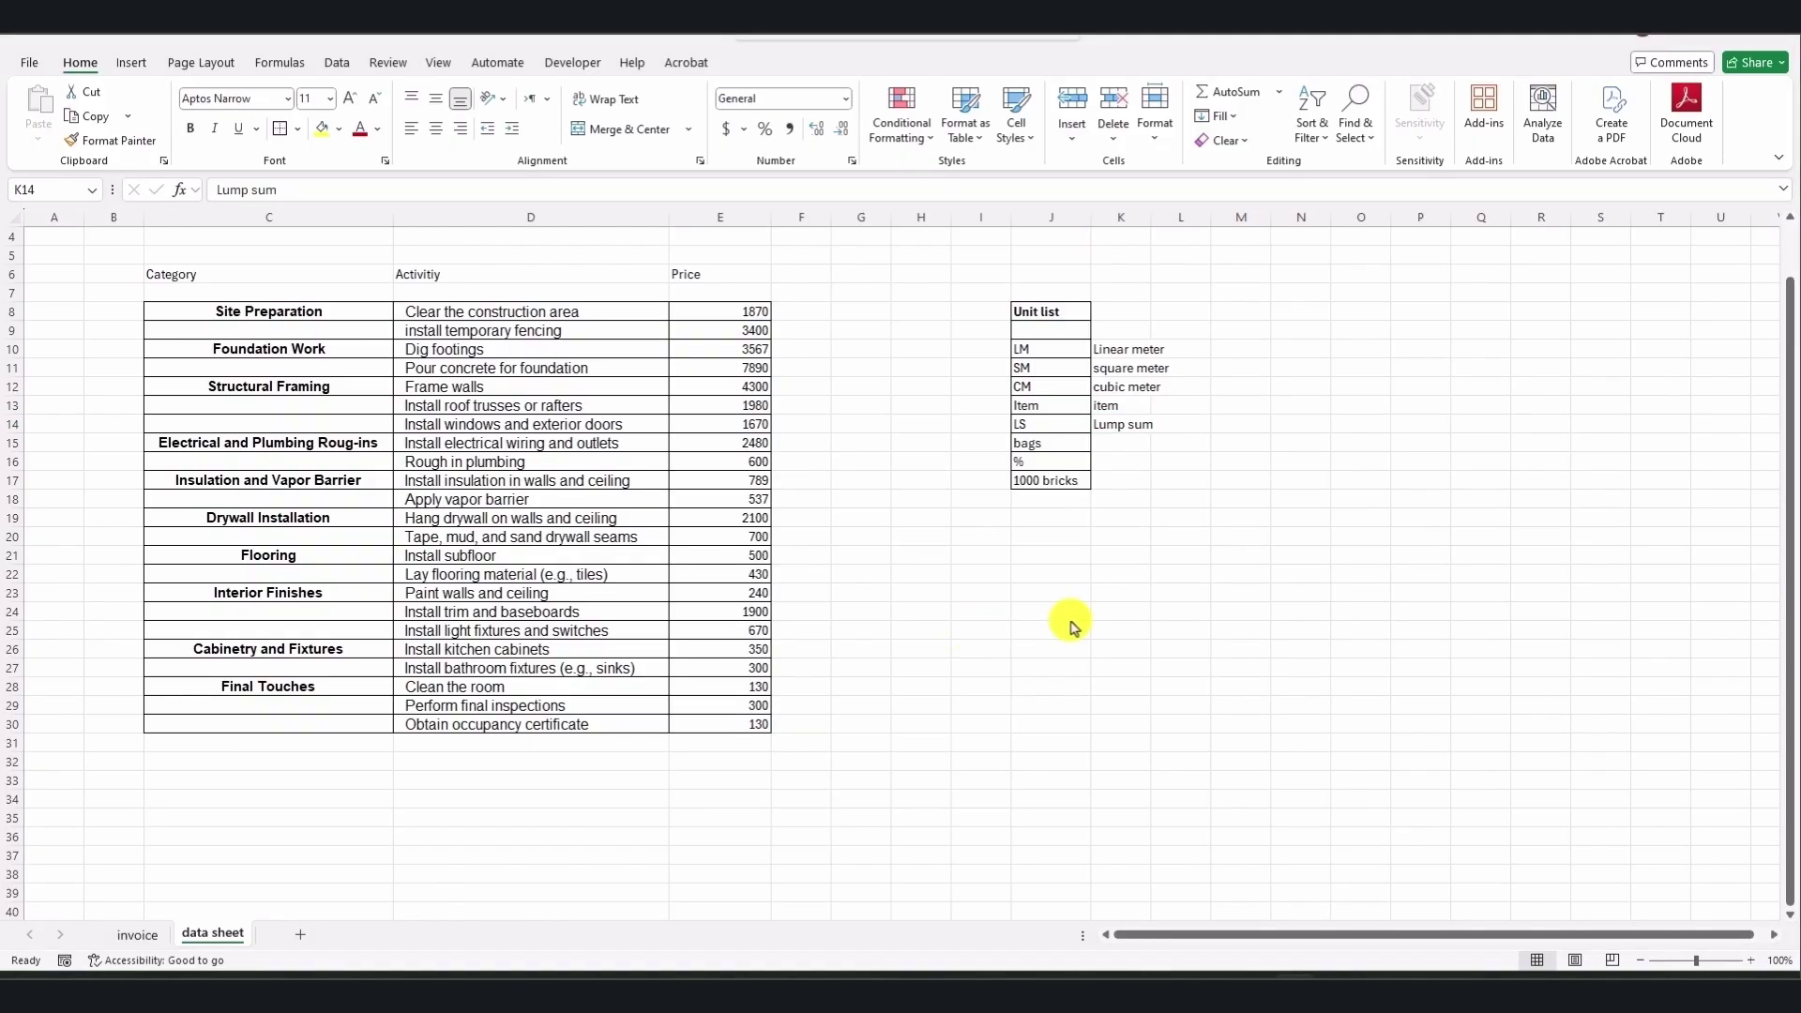
# - Open Data Validation for invoice cell C12 and set Allow to List
pyautogui.click(137, 934)
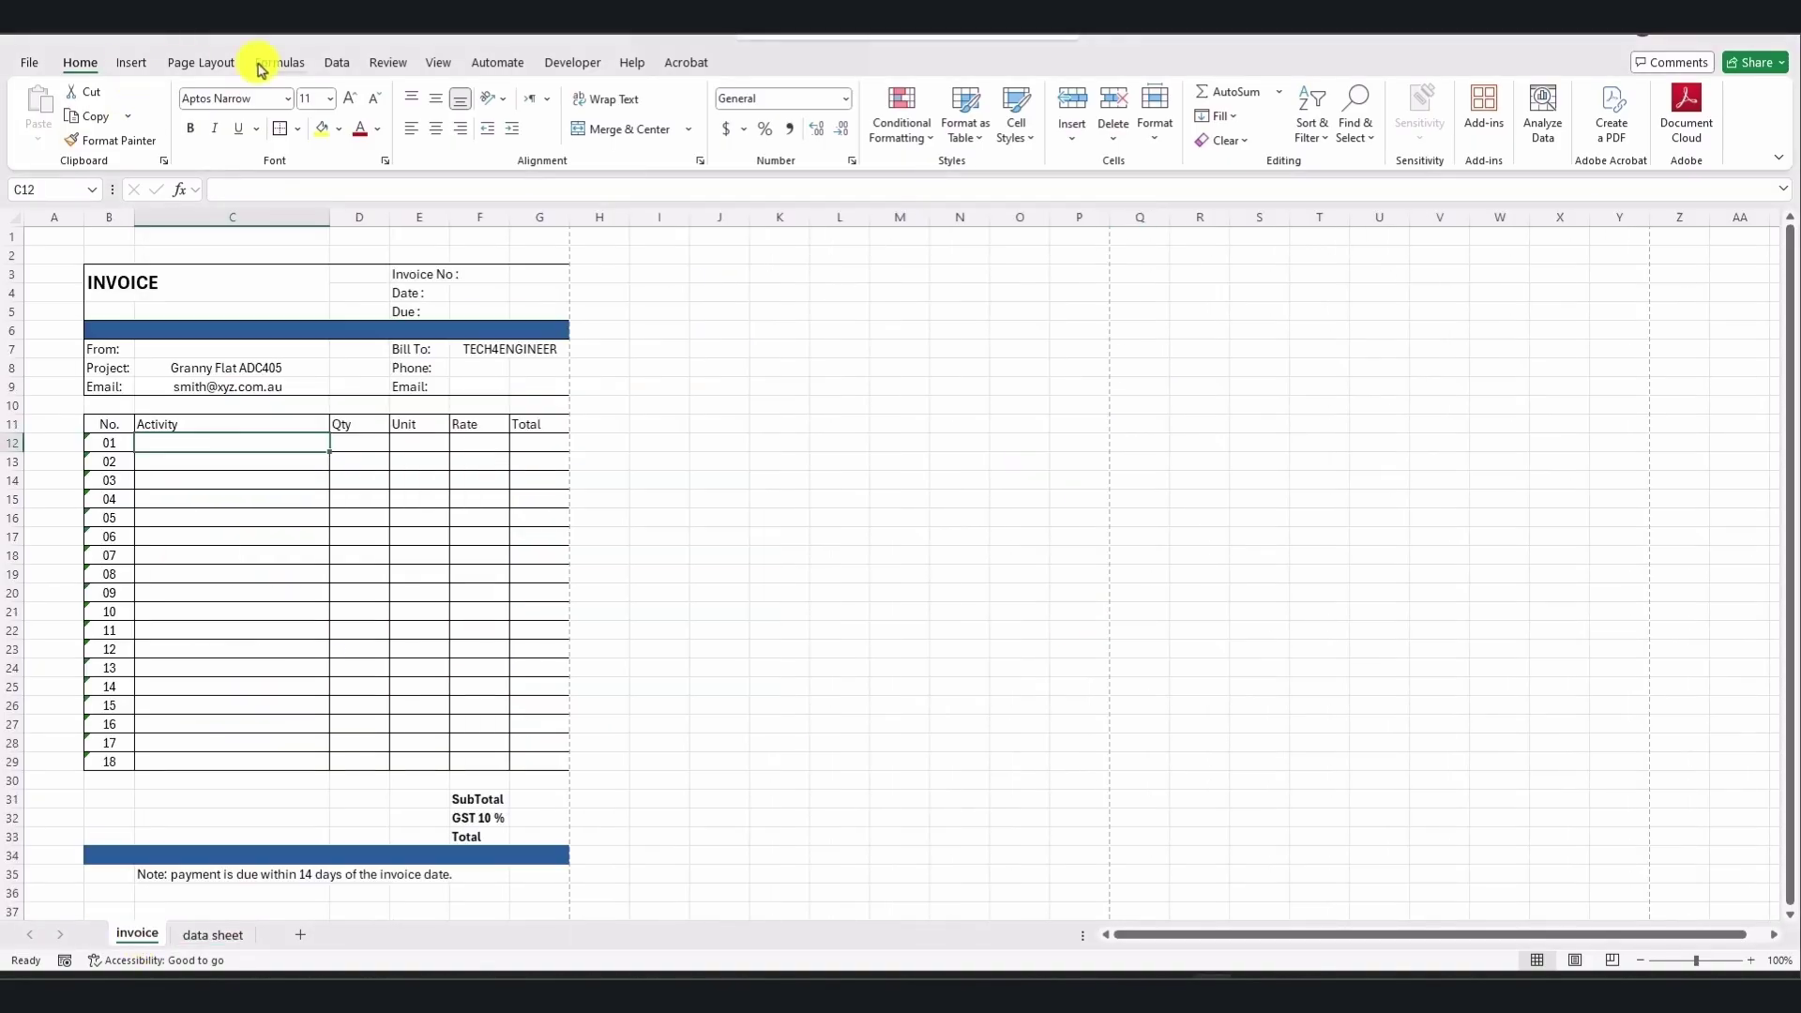
pyautogui.click(336, 64)
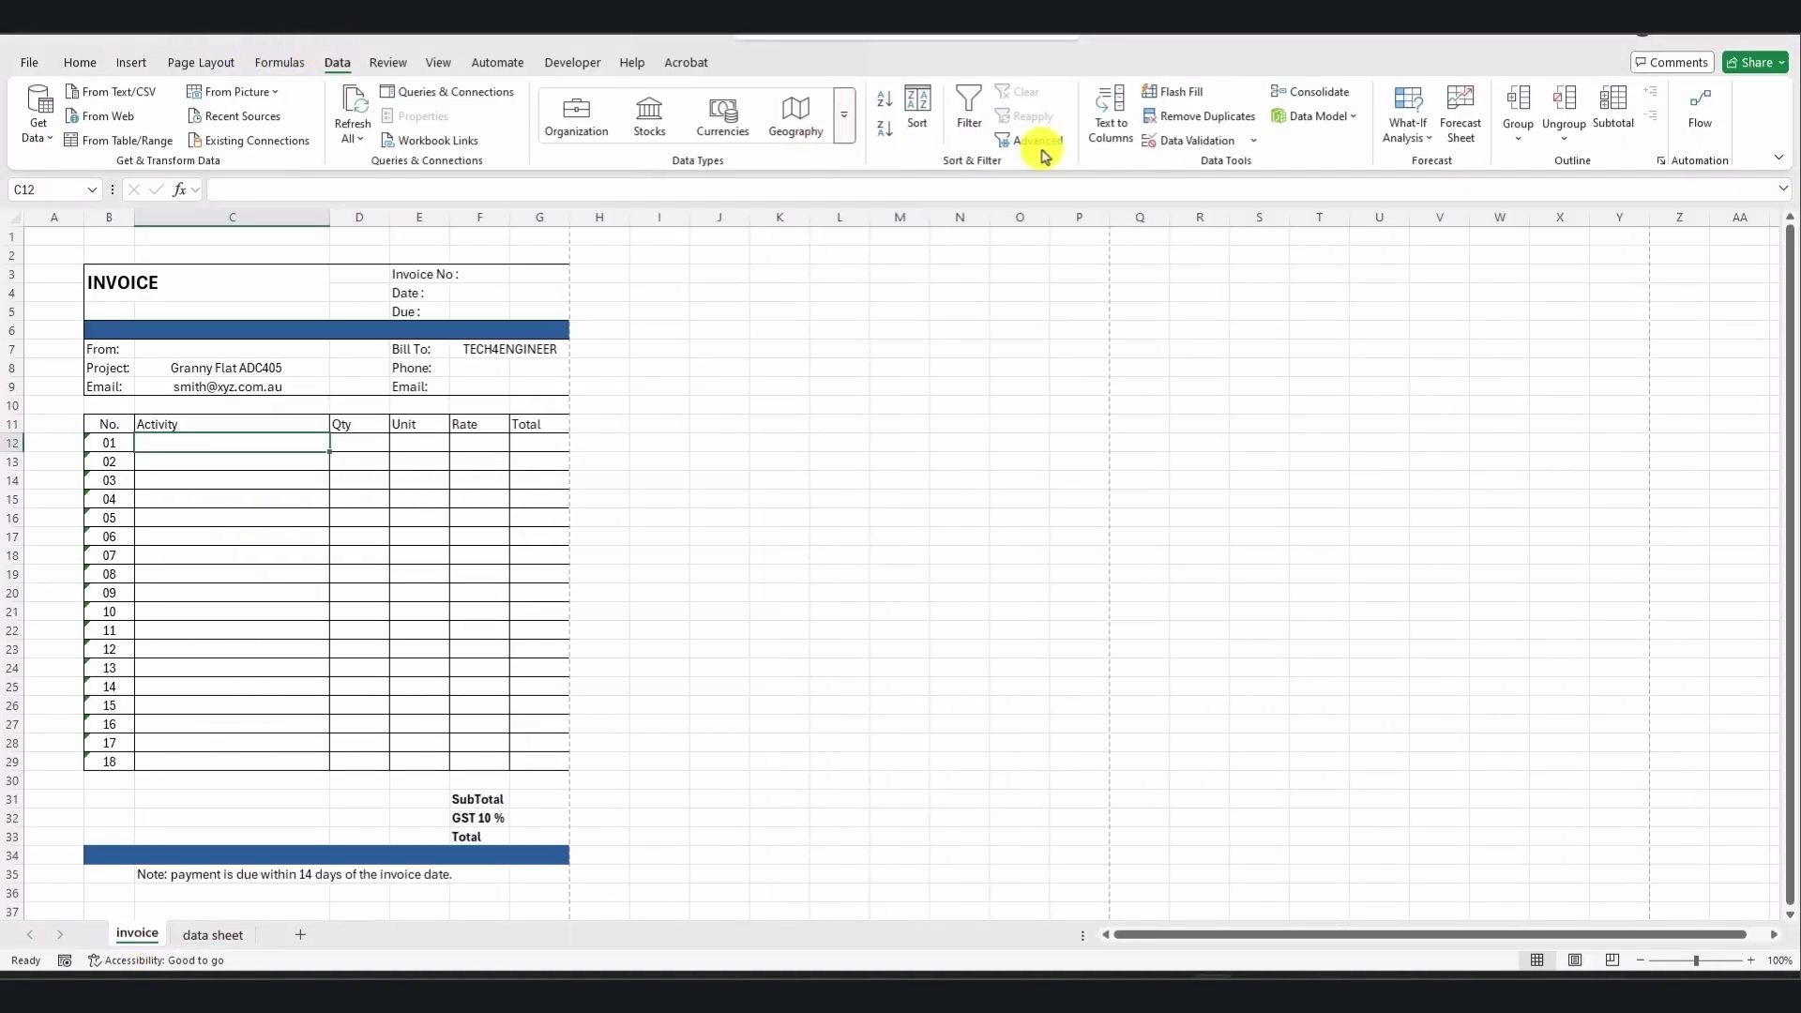
pyautogui.click(1253, 141)
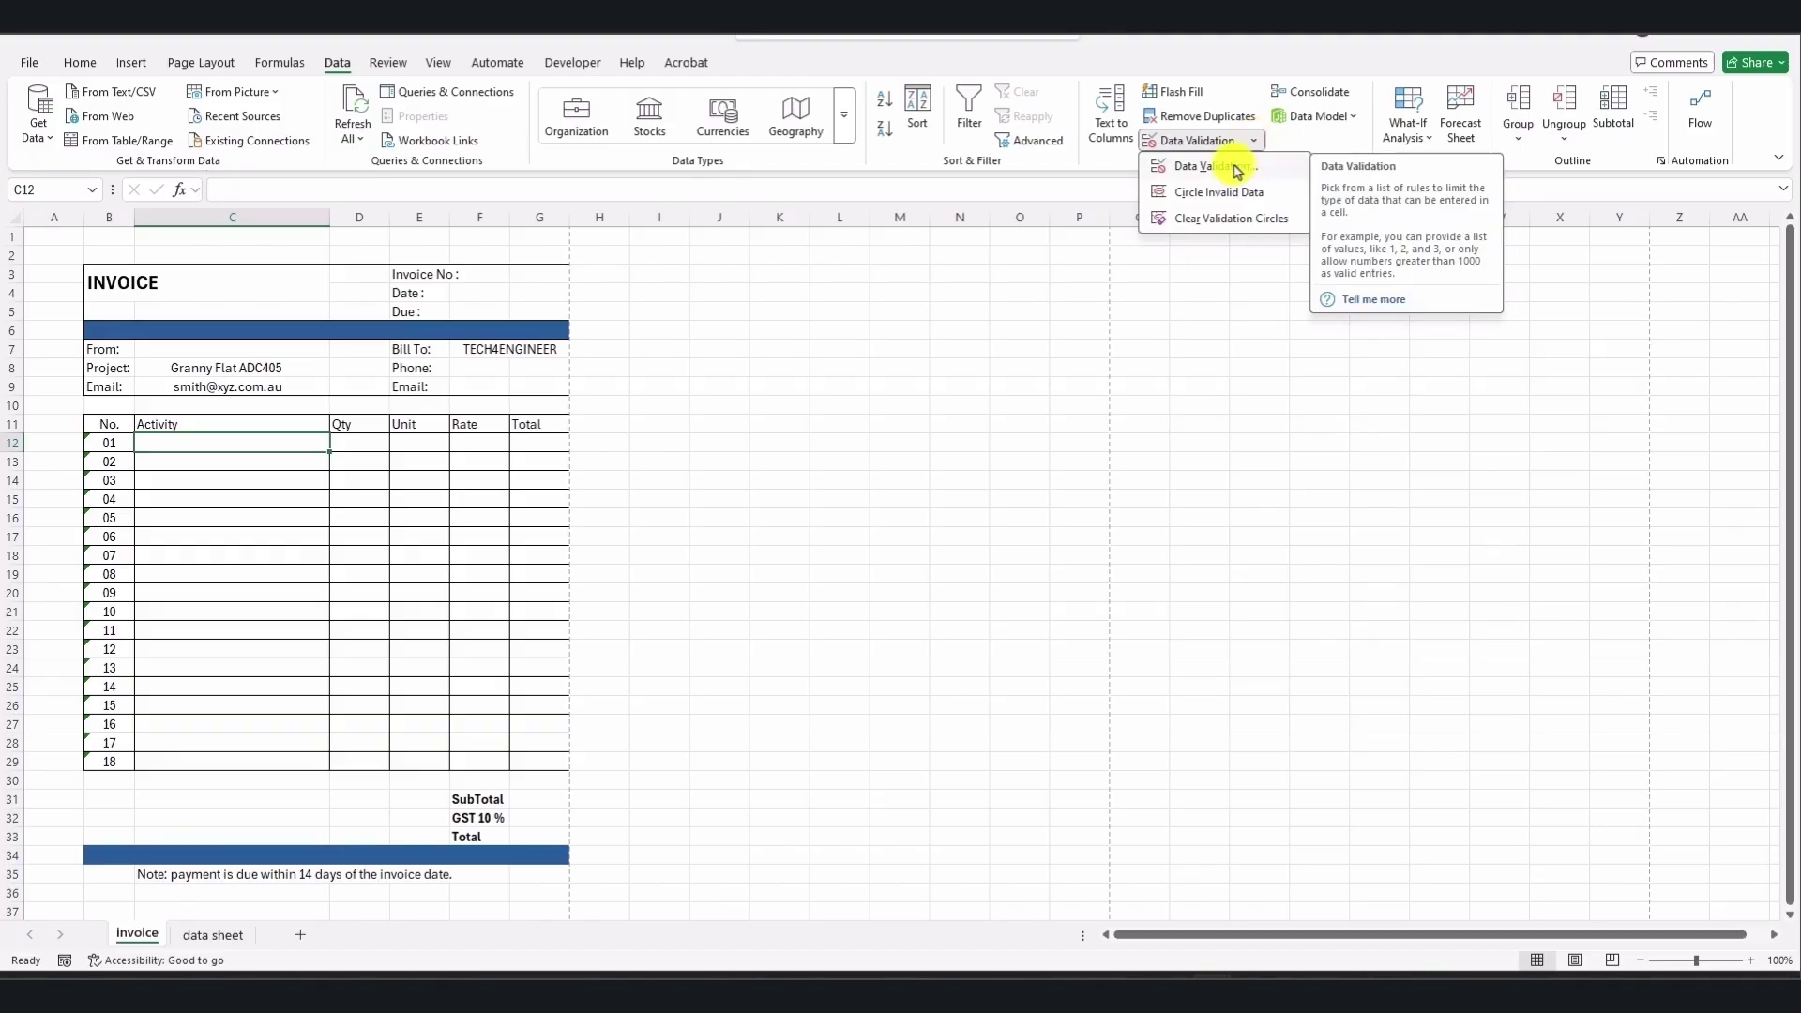
pyautogui.click(1236, 169)
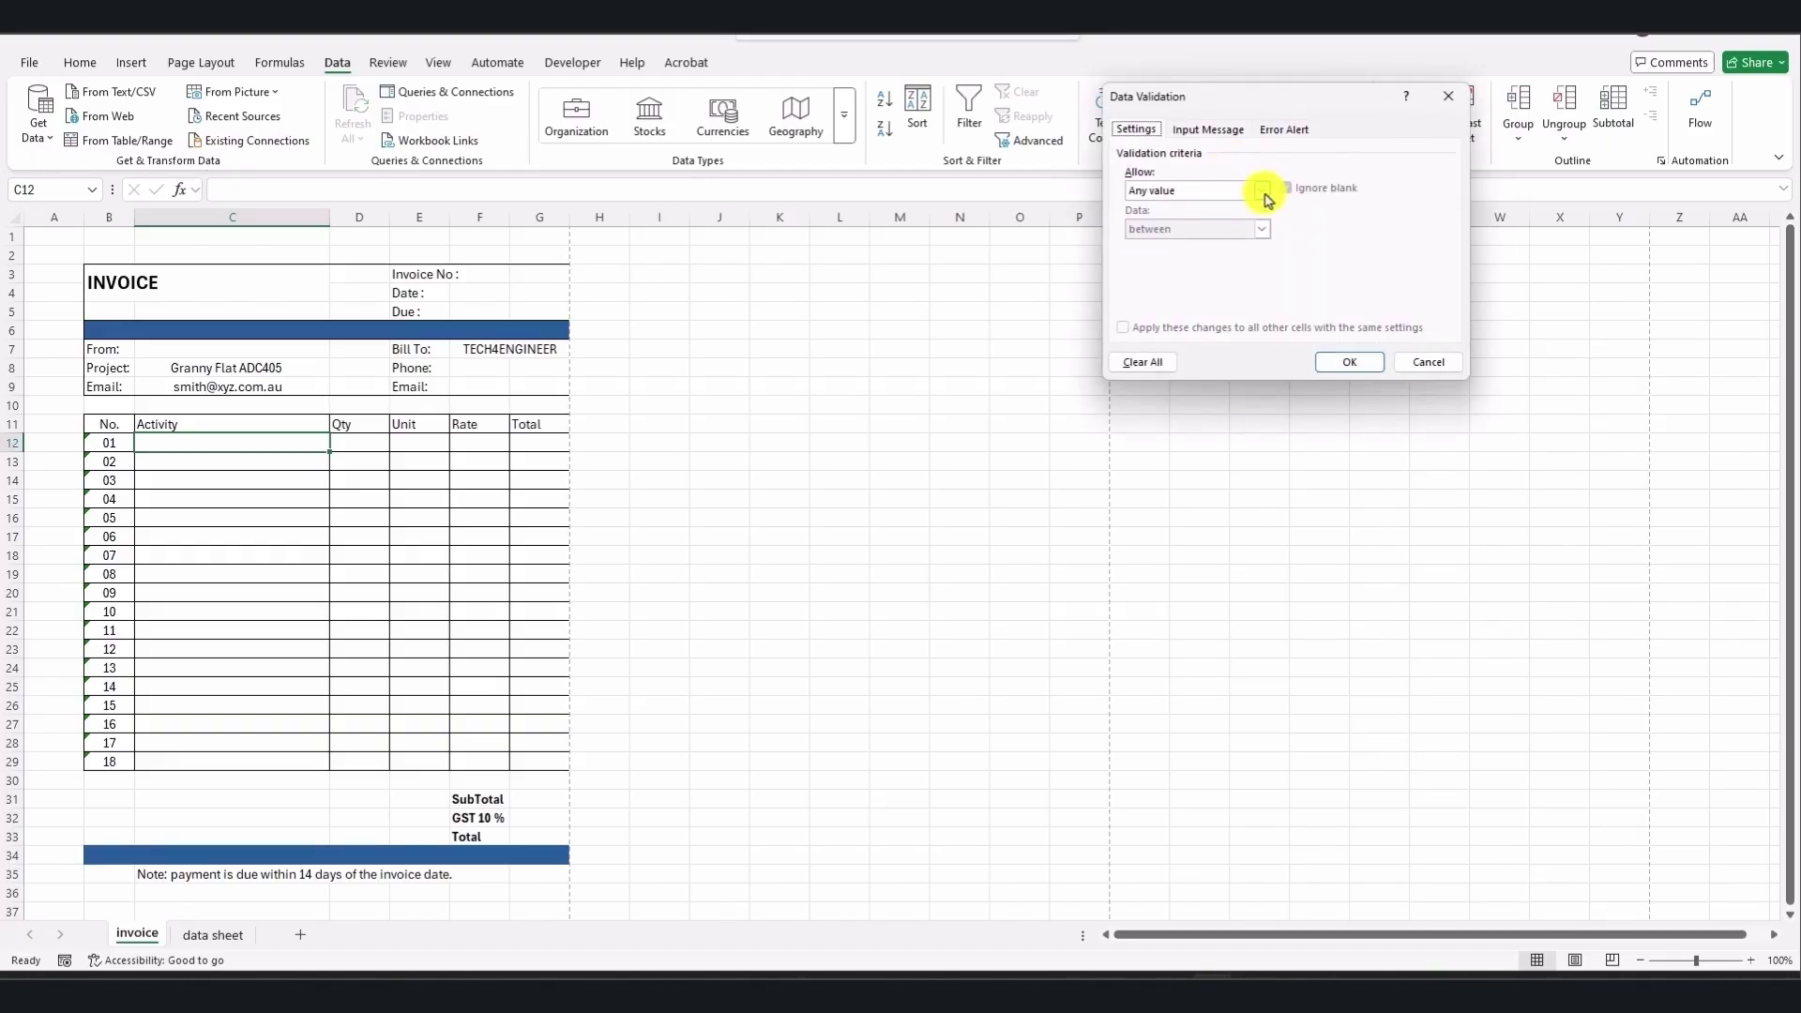
pyautogui.click(1265, 192)
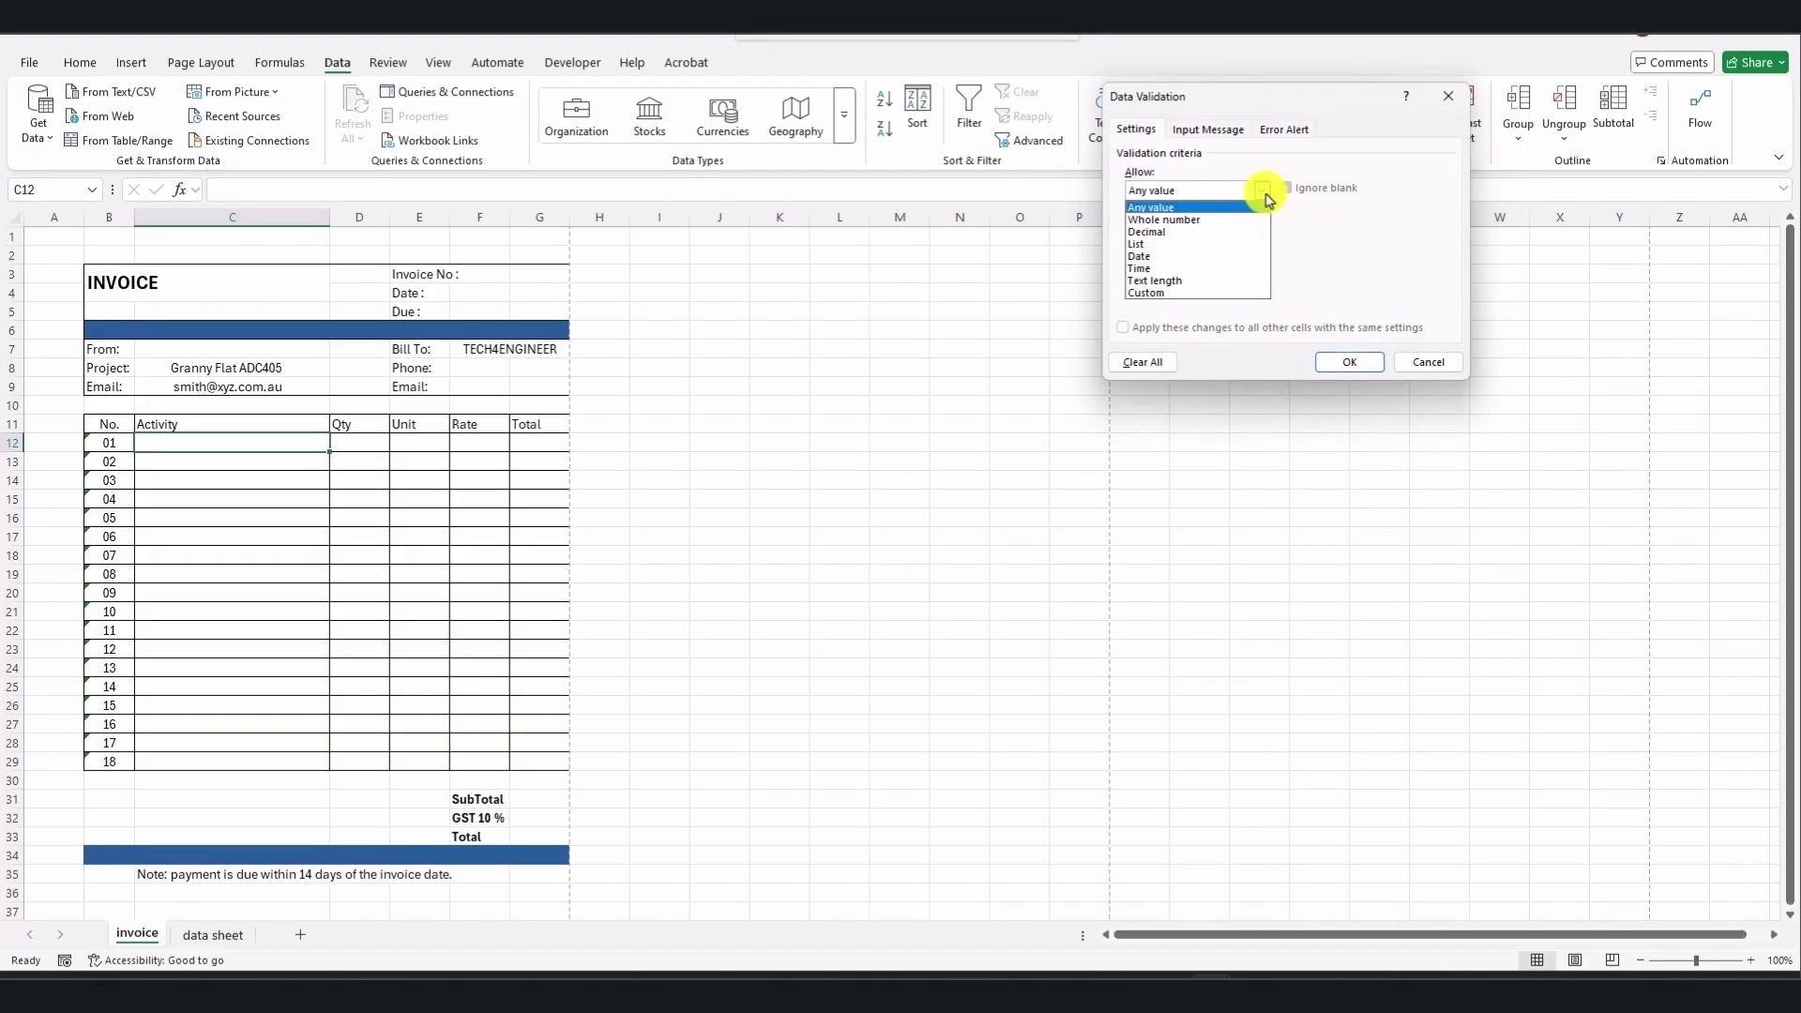
pyautogui.click(1243, 246)
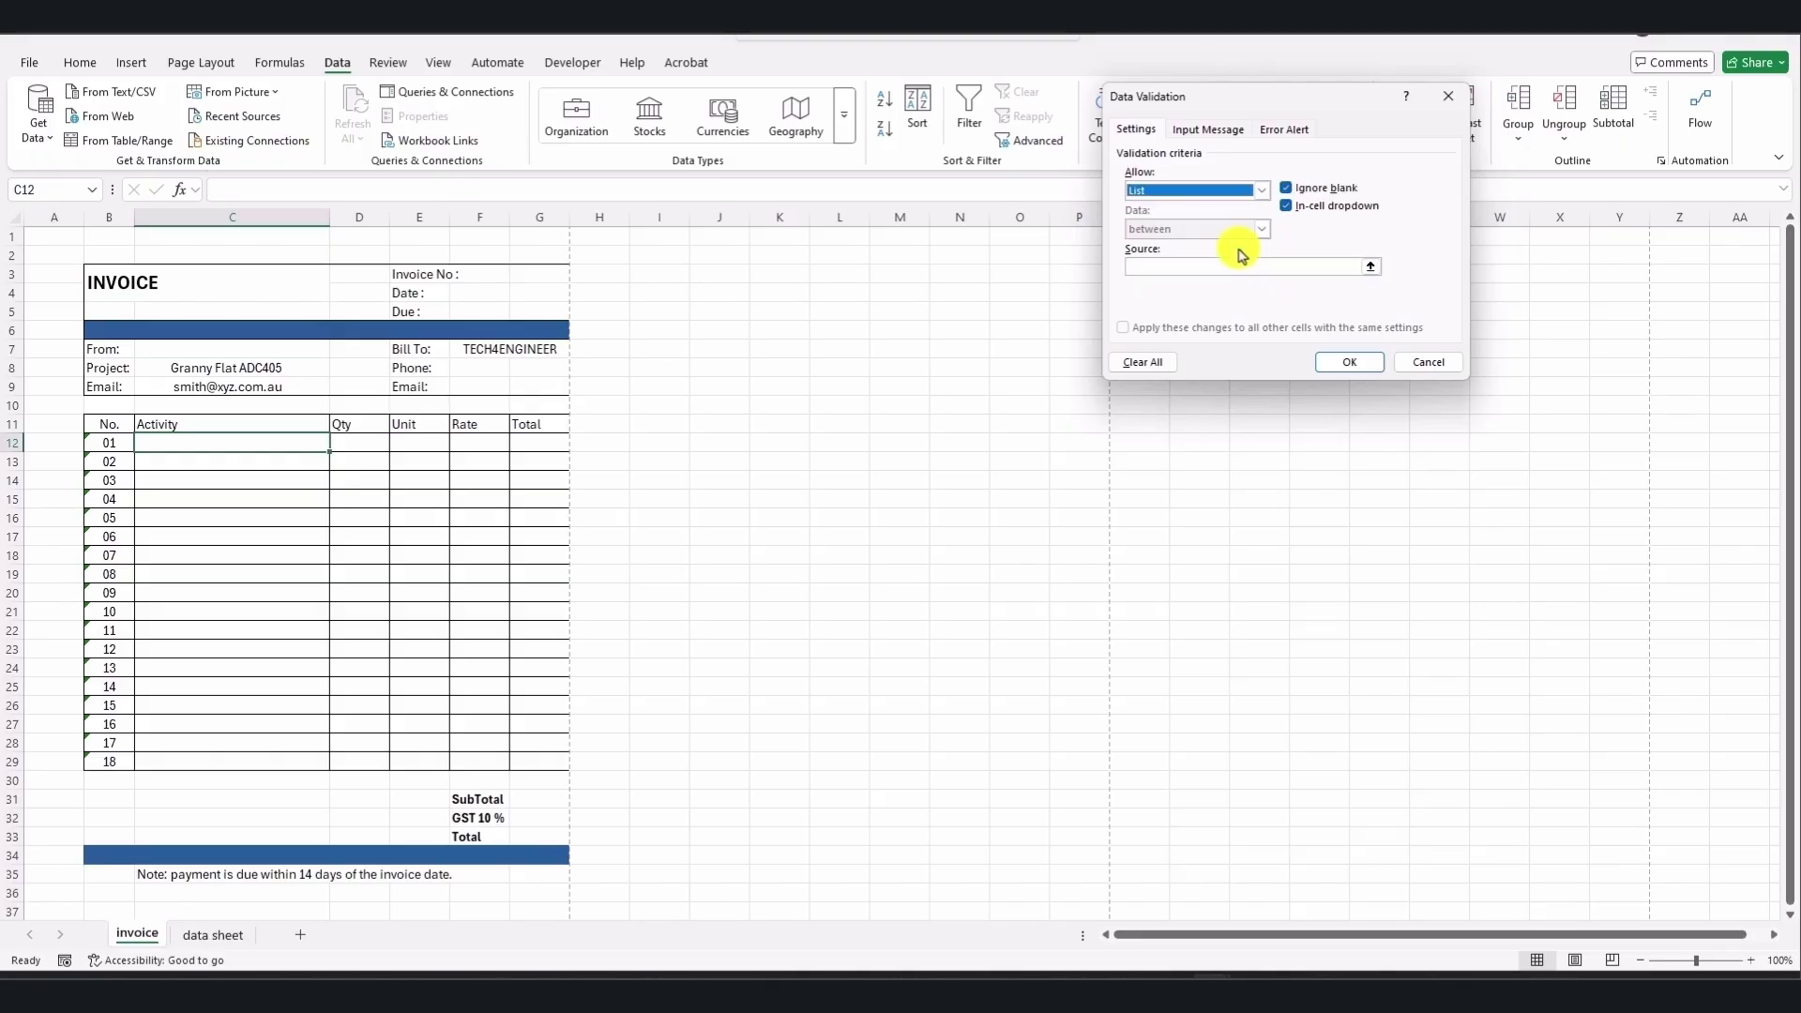
# - Use 'data sheet'!$D$8:$D$30 as the list source and apply the validation to C12
pyautogui.click(1373, 271)
pyautogui.click(213, 936)
pyautogui.moveTo(513, 323); pyautogui.dragTo(538, 725)
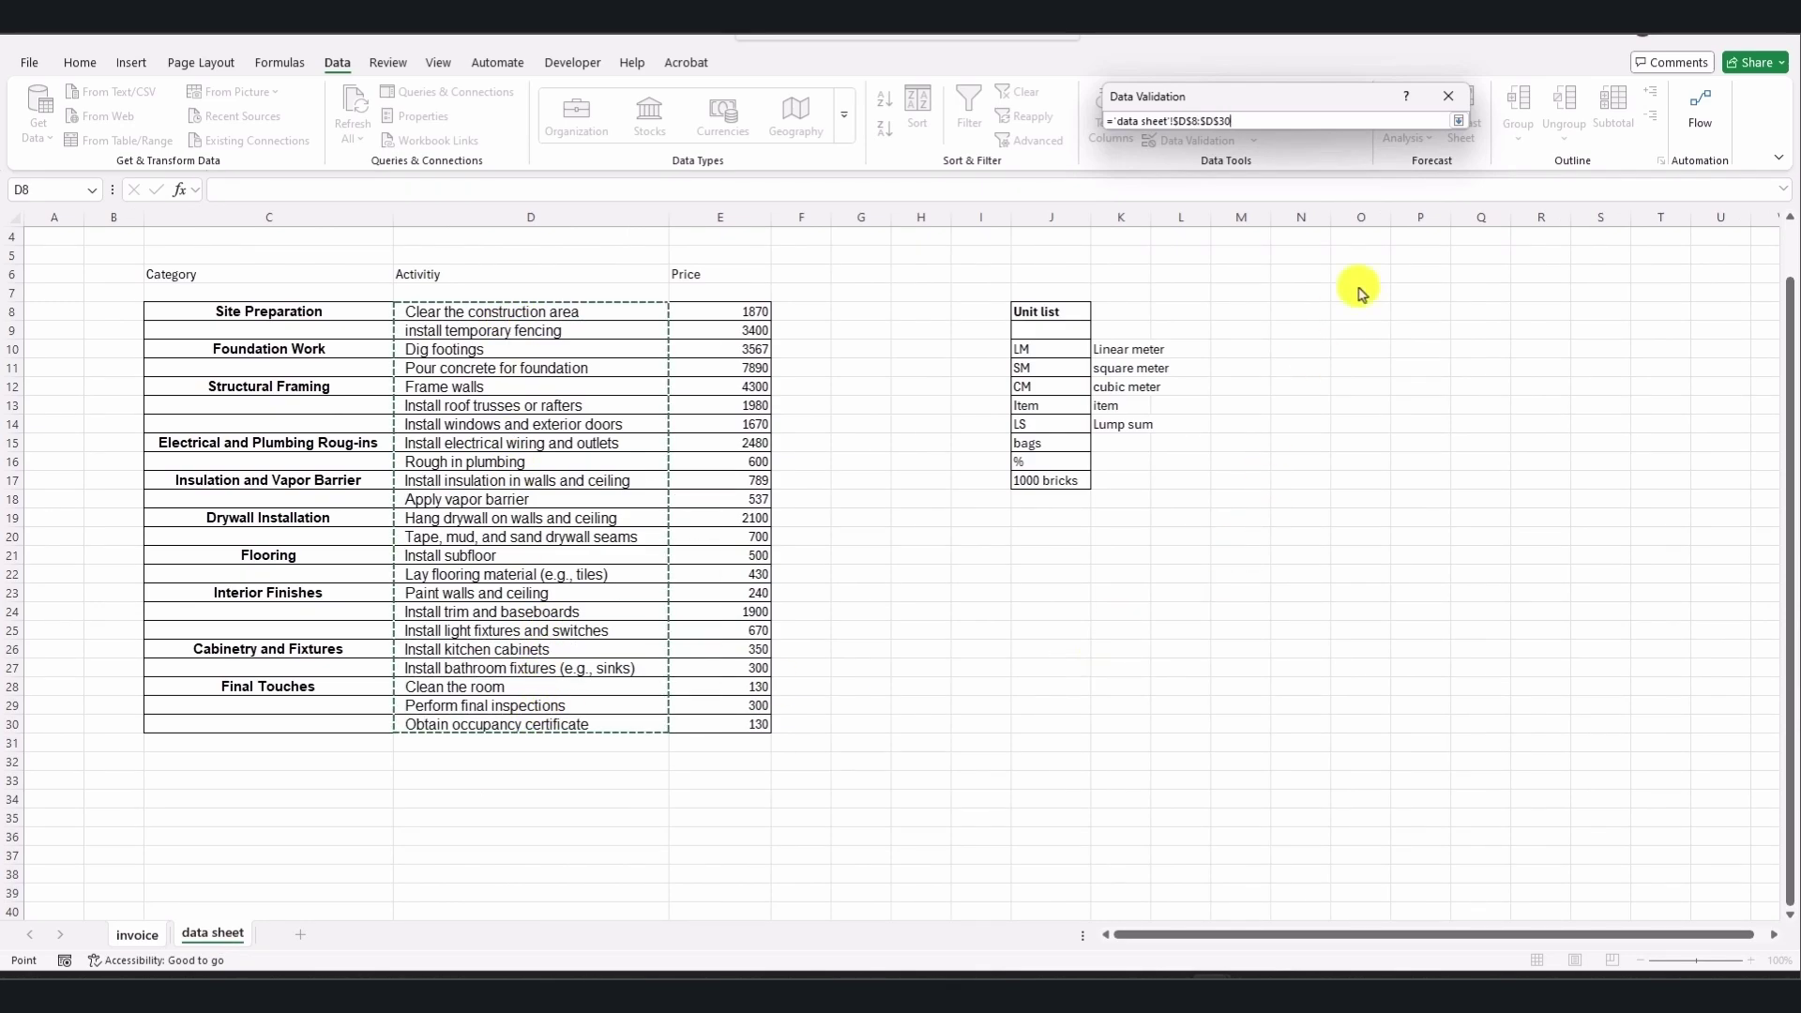
pyautogui.click(1462, 124)
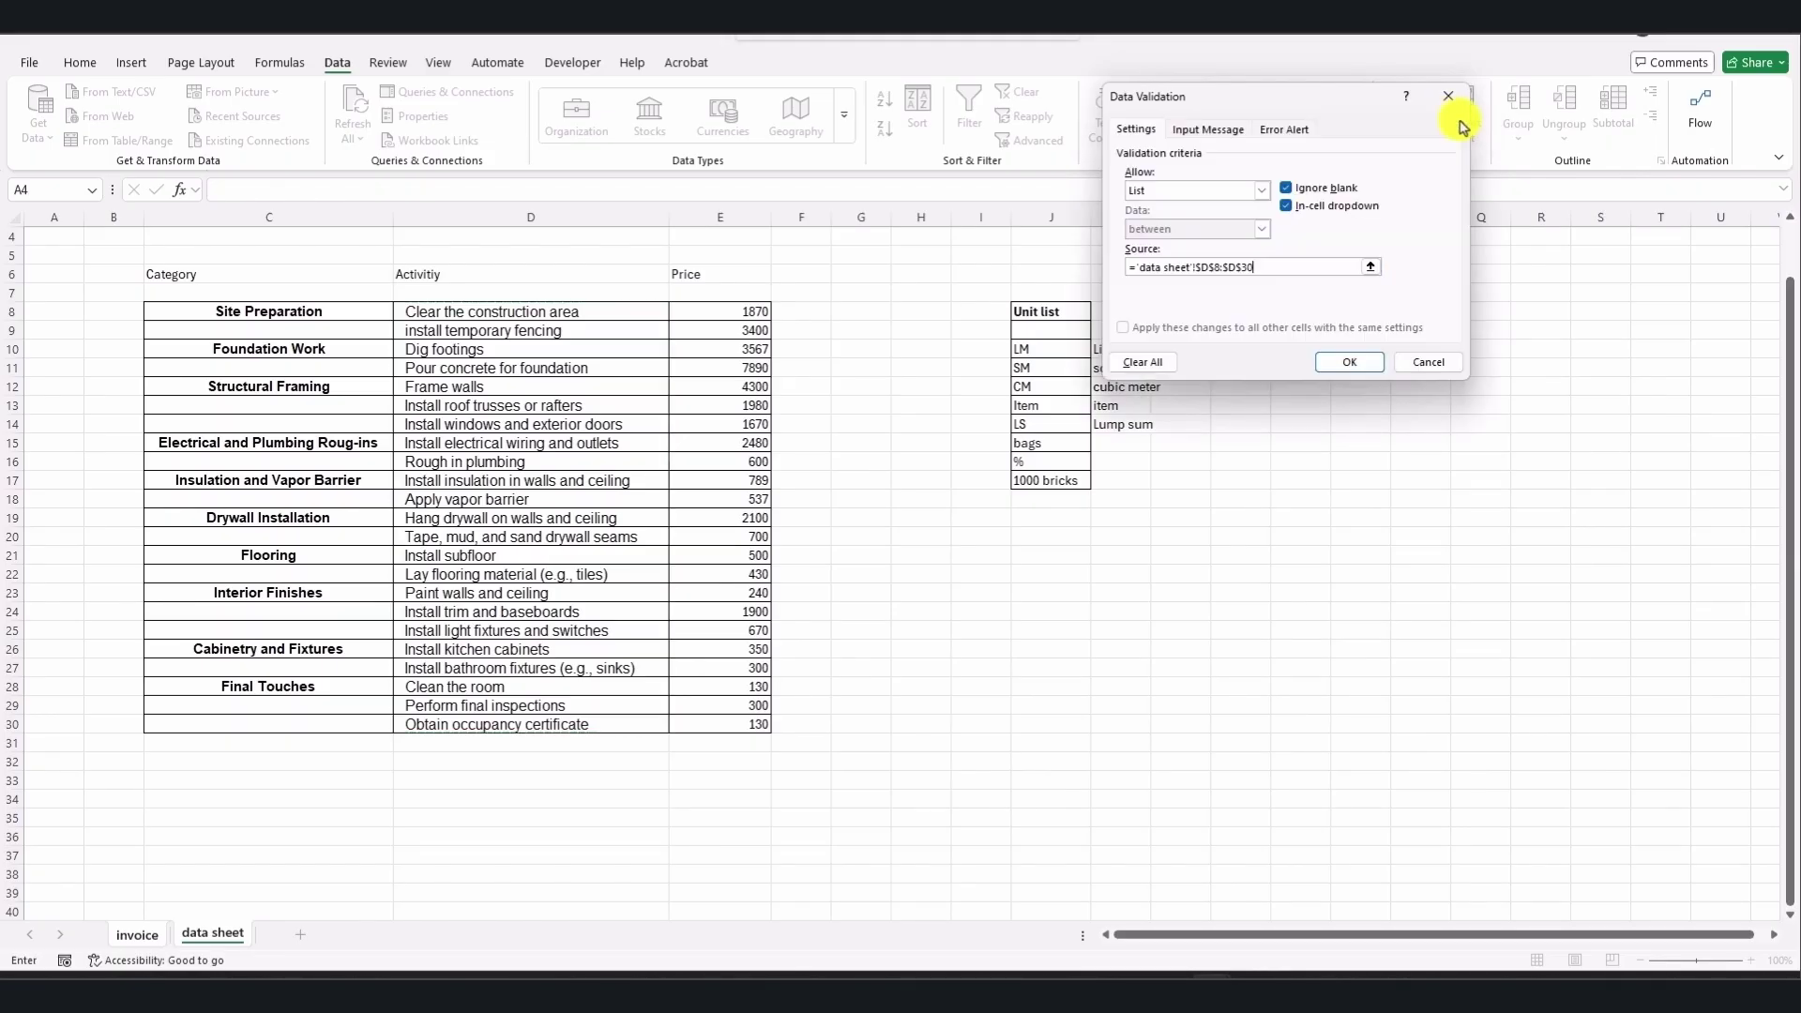
pyautogui.click(1351, 363)
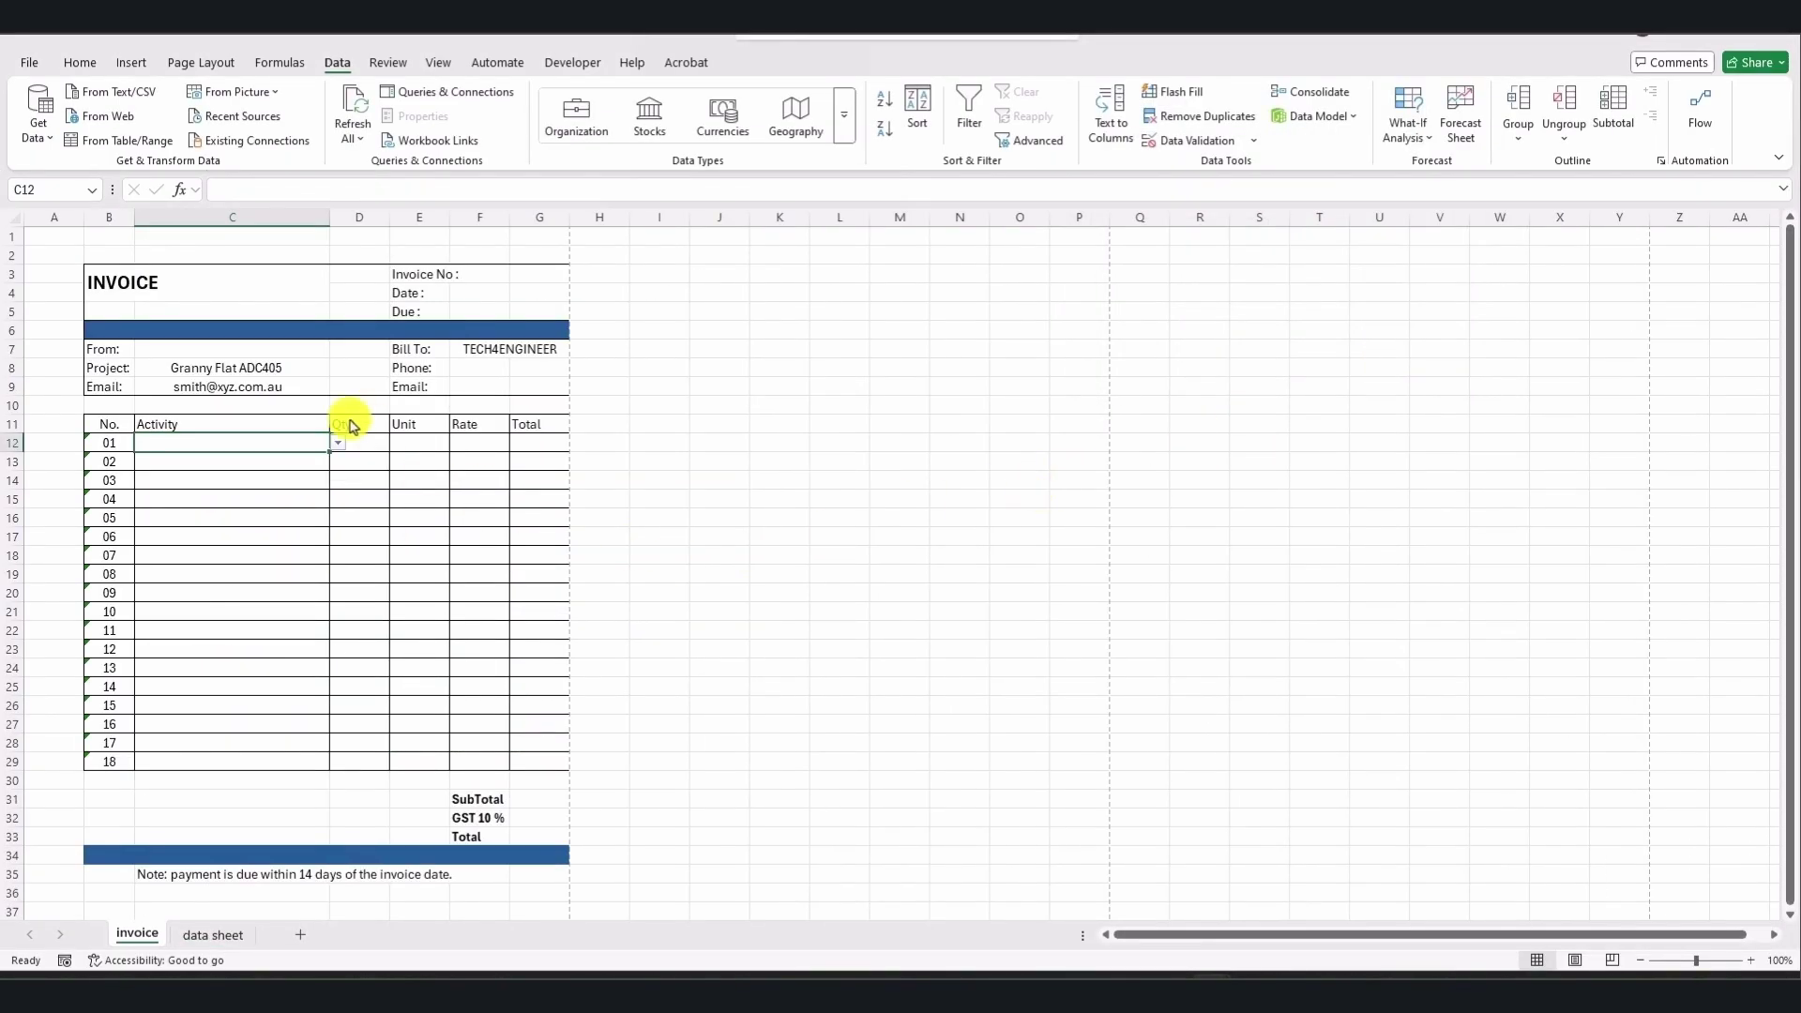
pyautogui.click(340, 443)
# - Pick Install roof trusses or rafters in C12, fill it down to C29, then clear C12:C29
pyautogui.click(340, 499)
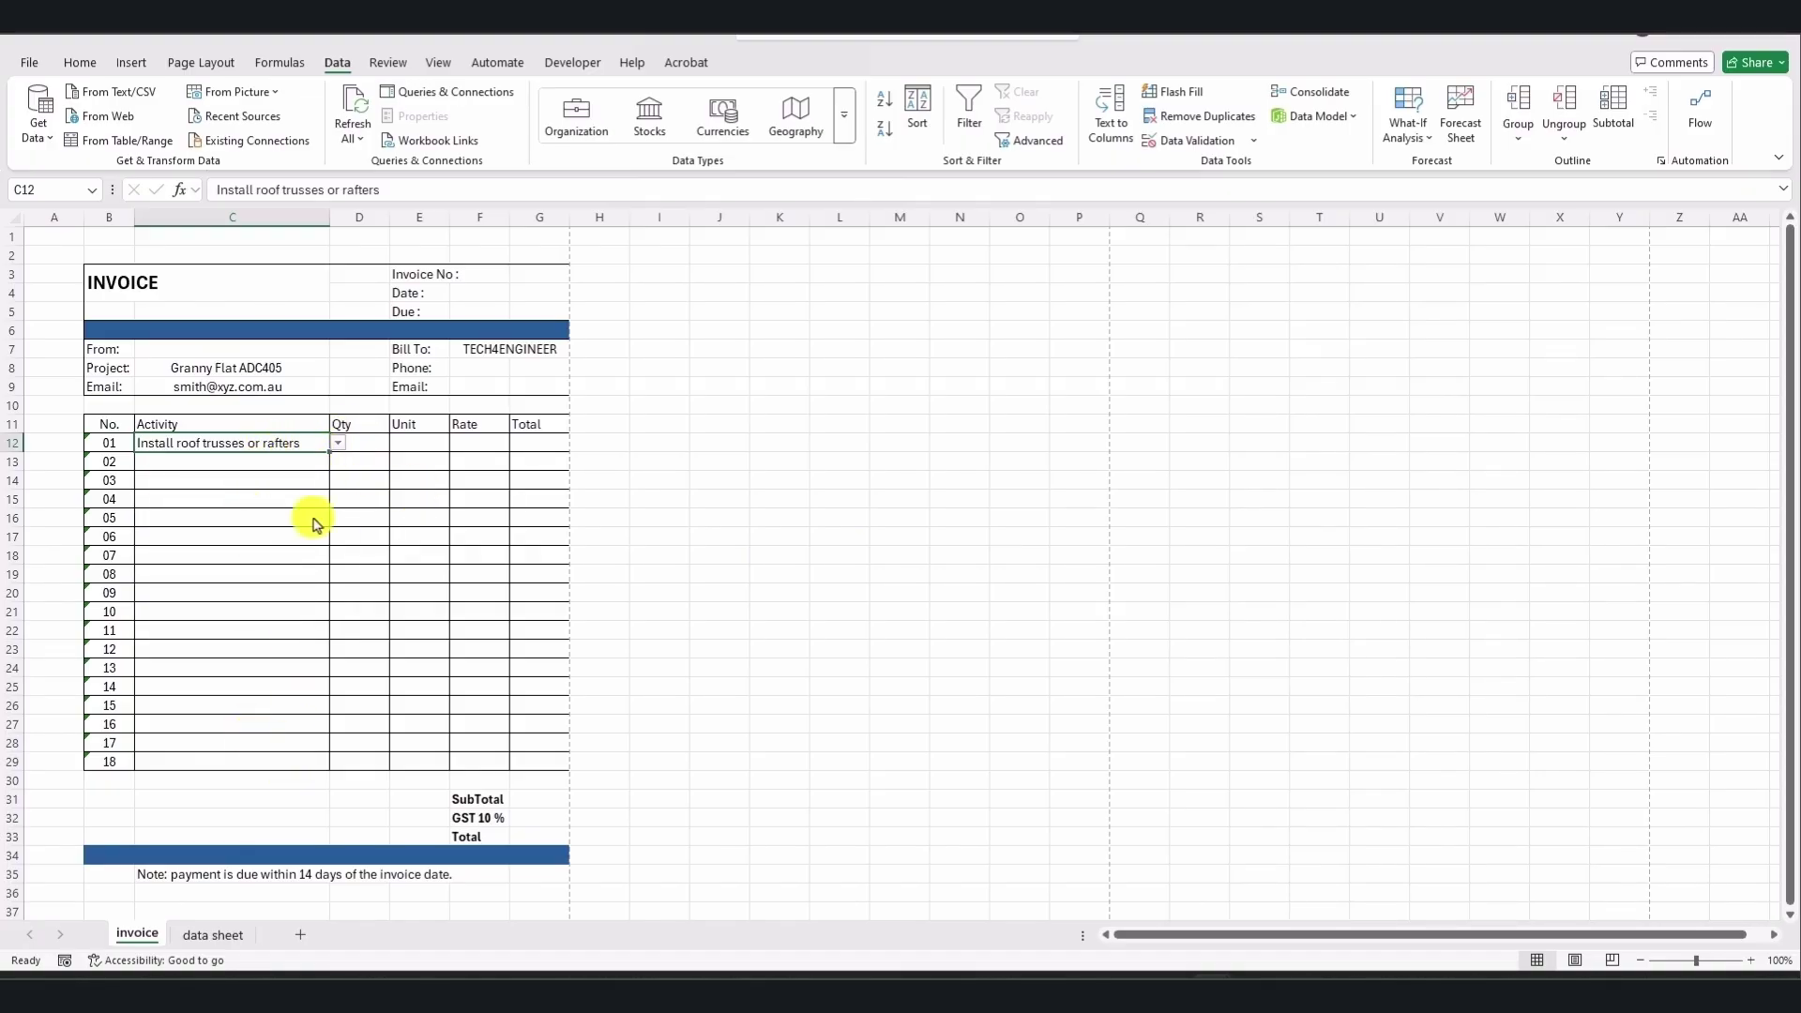
pyautogui.moveTo(329, 454); pyautogui.dragTo(302, 764)
pyautogui.moveTo(302, 765); pyautogui.dragTo(295, 456)
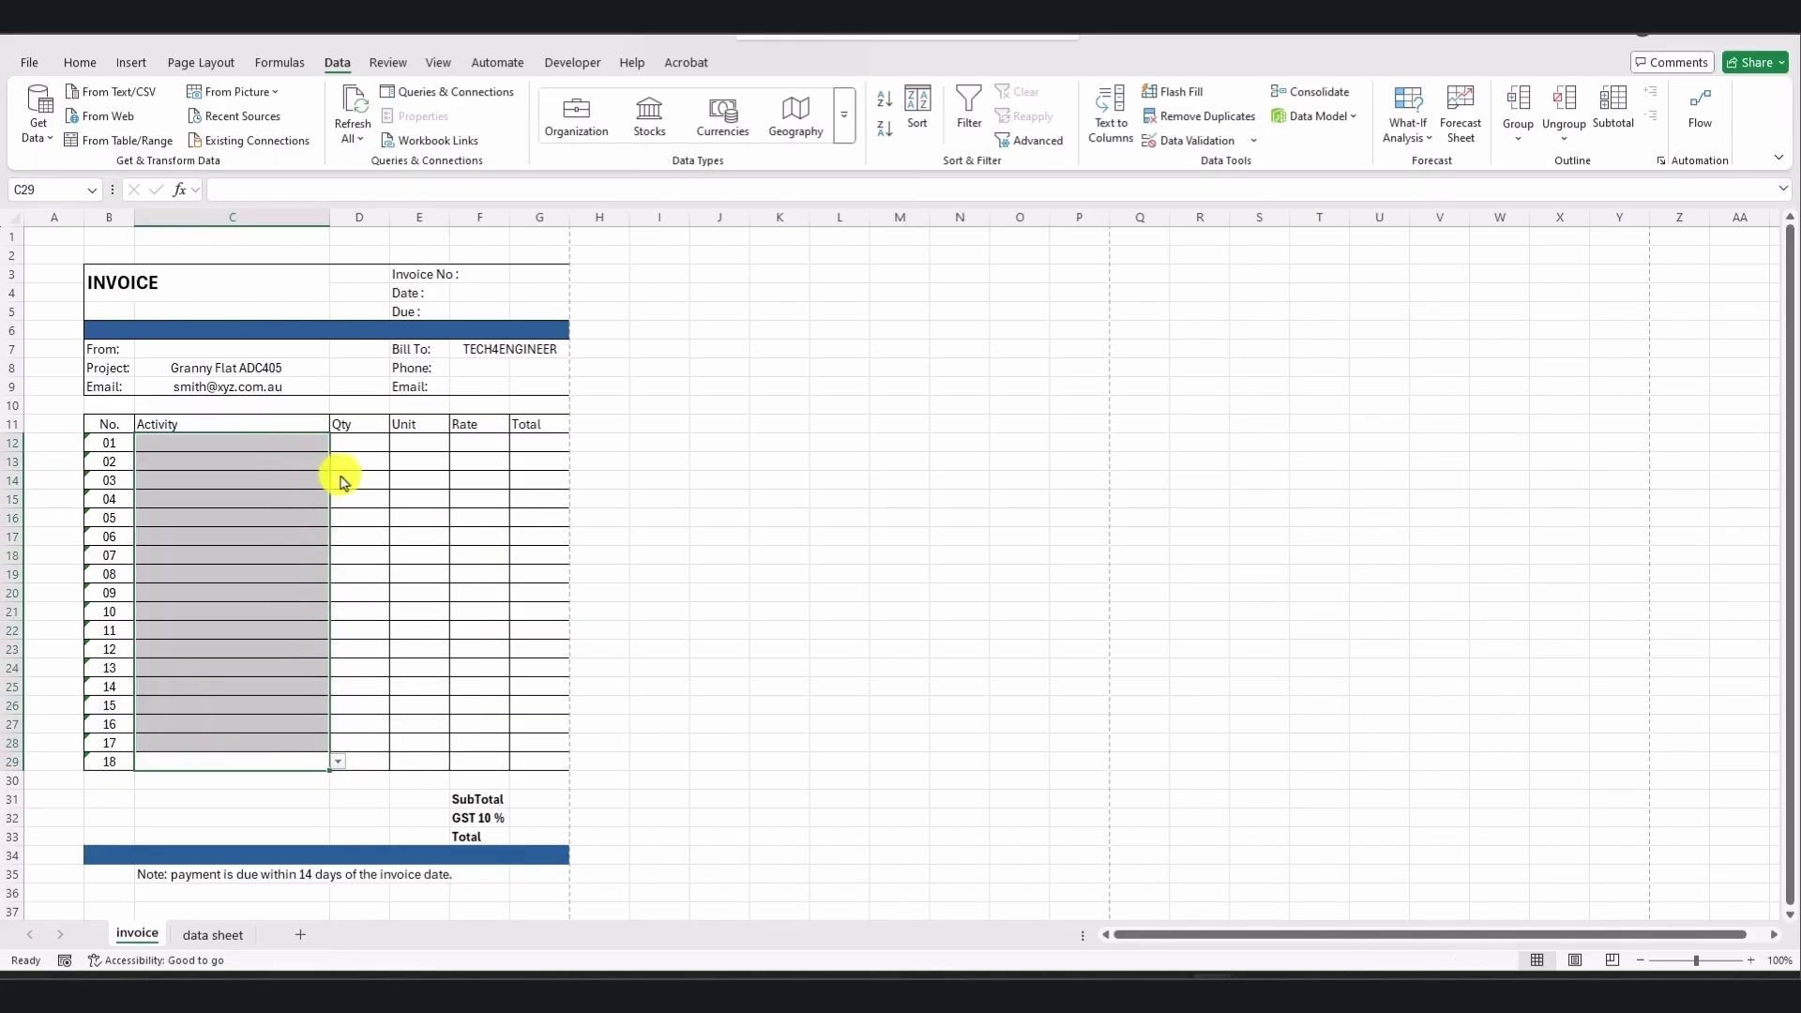
pyautogui.press('Delete')
pyautogui.click(300, 442)
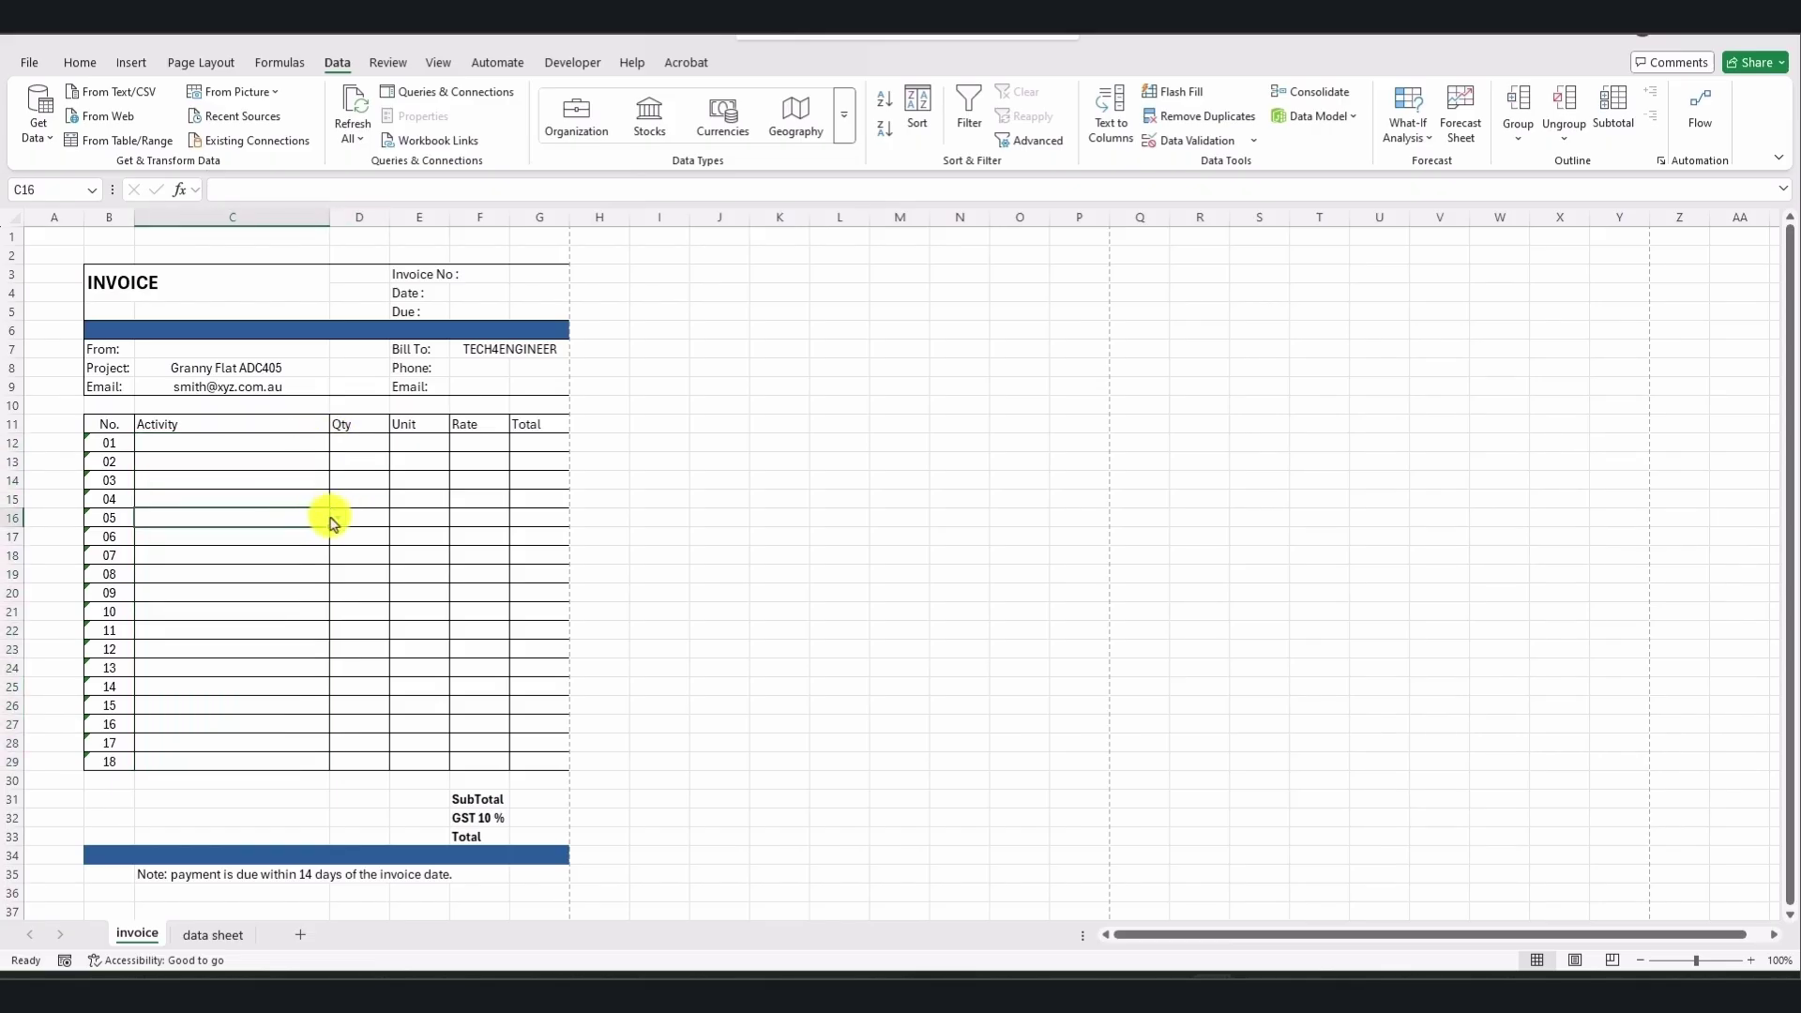
pyautogui.click(292, 472)
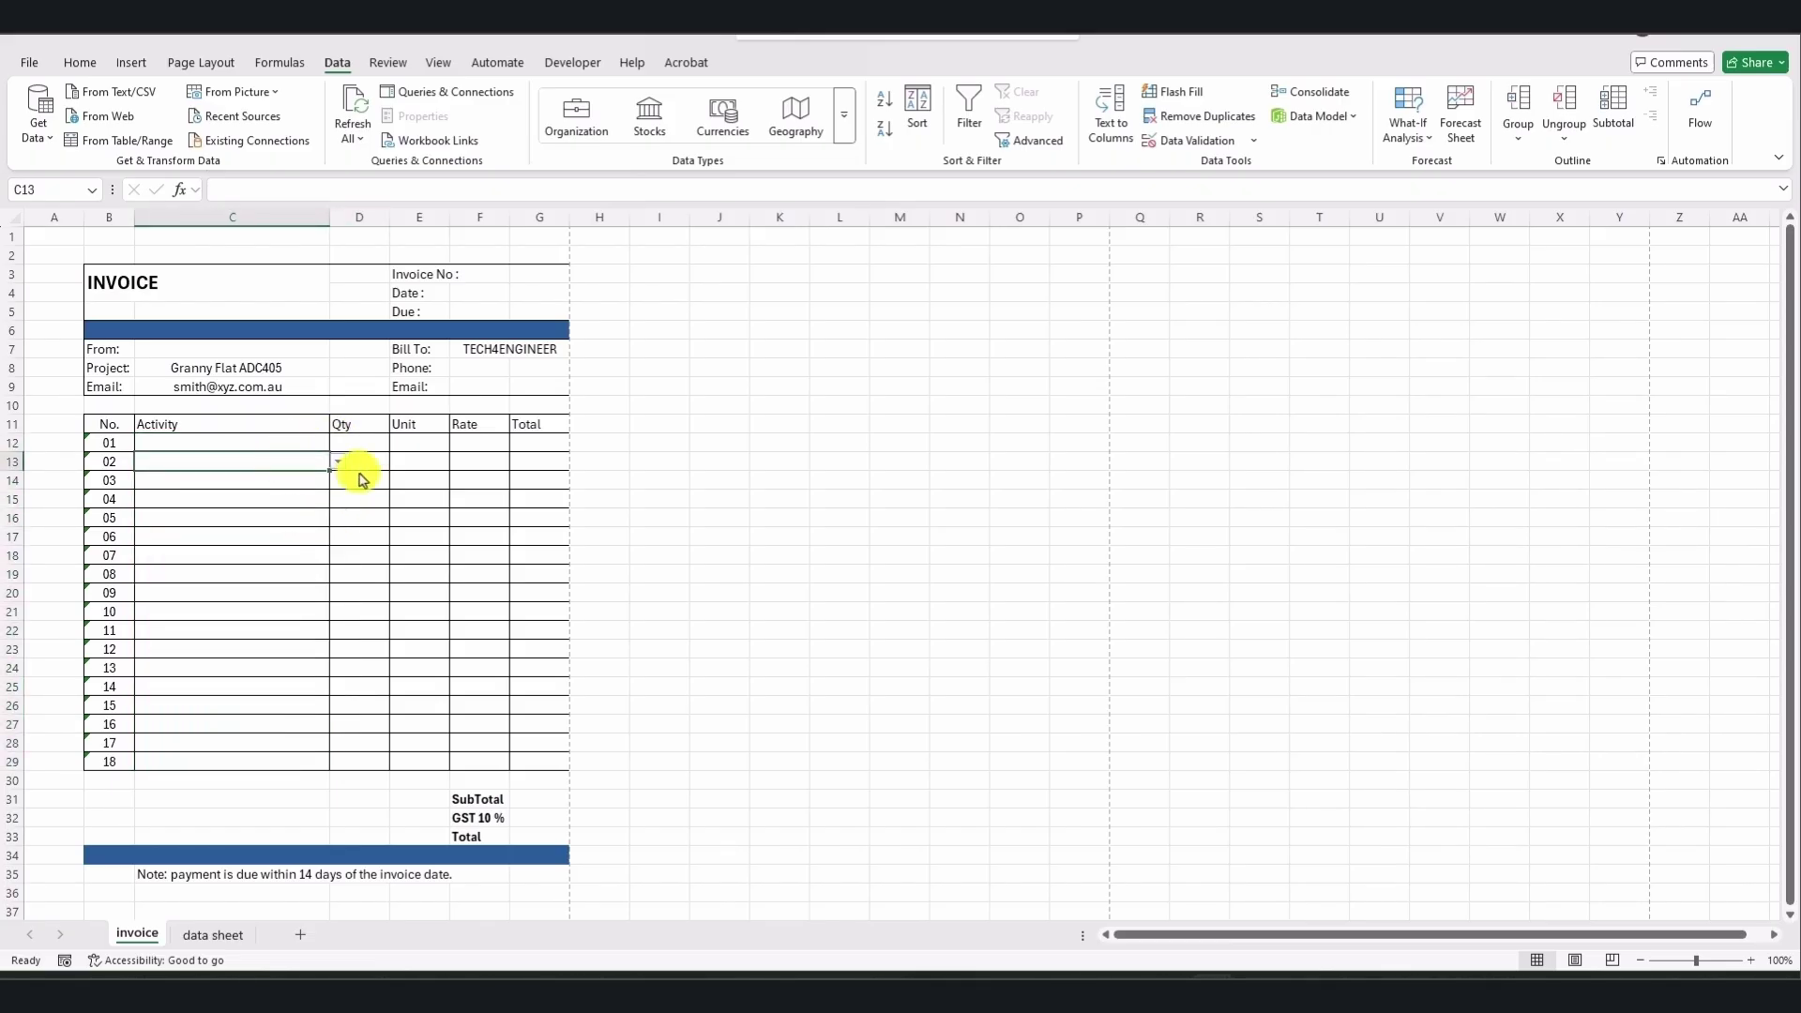
# - Give E12 a List data validation sourced from the data sheet's unit codes J10:J17
pyautogui.click(422, 445)
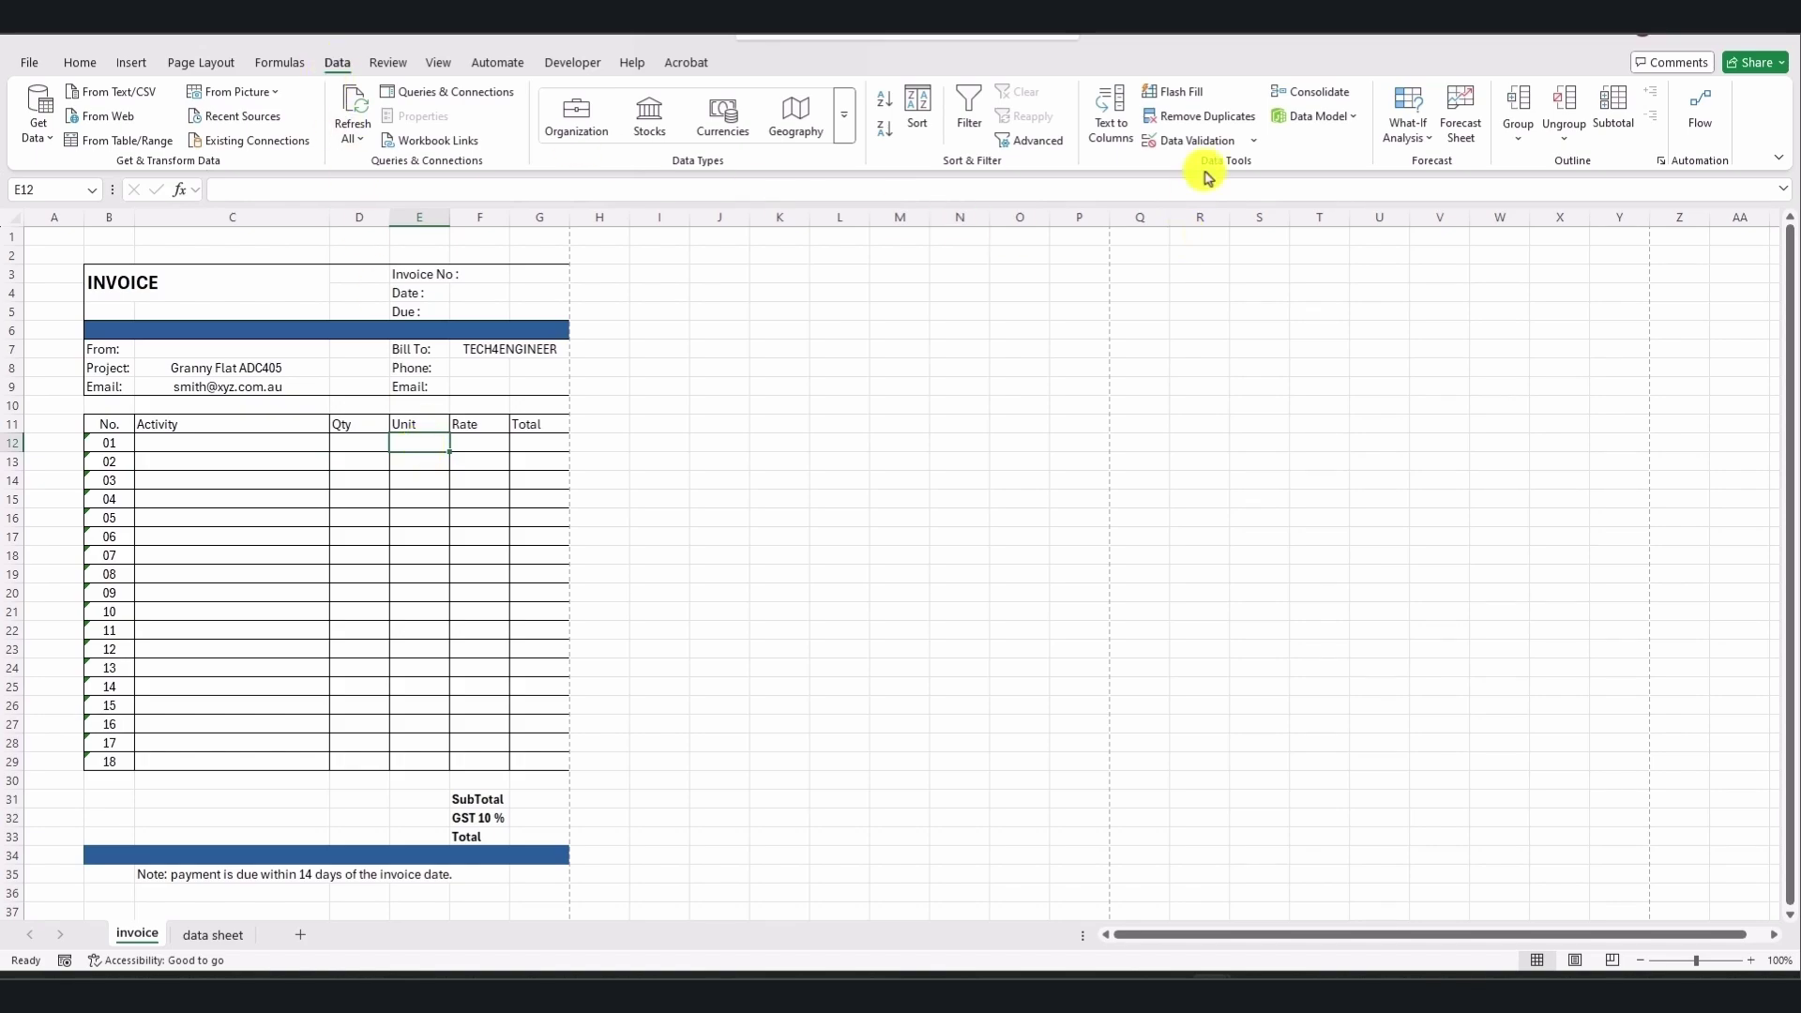
pyautogui.click(1258, 142)
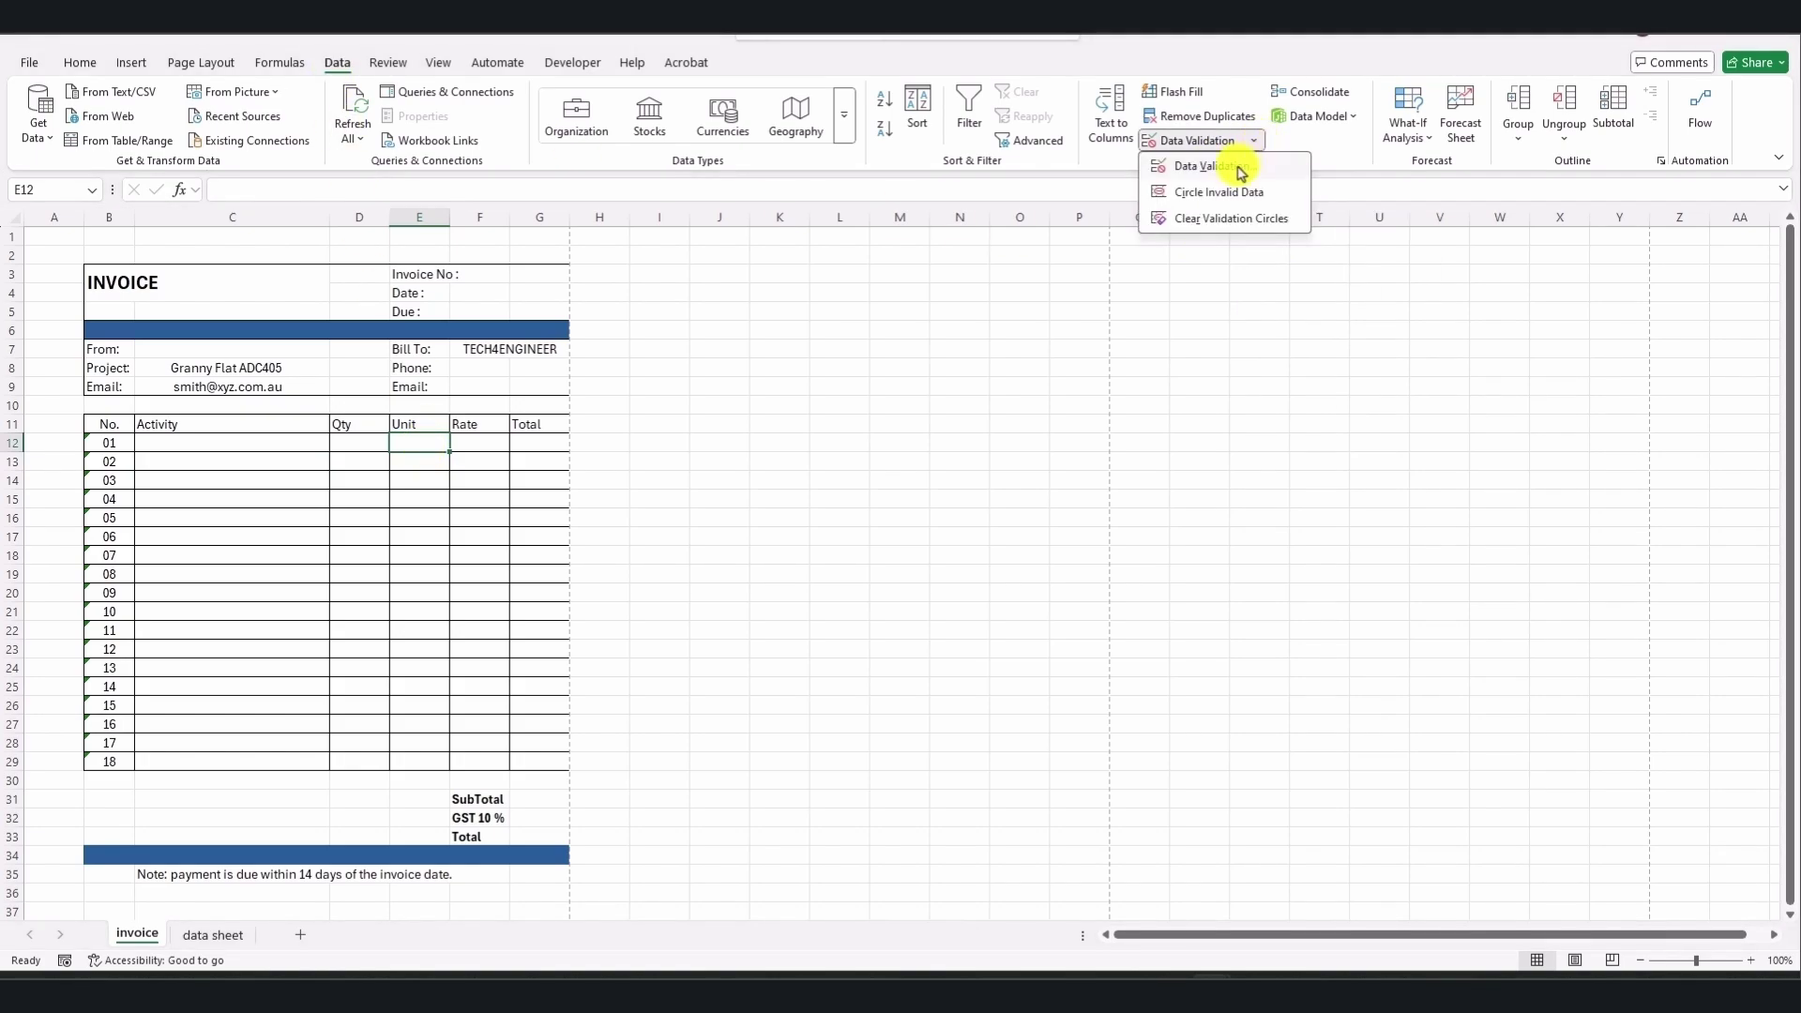
pyautogui.click(1248, 161)
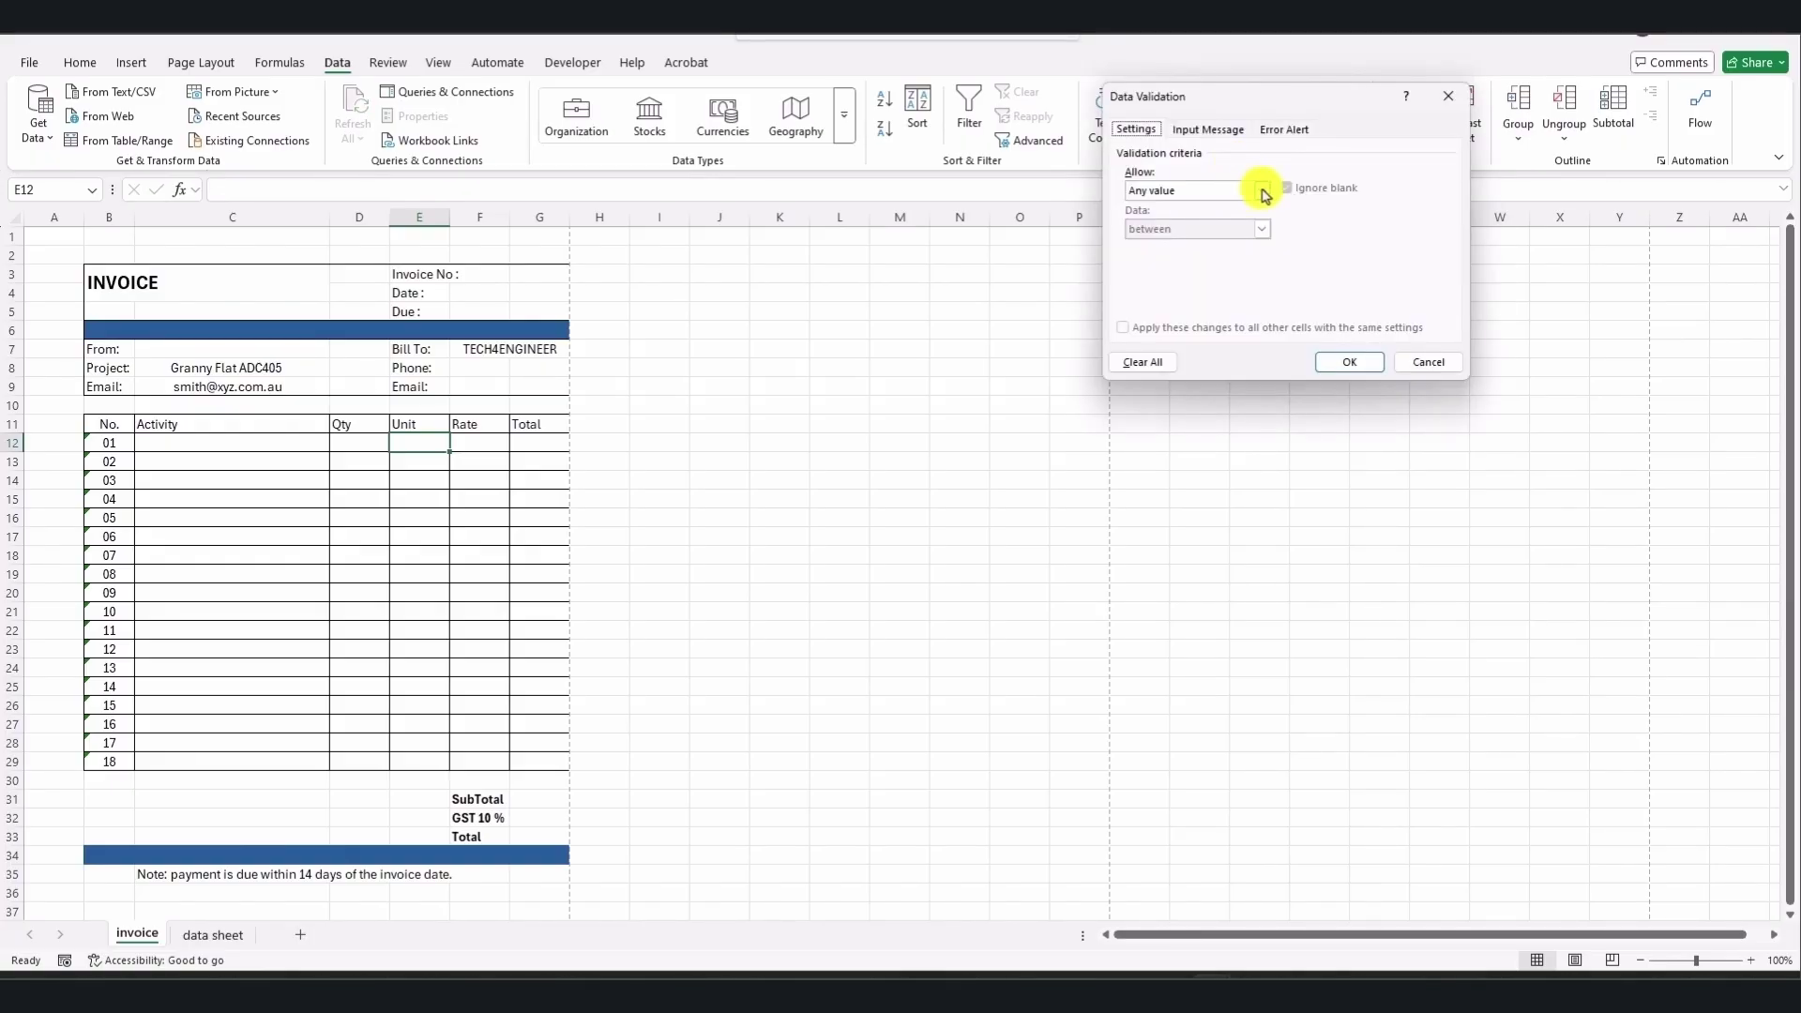
pyautogui.click(1261, 190)
pyautogui.click(1250, 245)
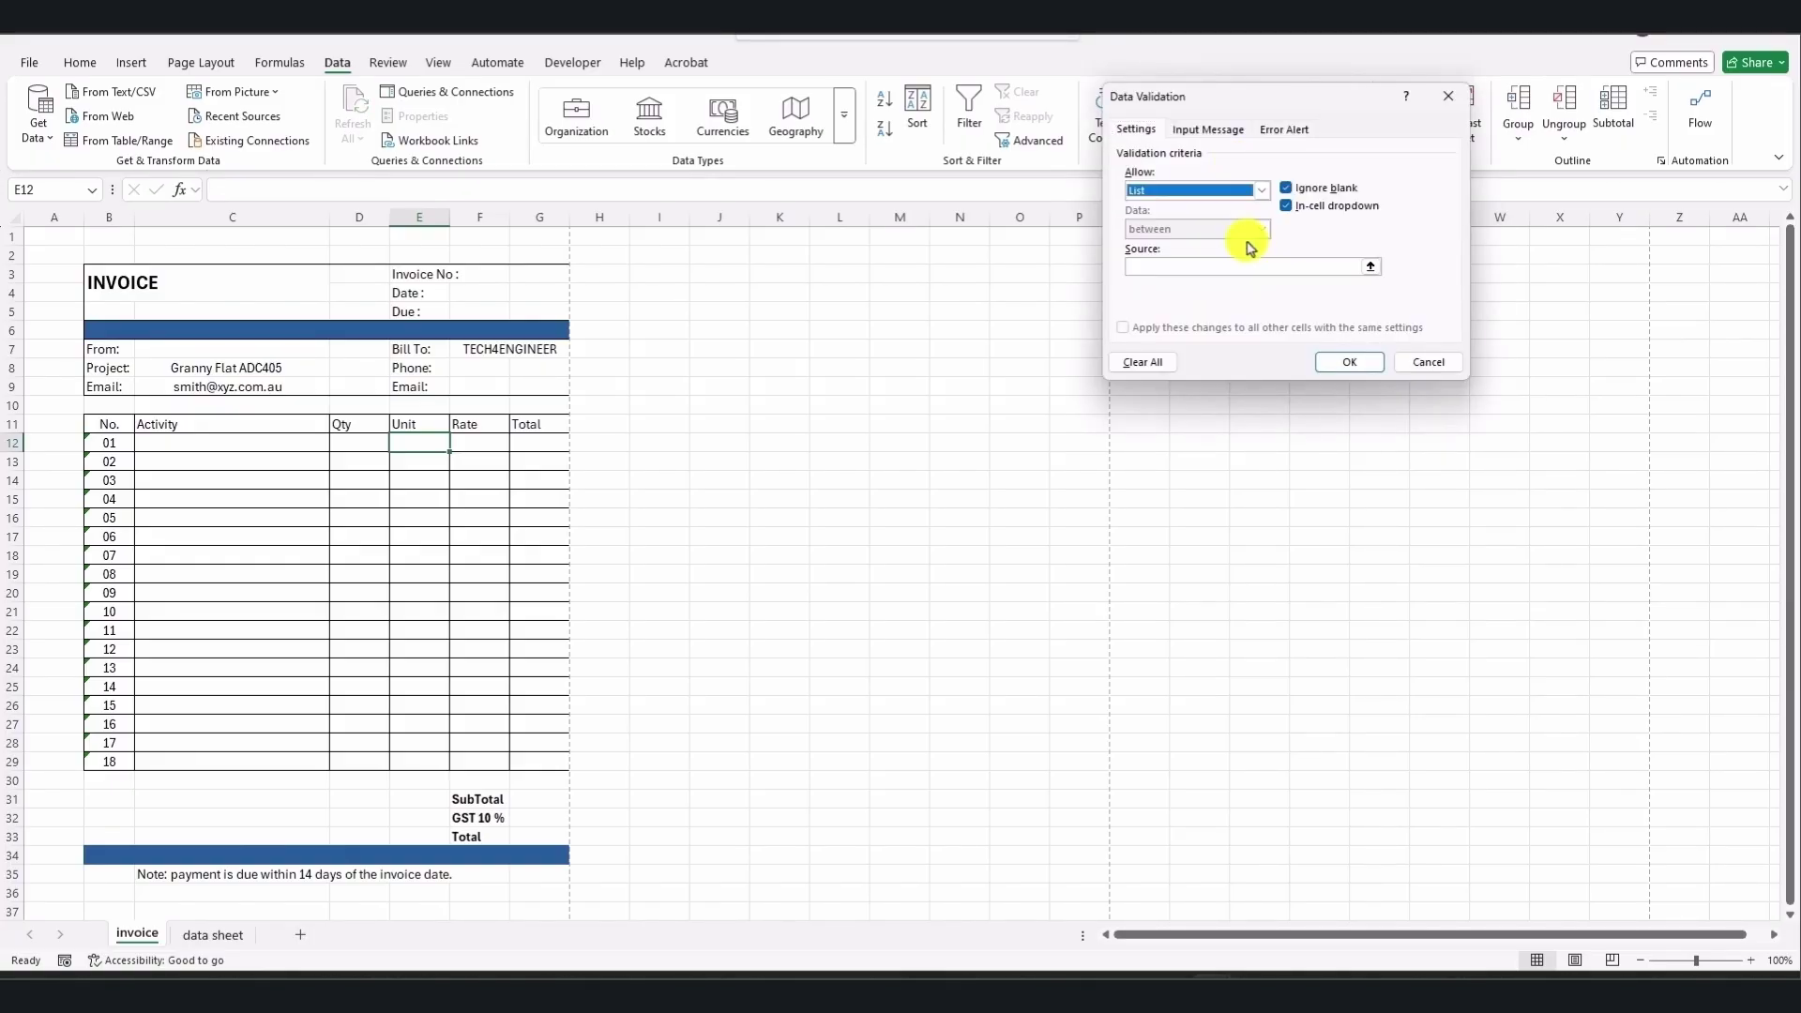
pyautogui.click(1371, 269)
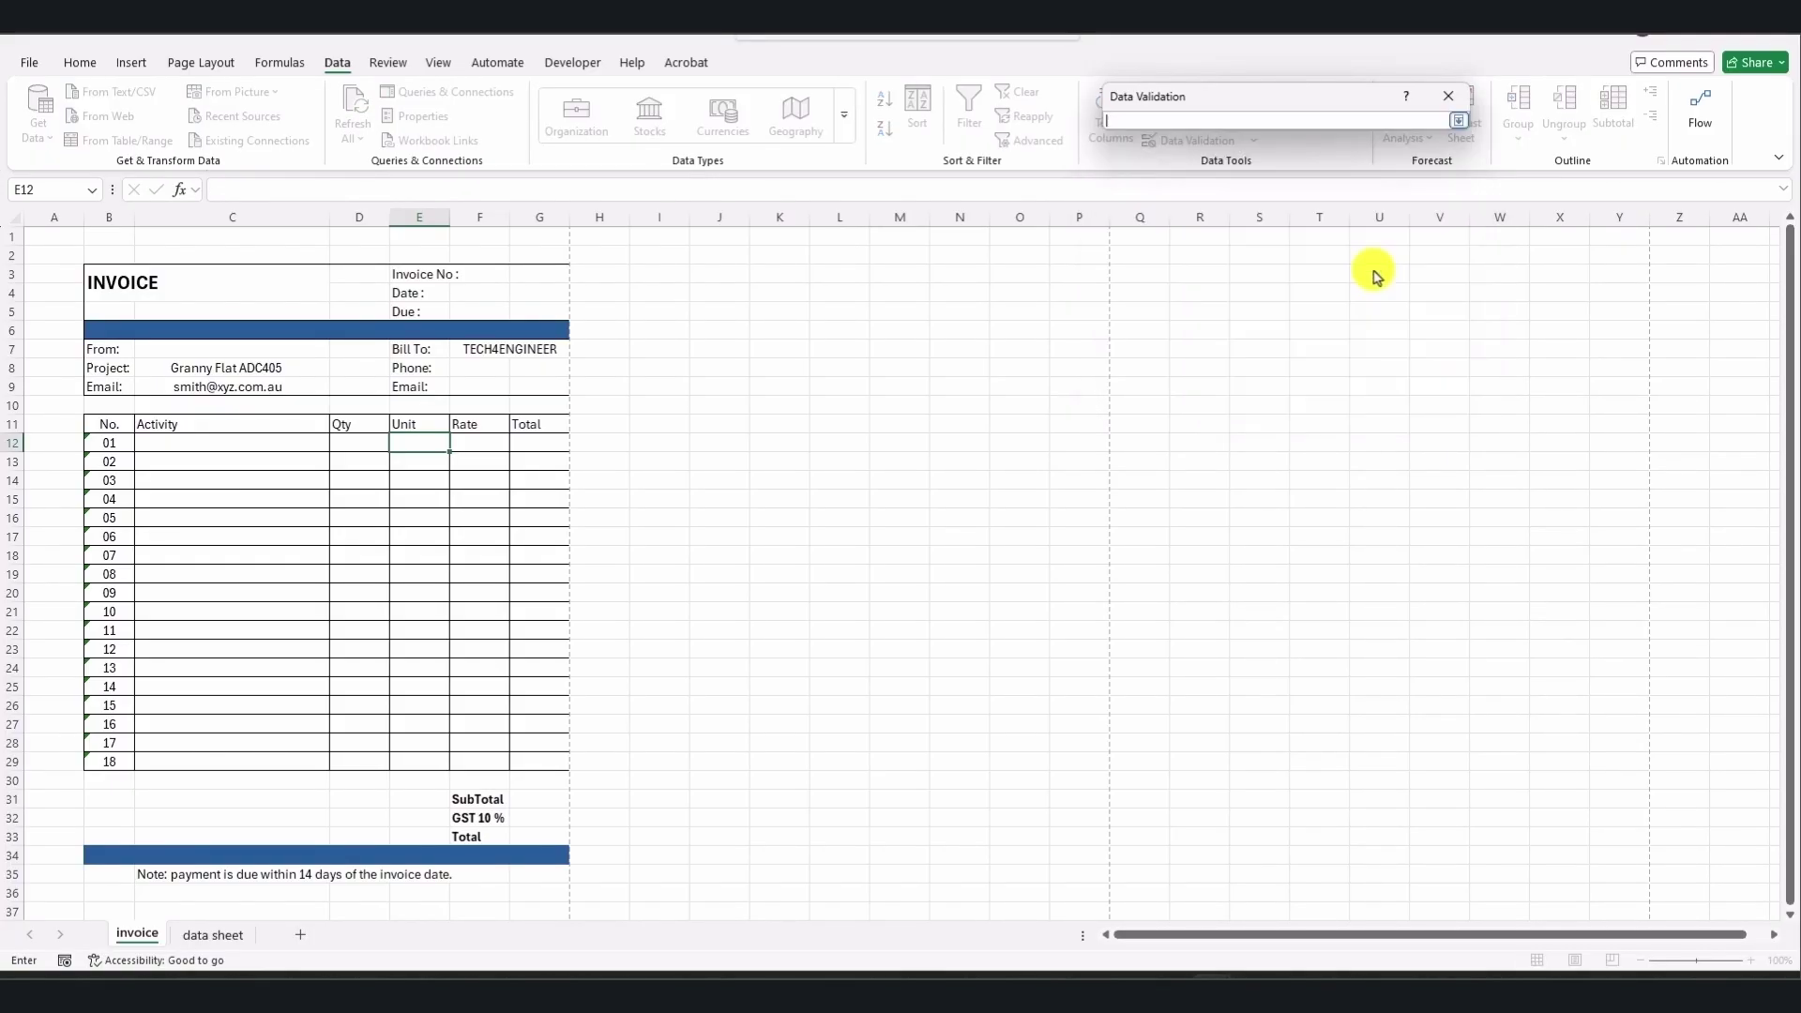
pyautogui.click(208, 934)
pyautogui.moveTo(1042, 347); pyautogui.dragTo(1049, 486)
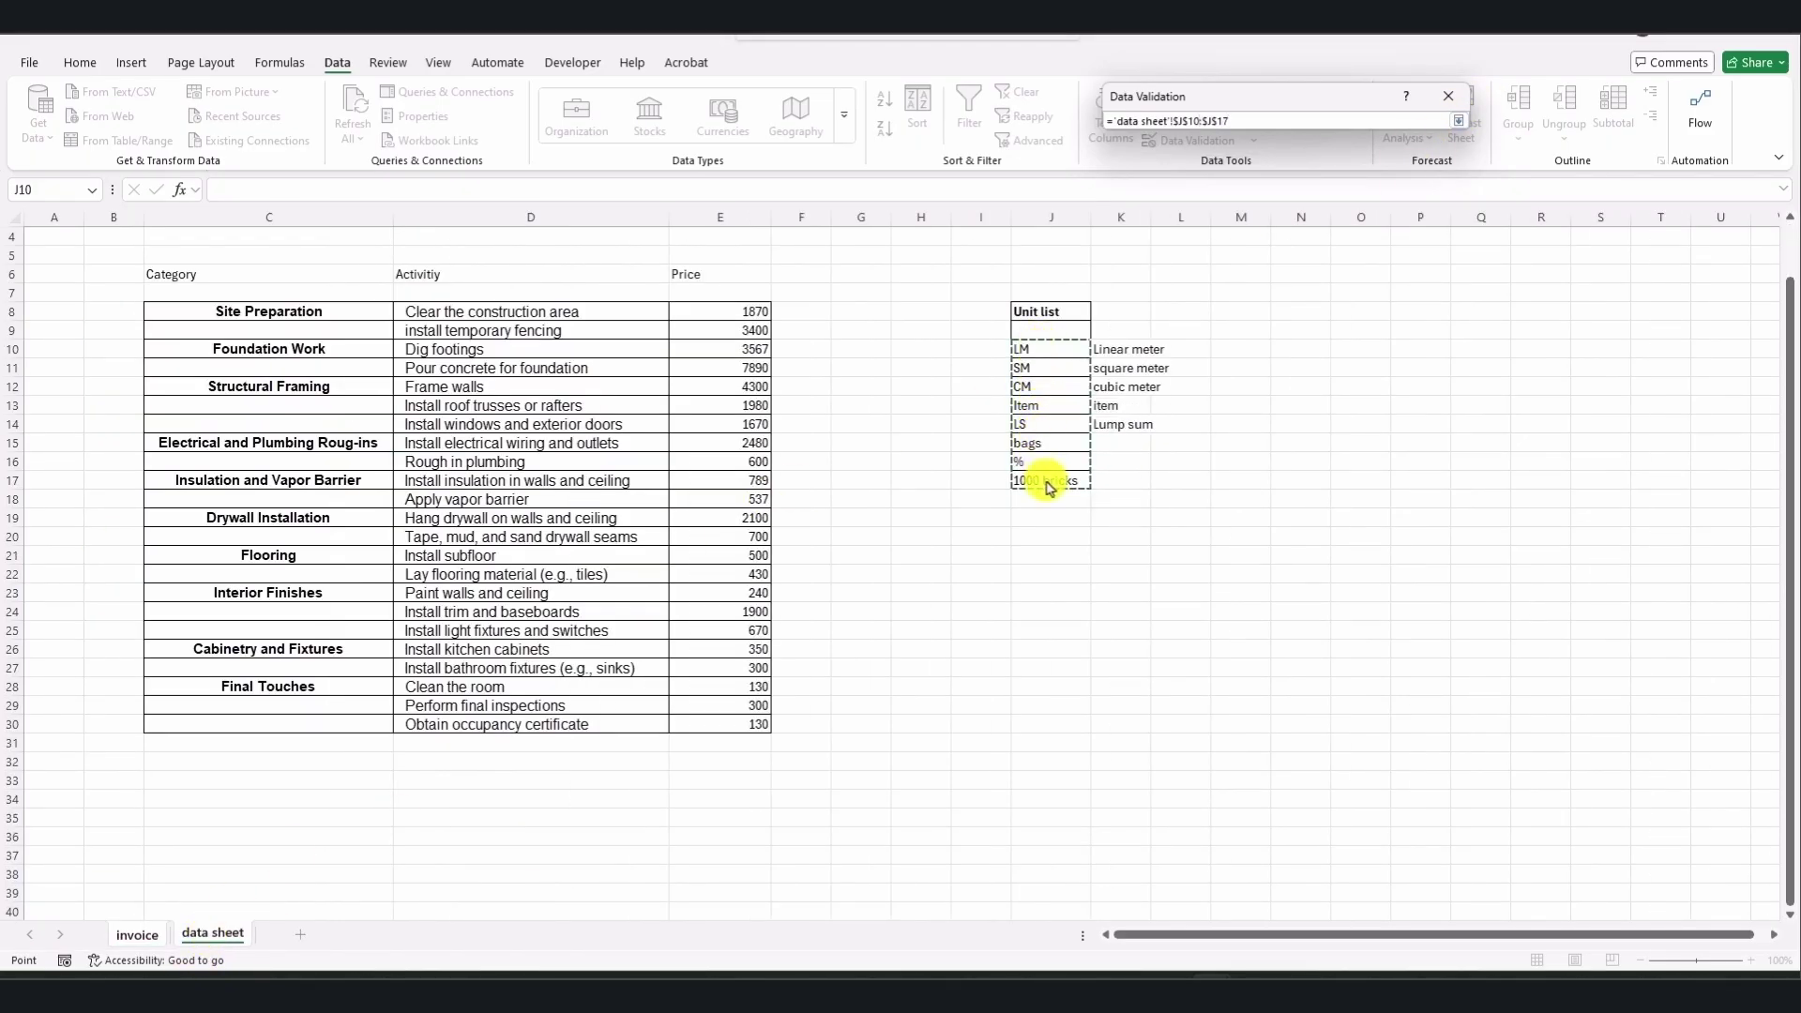
pyautogui.click(1459, 120)
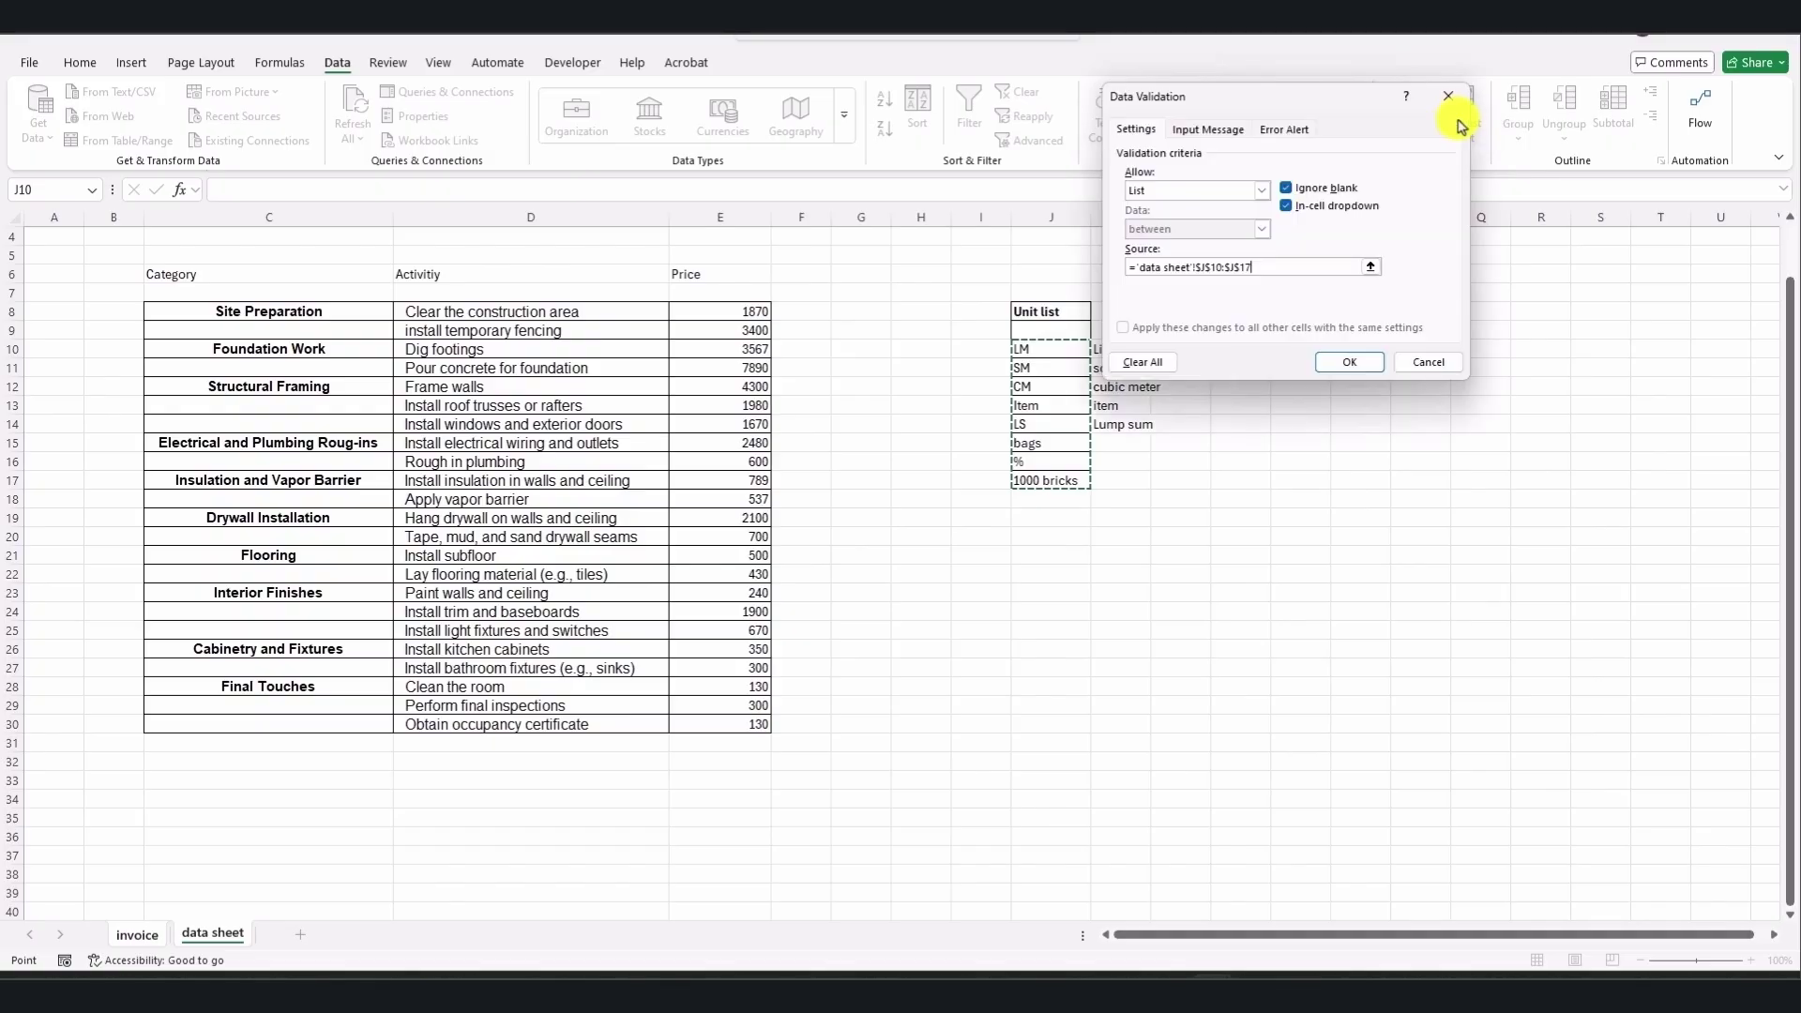
pyautogui.click(1351, 363)
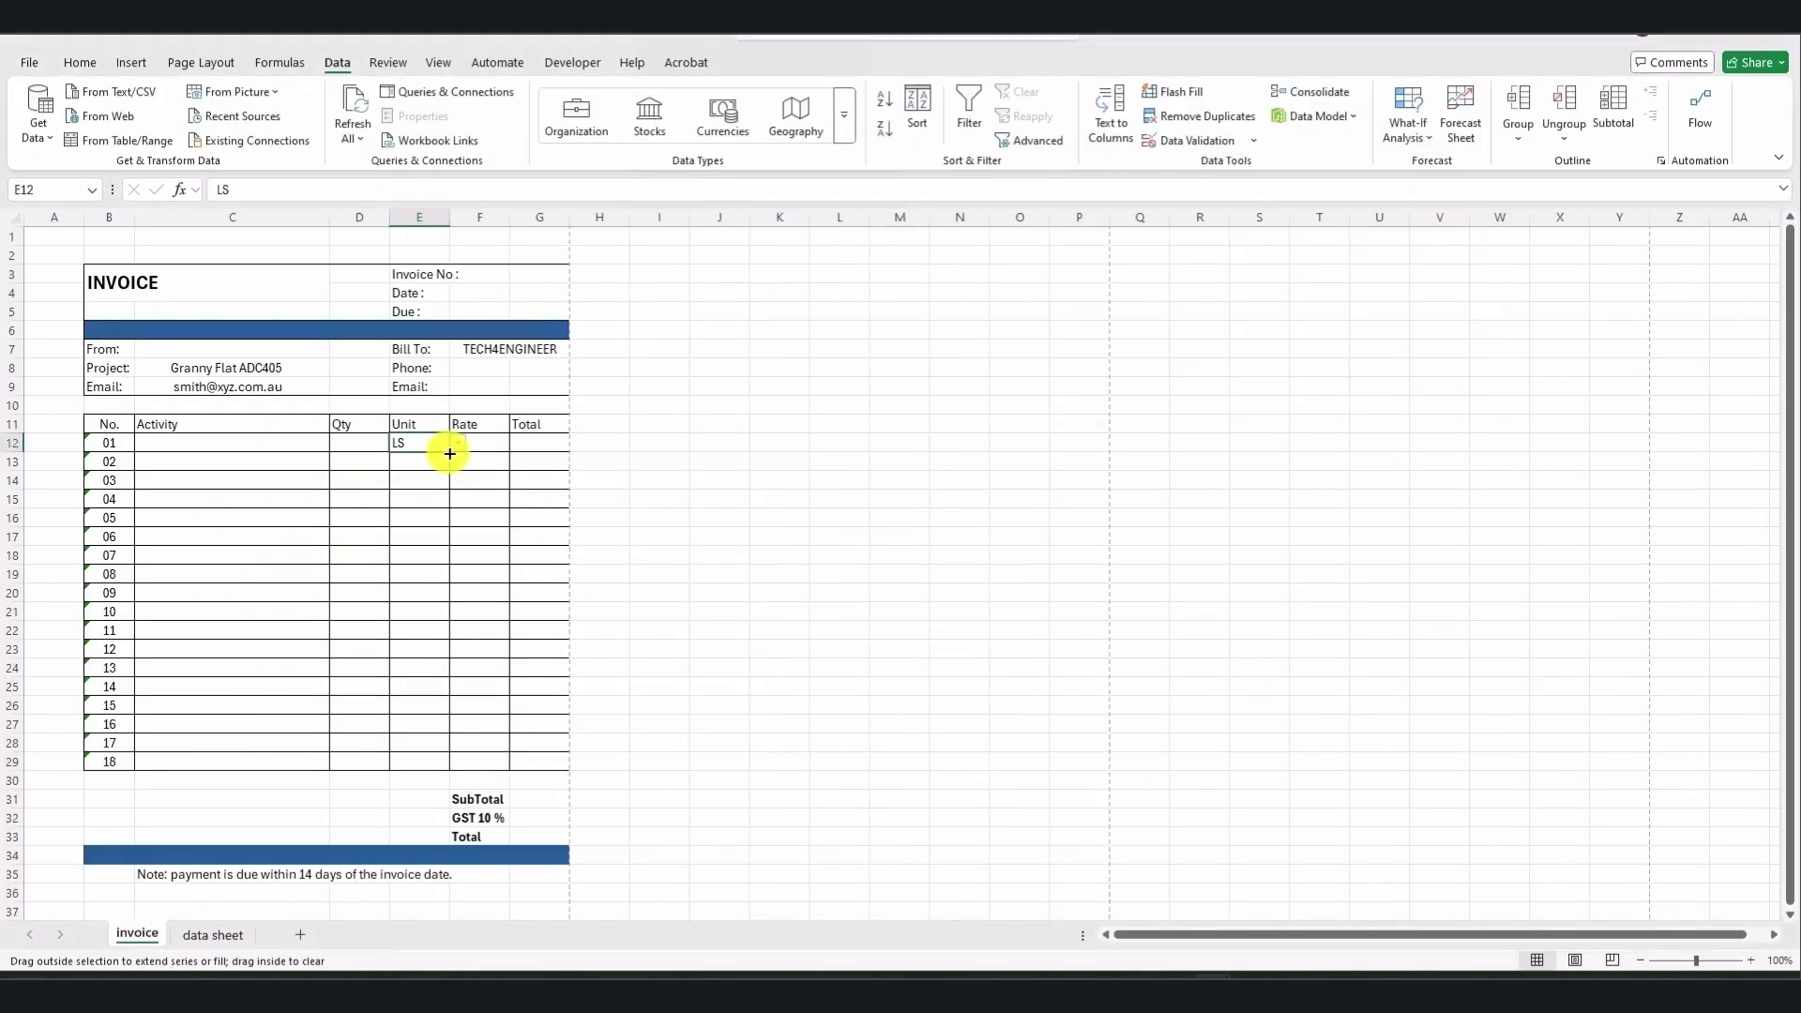
pyautogui.moveTo(449, 453); pyautogui.dragTo(415, 761)
pyautogui.press('Delete')
pyautogui.click(724, 505)
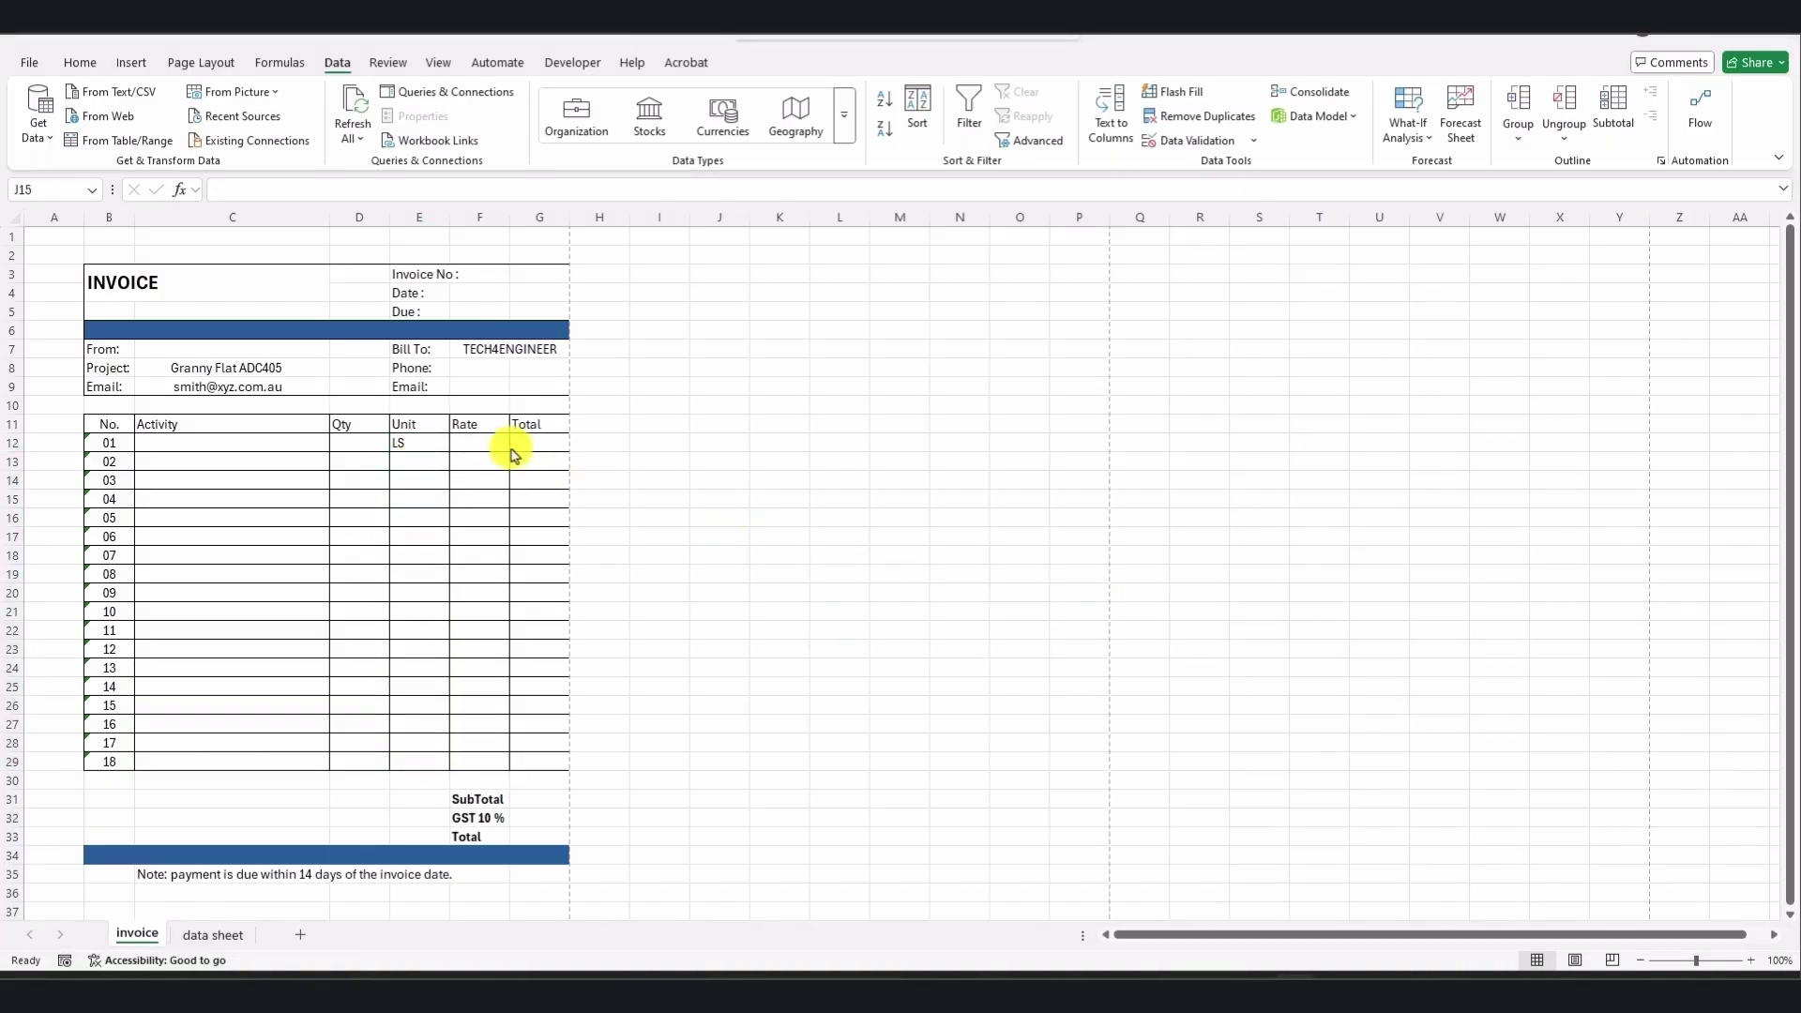
pyautogui.click(469, 443)
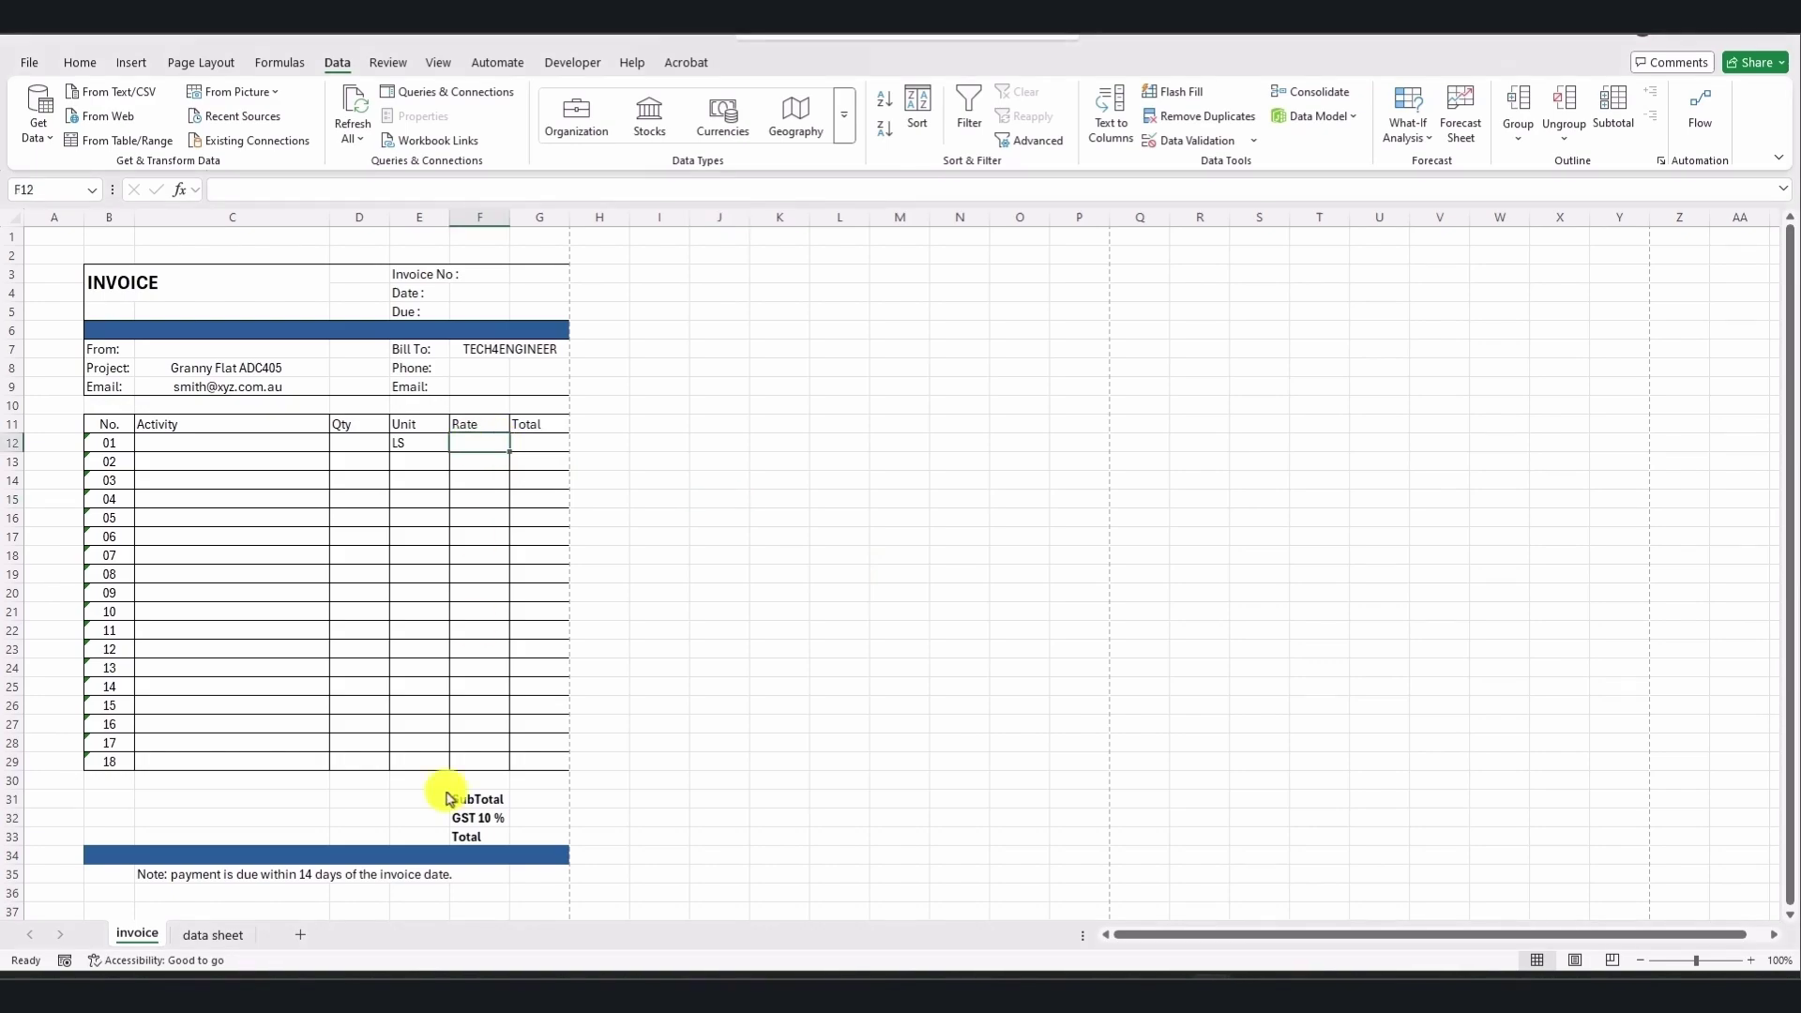
pyautogui.click(223, 937)
pyautogui.moveTo(736, 312); pyautogui.dragTo(747, 733)
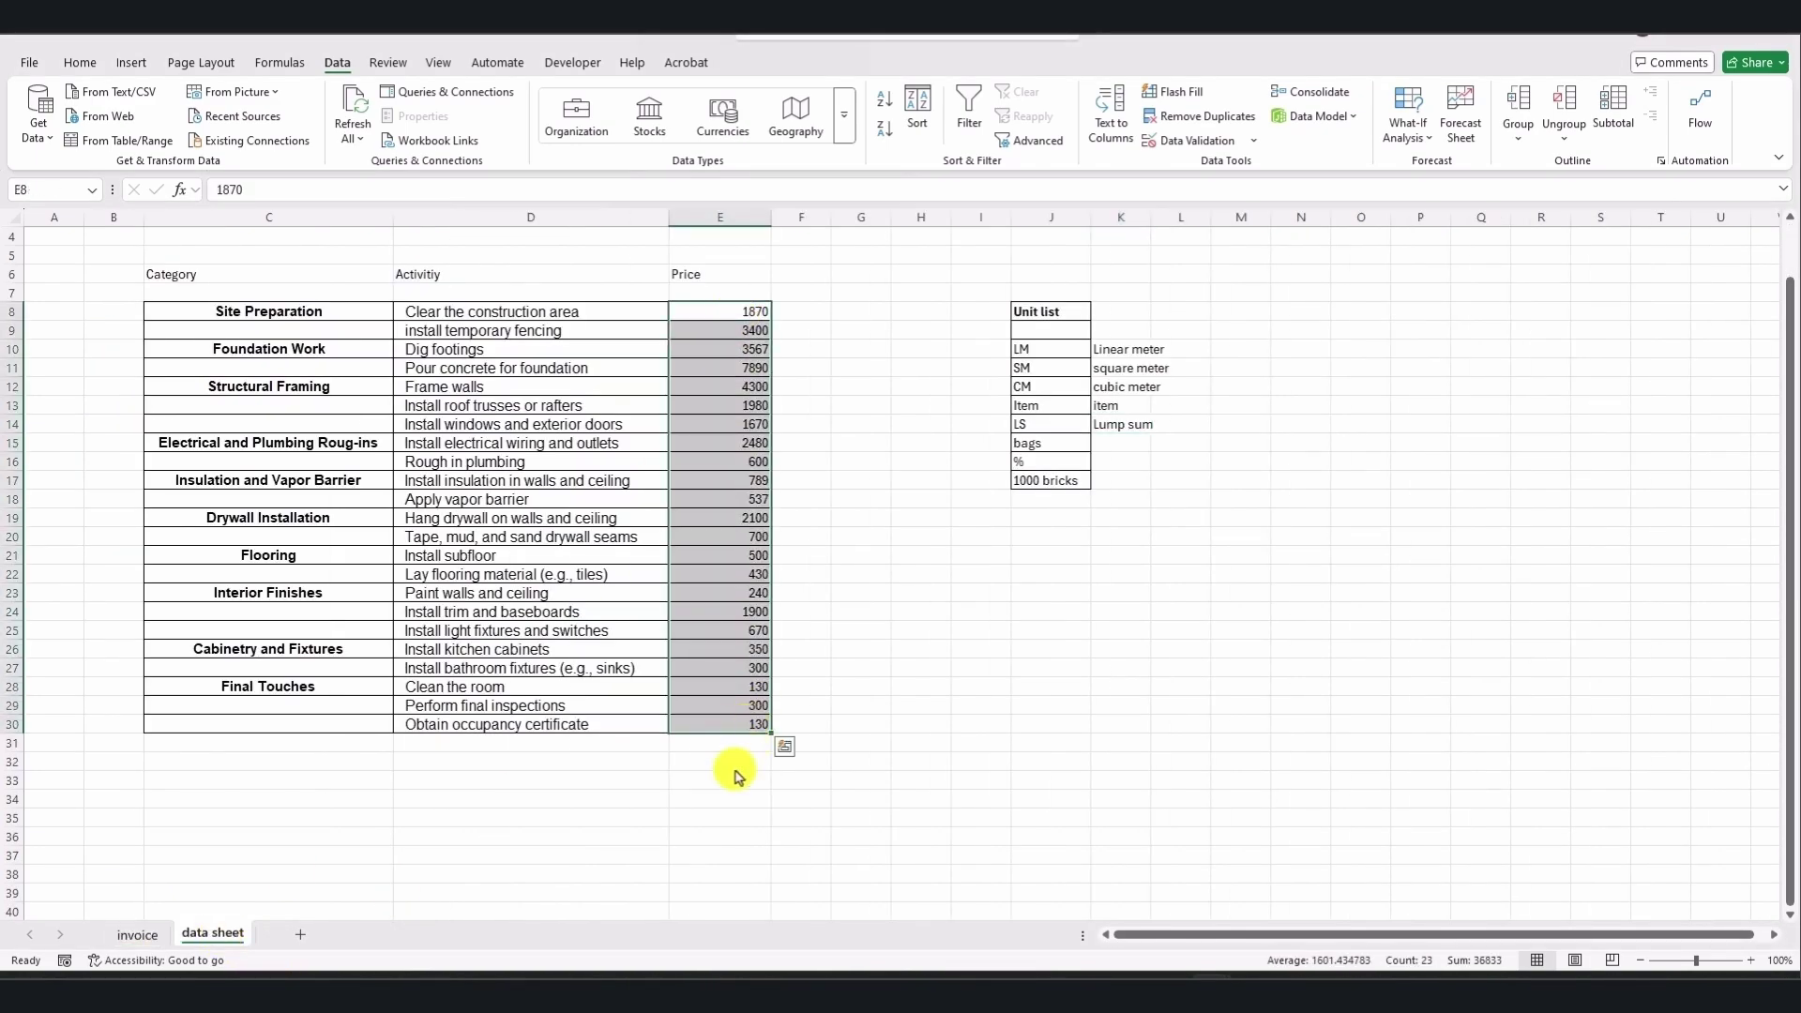
pyautogui.click(140, 935)
pyautogui.moveTo(470, 451); pyautogui.dragTo(464, 762)
pyautogui.click(750, 507)
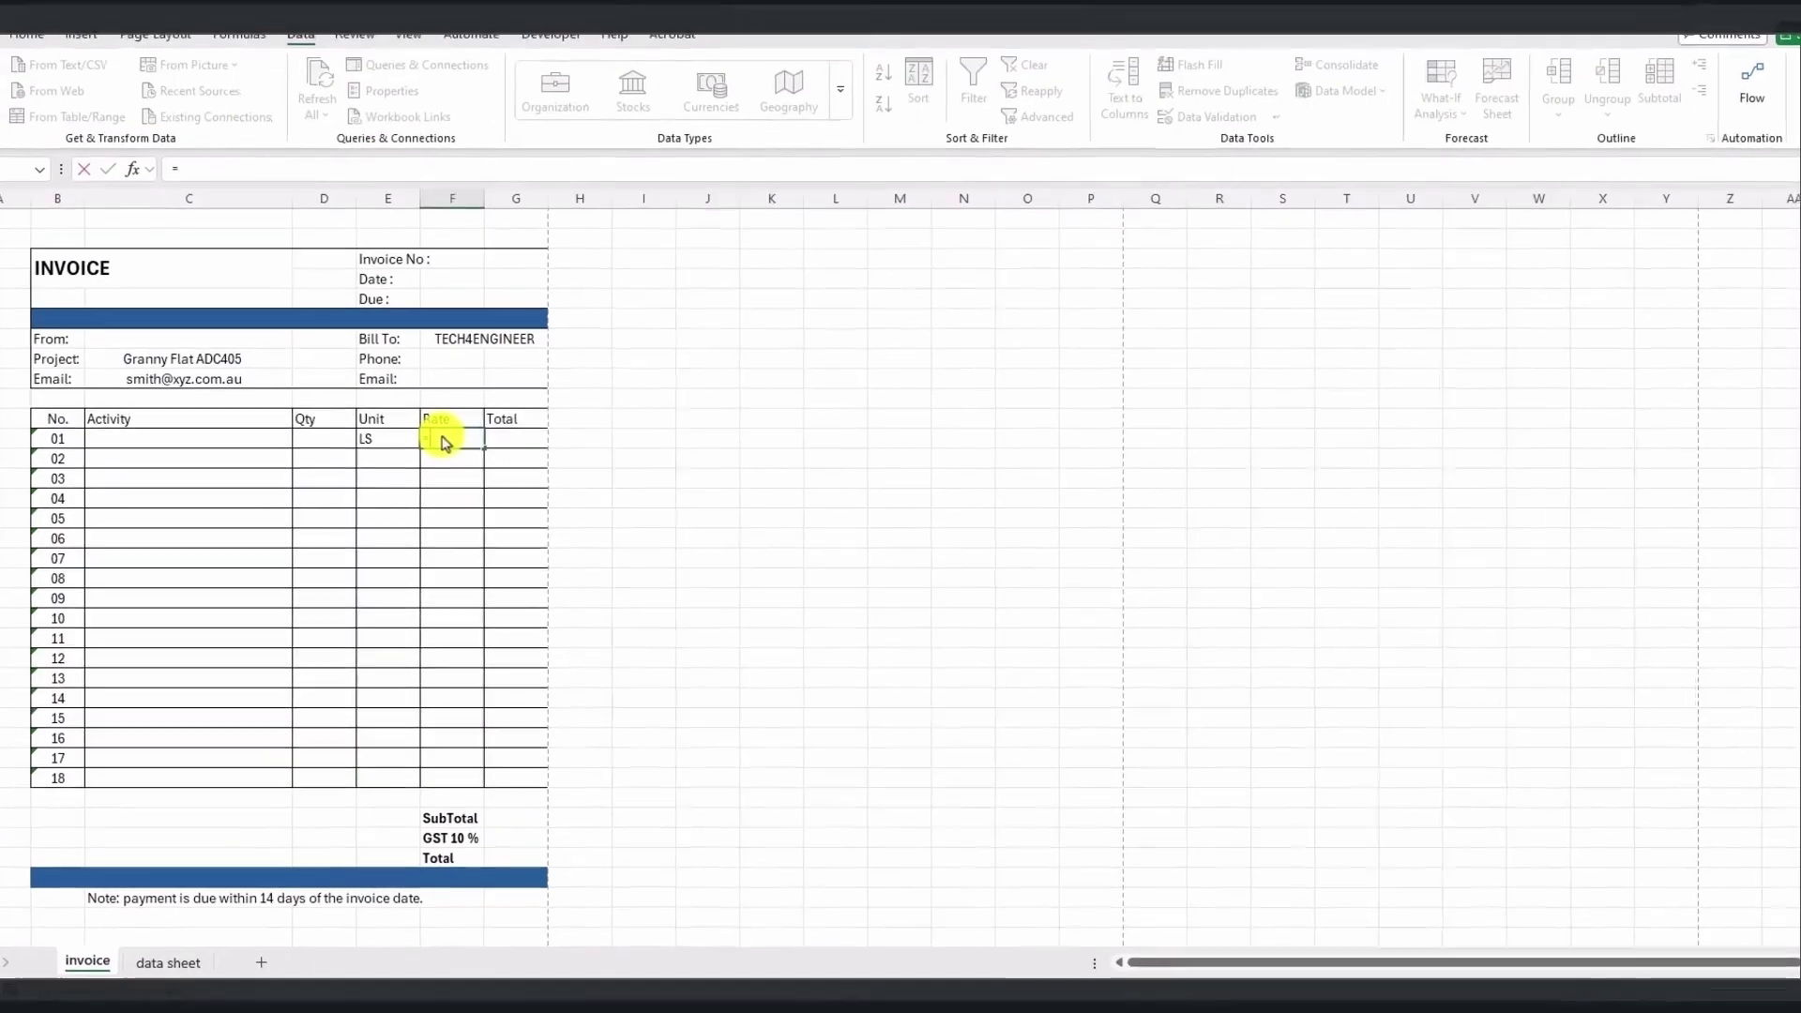
# - In F12, build =INDEX('data sheet'!E8:E30,MATCH(invoice!C12,'data sheet'!D8:D30,0))
pyautogui.click(476, 444)
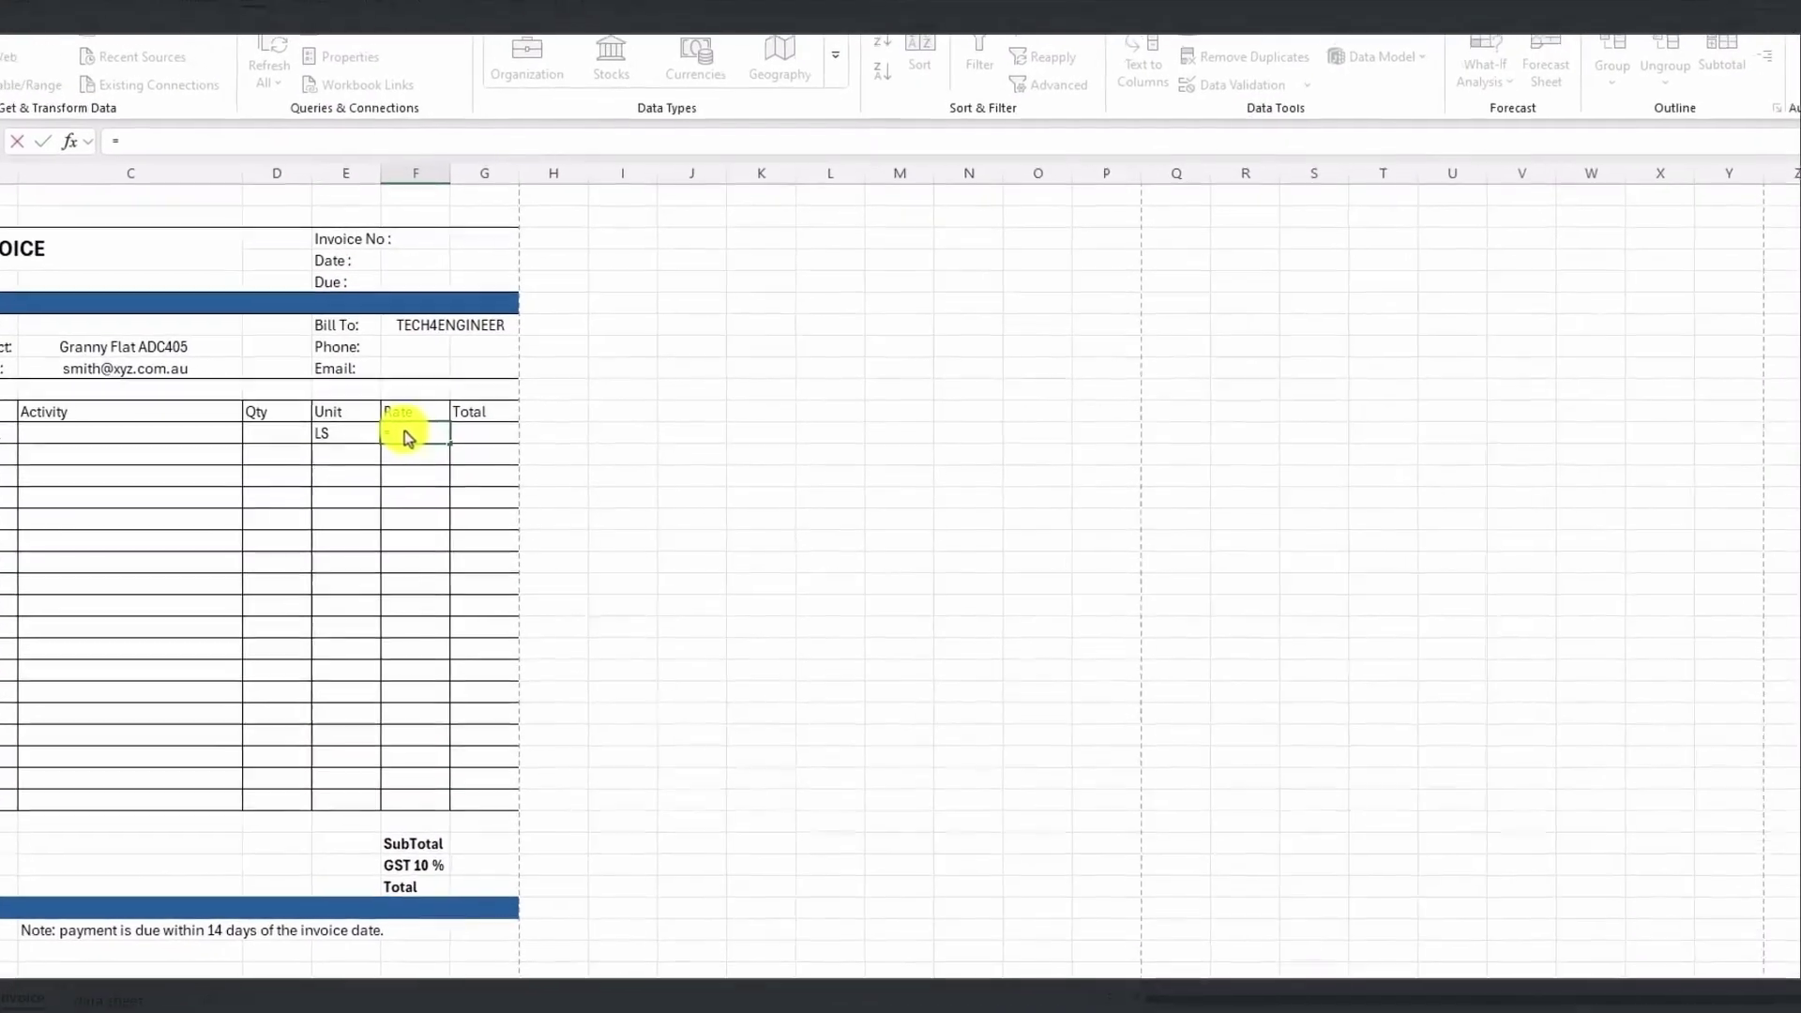
pyautogui.write('=index(')
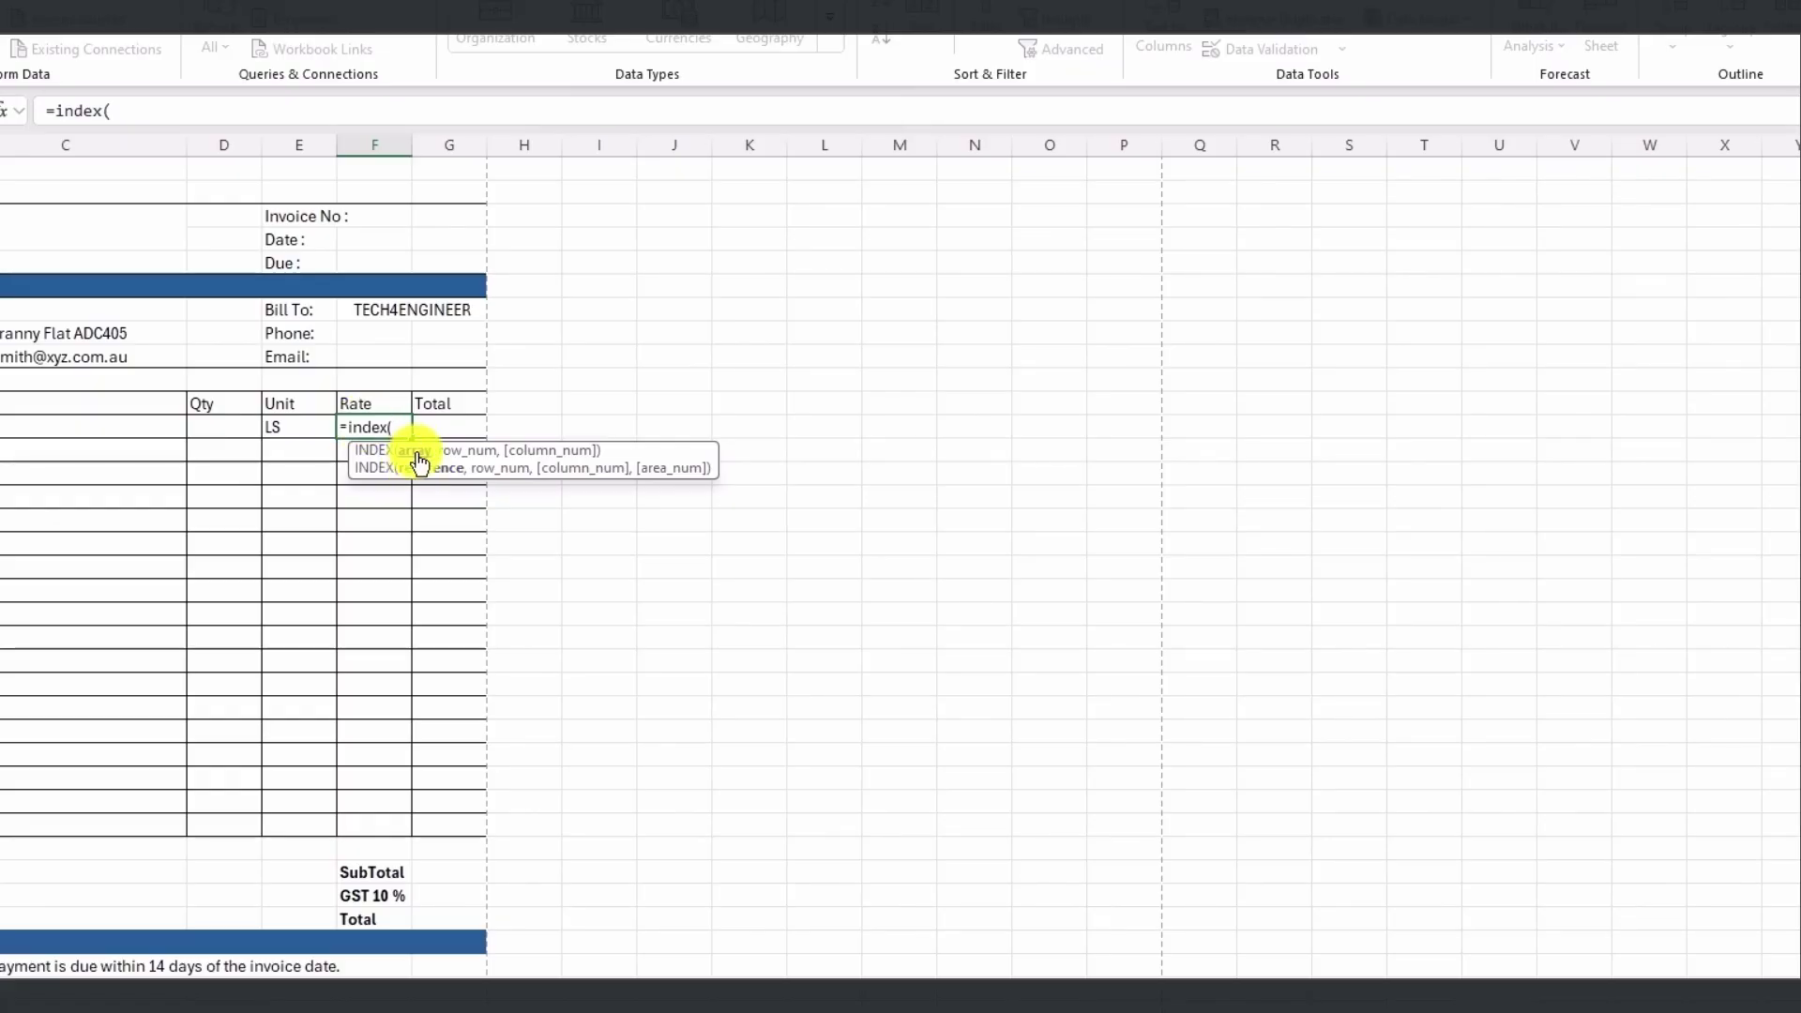
pyautogui.click(235, 994)
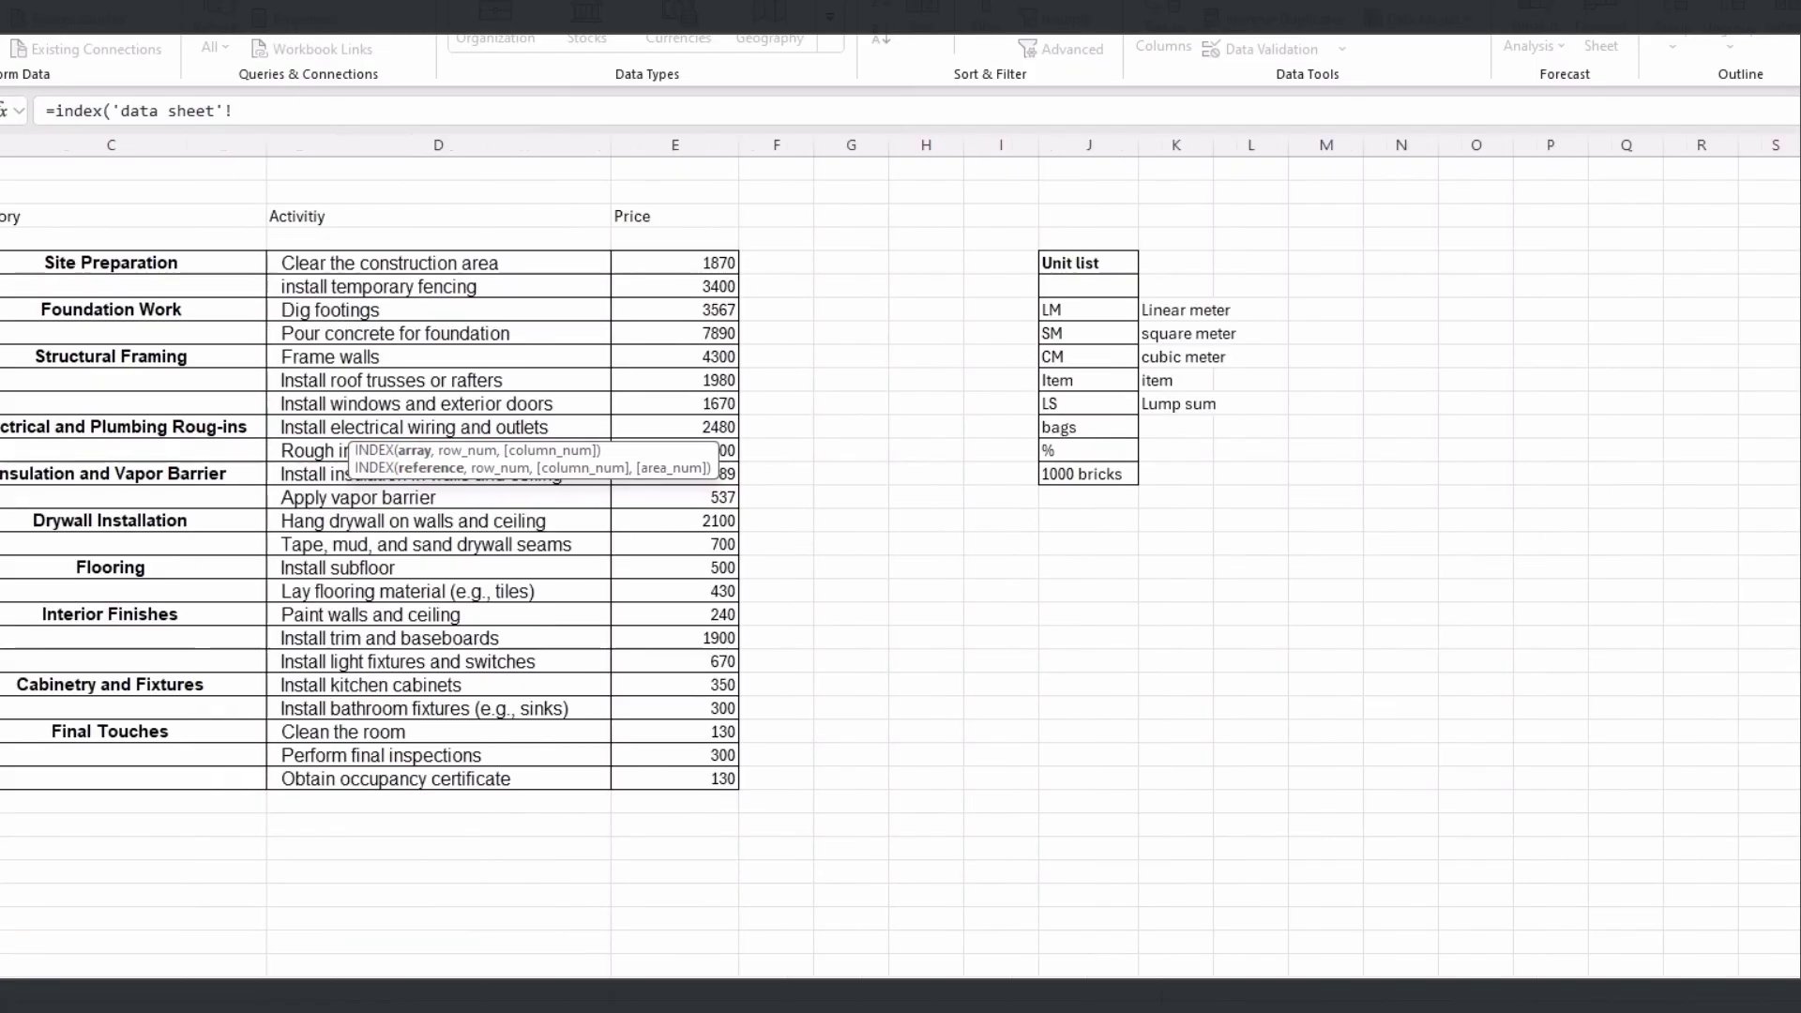
pyautogui.moveTo(679, 266); pyautogui.dragTo(689, 786)
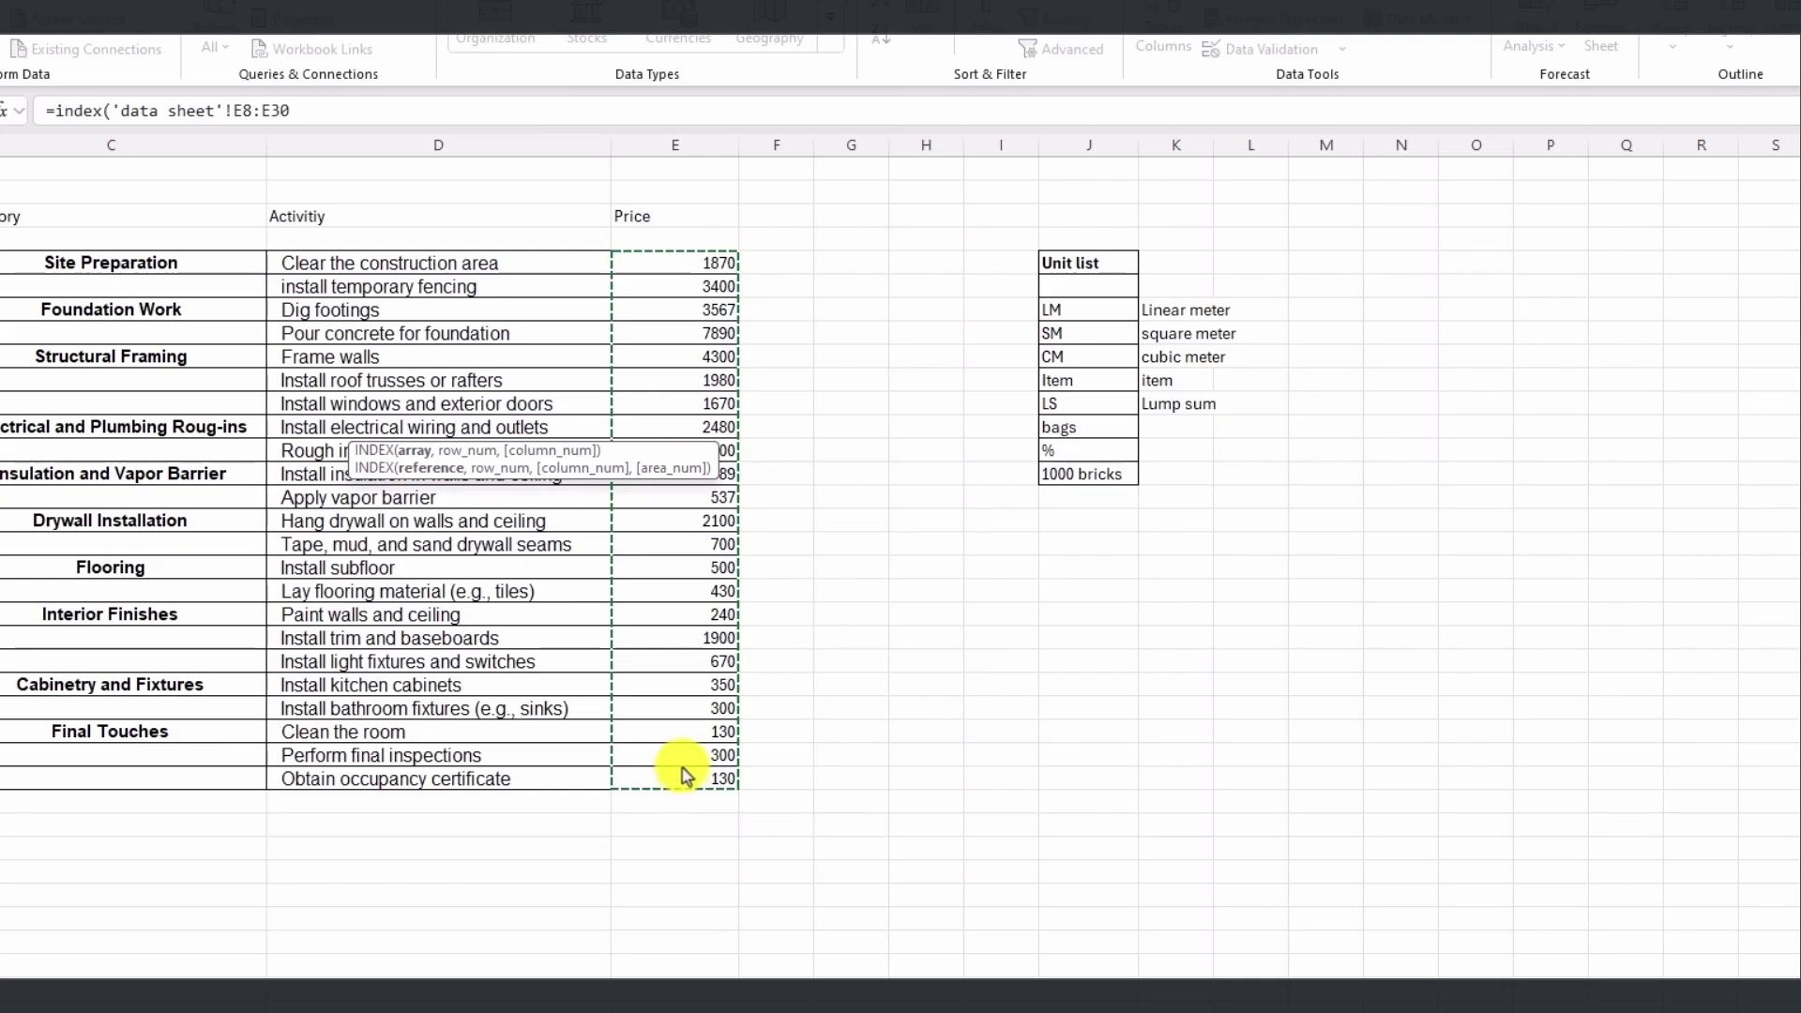
pyautogui.write(',')
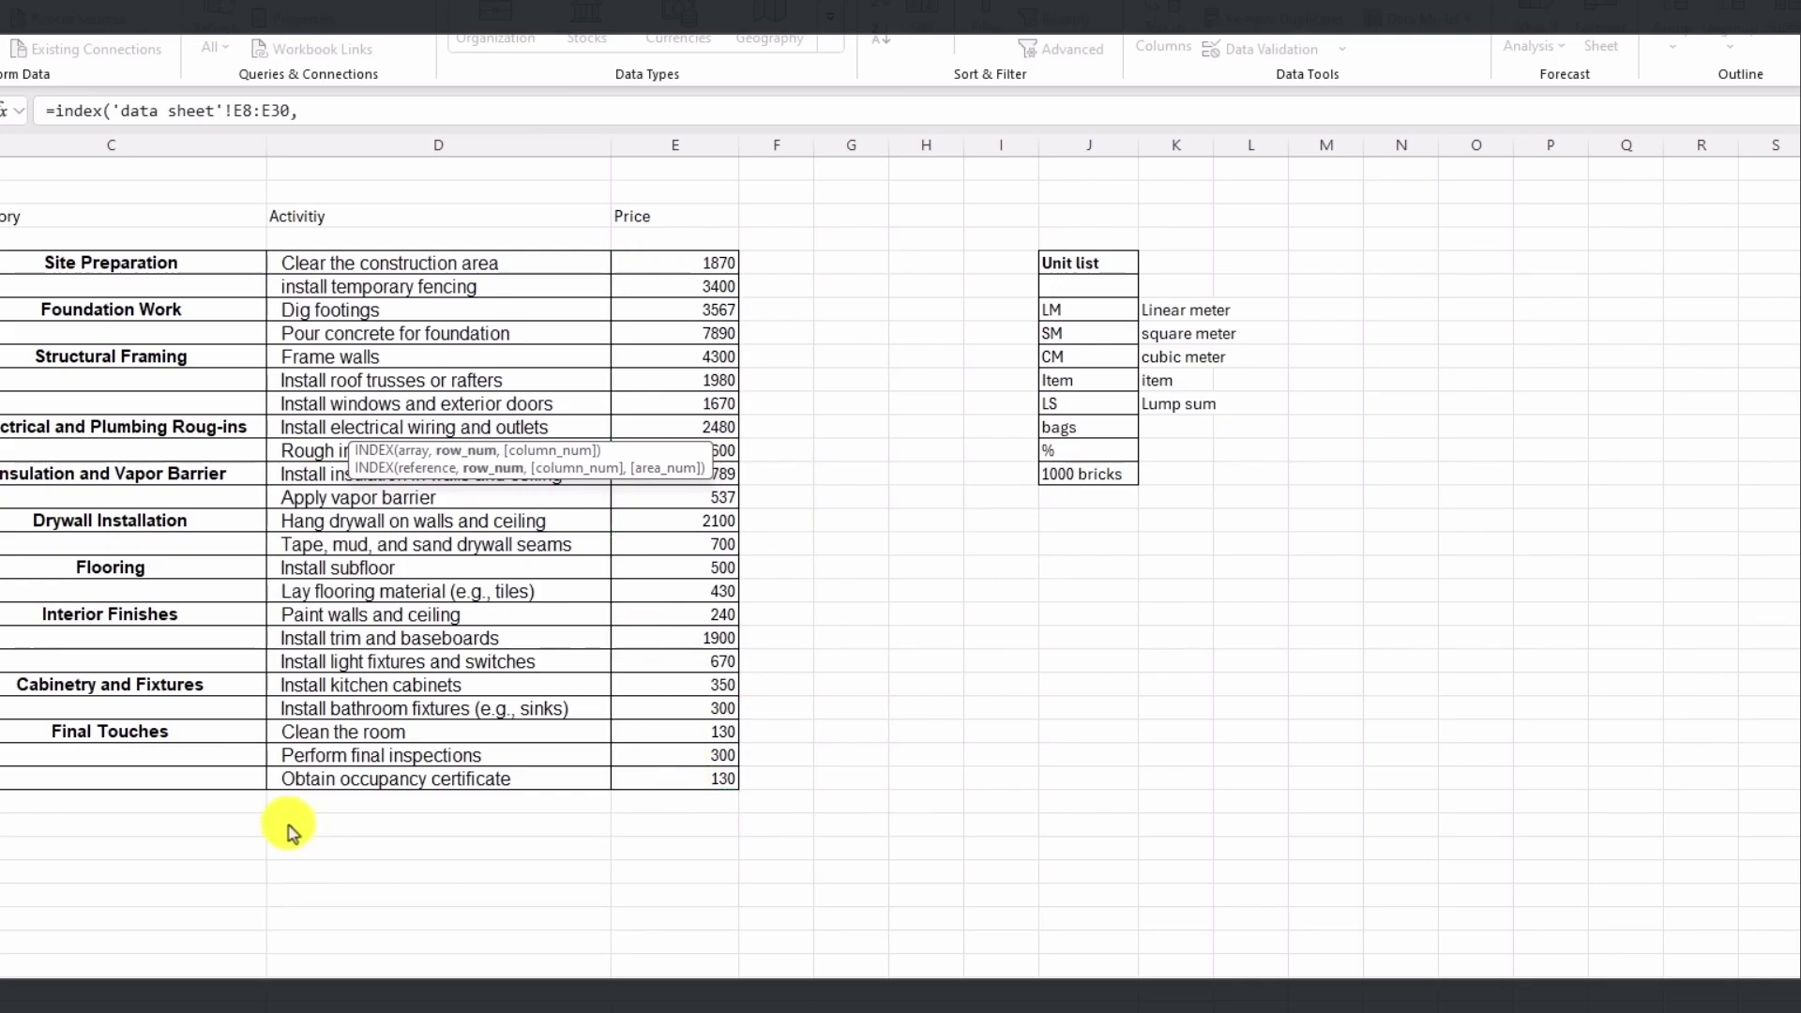
pyautogui.click(310, 110)
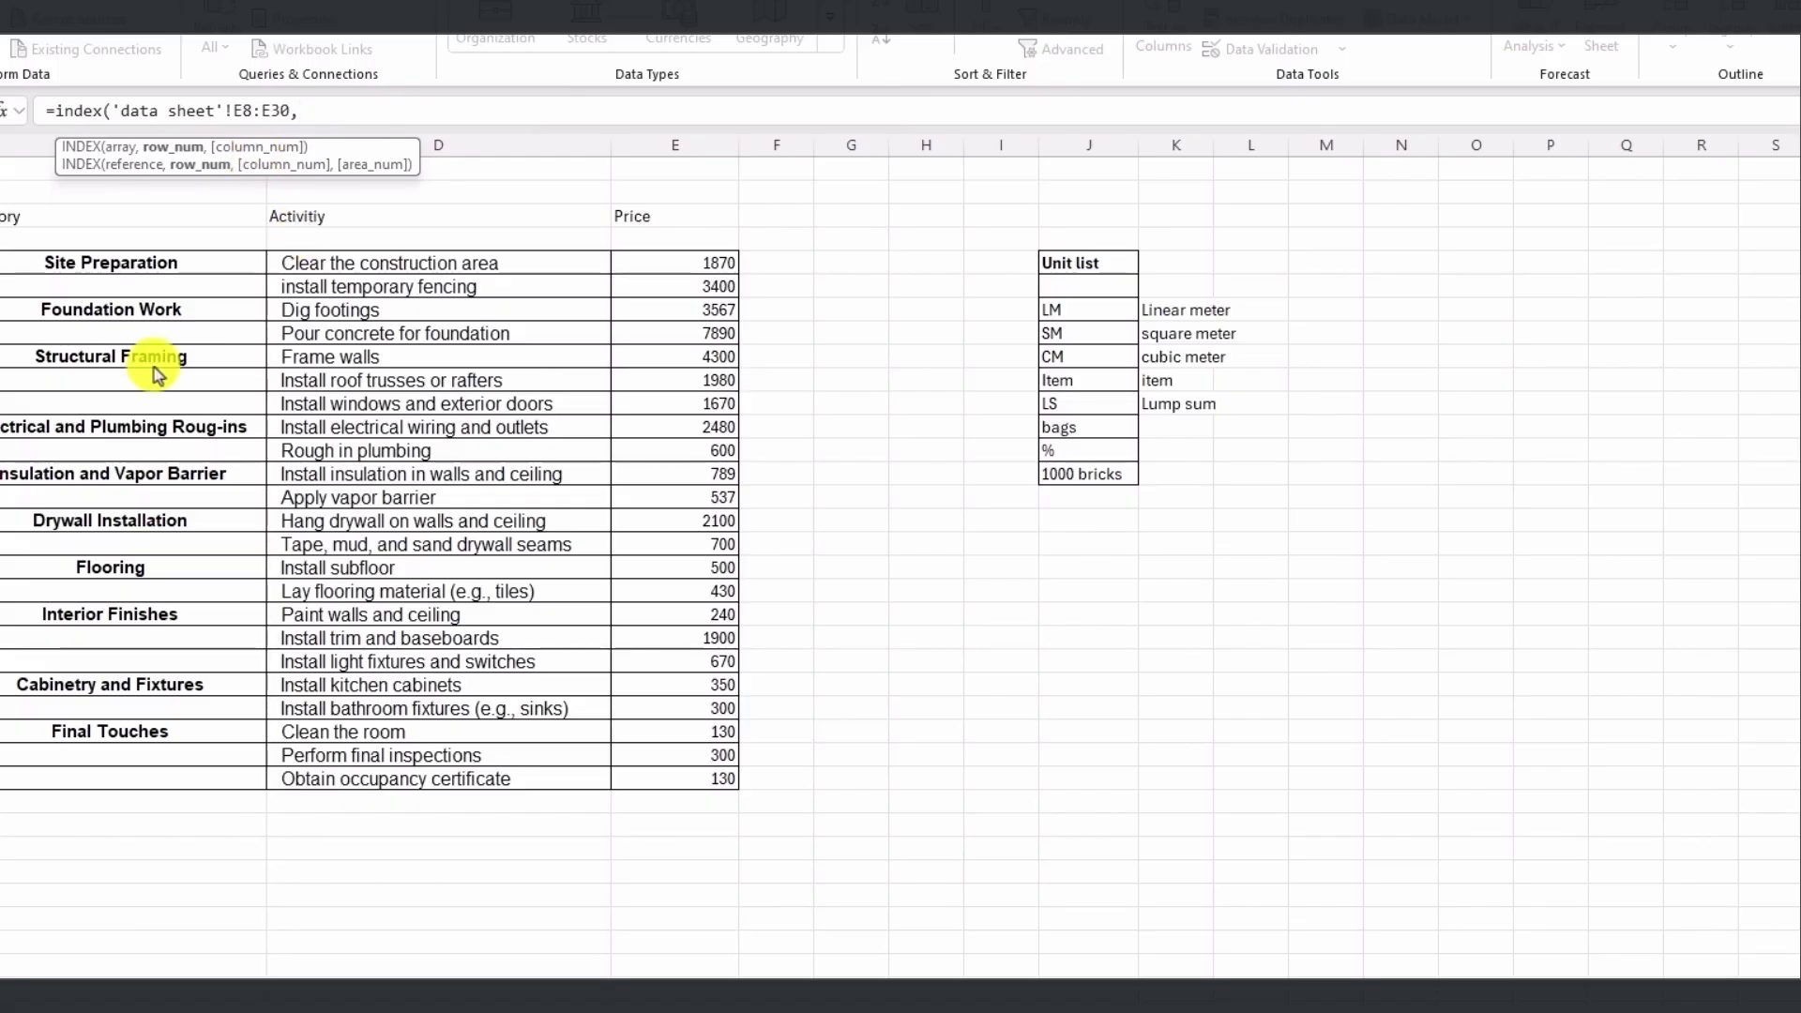
pyautogui.write('match(')
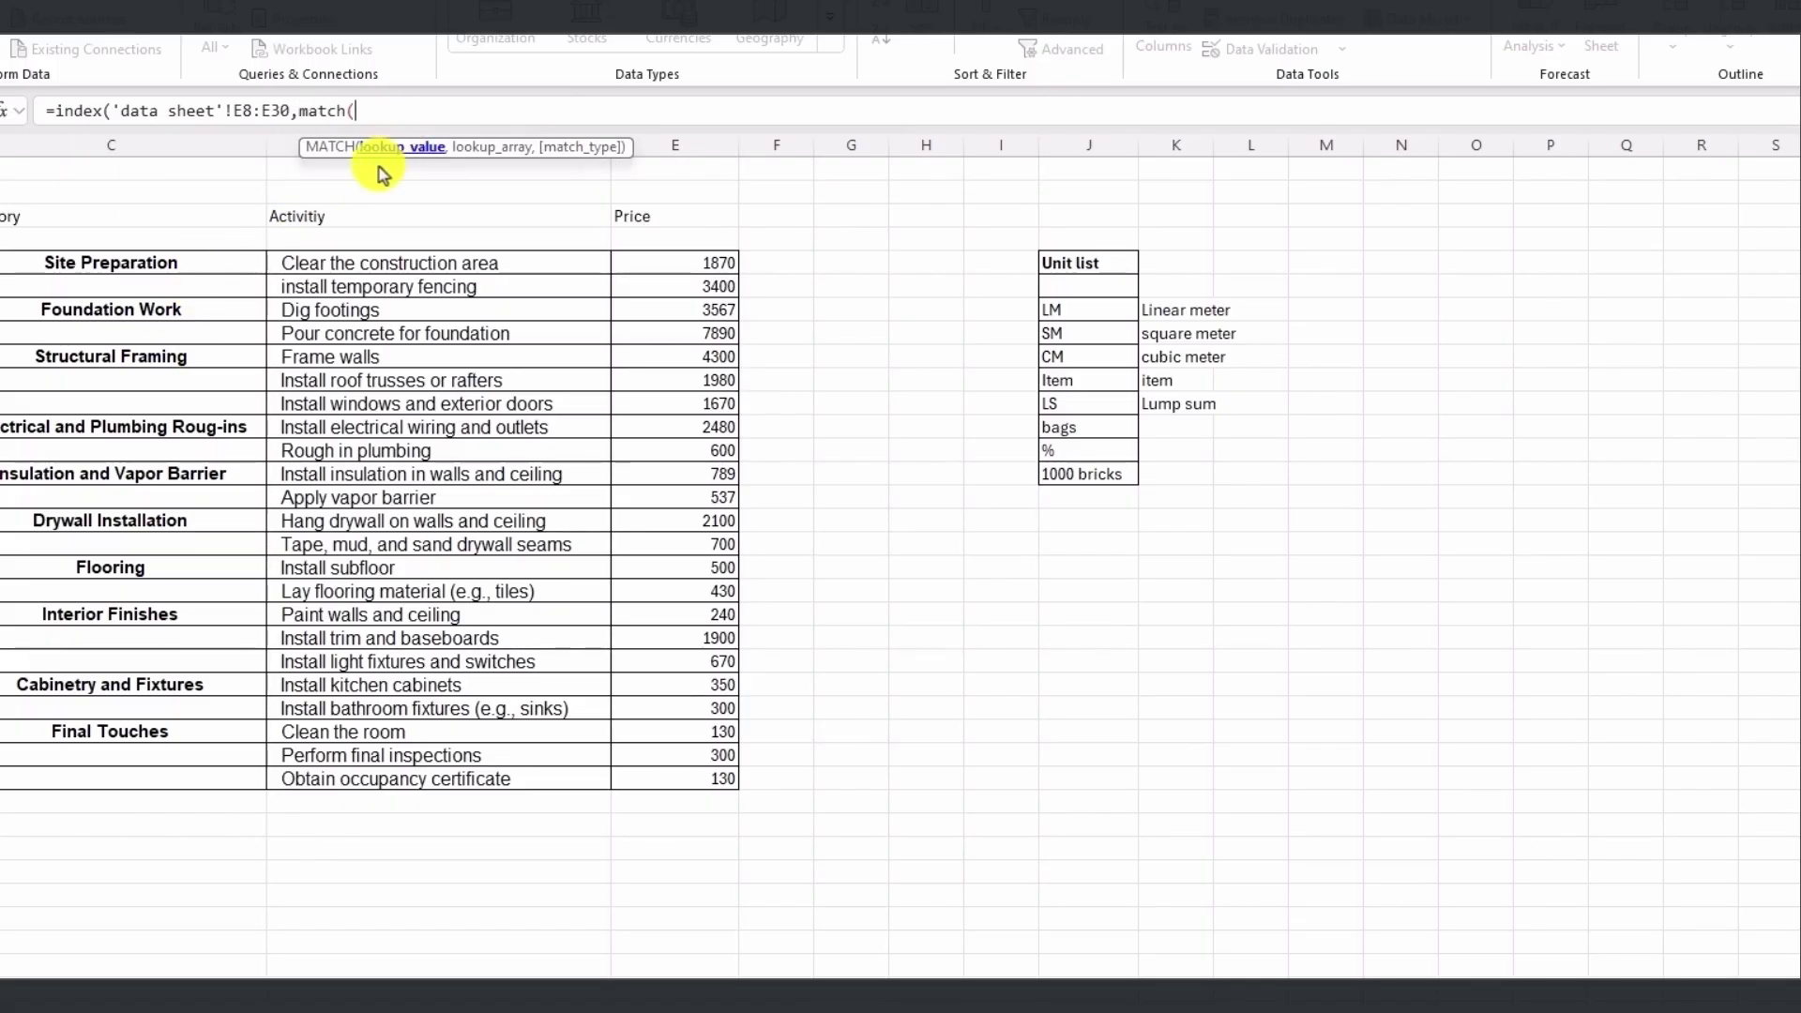
pyautogui.hotkey('ctrl', 'pageup')
pyautogui.click(244, 434)
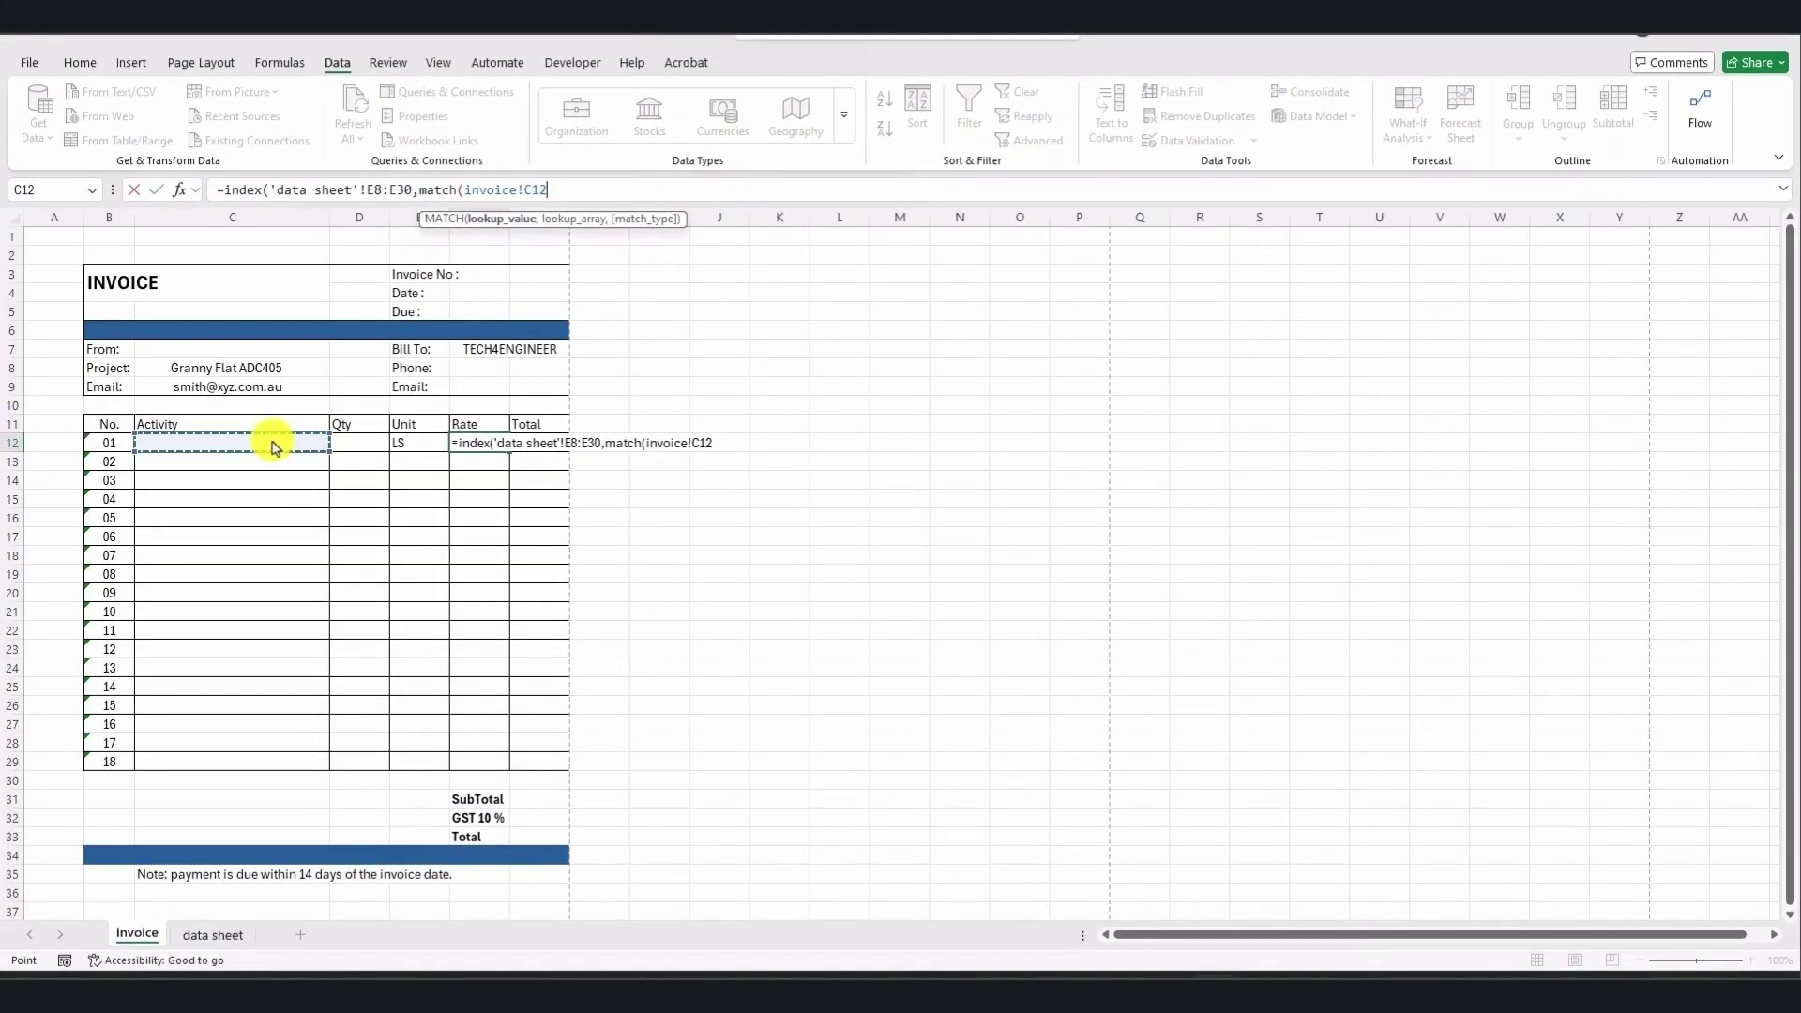
pyautogui.write(',')
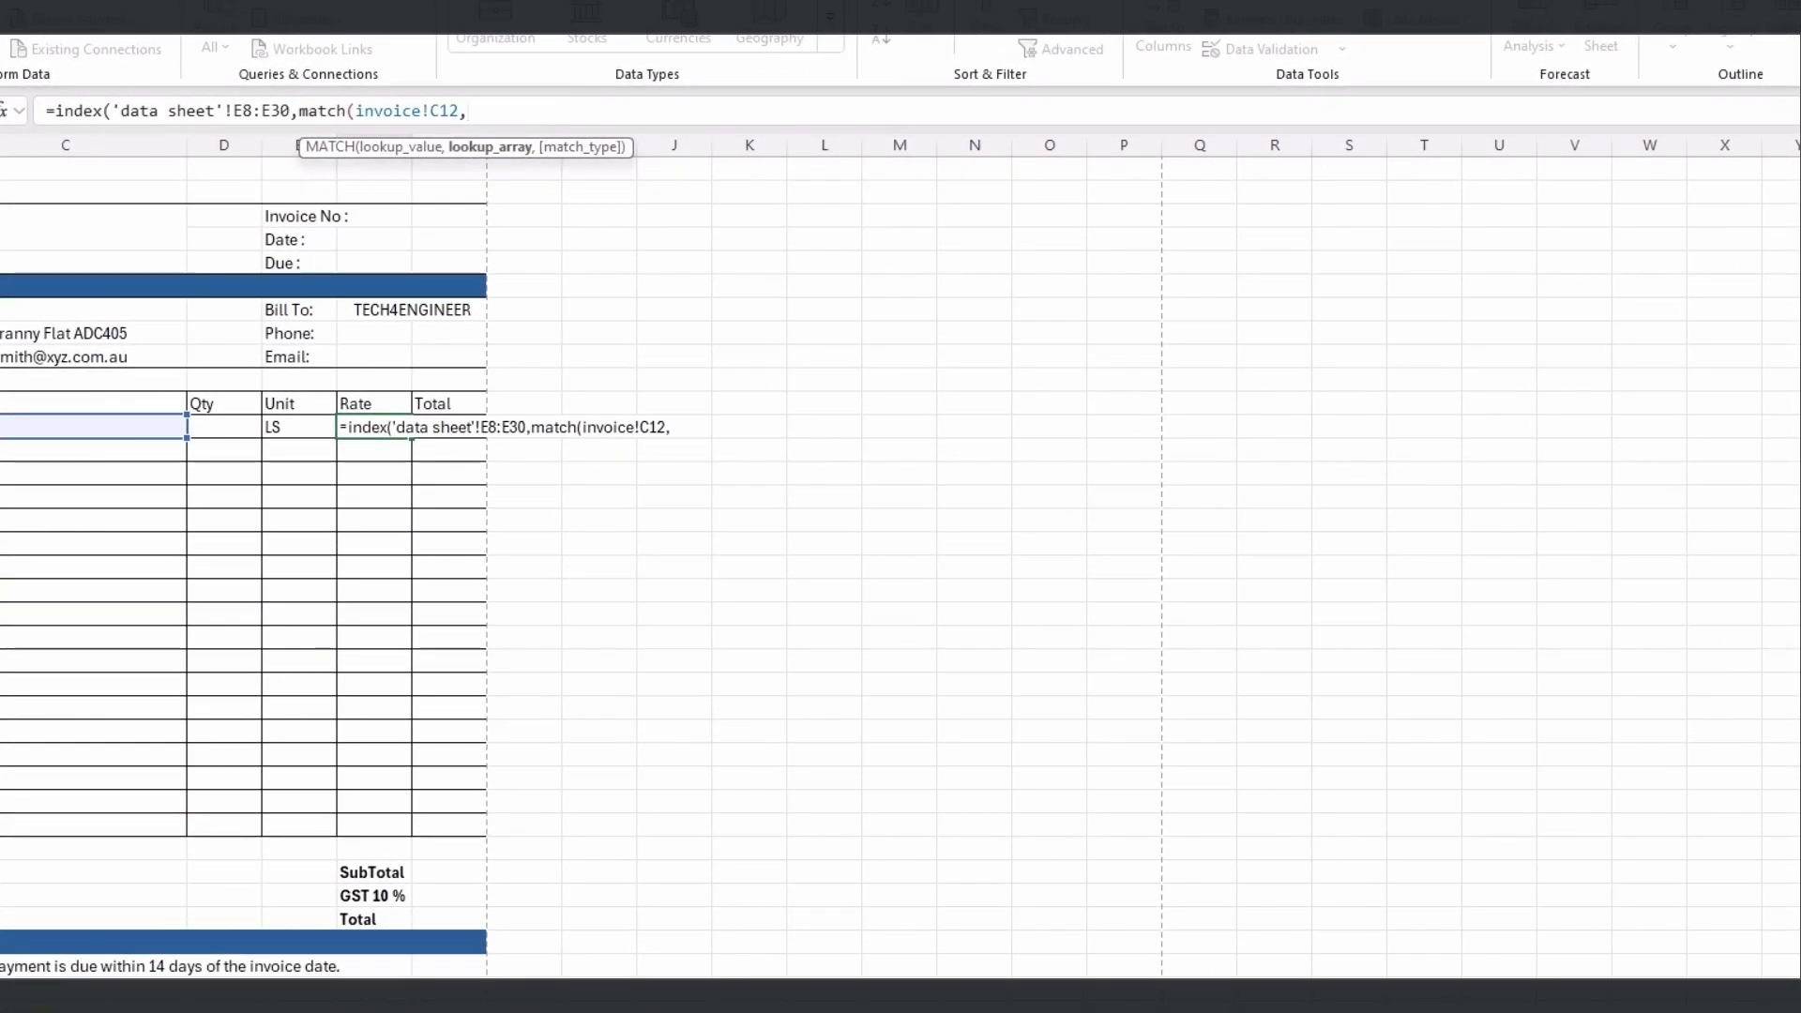
pyautogui.hotkey('ctrl', 'pagedown')
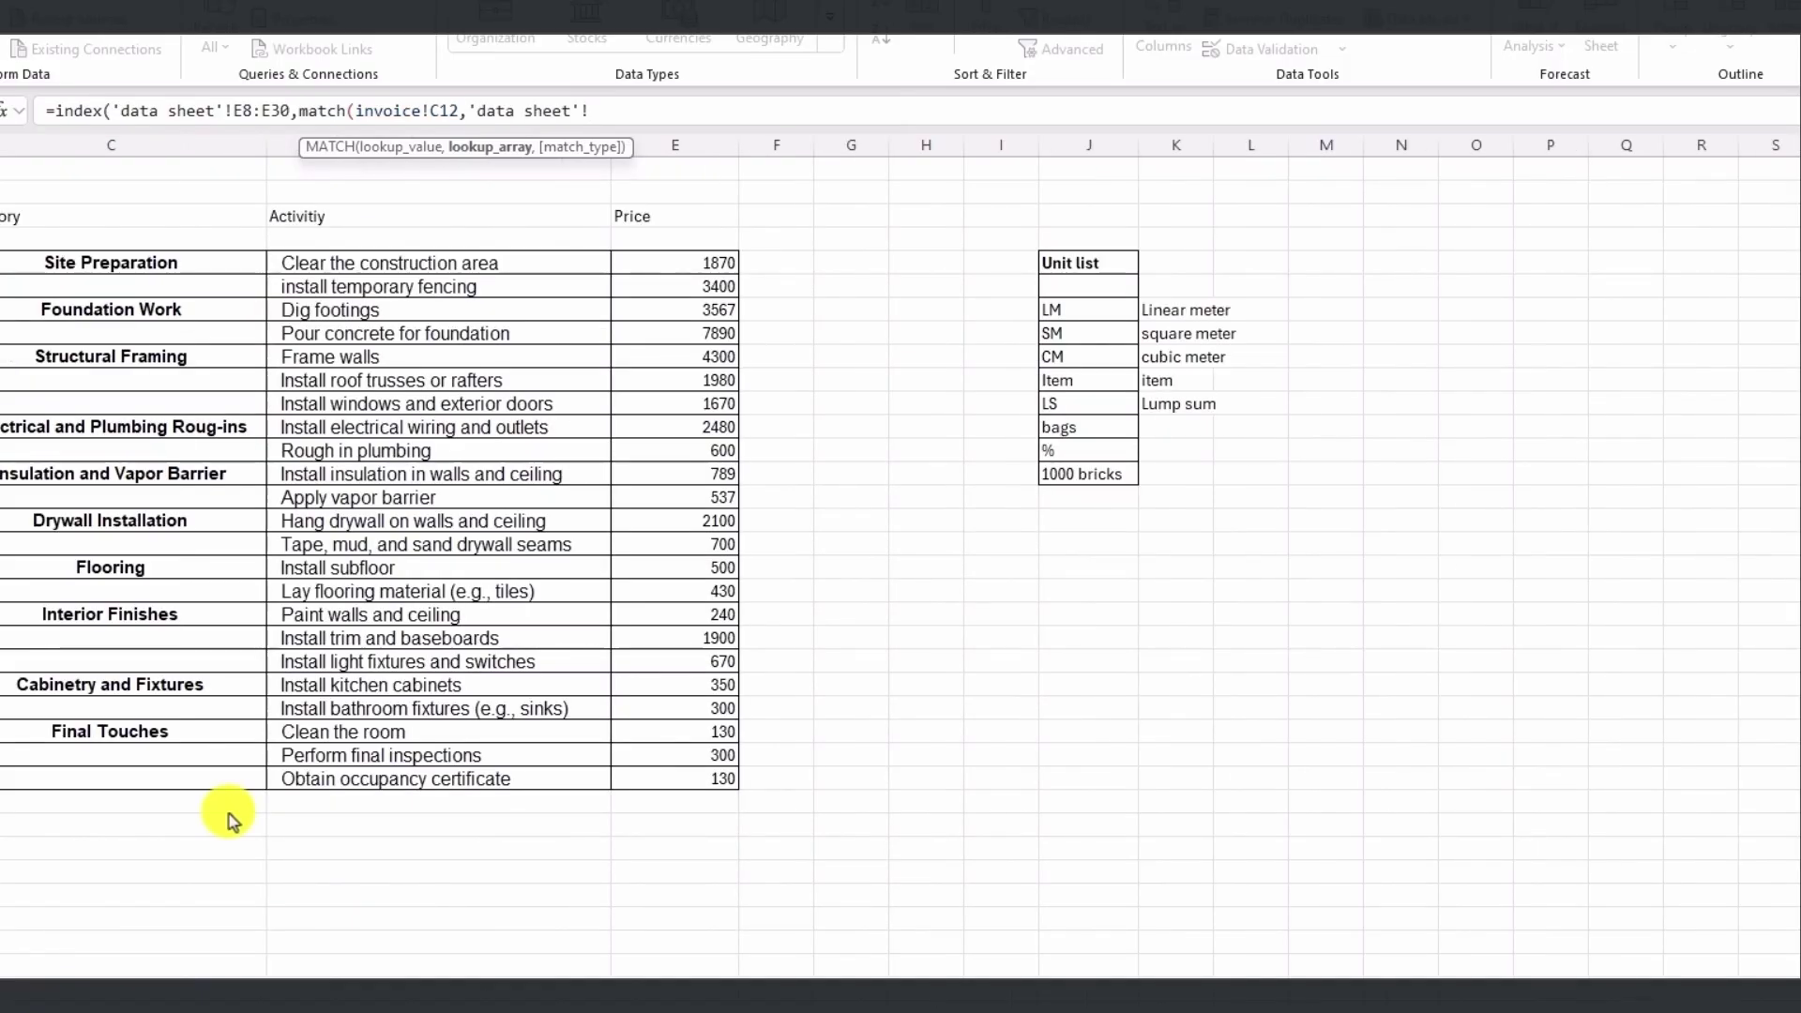
pyautogui.moveTo(380, 264); pyautogui.dragTo(475, 785)
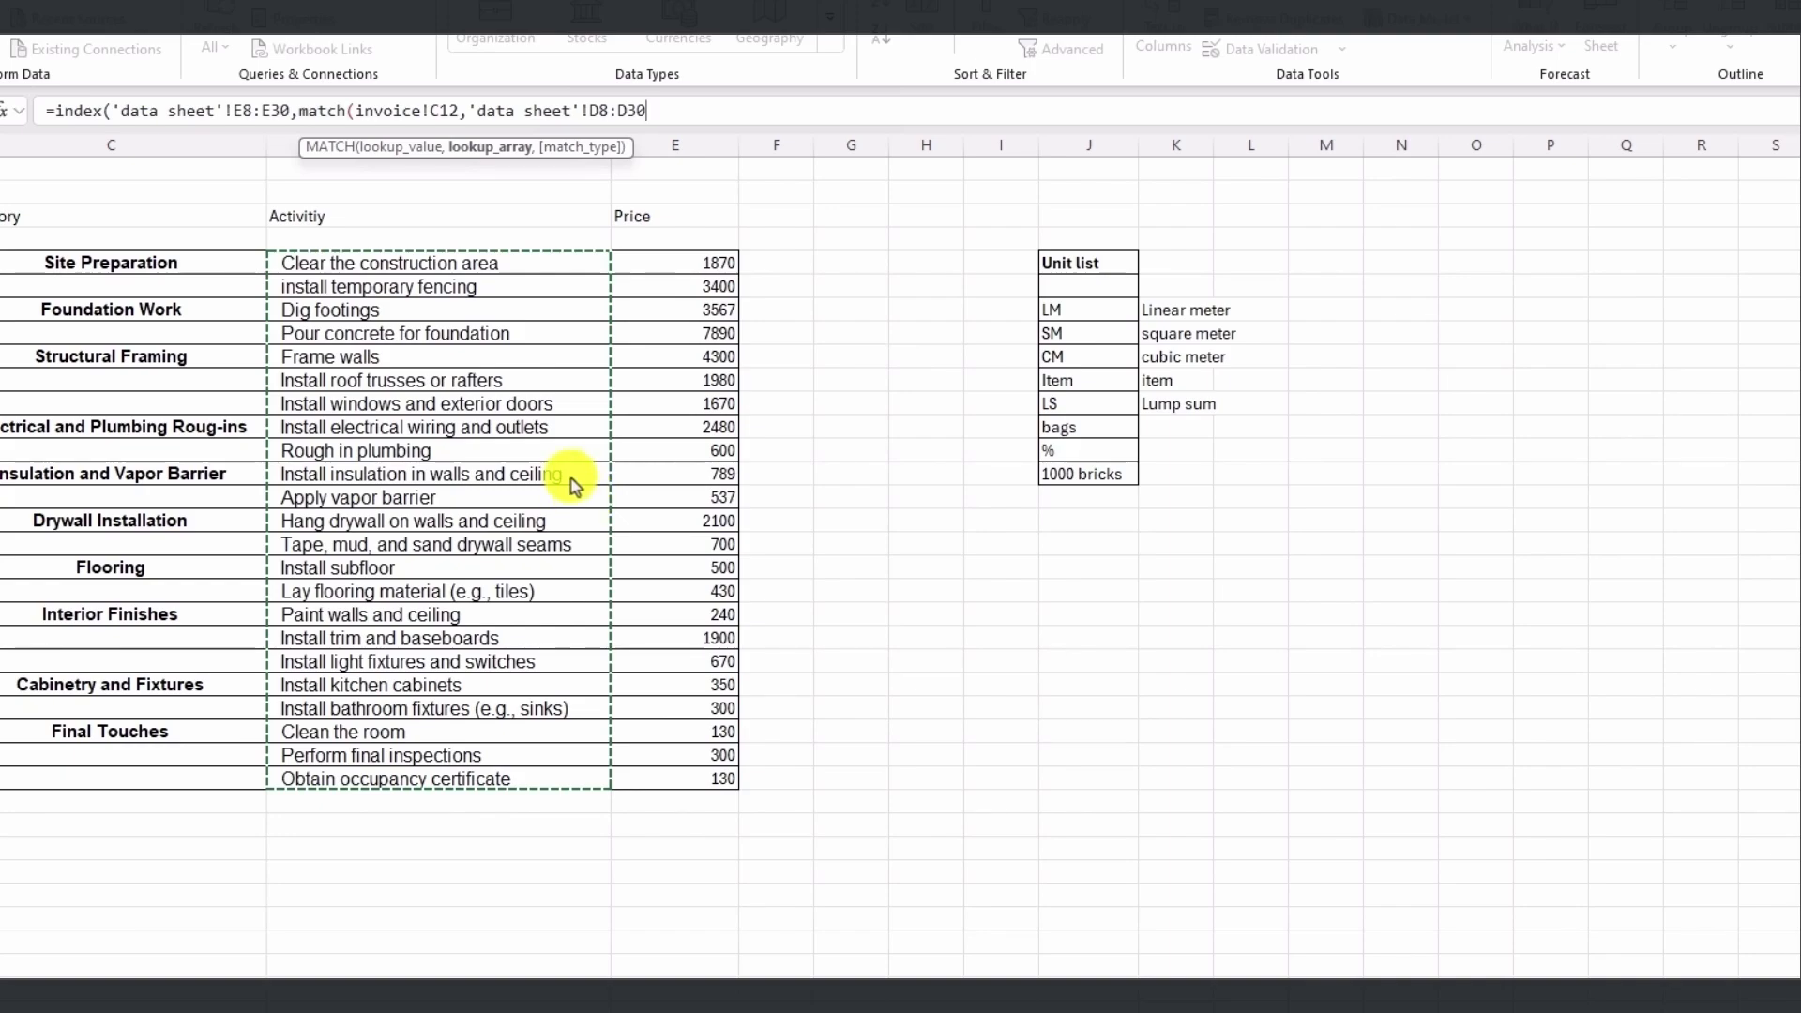
pyautogui.write(',')
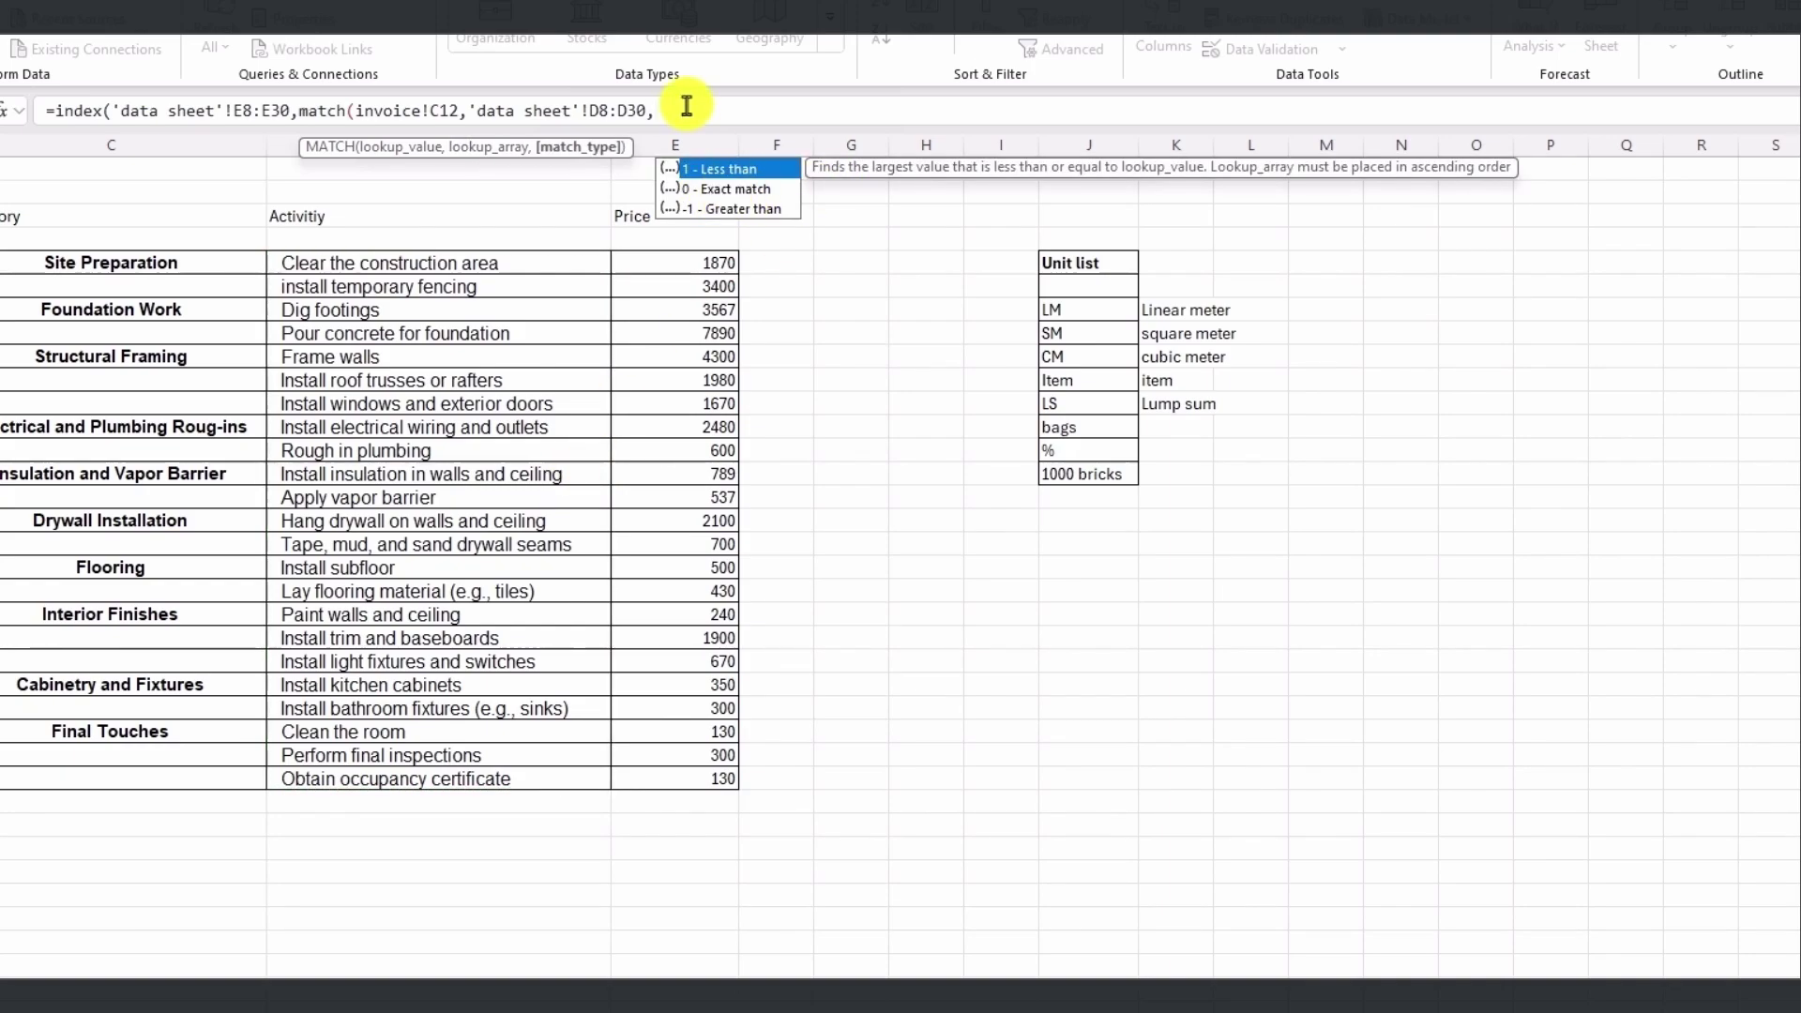
pyautogui.write('0)')
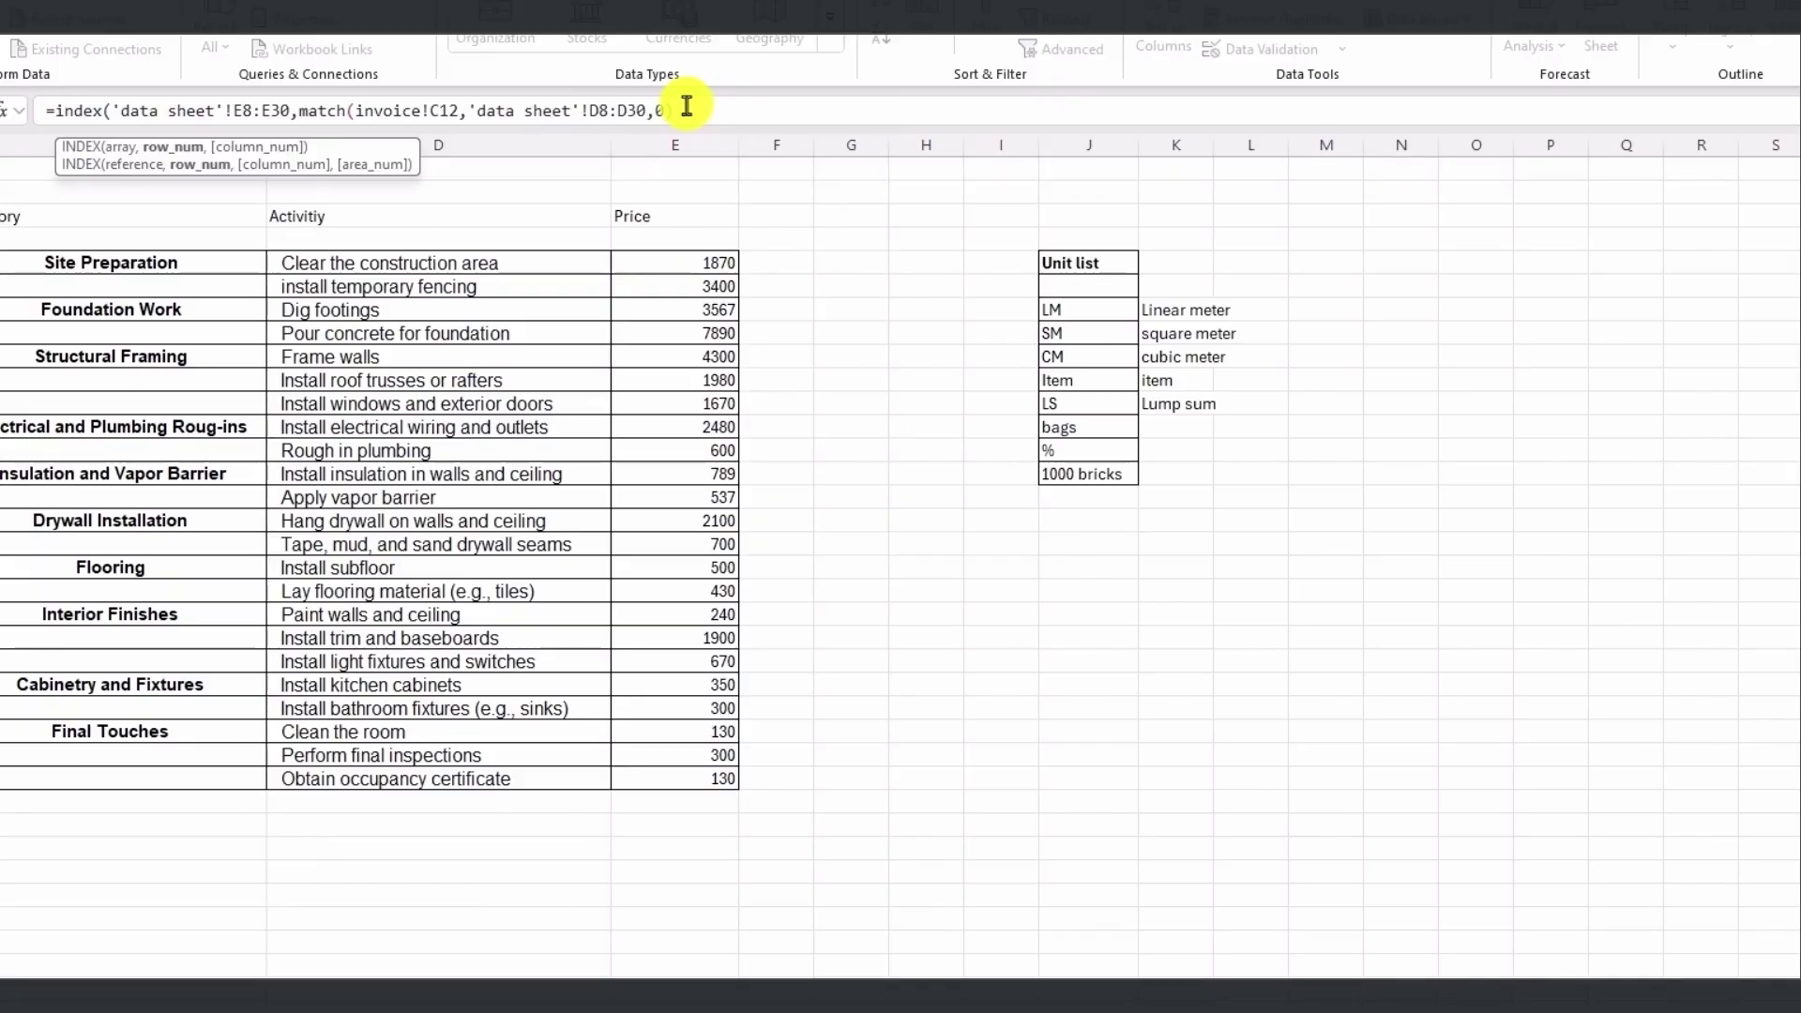
pyautogui.write(')')
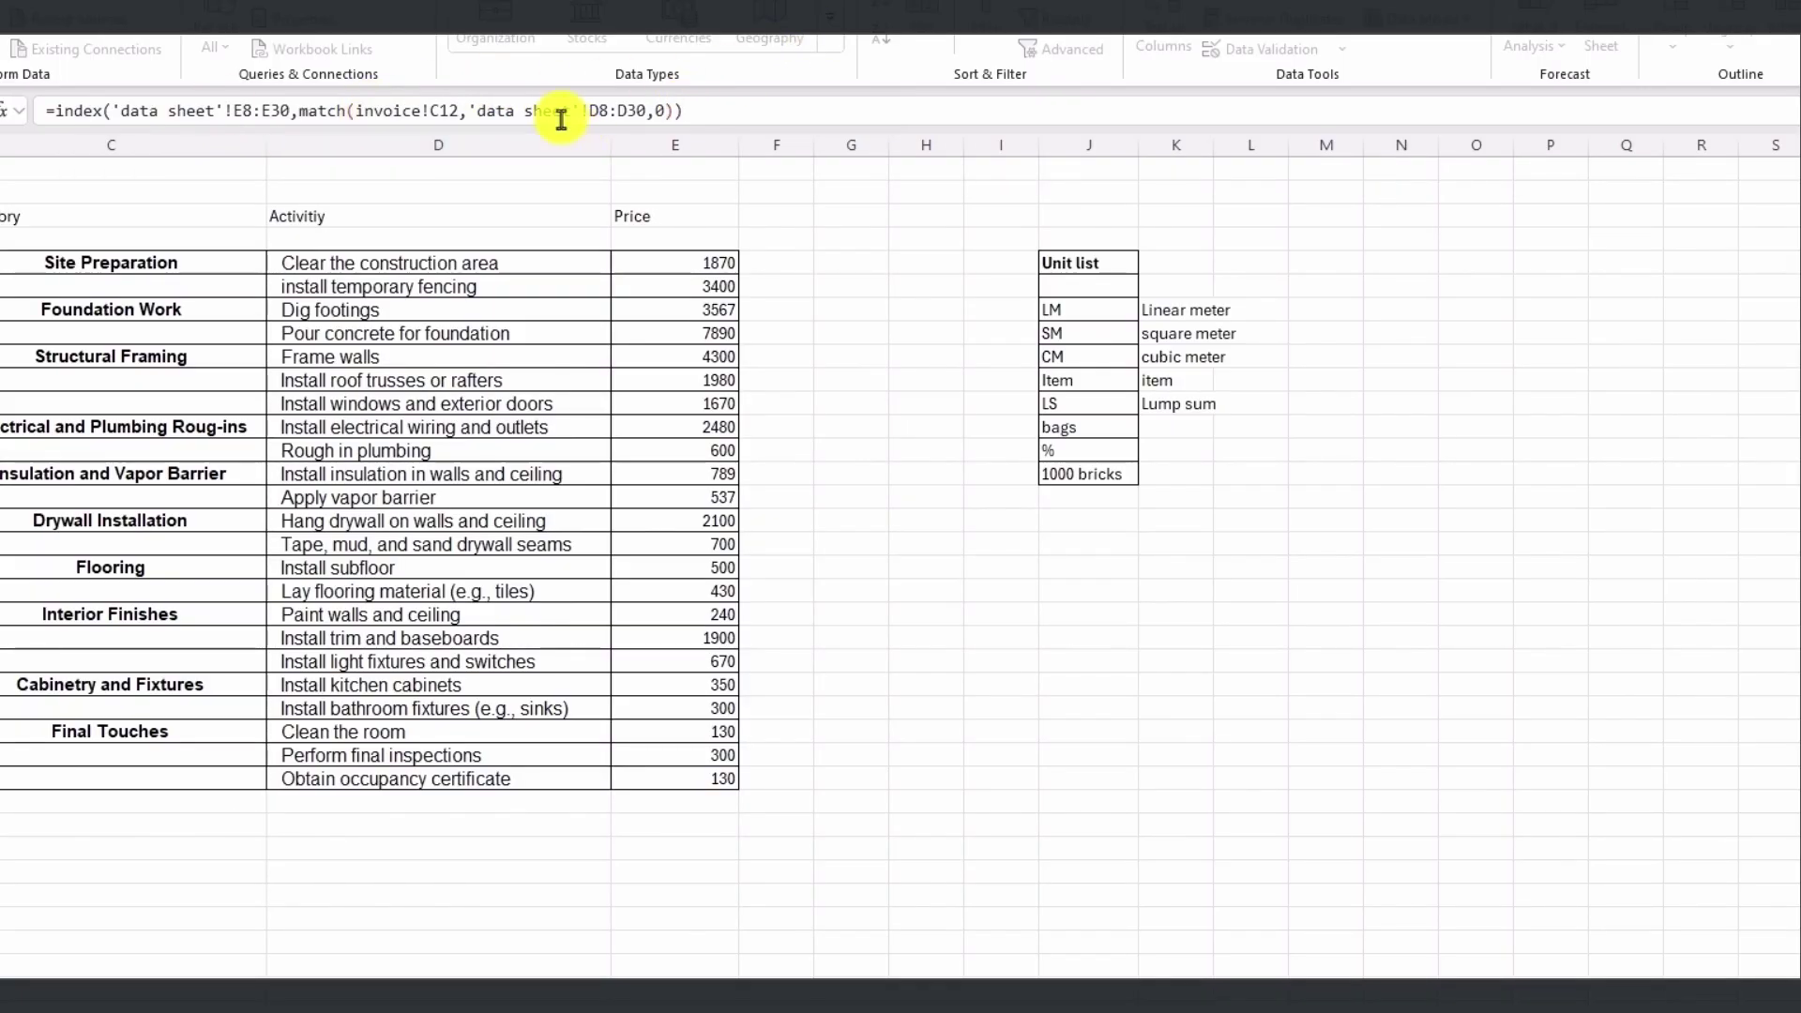
# - Lock both data sheet ranges as $D$8:$D$30 and $E$8:$E$30 with F4
pyautogui.click(524, 111)
pyautogui.moveTo(470, 111); pyautogui.dragTo(649, 112)
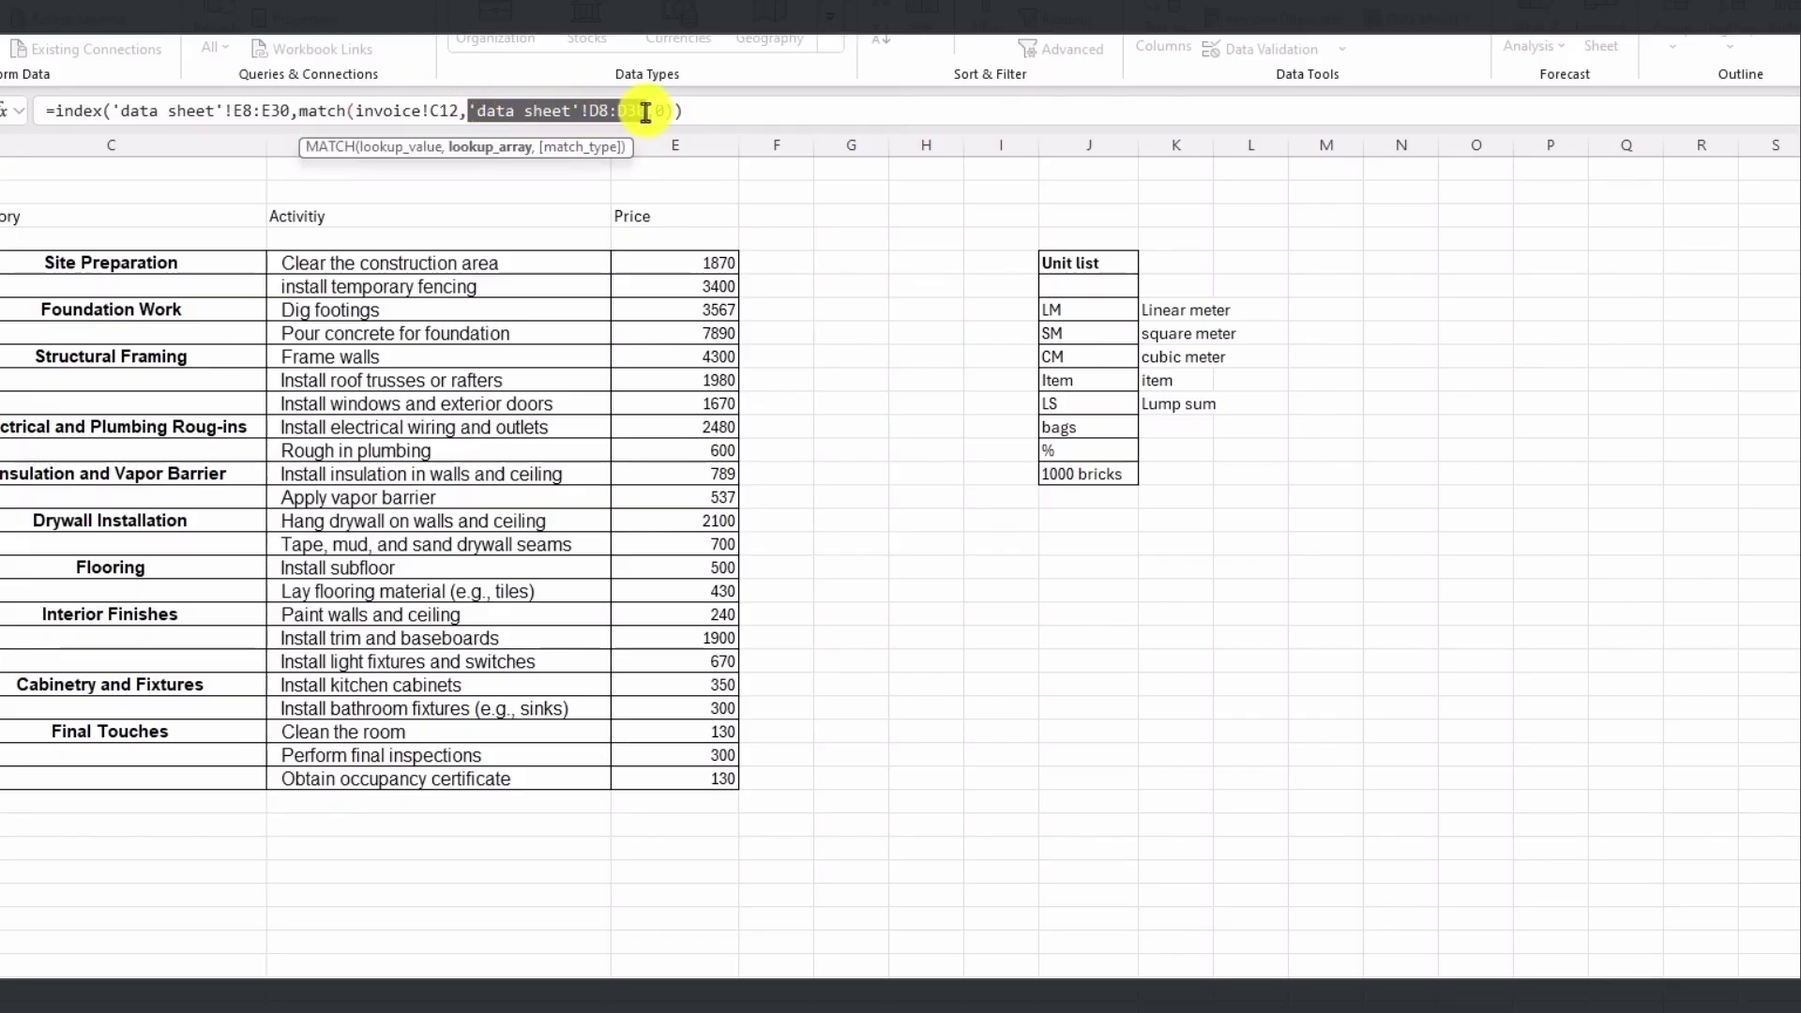
pyautogui.press('F4')
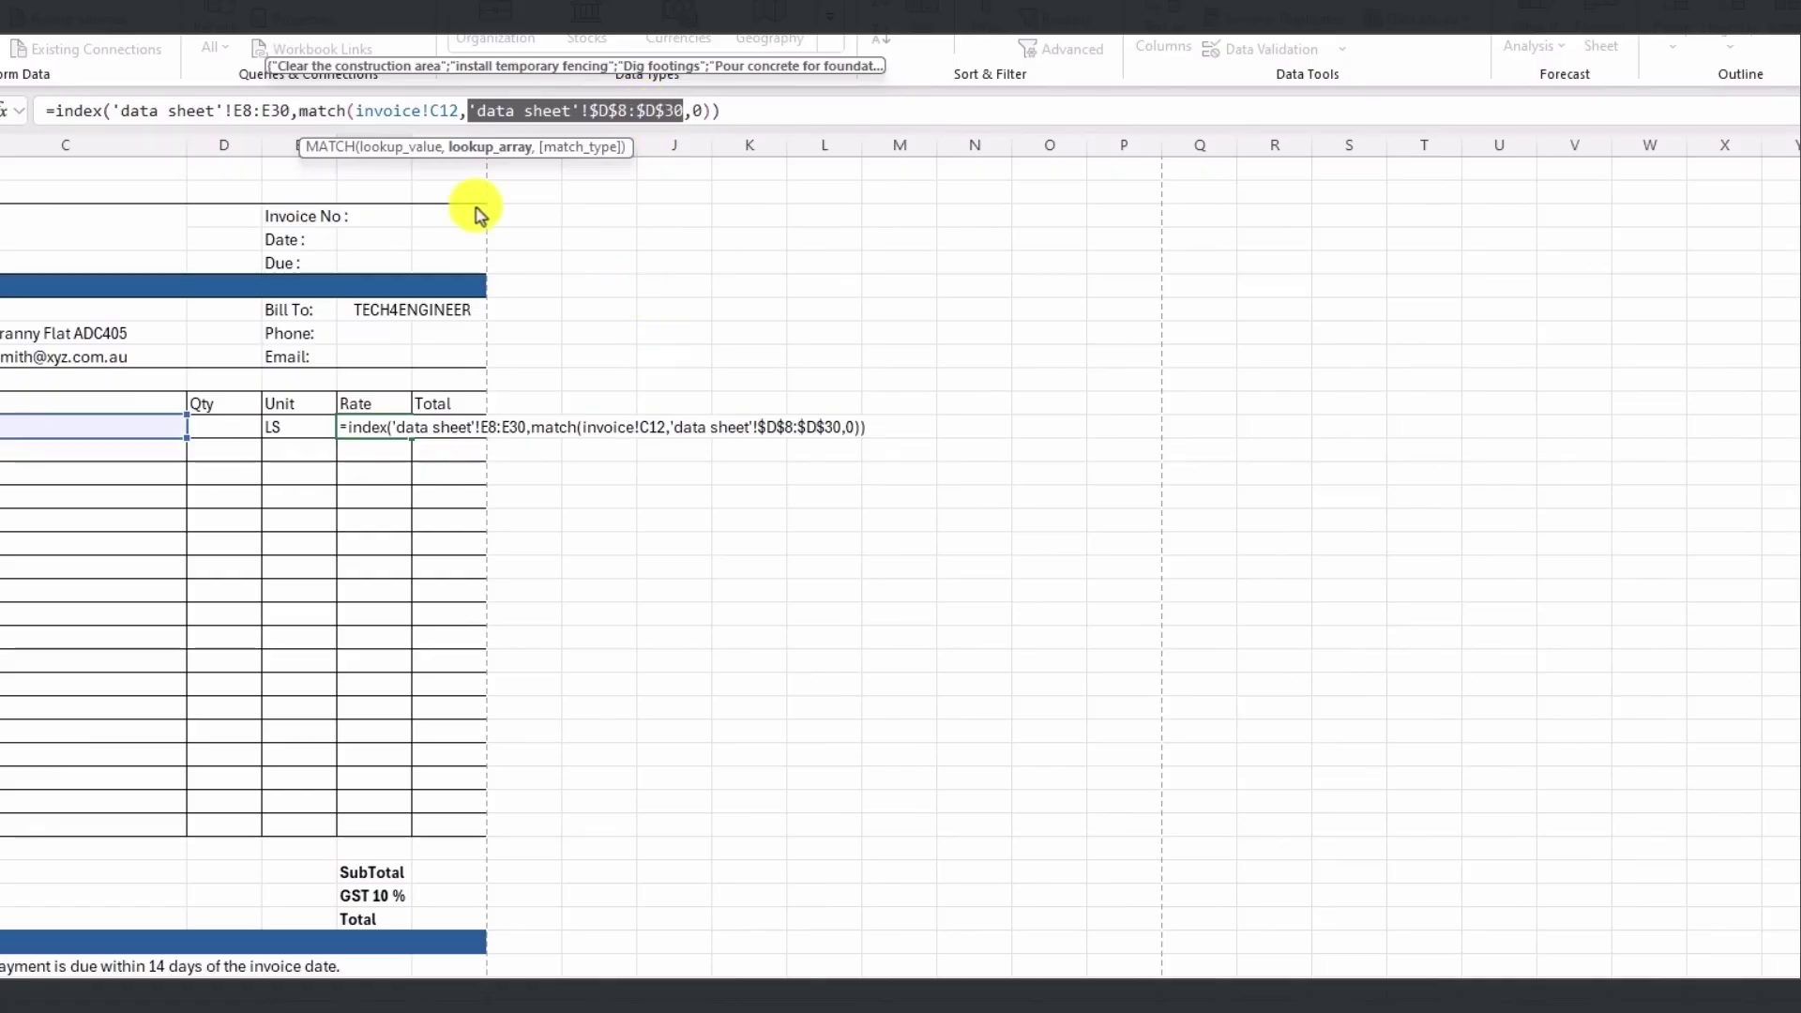
pyautogui.click(149, 108)
pyautogui.moveTo(124, 112); pyautogui.dragTo(289, 113)
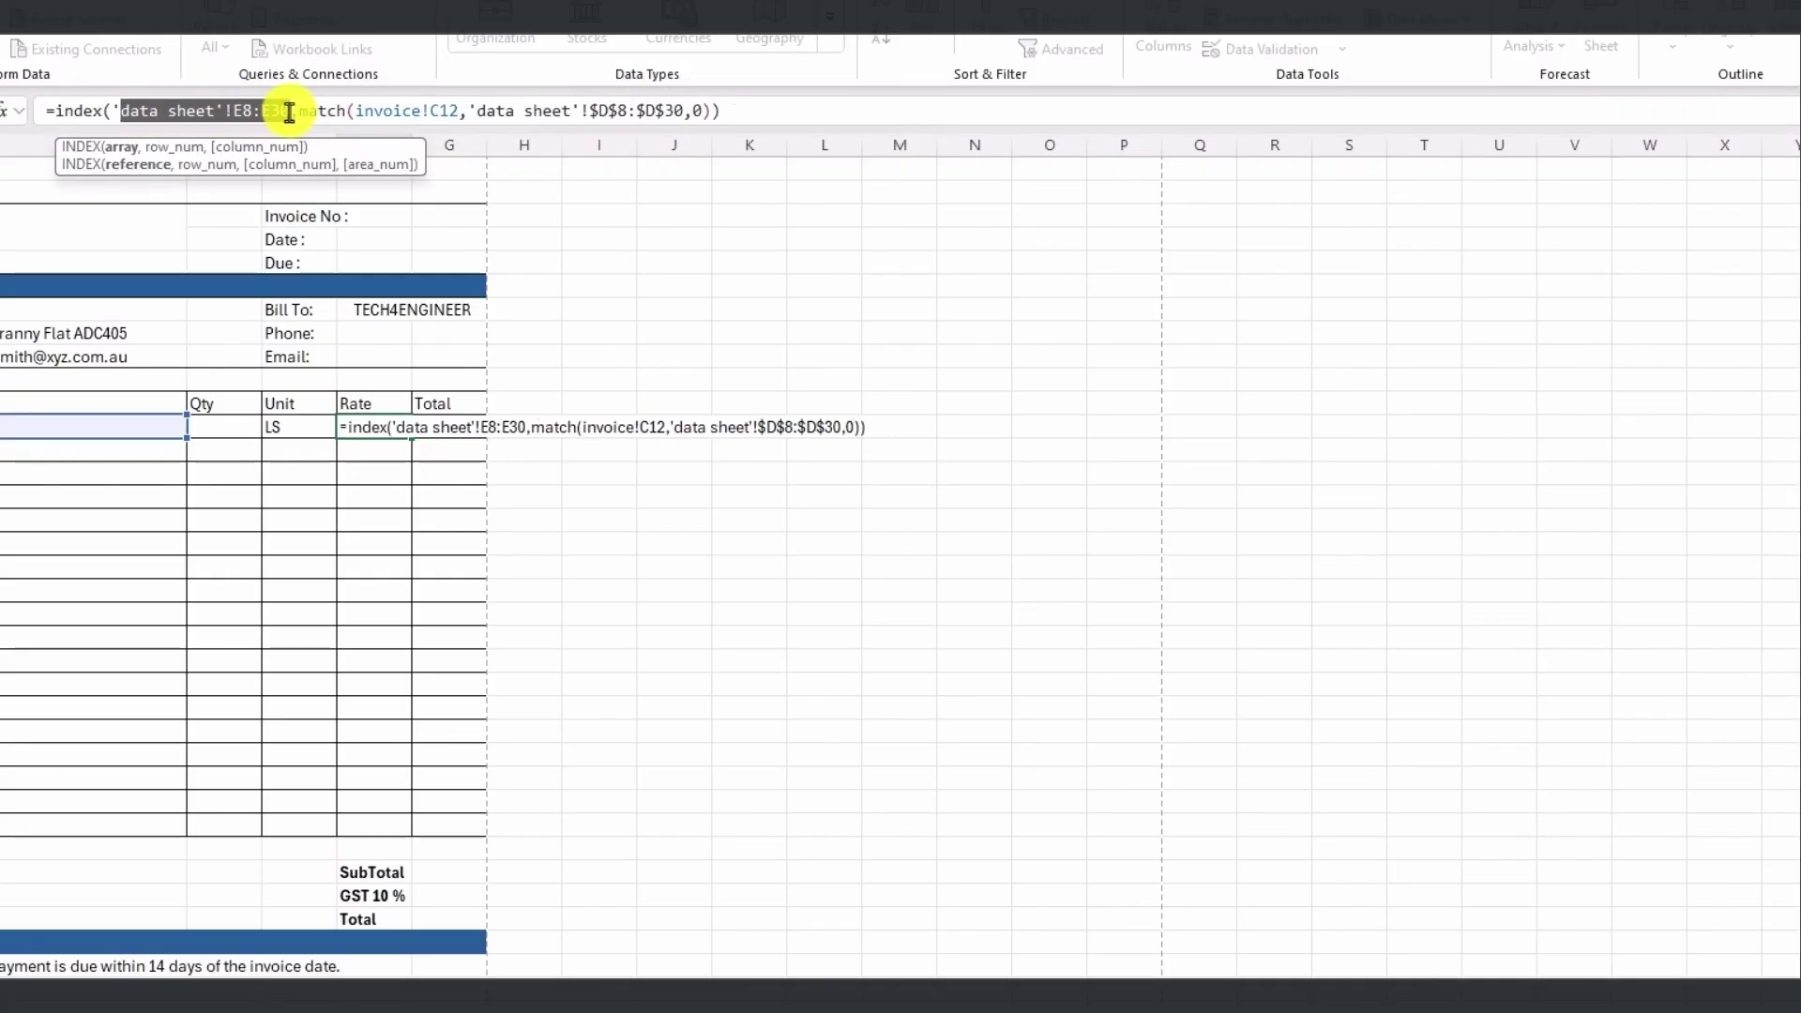
pyautogui.press('F4')
pyautogui.click(769, 109)
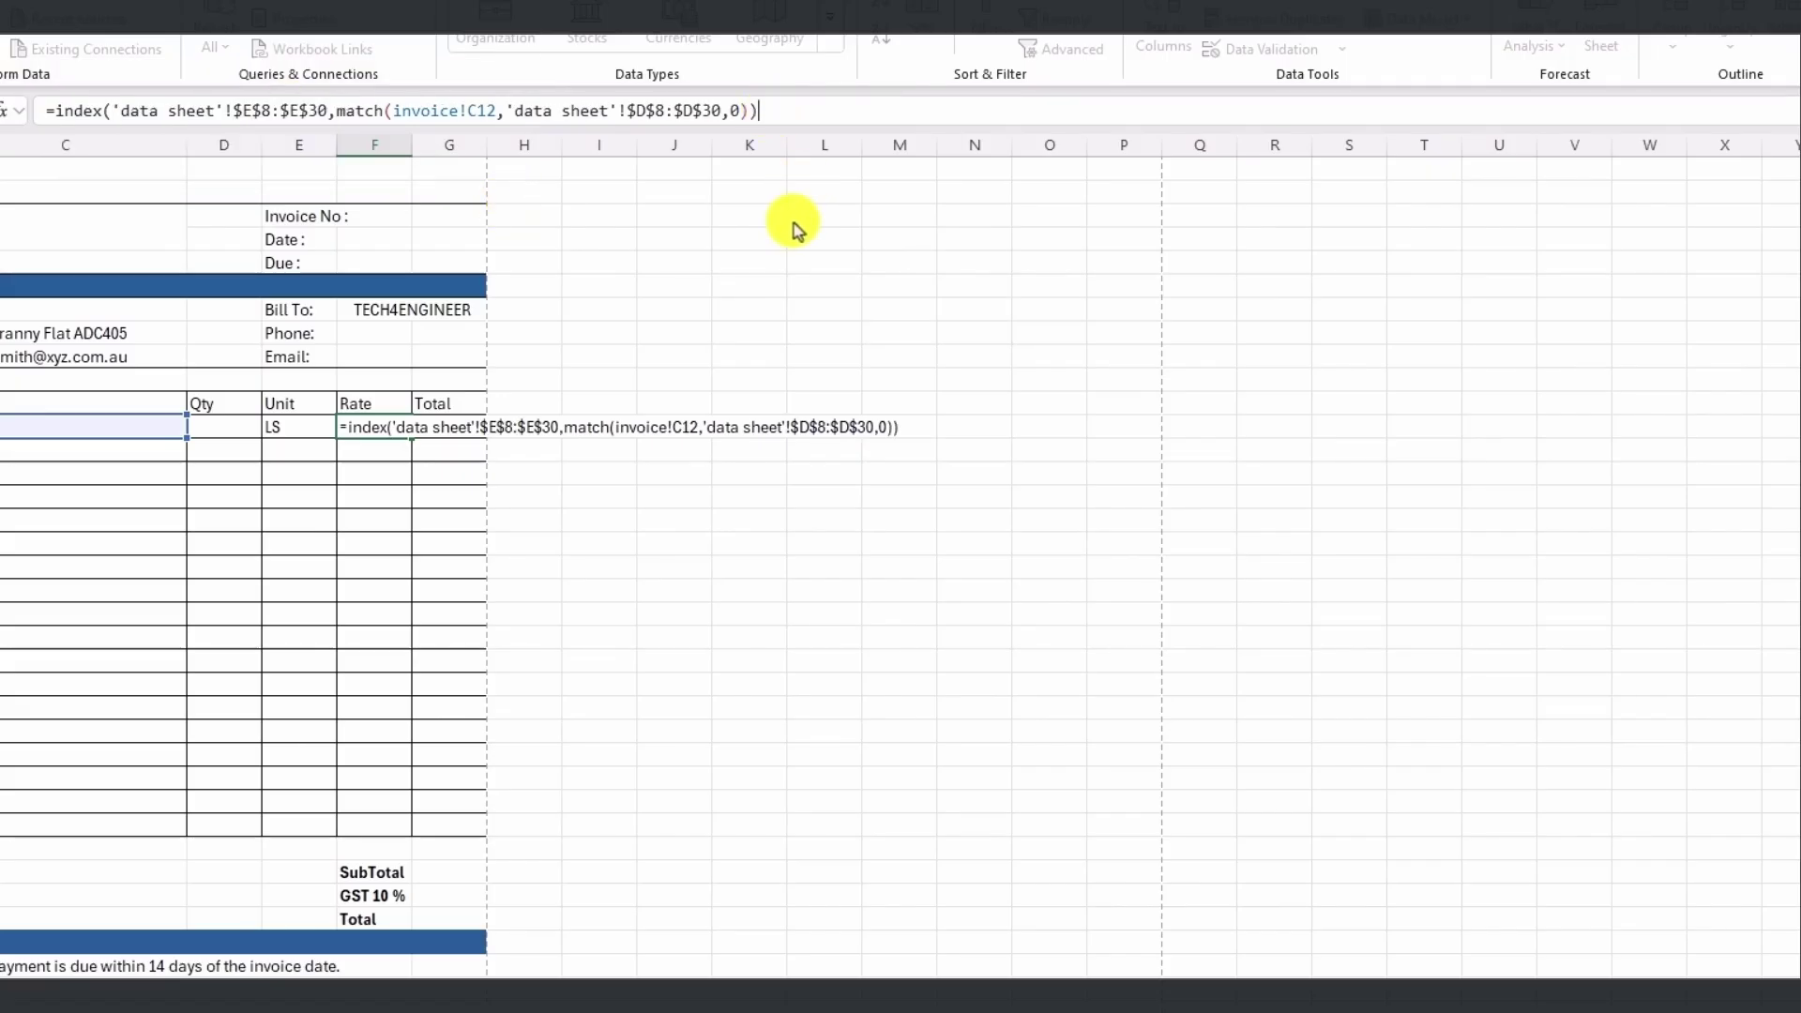
# - Commit the F12 price lookup and test it with install temporary fencing, then Frame walls, in C12
pyautogui.press('Return')
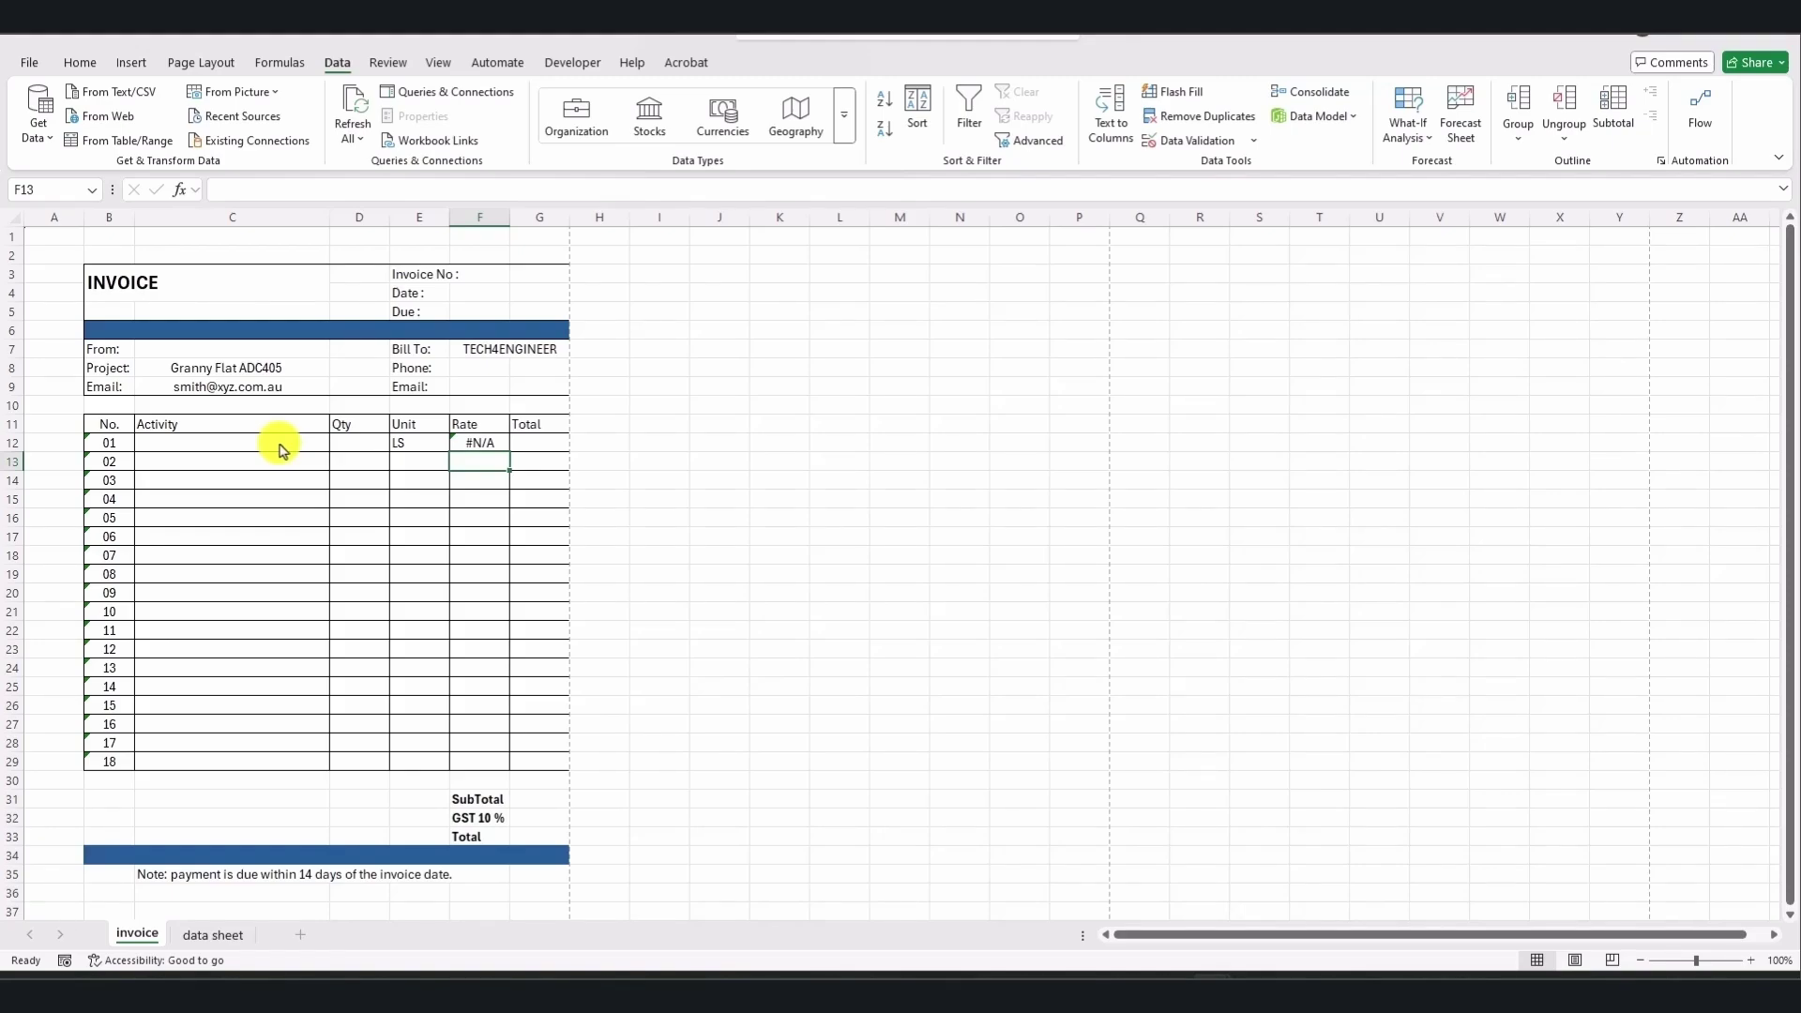
pyautogui.click(282, 450)
pyautogui.click(339, 443)
pyautogui.click(300, 481)
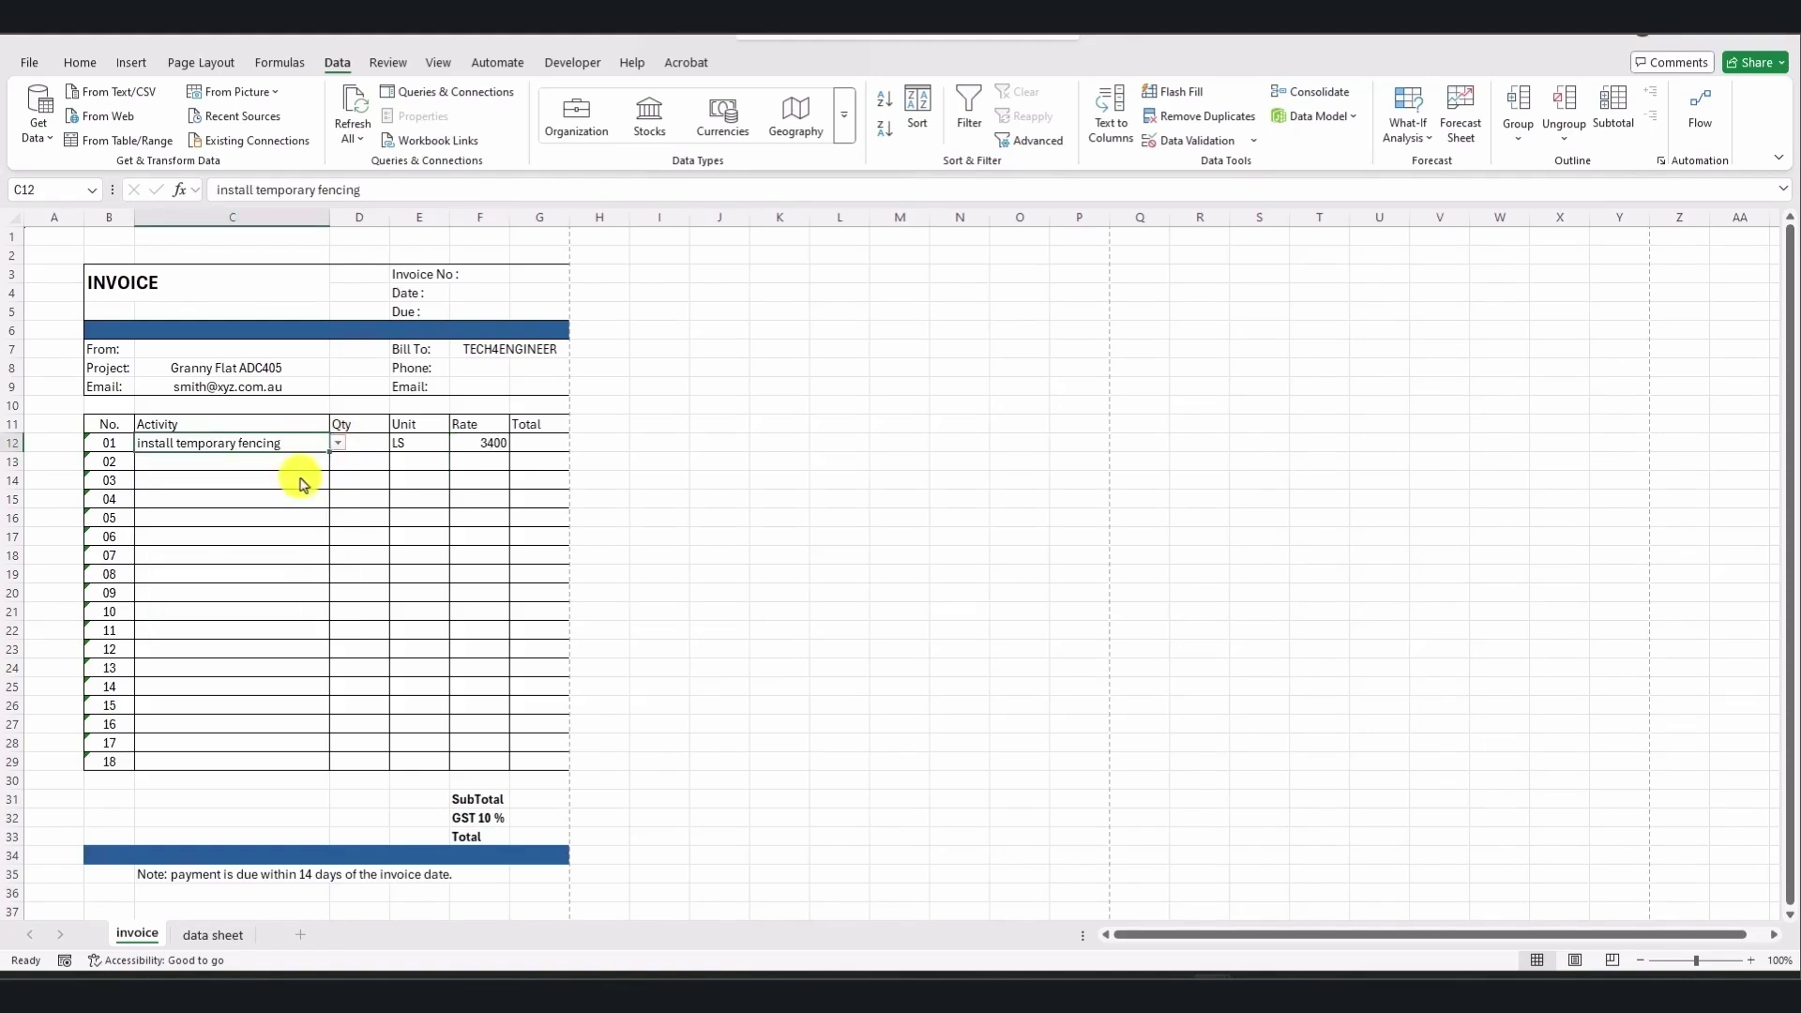
pyautogui.click(338, 445)
pyautogui.click(272, 526)
# - Try Install windows, Rough in plumbing and Apply vapor barrier, ending on Perform final inspections (rate 300)
pyautogui.click(338, 445)
pyautogui.click(259, 560)
pyautogui.click(338, 444)
pyautogui.click(281, 589)
pyautogui.click(339, 444)
pyautogui.click(234, 621)
pyautogui.click(338, 445)
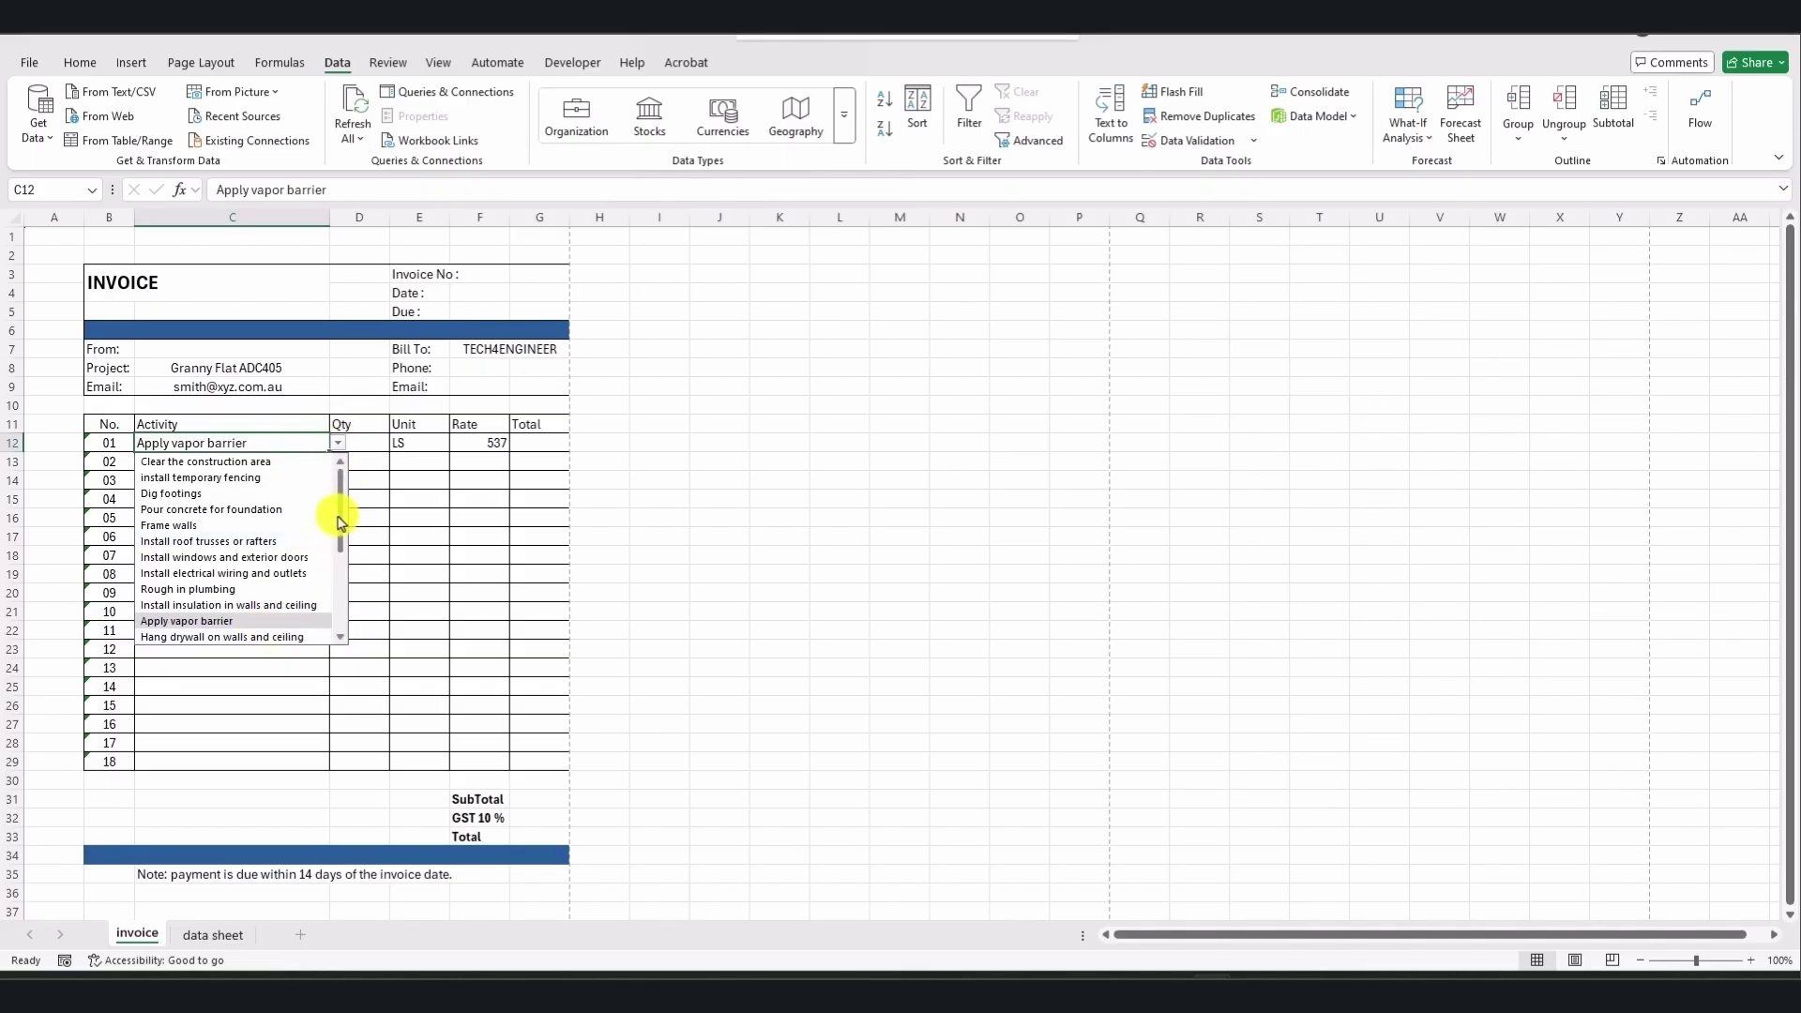
pyautogui.scroll(-3, 341, 503)
pyautogui.click(290, 623)
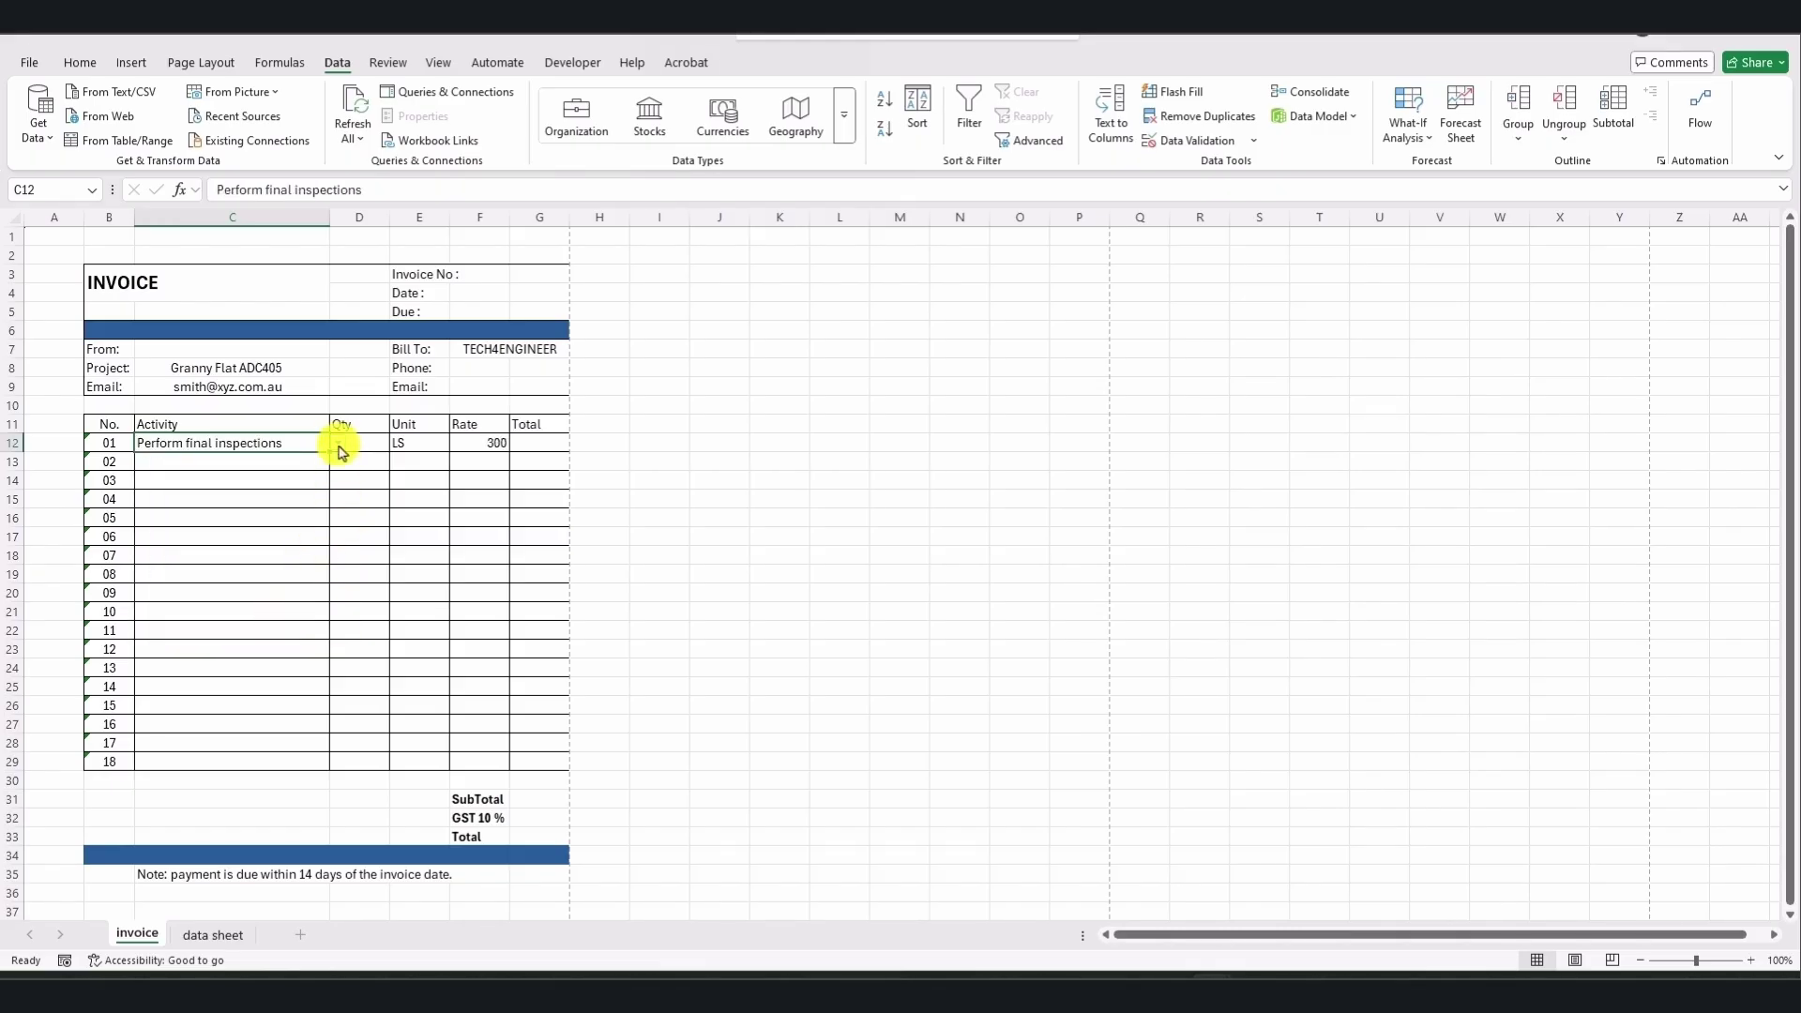
# - Copy the F12 rate formula to F29, then wrap F12's lookup in IFERROR(...,"")
pyautogui.click(478, 444)
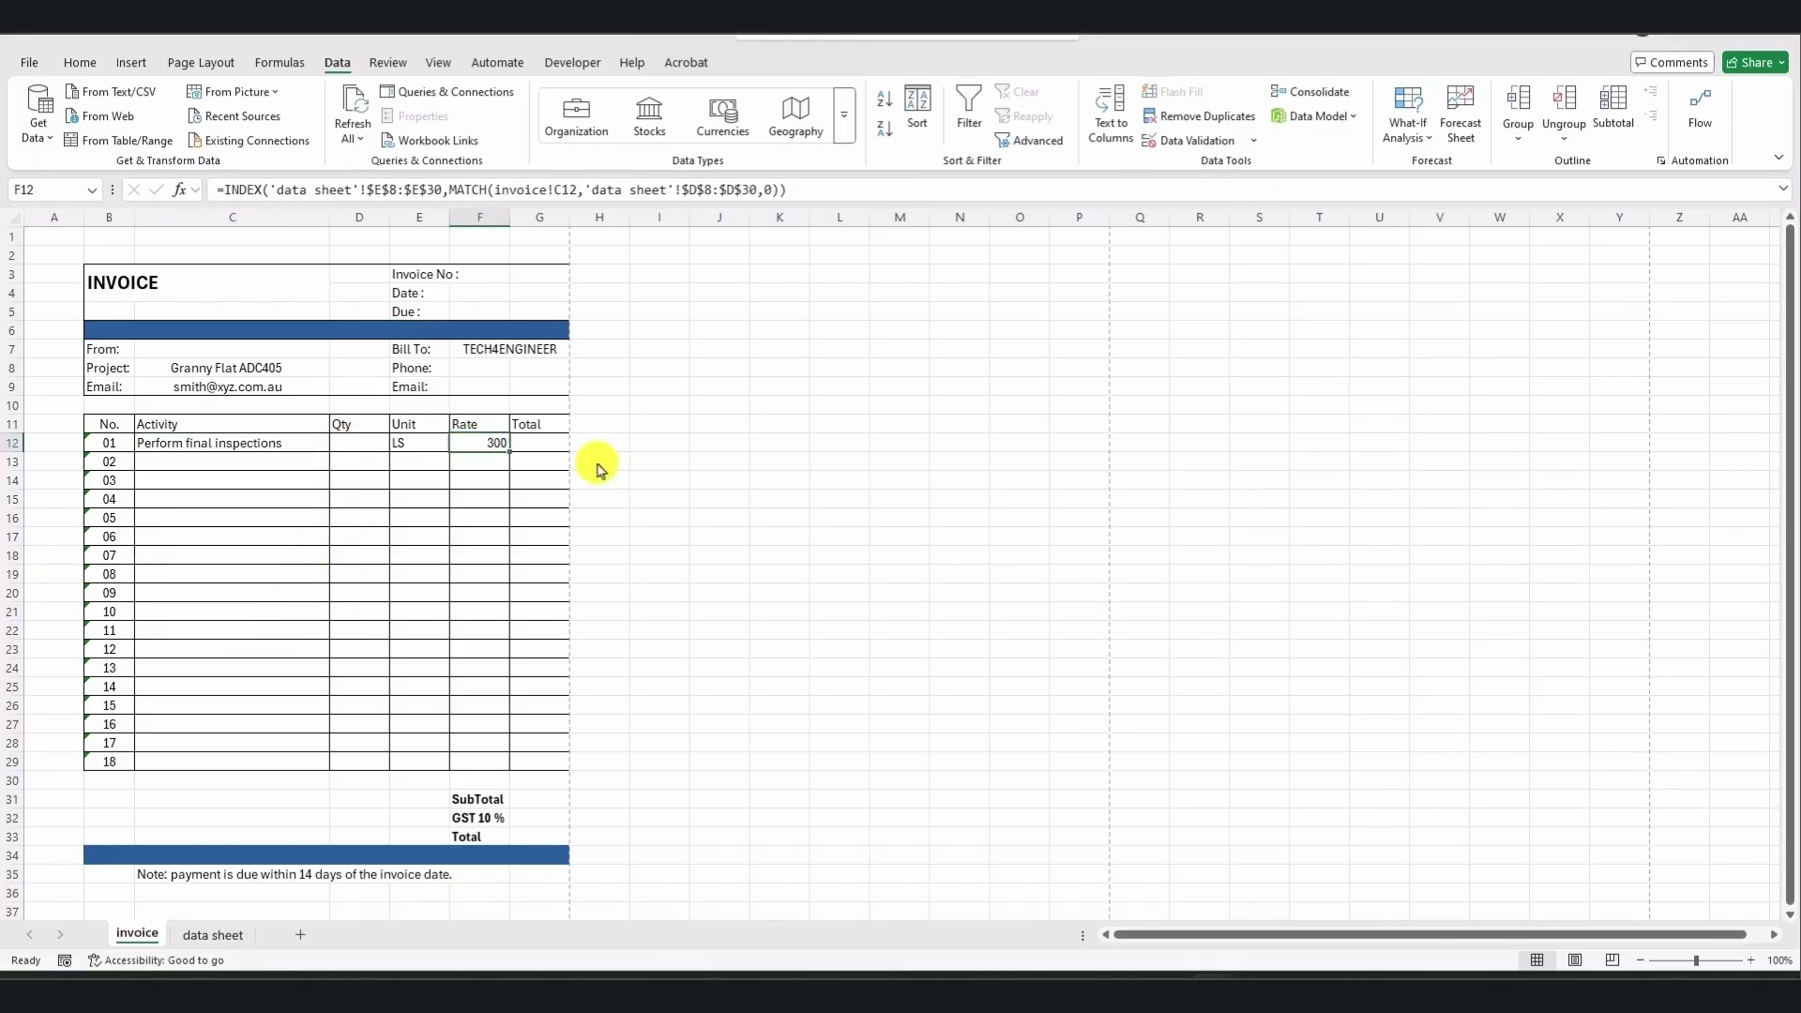
pyautogui.moveTo(510, 454); pyautogui.dragTo(490, 763)
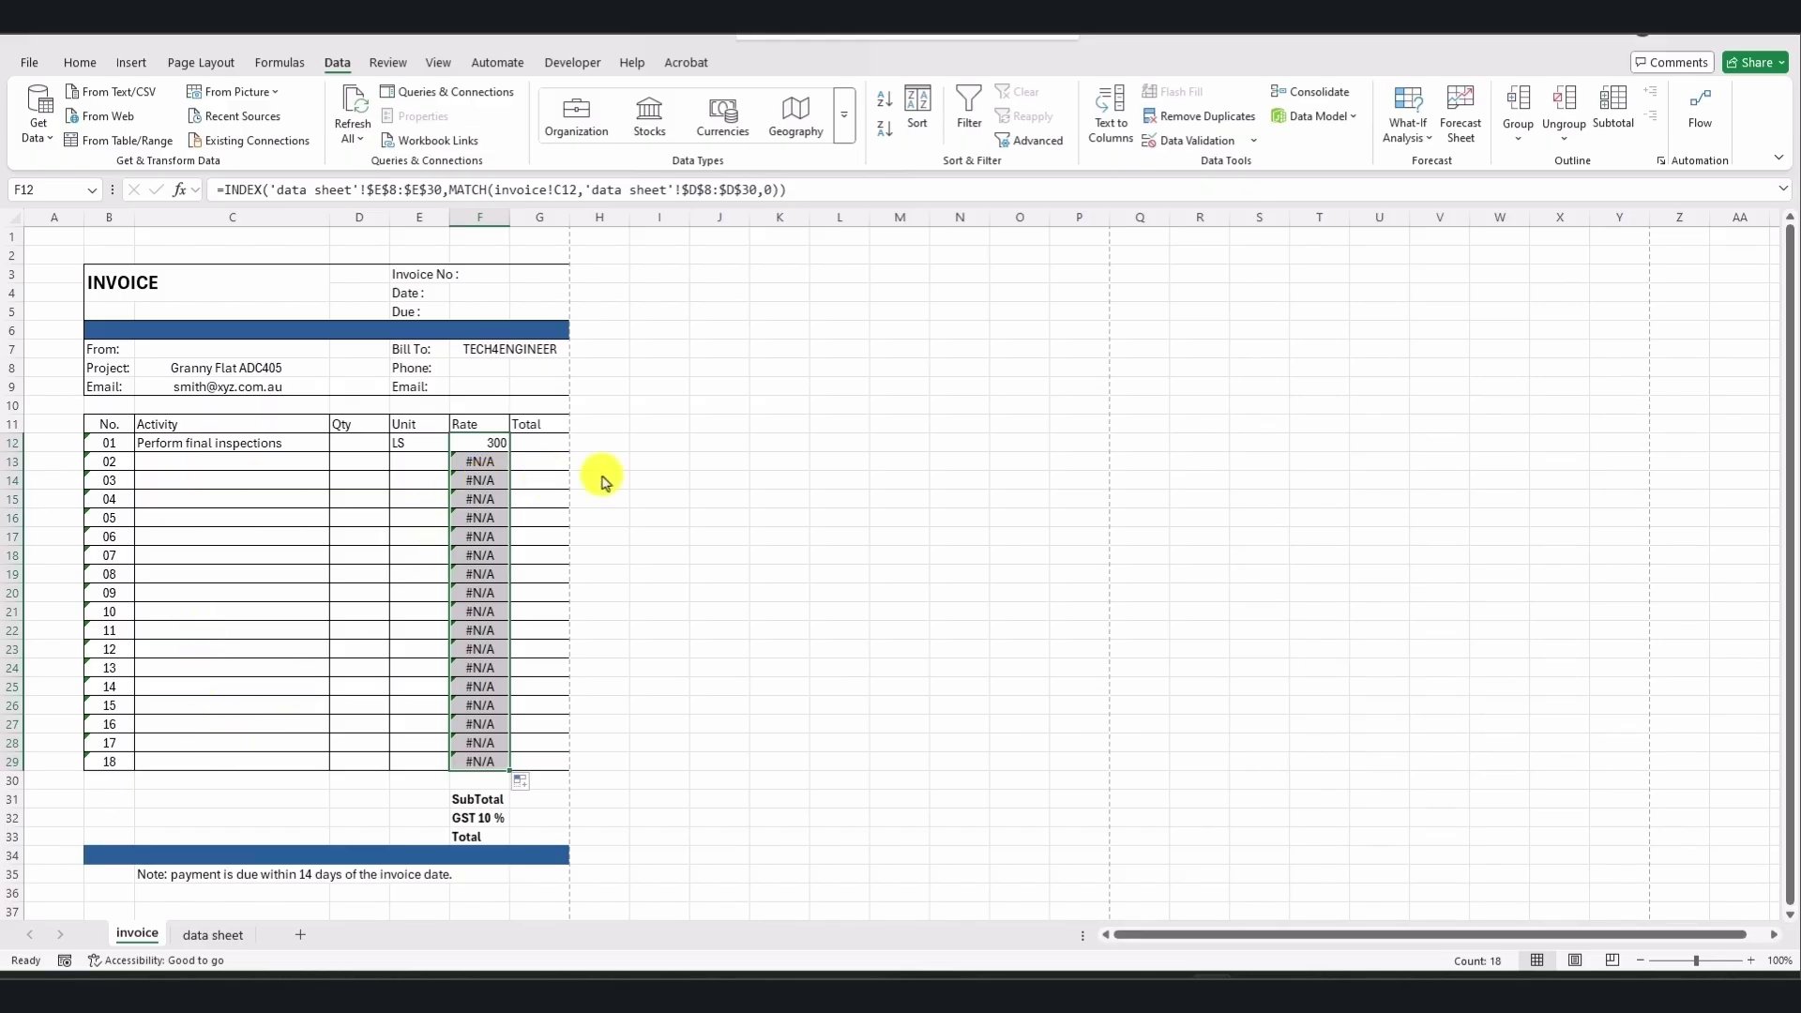
pyautogui.click(235, 191)
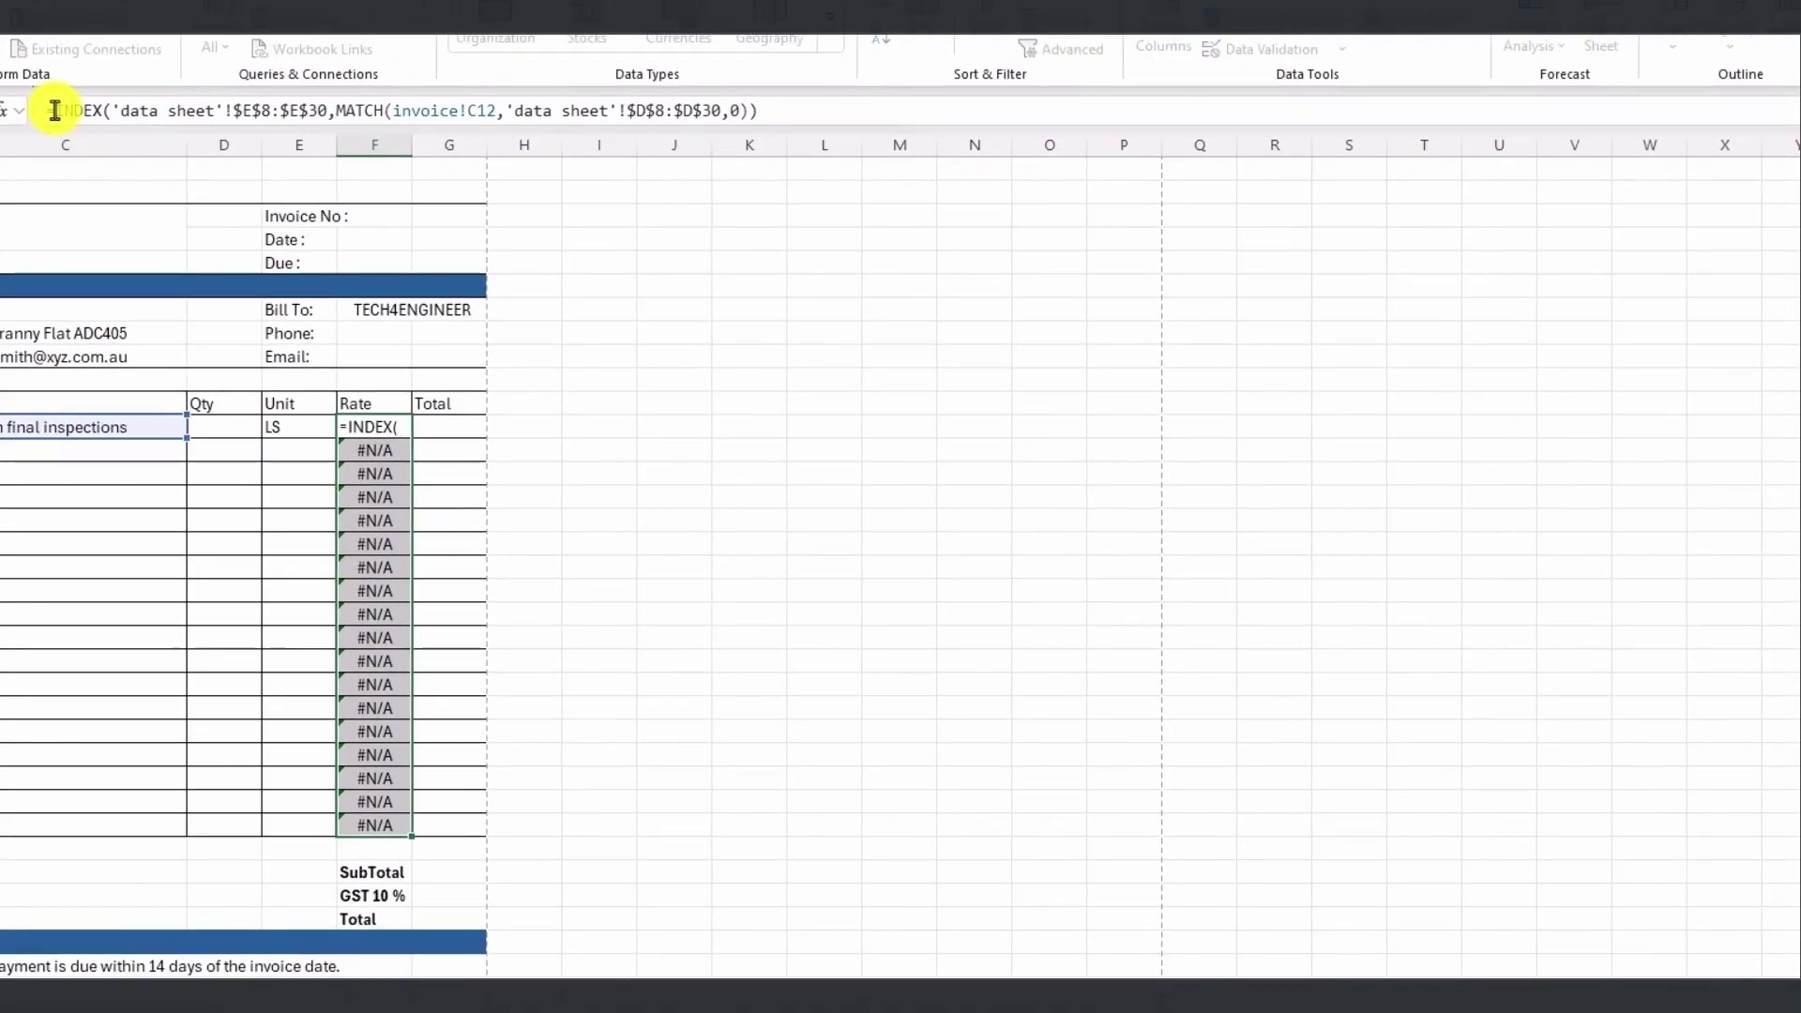
pyautogui.write('iferror')
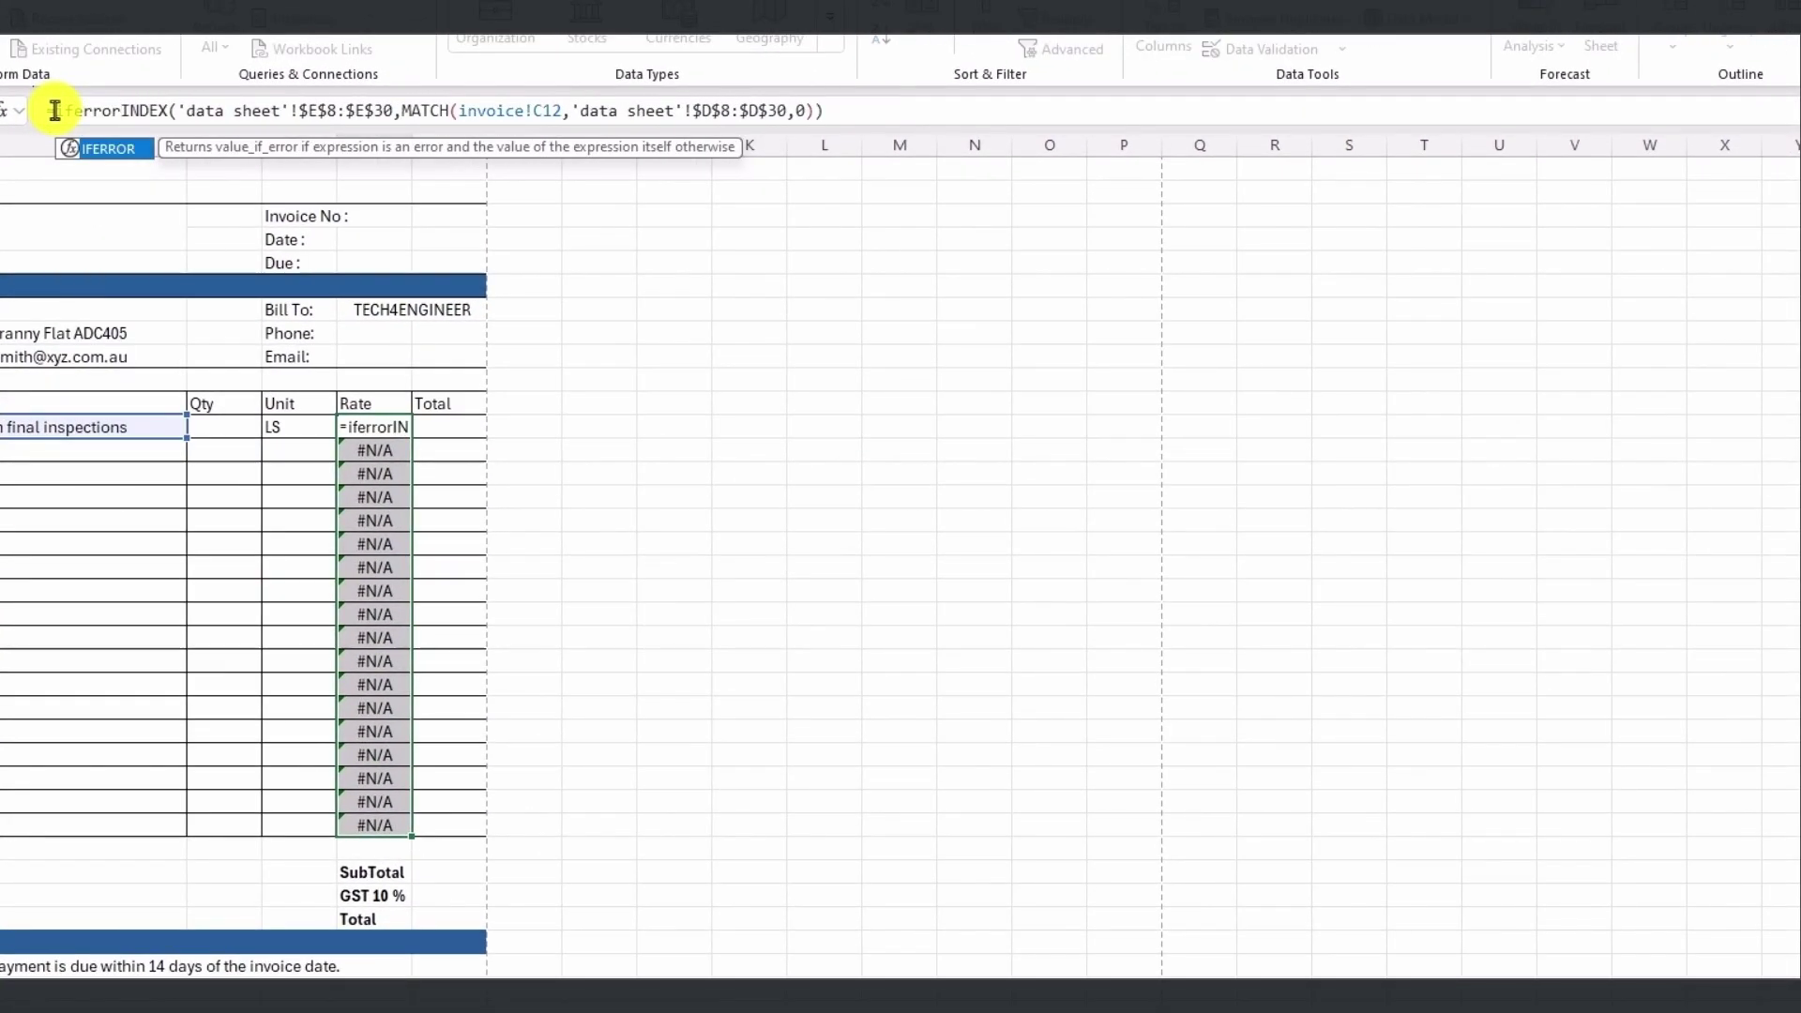
pyautogui.write('(')
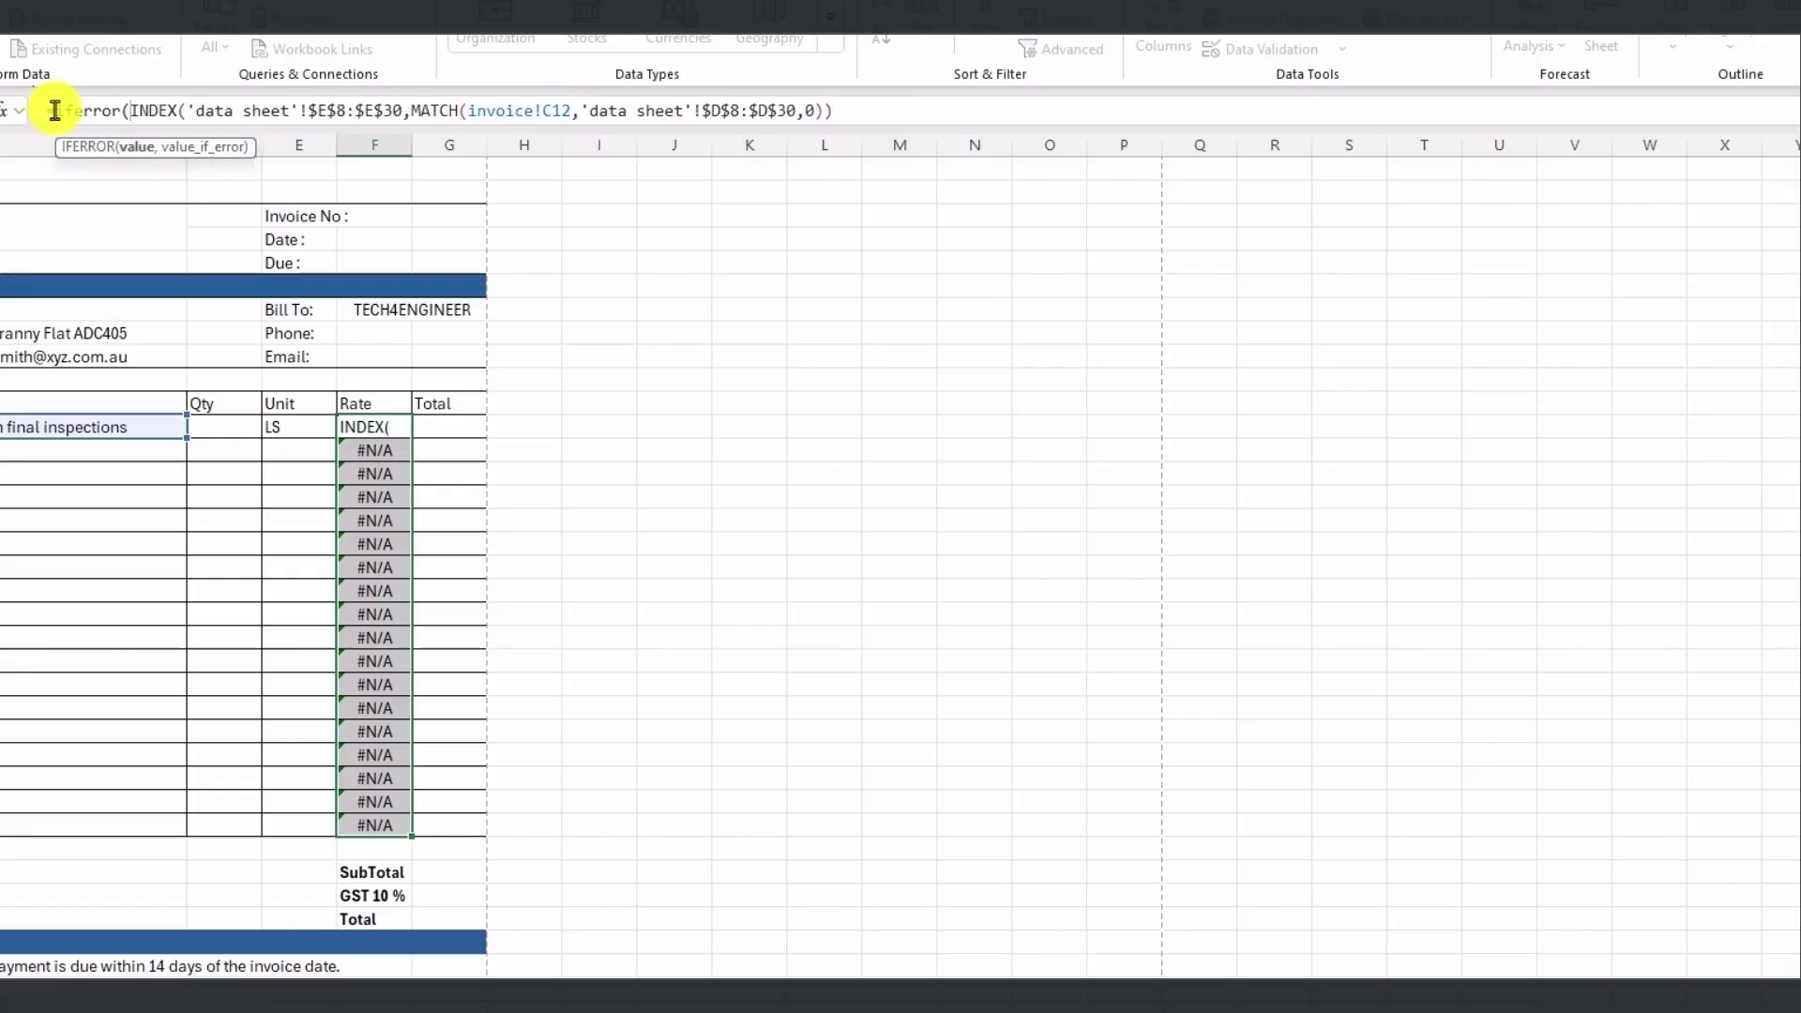
pyautogui.click(835, 113)
pyautogui.write(',""')
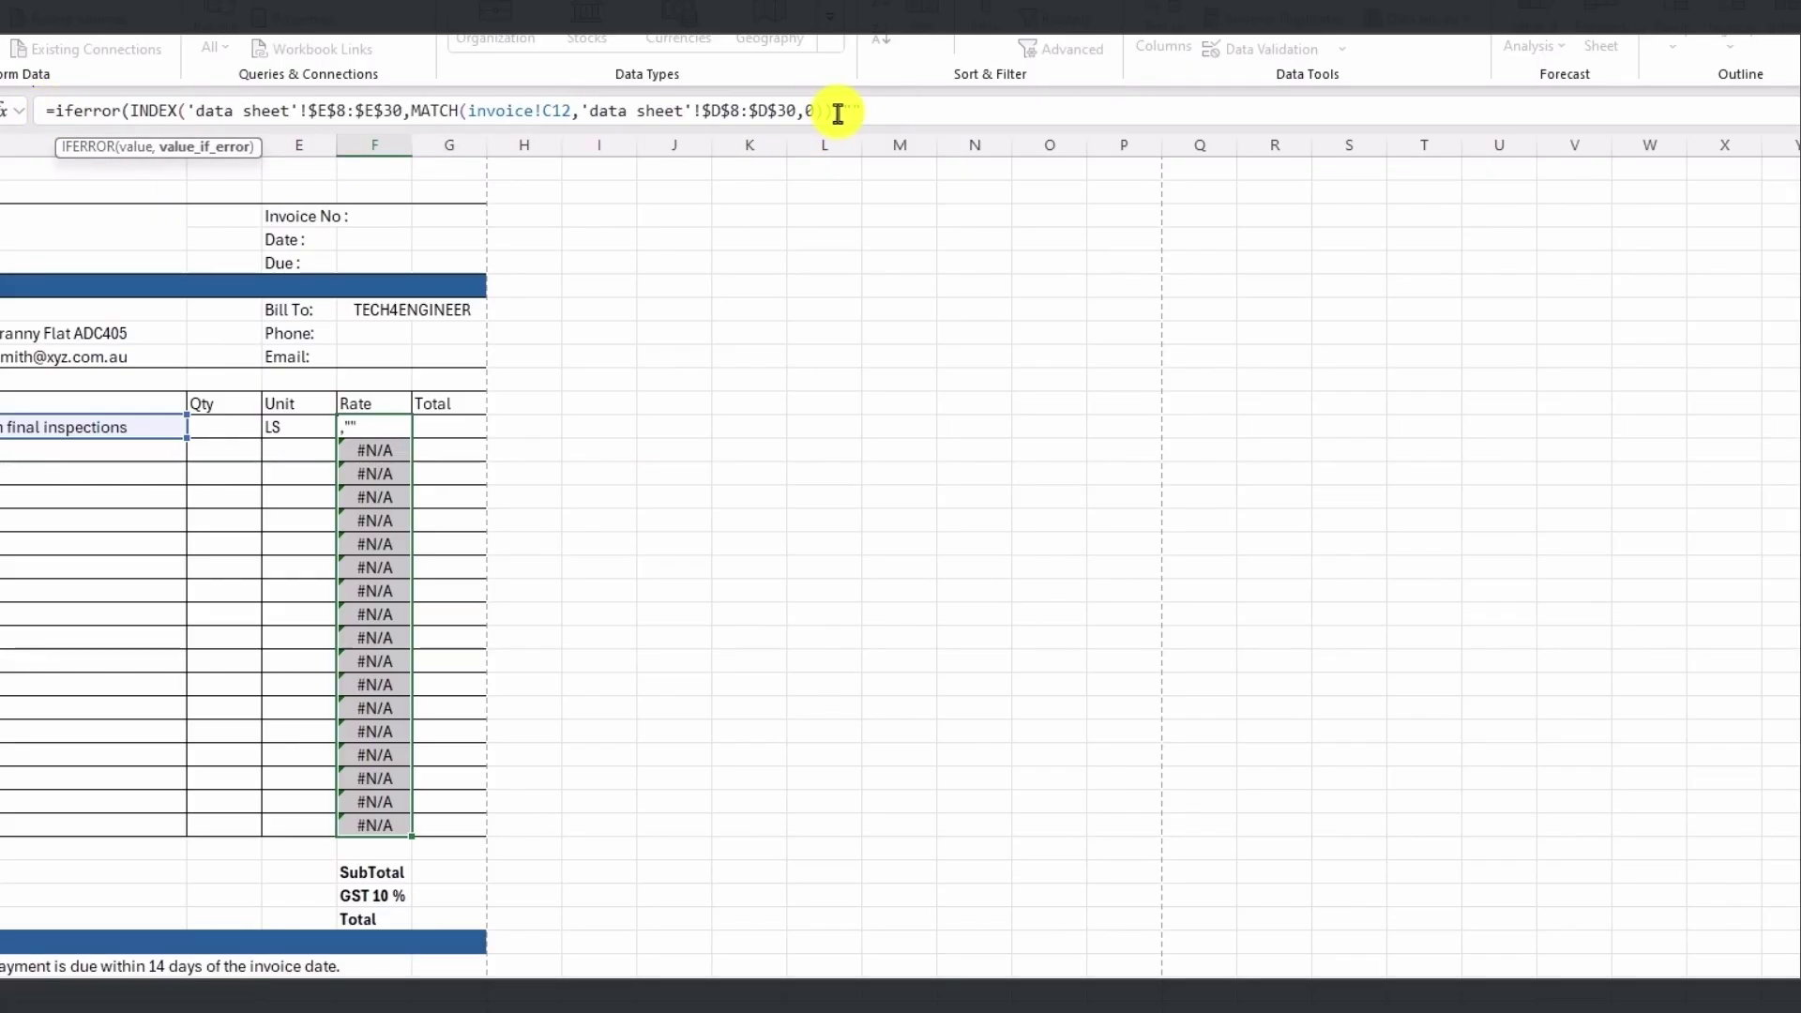
pyautogui.write(')')
pyautogui.press('Return')
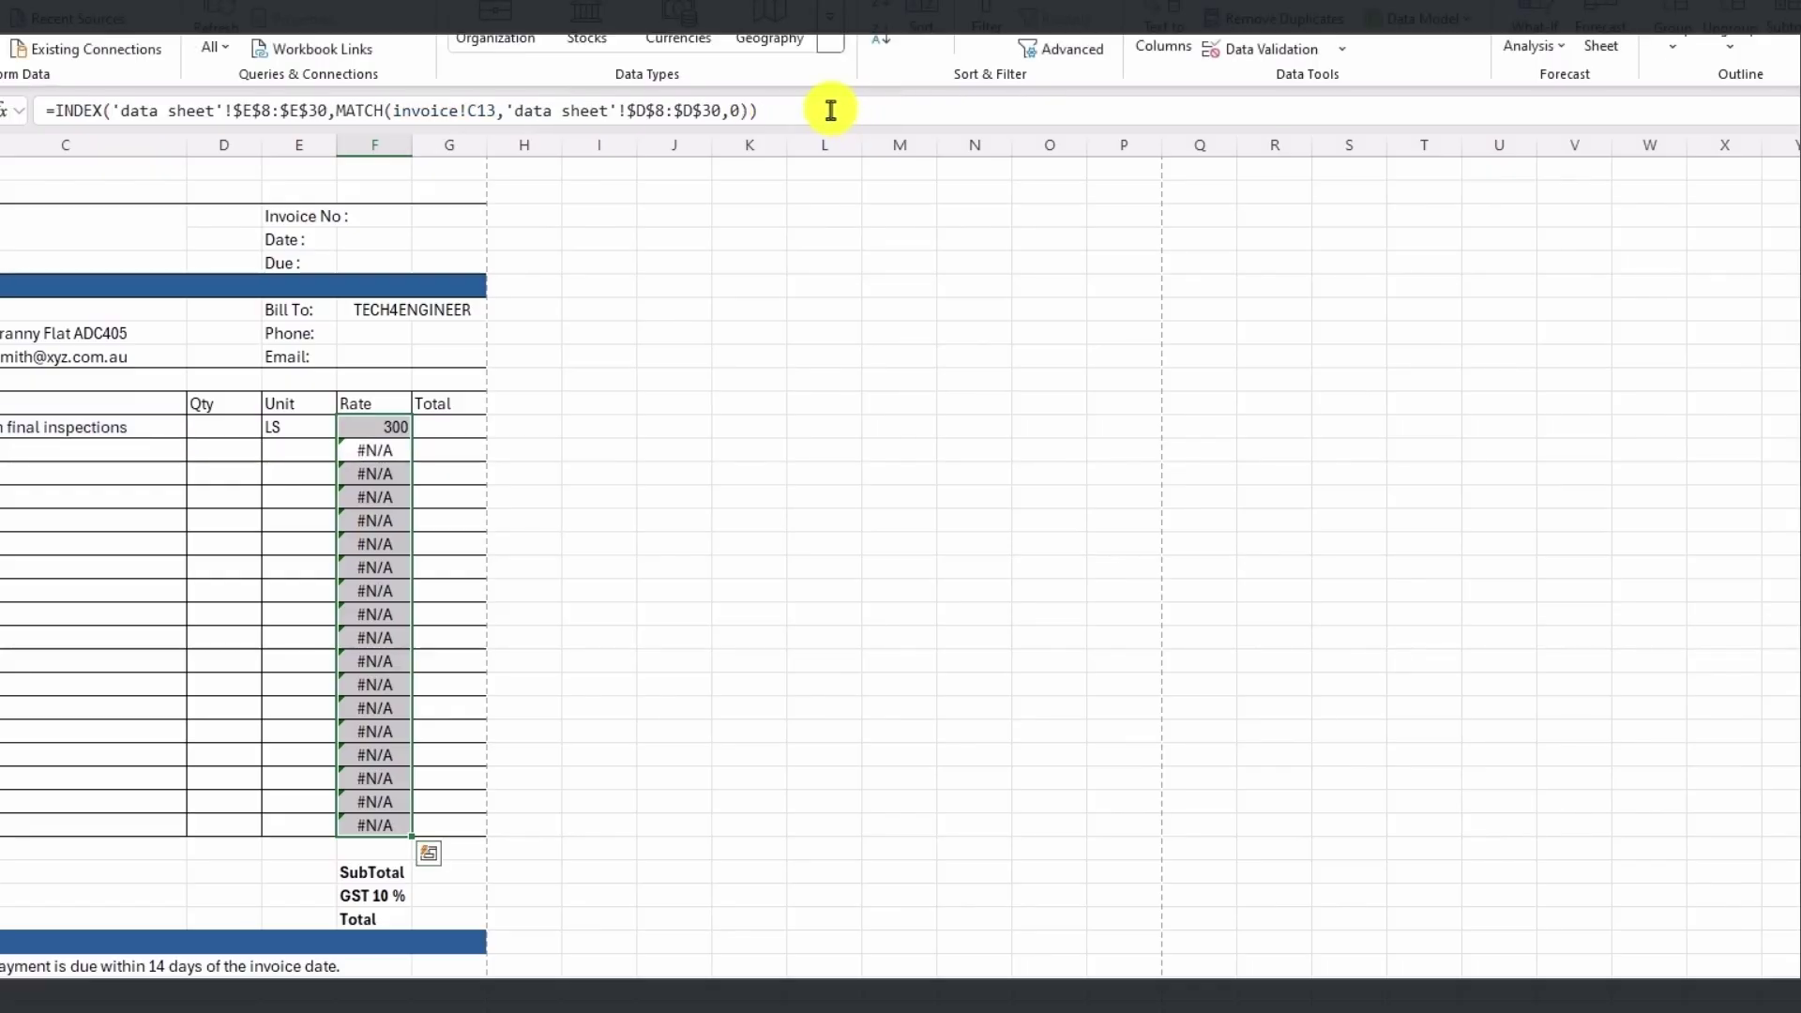
# - Fill the IFERROR rate formula from F12 down to F29
pyautogui.click(575, 436)
pyautogui.click(380, 429)
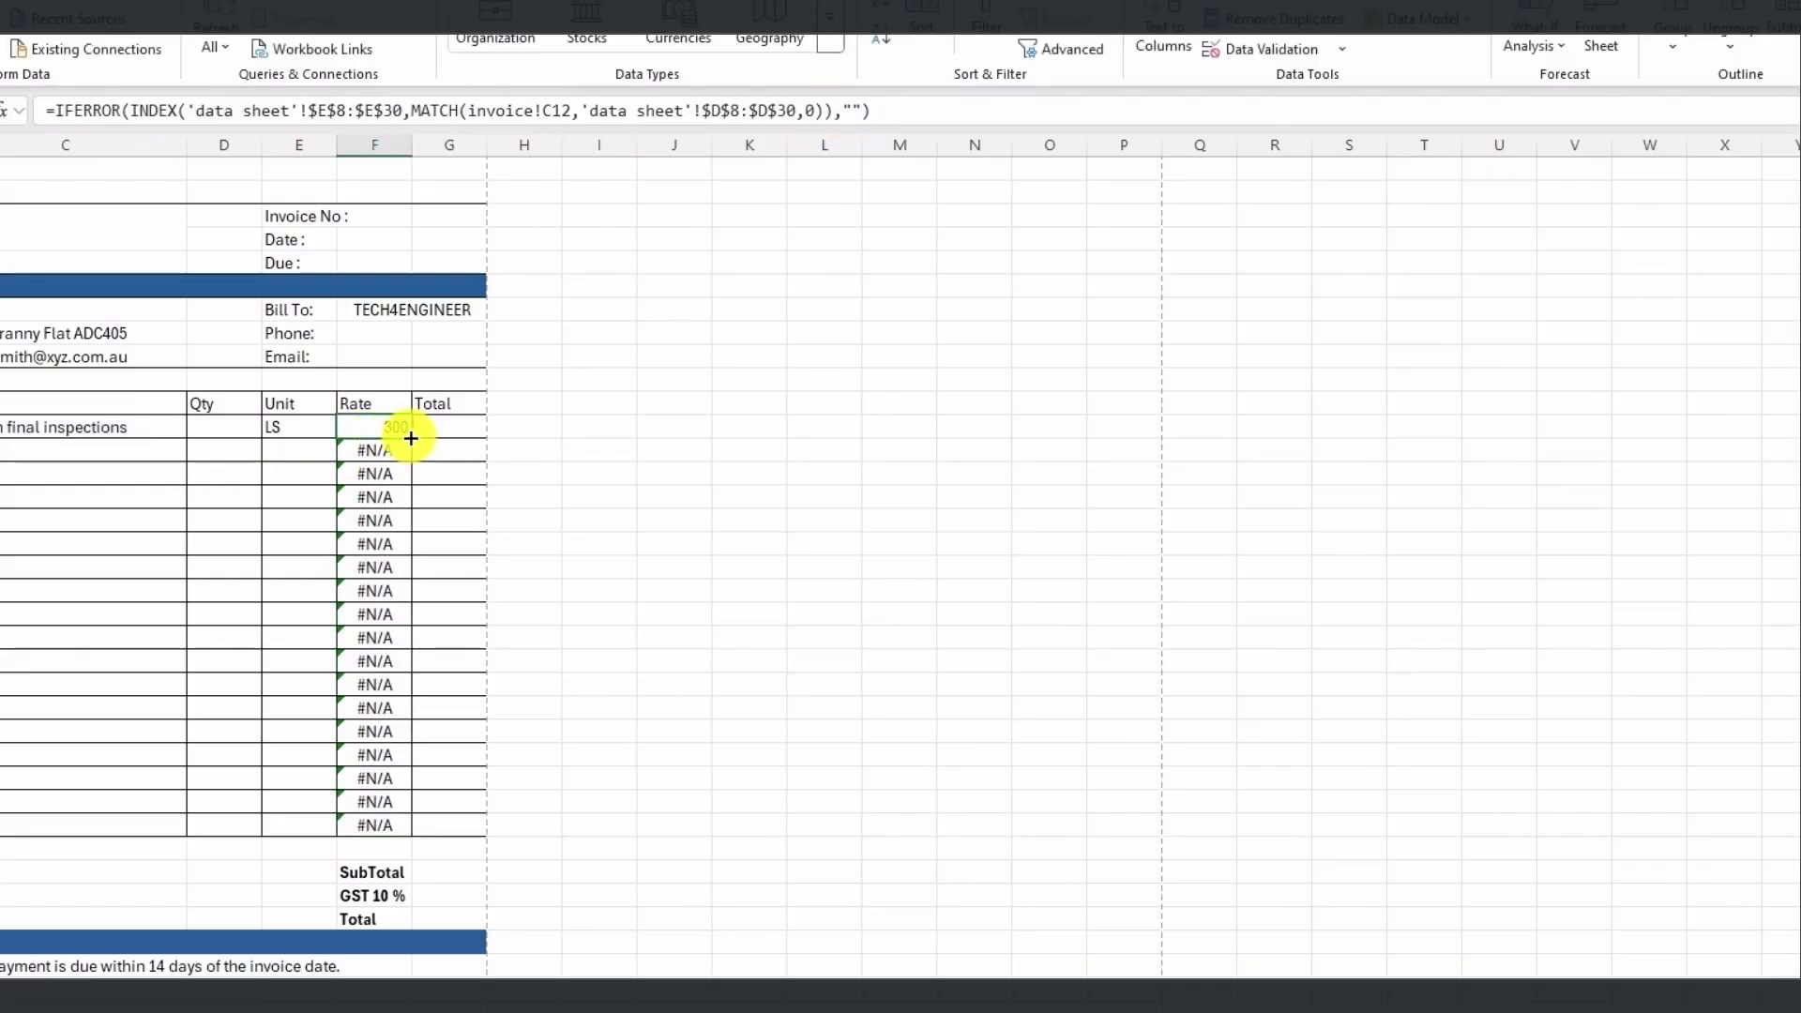
pyautogui.moveTo(411, 438); pyautogui.dragTo(406, 830)
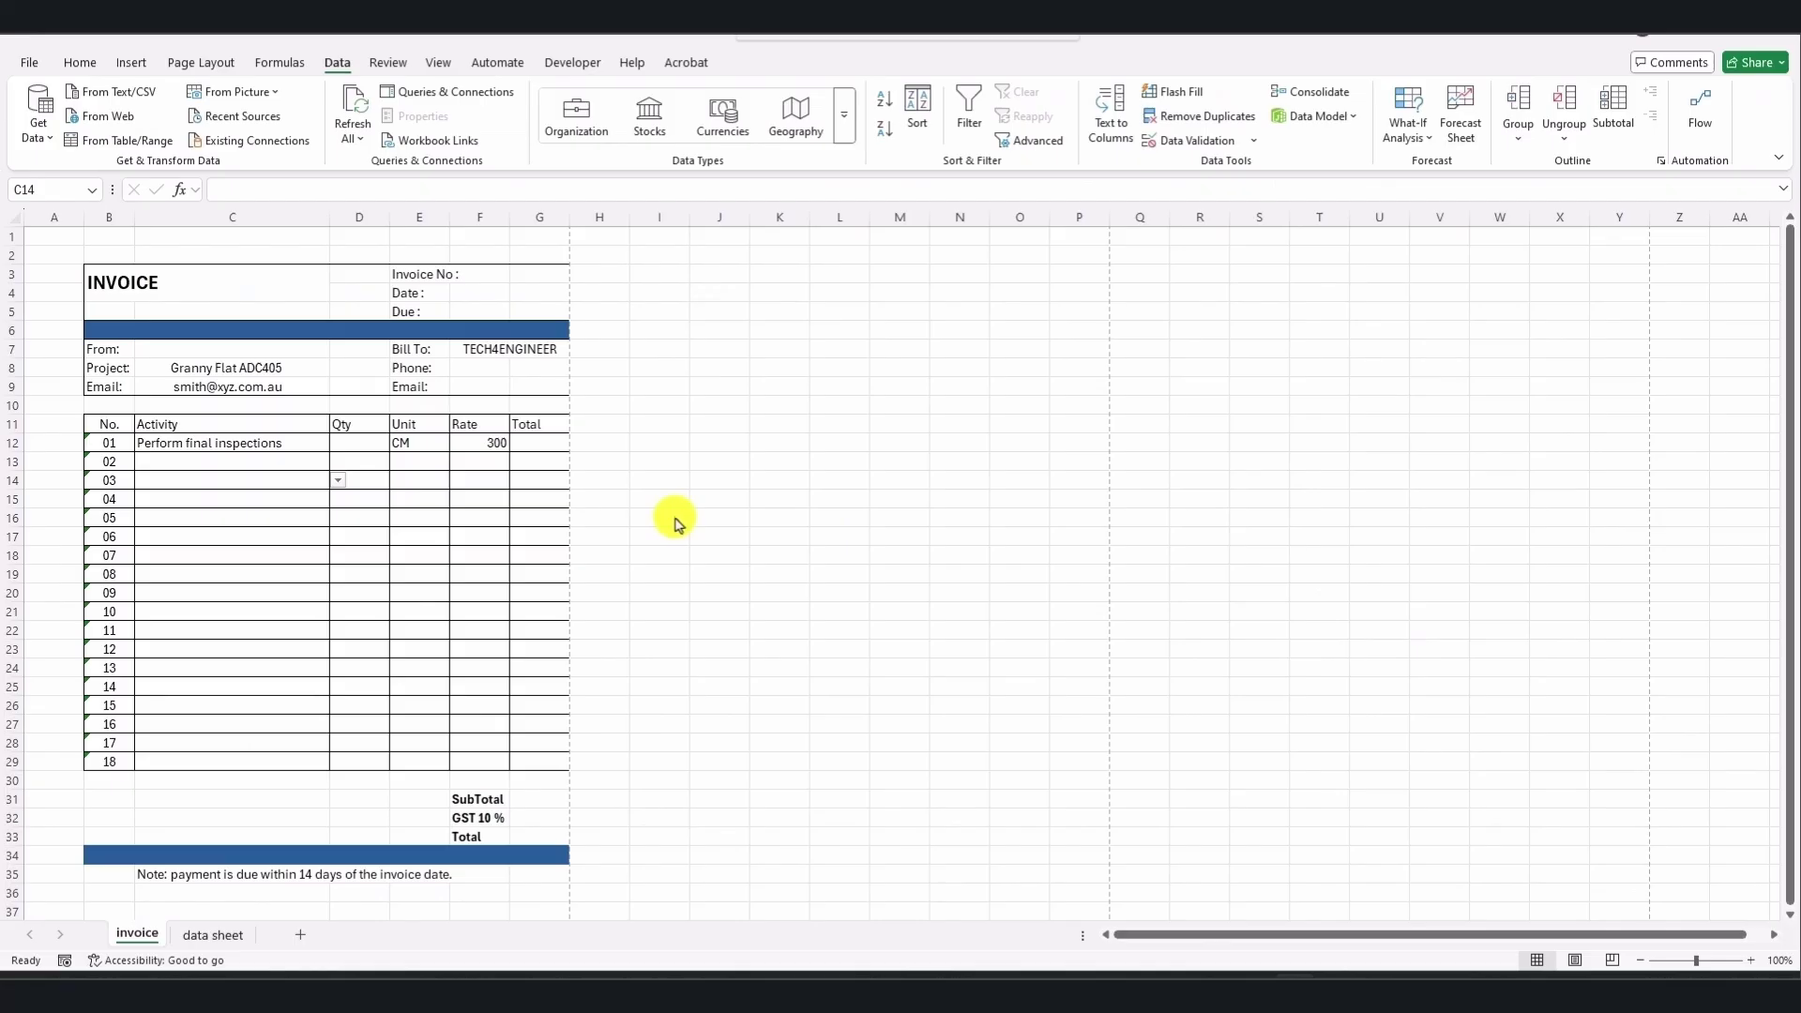
# - Enter =D12*F12 in G12 as the line total
pyautogui.click(535, 443)
pyautogui.write('=')
pyautogui.click(377, 446)
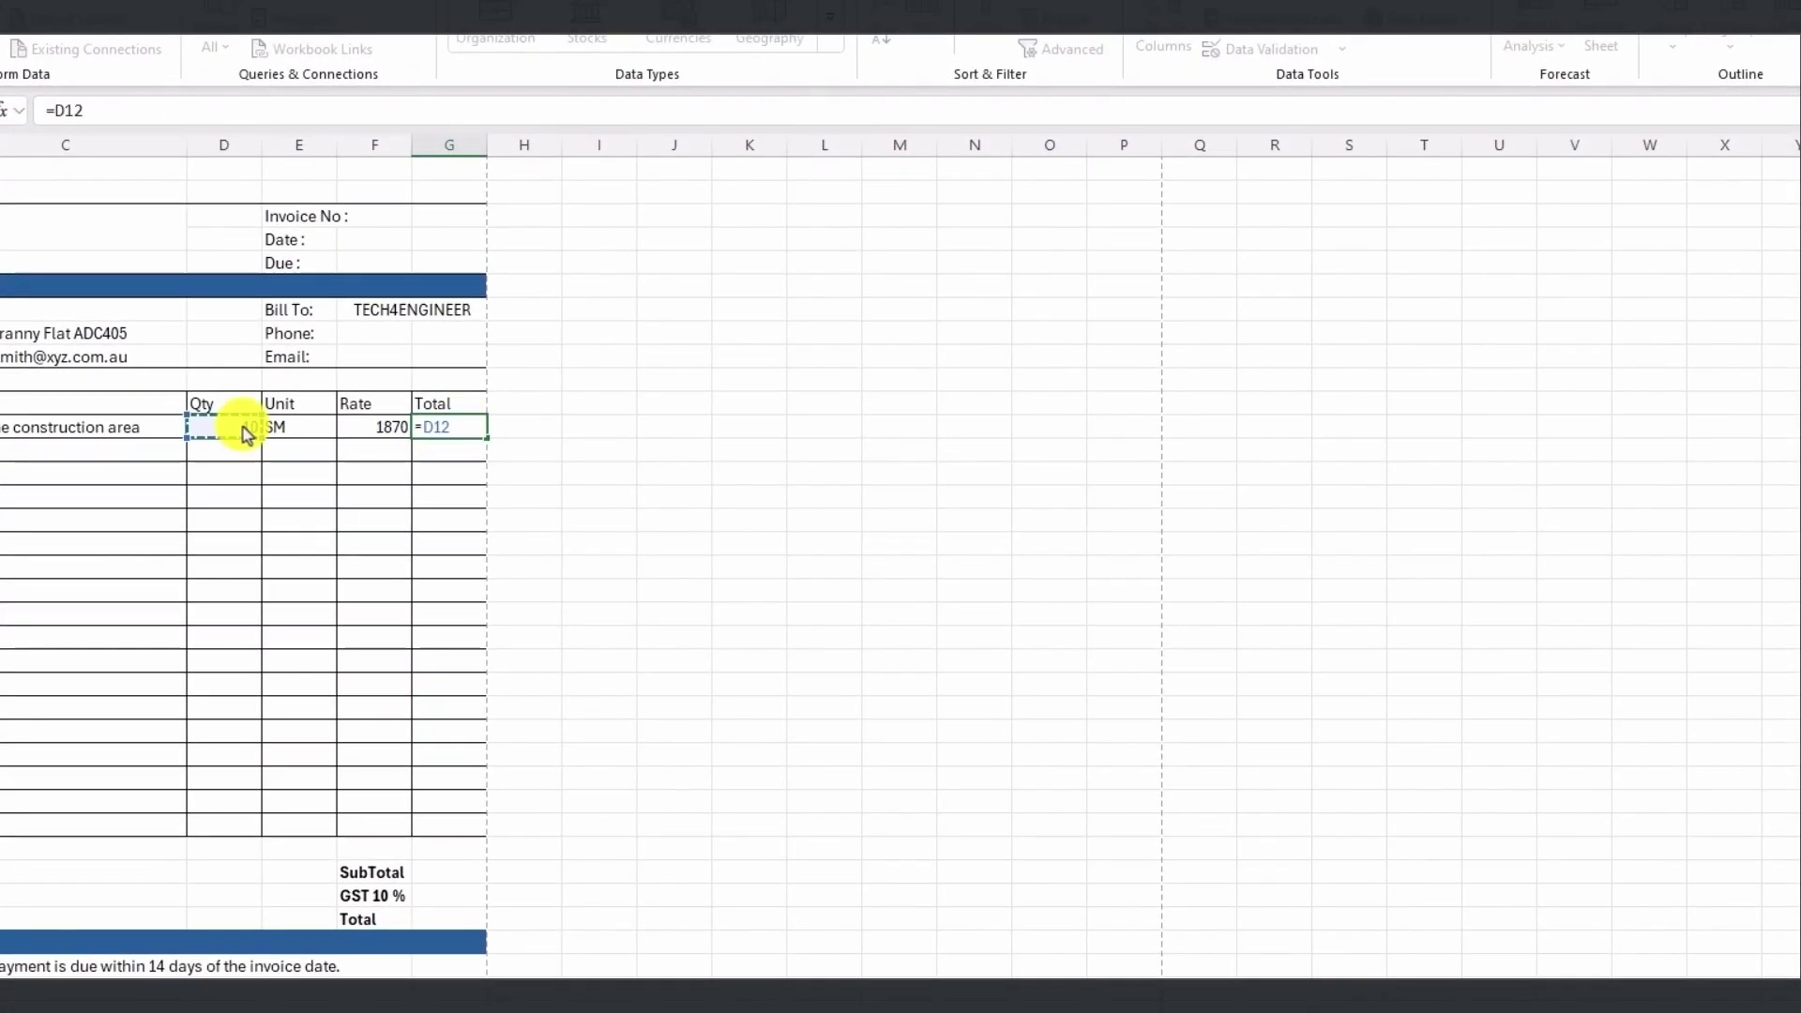
pyautogui.write('*')
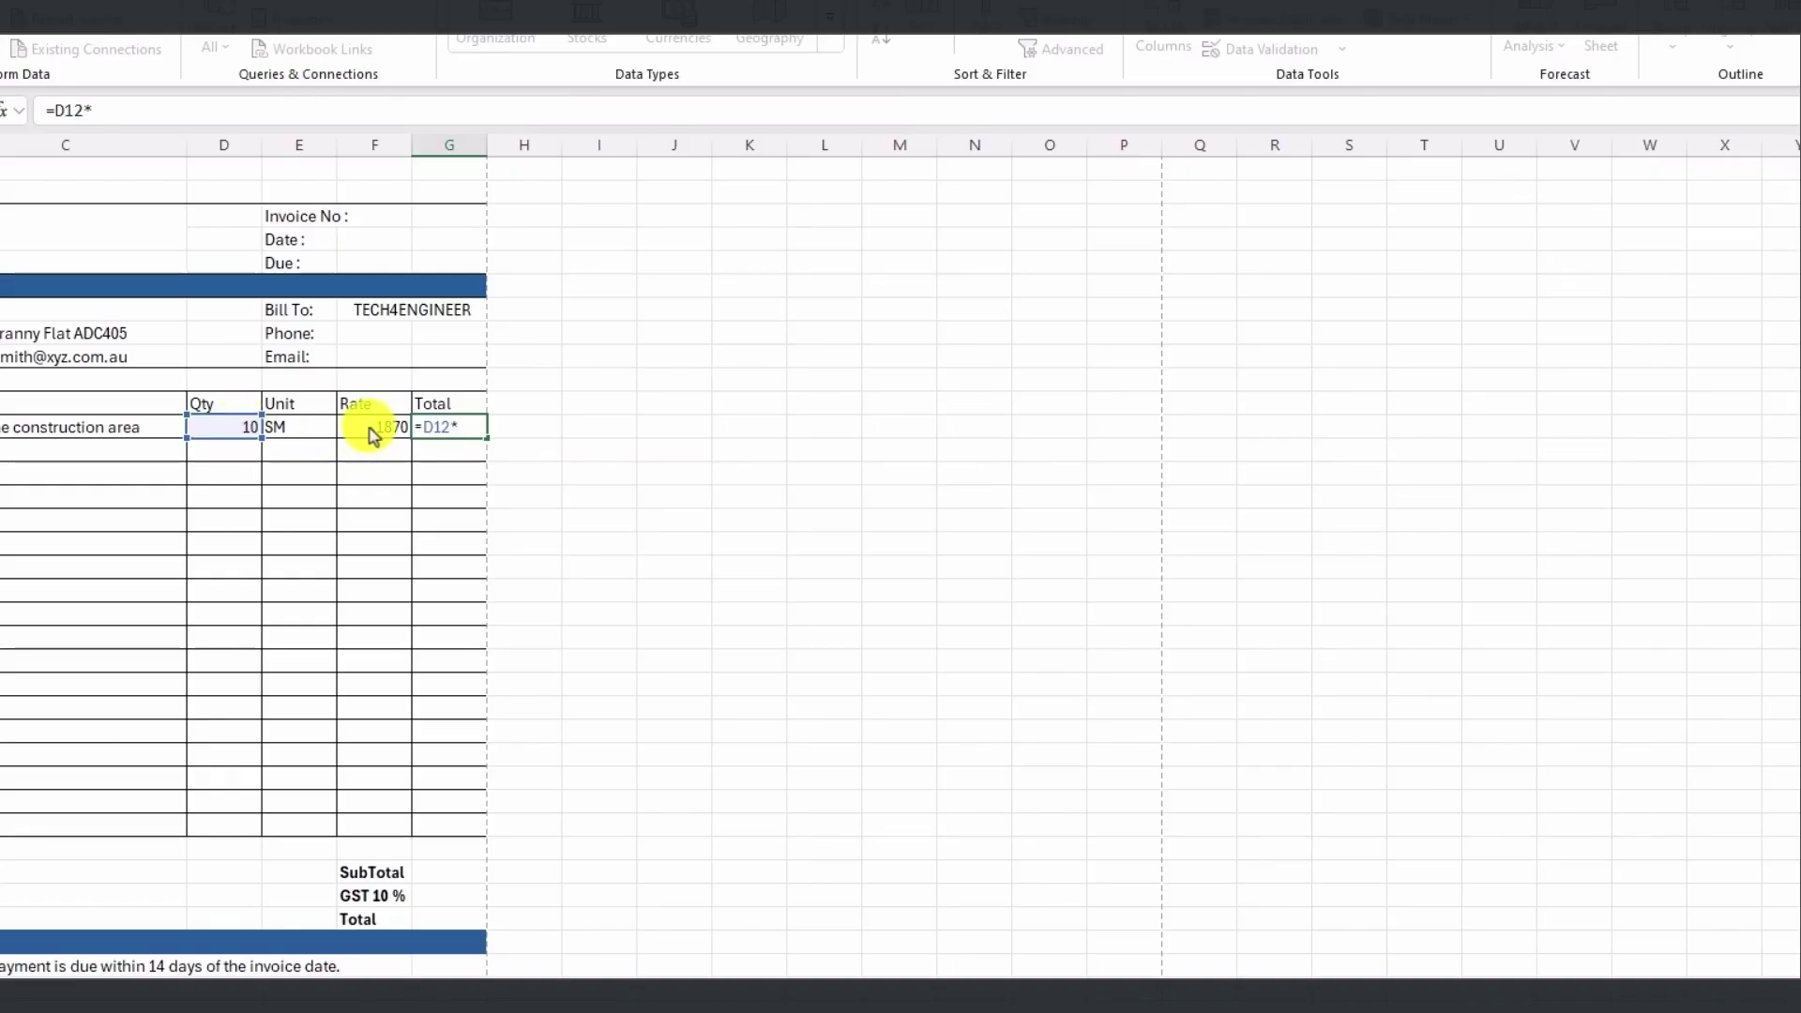
pyautogui.click(373, 436)
pyautogui.press('Return')
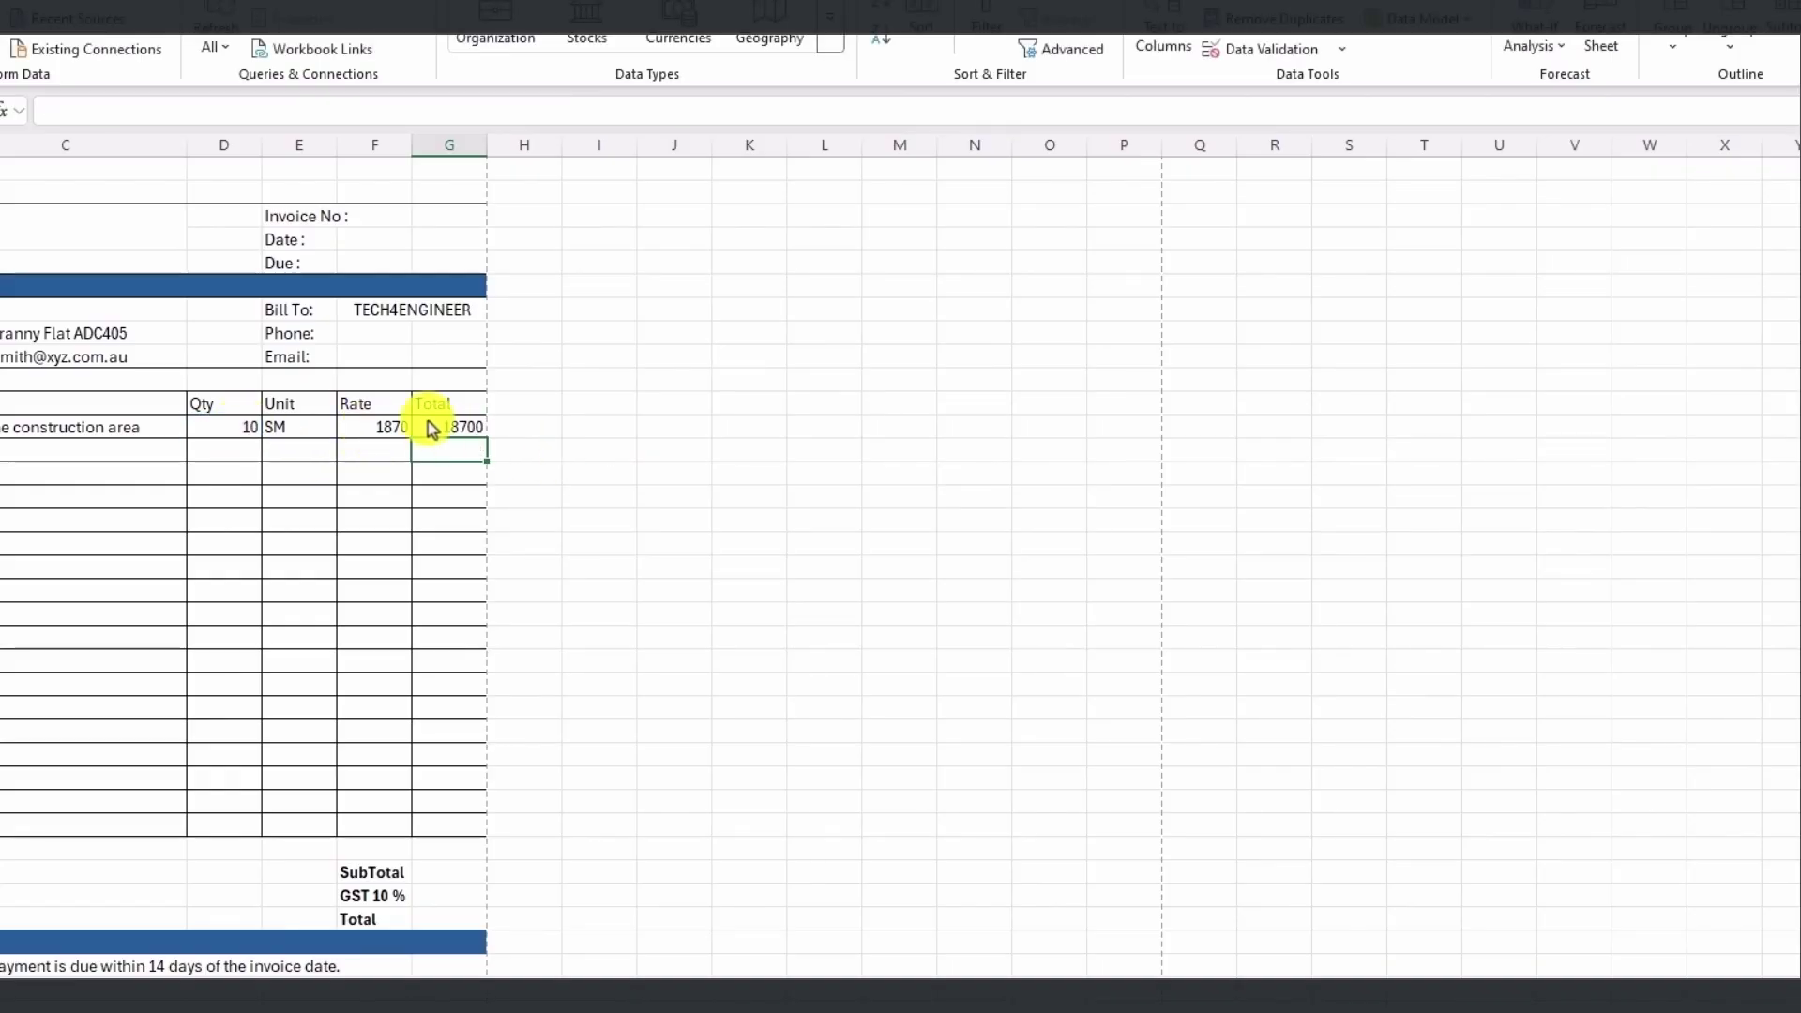
# - Set the row 12 unit to % and review the unit options
pyautogui.click(322, 431)
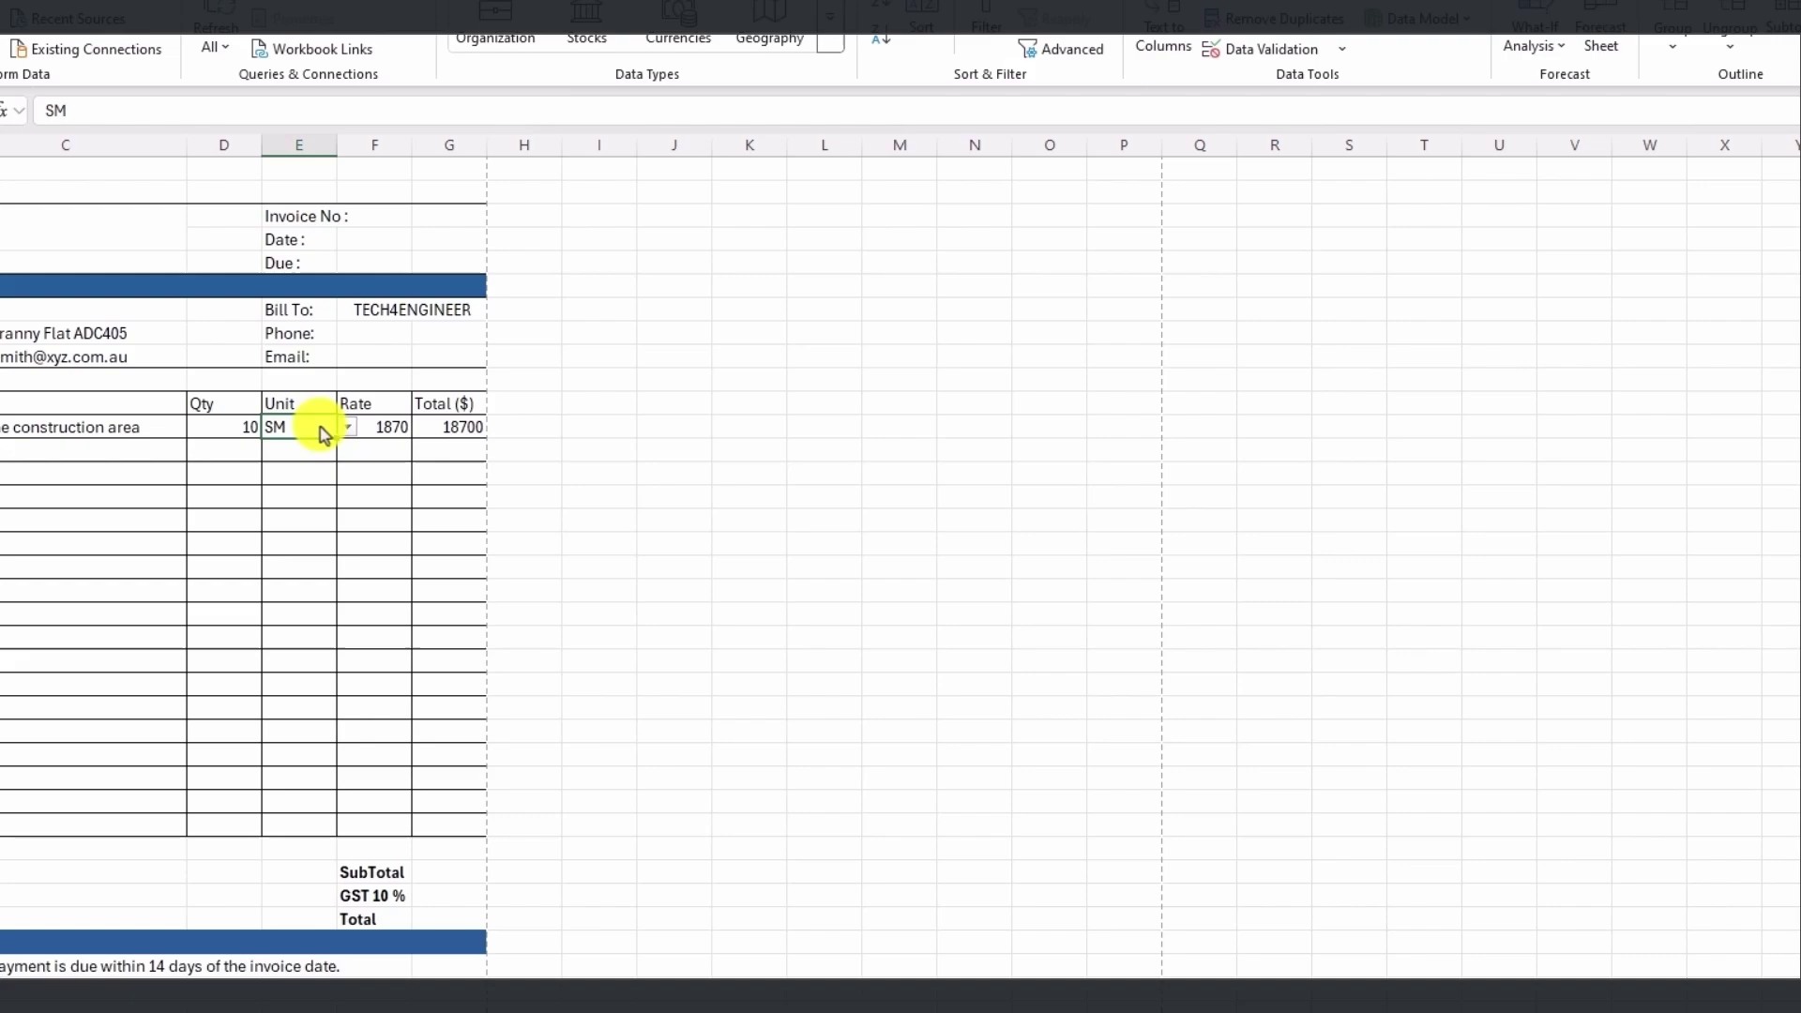
pyautogui.click(346, 428)
pyautogui.click(302, 569)
pyautogui.click(346, 428)
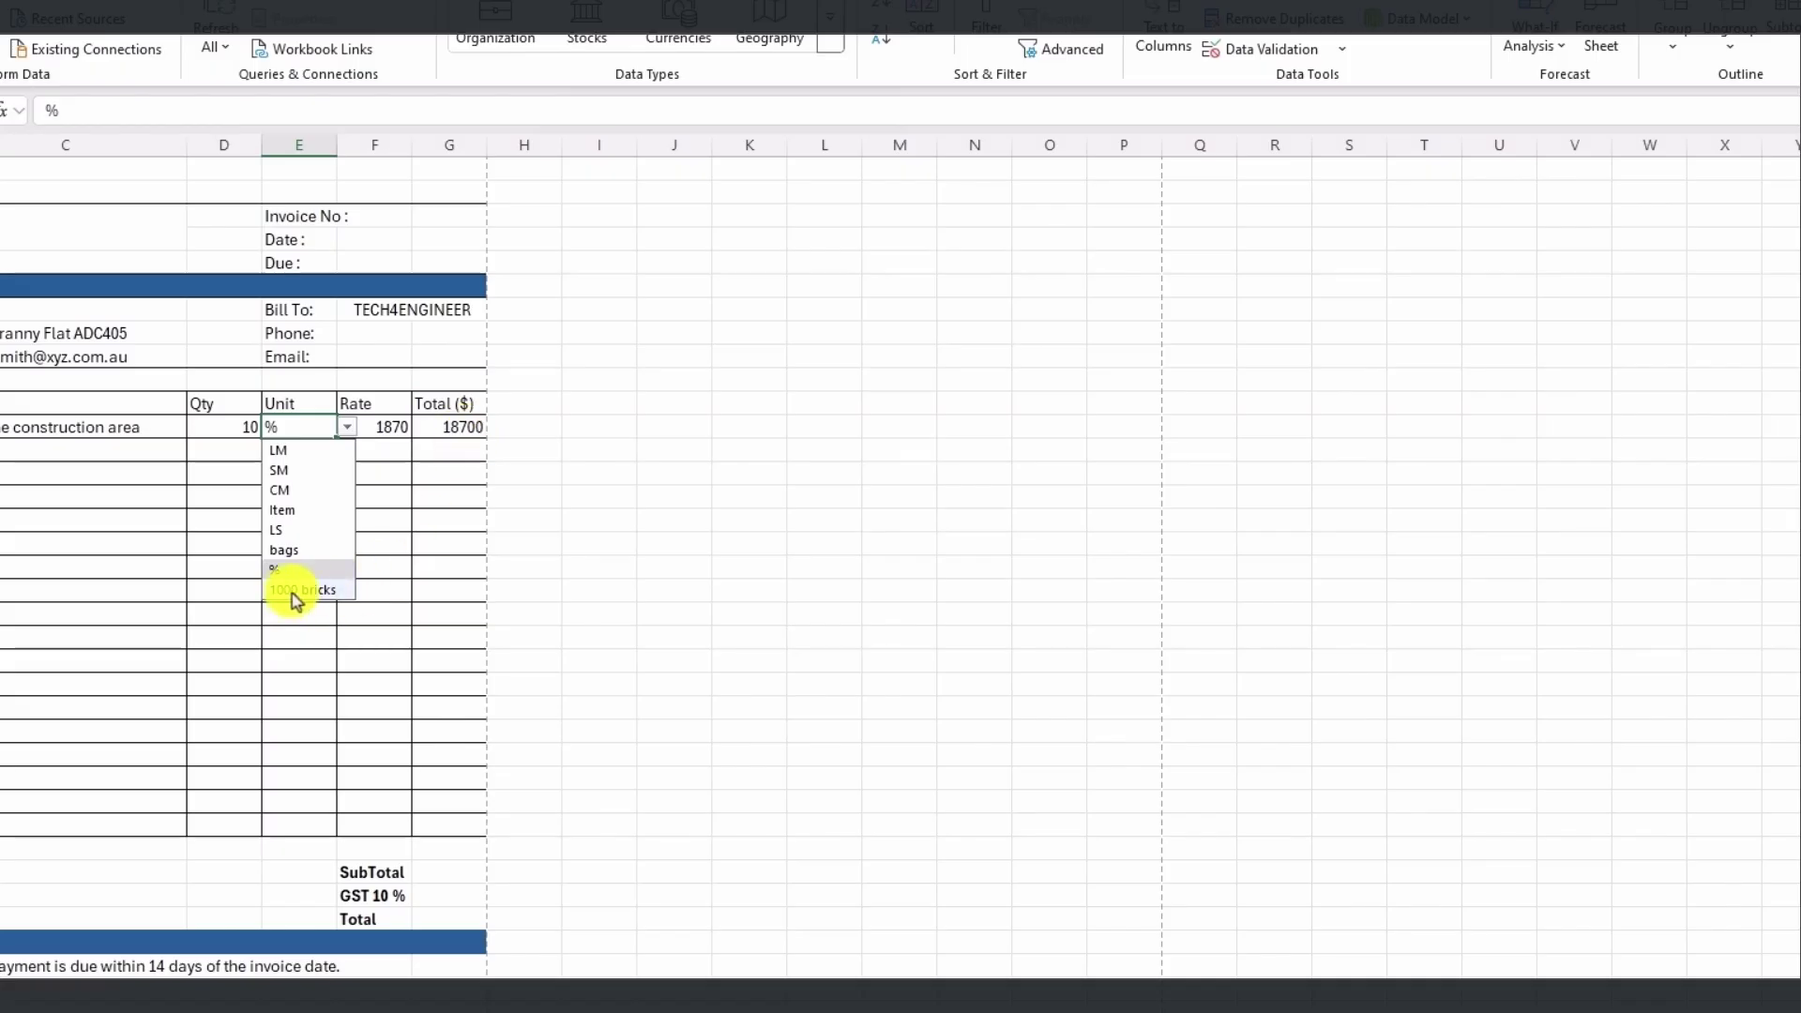
pyautogui.click(440, 436)
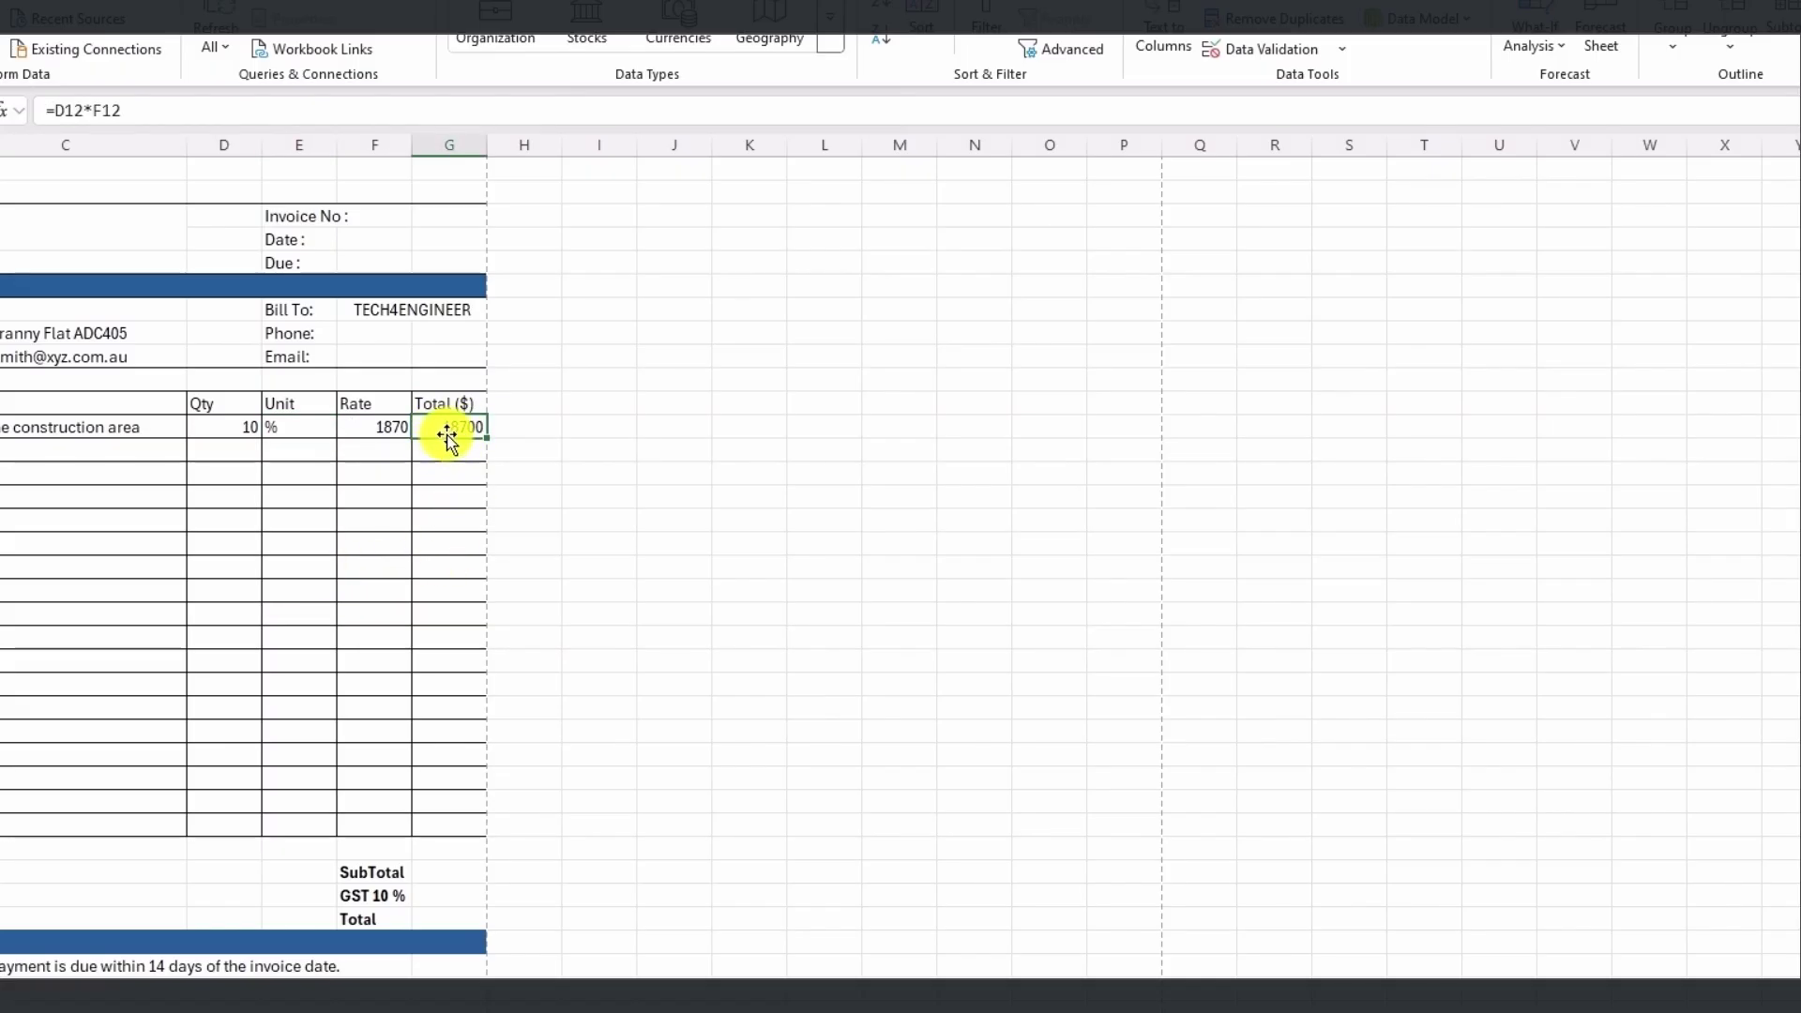
pyautogui.click(300, 436)
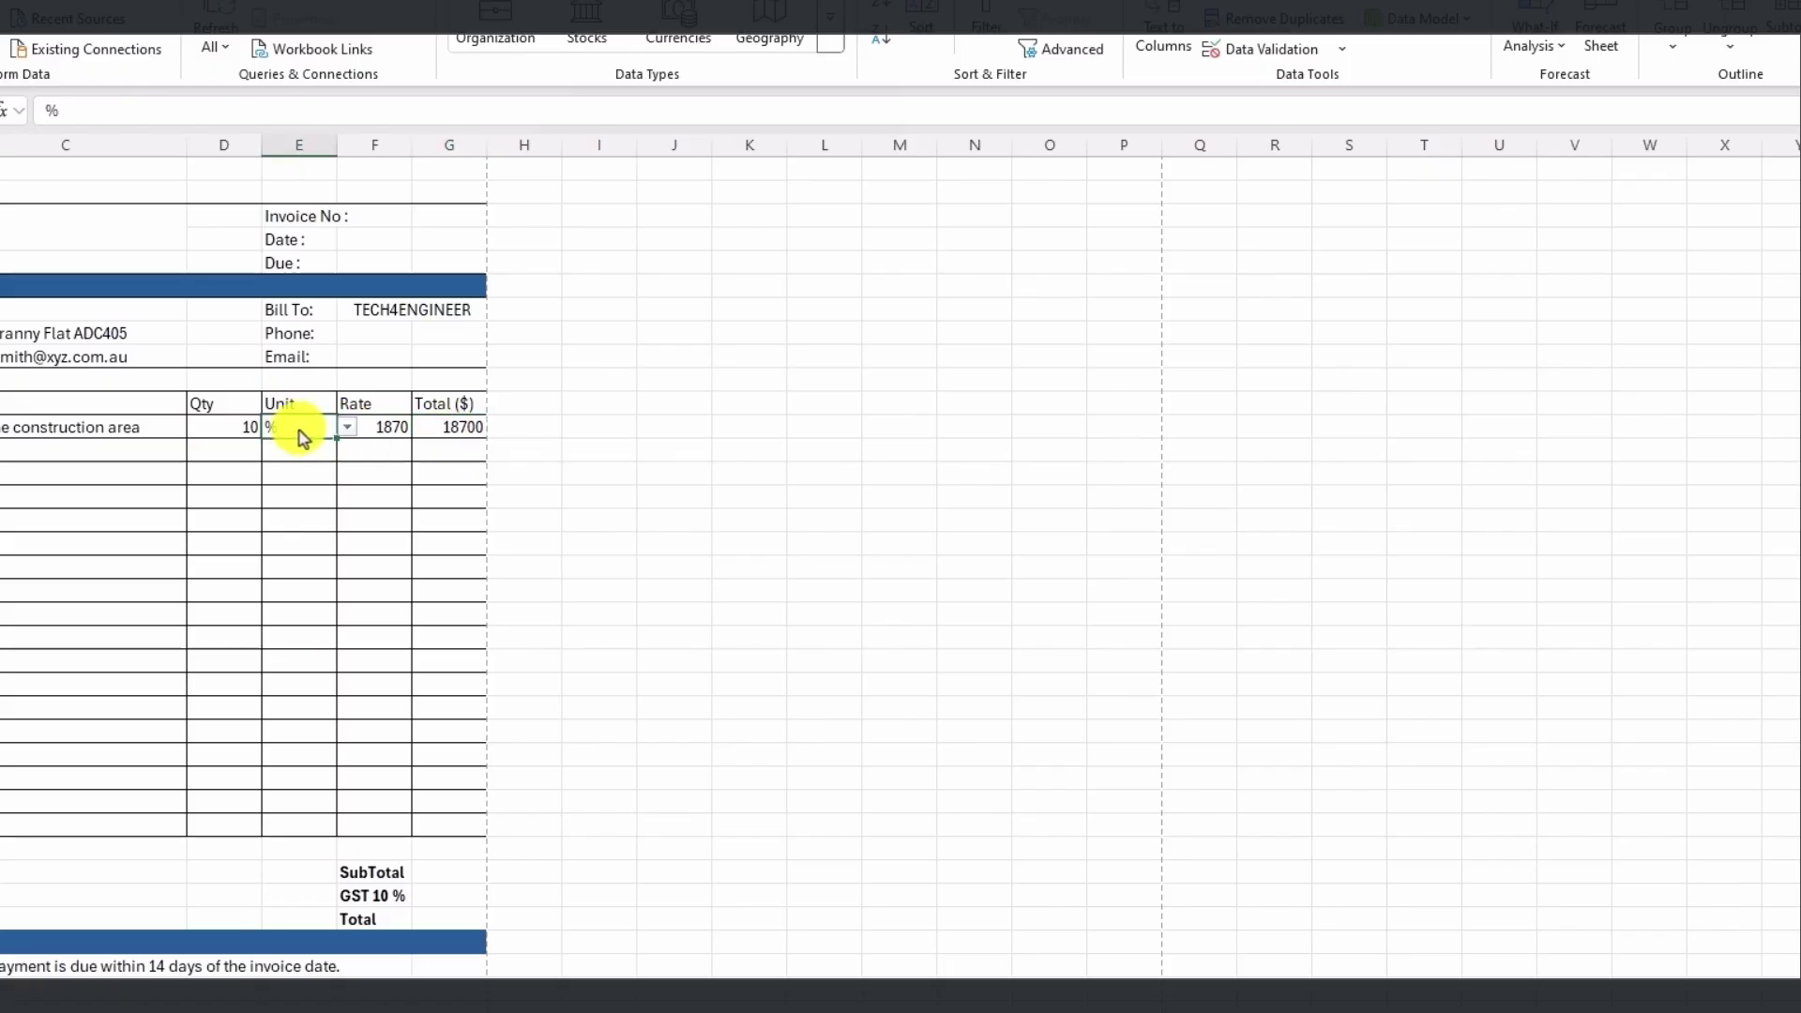
pyautogui.click(347, 427)
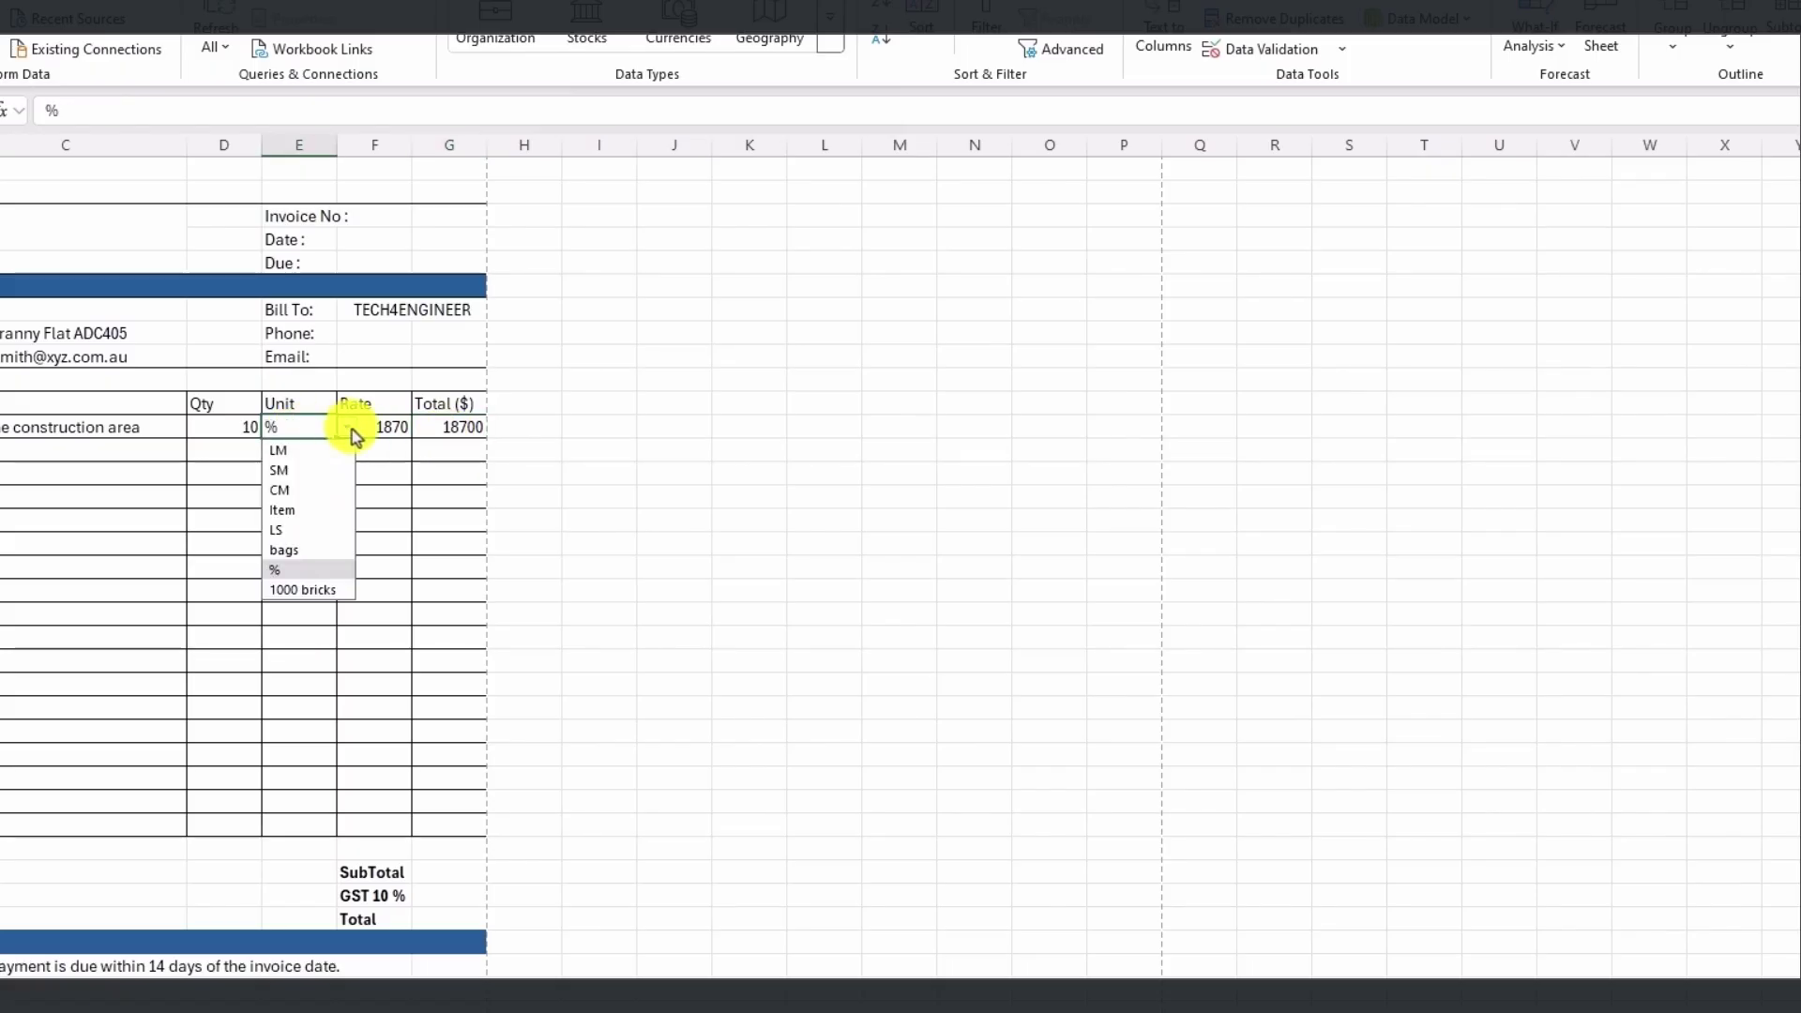
pyautogui.click(460, 432)
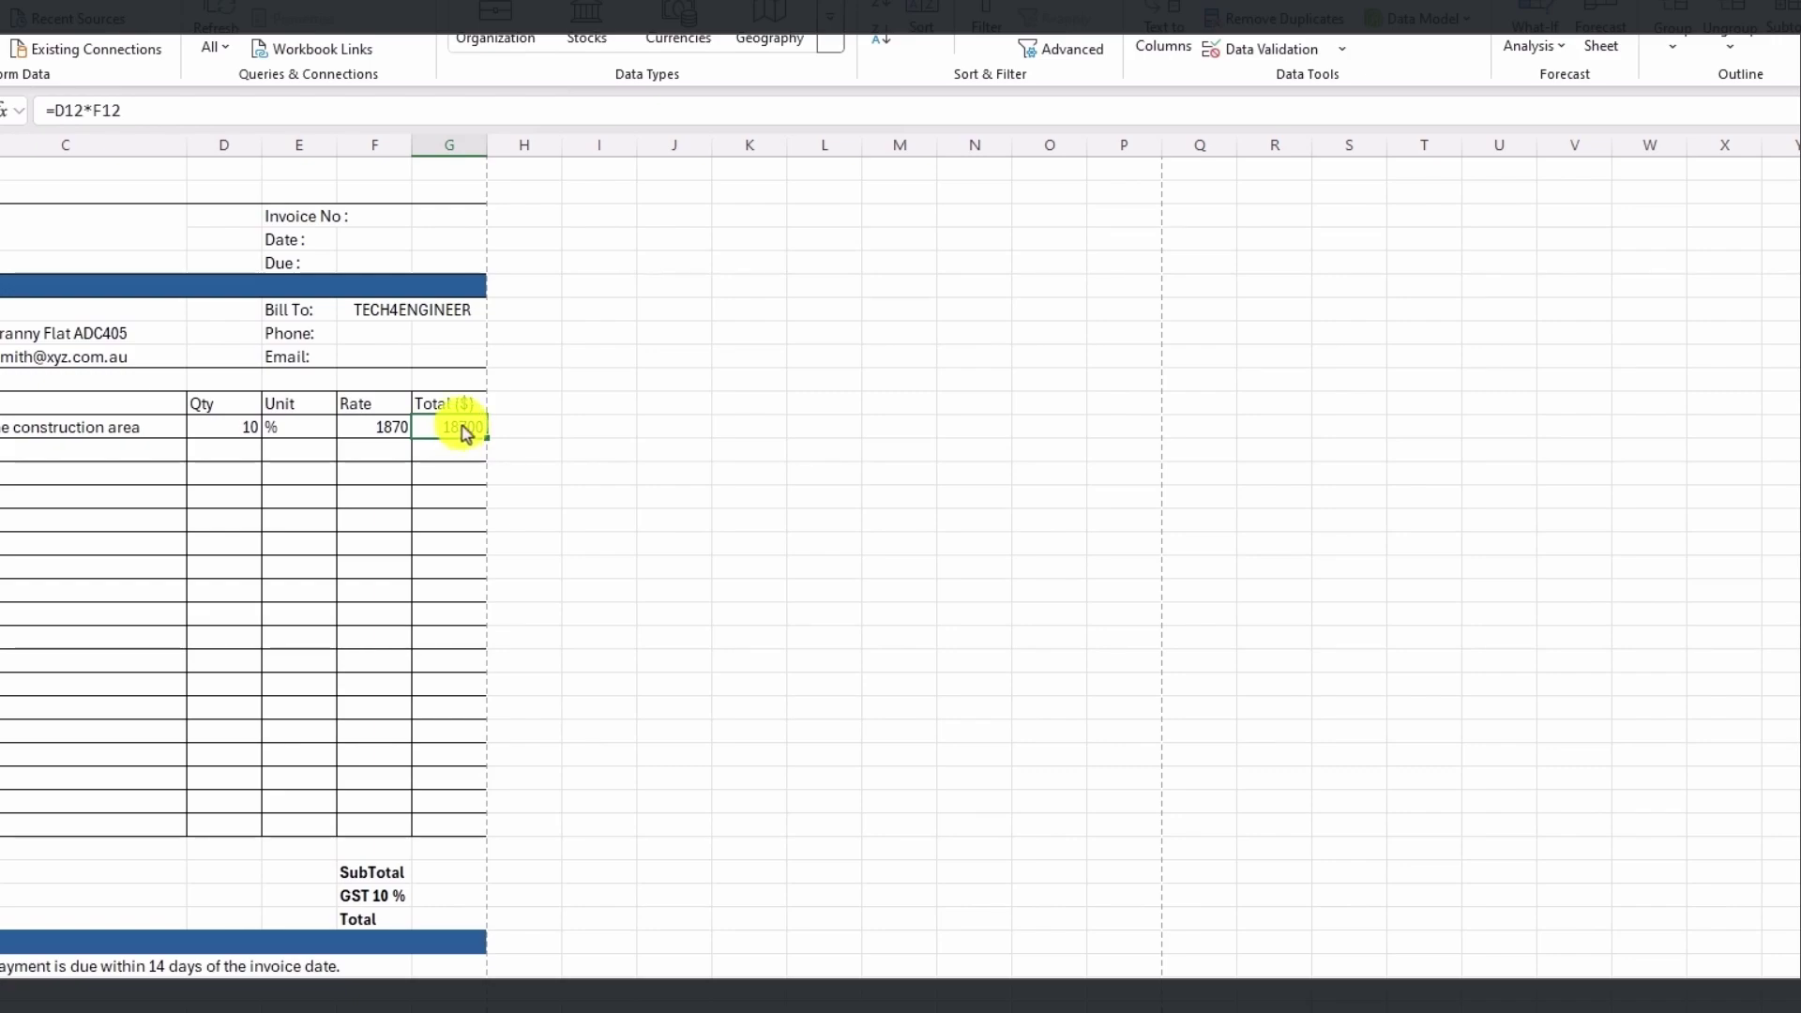
# - Start an IFS in G12 returning D12/100*D12*F12 when E12 is "%"
pyautogui.write('=')
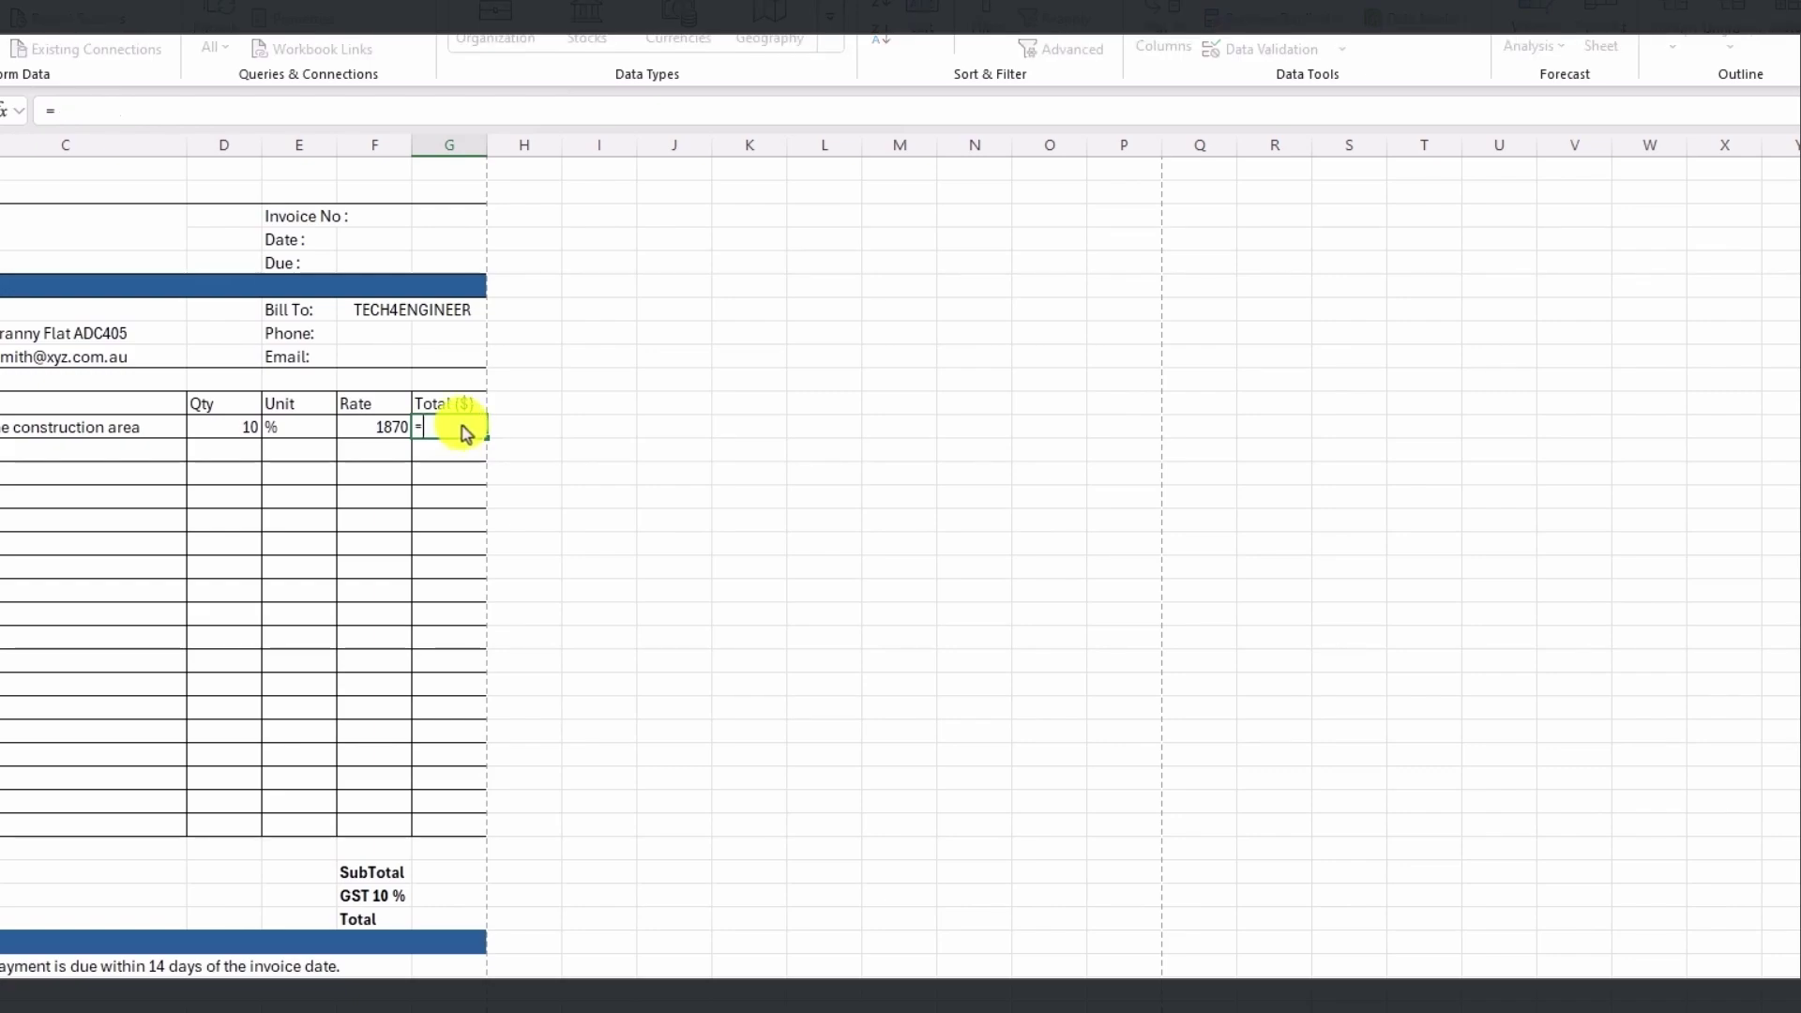
pyautogui.write('ifs')
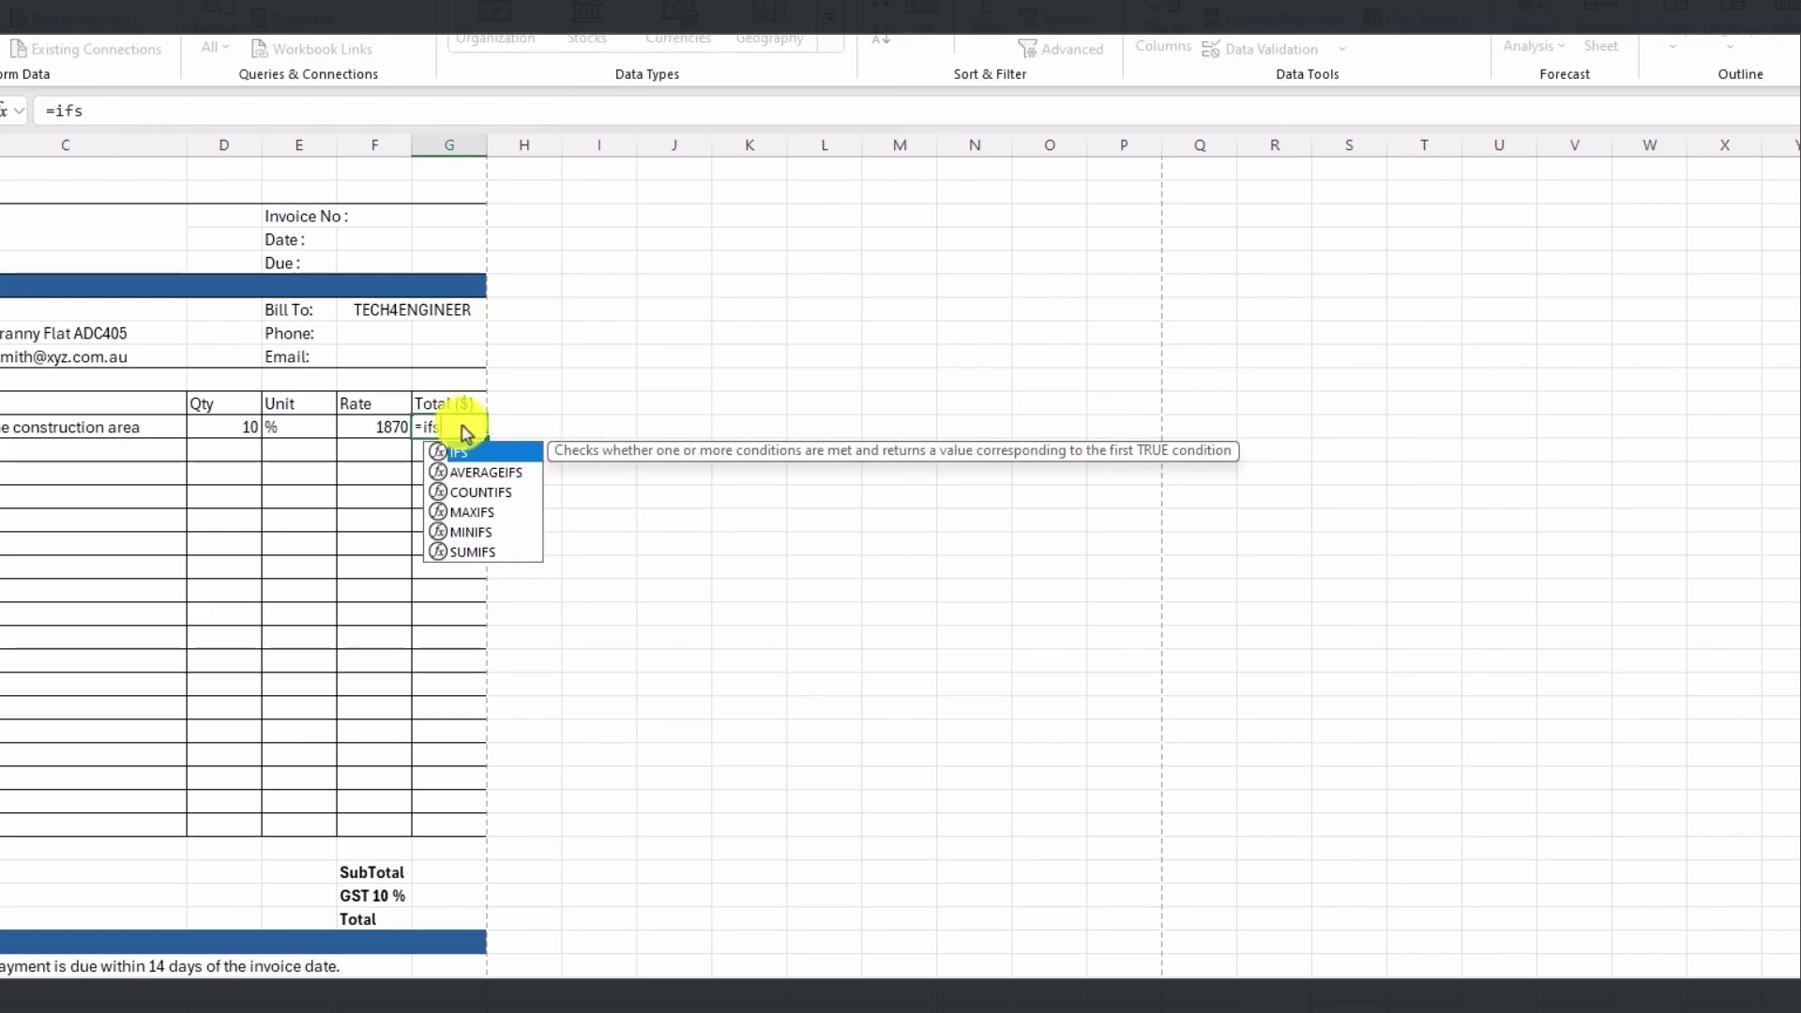
pyautogui.write('(')
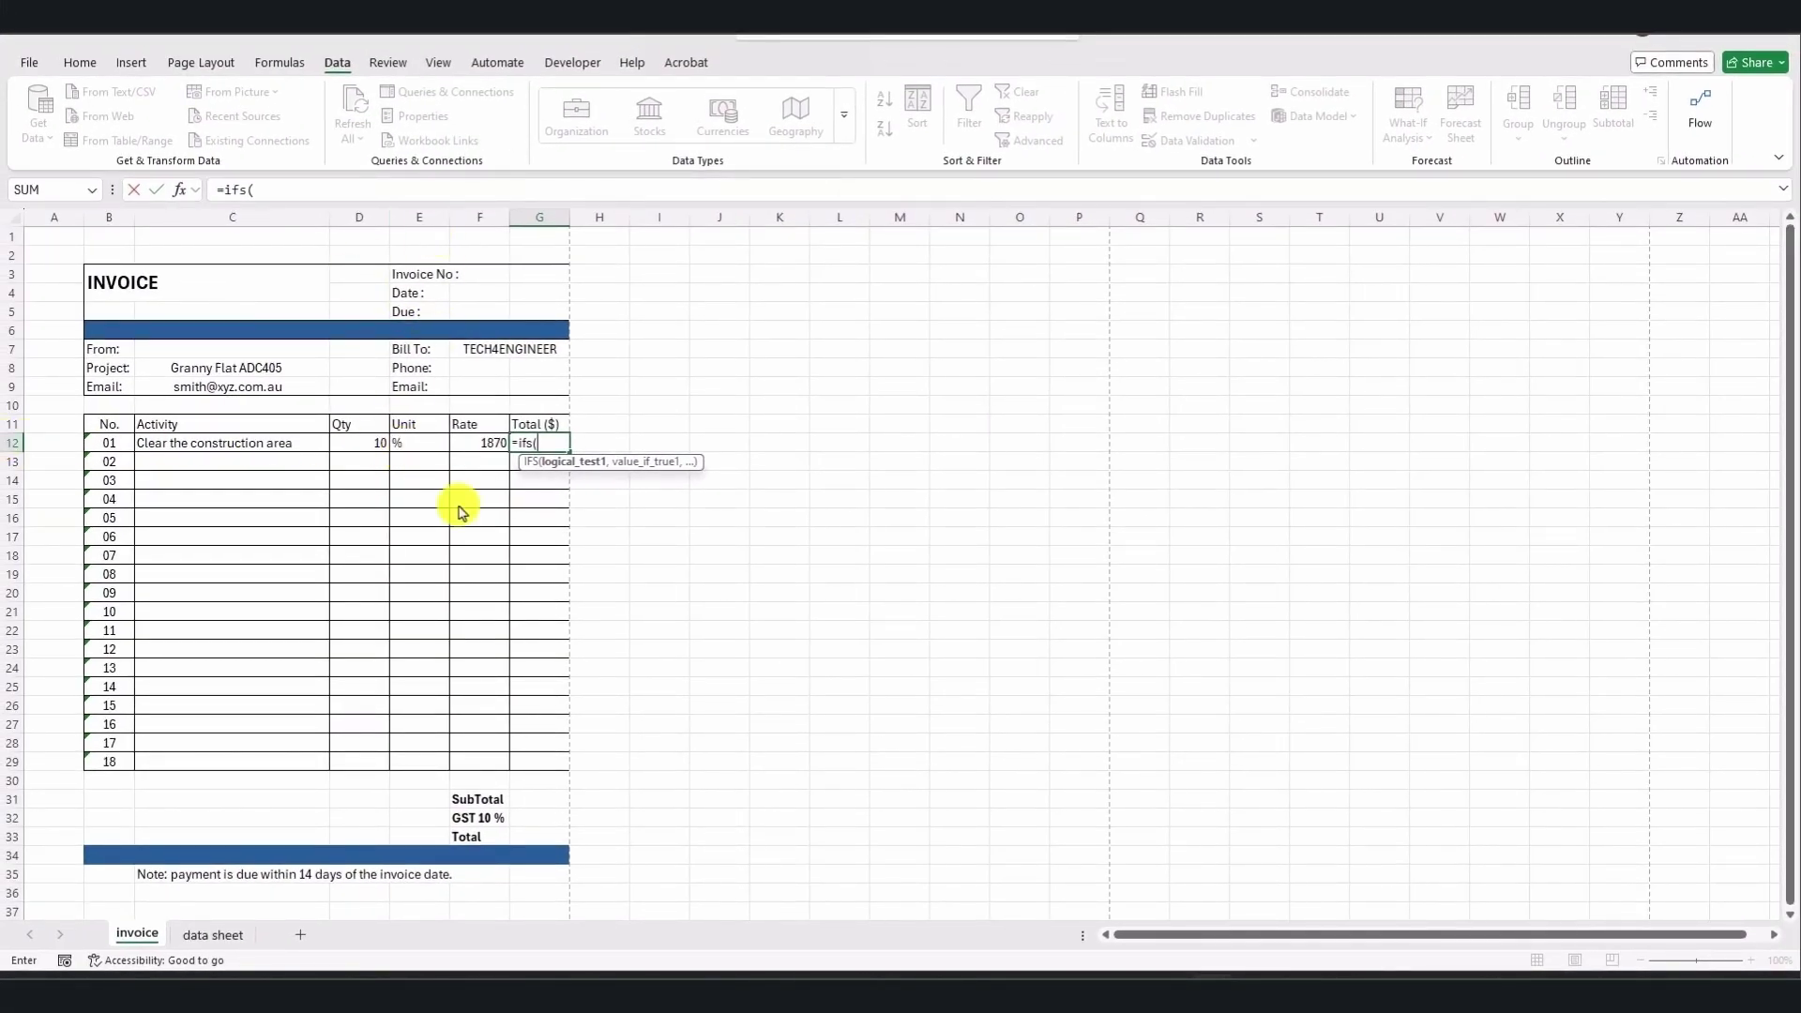
pyautogui.click(409, 445)
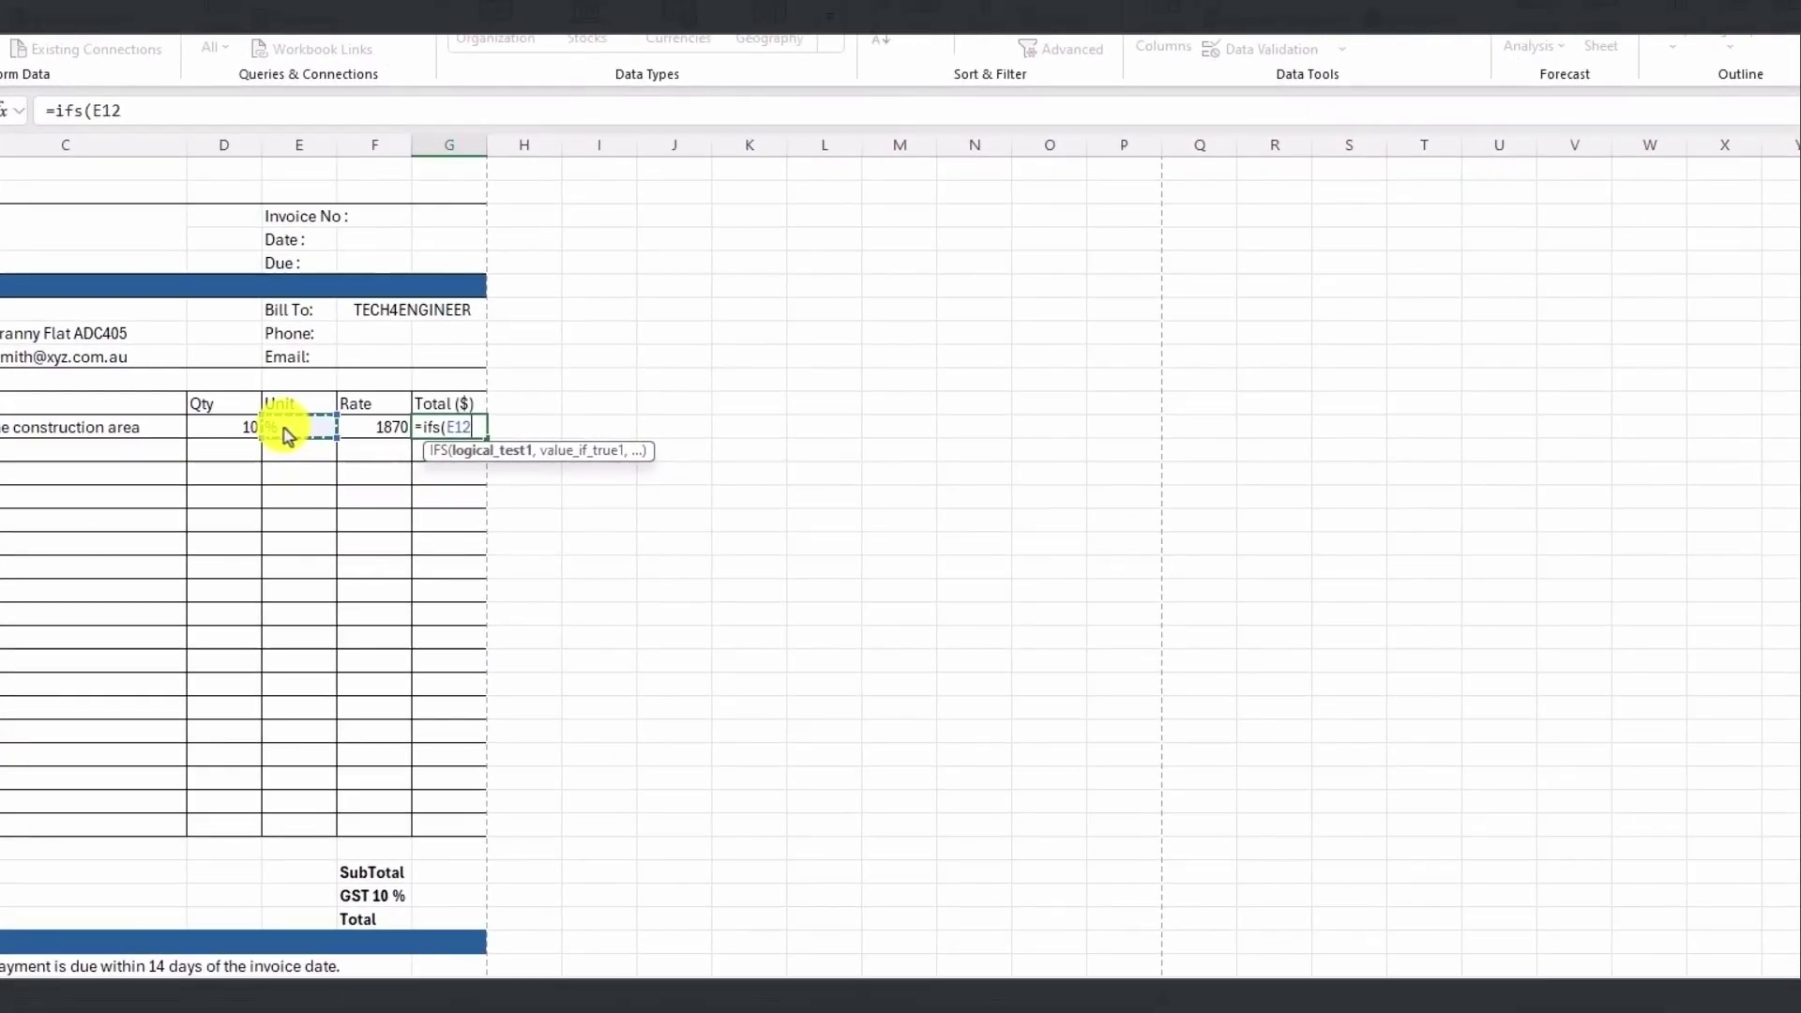
pyautogui.write('="%)')
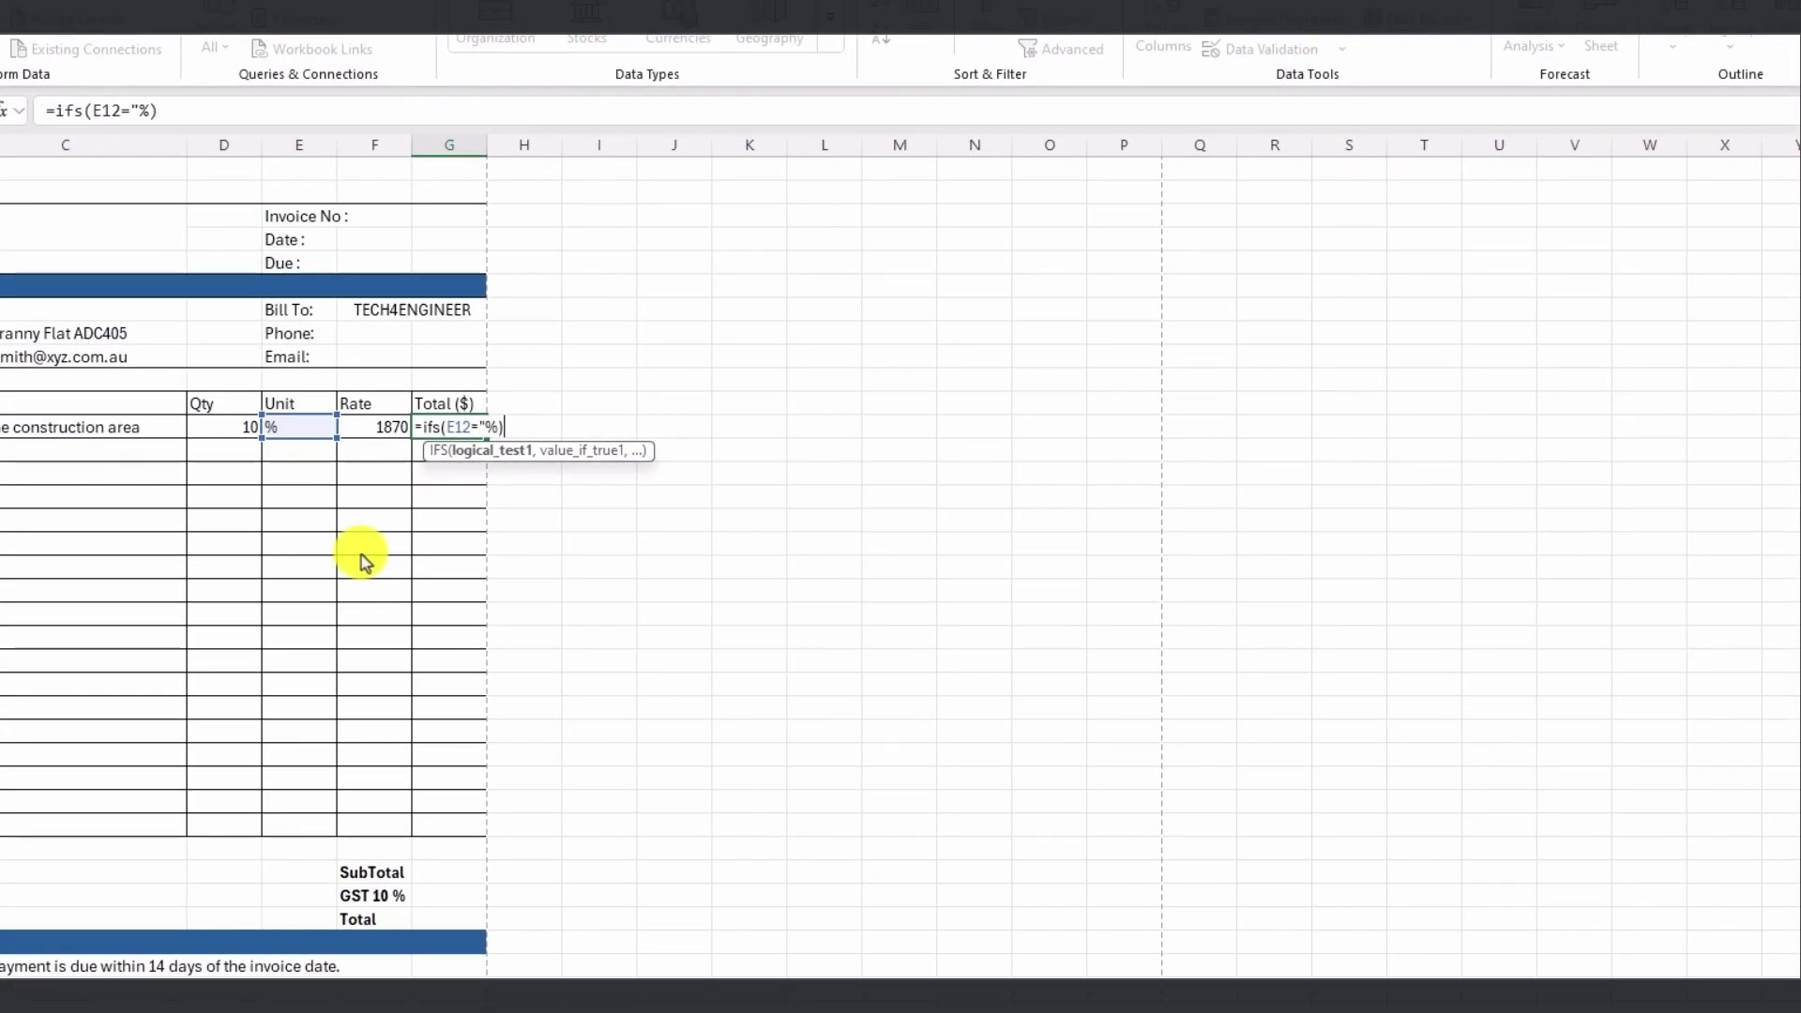
pyautogui.write(',')
pyautogui.click(223, 430)
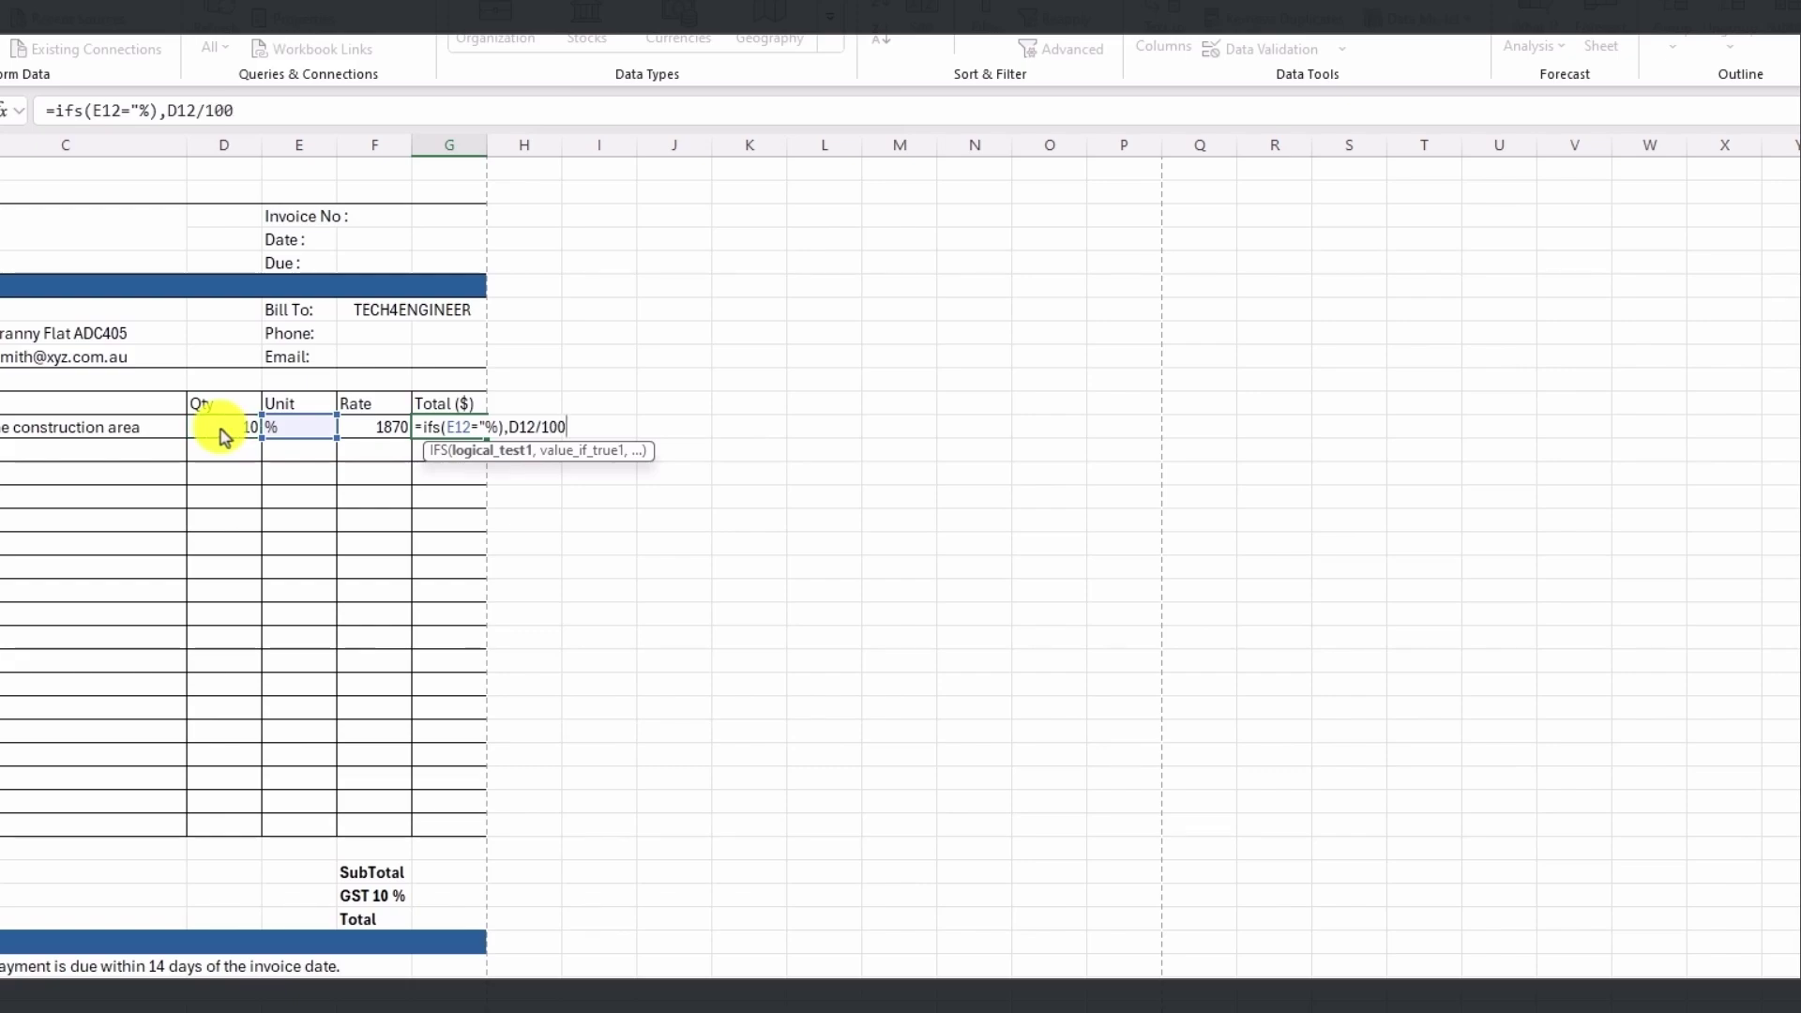
pyautogui.write('/100*D12*F12,')
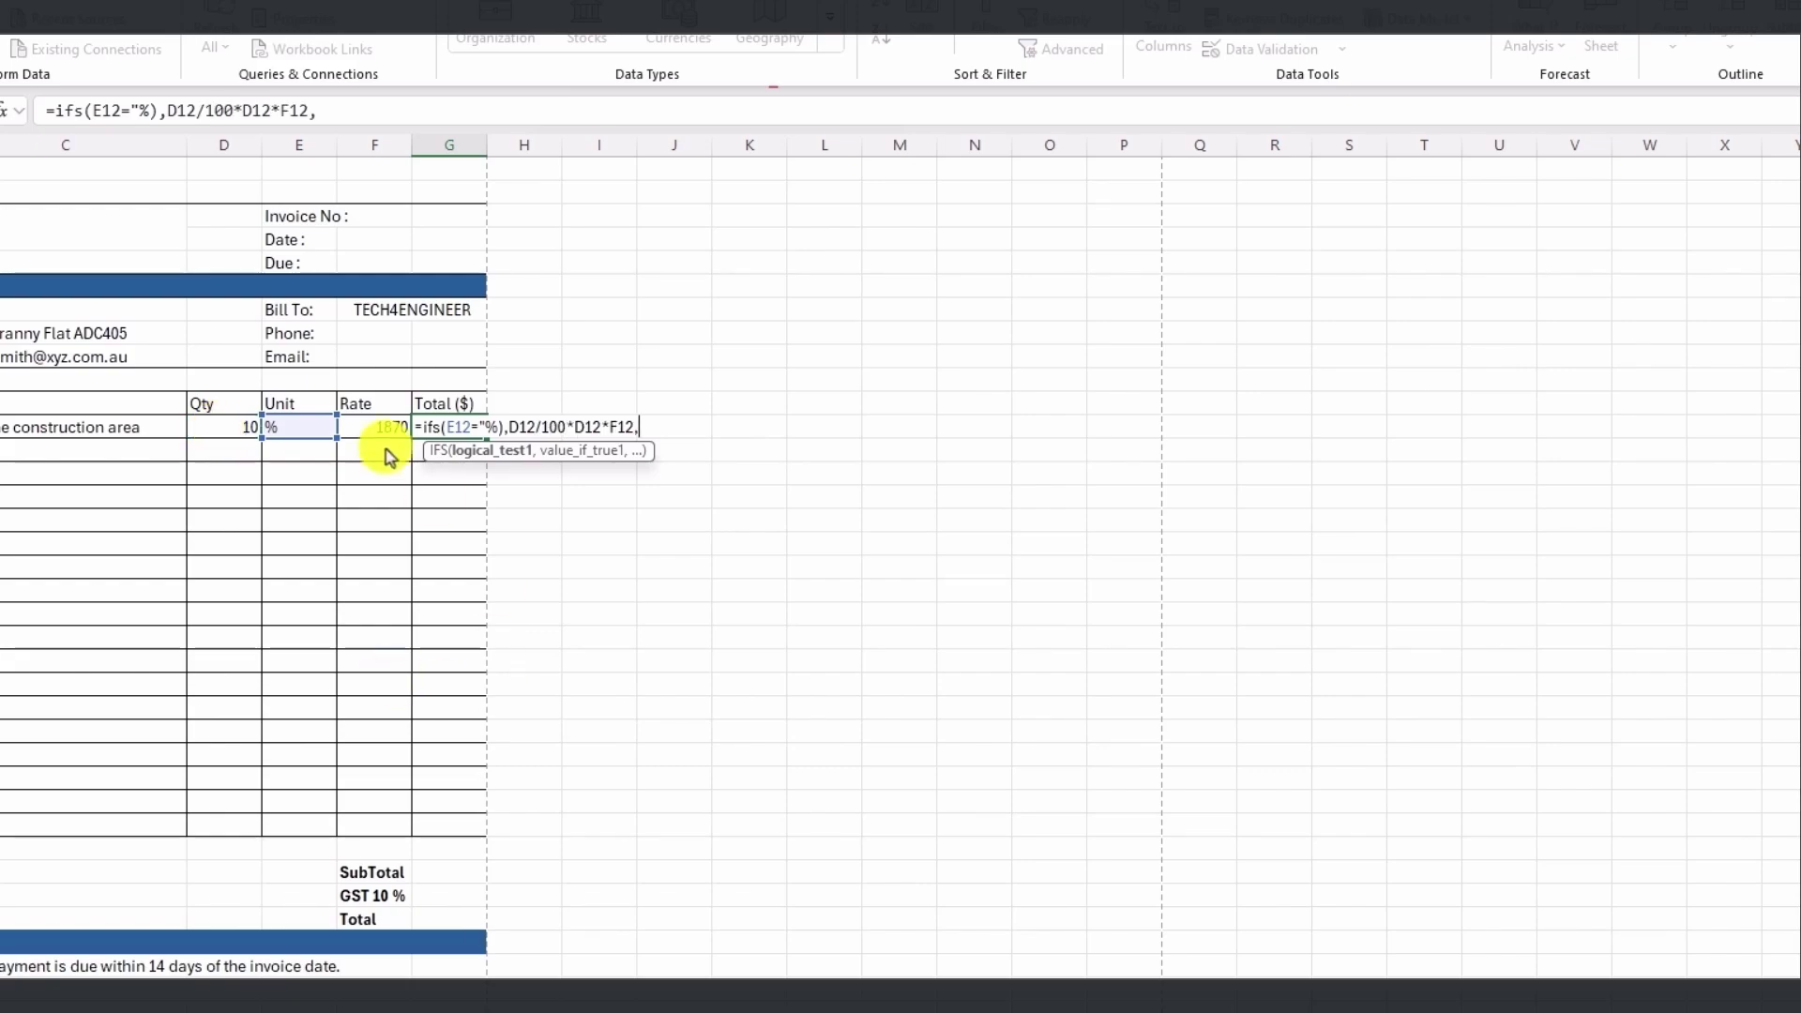
# - Add the "1000 bricks" case D12/1000*D12*F12 and default F12*D12, then commit
pyautogui.click(299, 433)
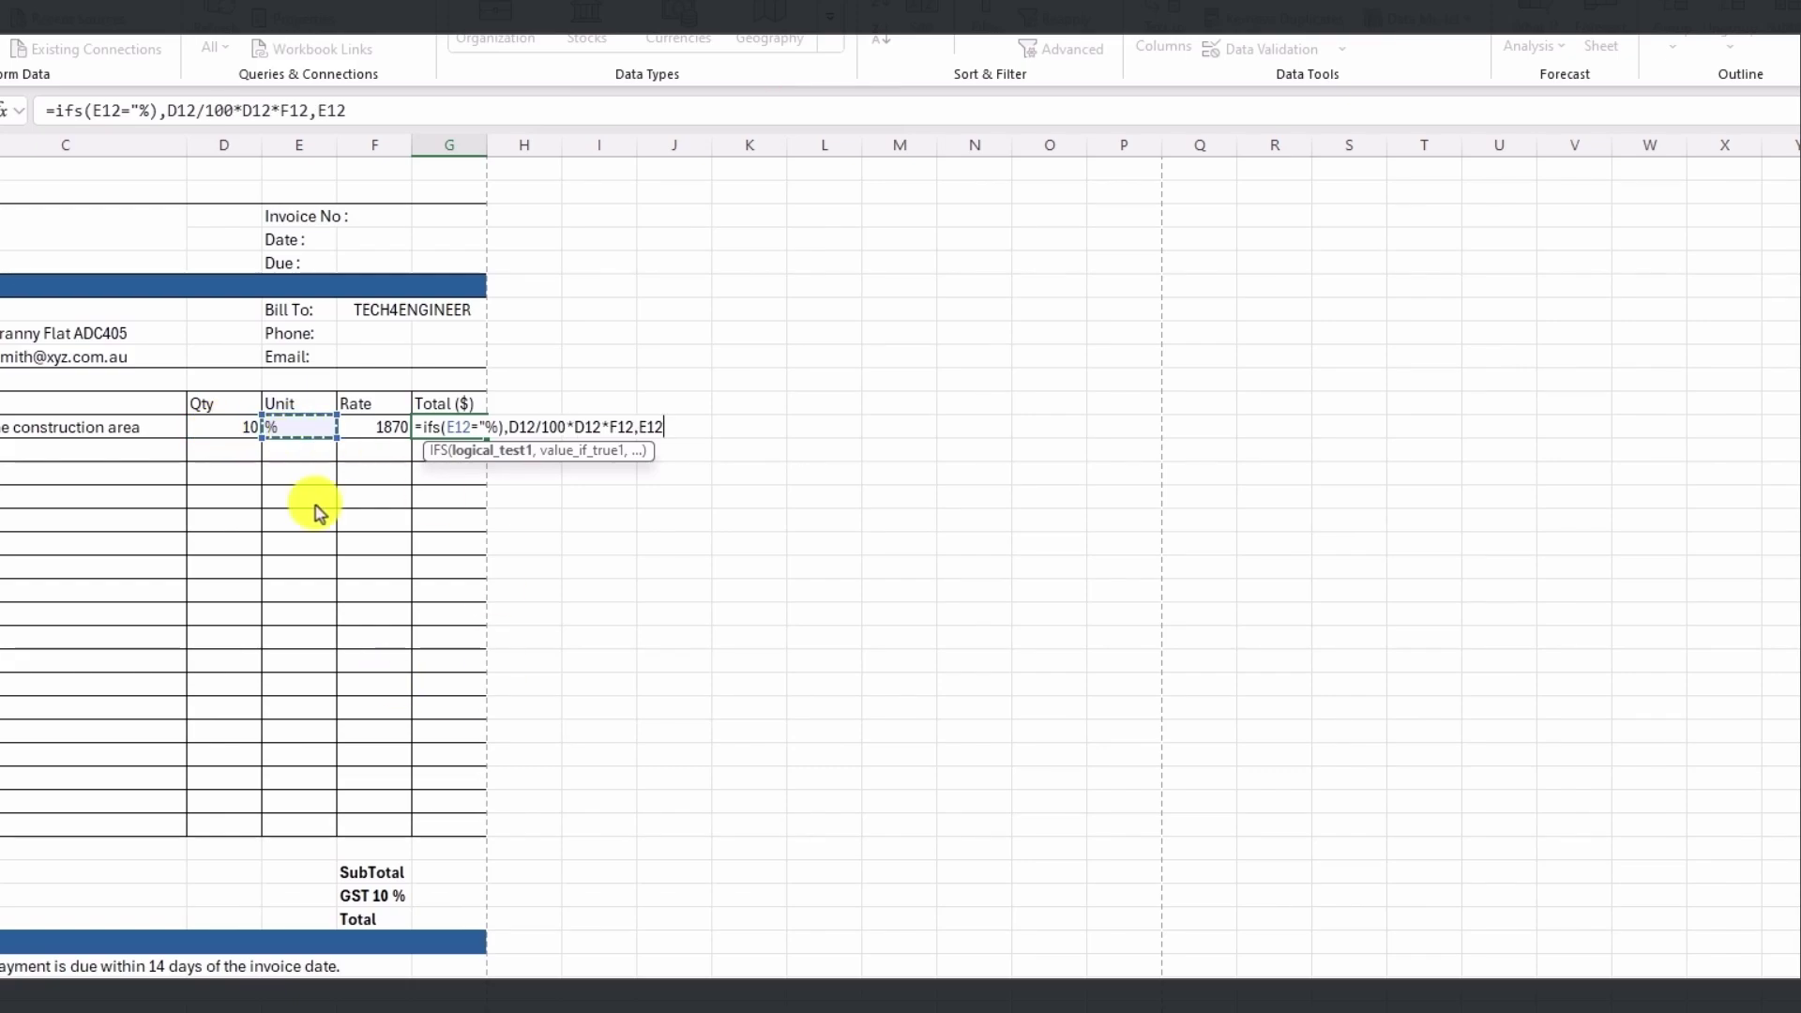
pyautogui.write('="1000 bricks"')
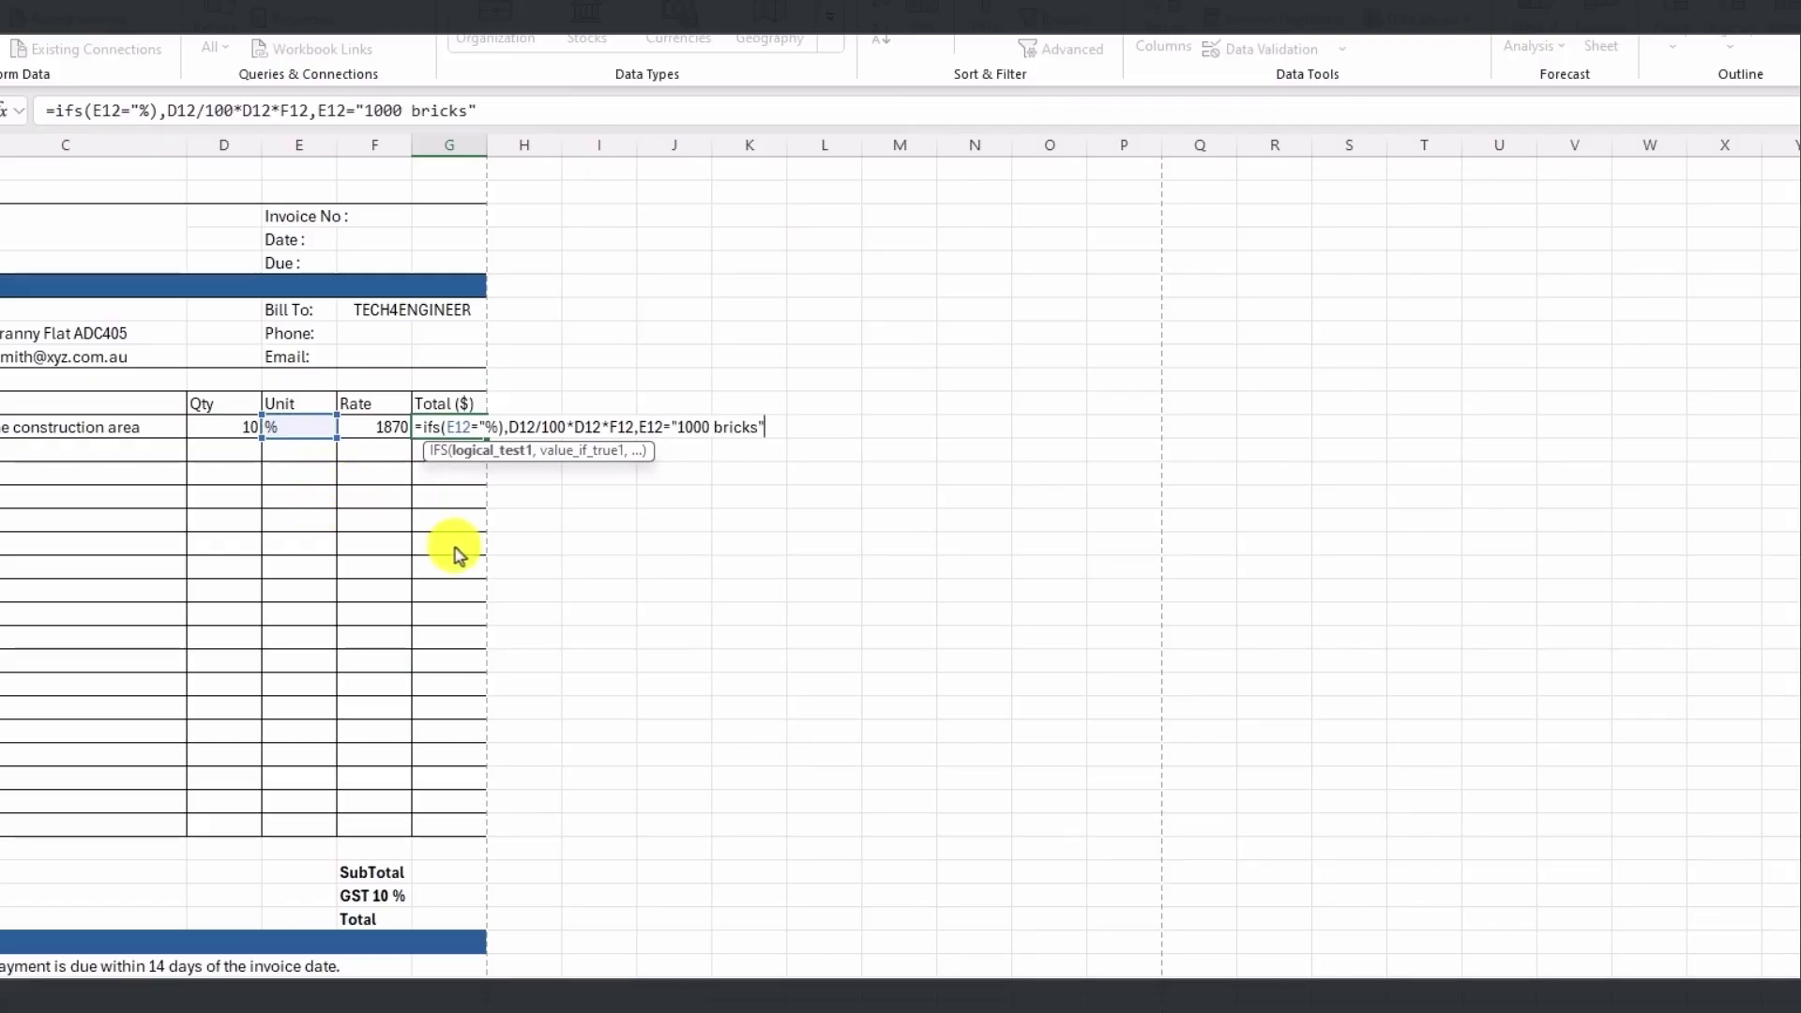
pyautogui.write(',')
pyautogui.click(224, 438)
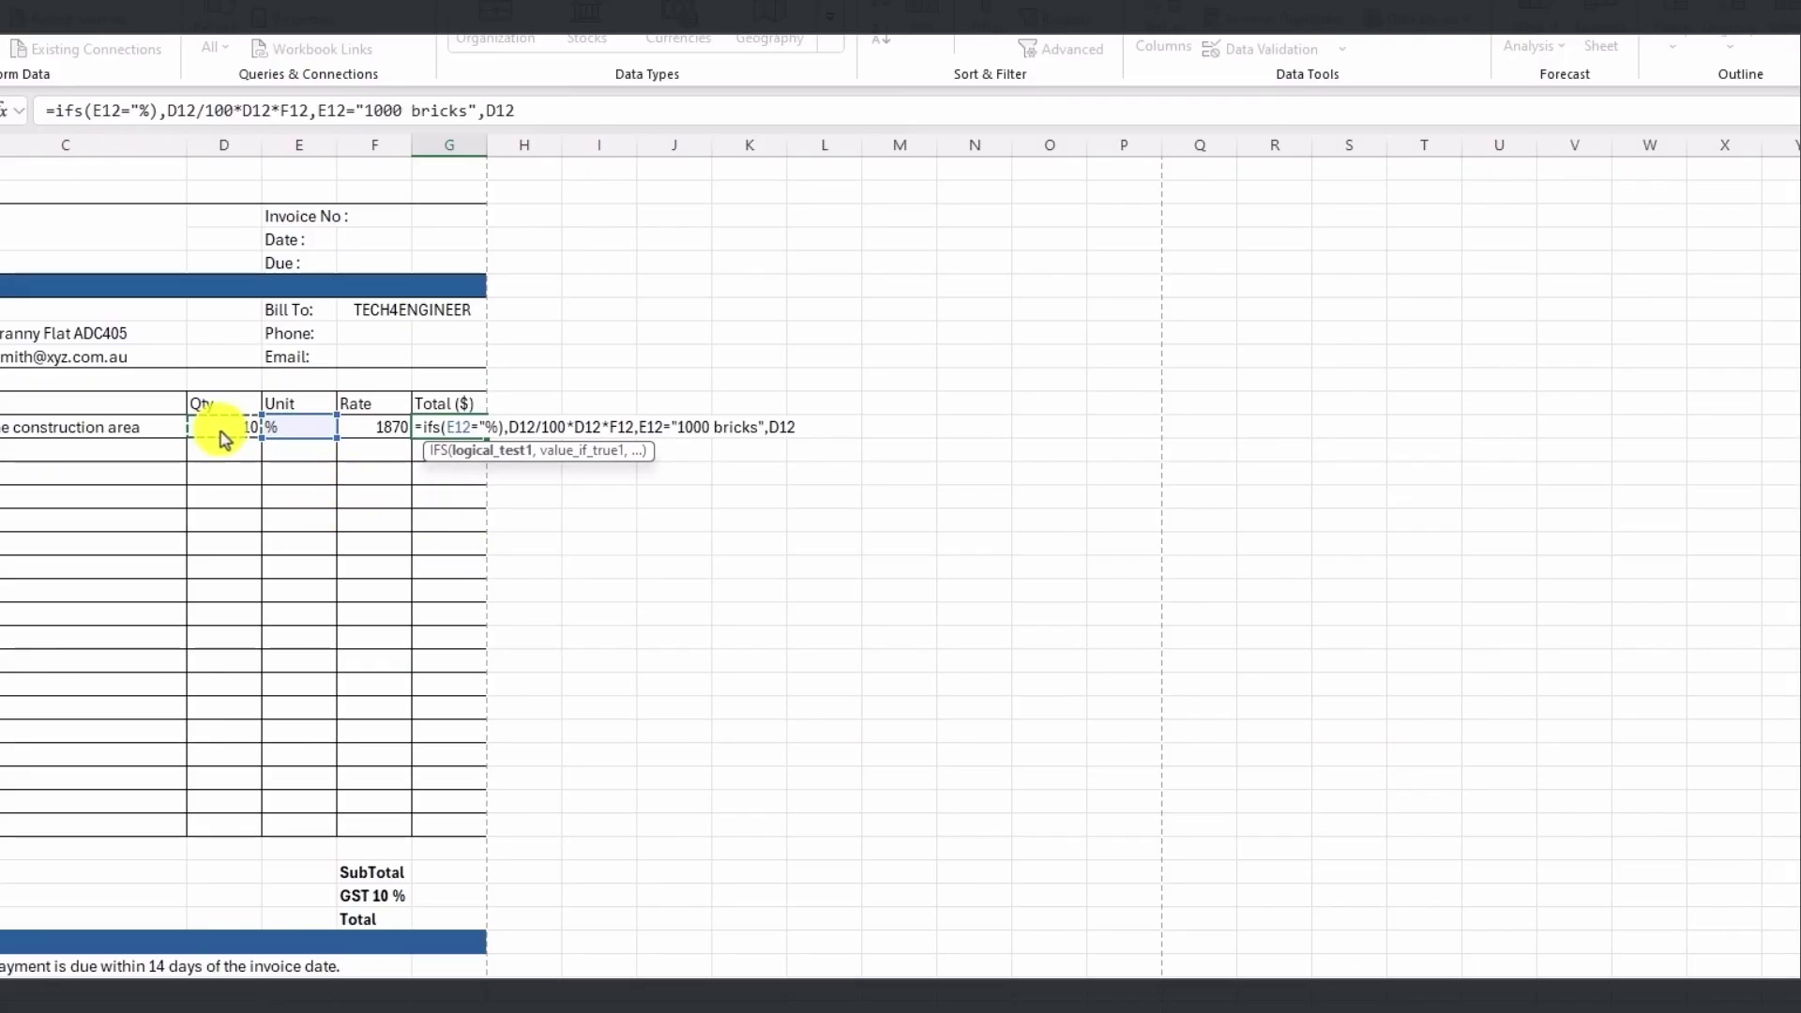
pyautogui.write('/1000*D12*F12,')
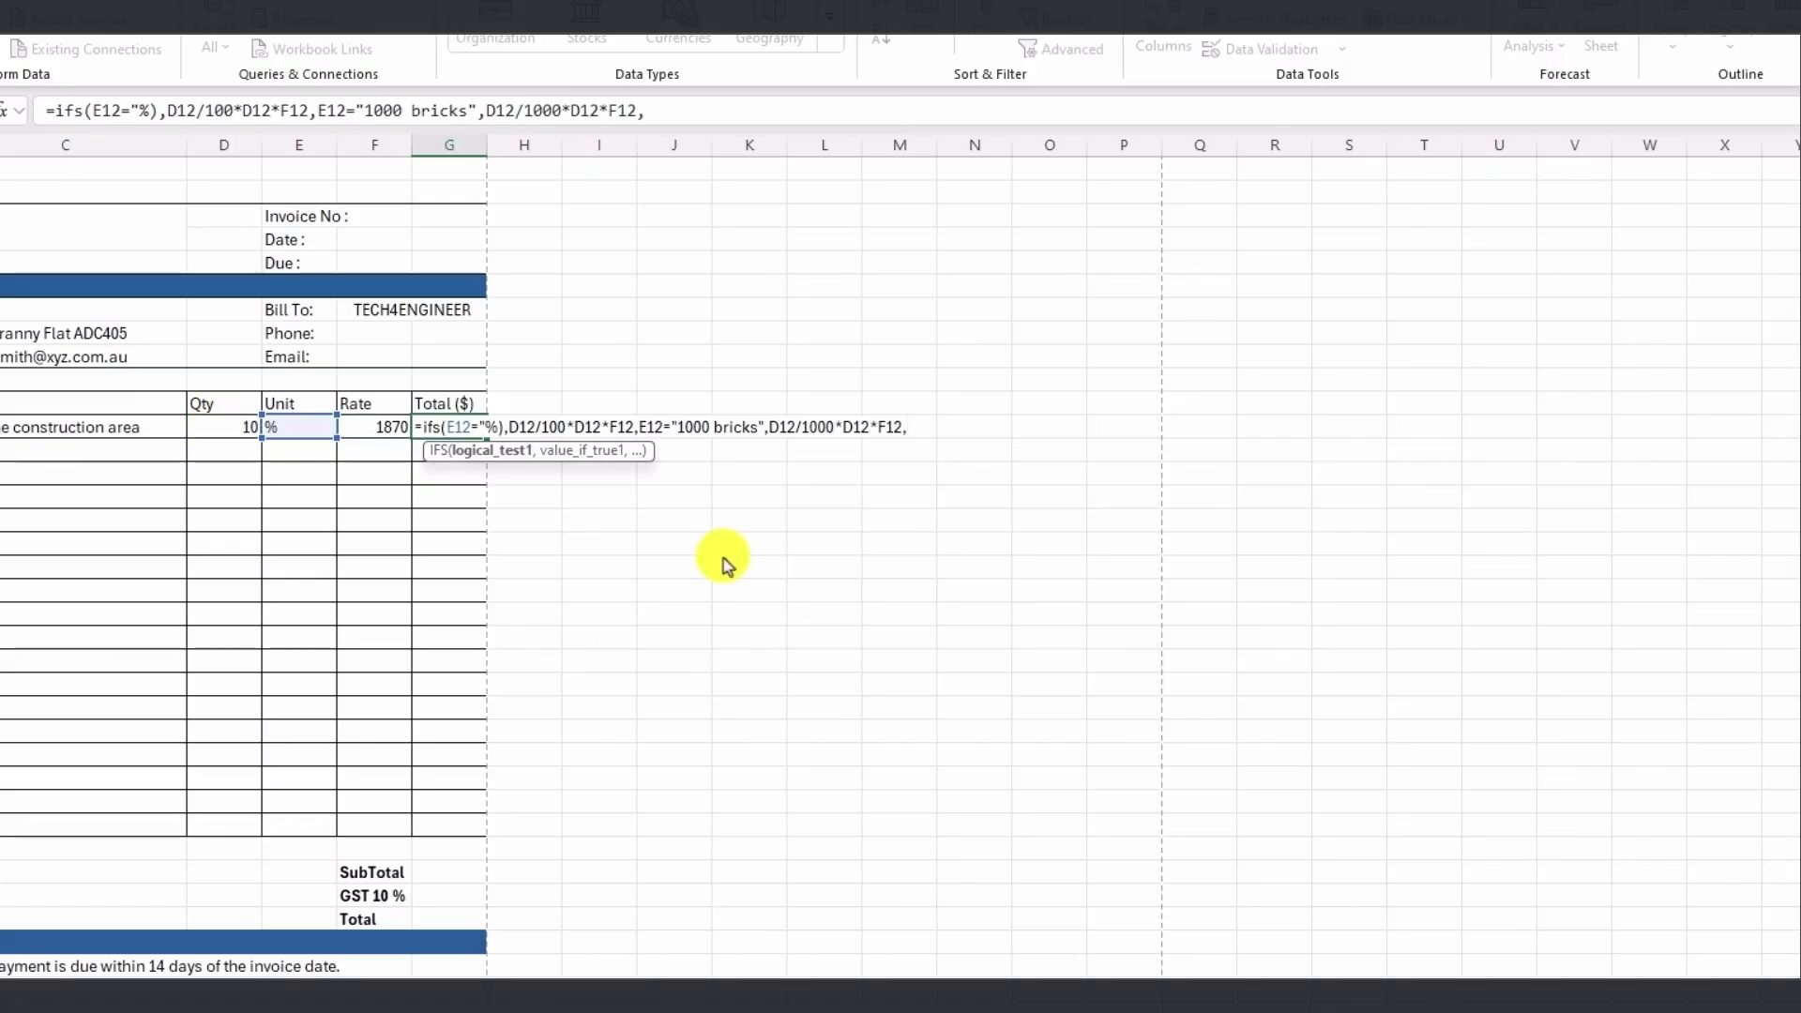
pyautogui.write('True,')
pyautogui.click(366, 432)
pyautogui.write('*')
pyautogui.click(218, 429)
pyautogui.write(')')
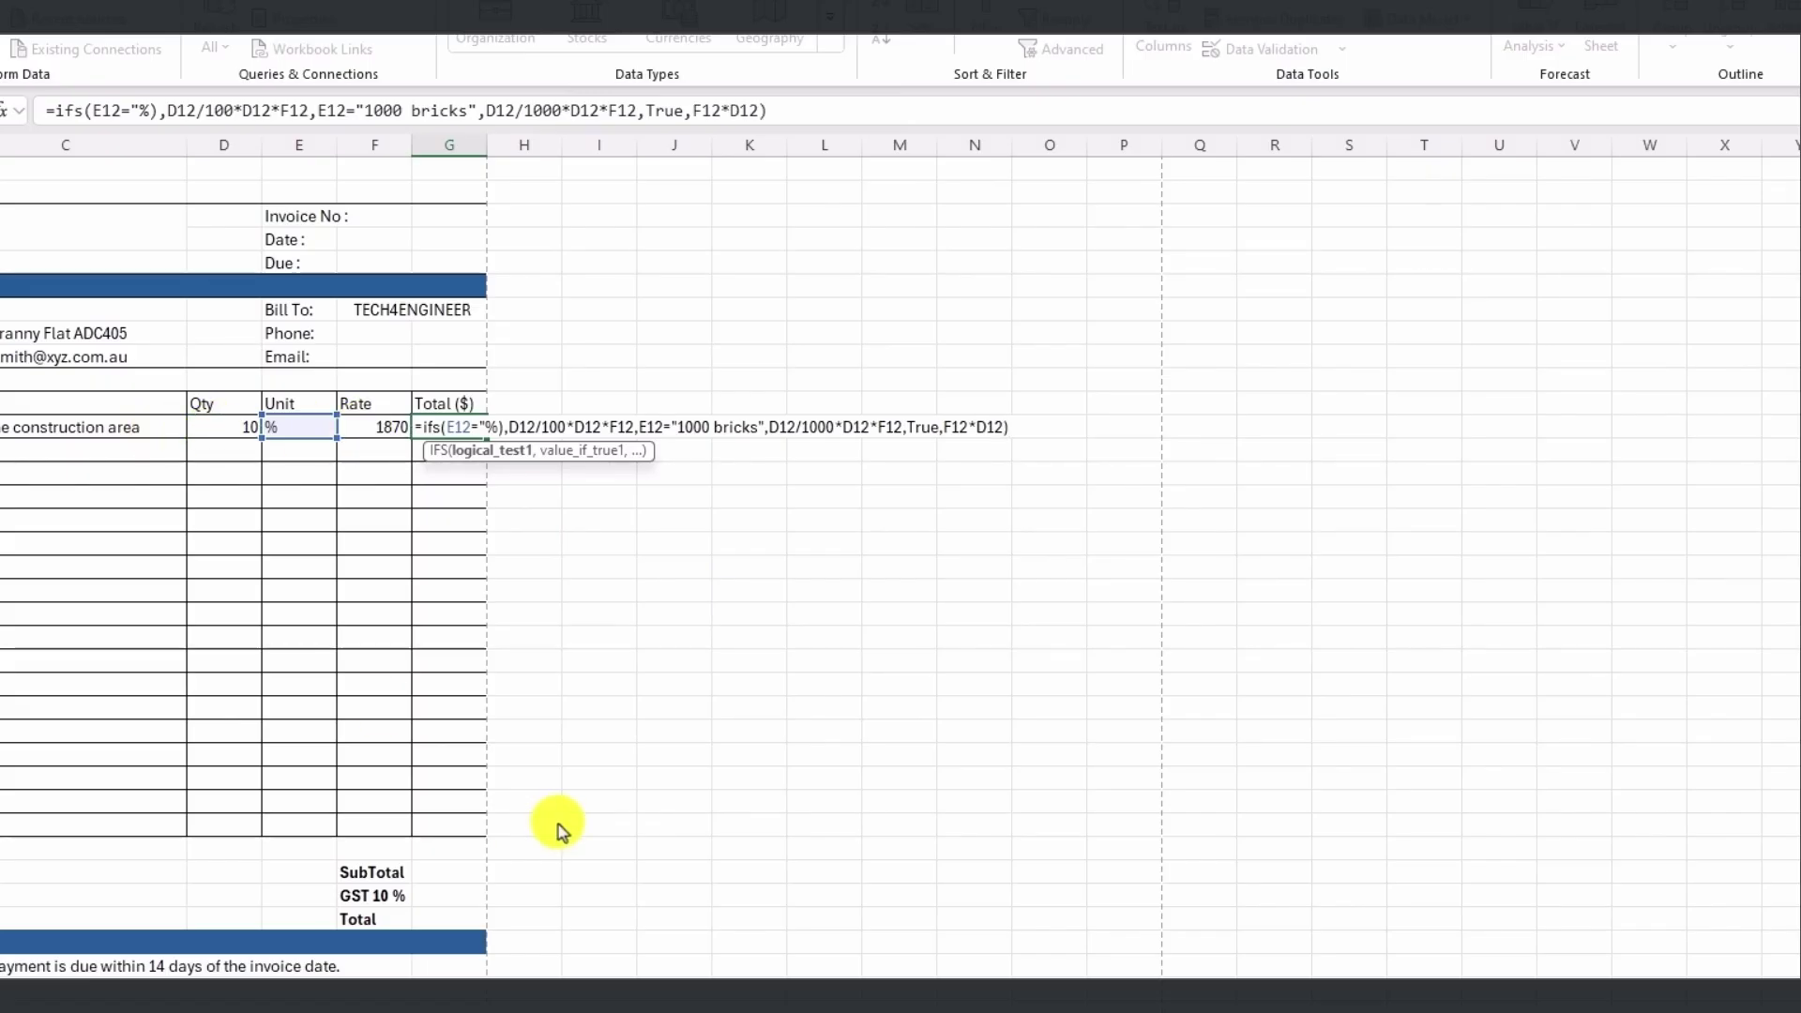
pyautogui.click(503, 427)
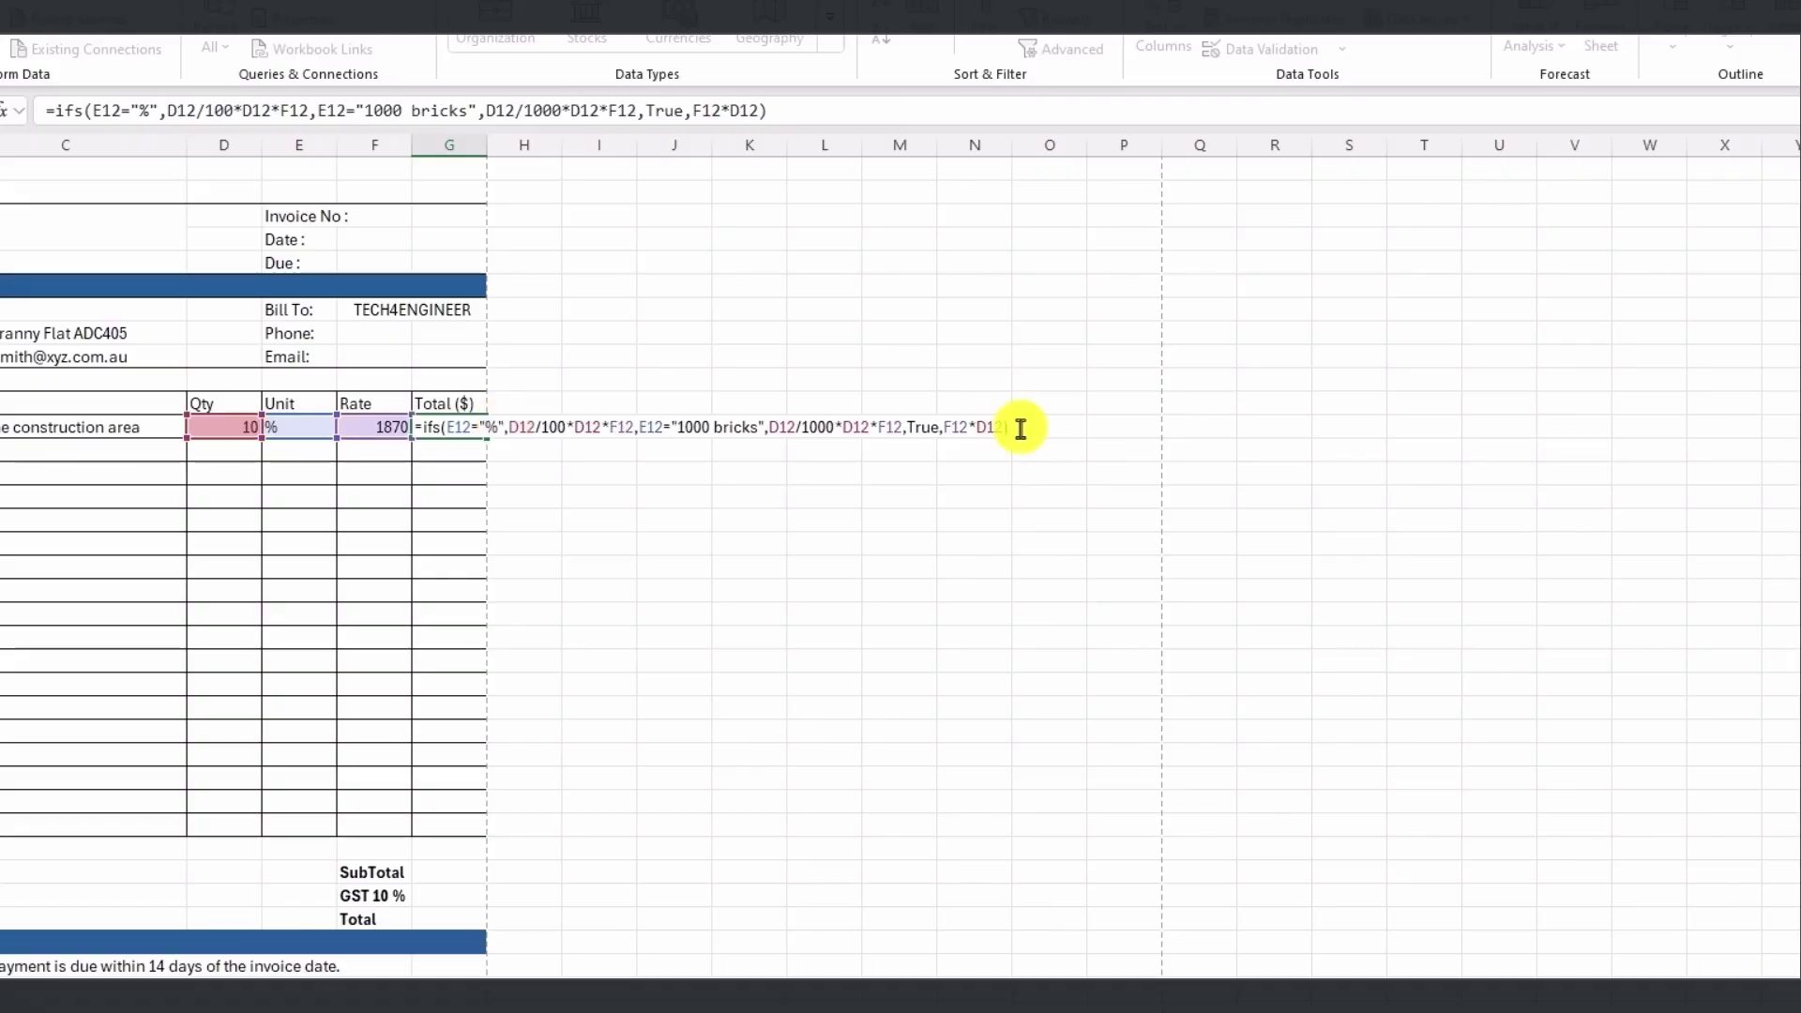
pyautogui.press('Return')
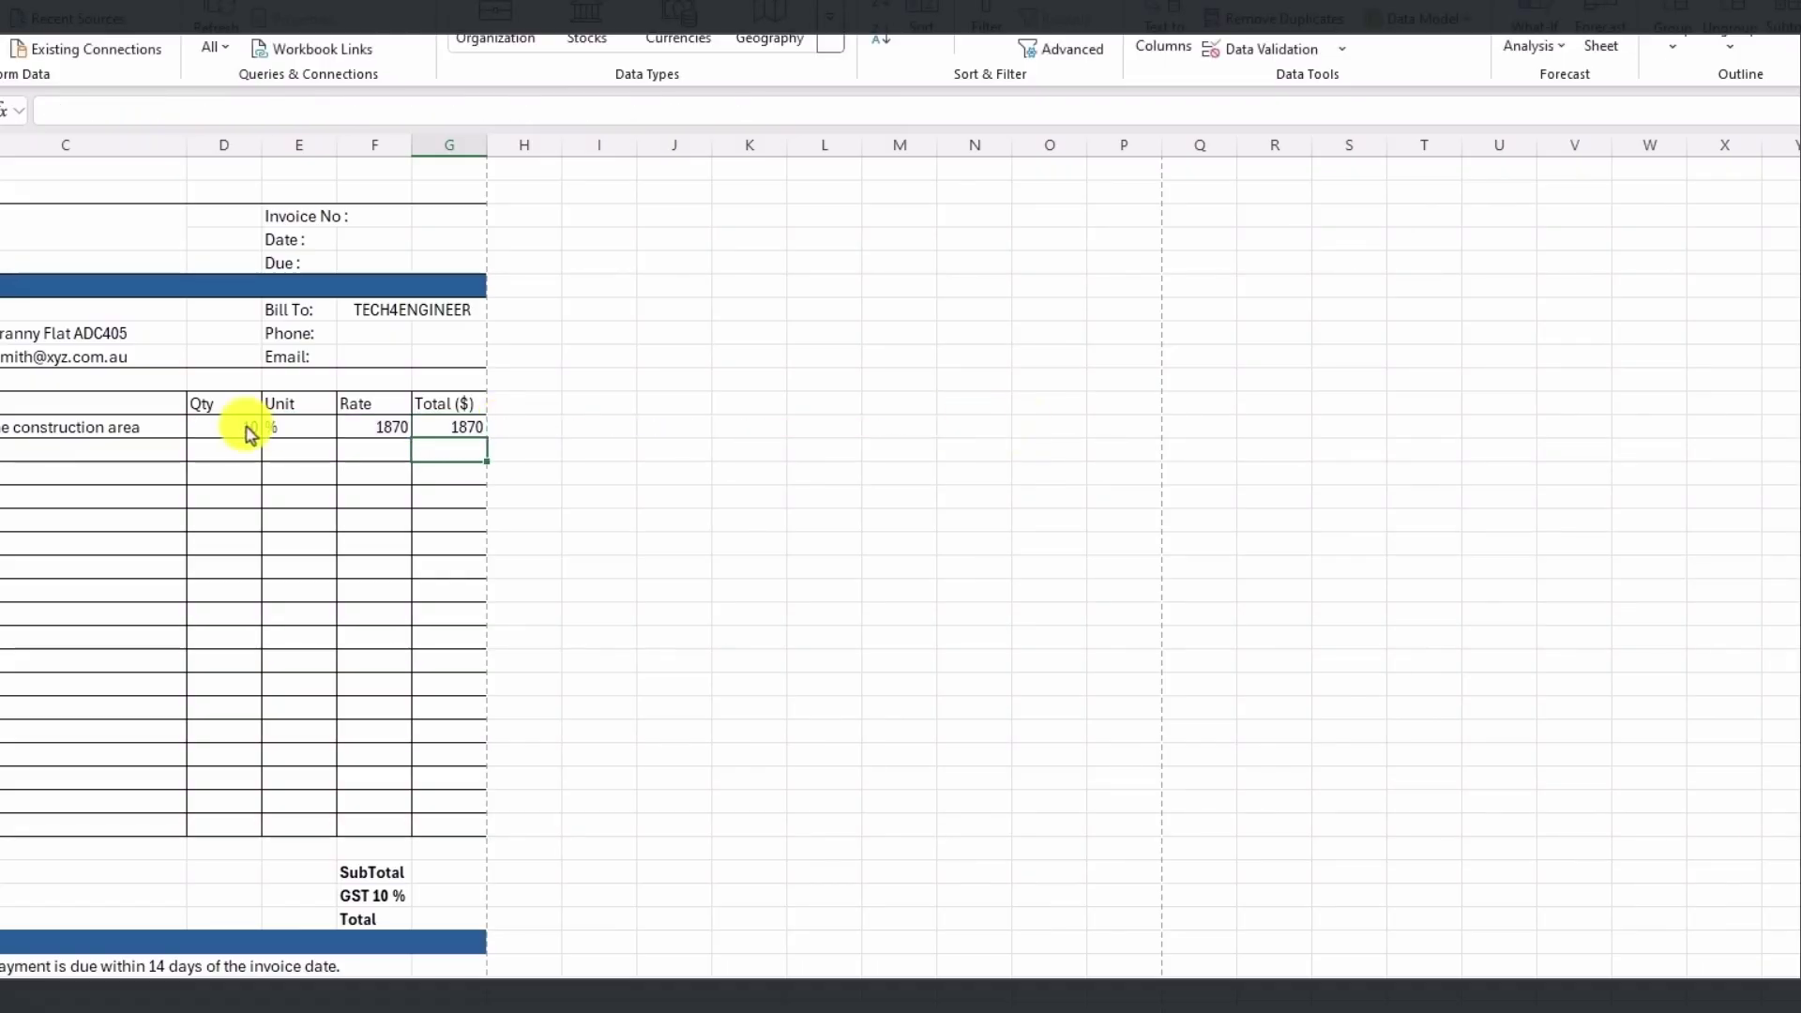
# - Switch E12's unit to SM, then to 1000 bricks, giving a total of 187
pyautogui.click(300, 430)
pyautogui.click(347, 428)
pyautogui.click(319, 474)
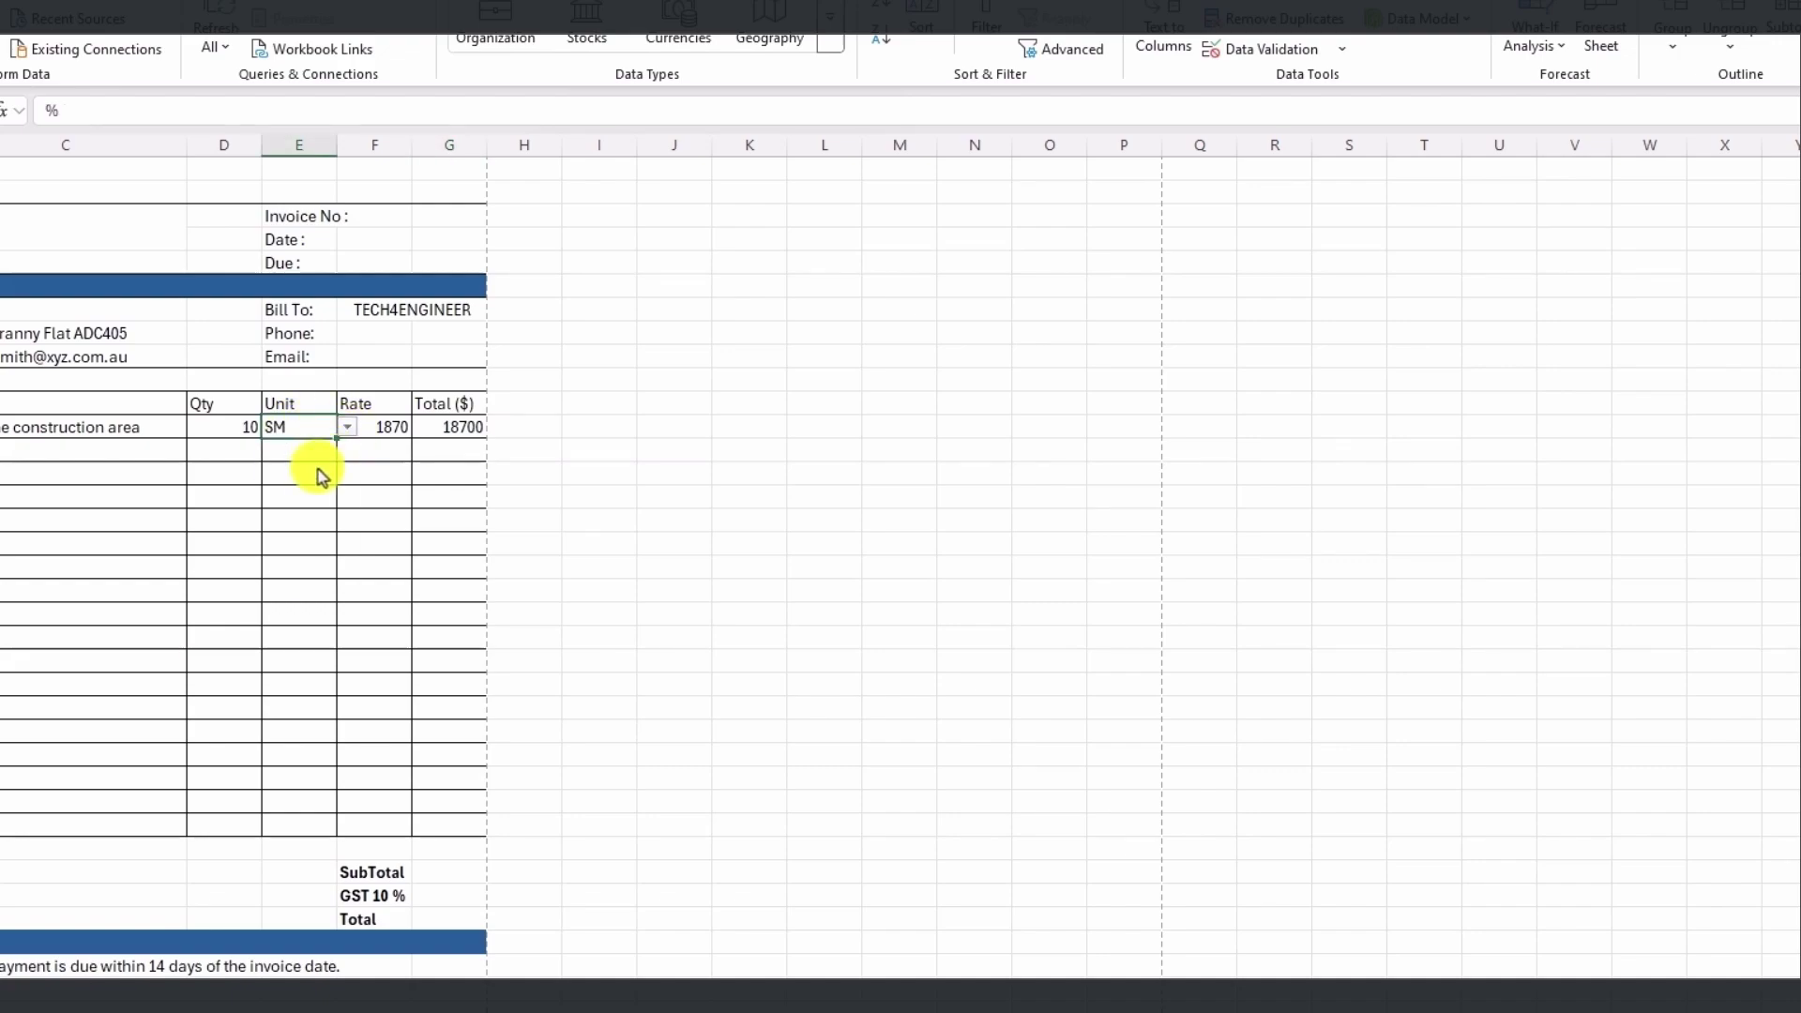
pyautogui.click(347, 428)
pyautogui.click(314, 587)
# - Copy the IFS total formula from G12 down to G29
pyautogui.click(1138, 454)
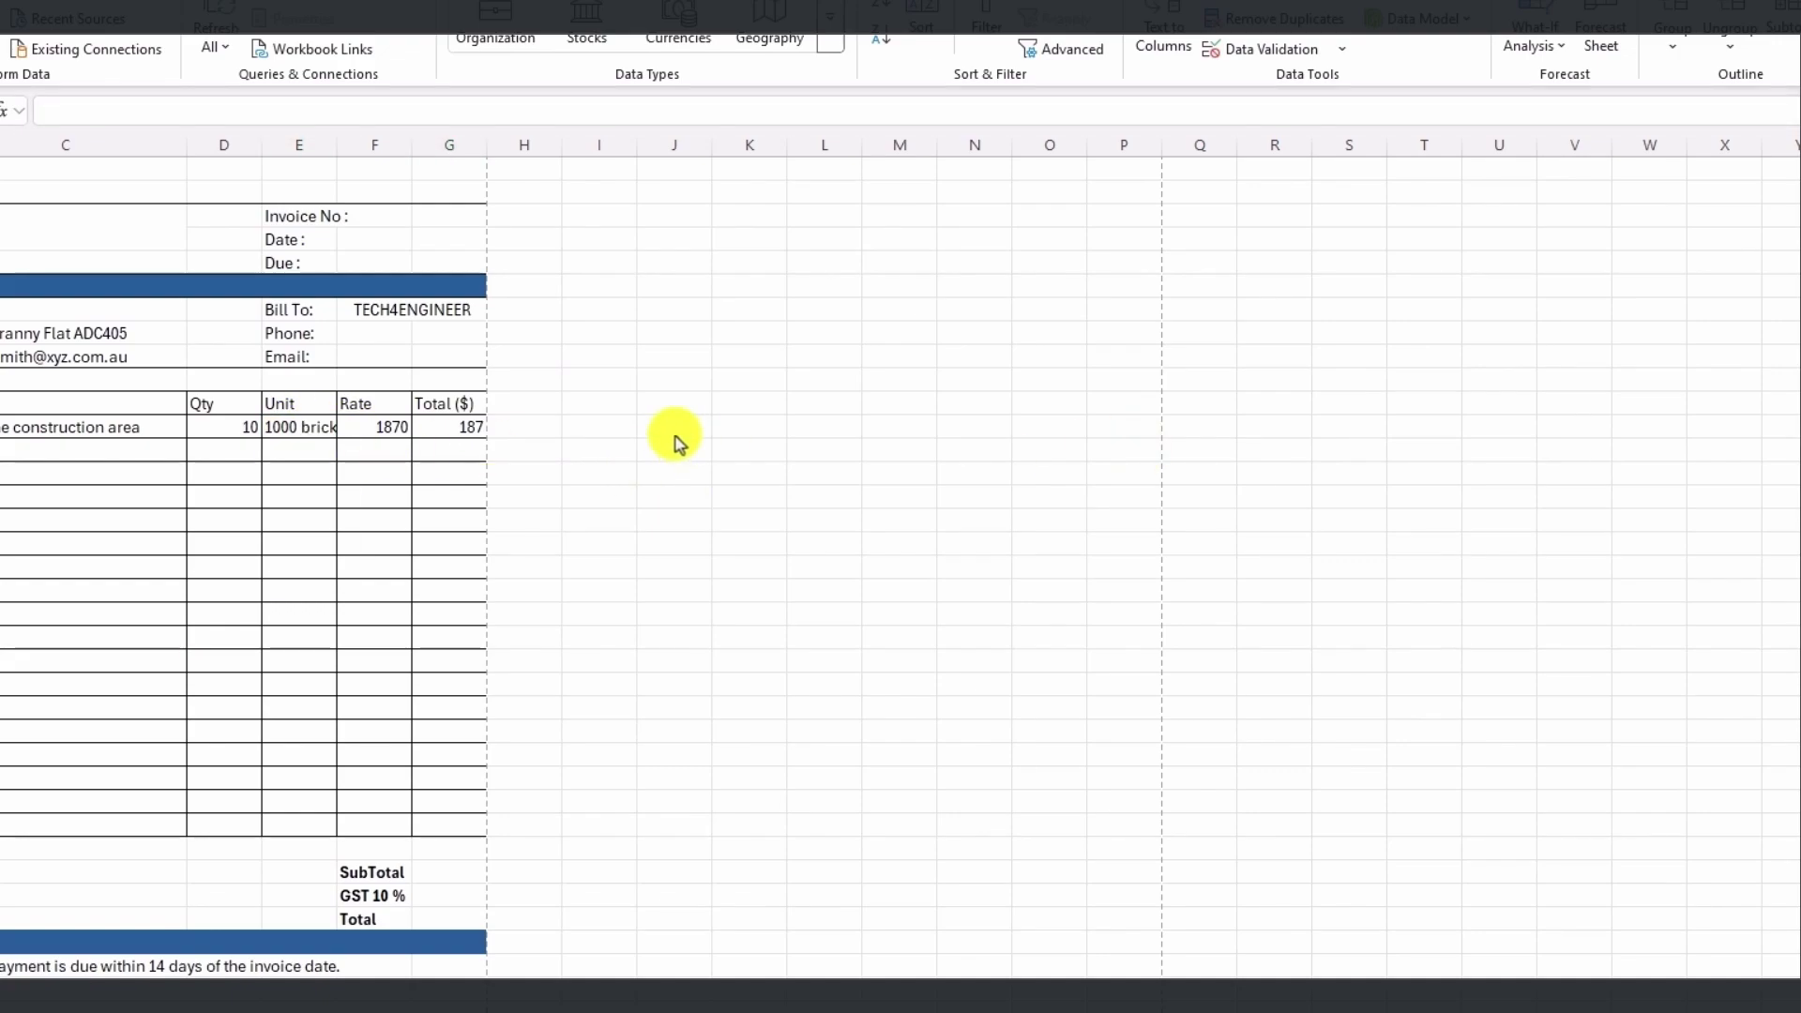
pyautogui.click(723, 429)
pyautogui.click(452, 428)
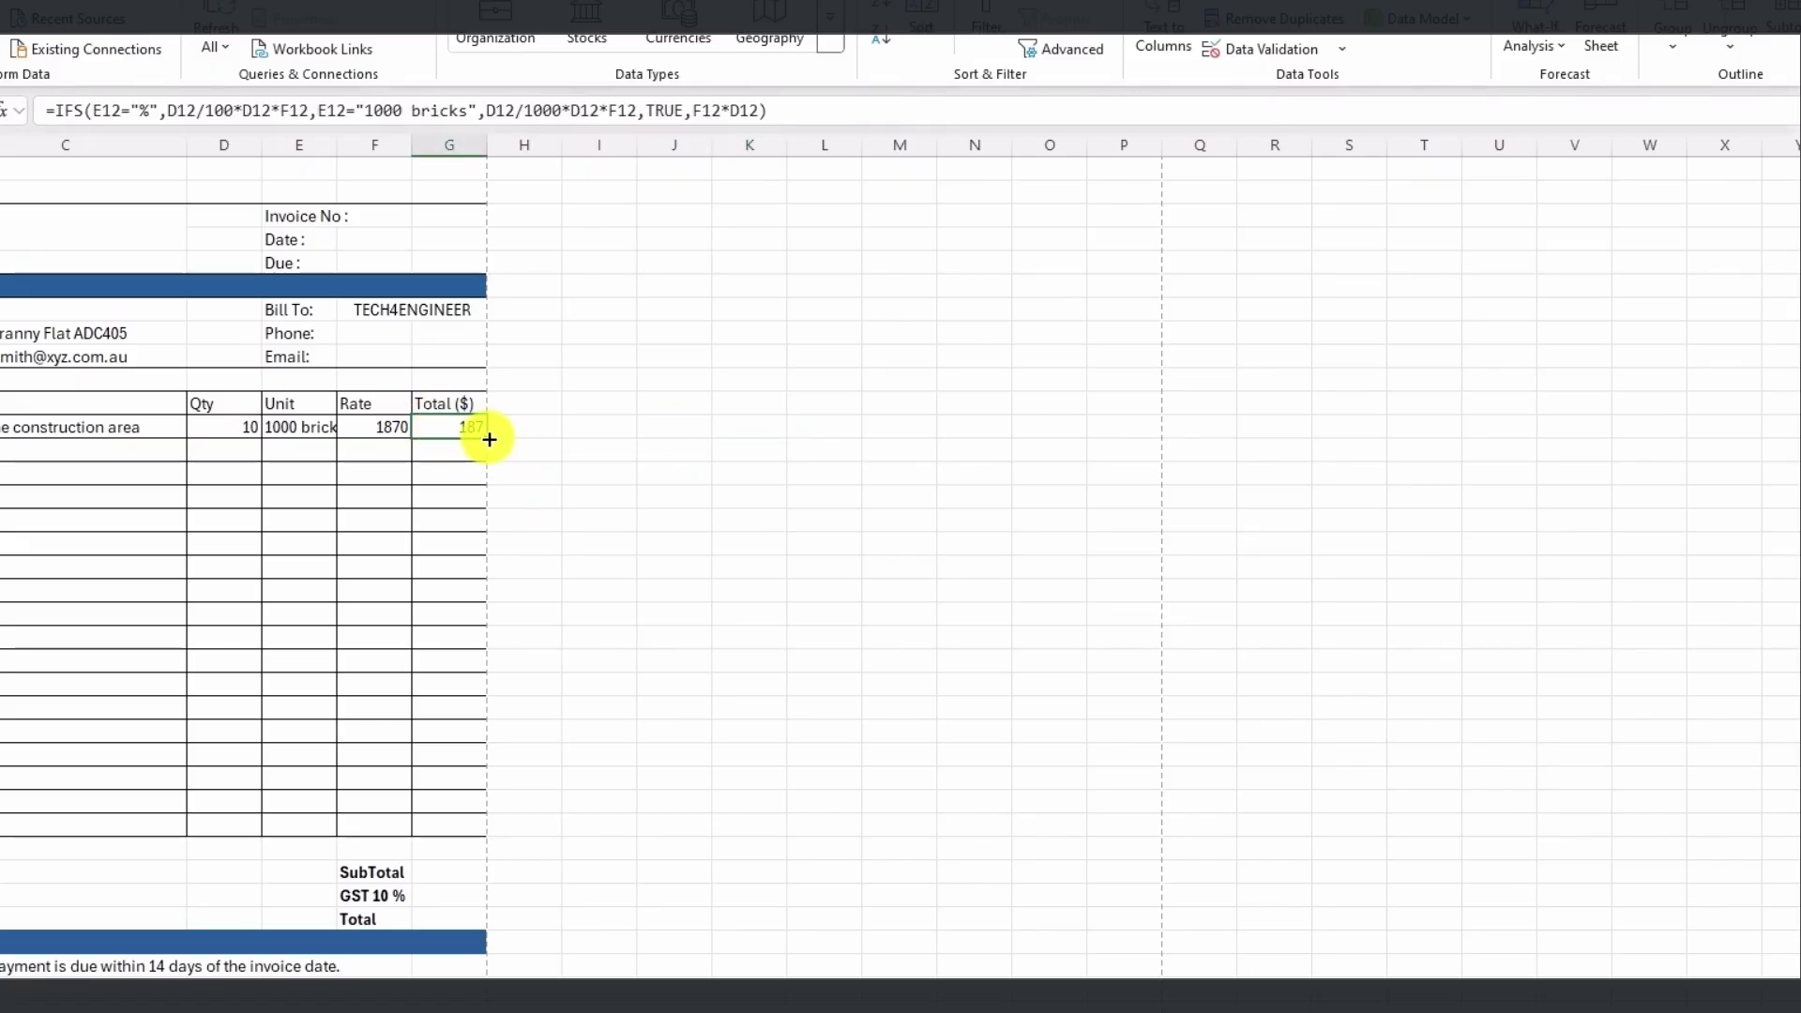
pyautogui.moveTo(487, 438); pyautogui.dragTo(474, 834)
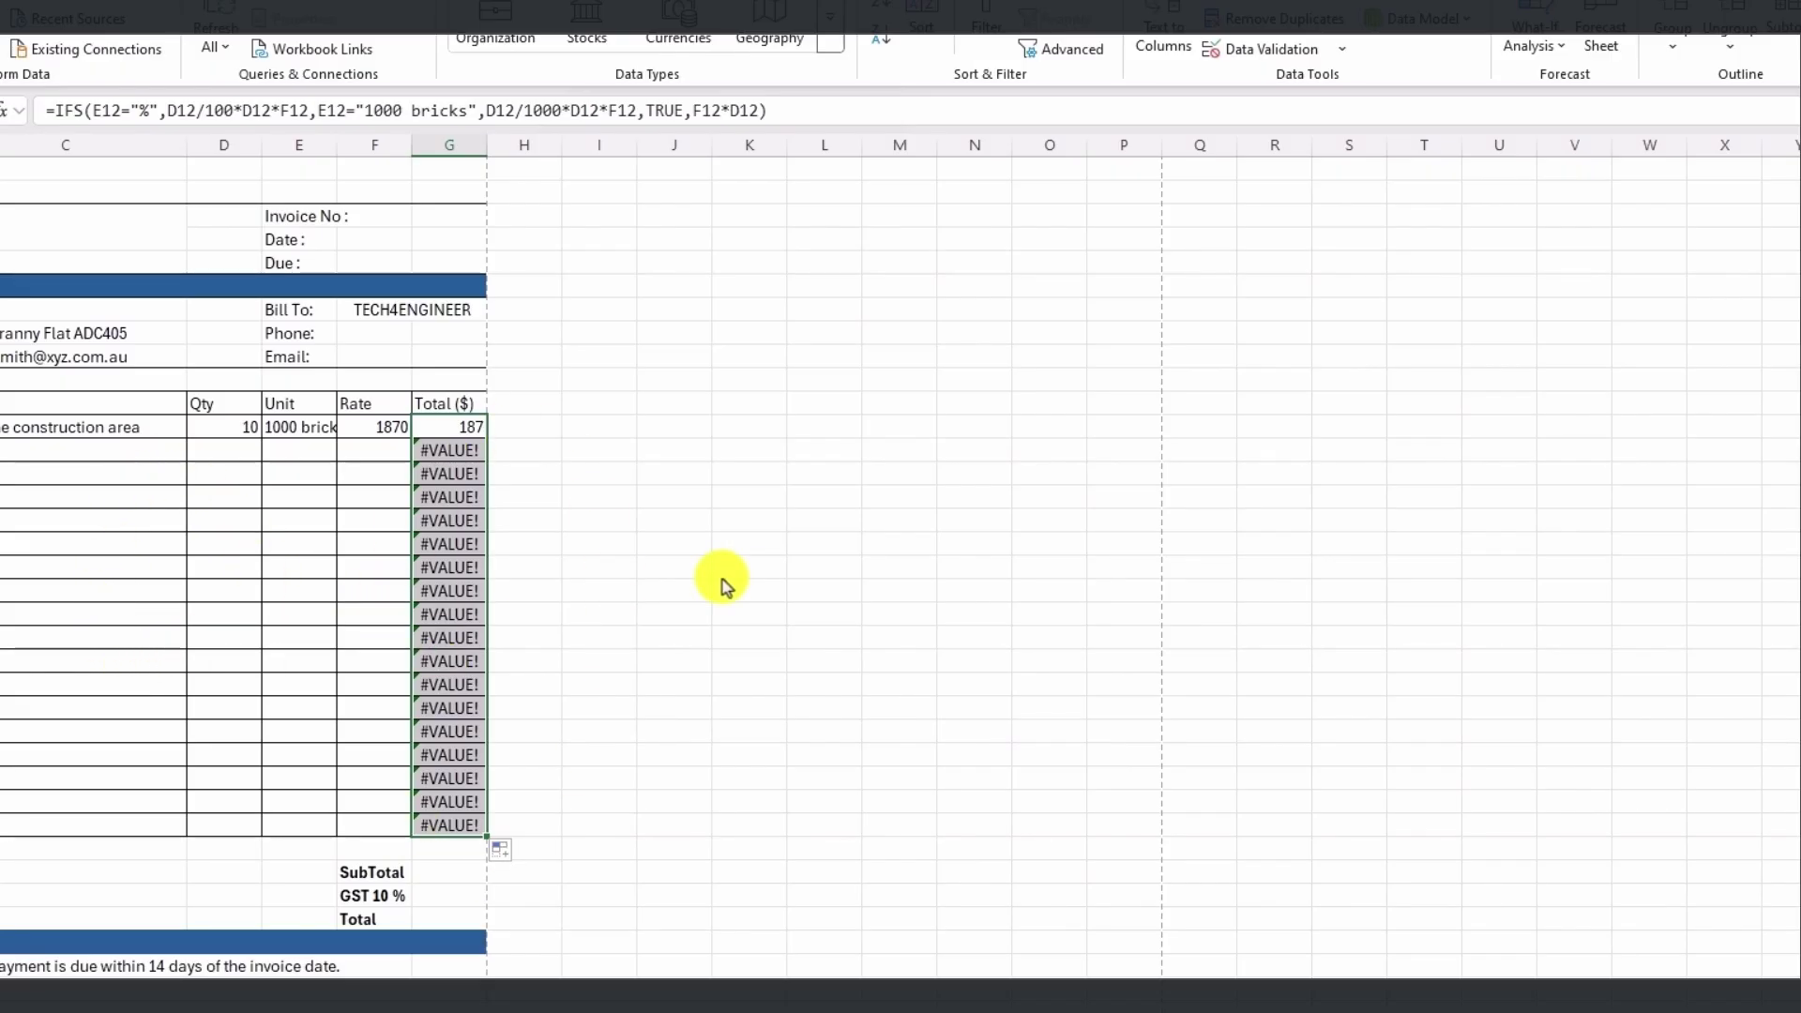
# - Wrap the G12 total in IFERROR(...,"") and fill it down the Total ($) column
pyautogui.click(450, 428)
pyautogui.press('F2')
pyautogui.write('iferror')
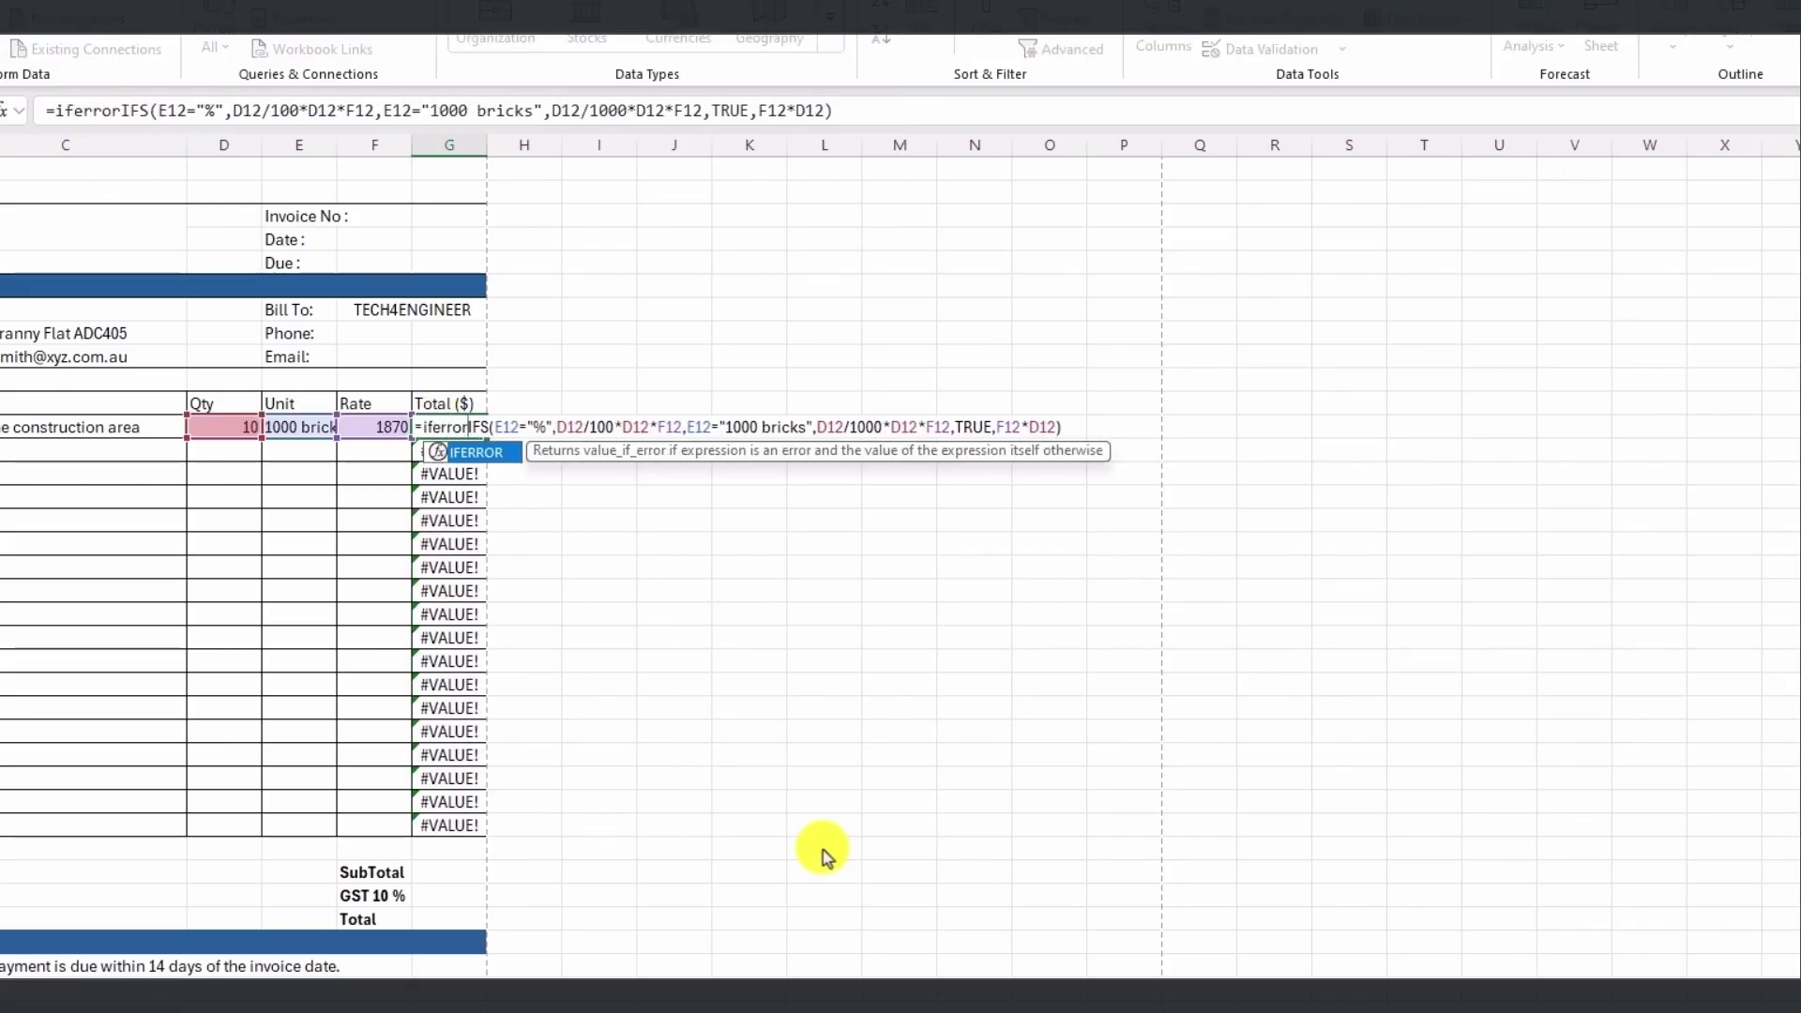
pyautogui.write('(')
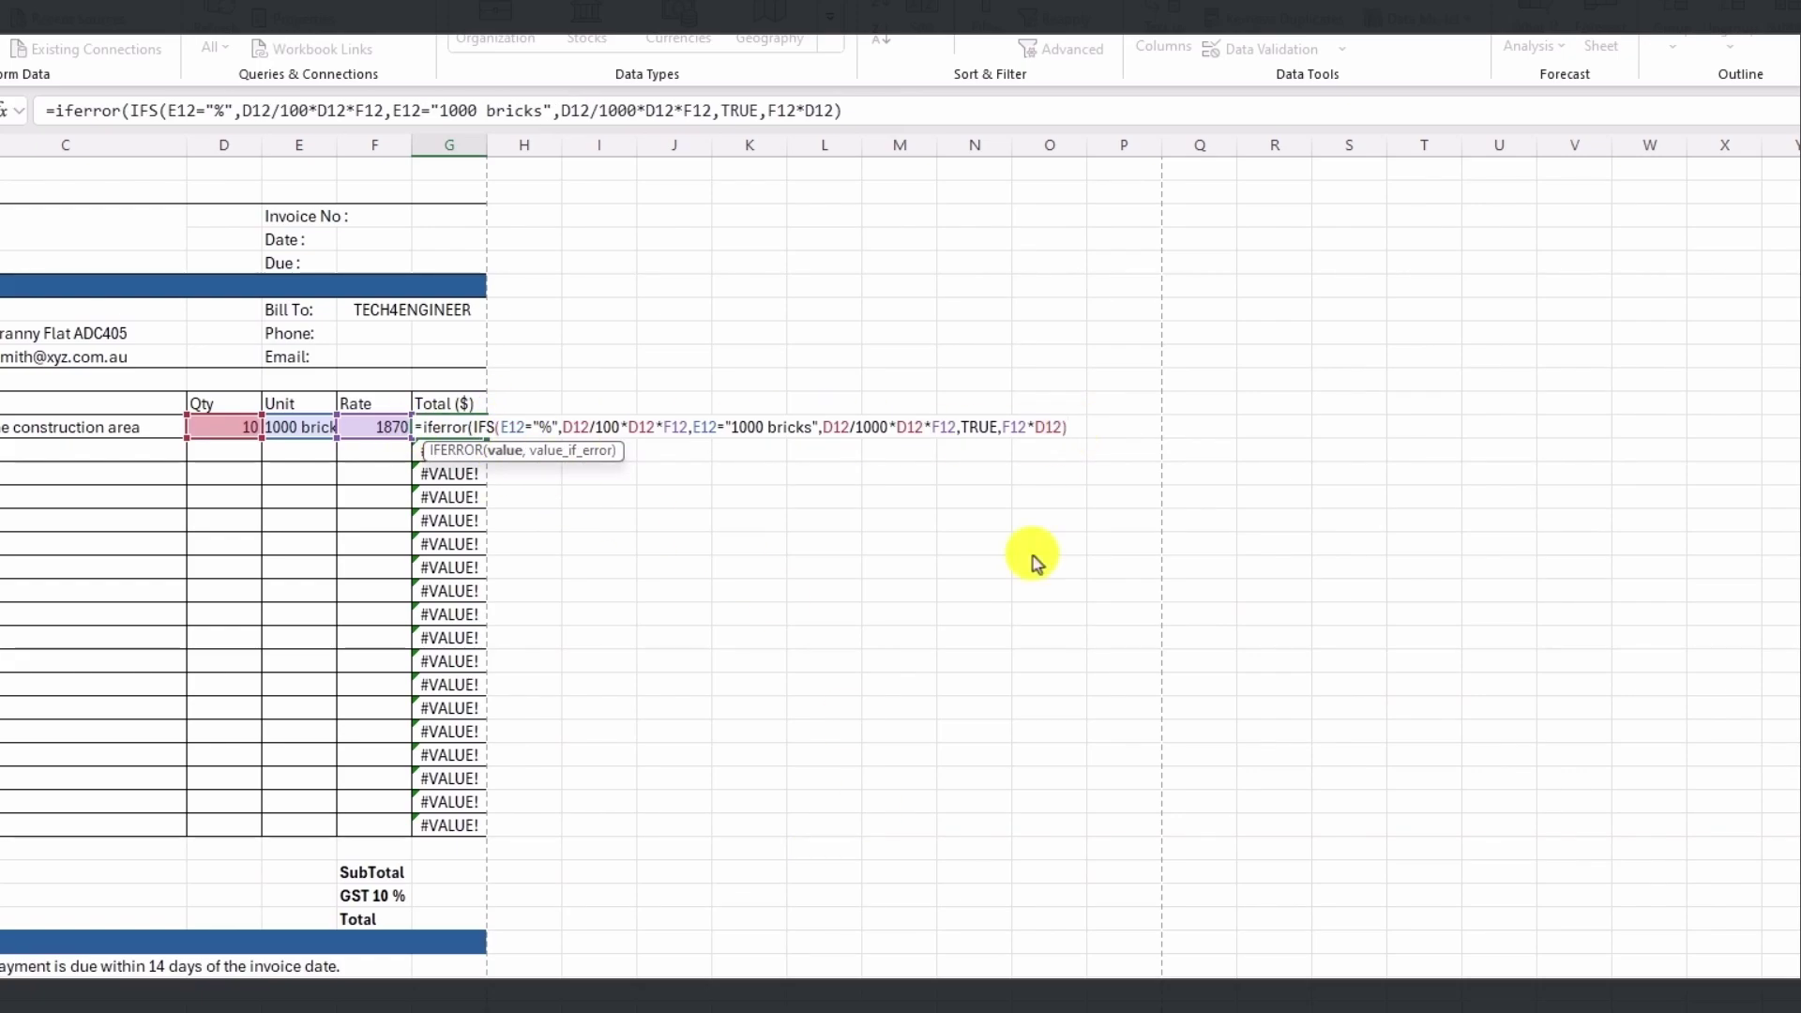
pyautogui.write(',"")')
pyautogui.press('Return')
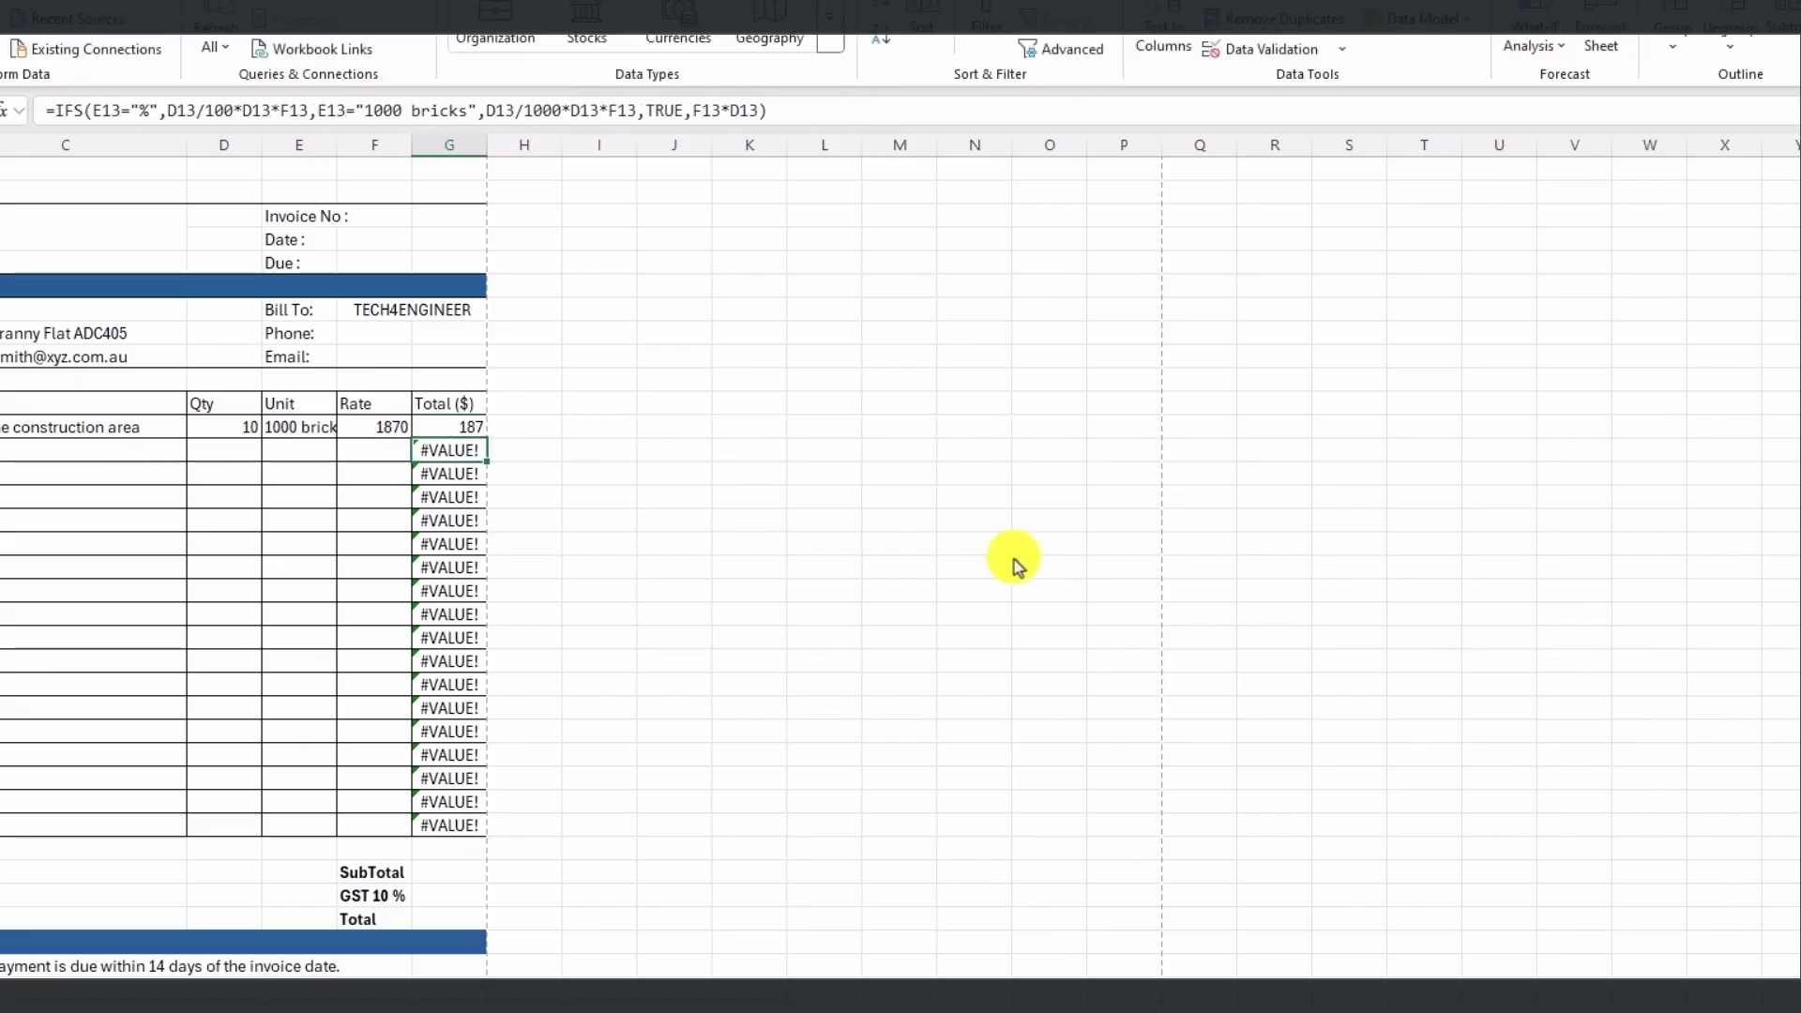
pyautogui.click(455, 432)
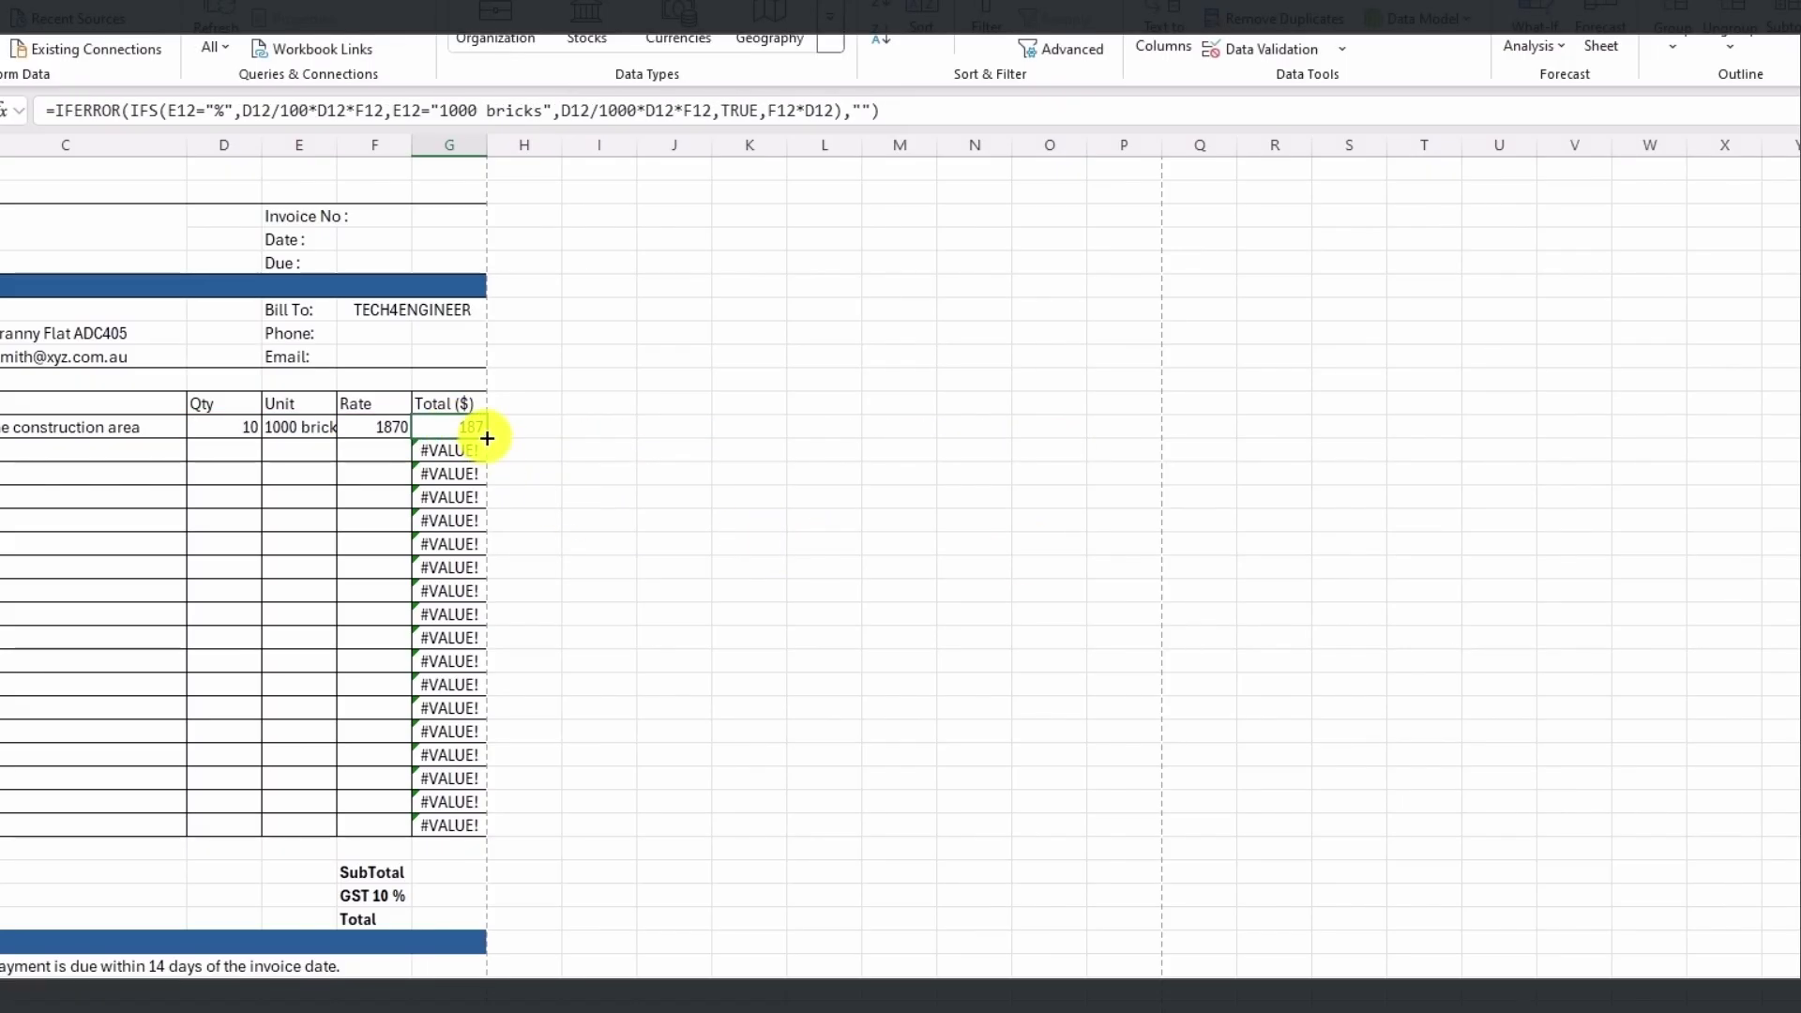
pyautogui.moveTo(487, 438); pyautogui.dragTo(450, 832)
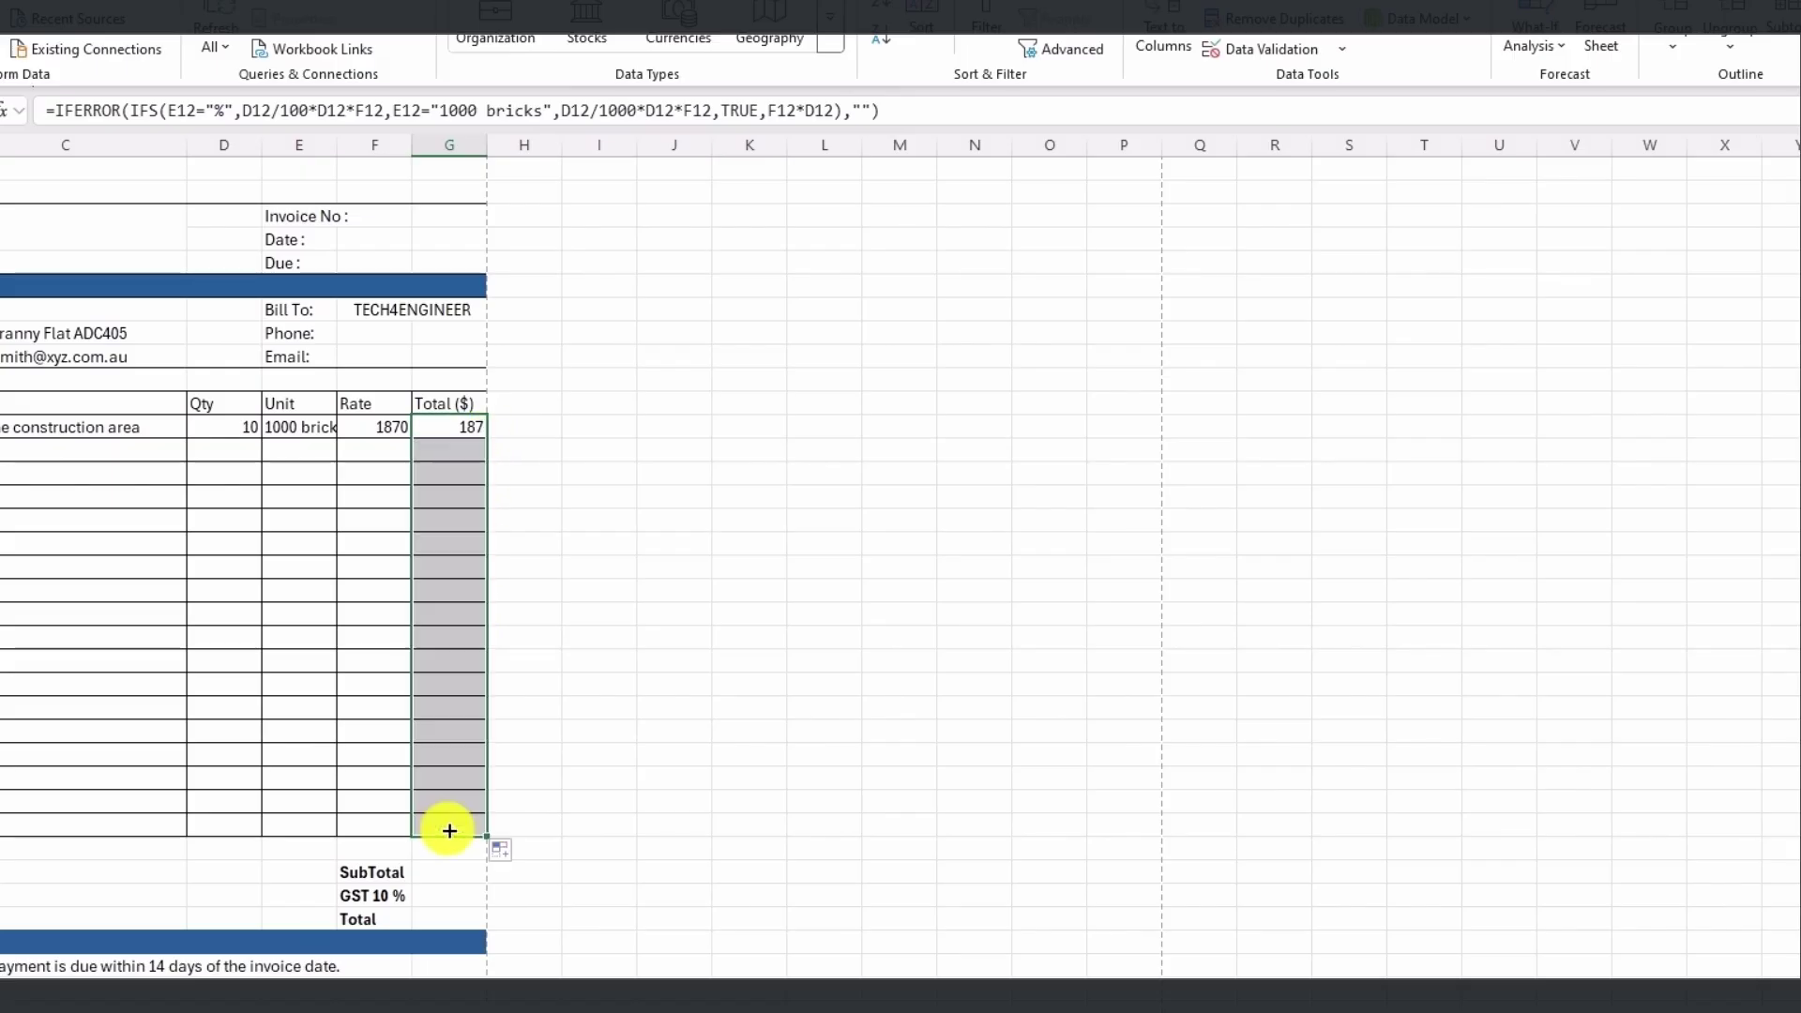
pyautogui.click(705, 591)
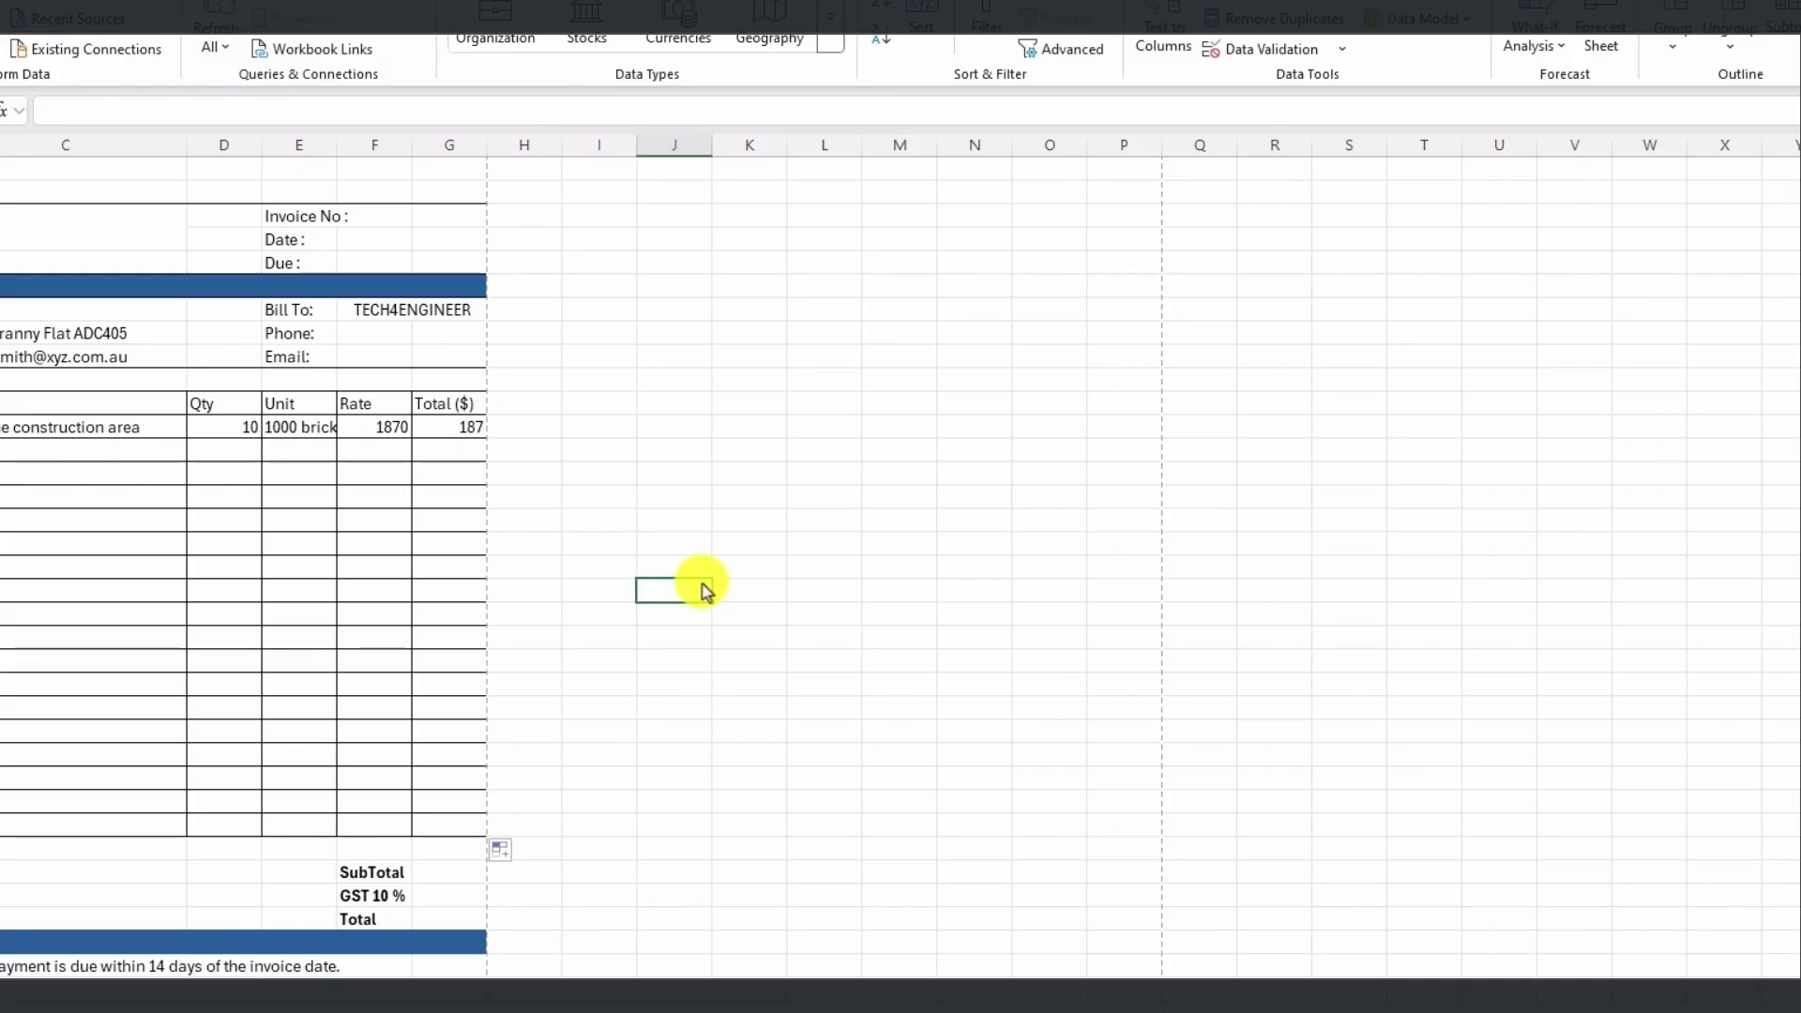
# - Add a Dig footings line in row 09 with quantity 5, then start a SUM in SubTotal
pyautogui.click(167, 617)
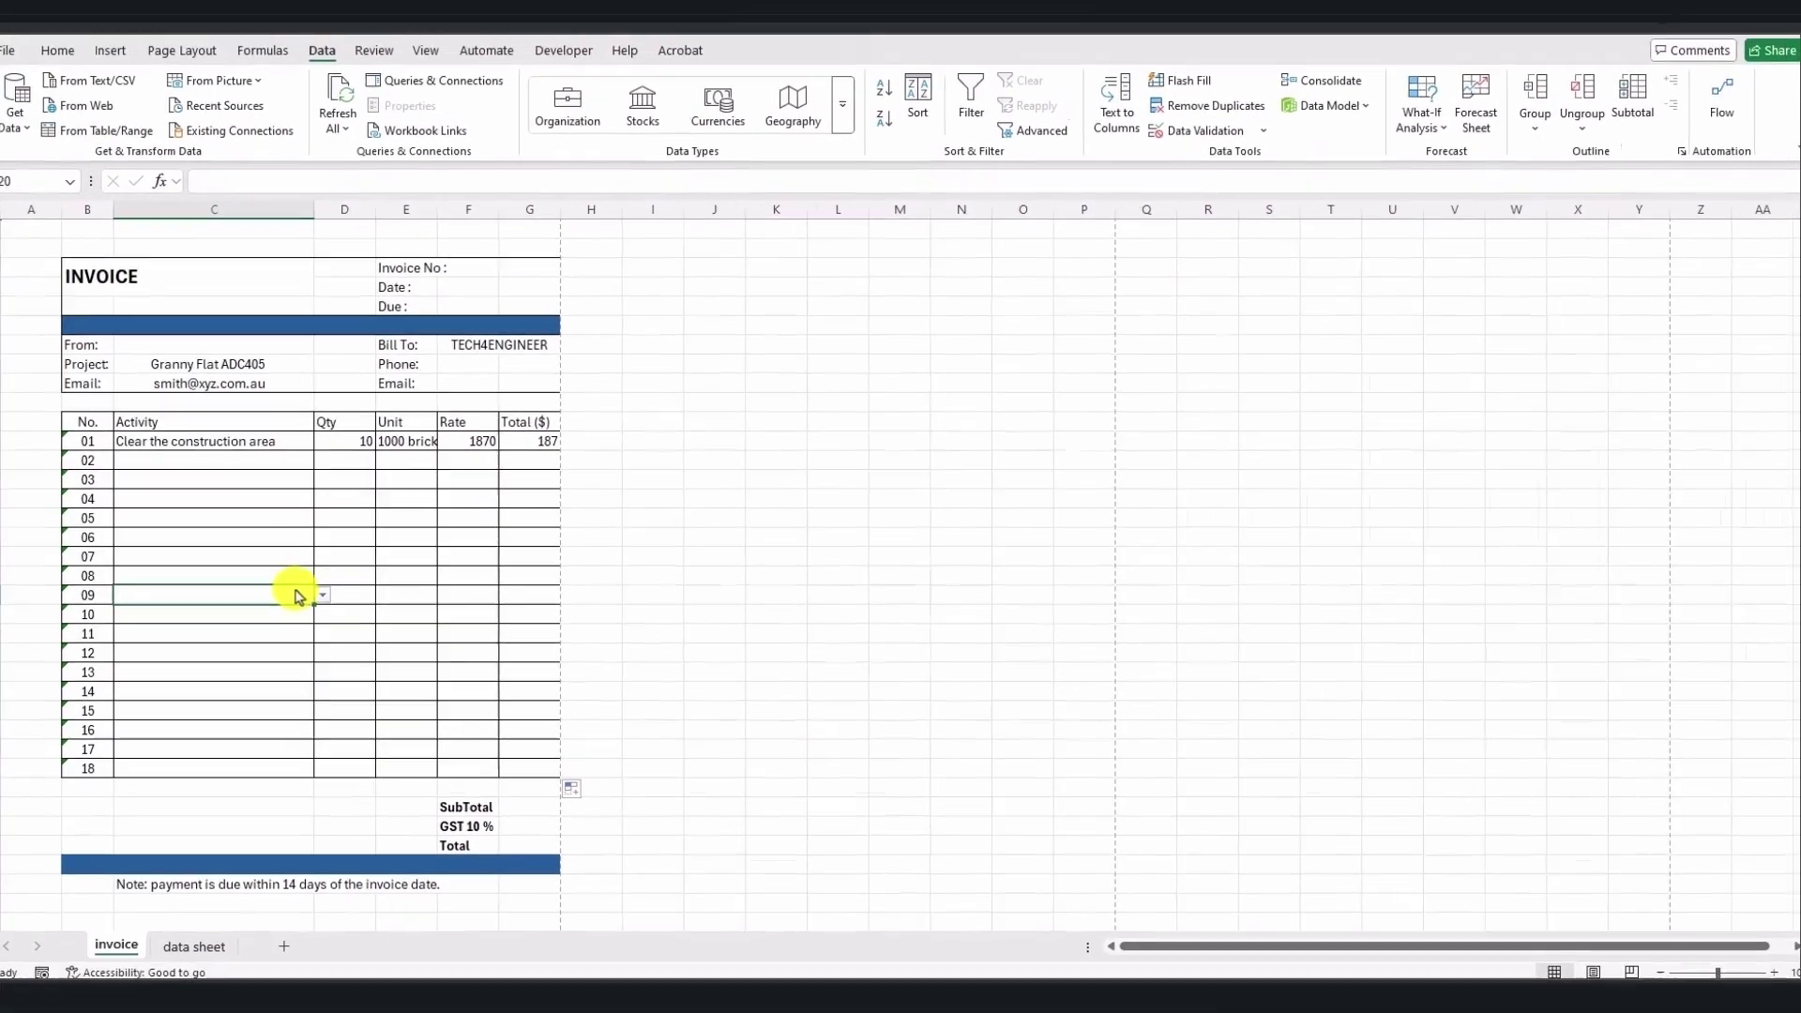
pyautogui.click(323, 595)
pyautogui.click(257, 646)
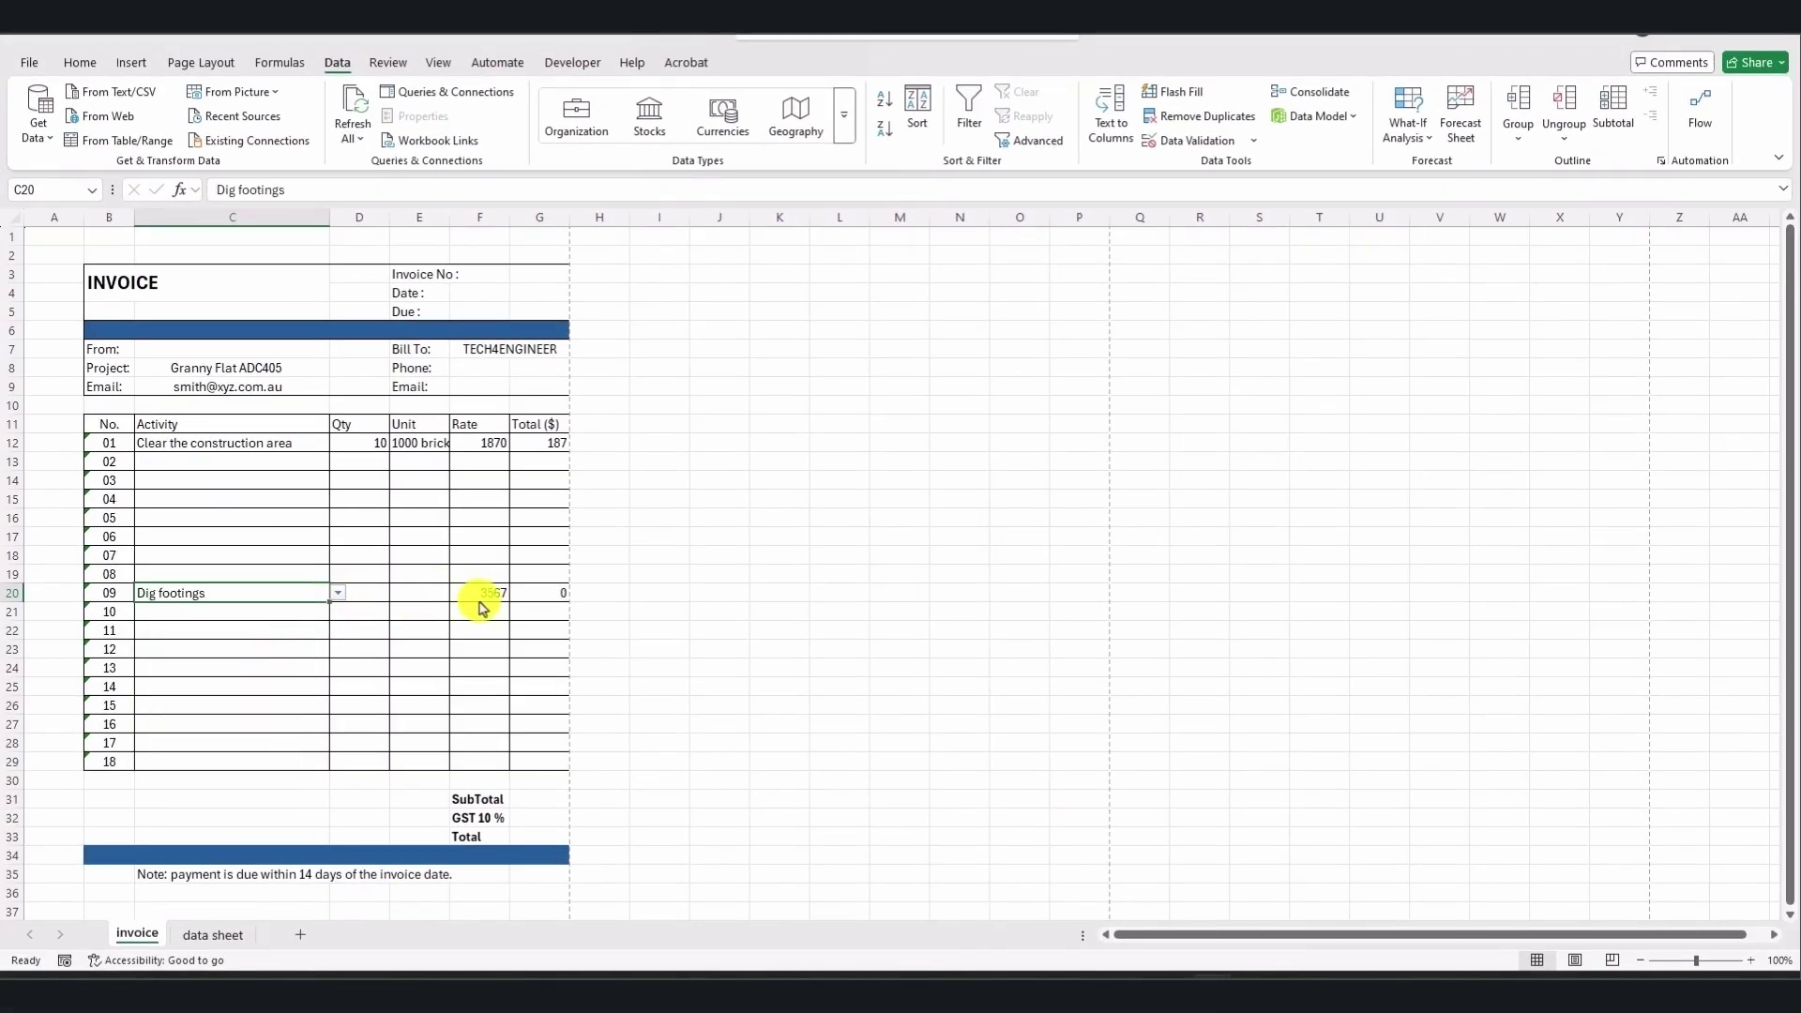
pyautogui.click(372, 595)
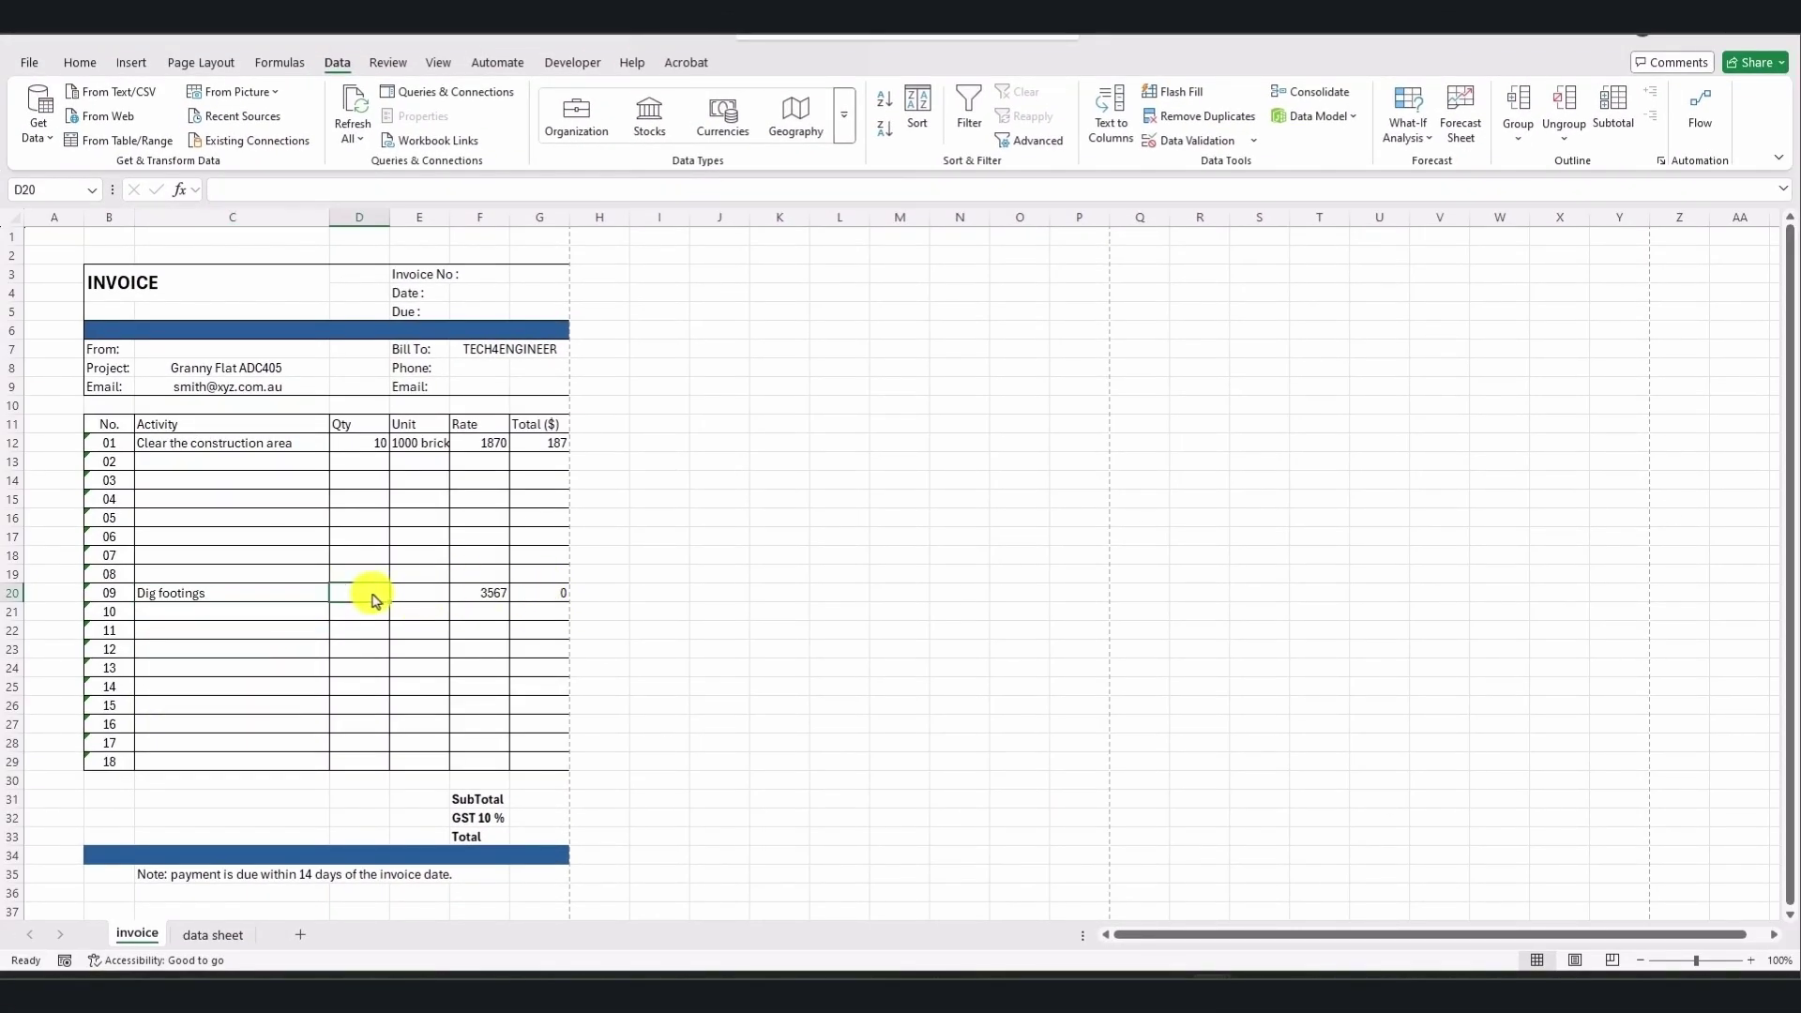
pyautogui.write('5')
pyautogui.click(385, 631)
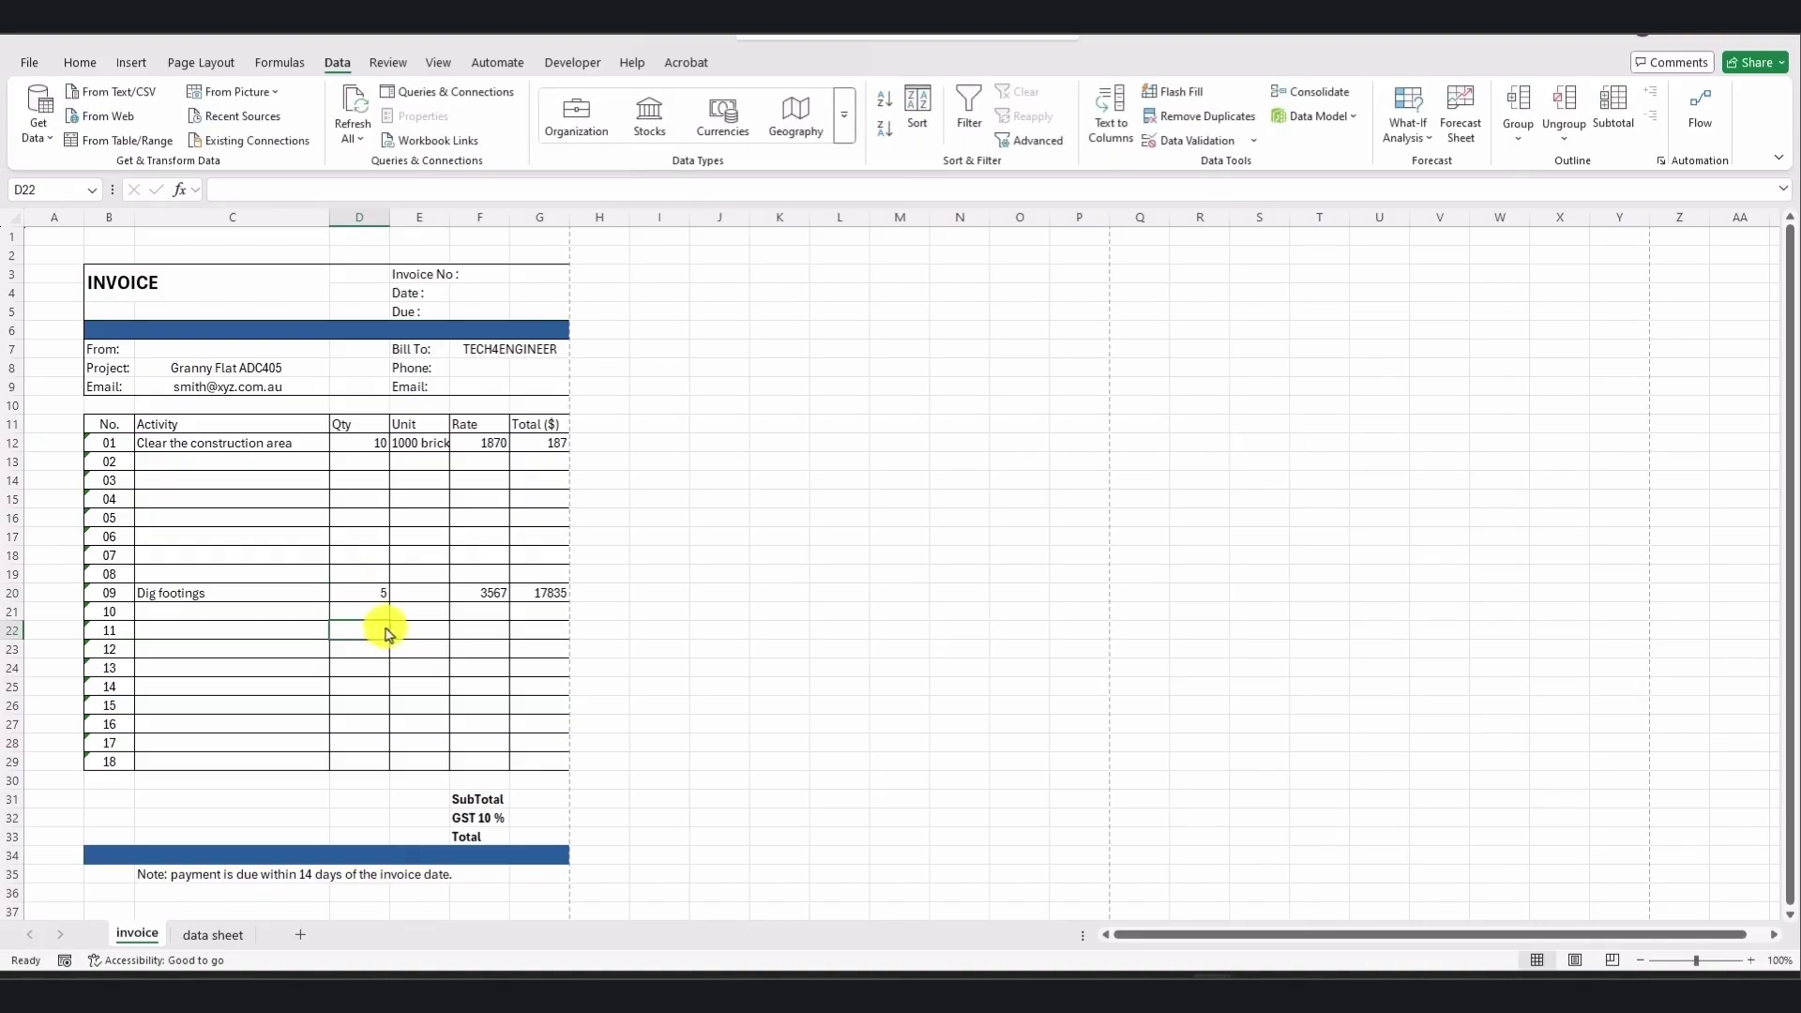
pyautogui.click(548, 800)
pyautogui.write('=')
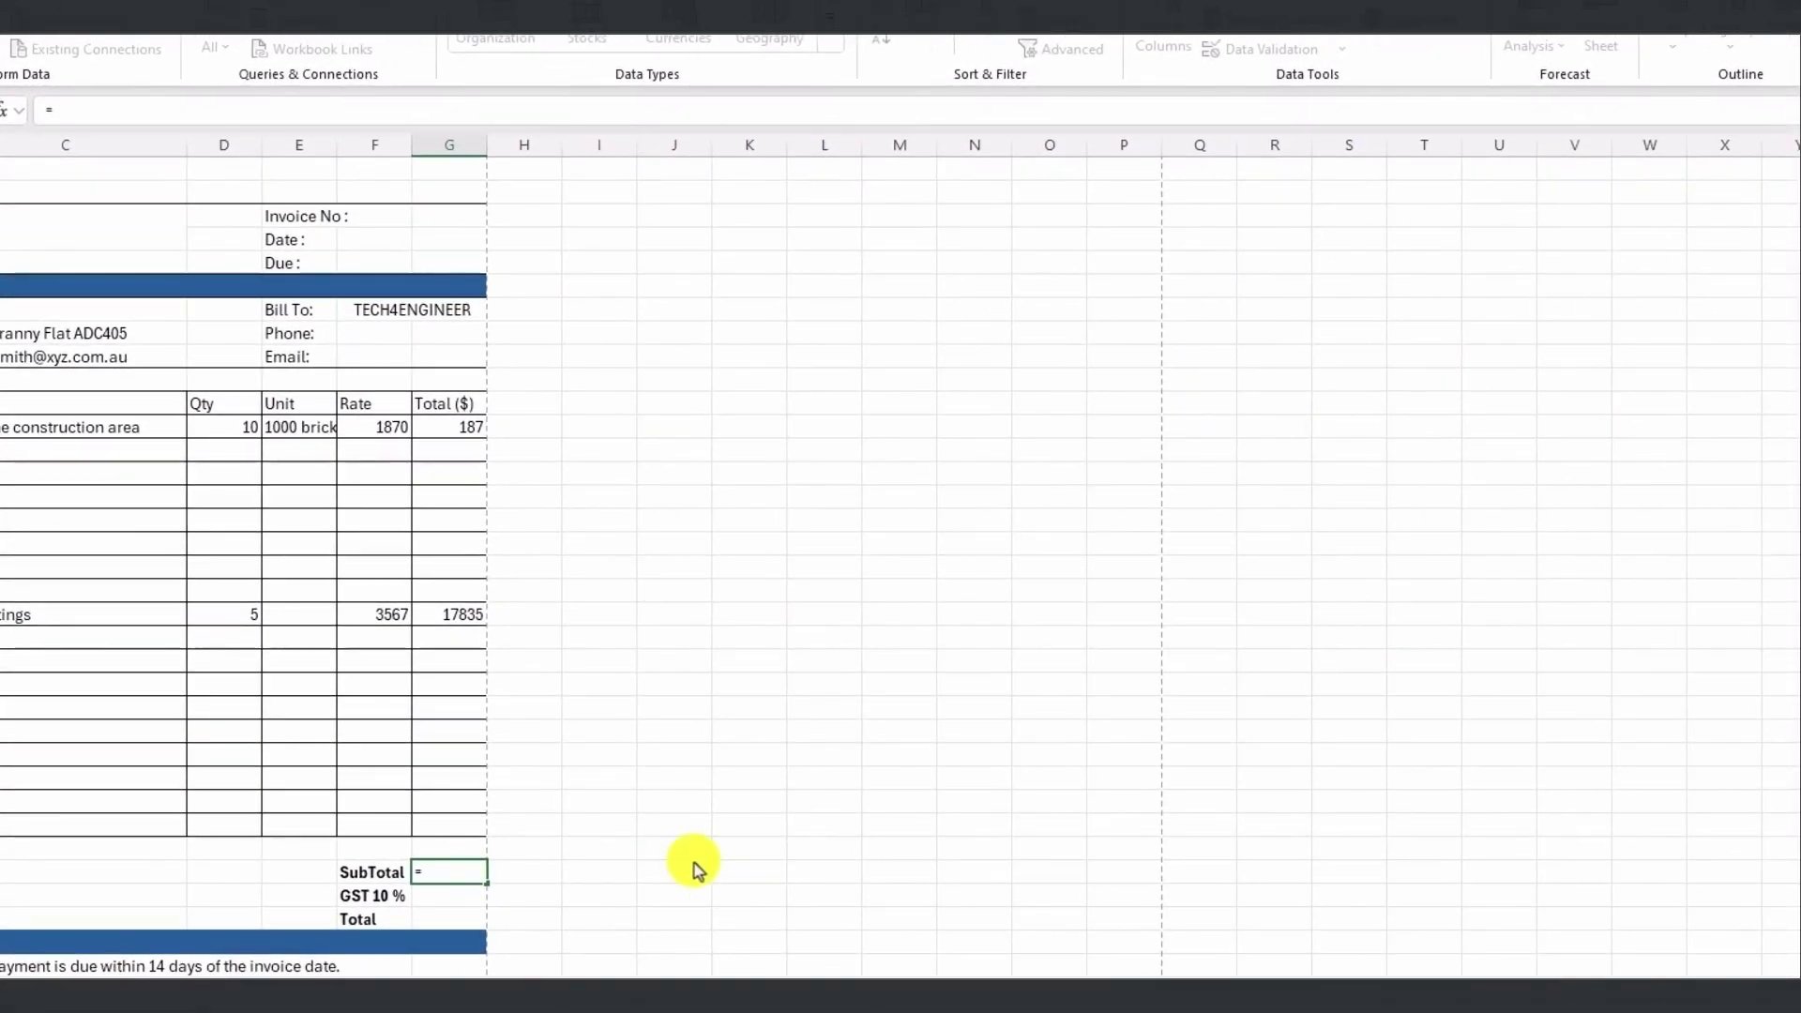
pyautogui.write('sum')
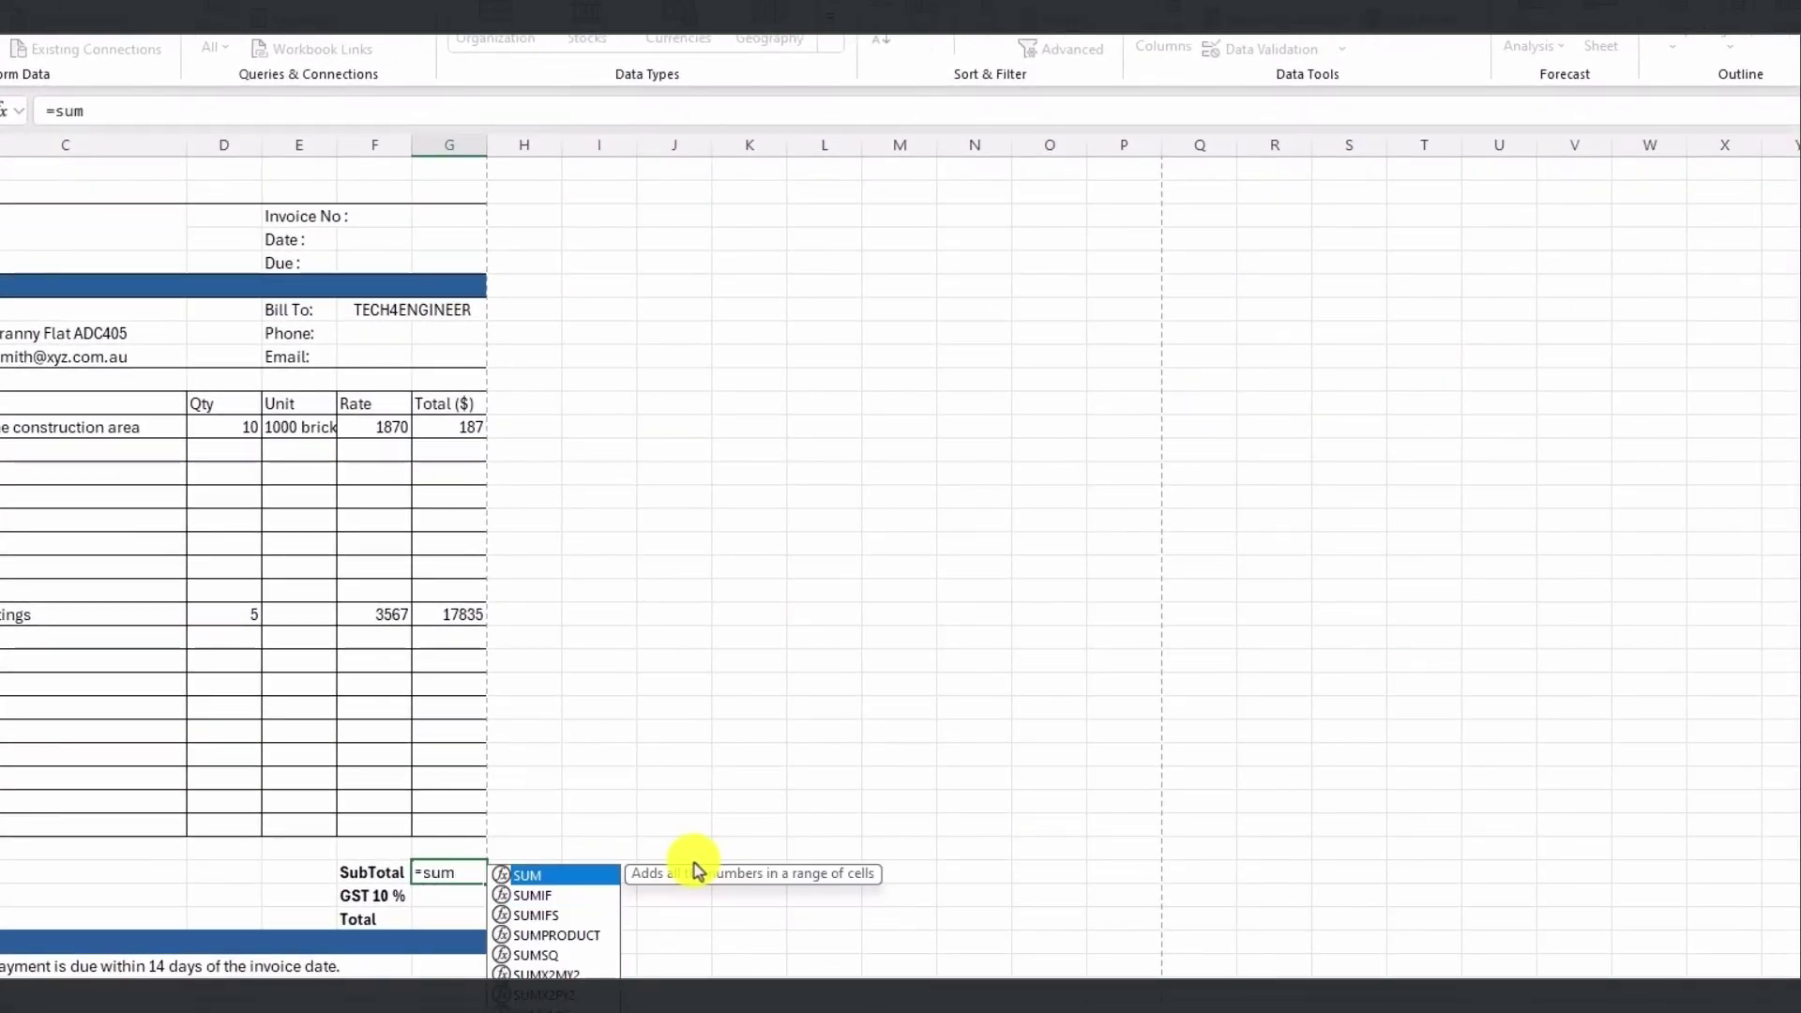
pyautogui.write('(')
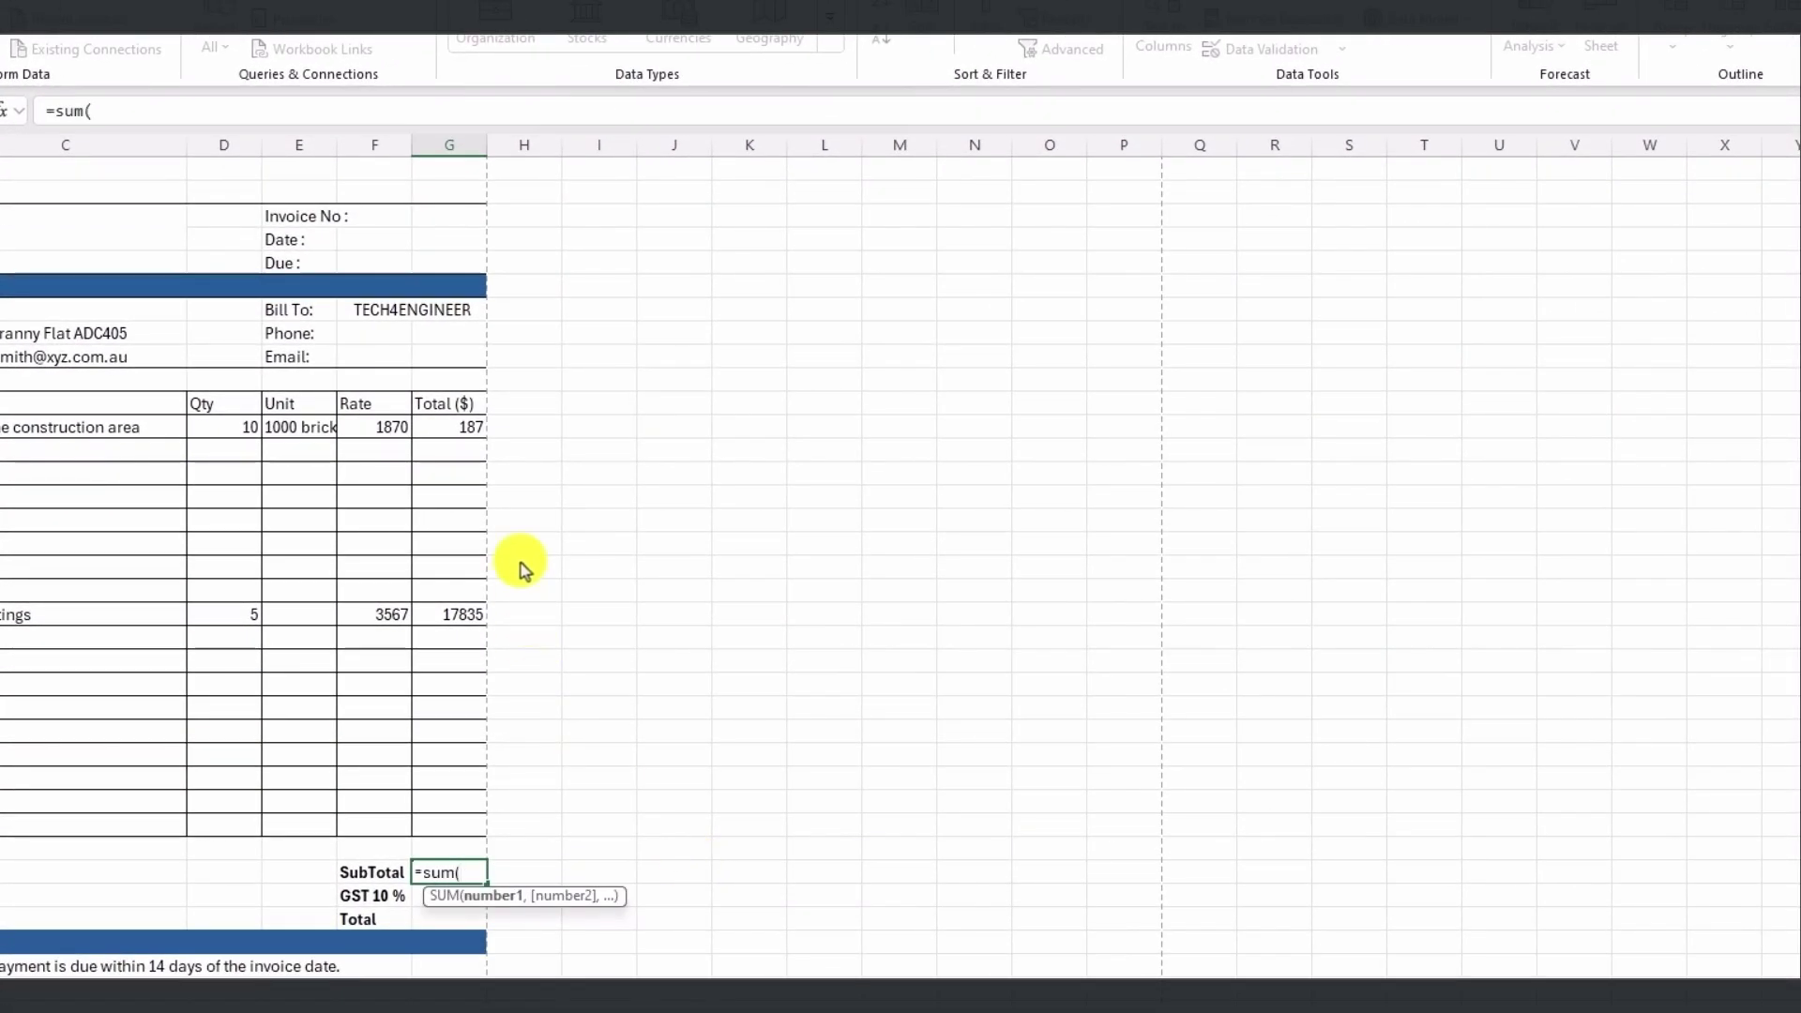
# - Complete the SubTotal as =SUM(G12:G29), giving 25156
pyautogui.moveTo(444, 431); pyautogui.dragTo(450, 833)
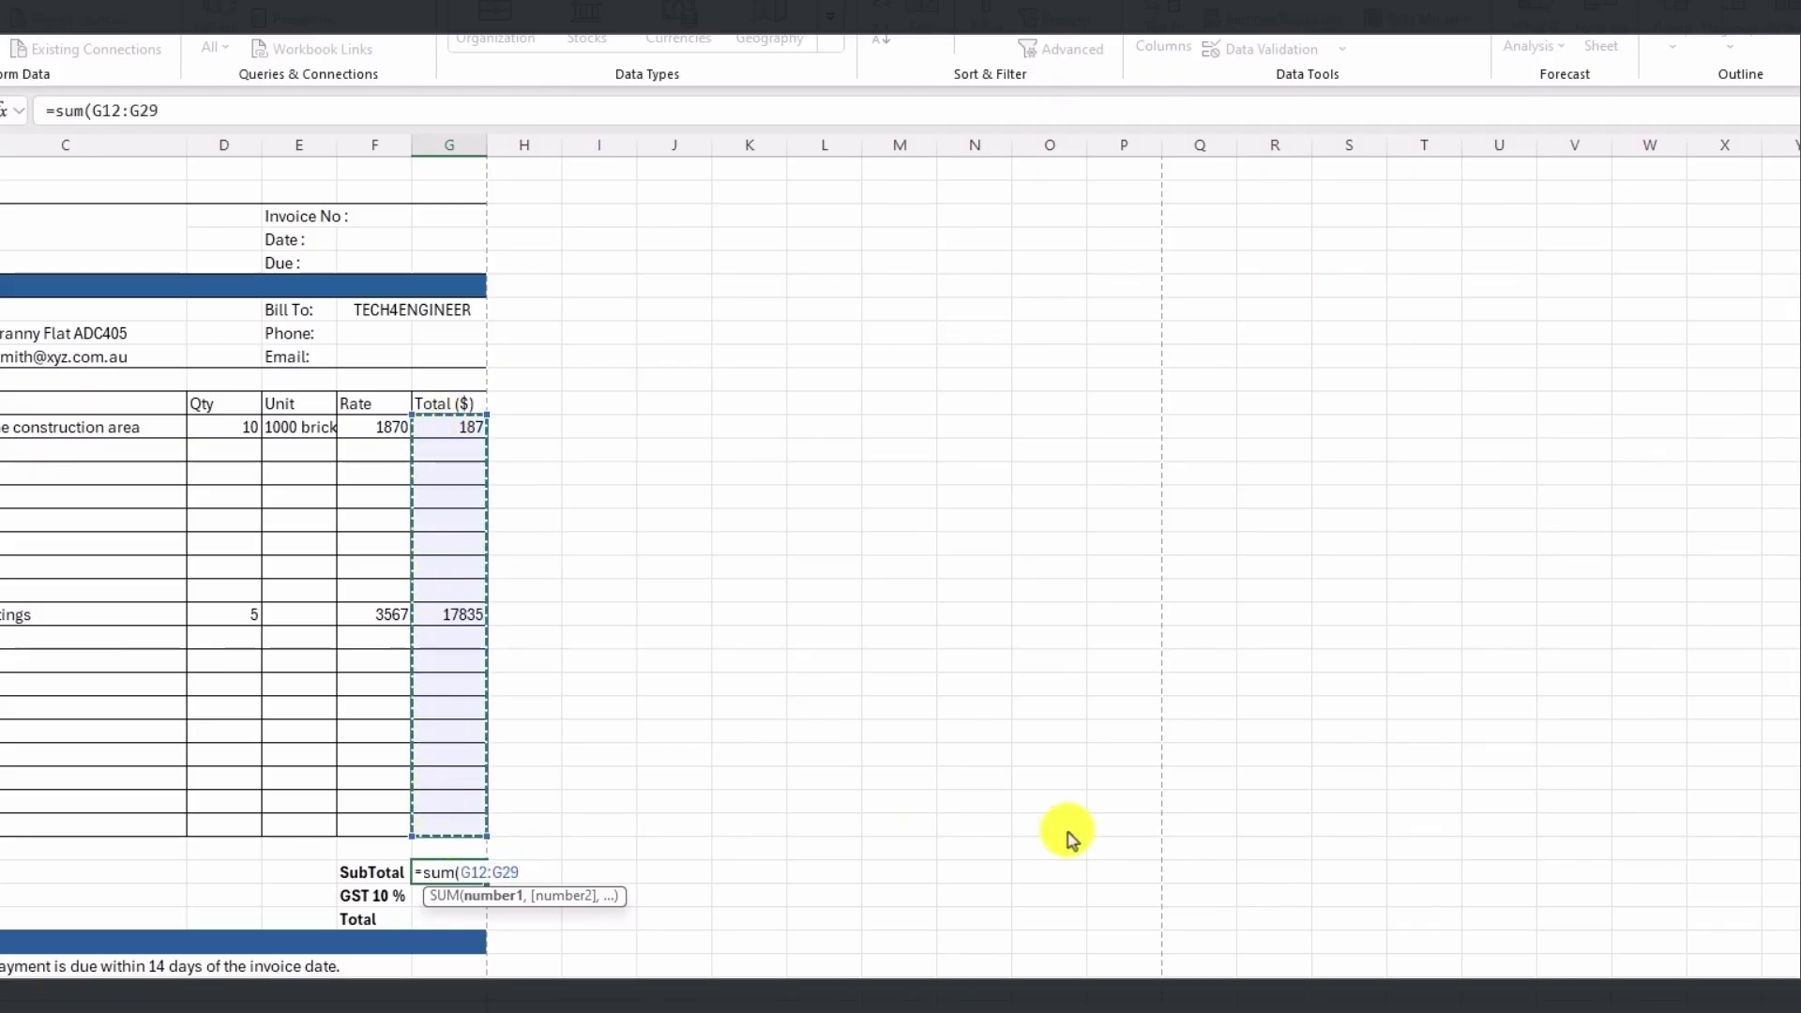
pyautogui.write(')')
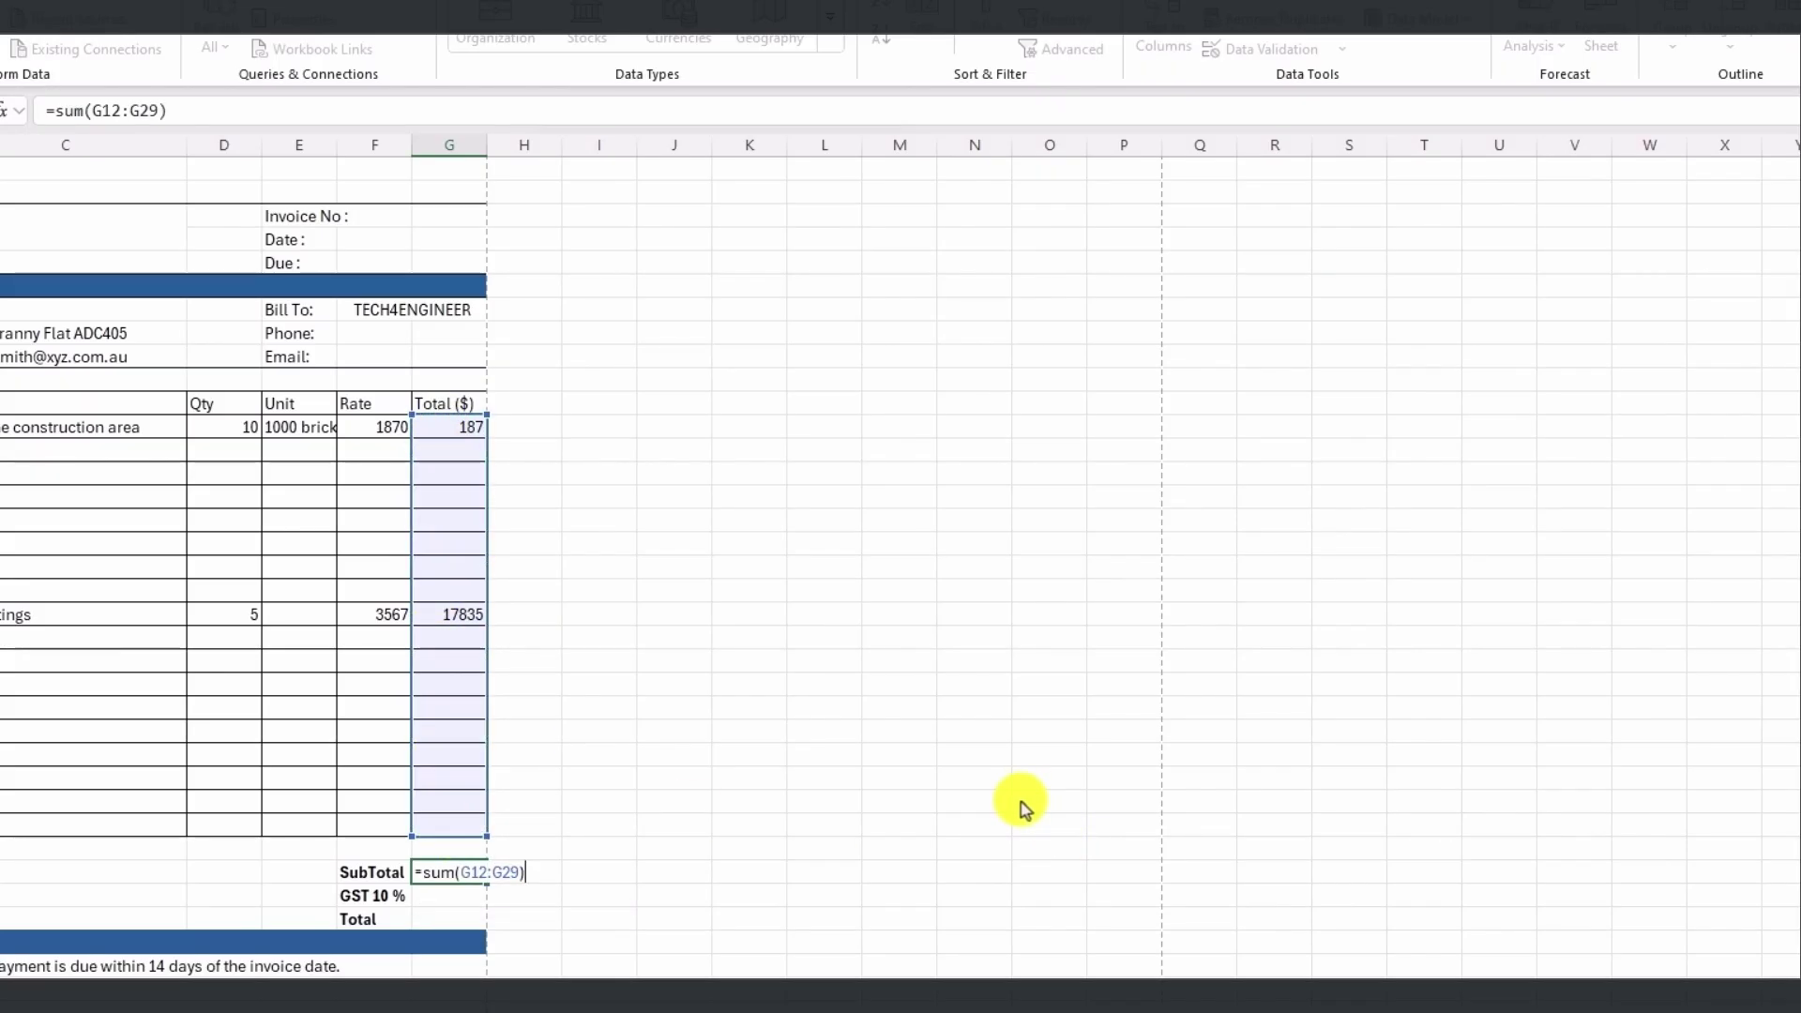
pyautogui.press('Return')
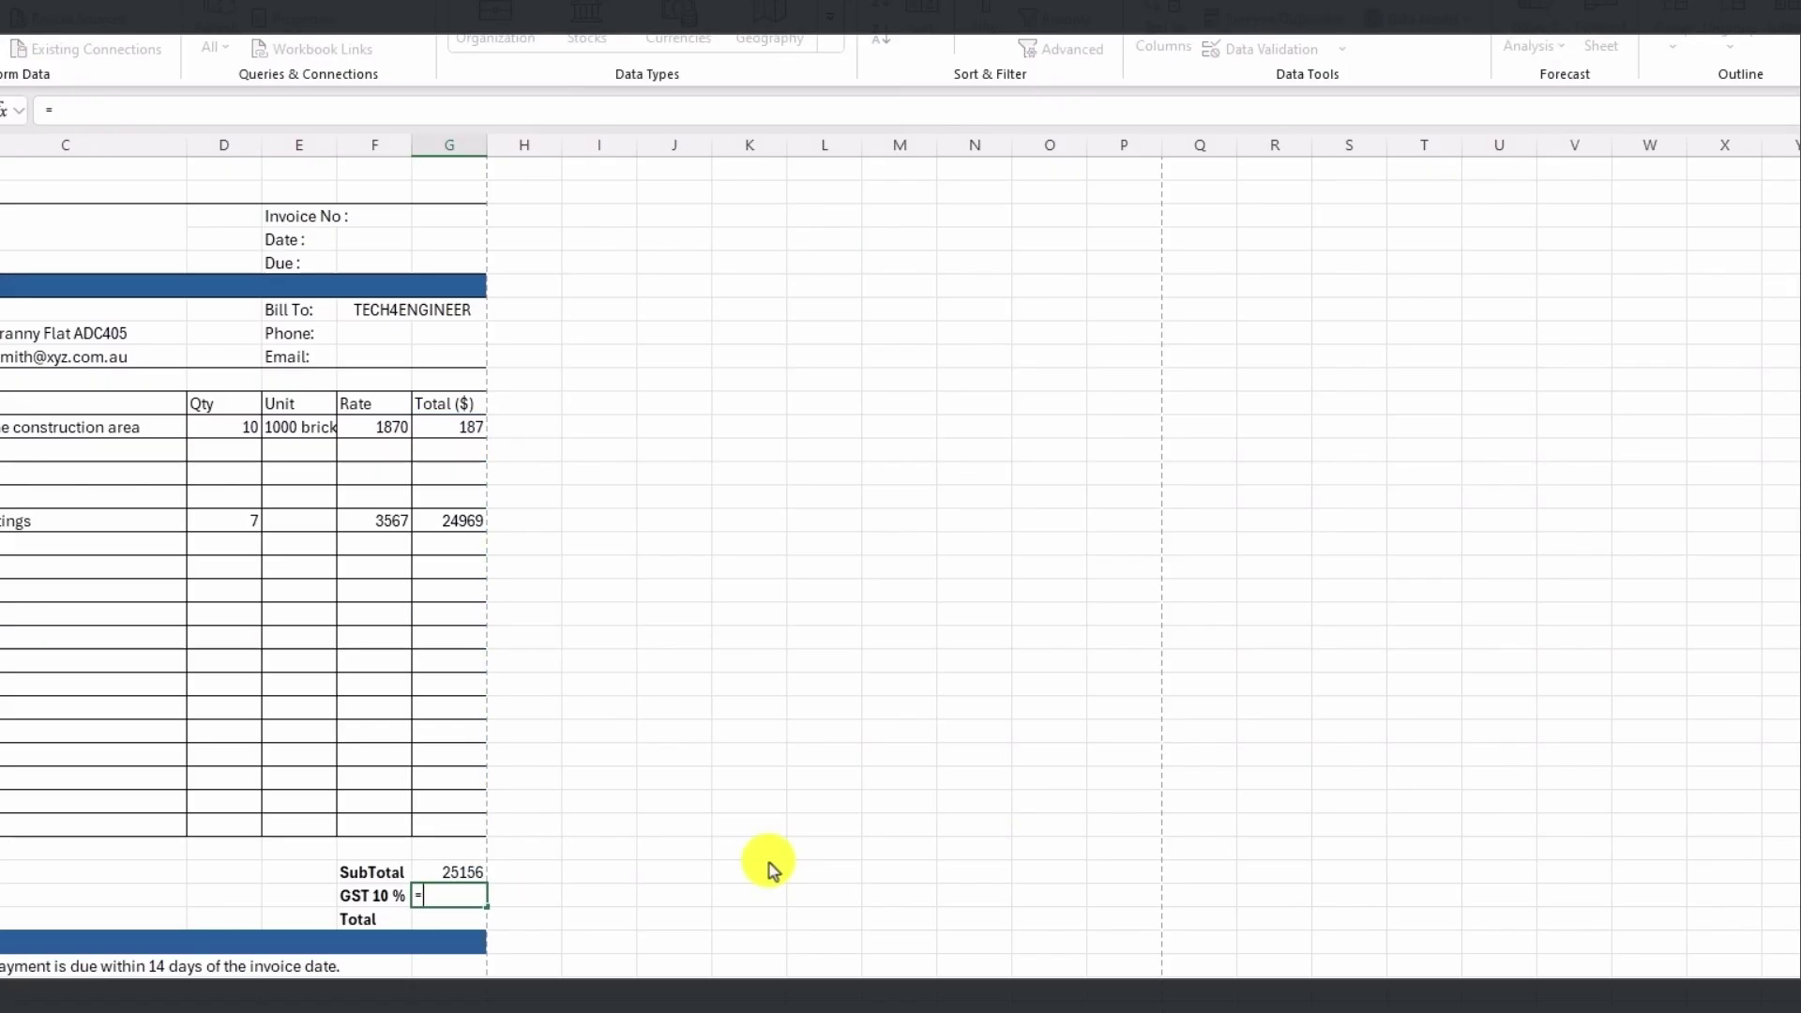
# - Enter GST 10 % as =0.1*G31, giving 2515.6
pyautogui.write('1')
pyautogui.write('0')
pyautogui.write('/100')
pyautogui.press('BackSpace')
pyautogui.press('BackSpace')
pyautogui.press('BackSpace')
pyautogui.write('0.1*')
pyautogui.press('Up')
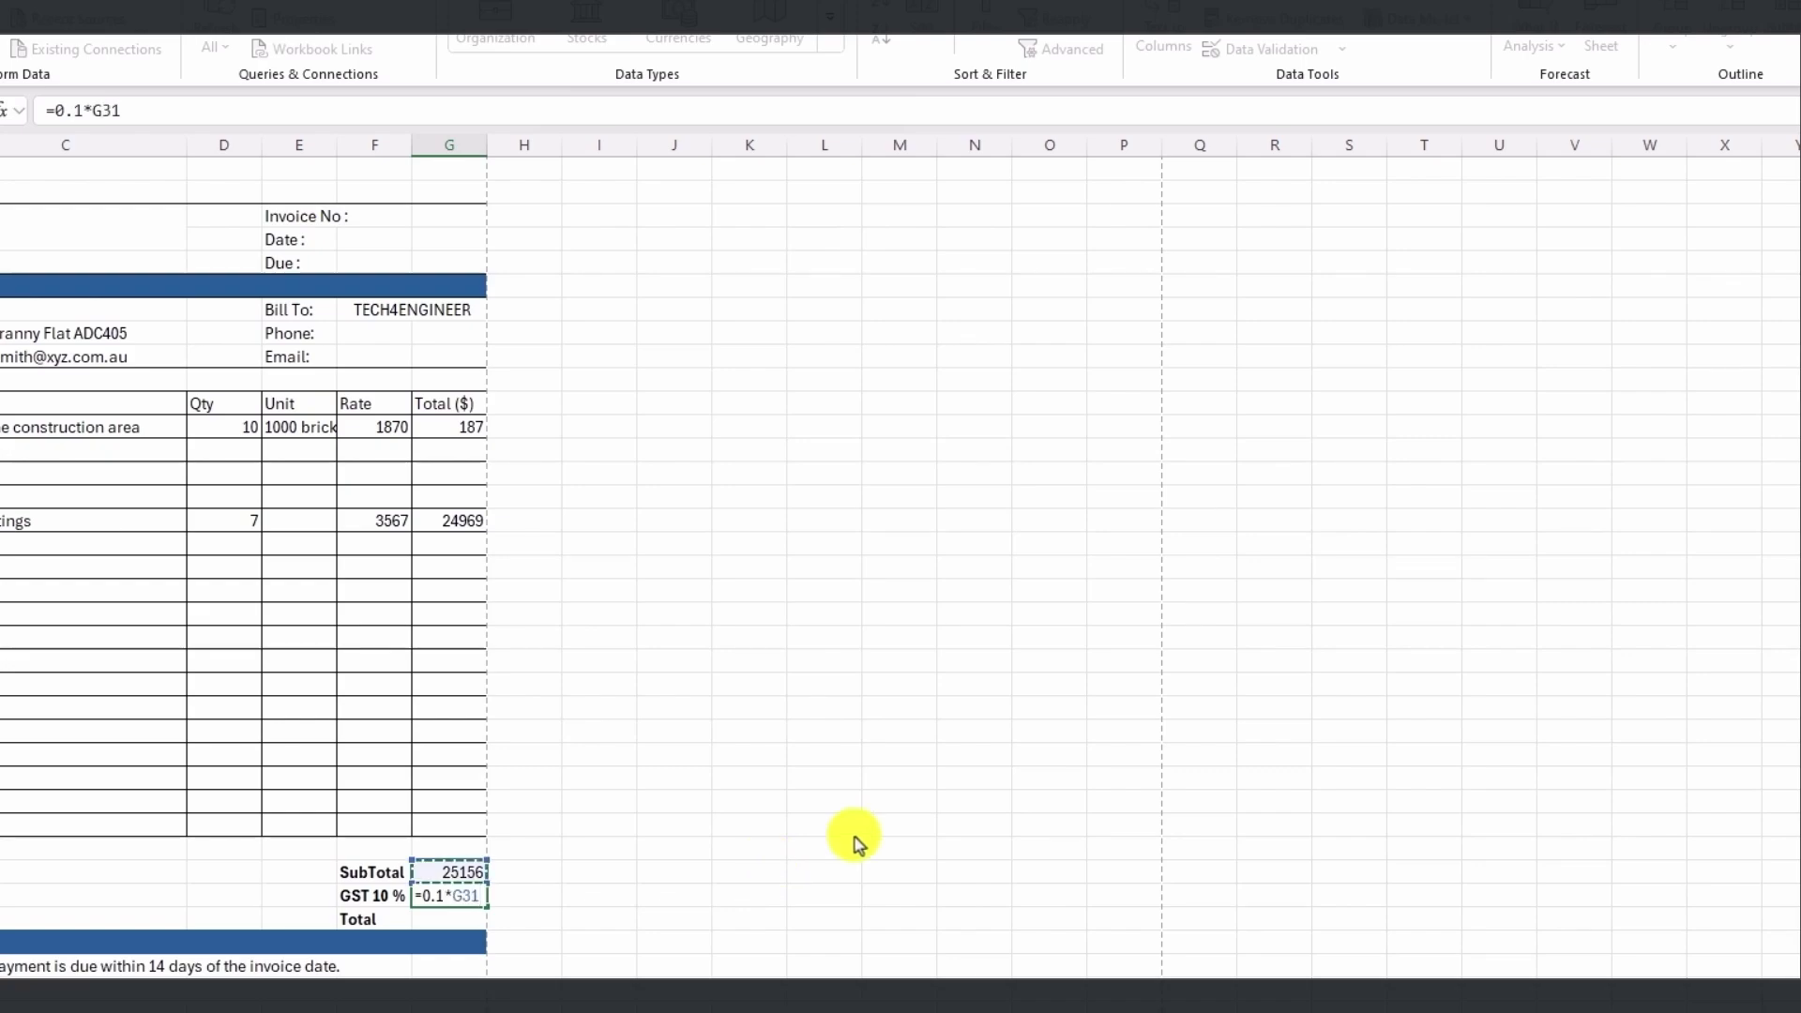
pyautogui.press('Return')
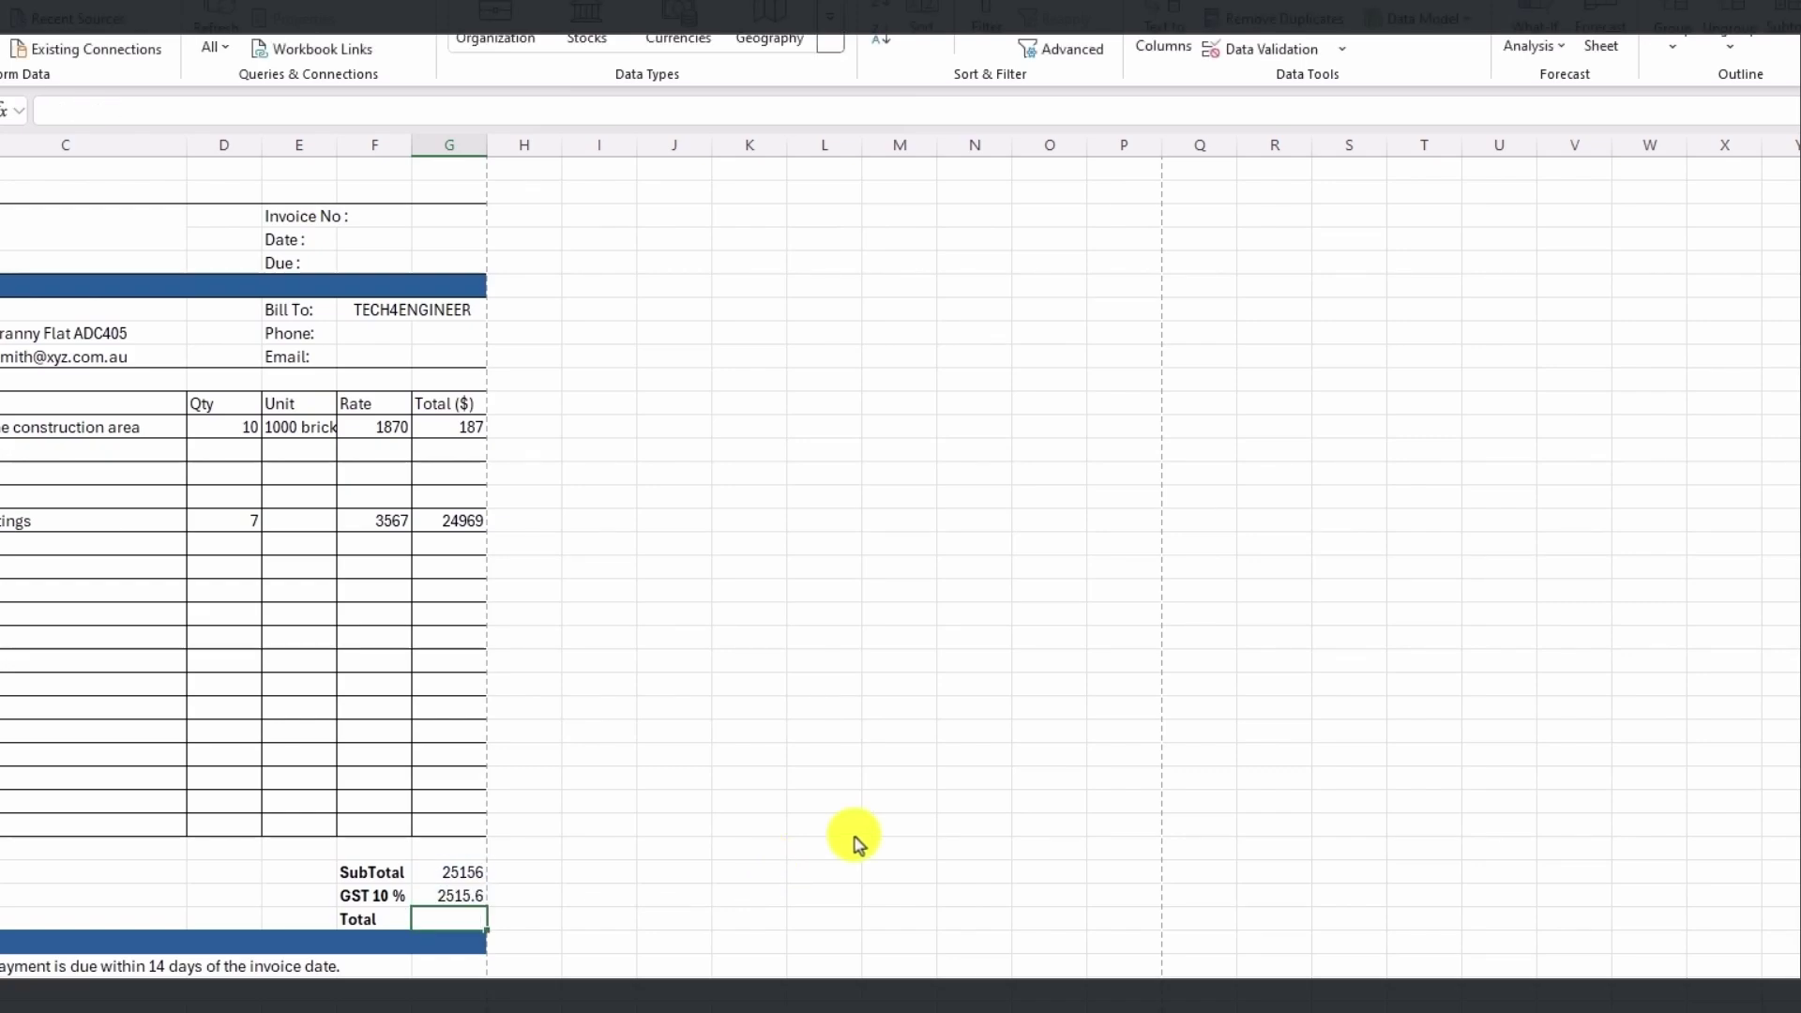
# - Build the invoice Total as =G32+G31
pyautogui.scroll(-1, 854, 837)
pyautogui.write('=')
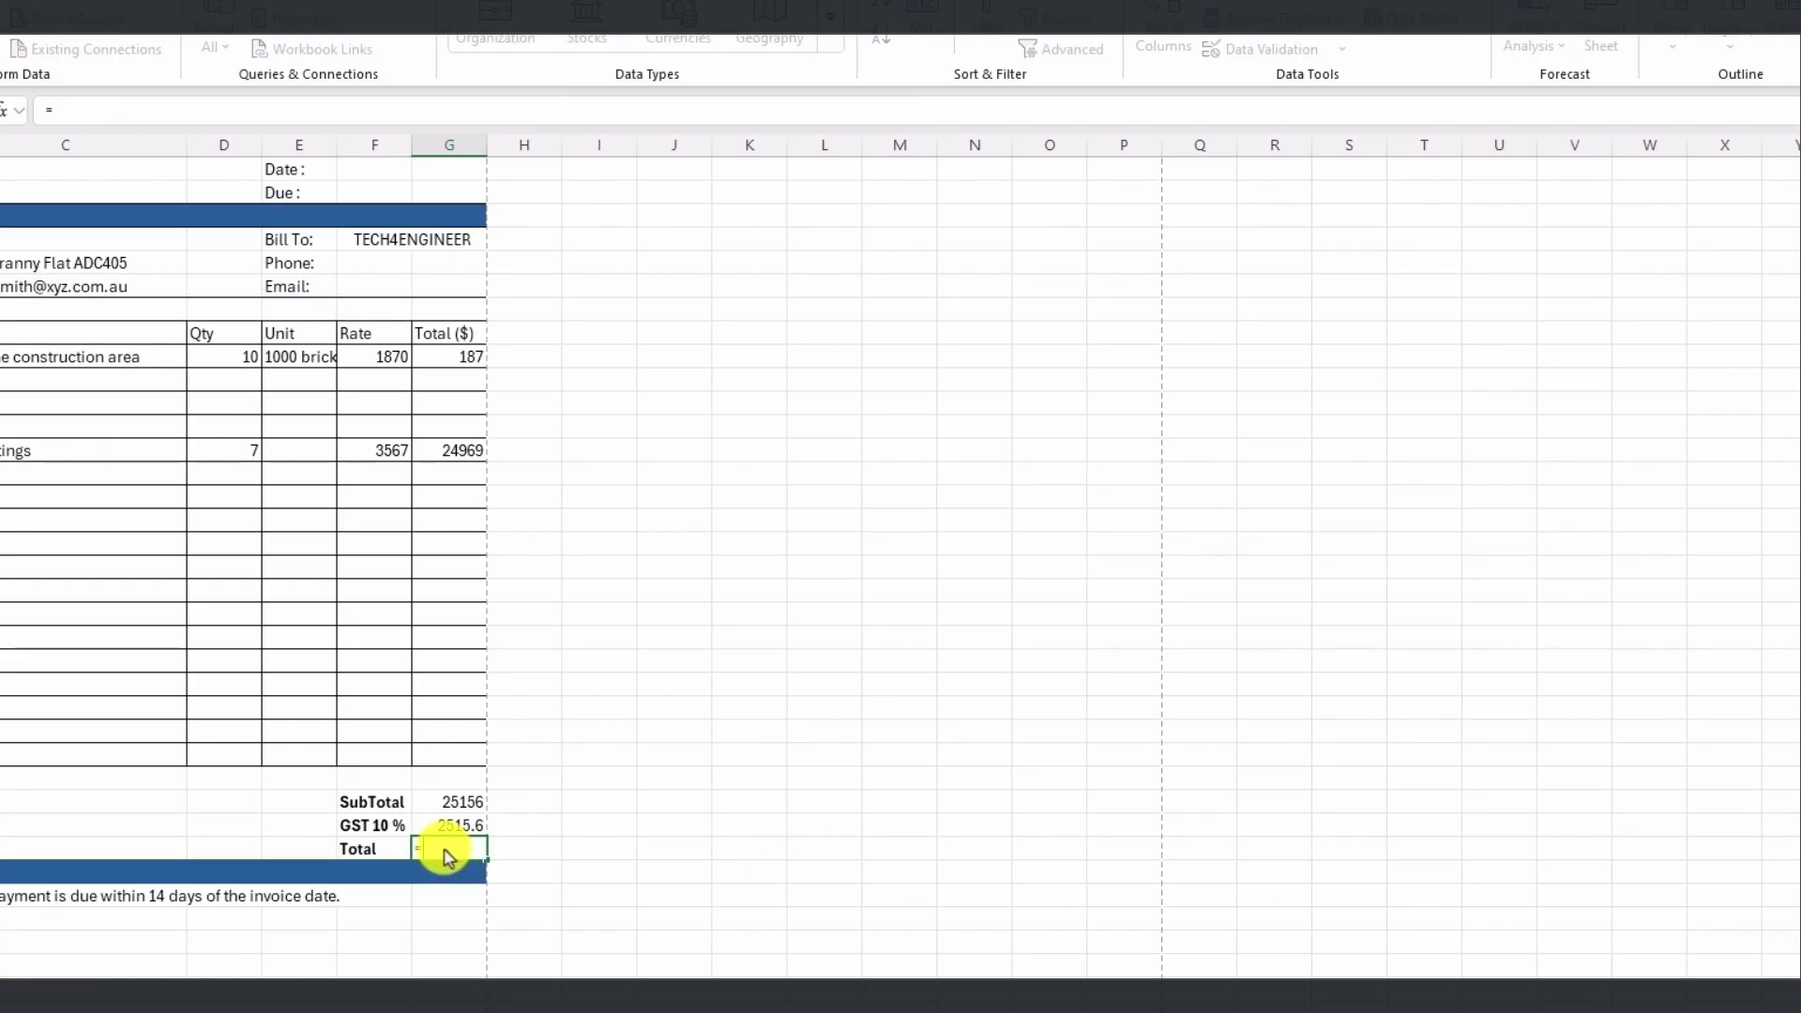
pyautogui.click(451, 830)
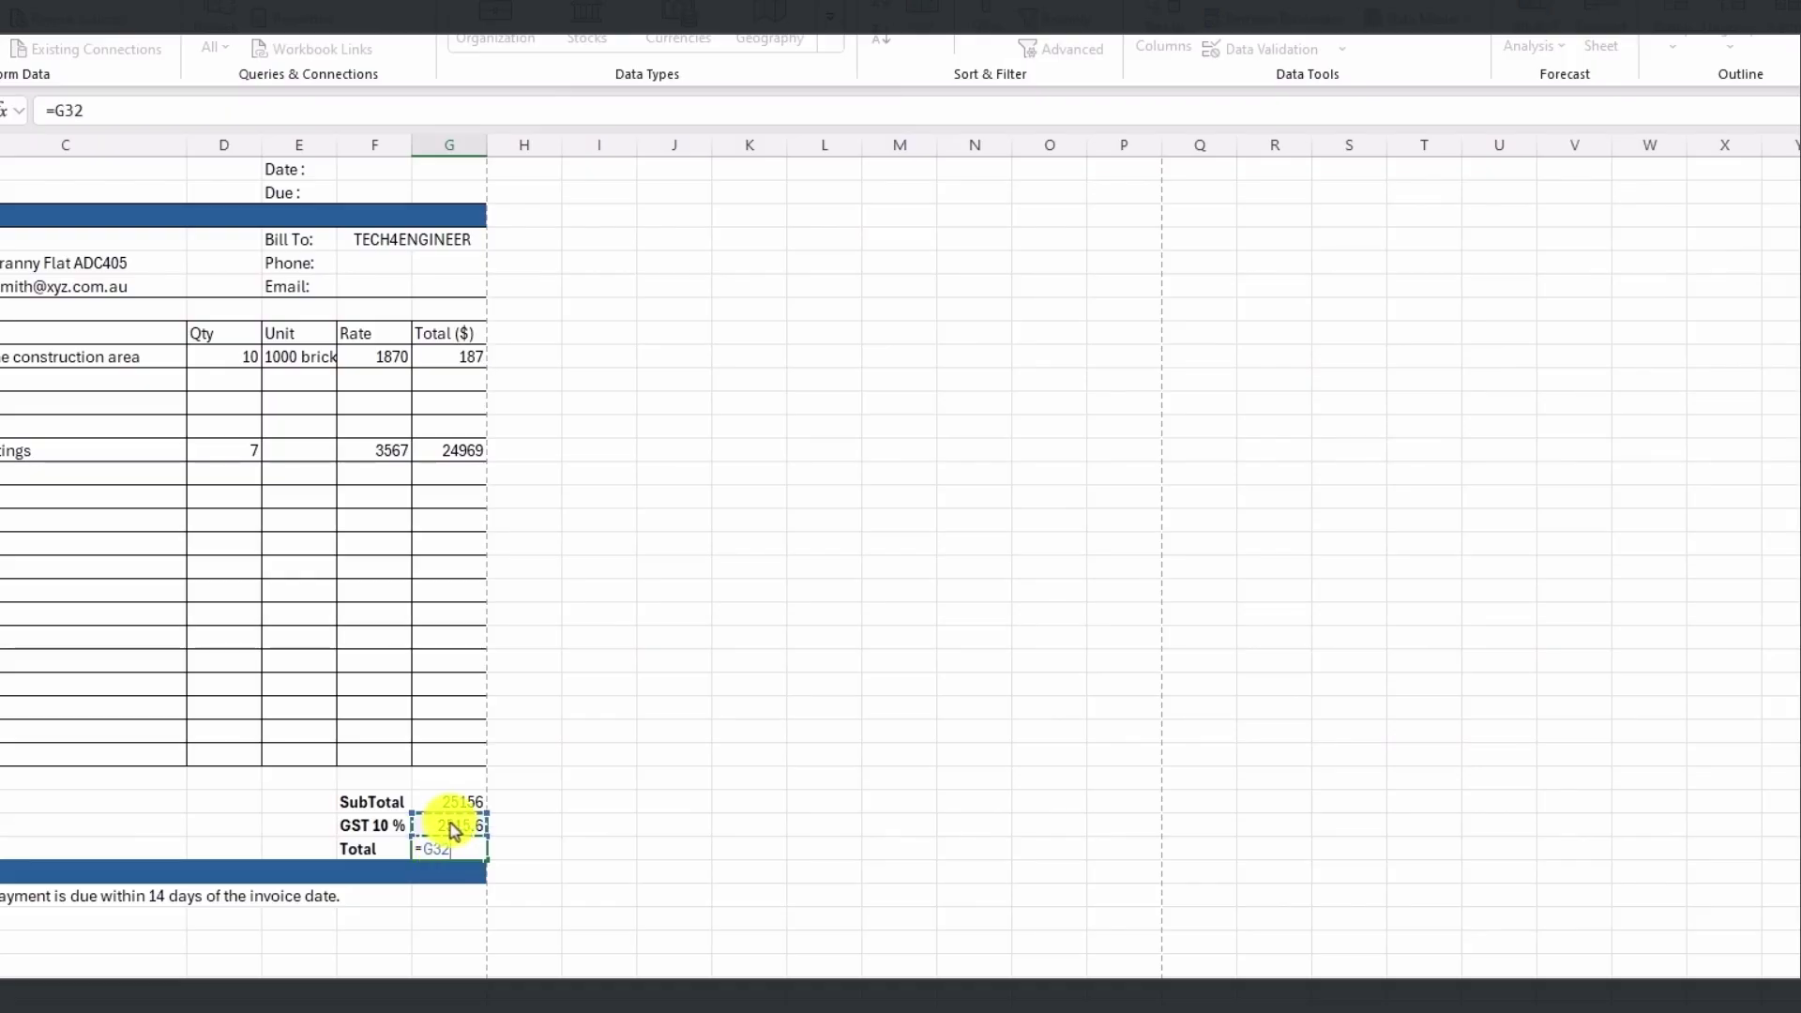
pyautogui.write('+')
pyautogui.click(460, 803)
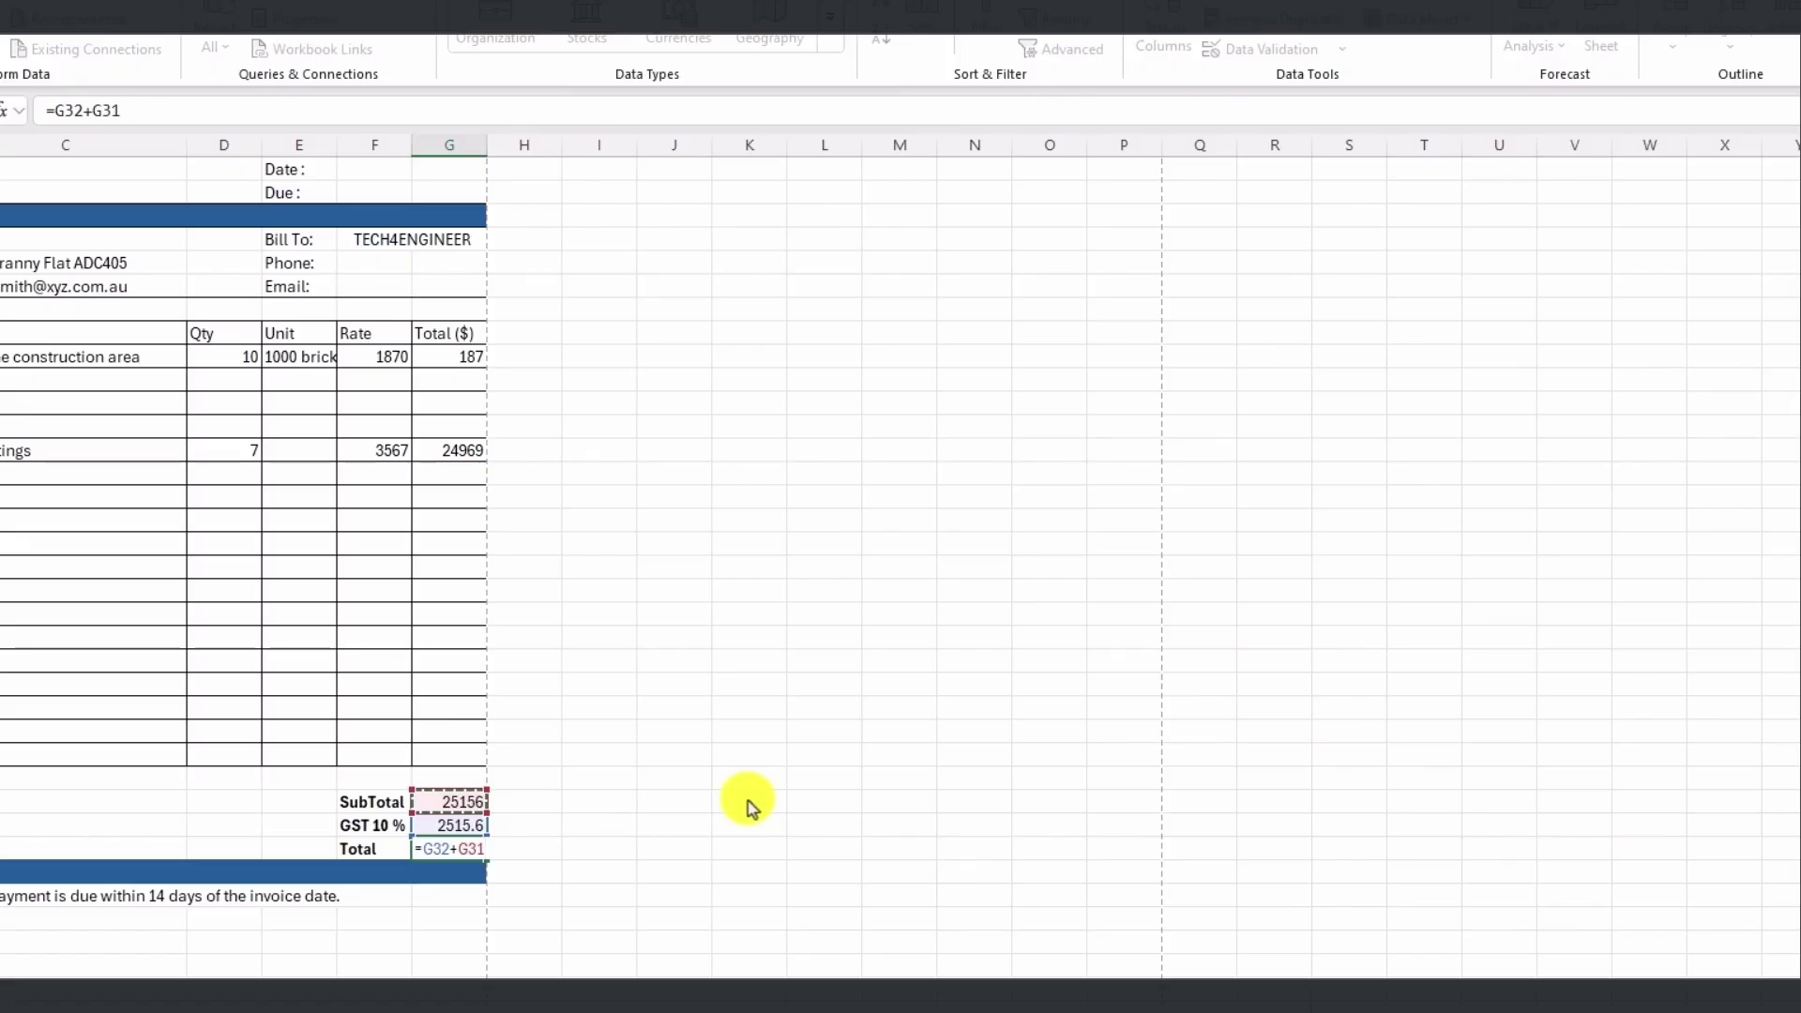
# - Commit the invoice Total formula and hide the sheet gridlines
pyautogui.press('Return')
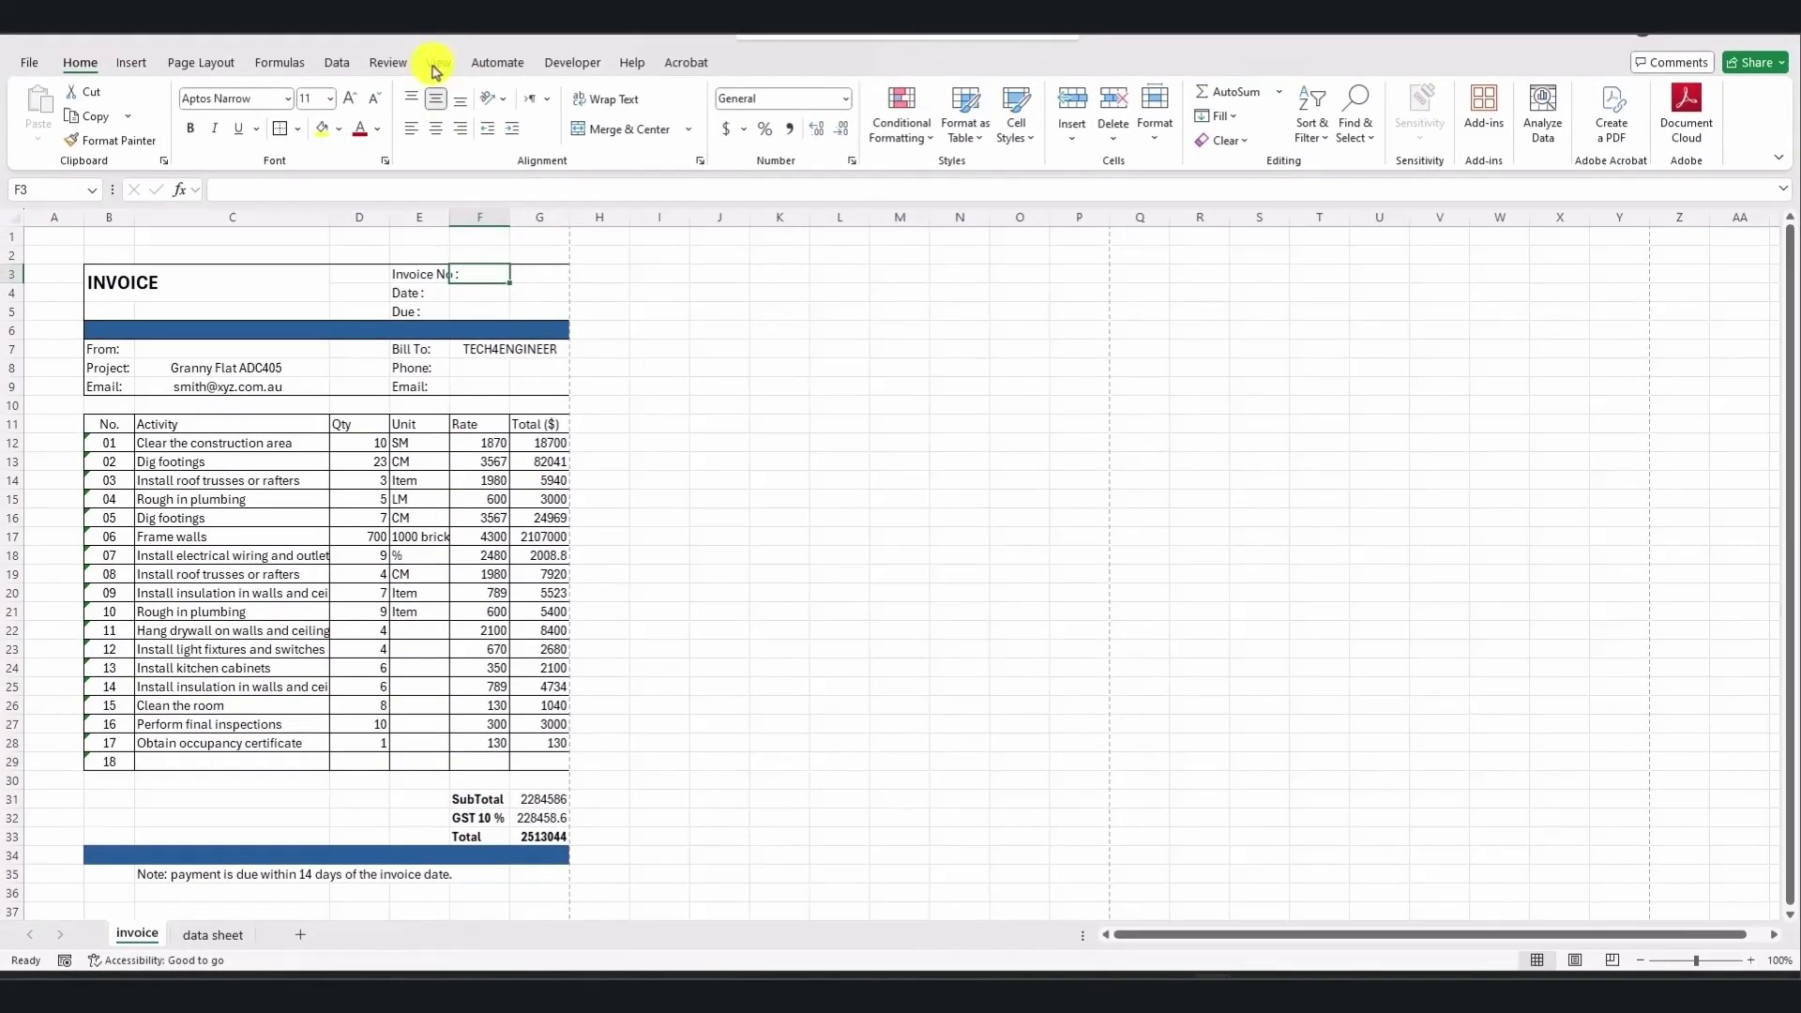
pyautogui.click(437, 64)
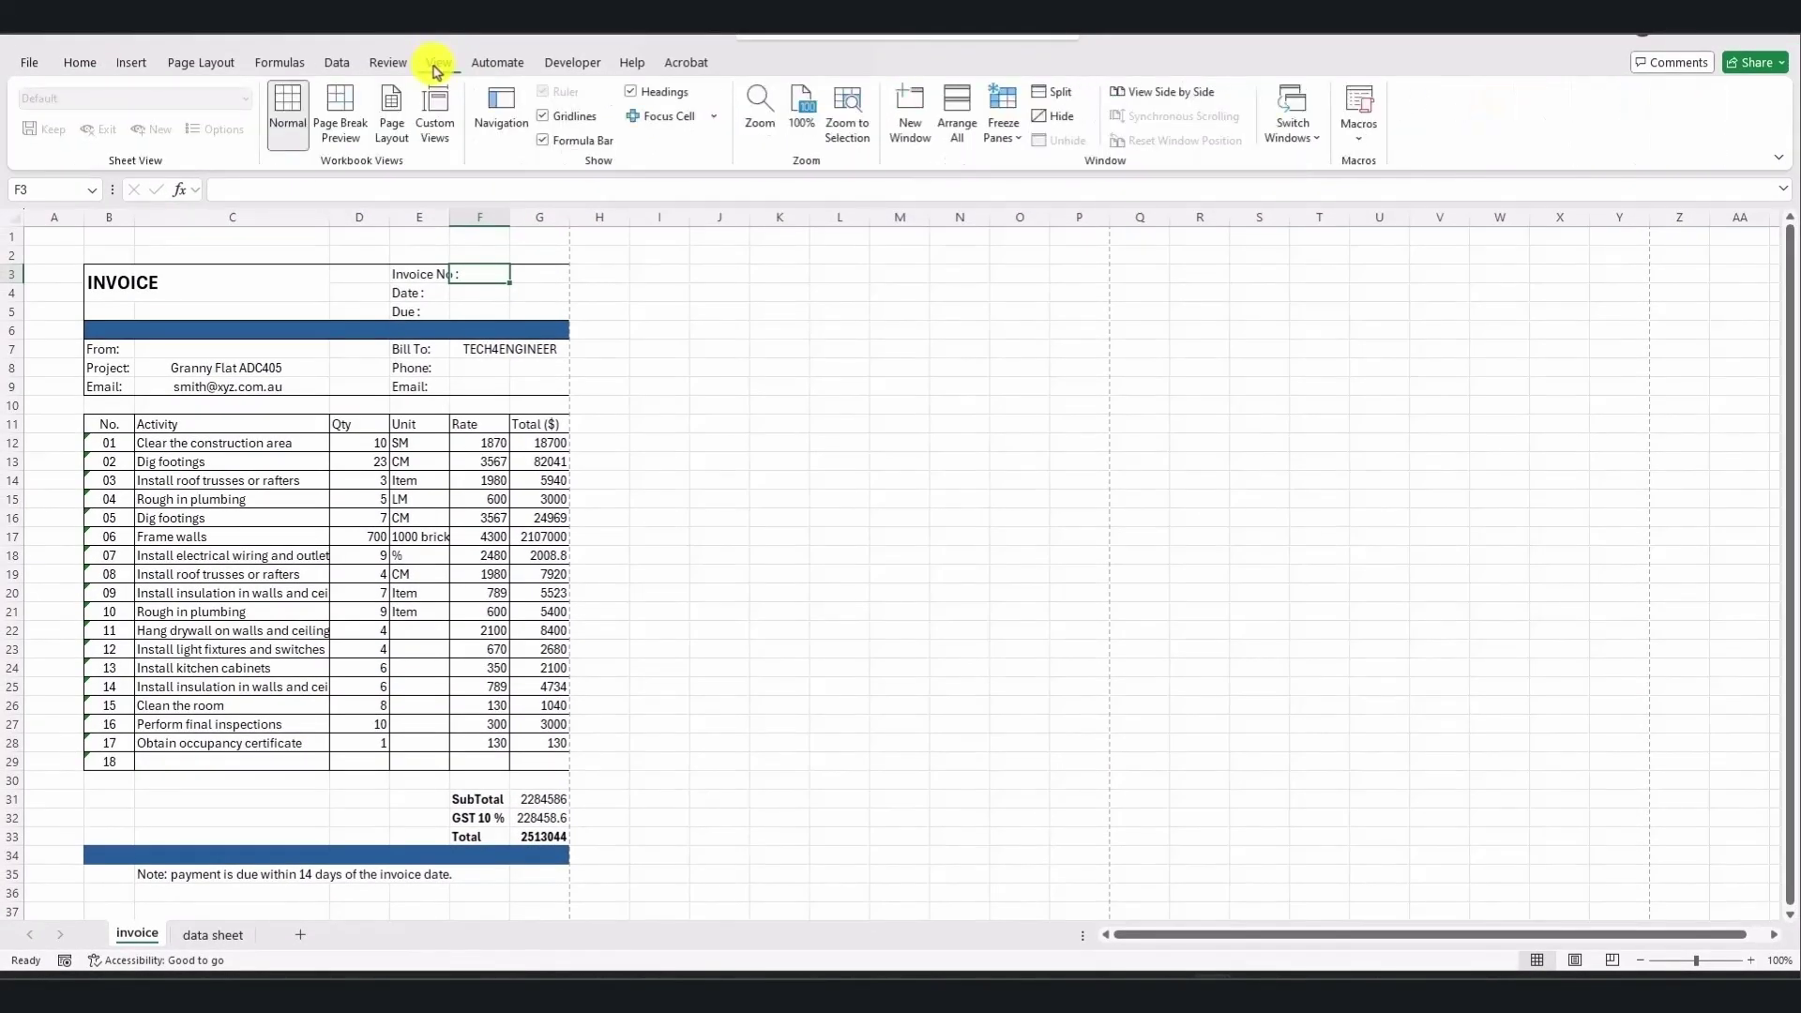
pyautogui.click(542, 116)
# - Enter invoice number 1000 and =TODAY() as the invoice date
pyautogui.write('1000')
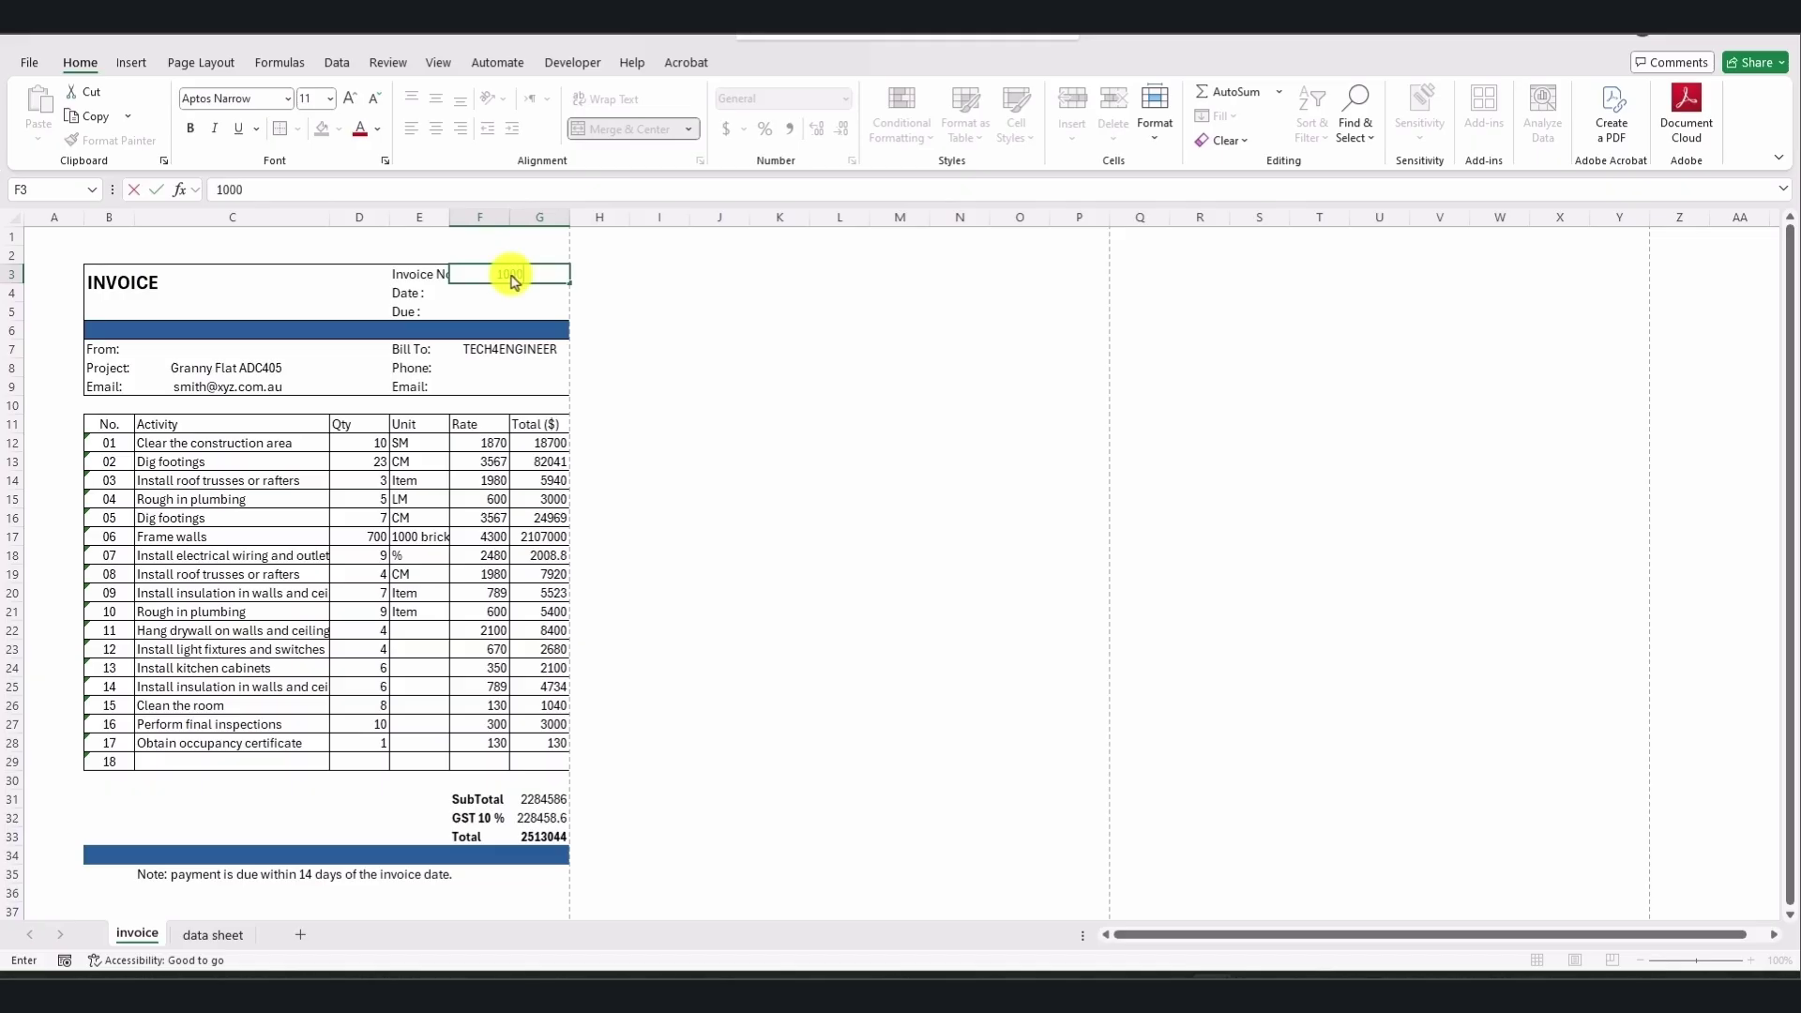
pyautogui.click(638, 347)
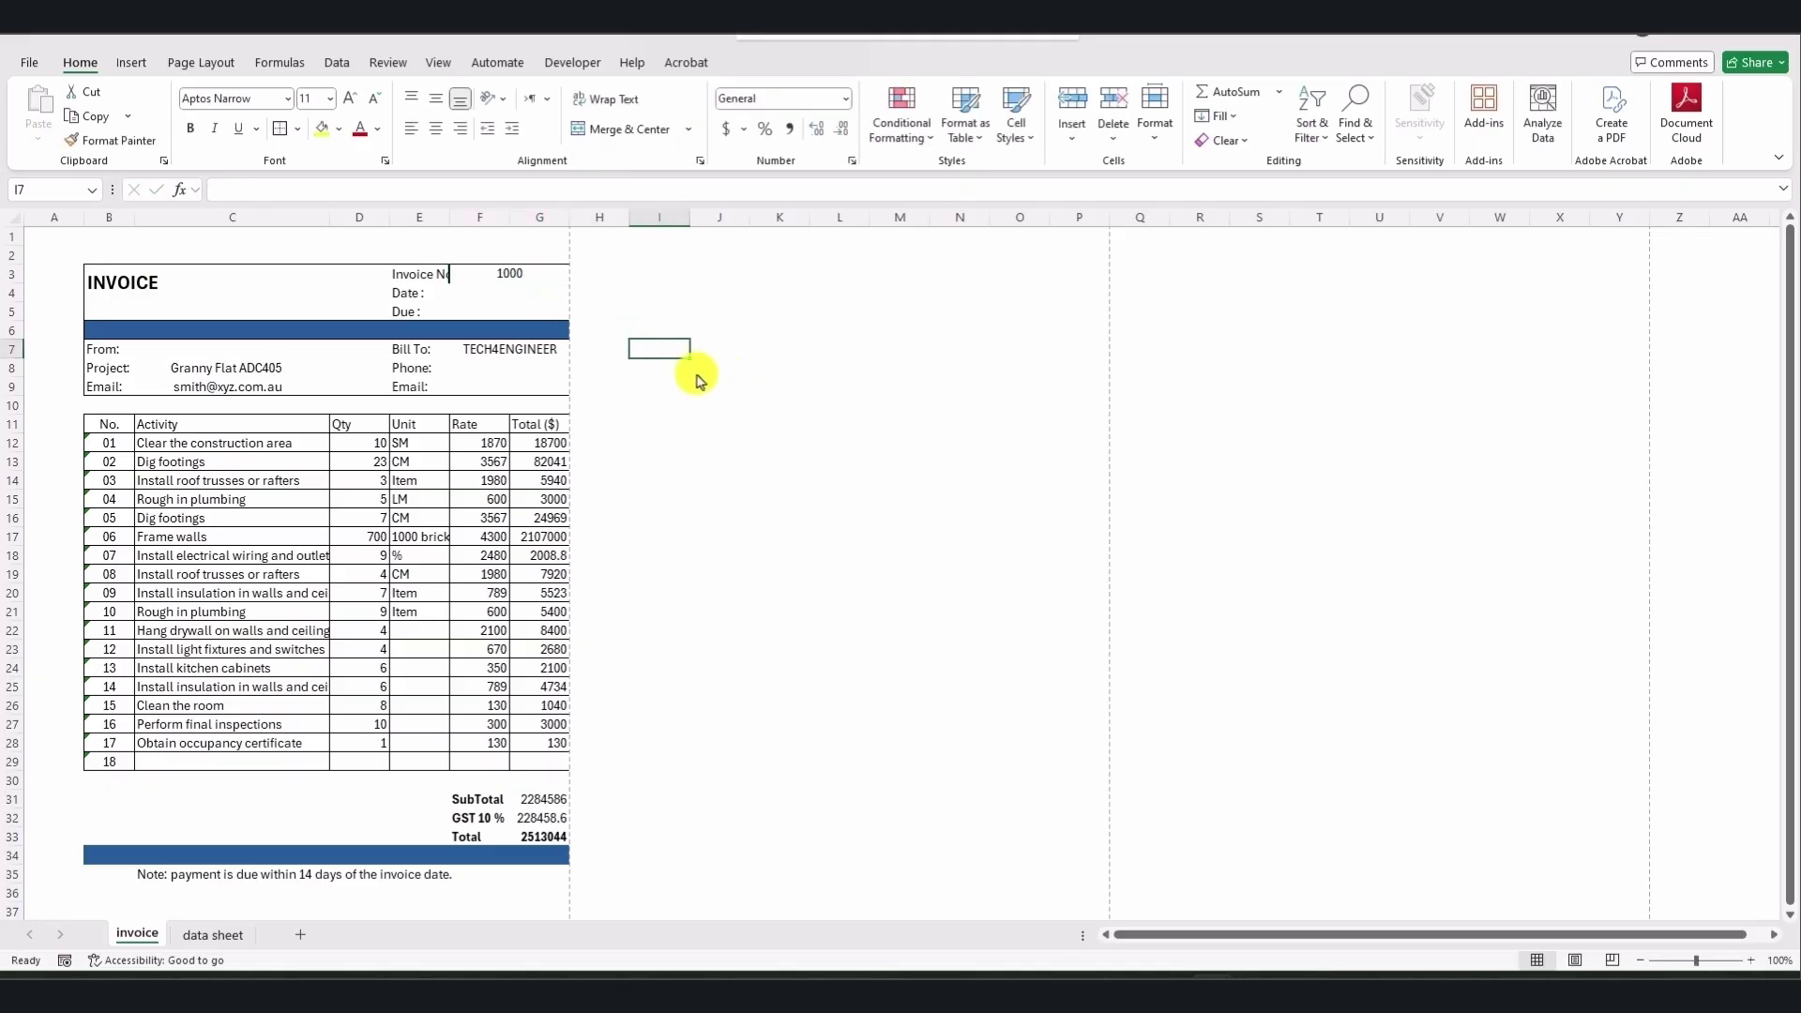
pyautogui.click(507, 298)
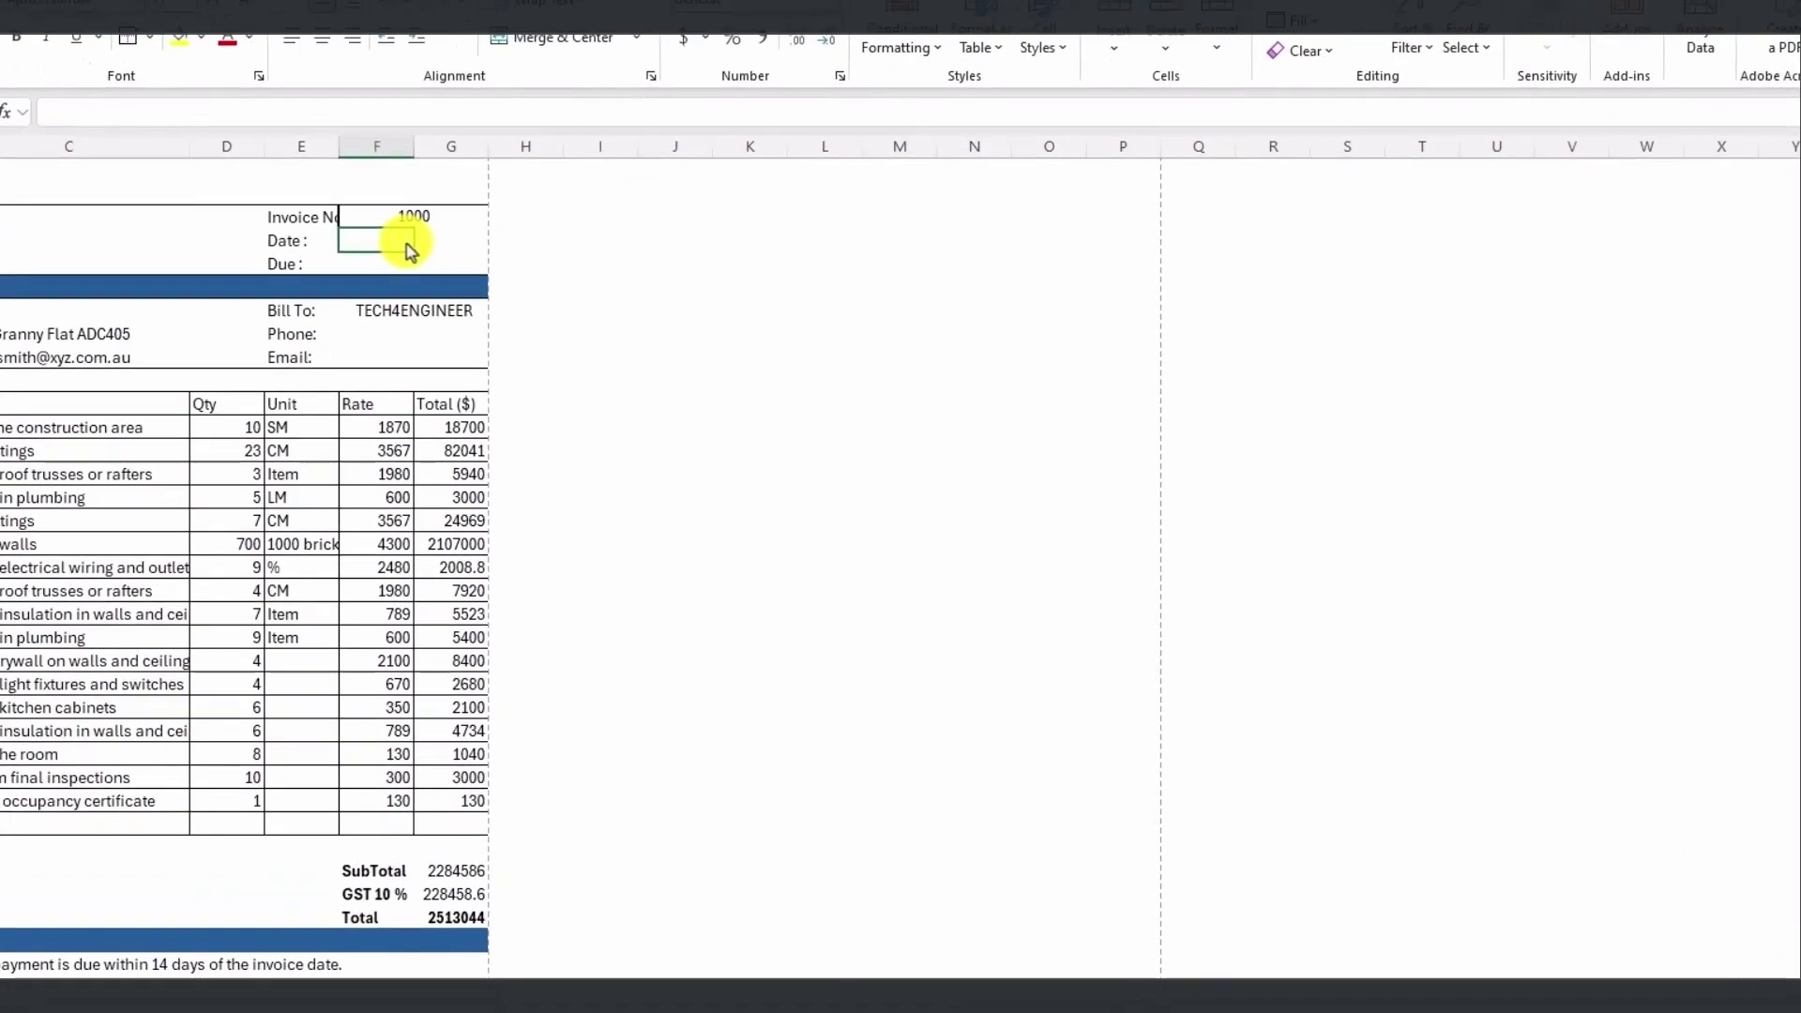
pyautogui.write('=')
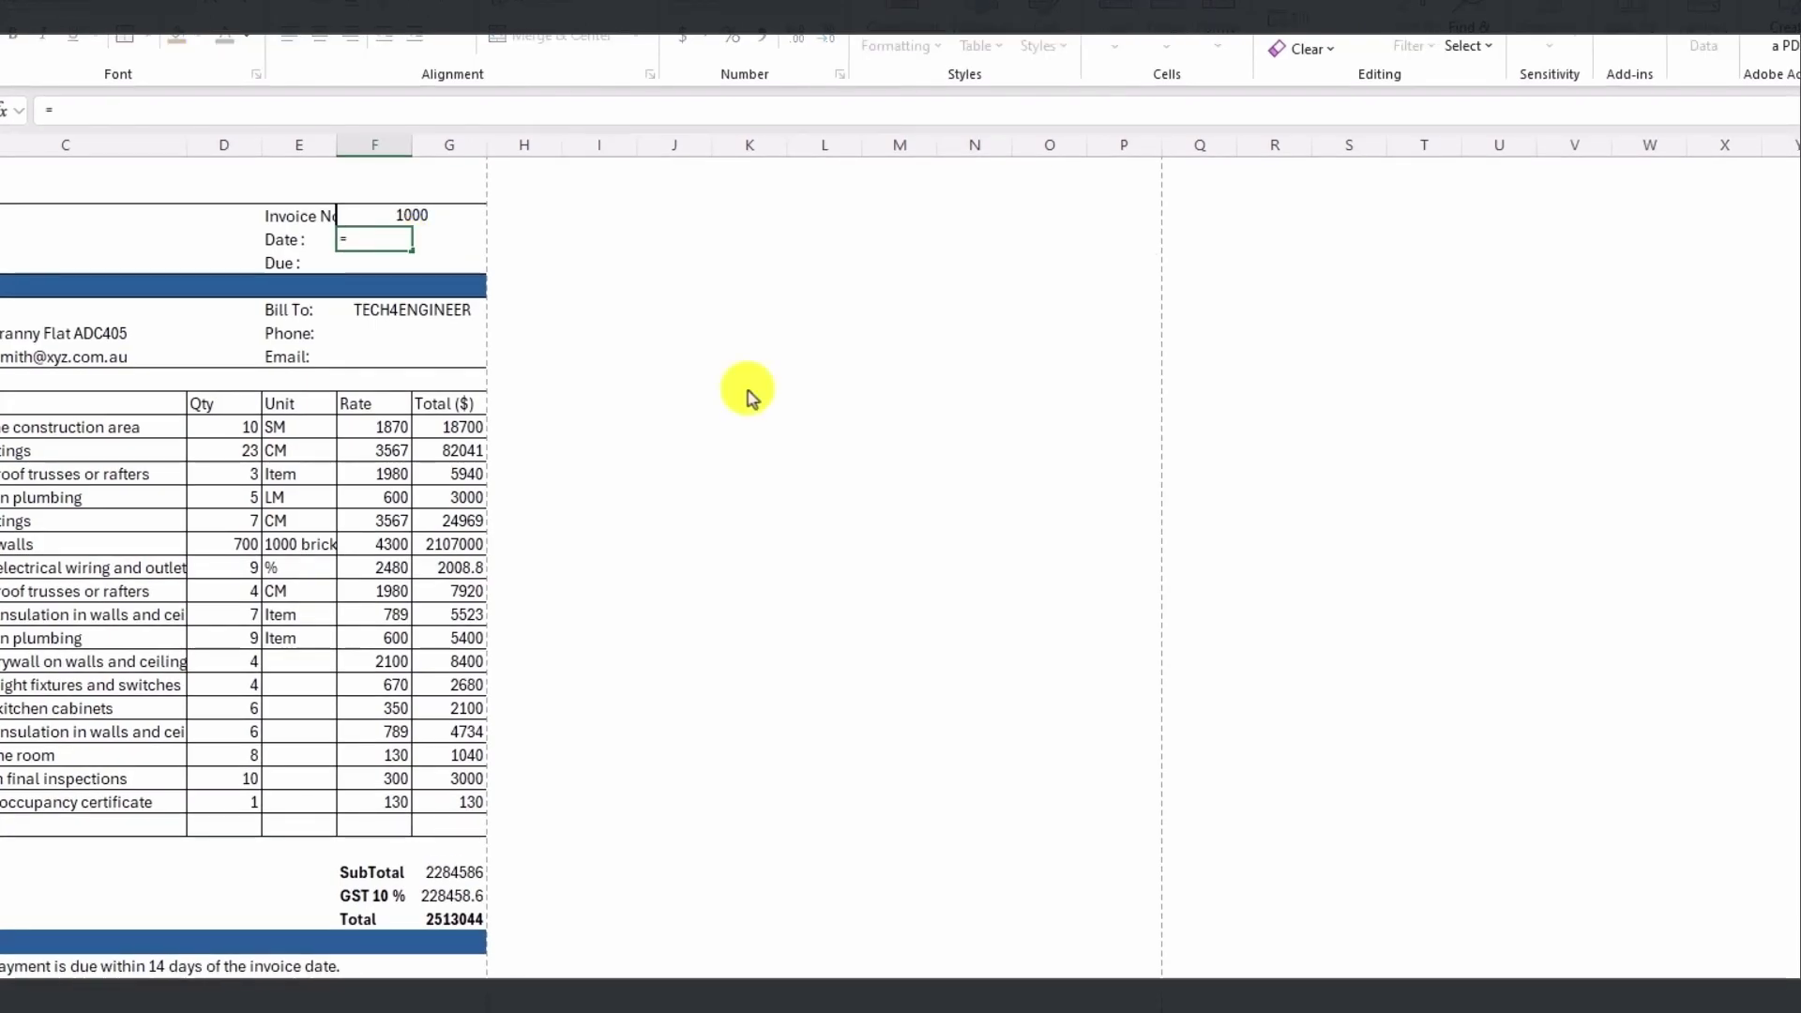
pyautogui.write('today')
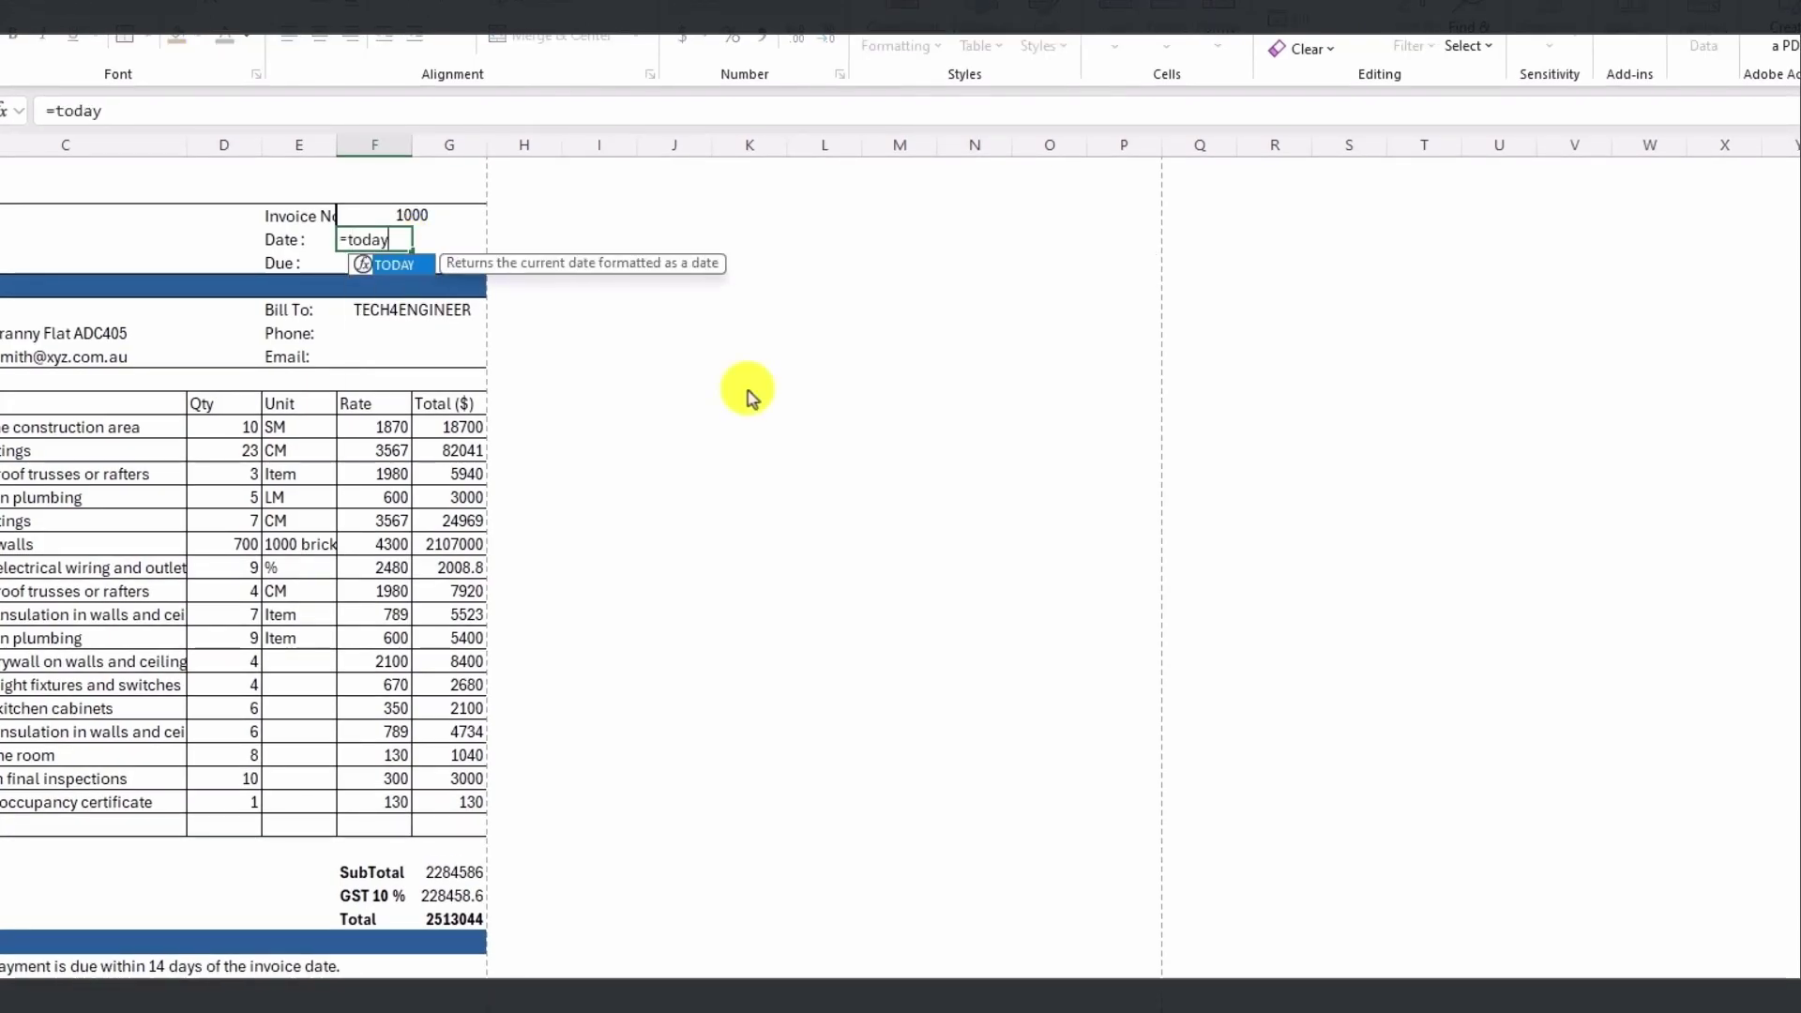
pyautogui.press('Return')
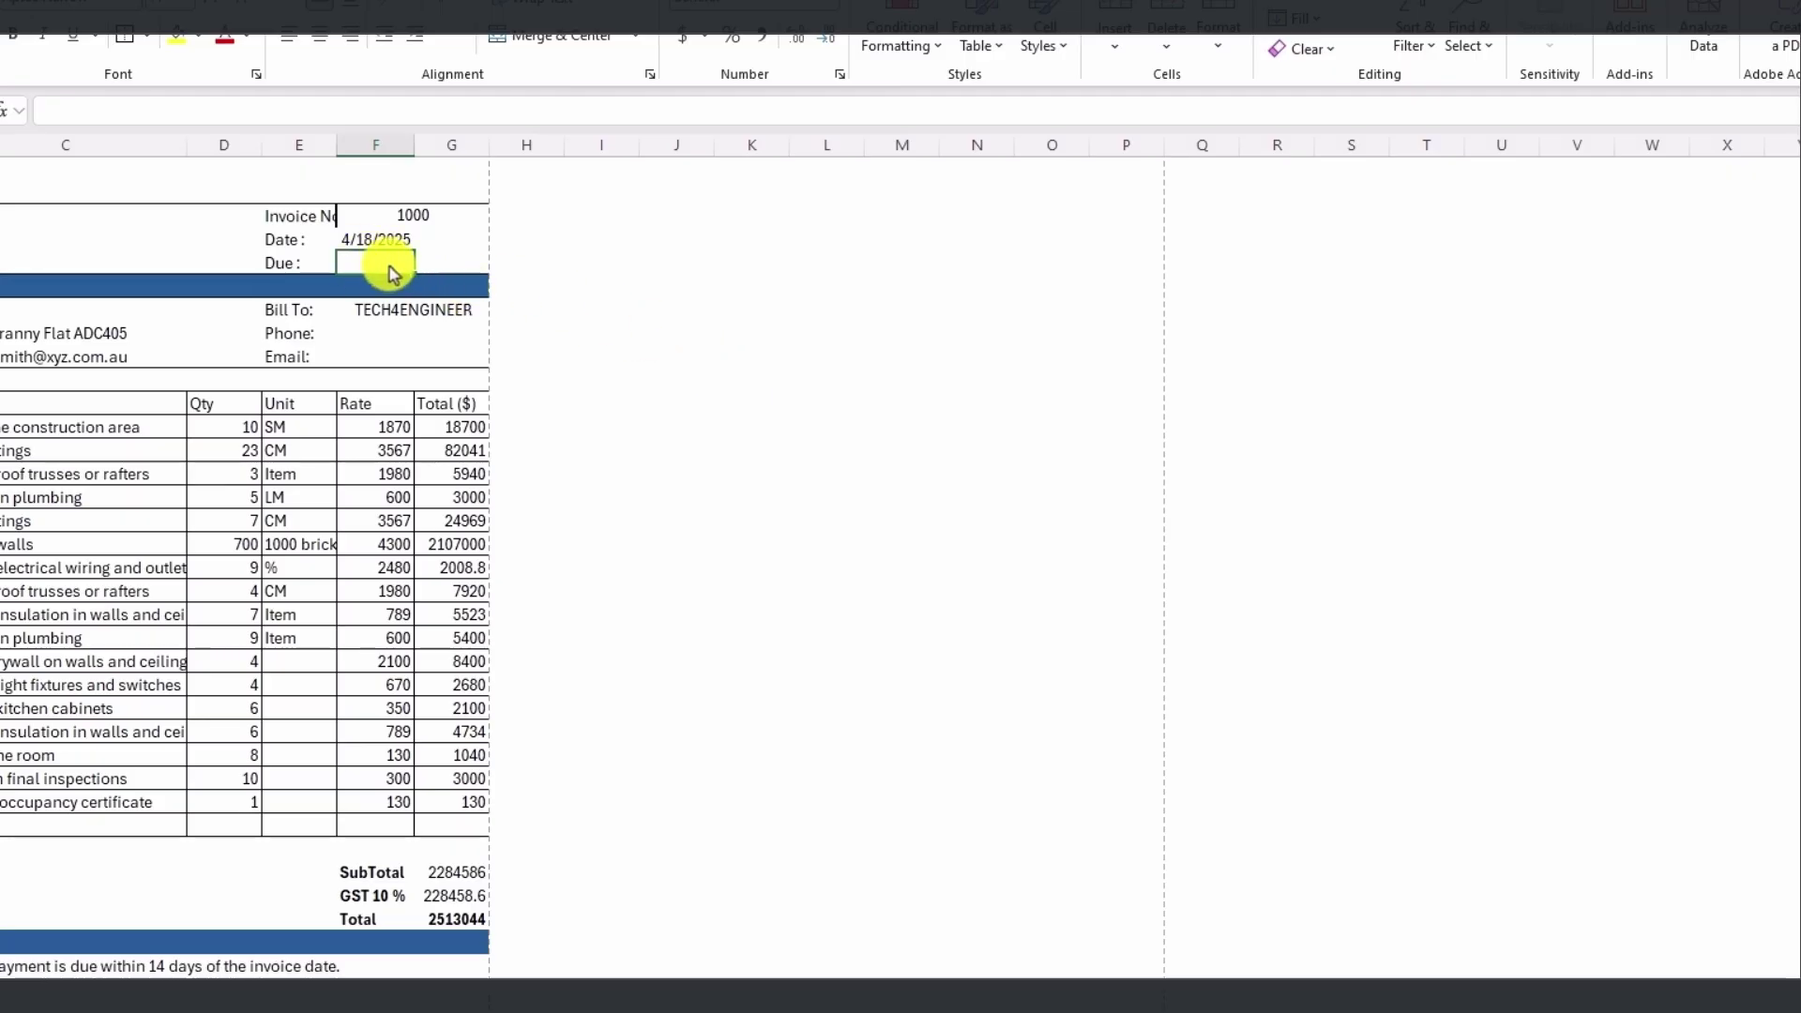
# - Set the due date to =F4+14 and begin entering XYZ Construction in From
pyautogui.write('=')
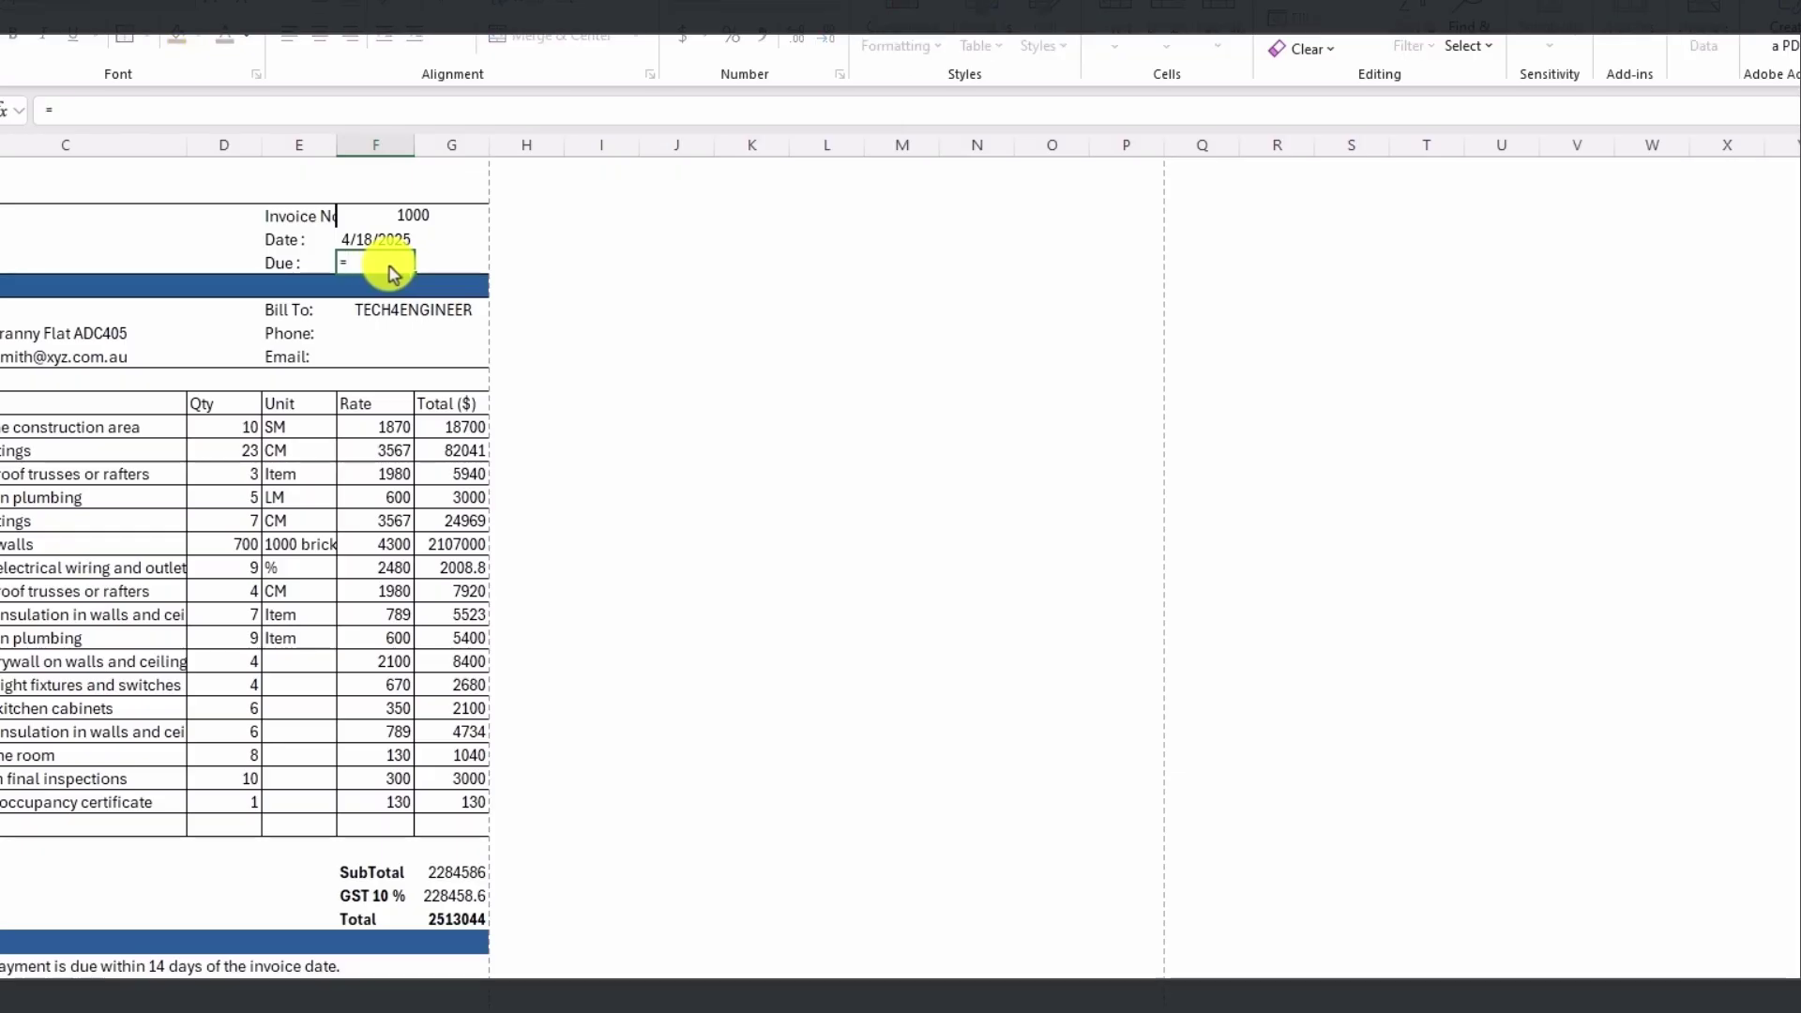
pyautogui.click(370, 241)
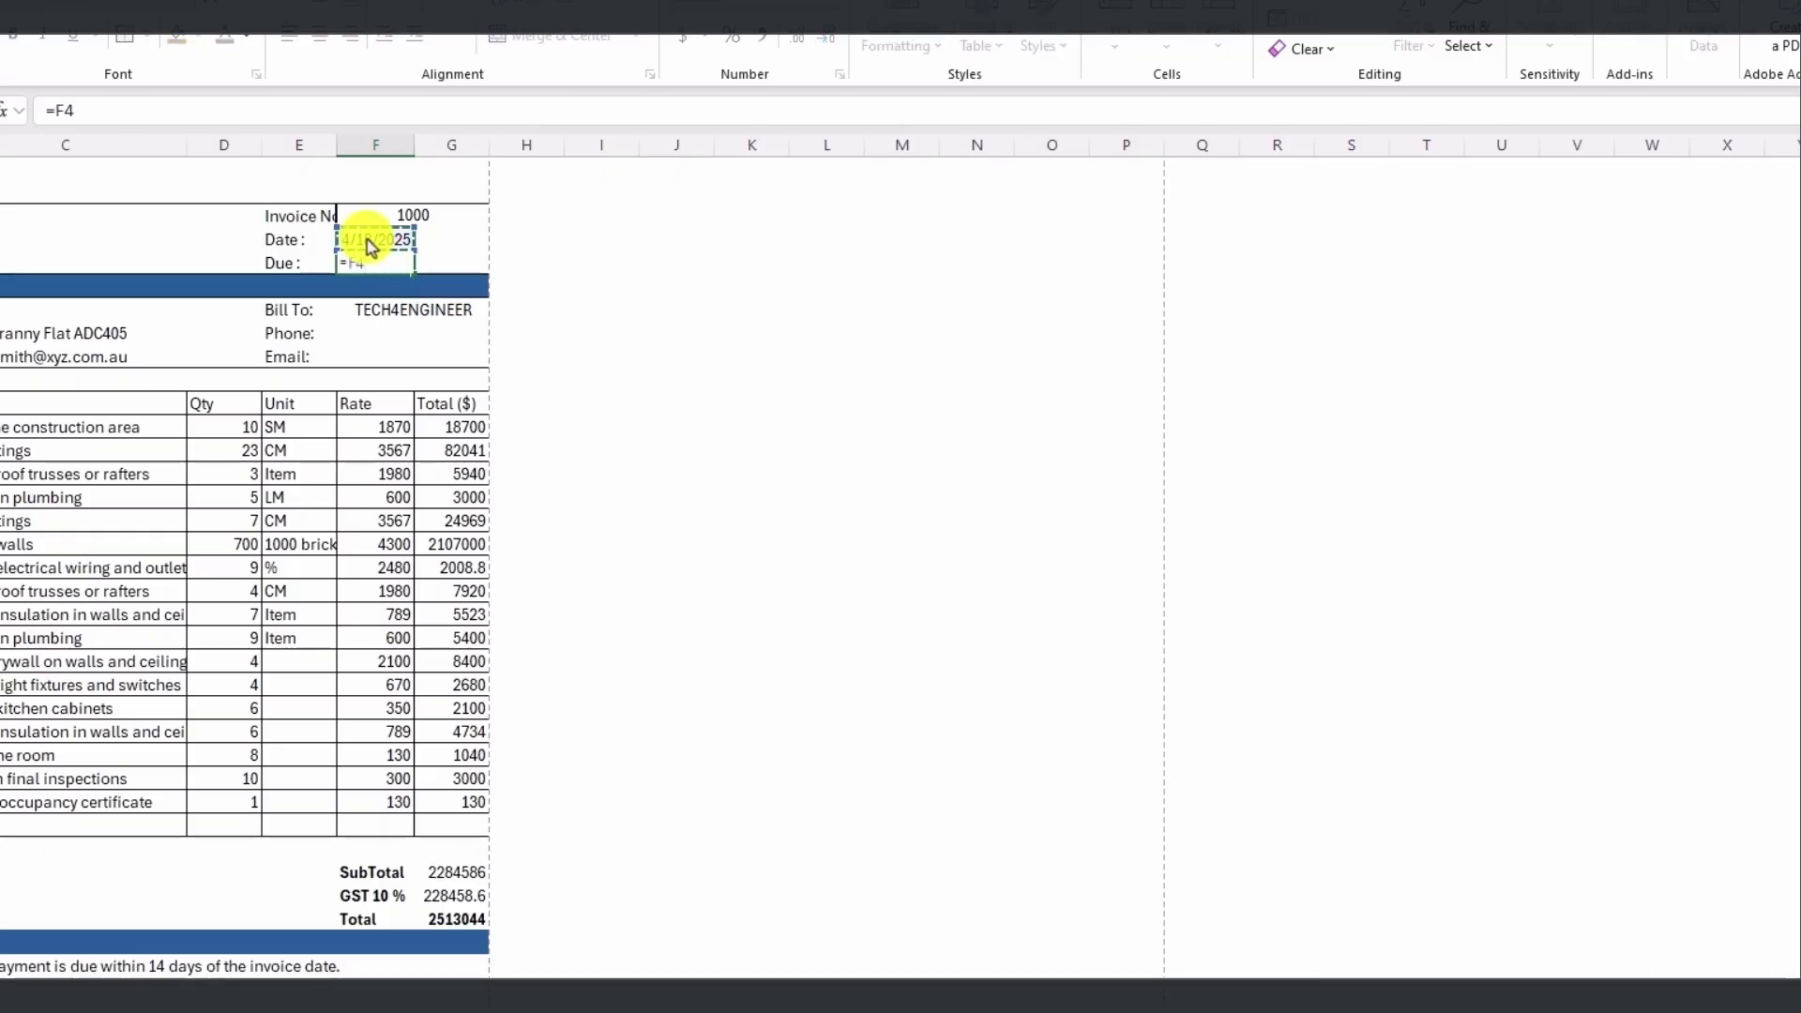
pyautogui.write('+14')
pyautogui.press('Return')
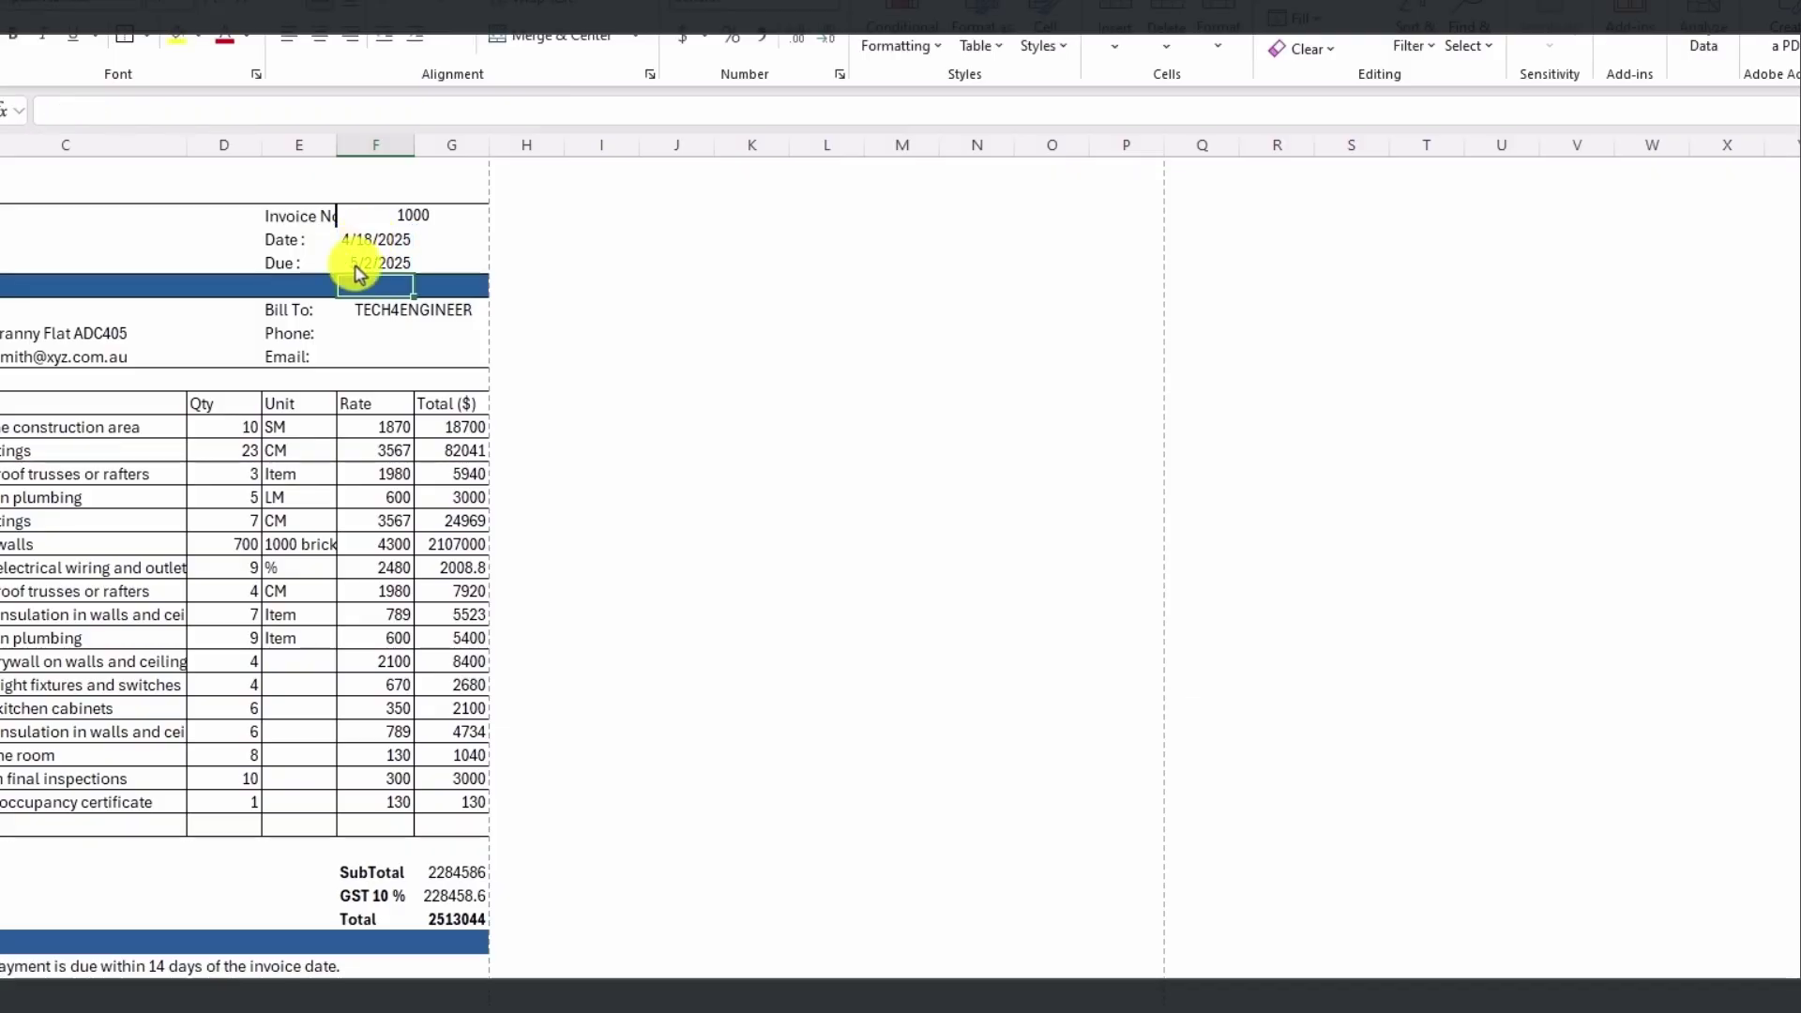
pyautogui.click(67, 316)
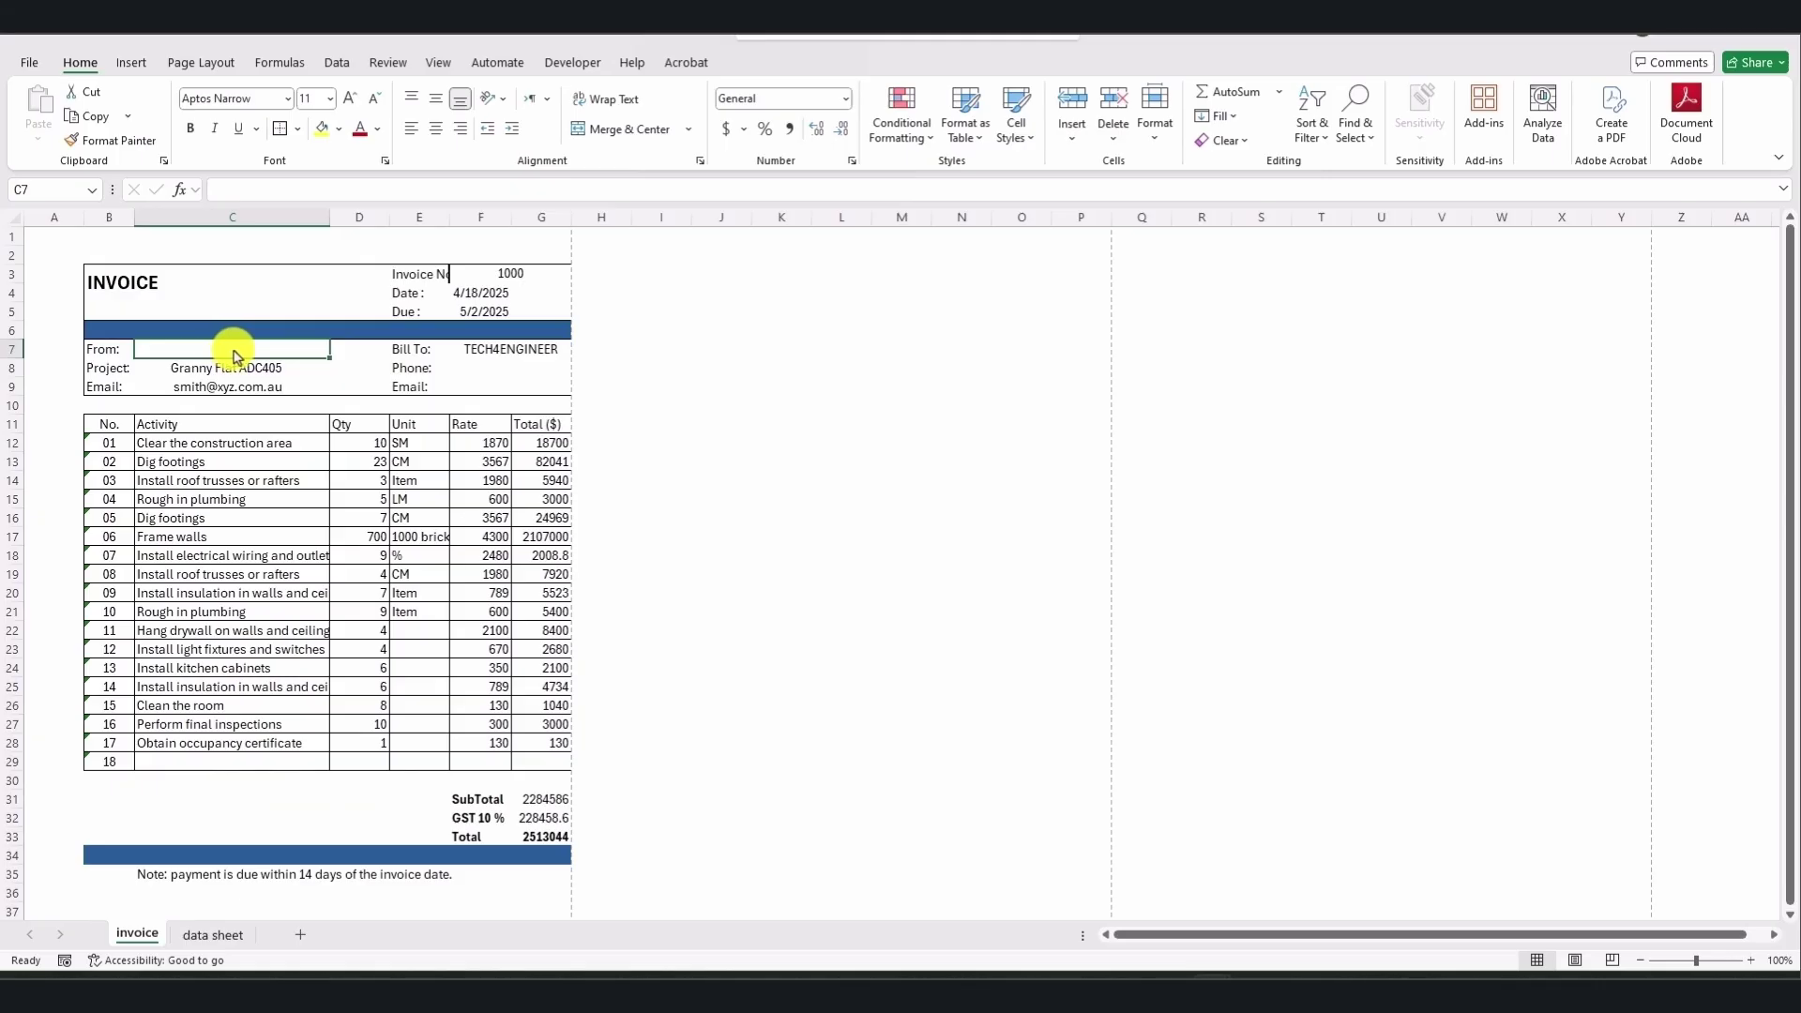
pyautogui.write('X')
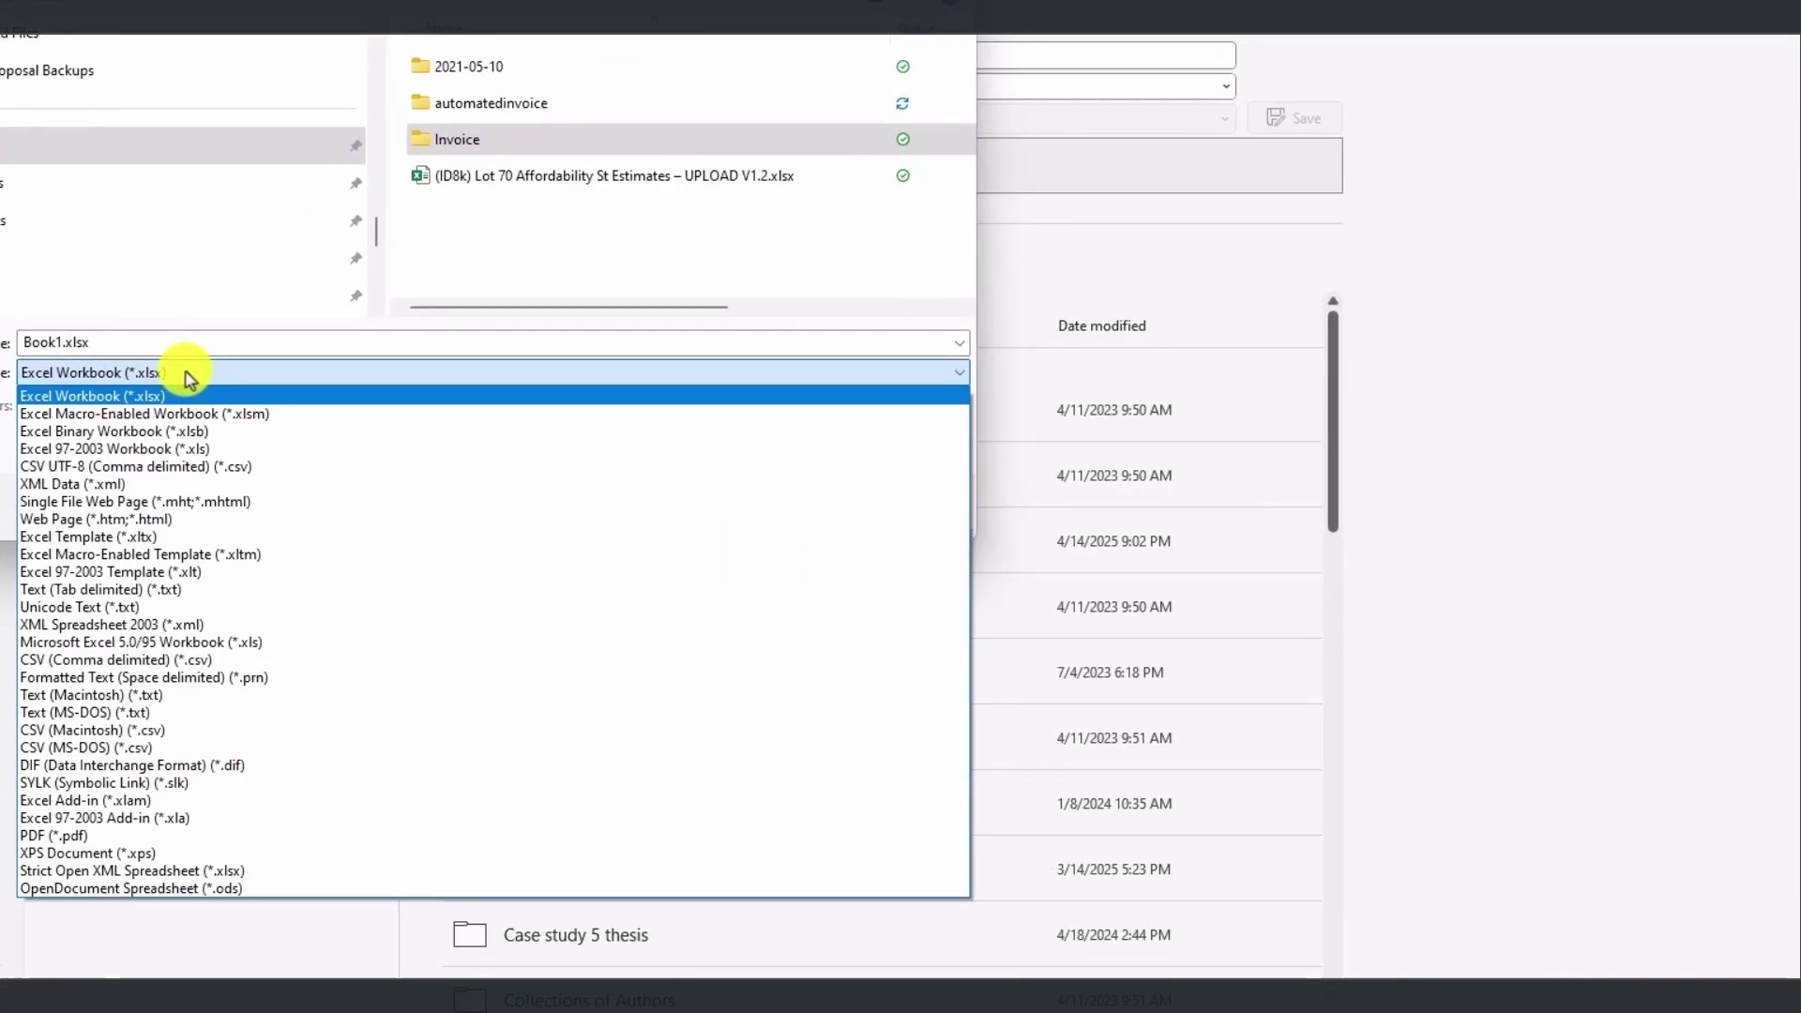
# - Save the workbook as the Excel Macro-Enabled Workbook Invoice.xlsm
pyautogui.click(159, 413)
pyautogui.press('BackSpace')
pyautogui.press('BackSpace')
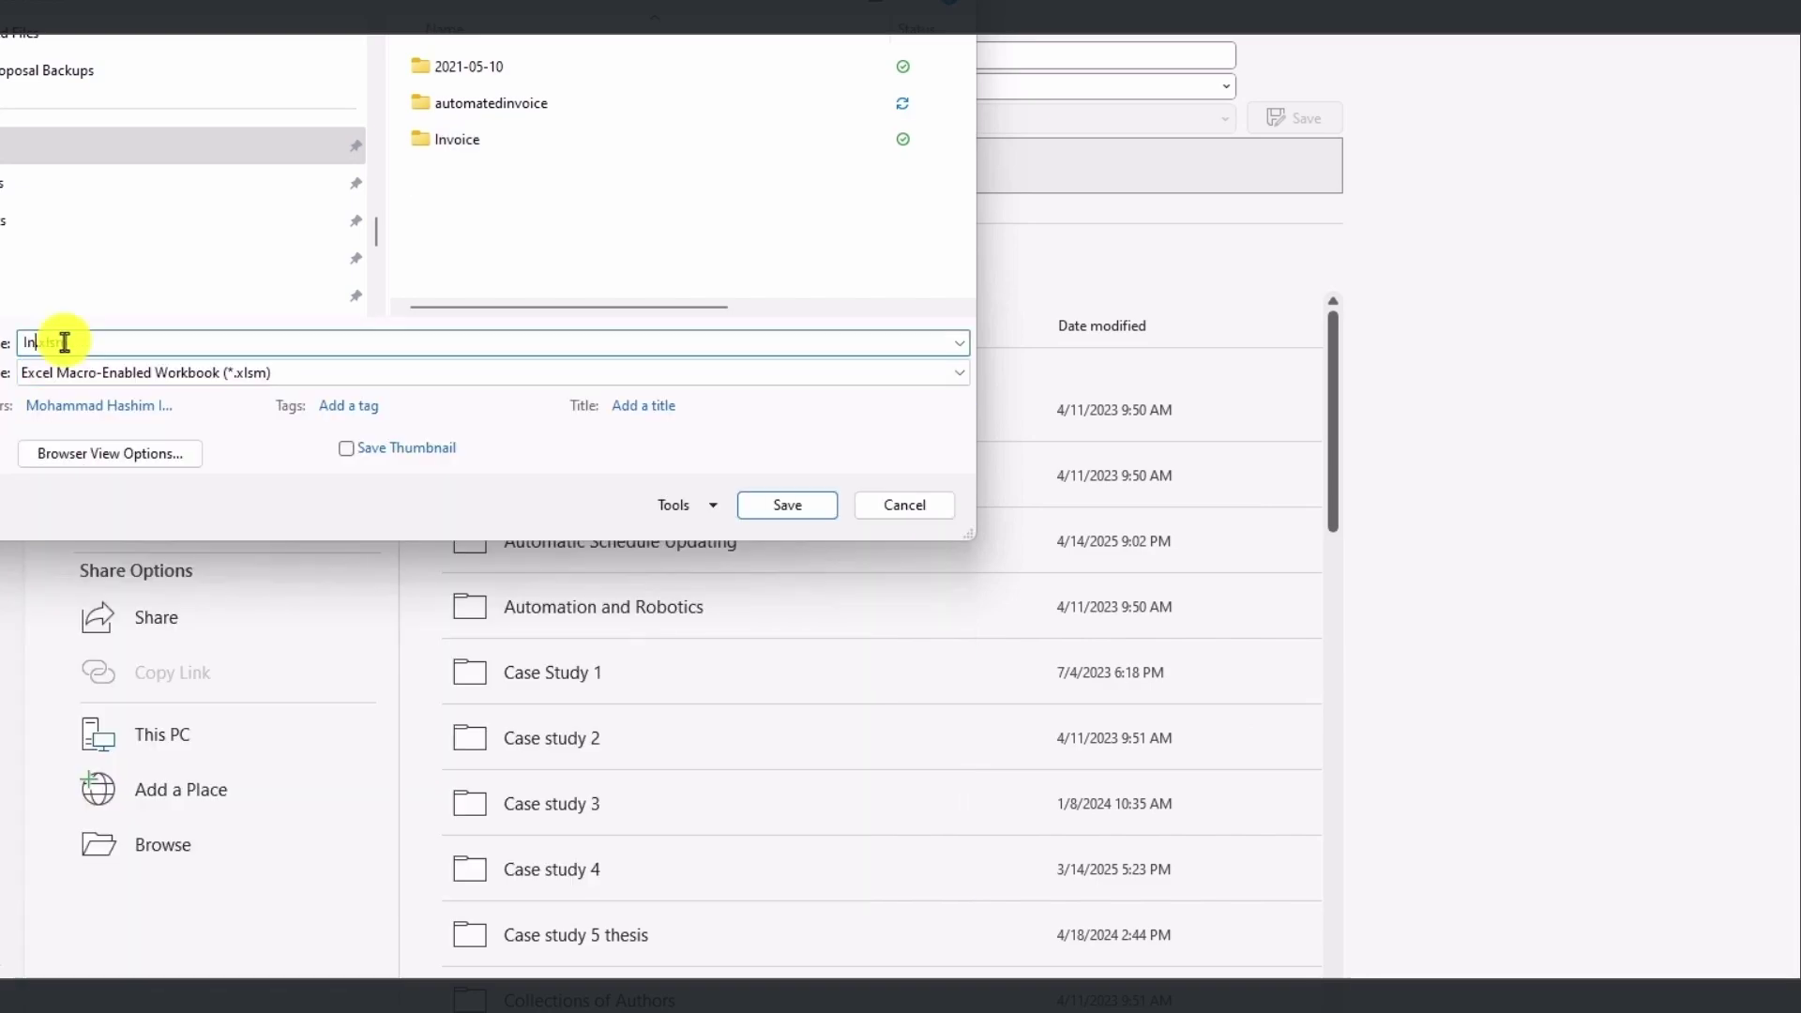
pyautogui.write('m')
pyautogui.click(765, 505)
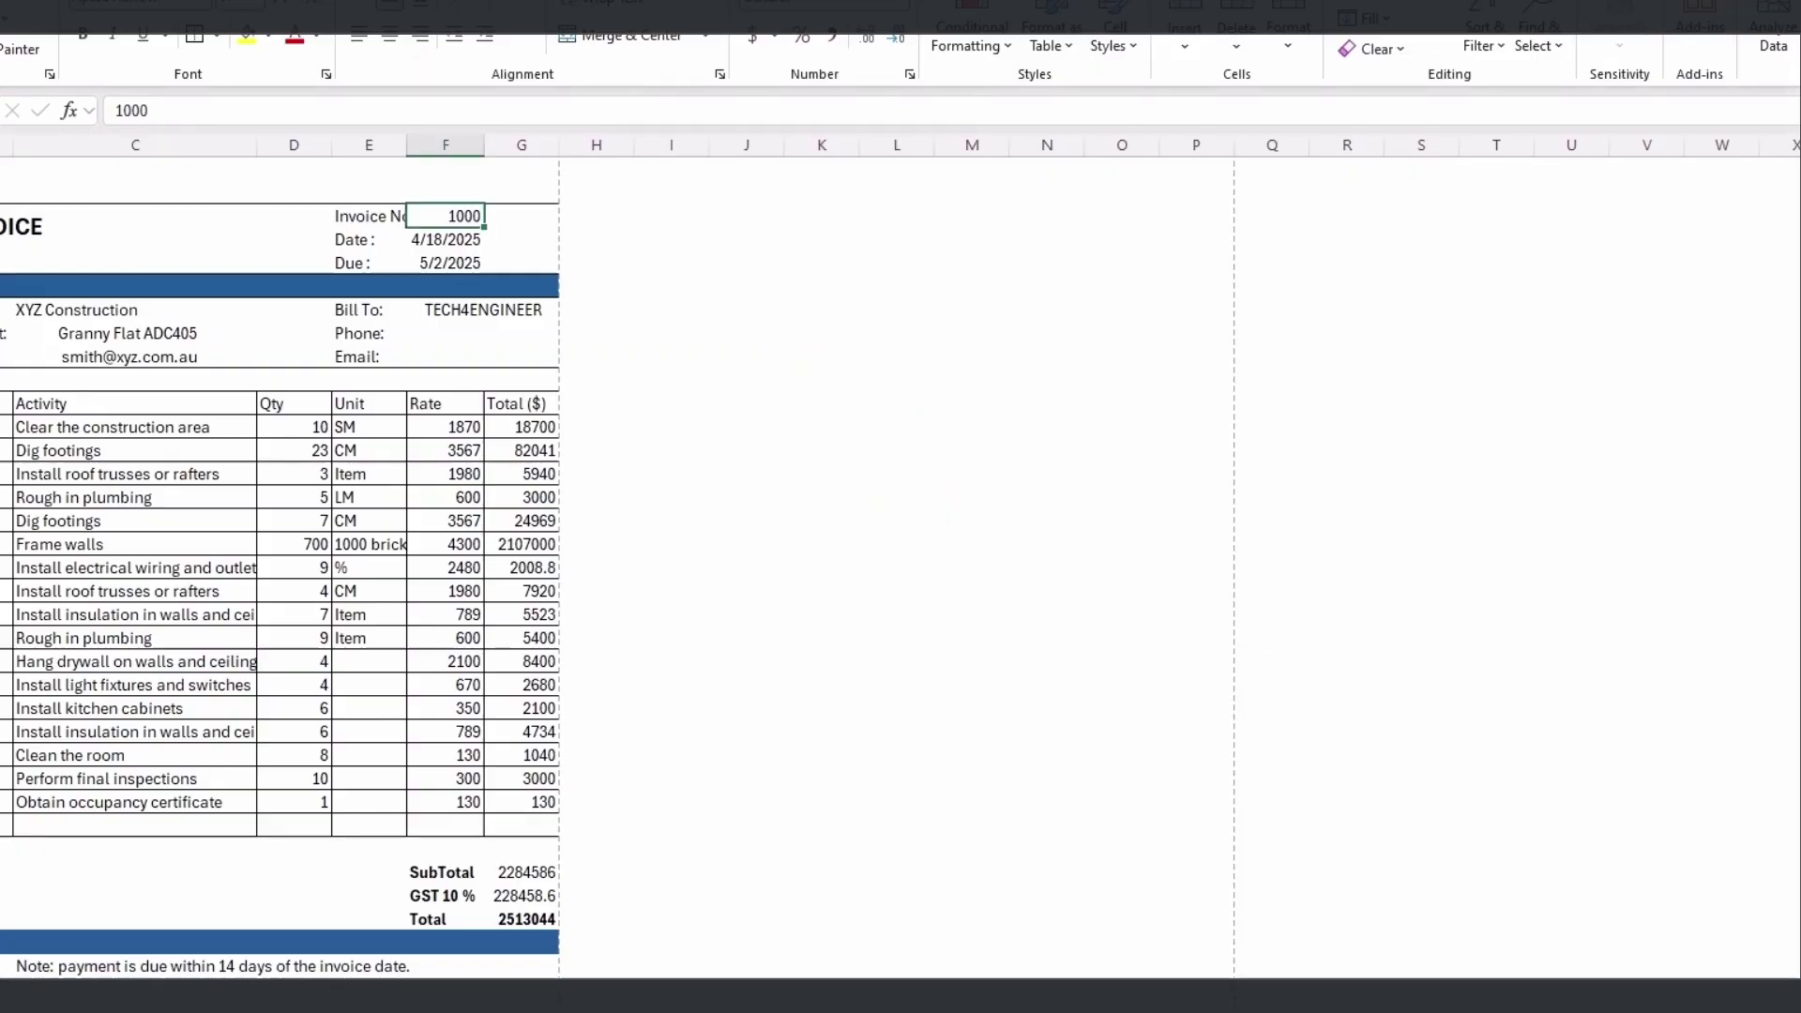
# - Confirm Developer is checked under Customize Ribbon, then open the VBA editor with Alt+F11
pyautogui.click(566, 55)
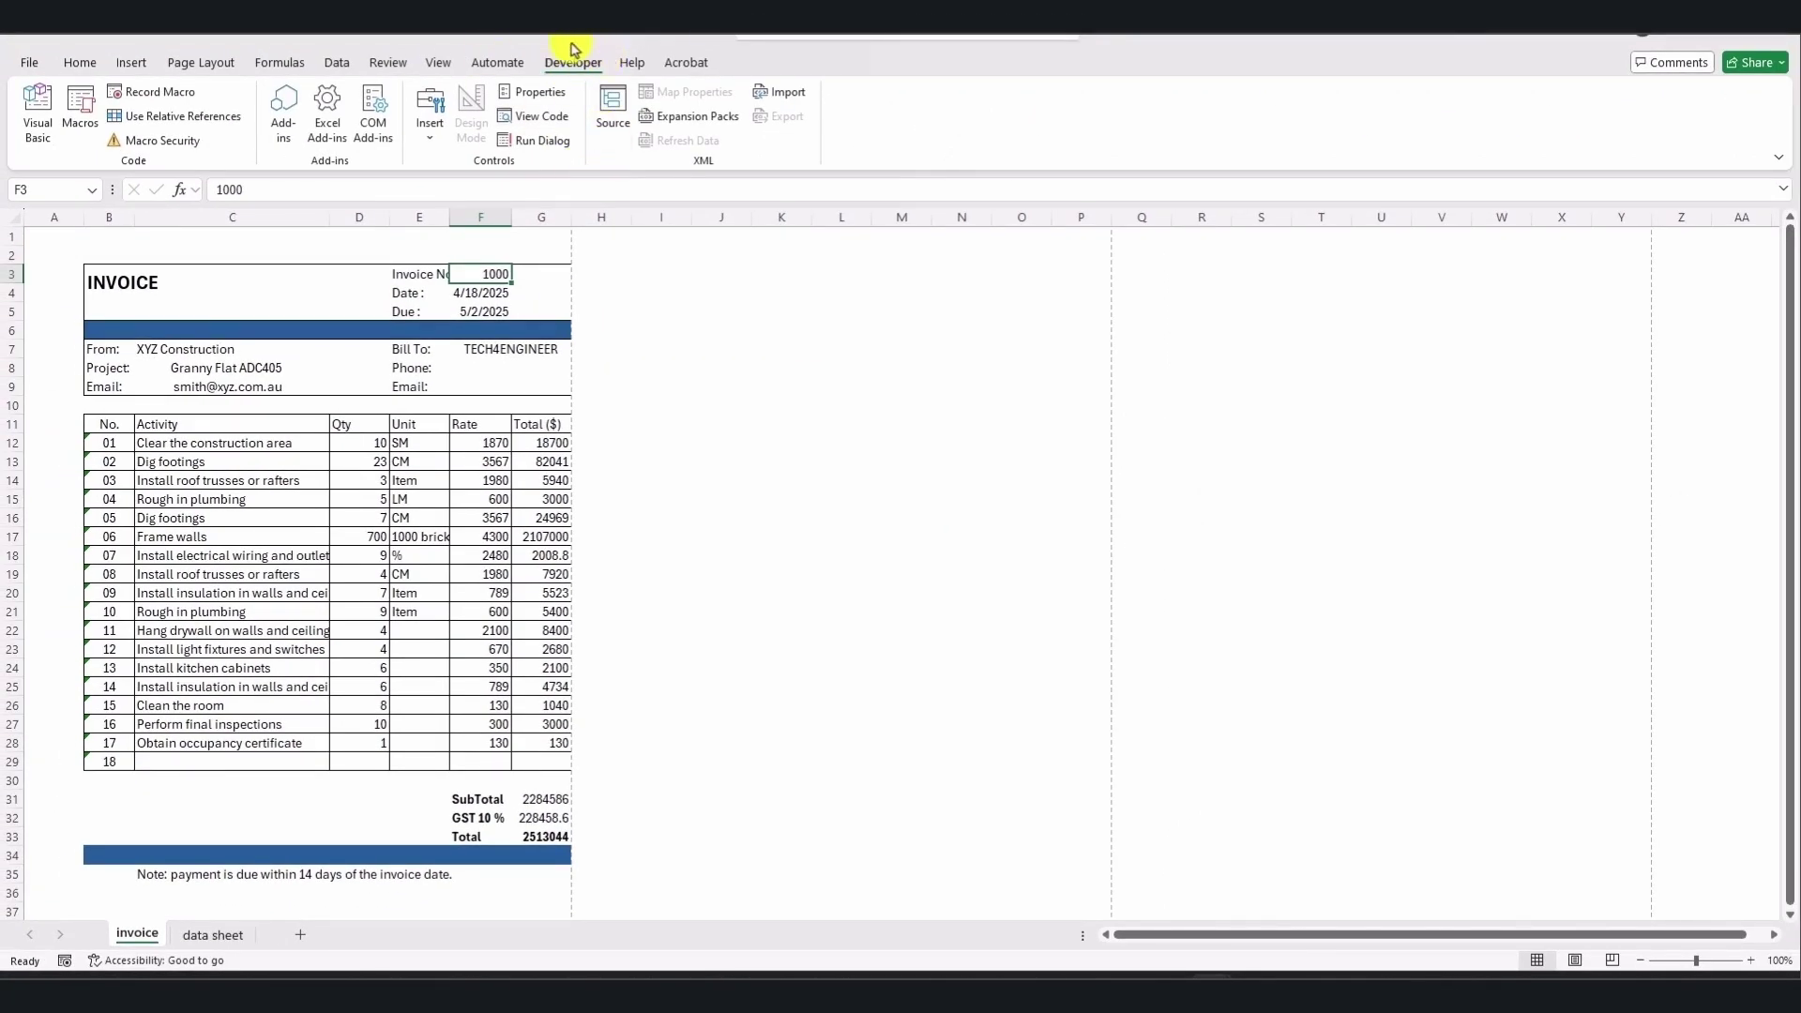
pyautogui.click(30, 64)
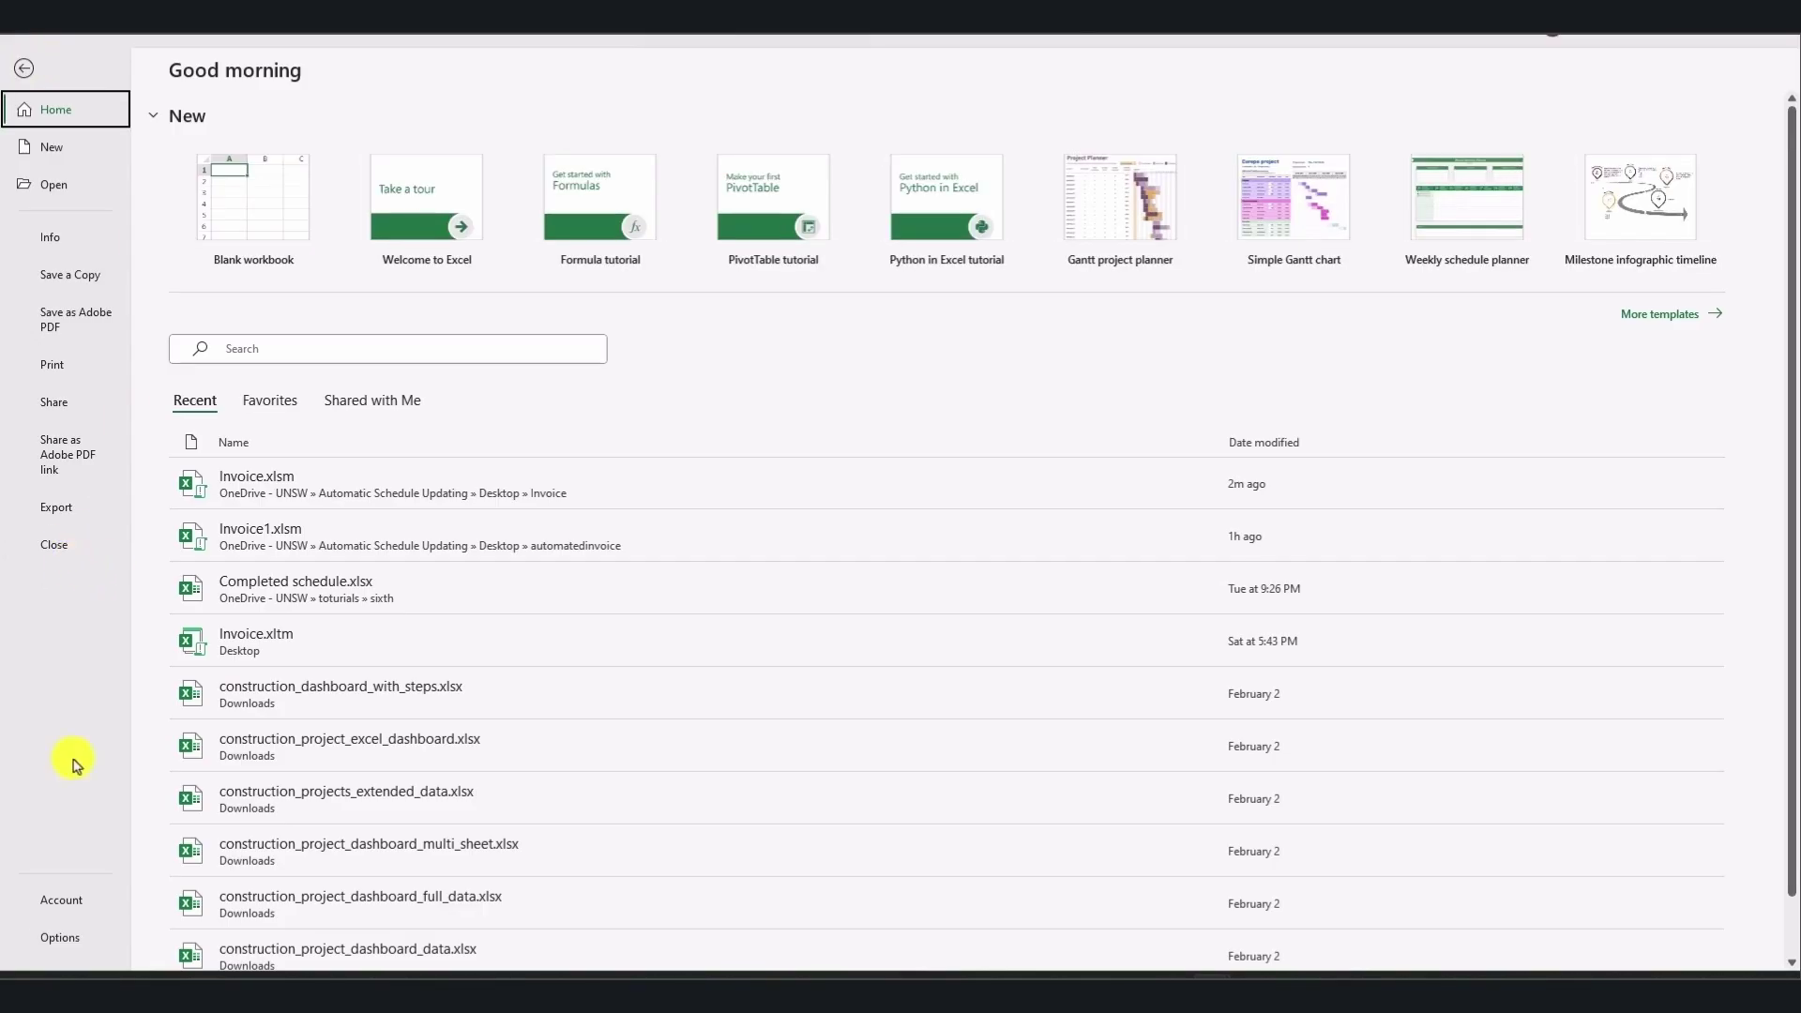
pyautogui.click(51, 938)
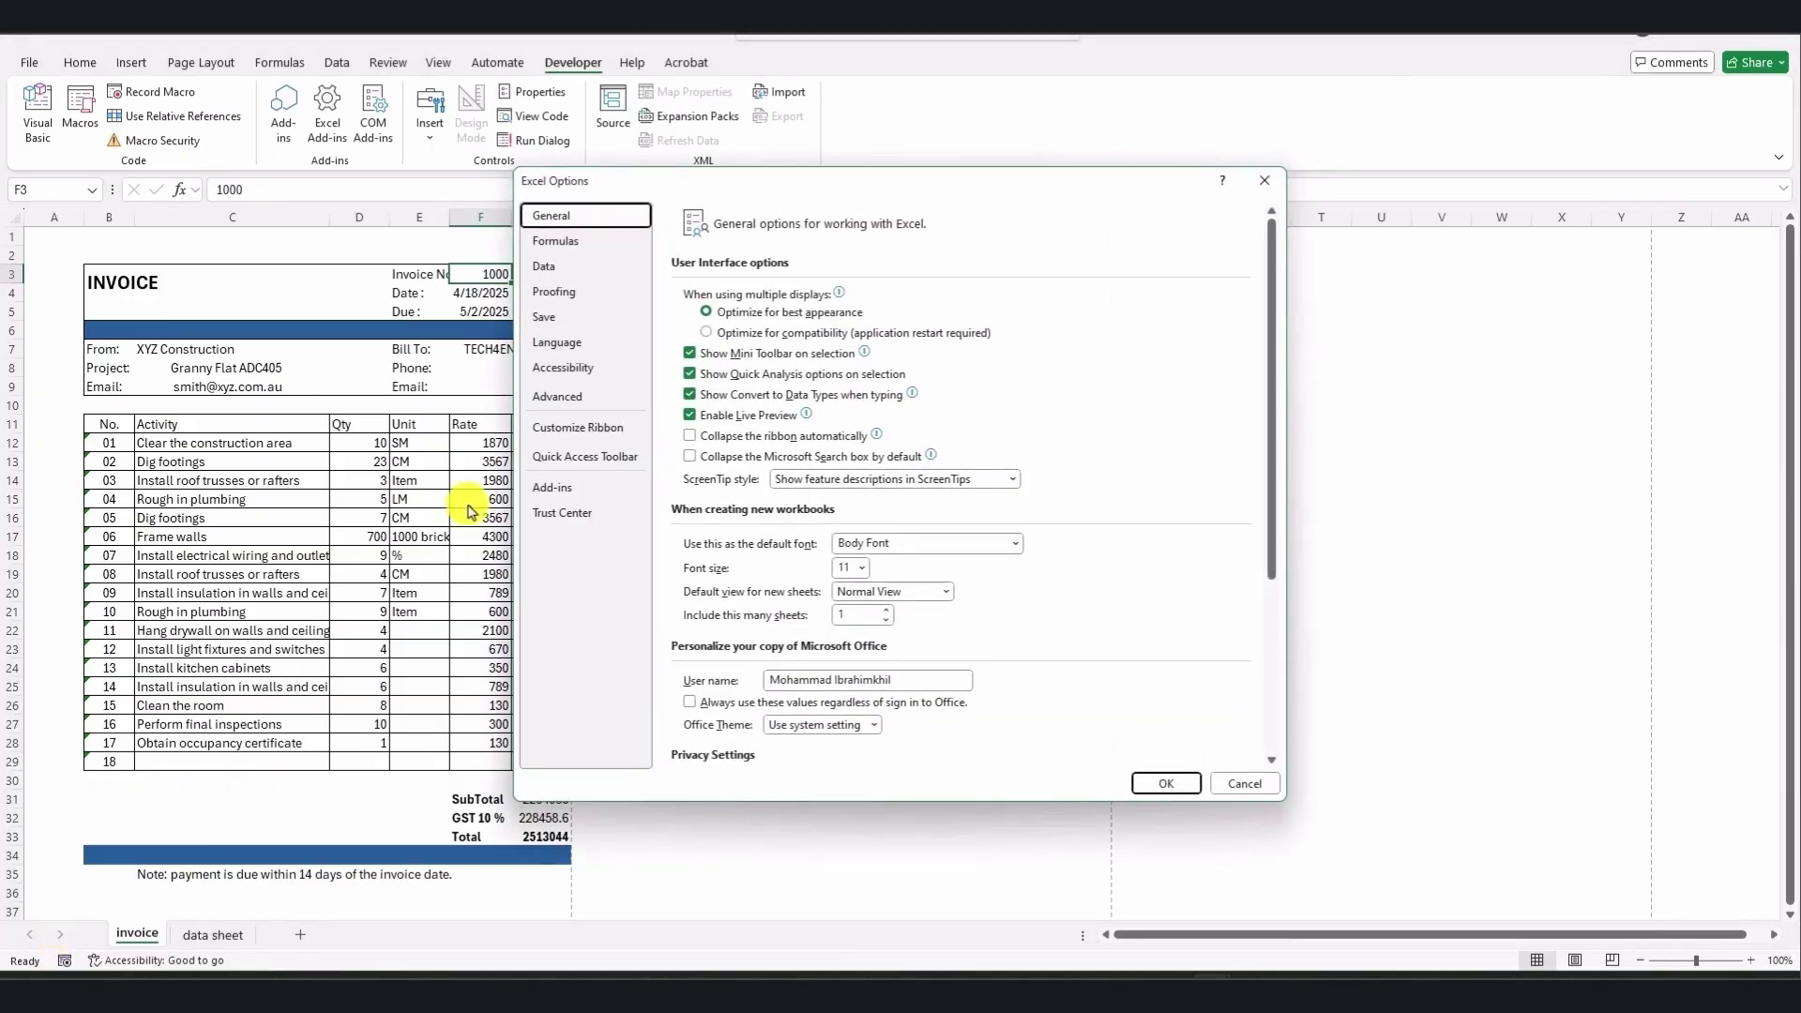
pyautogui.click(567, 433)
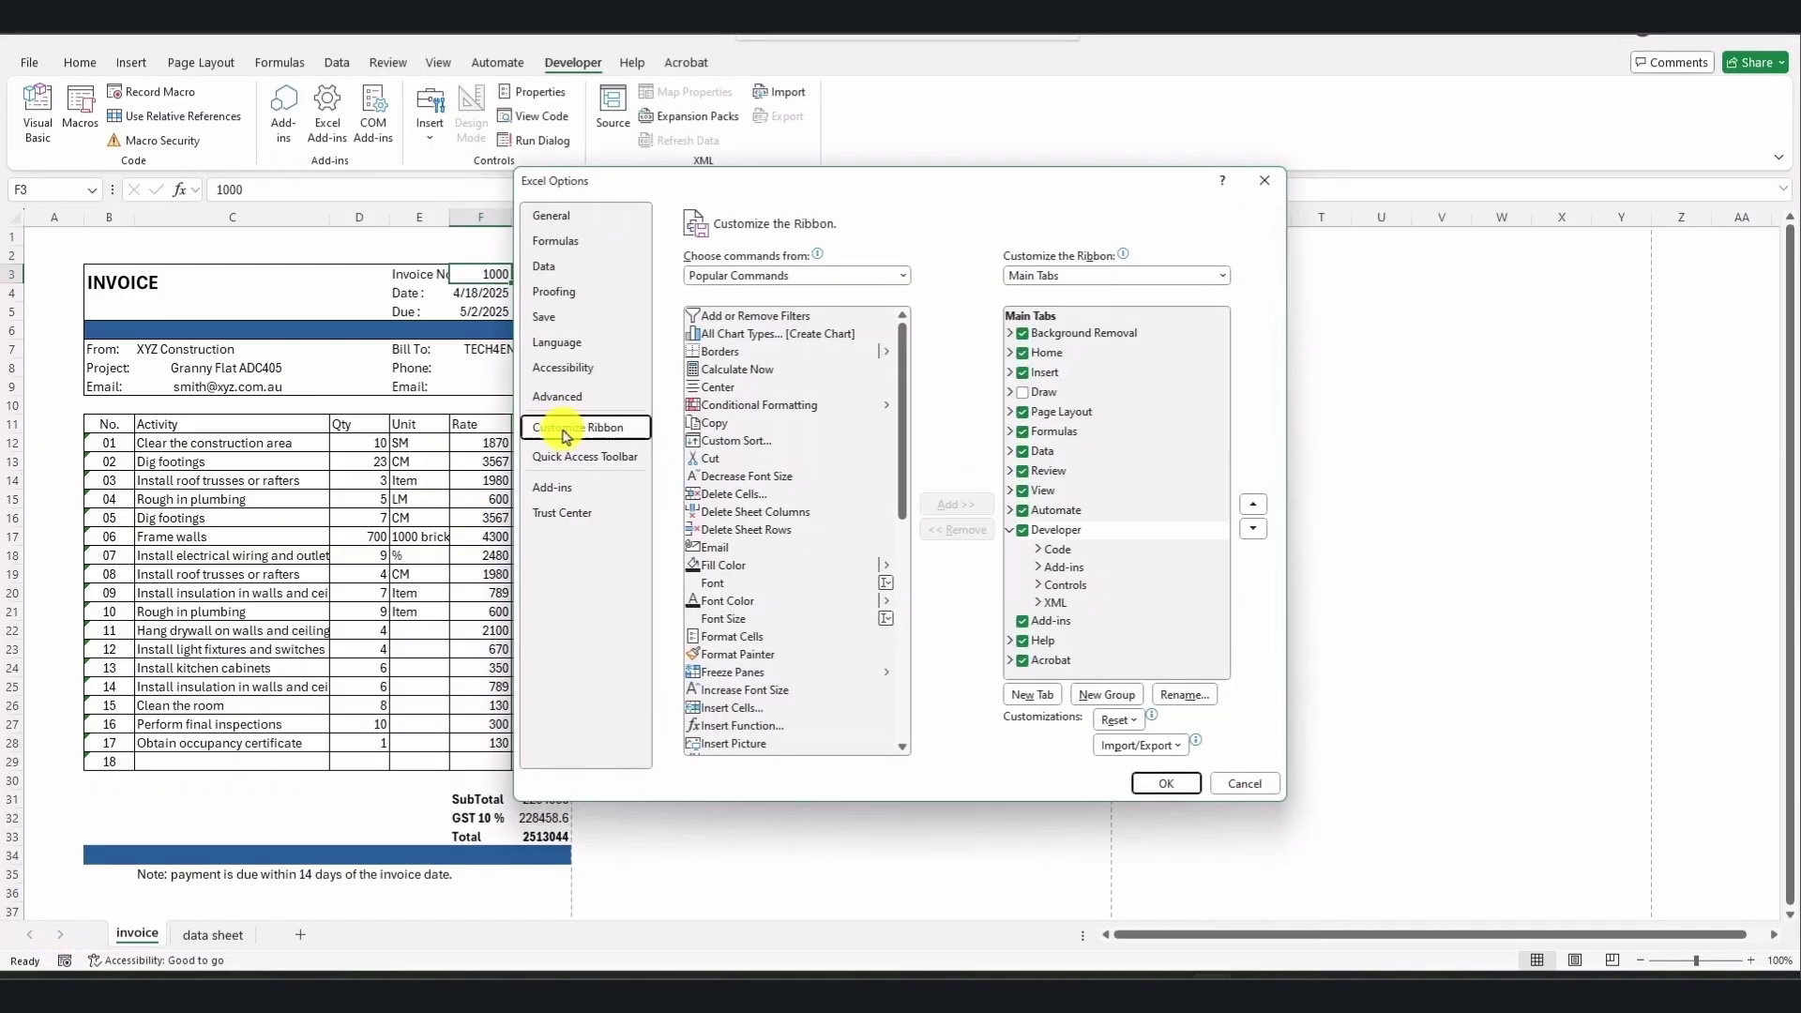
pyautogui.click(1025, 536)
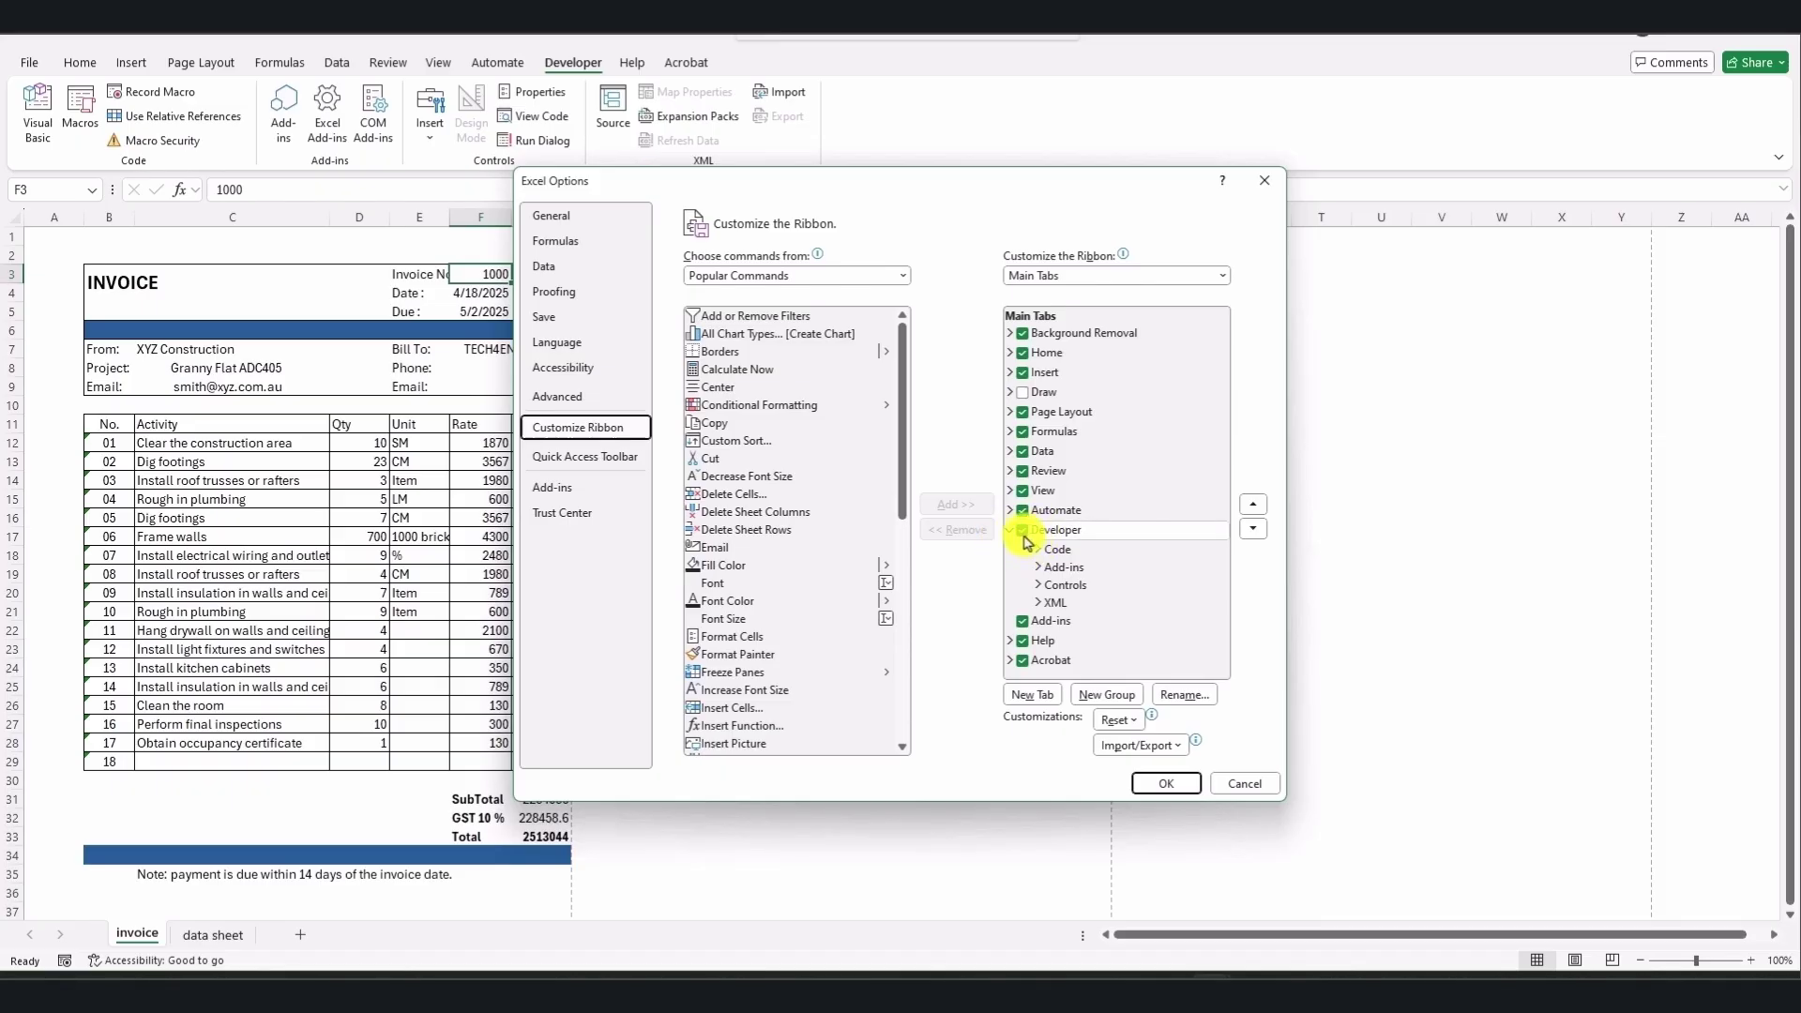
pyautogui.press('Return')
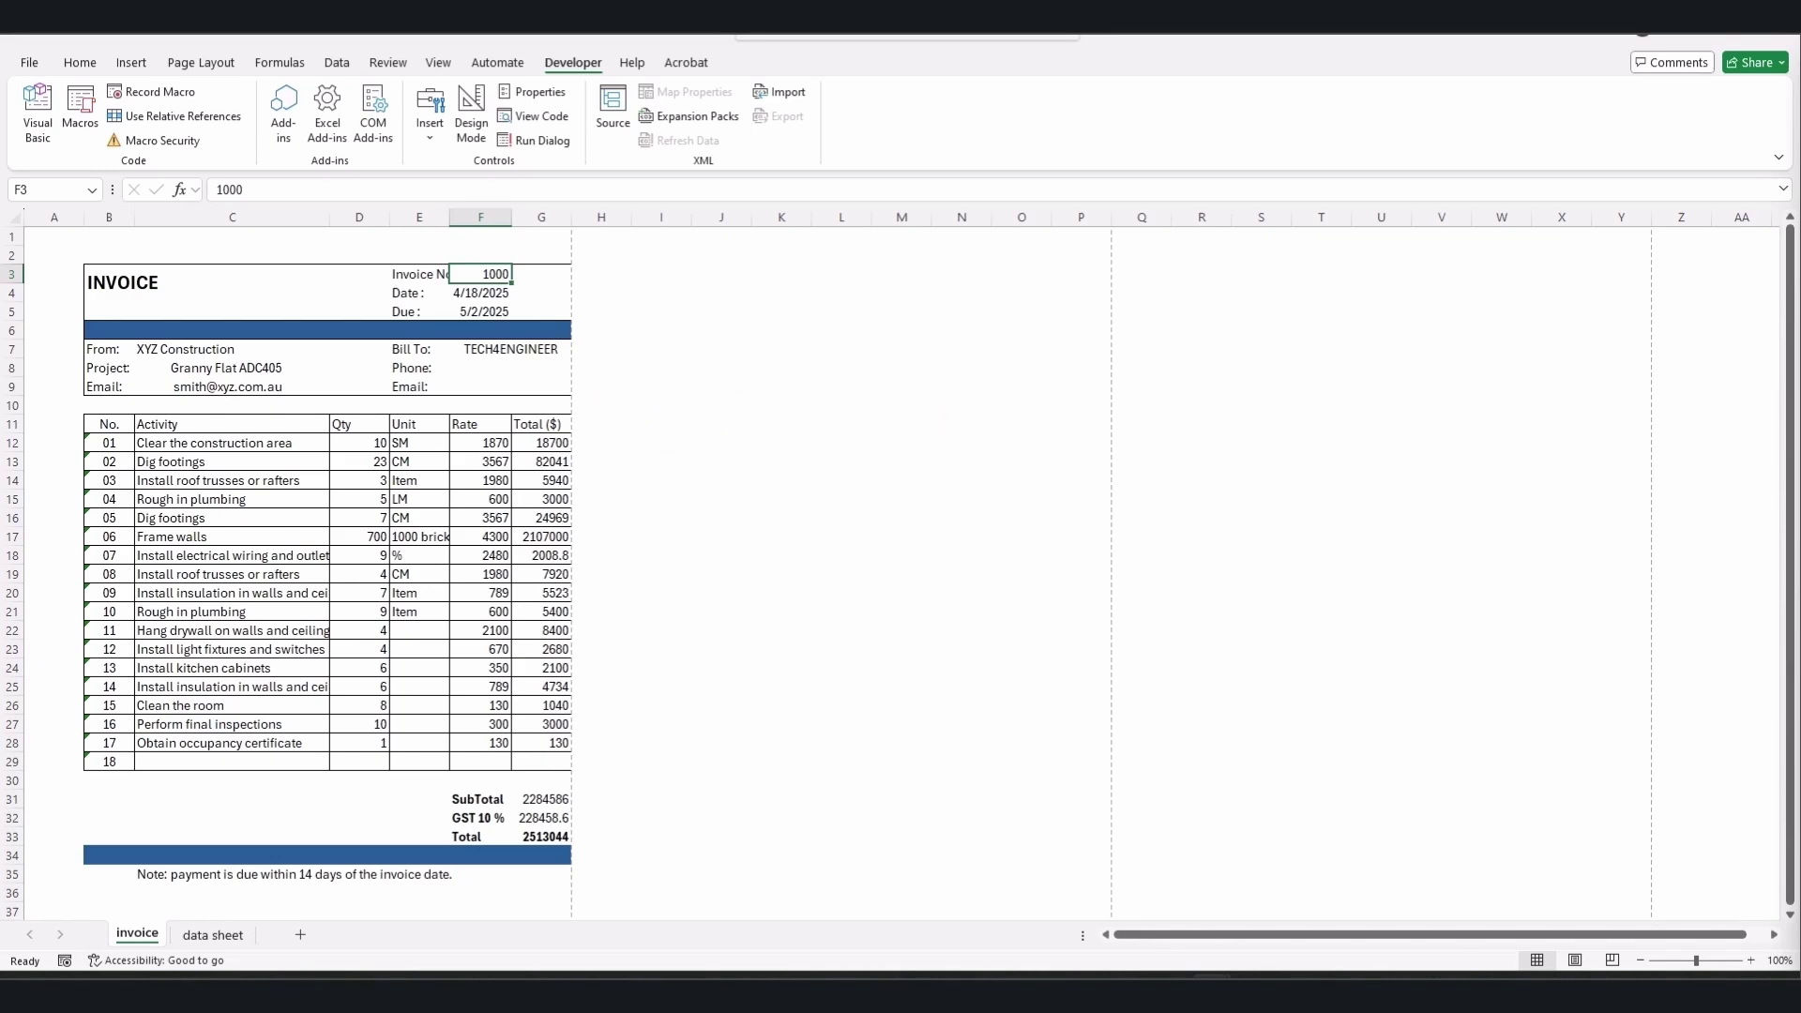
pyautogui.hotkey('alt', 'F11')
# - Insert a new module and start the Sub PDF() procedure
pyautogui.click(1033, 46)
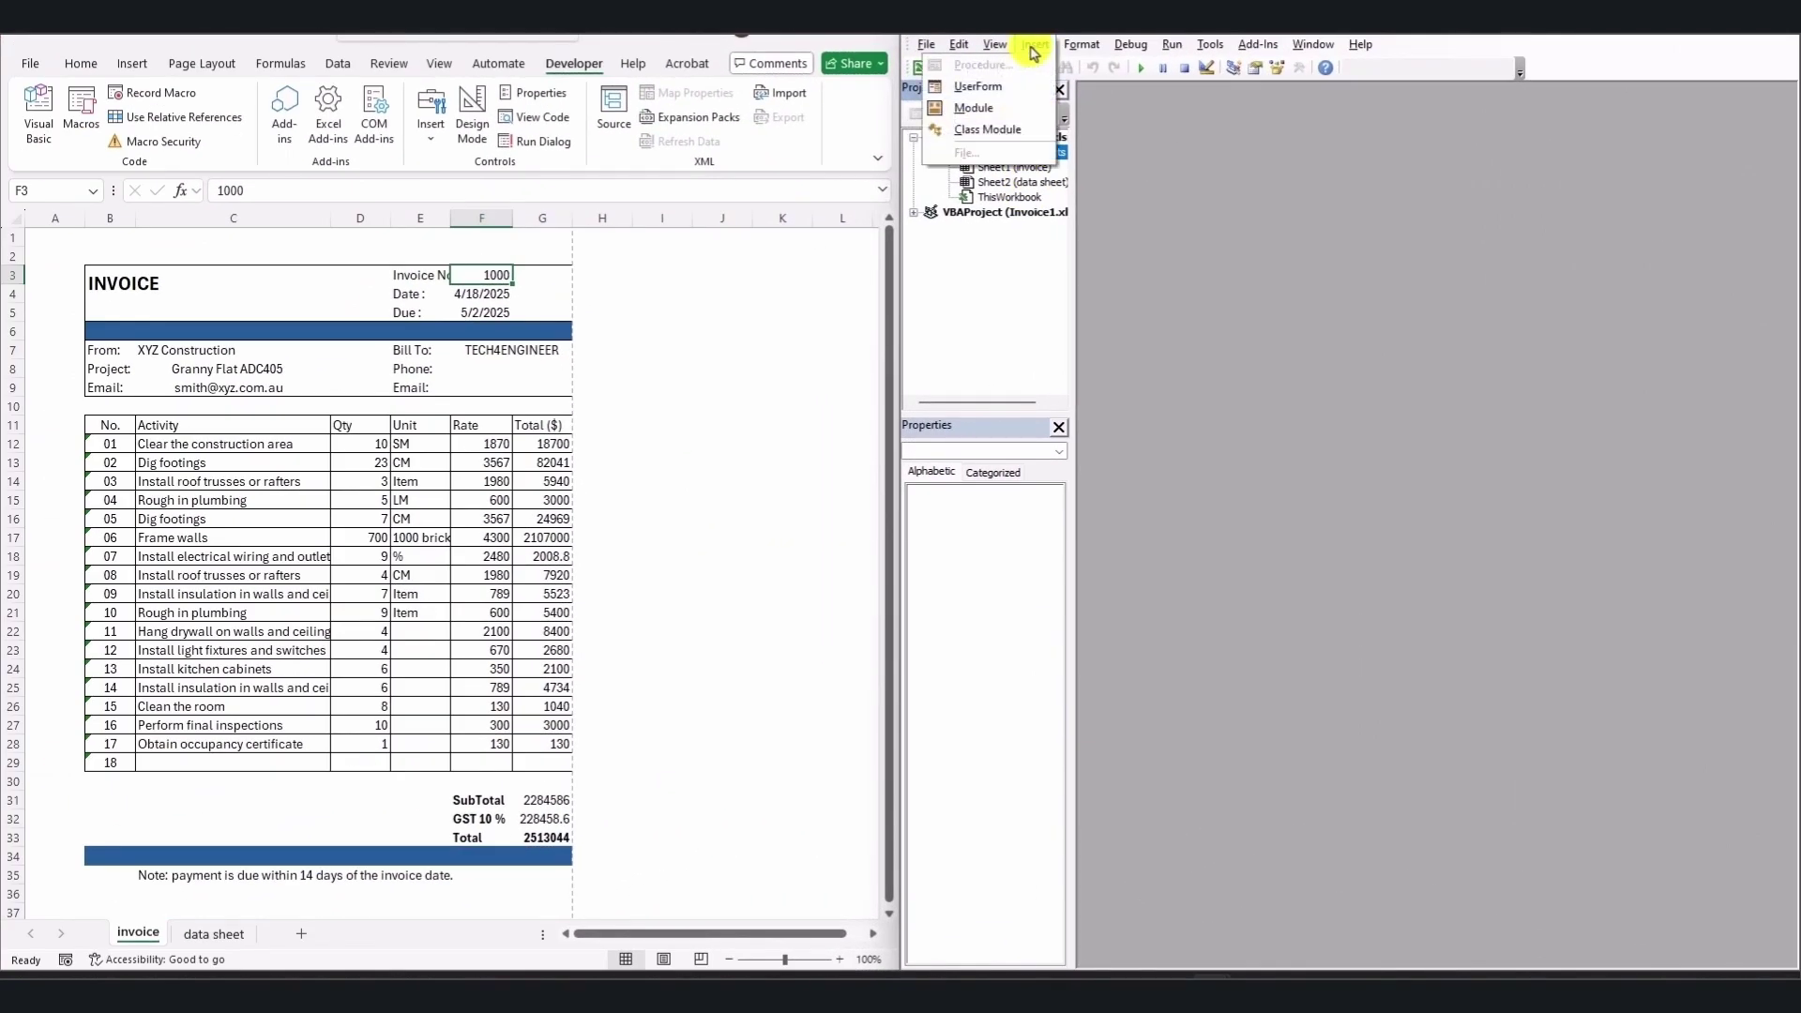
pyautogui.click(978, 108)
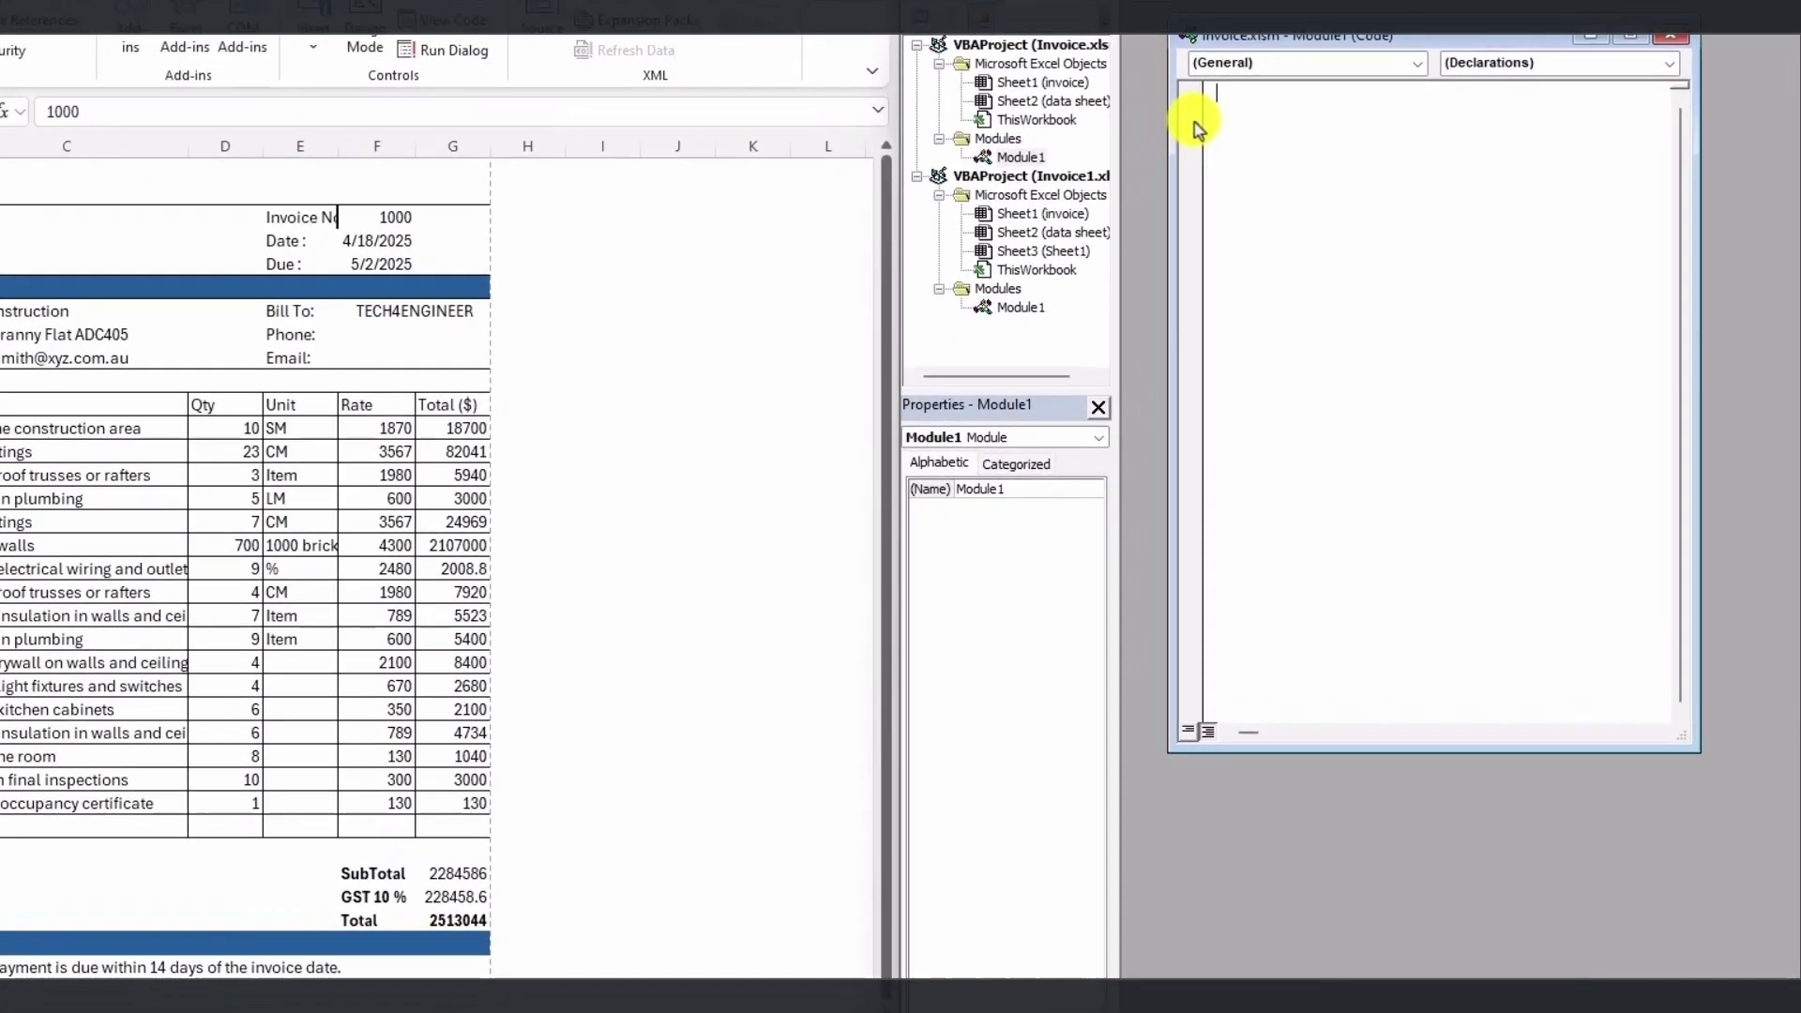
pyautogui.write('S')
pyautogui.write('sub')
pyautogui.write('(')
pyautogui.press('Return')
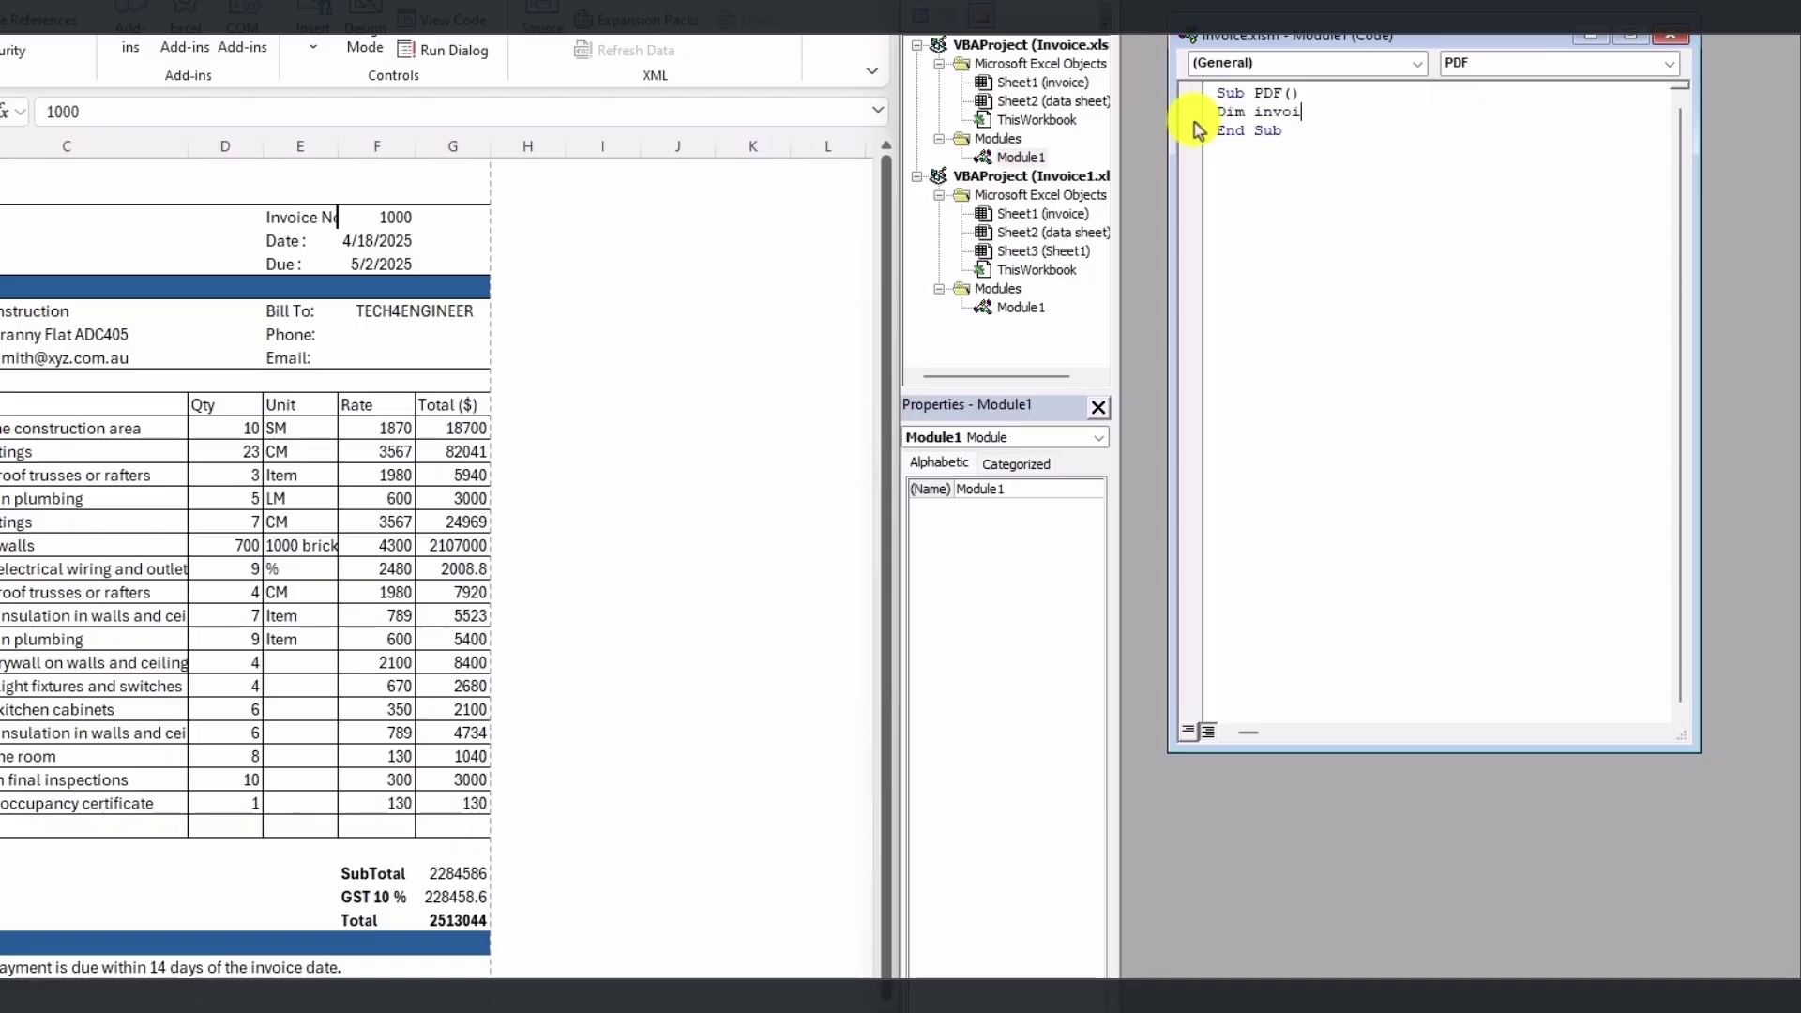
# - Declare invoice as Long and Custom, path and fname as String
pyautogui.write('Dim invoice as long')
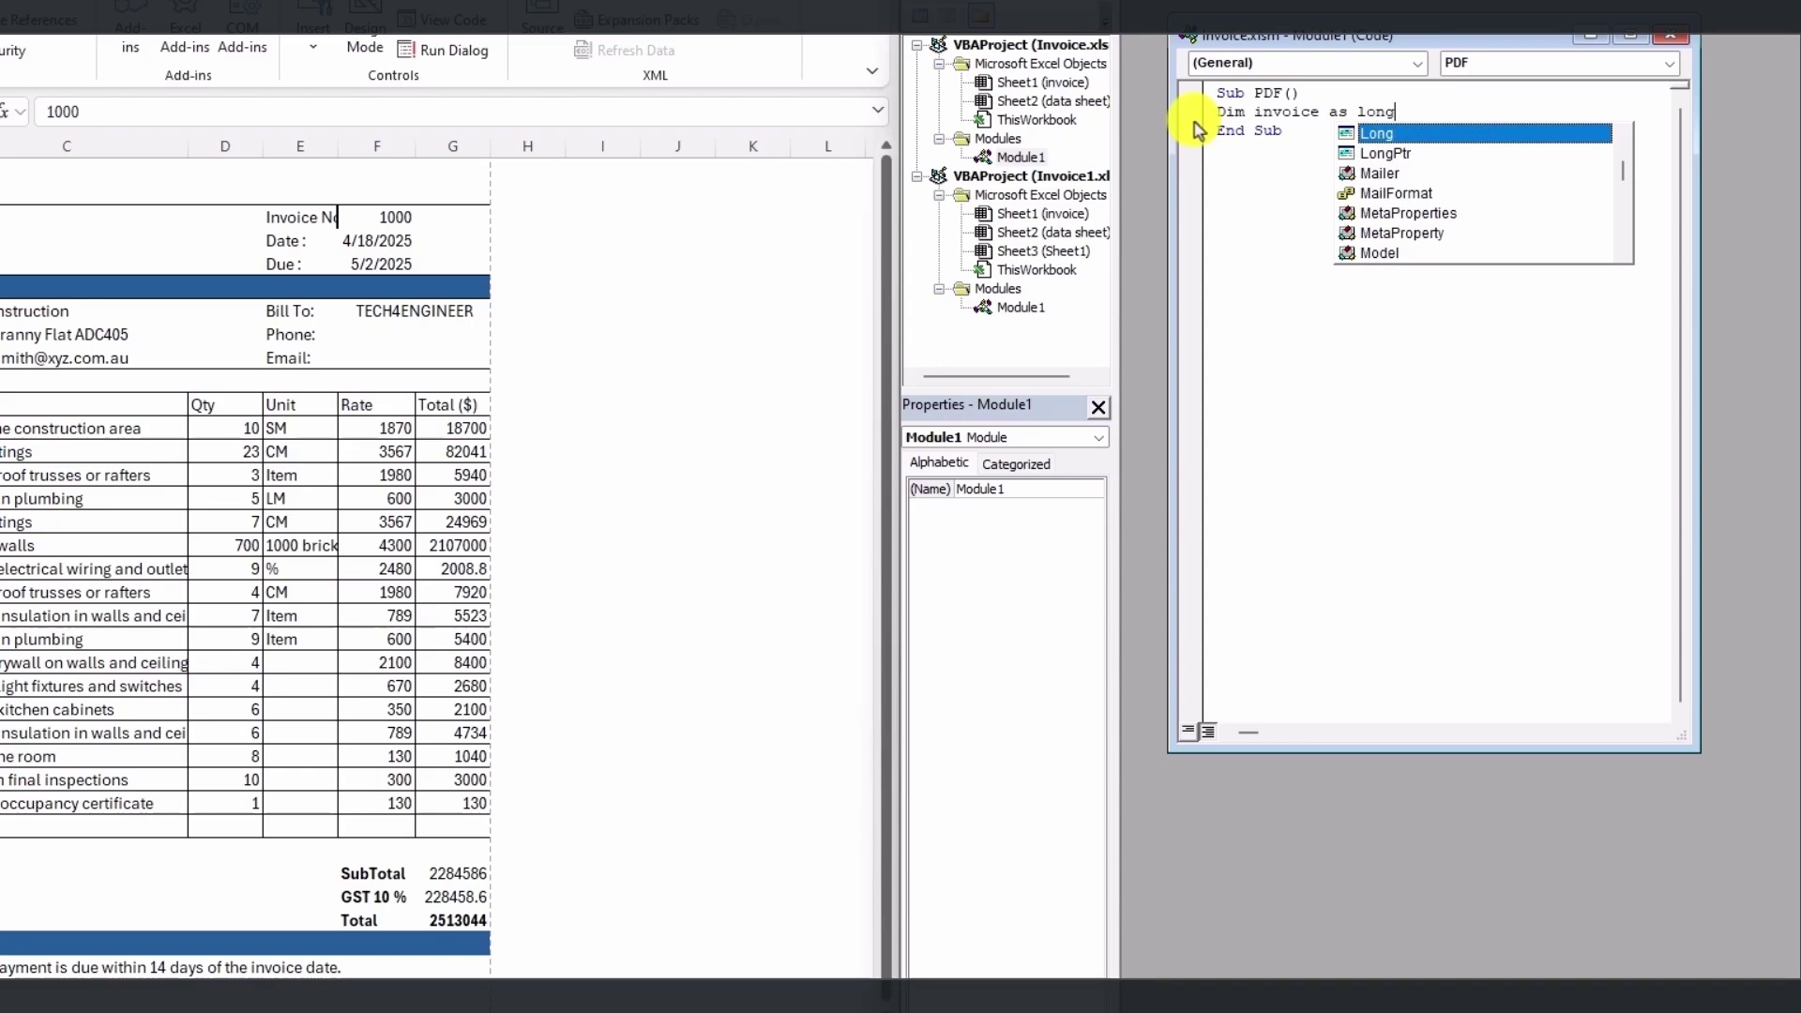
pyautogui.press('Return')
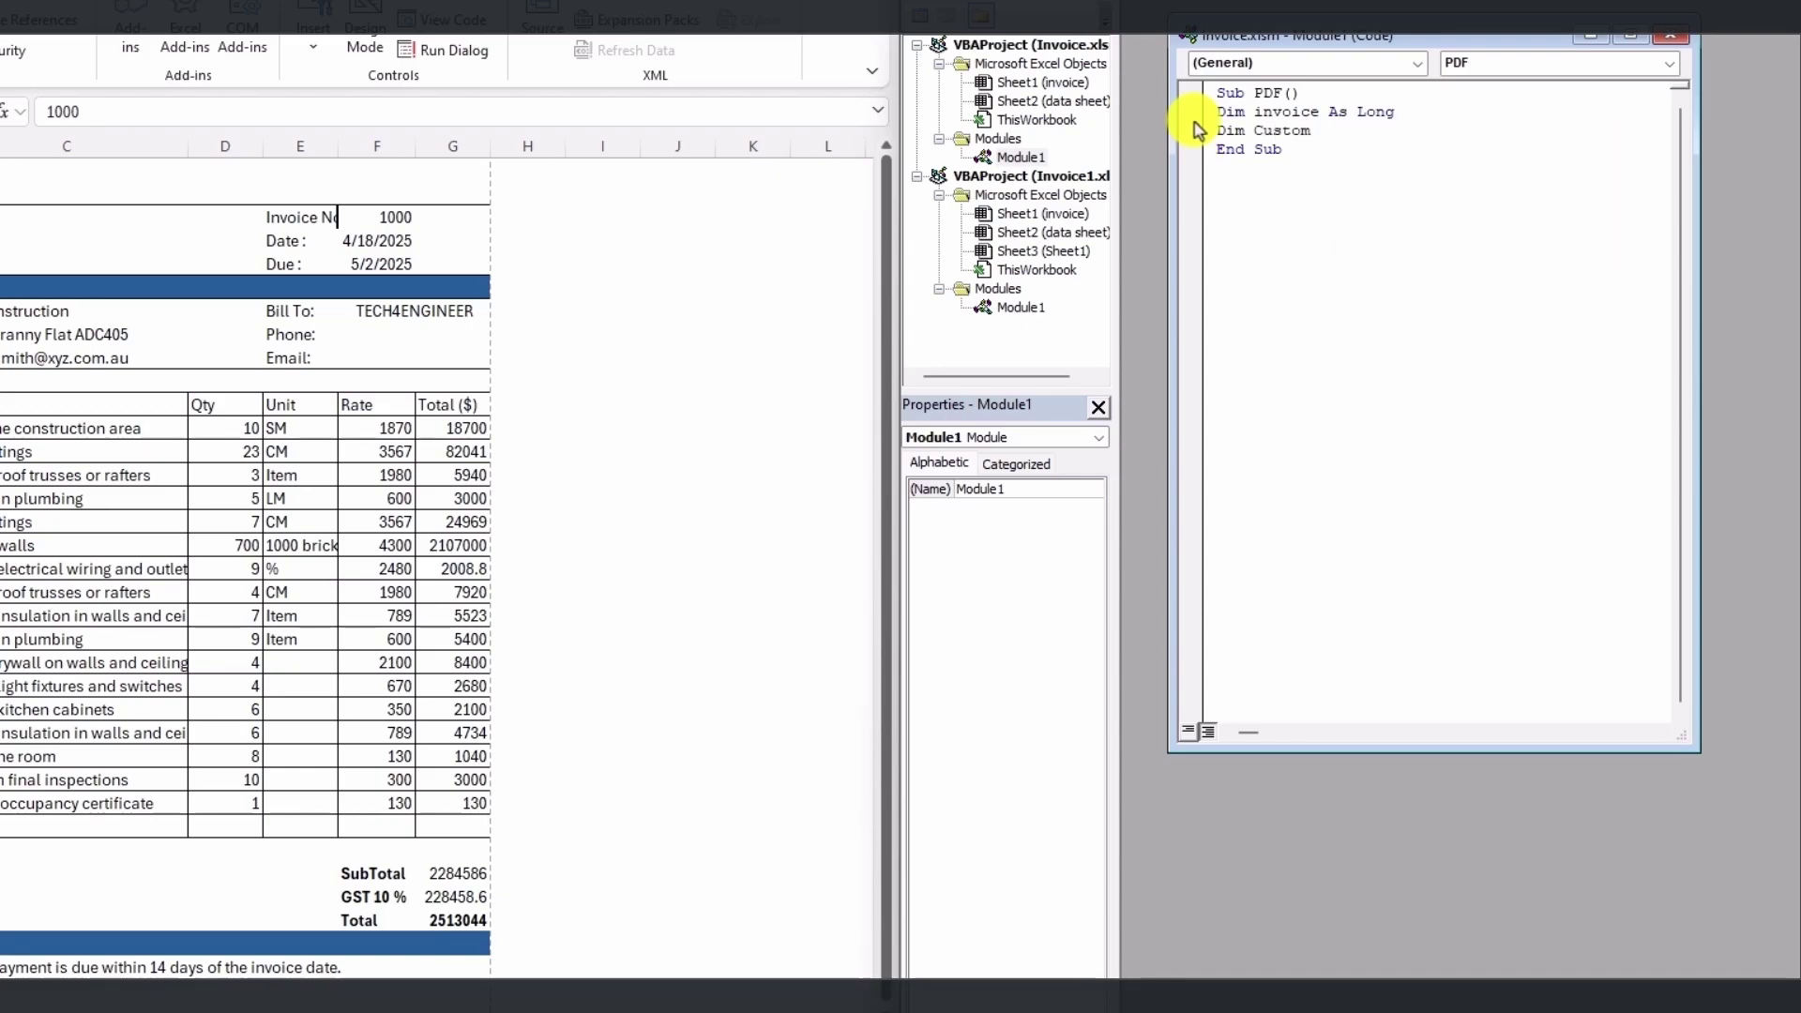
pyautogui.write('Dim Custom as string')
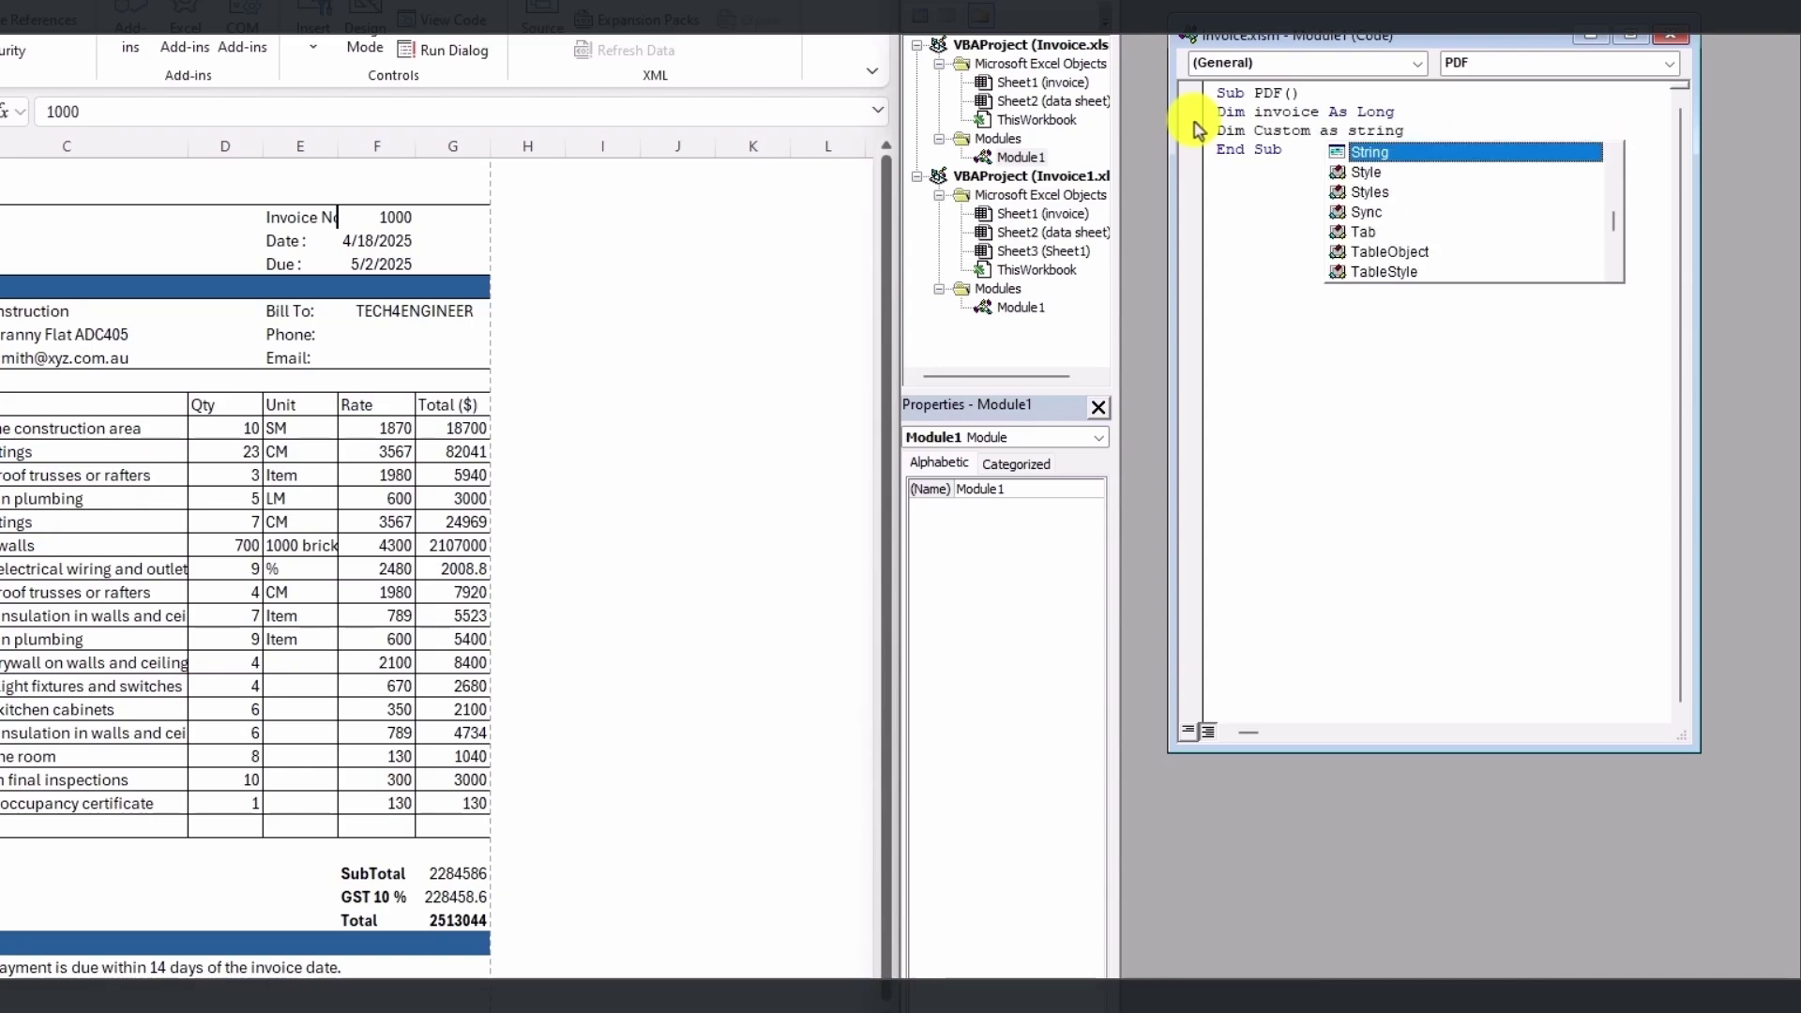
pyautogui.press('Return')
pyautogui.write('Dim path ')
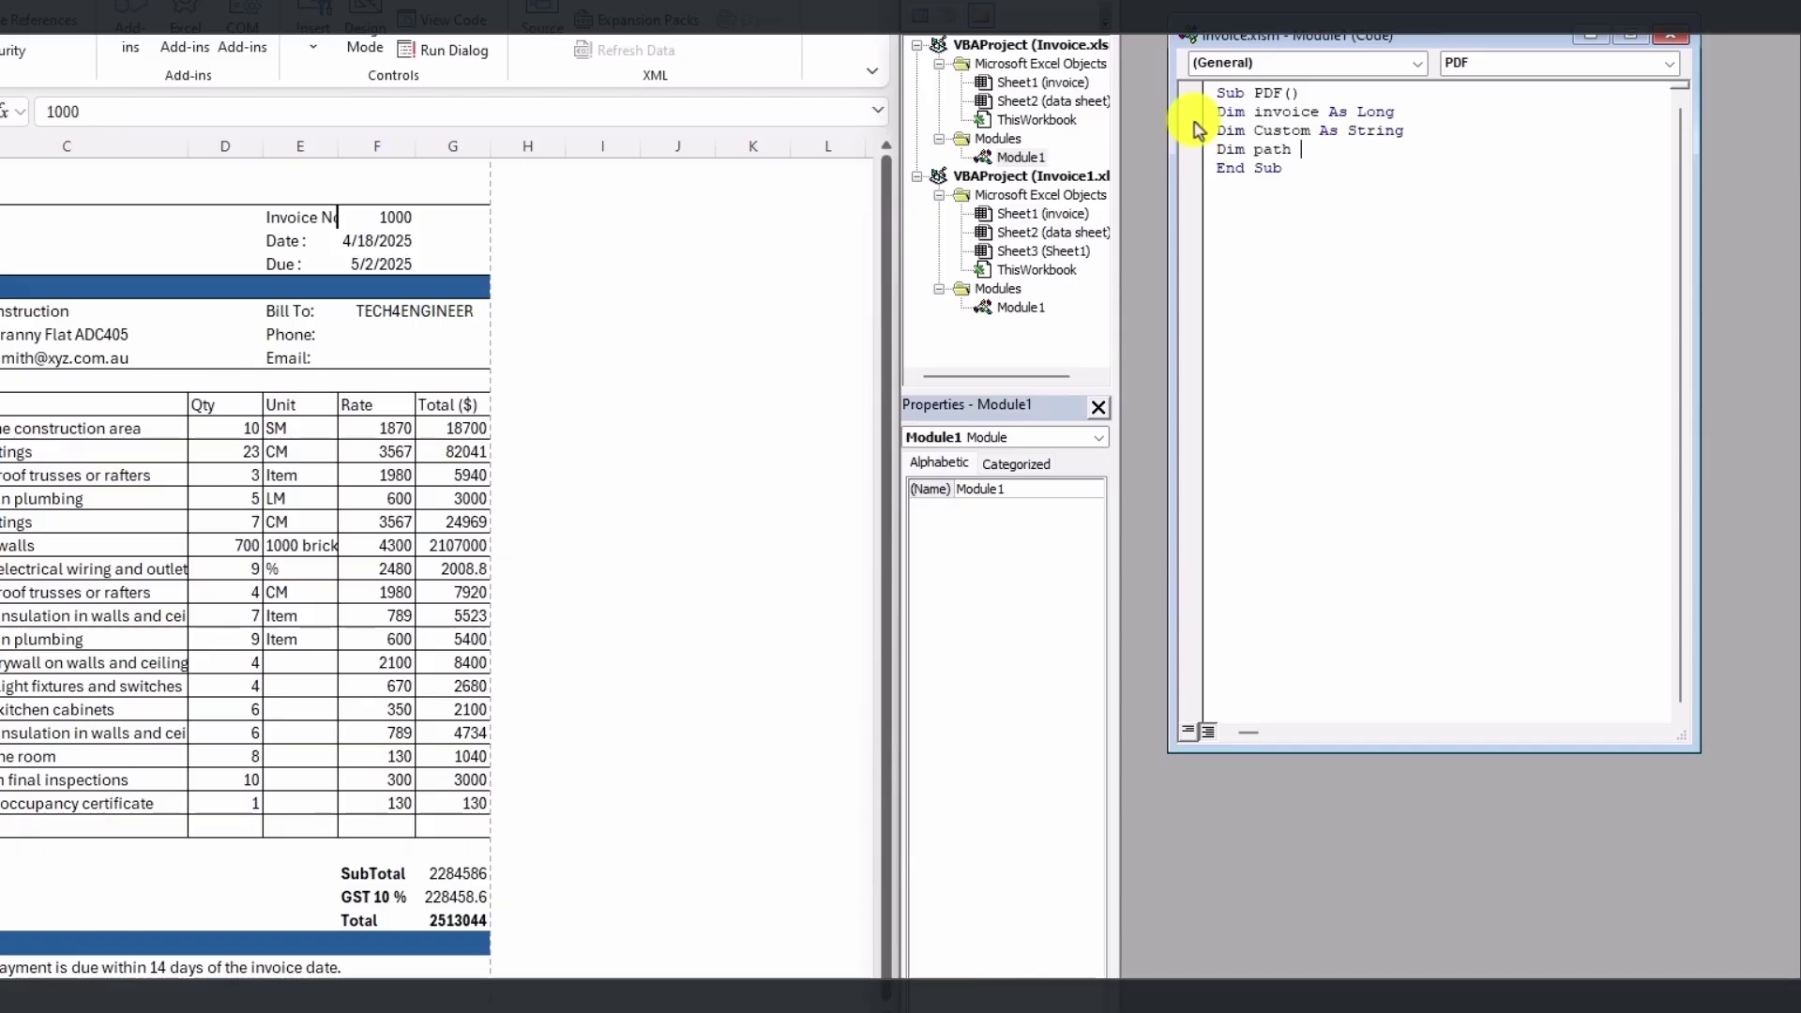
pyautogui.write('as string')
pyautogui.press('Return')
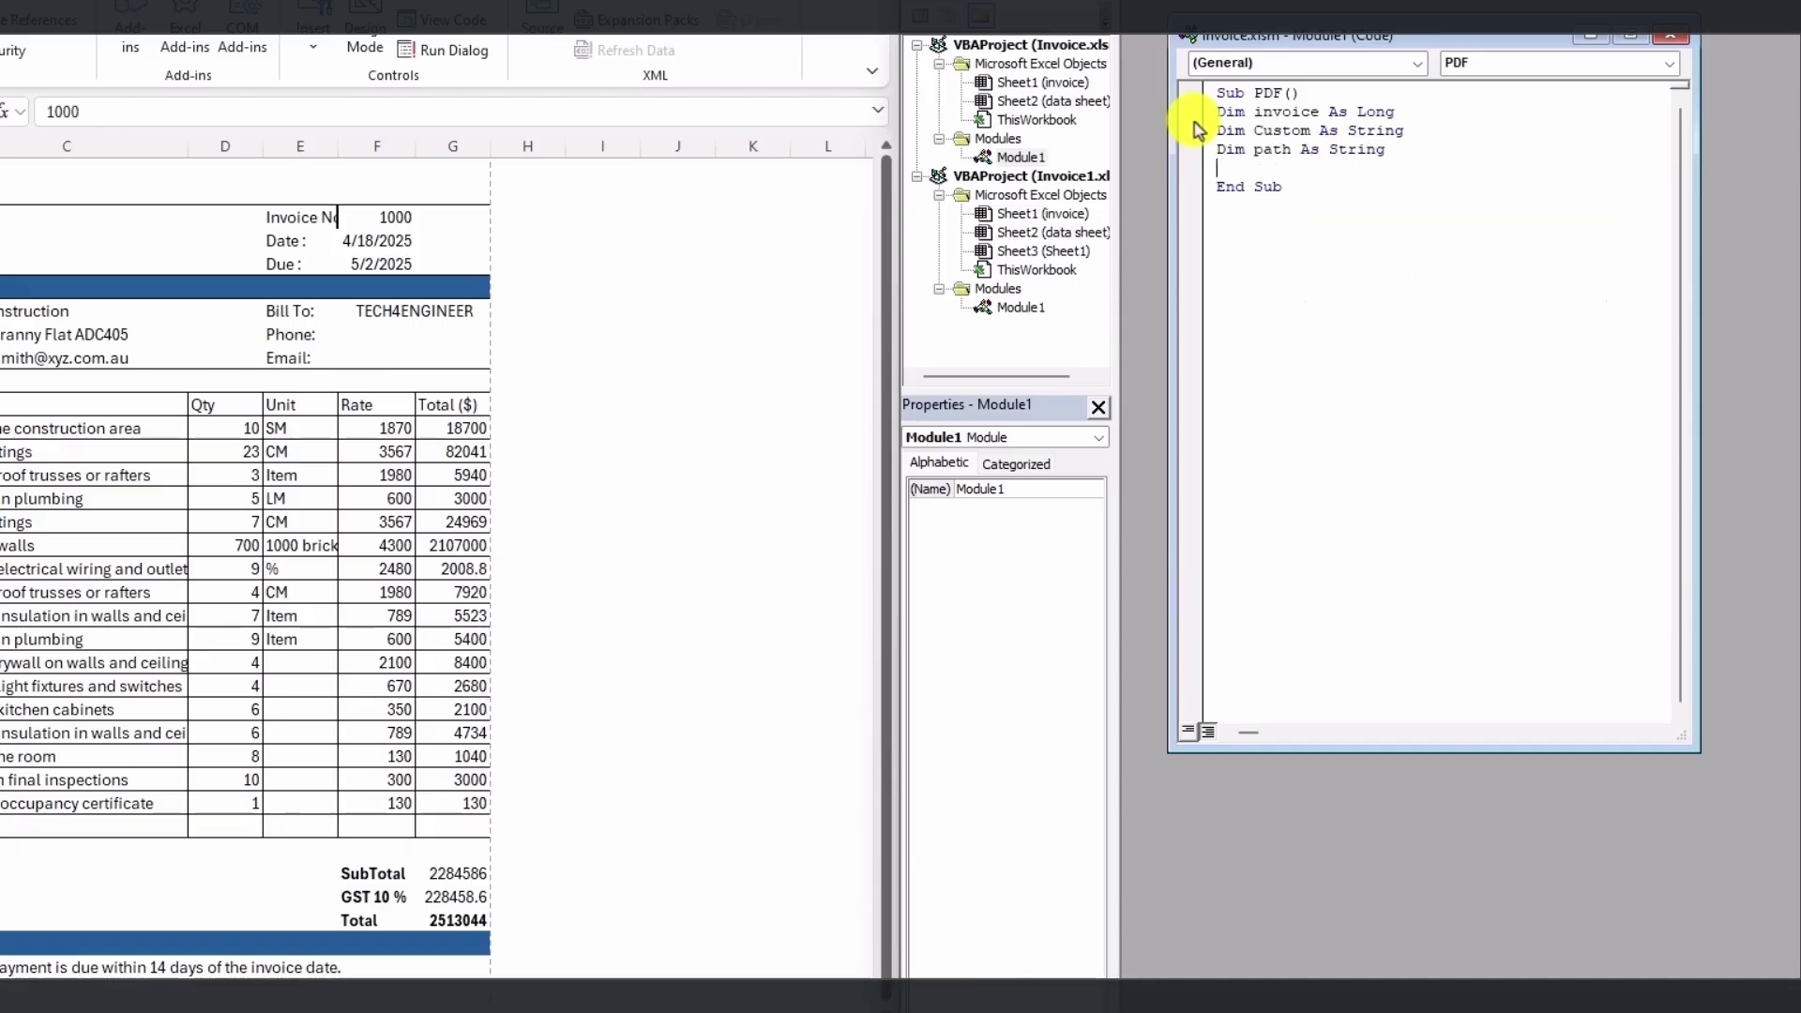
pyautogui.write('Dim fname')
pyautogui.write('as string')
pyautogui.press('Return')
pyautogui.press('Return')
# - Set invoice = Range("F3"), read C7 into the name variable, and rename Custom to Cname
pyautogui.write('invoice=Range("')
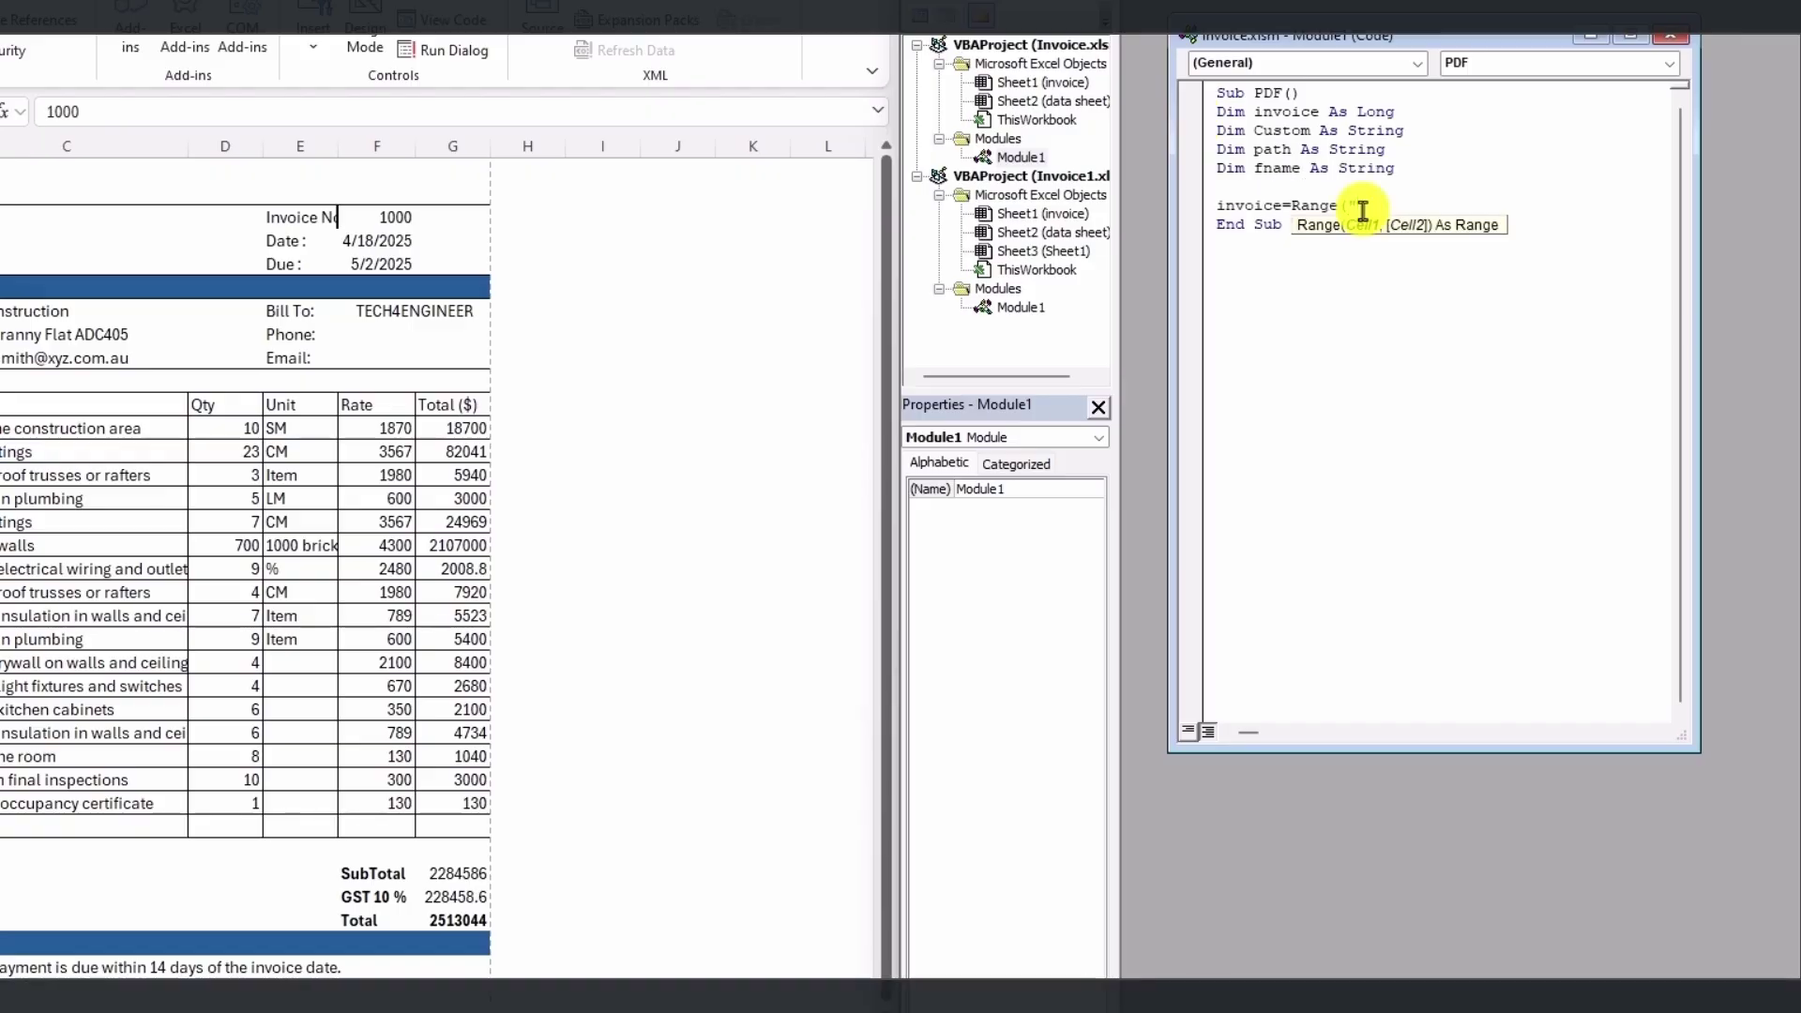
pyautogui.click(407, 221)
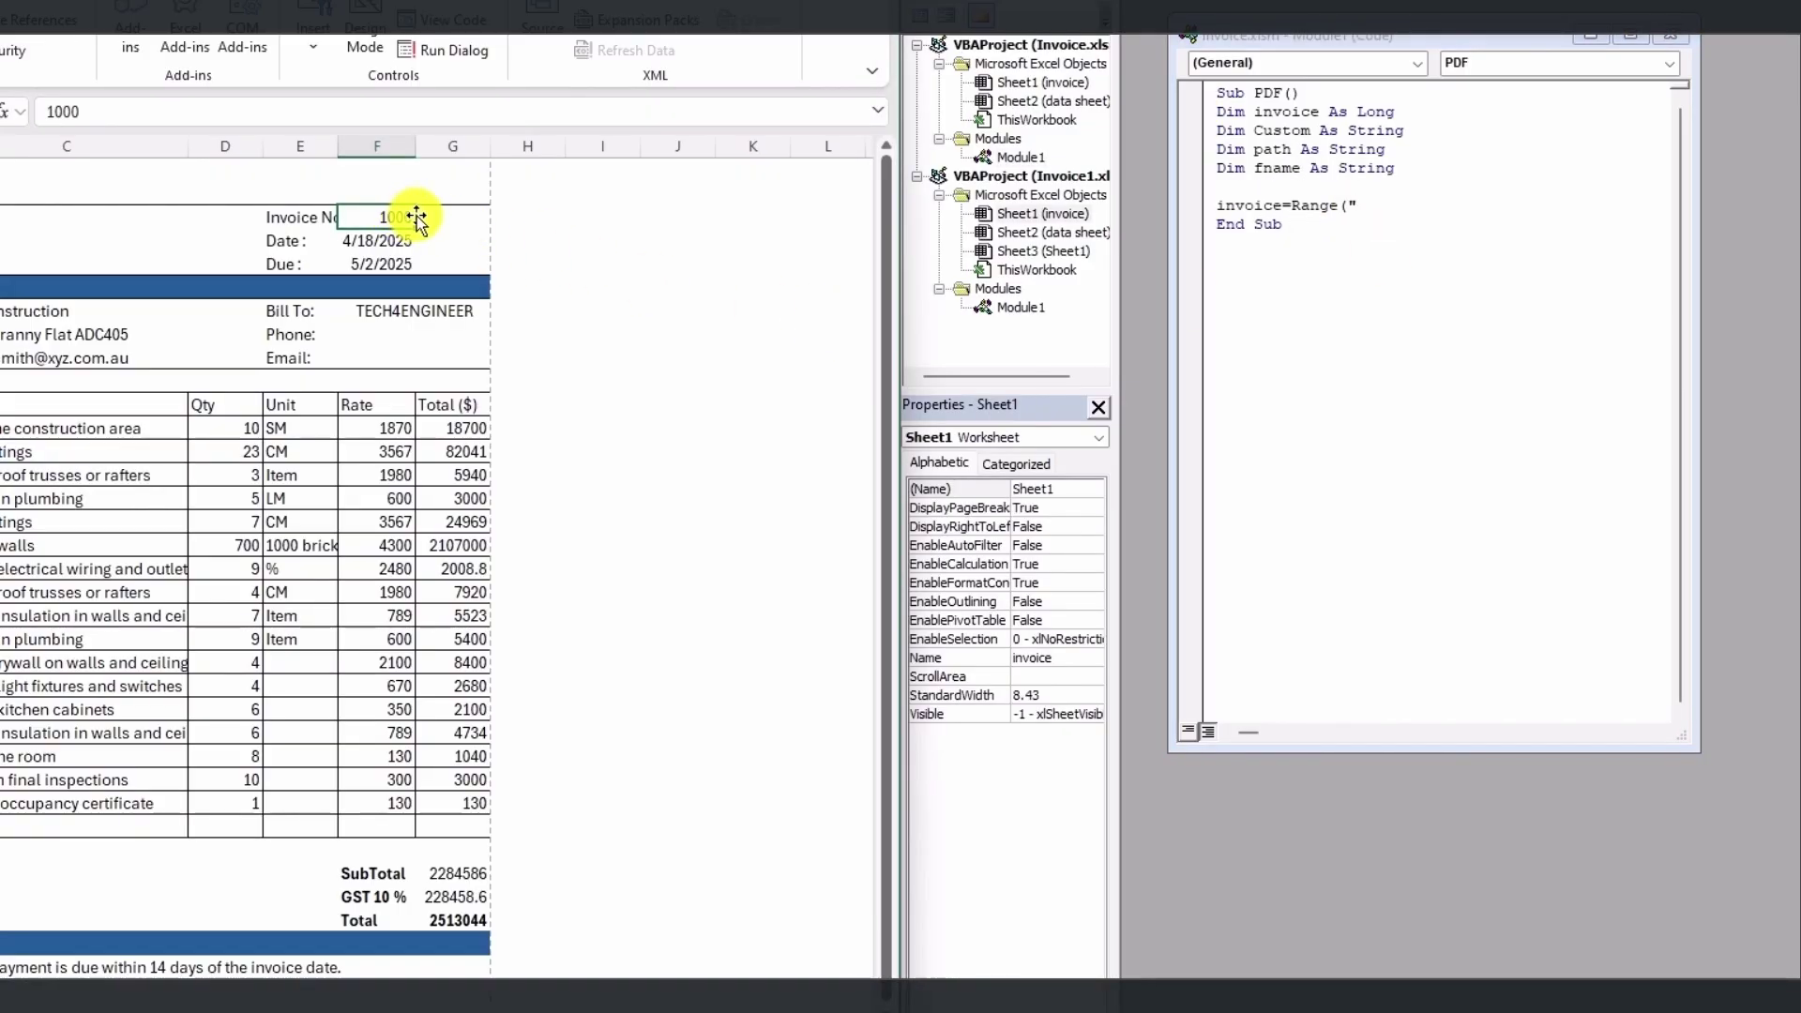
pyautogui.click(1369, 201)
pyautogui.write('F3")')
pyautogui.press('Return')
pyautogui.write('Custom rang')
pyautogui.press('BackSpace')
pyautogui.press('BackSpace')
pyautogui.press('BackSpace')
pyautogui.press('BackSpace')
pyautogui.write('rang ("C7"')
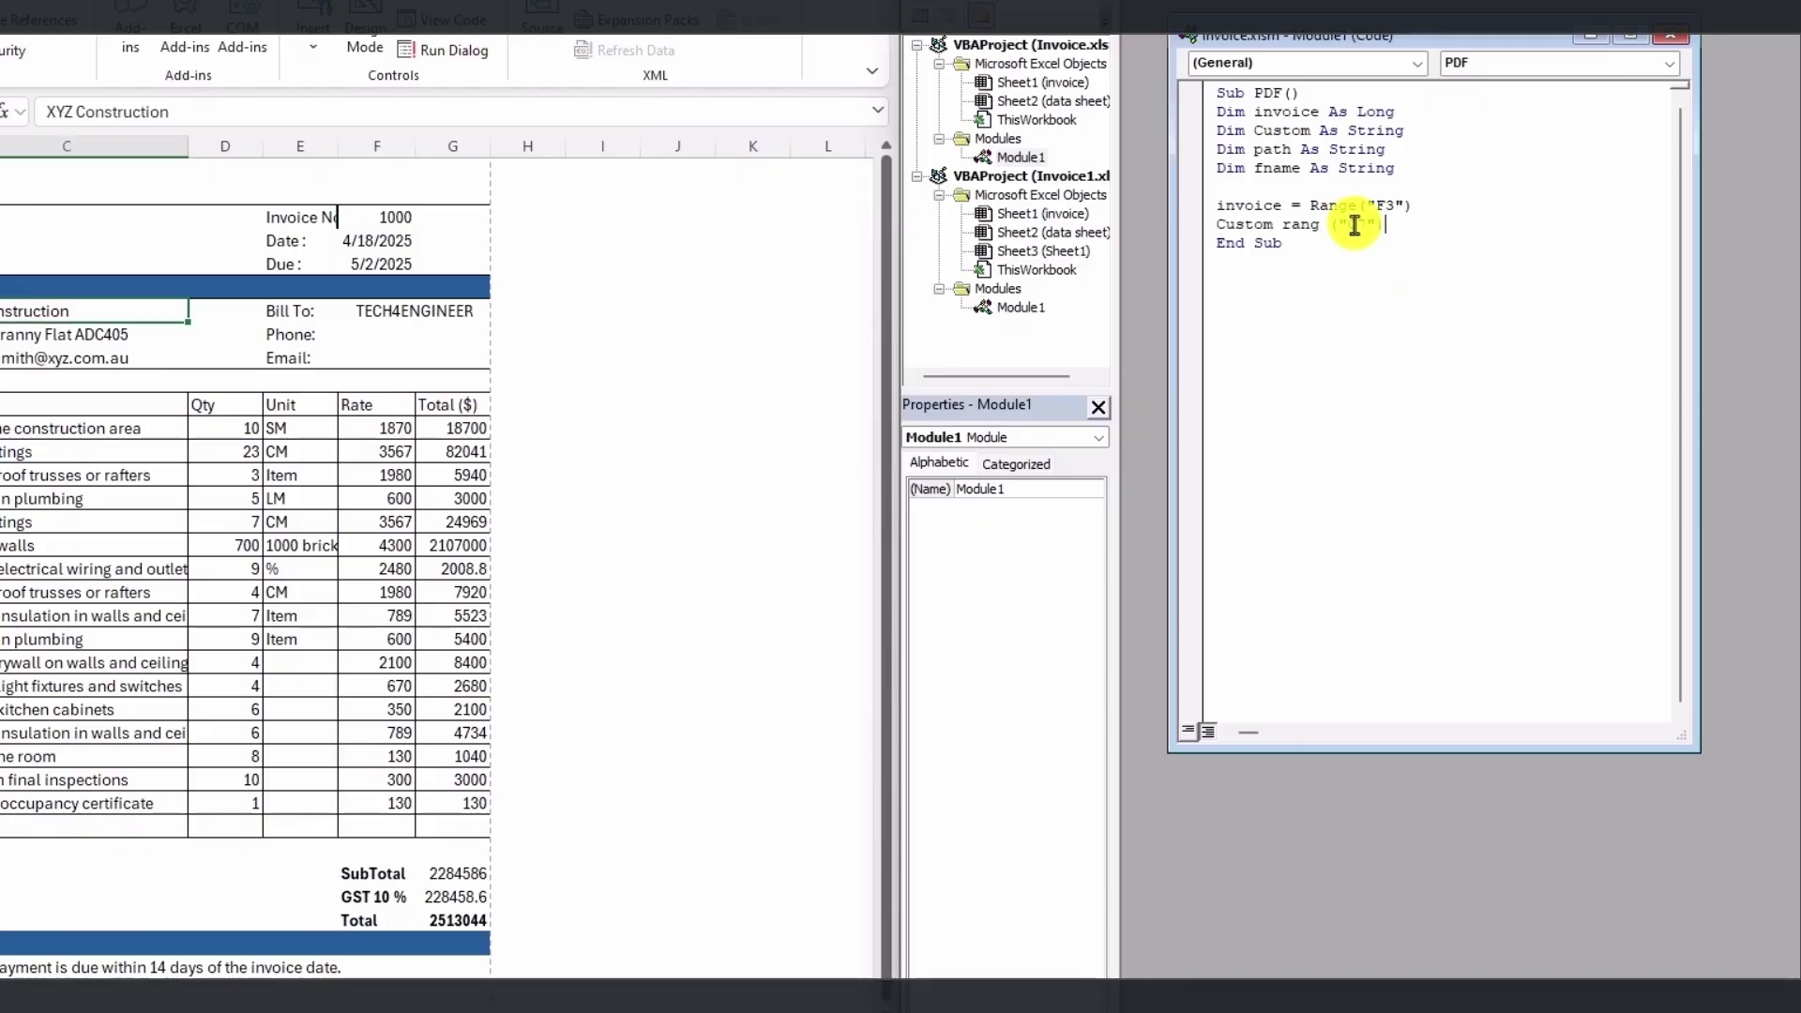
pyautogui.moveTo(1273, 225); pyautogui.dragTo(1213, 221)
pyautogui.write('fnam')
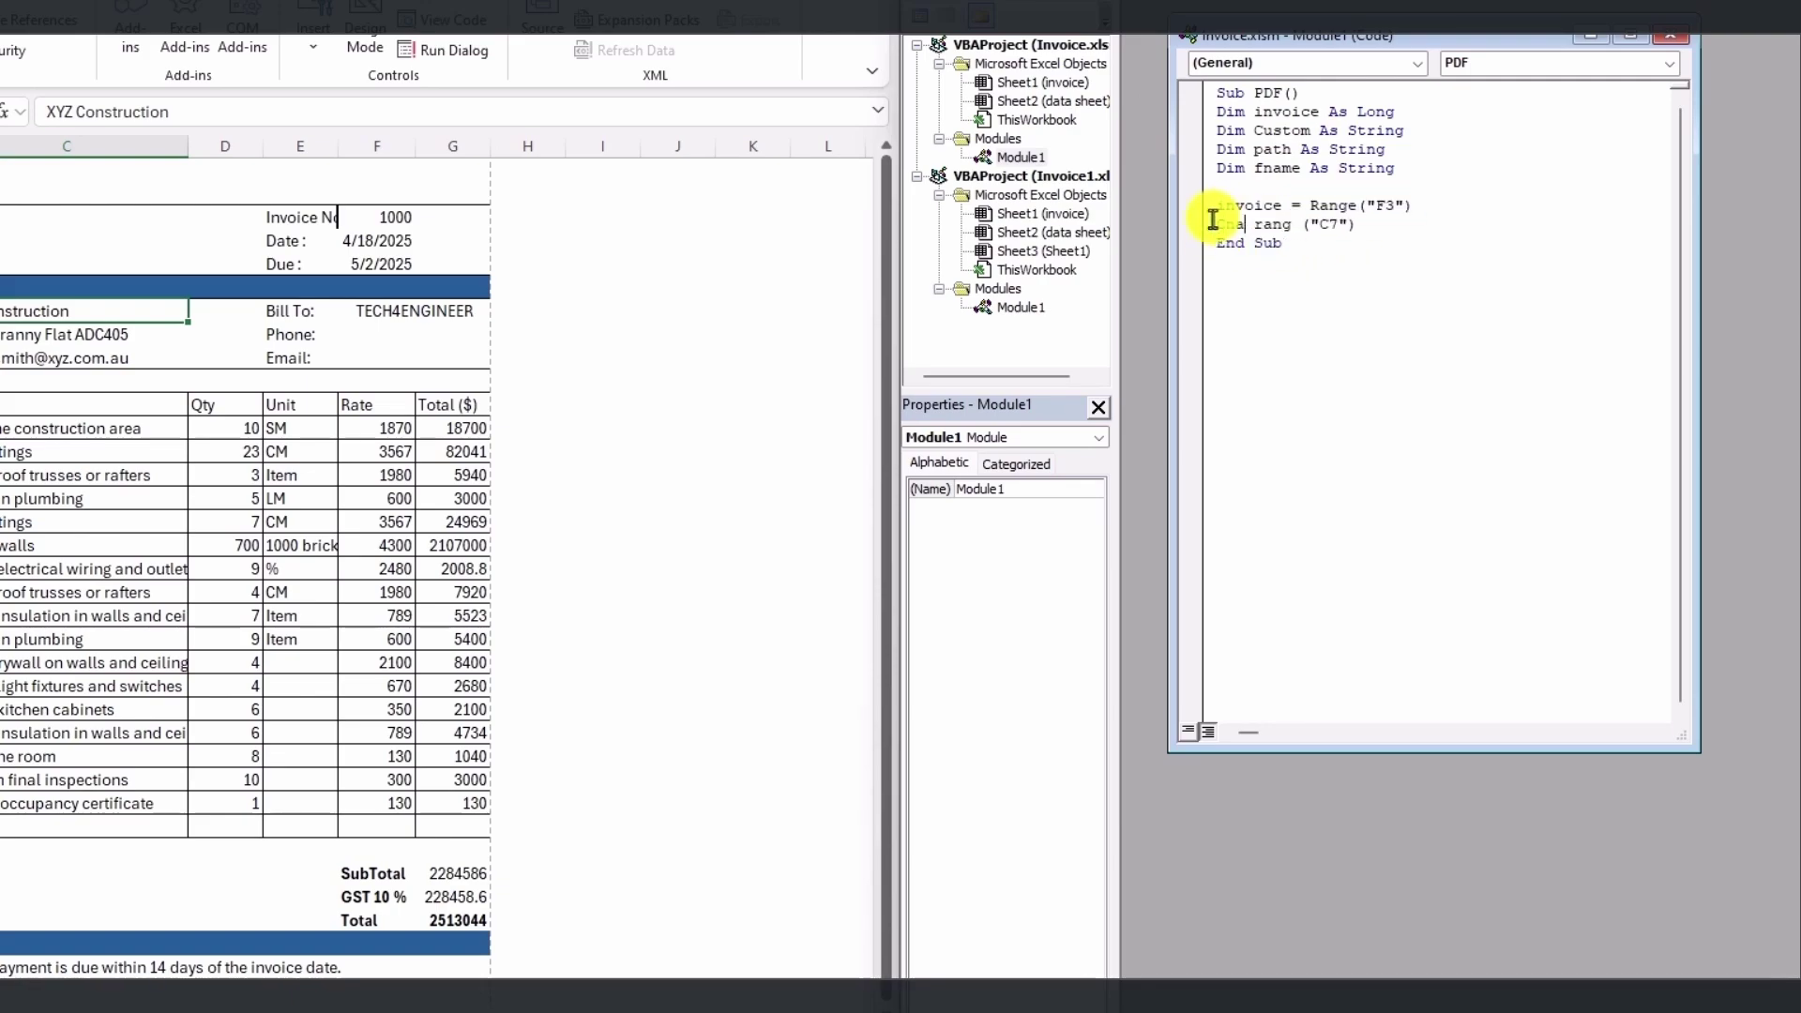
pyautogui.write('e')
pyautogui.doubleClick(1294, 131)
pyautogui.write('Cname')
pyautogui.click(1380, 230)
pyautogui.press('Return')
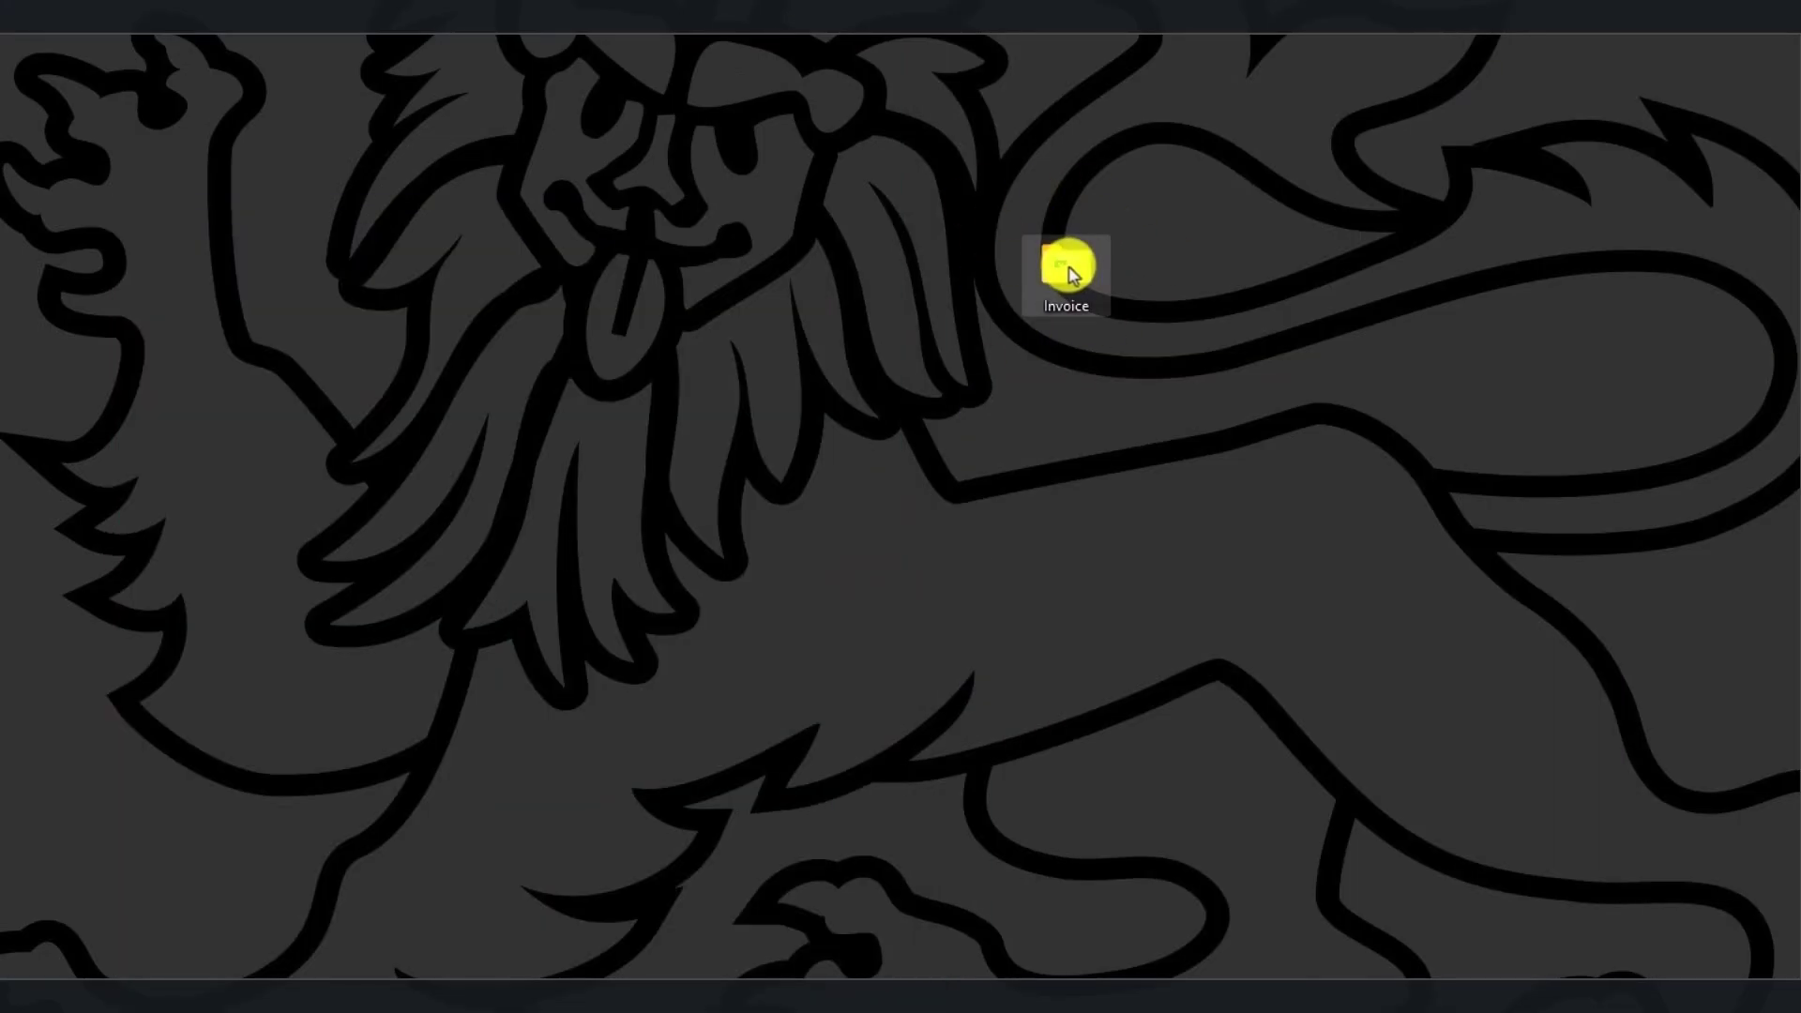
# - Open Properties for the desktop Invoice folder to copy its full location
pyautogui.rightClick(1072, 274)
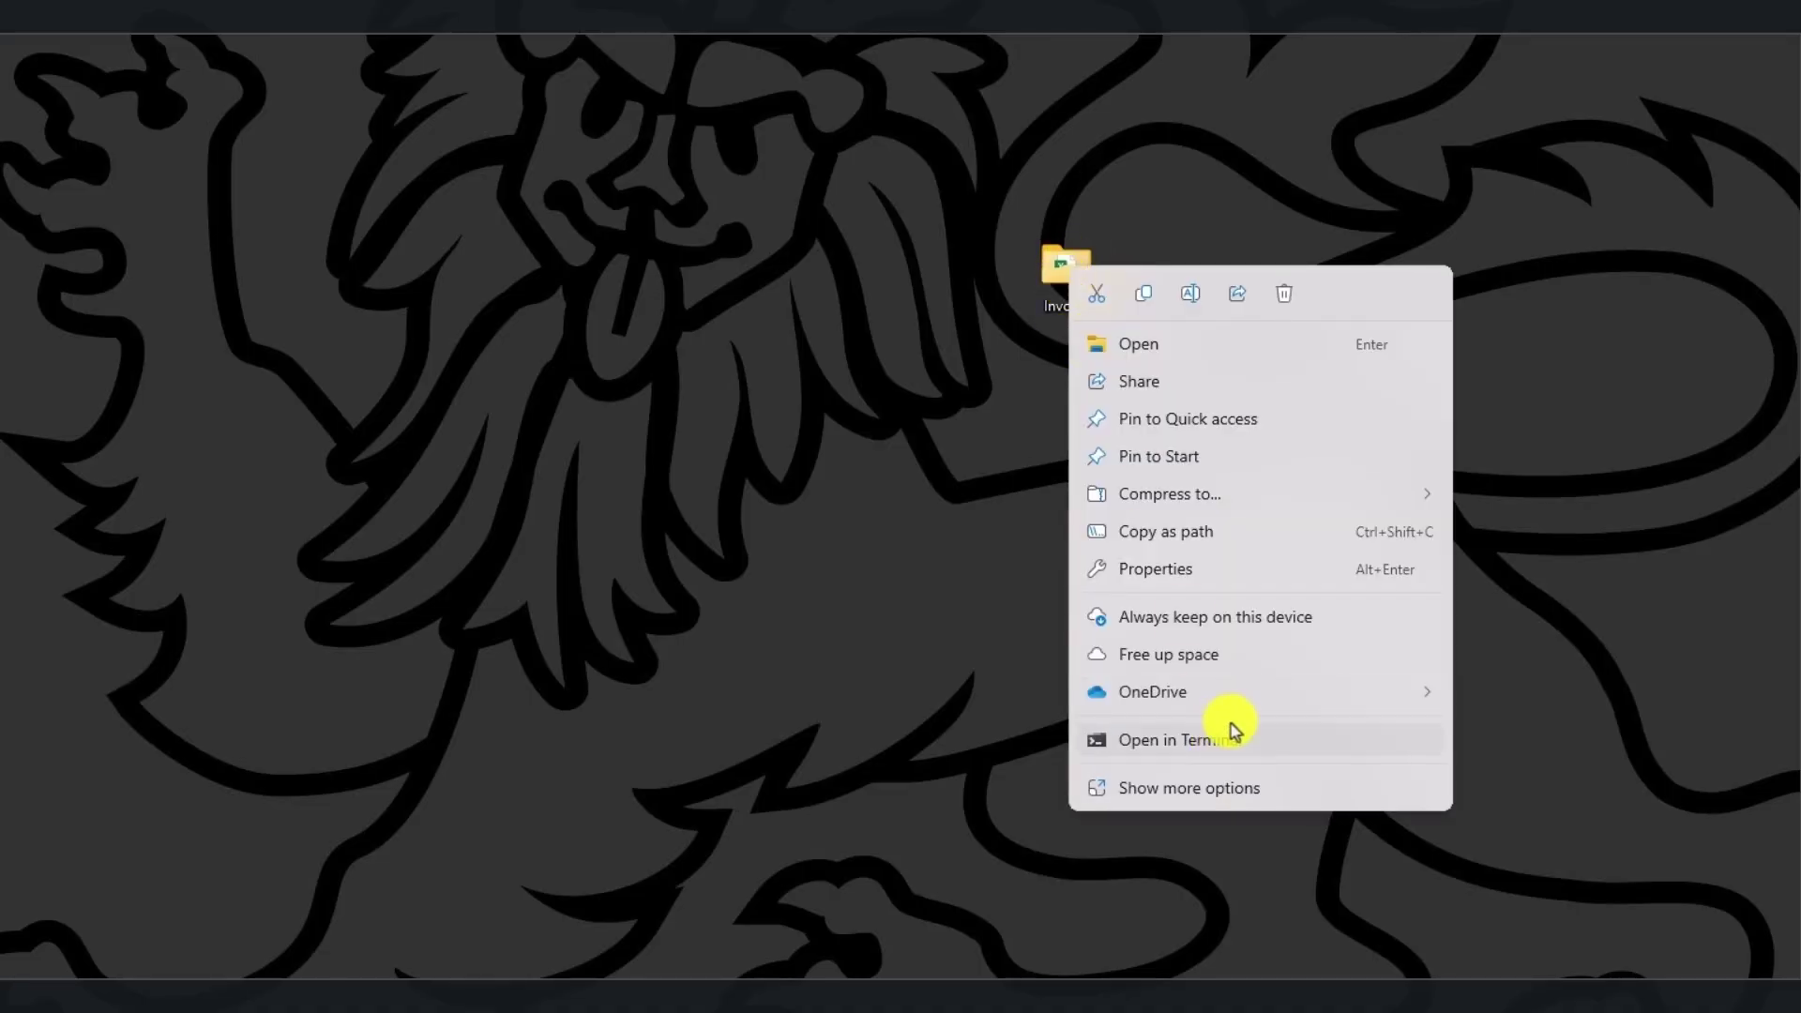
pyautogui.click(1177, 790)
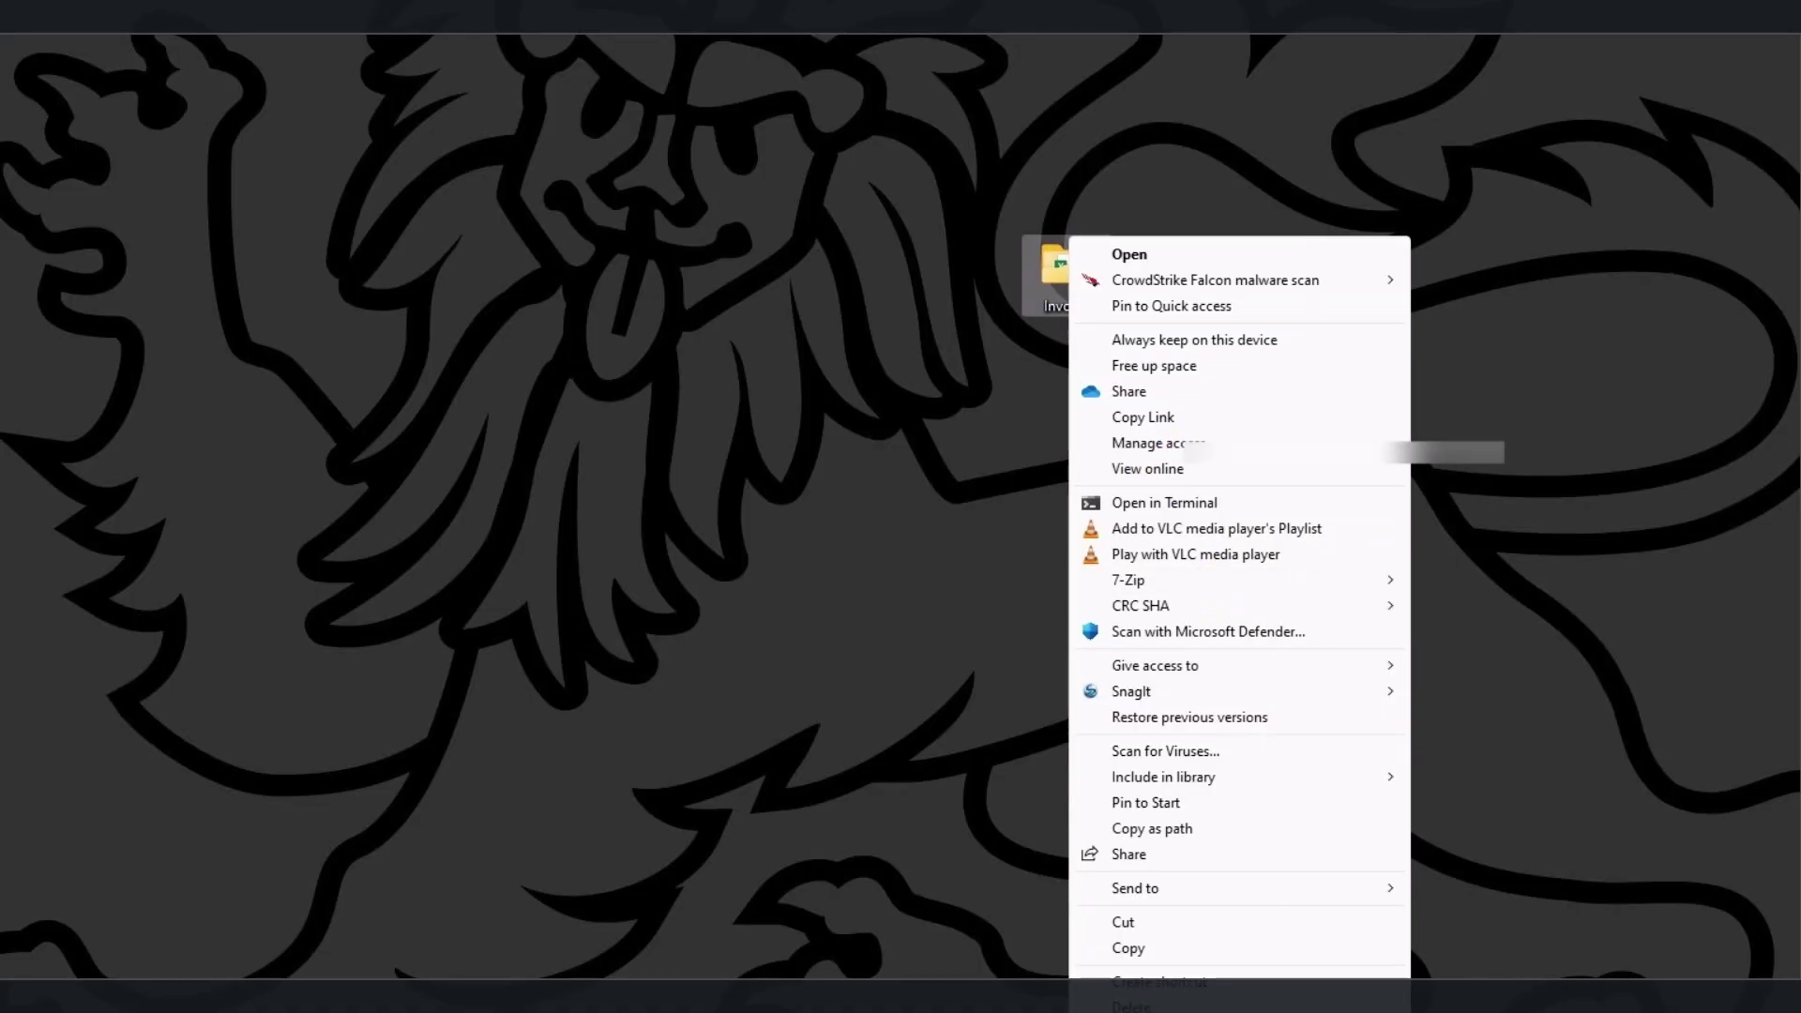
pyautogui.press('r')
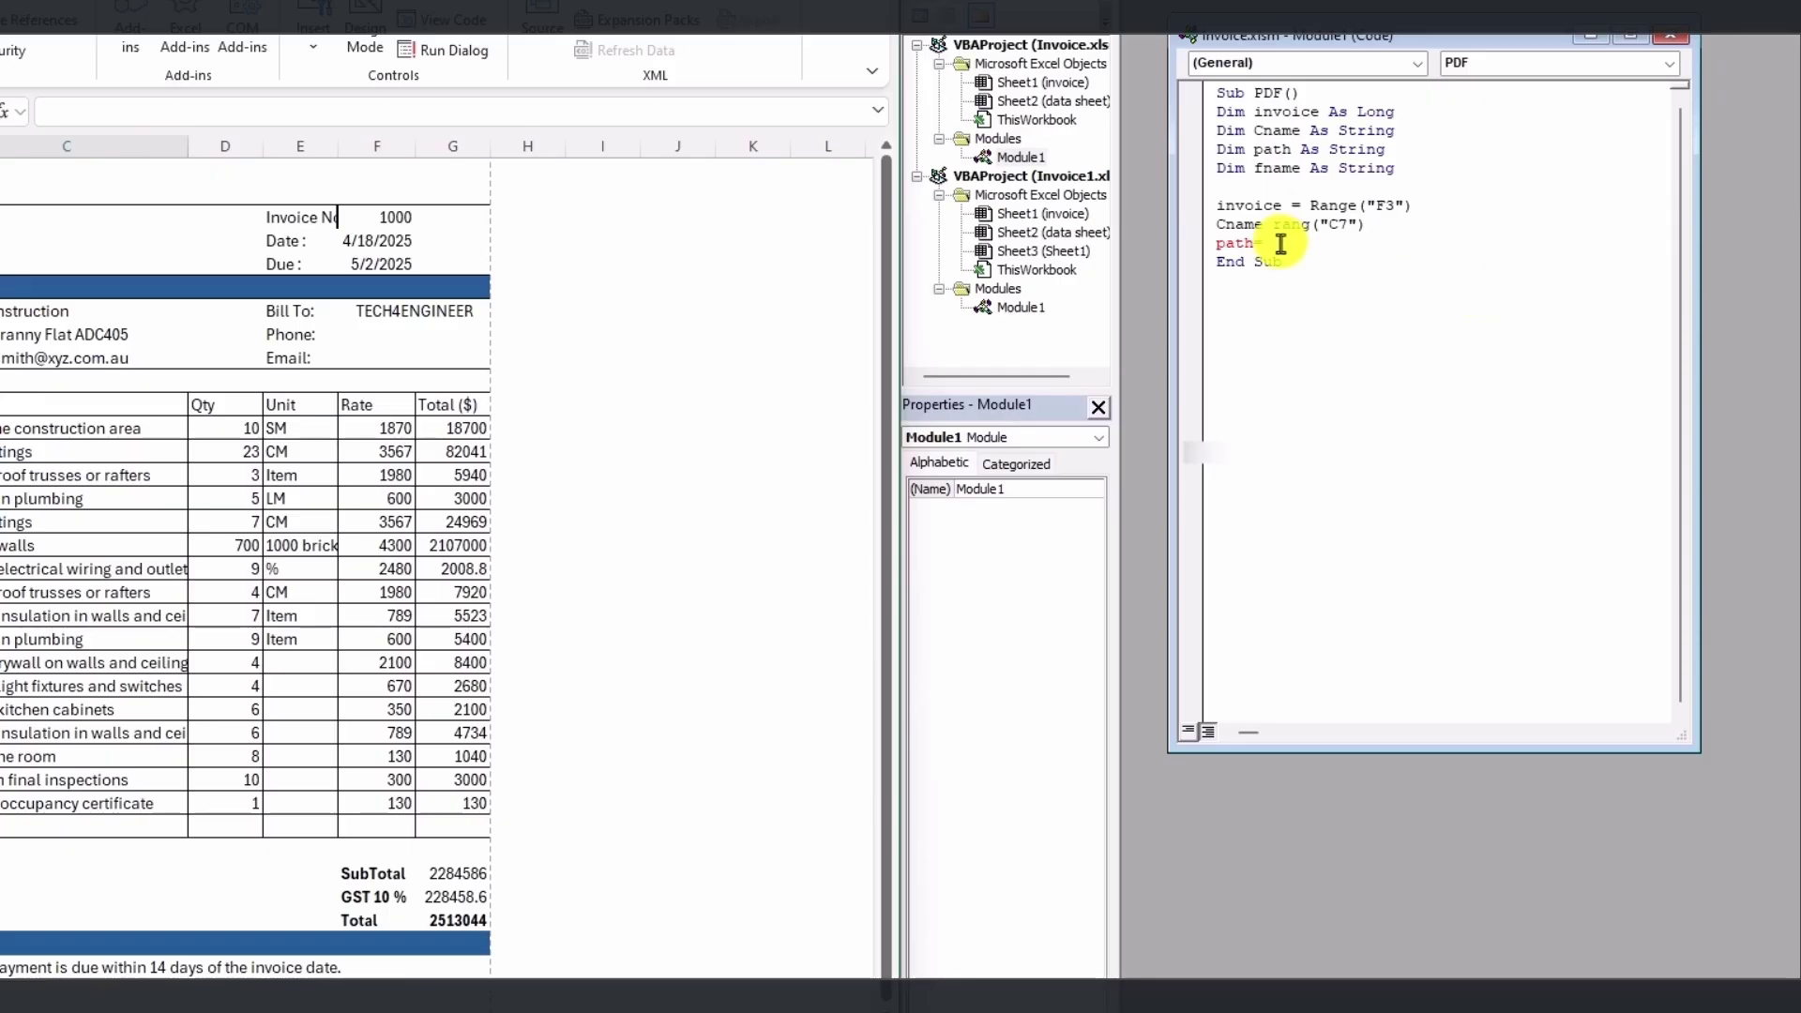
# - Set path to the pasted Invoice folder location ending in \invoices"
pyautogui.hotkey('ctrl', 'v')
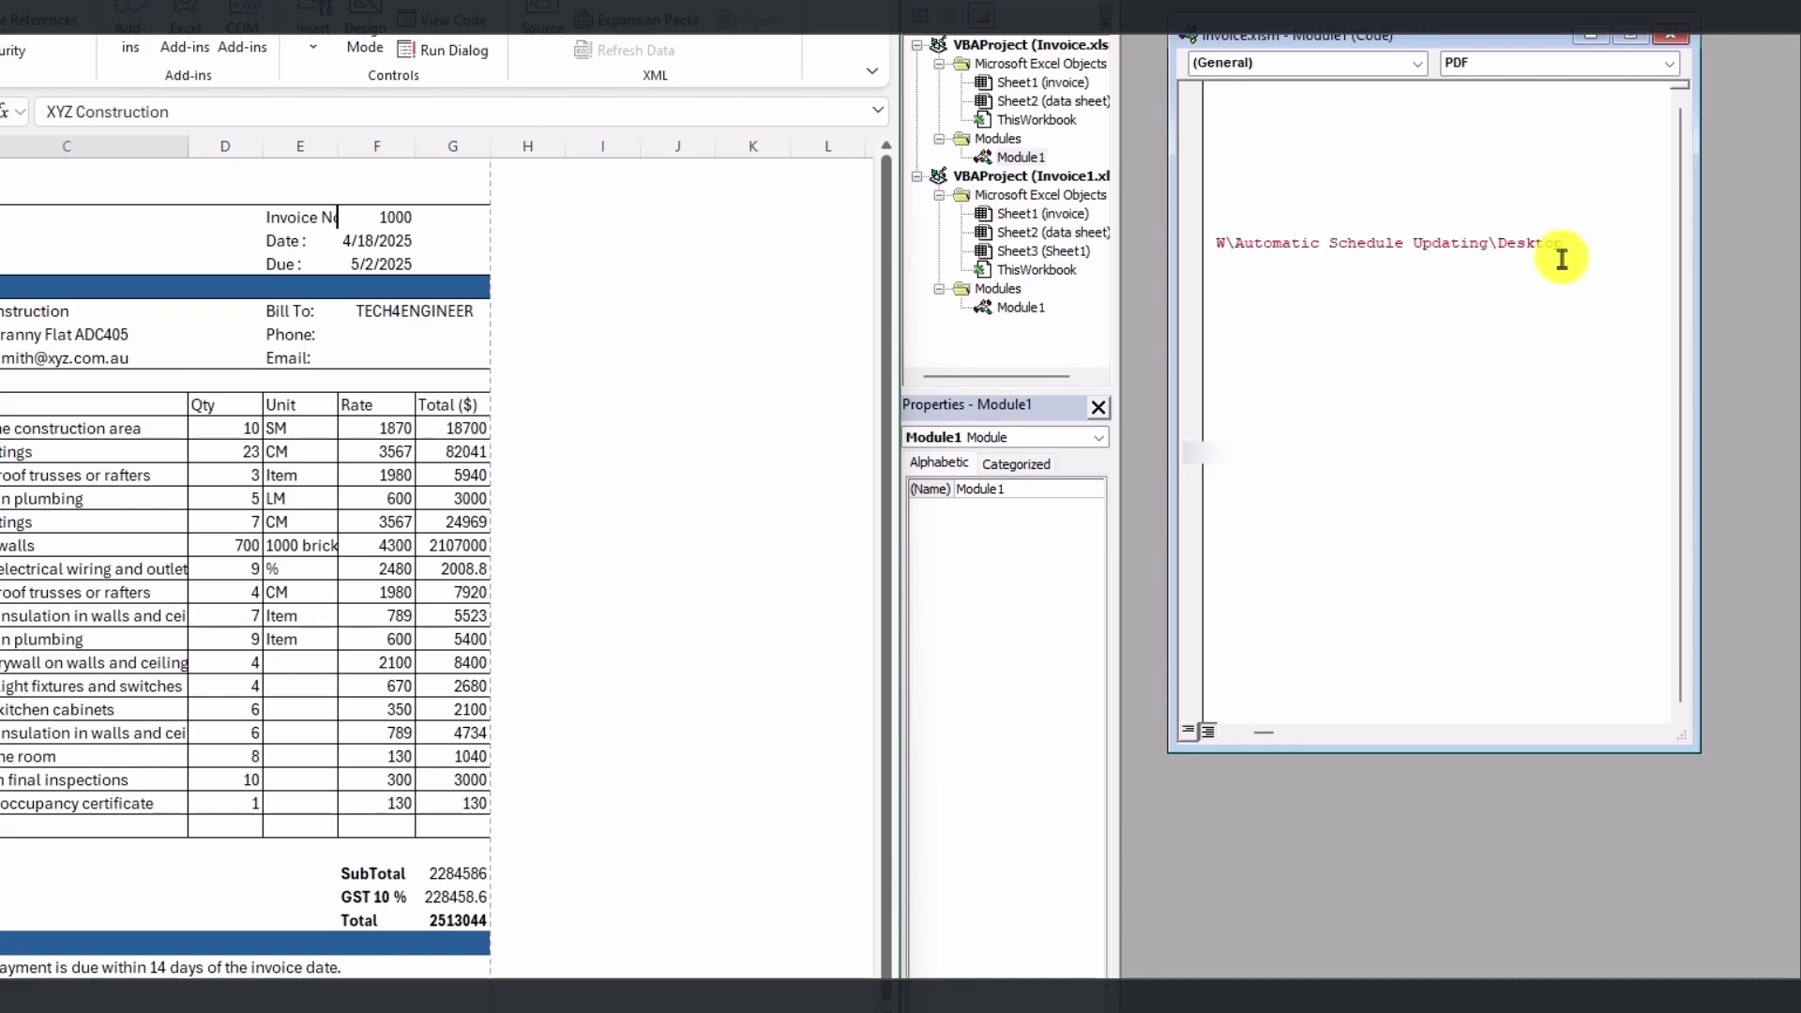
pyautogui.hscroll(3, 1501, 249)
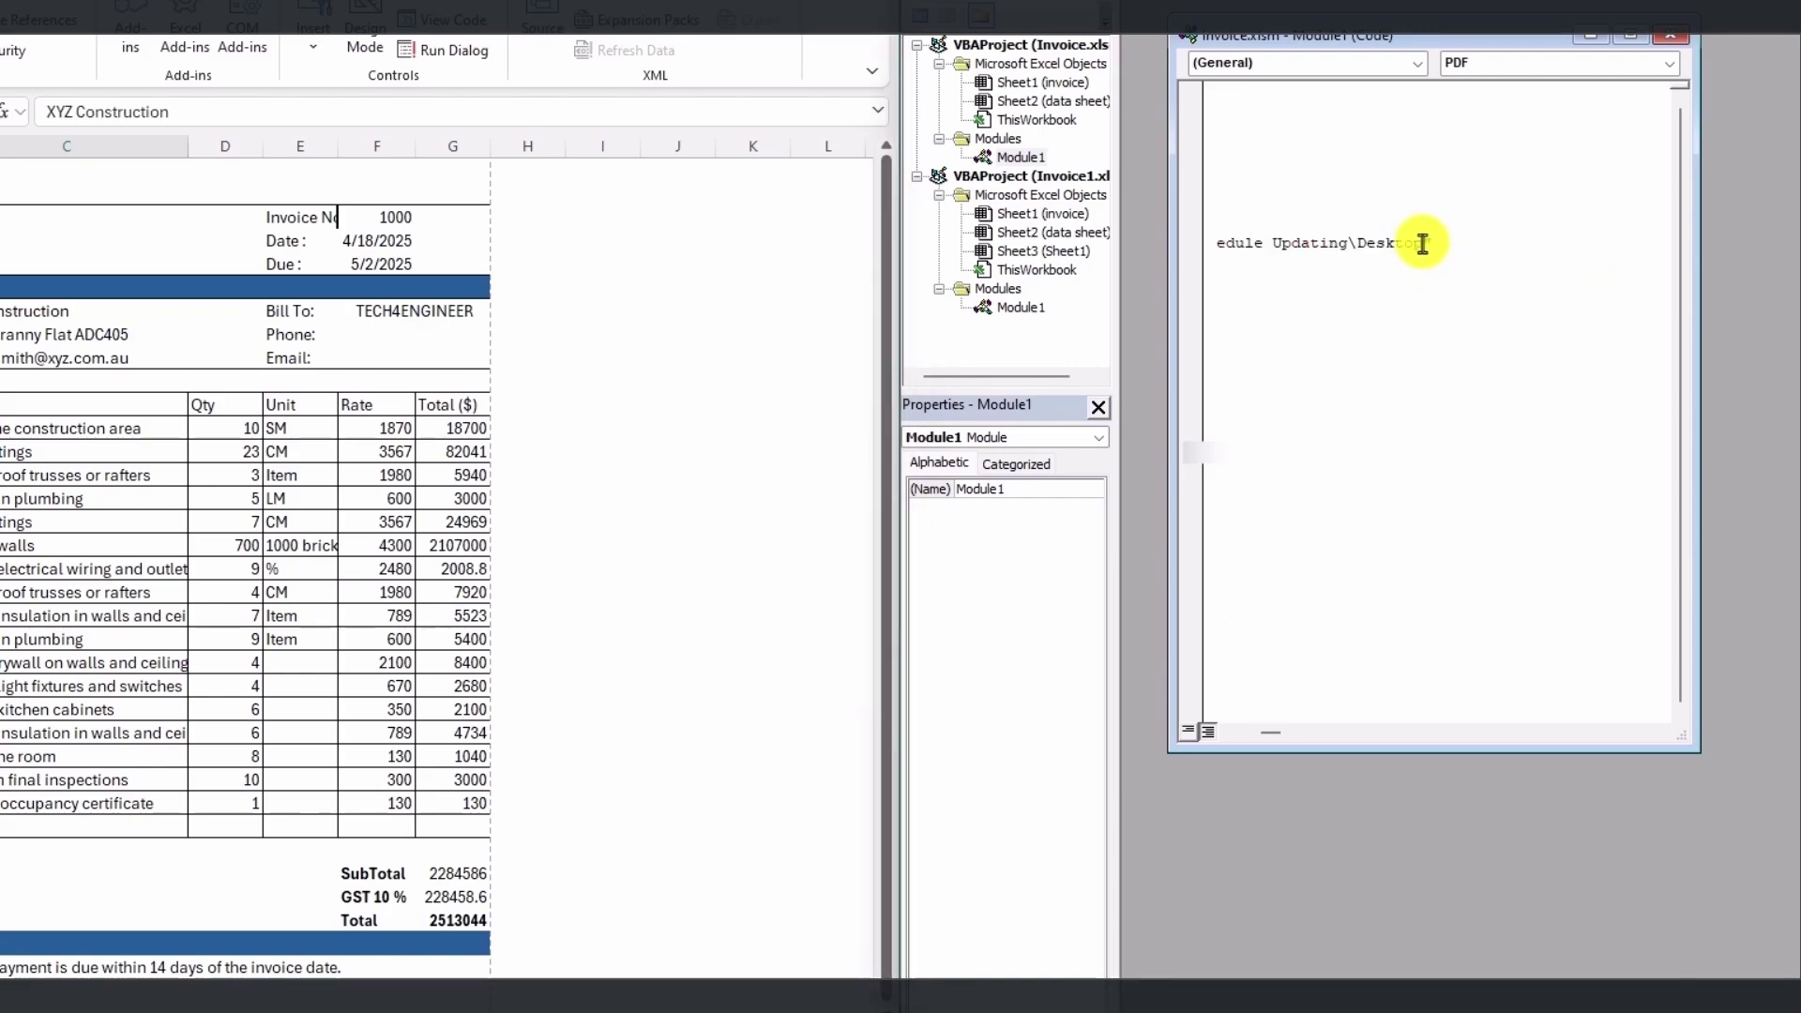
pyautogui.rightClick(1424, 243)
pyautogui.press('Escape')
pyautogui.write('\\invoices"')
pyautogui.press('Return')
# - Build fname from invoice & "_" and begin the ExportAsFixedFormat xlTypePDF line
pyautogui.write('f')
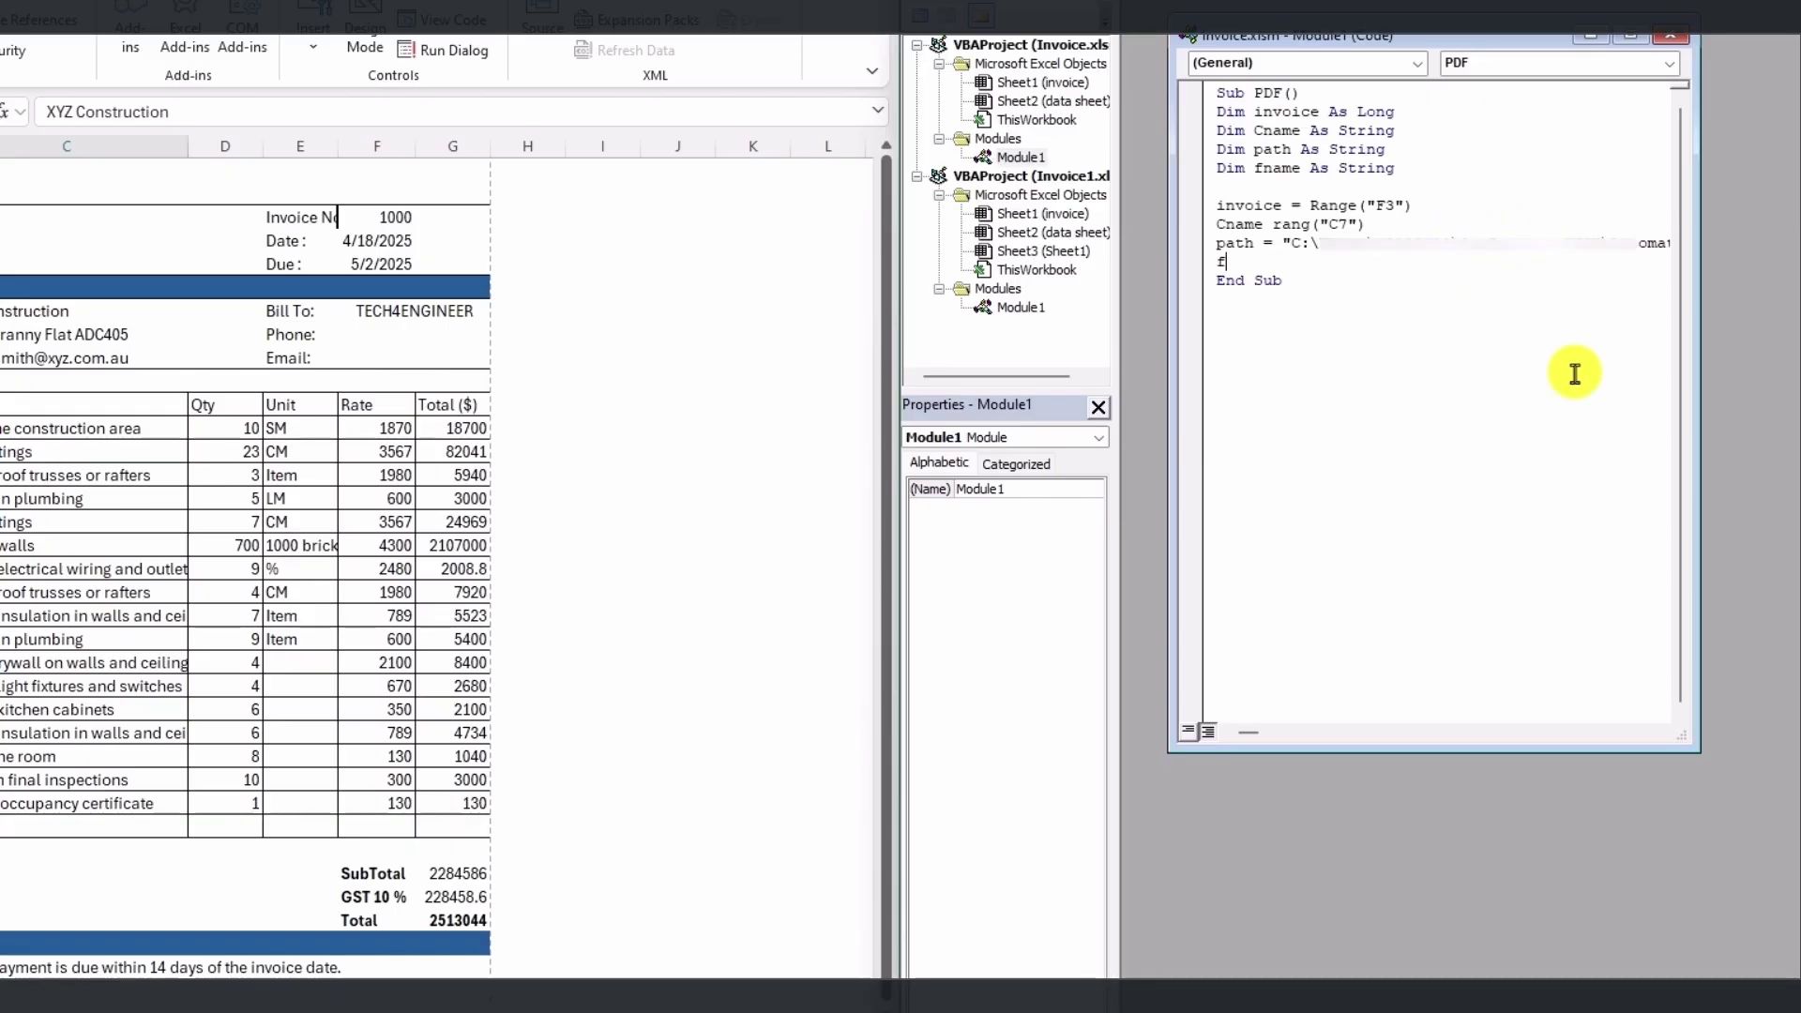
pyautogui.write('name= invoice & "_"& Cname')
pyautogui.press('Return')
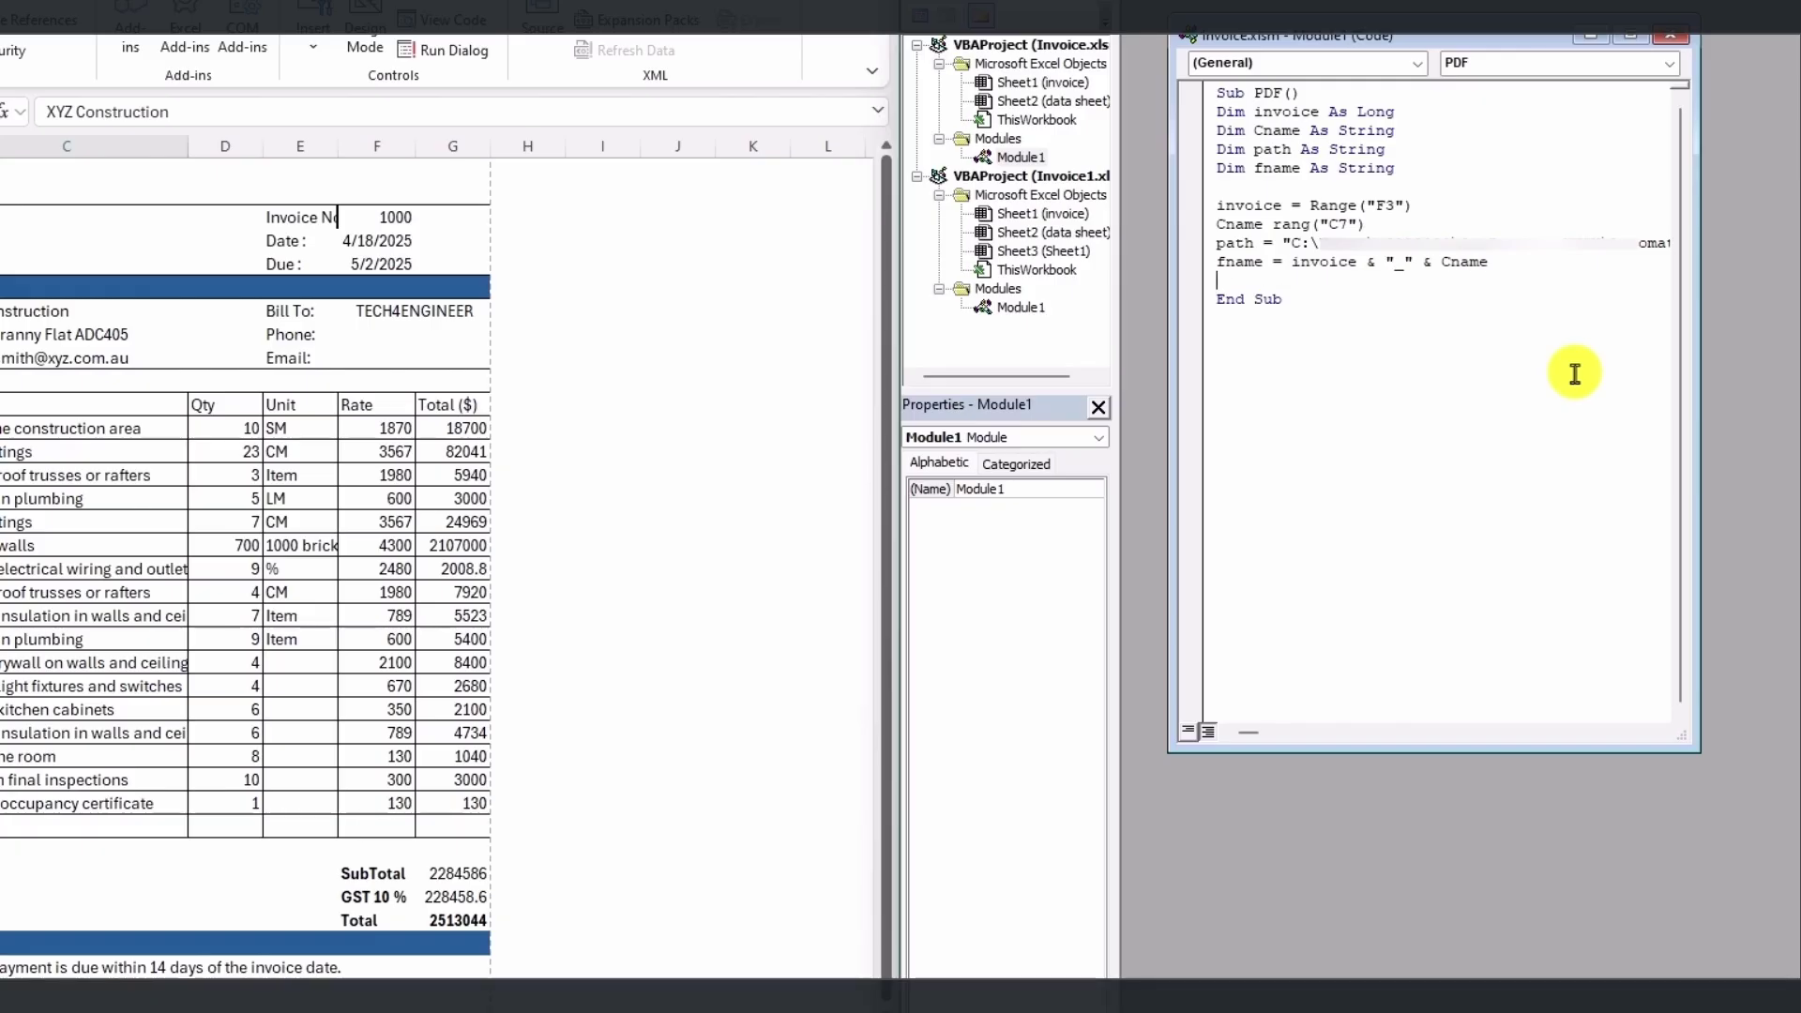
pyautogui.write('Activesheet.exportasfixedformatTye:=xltypeP')
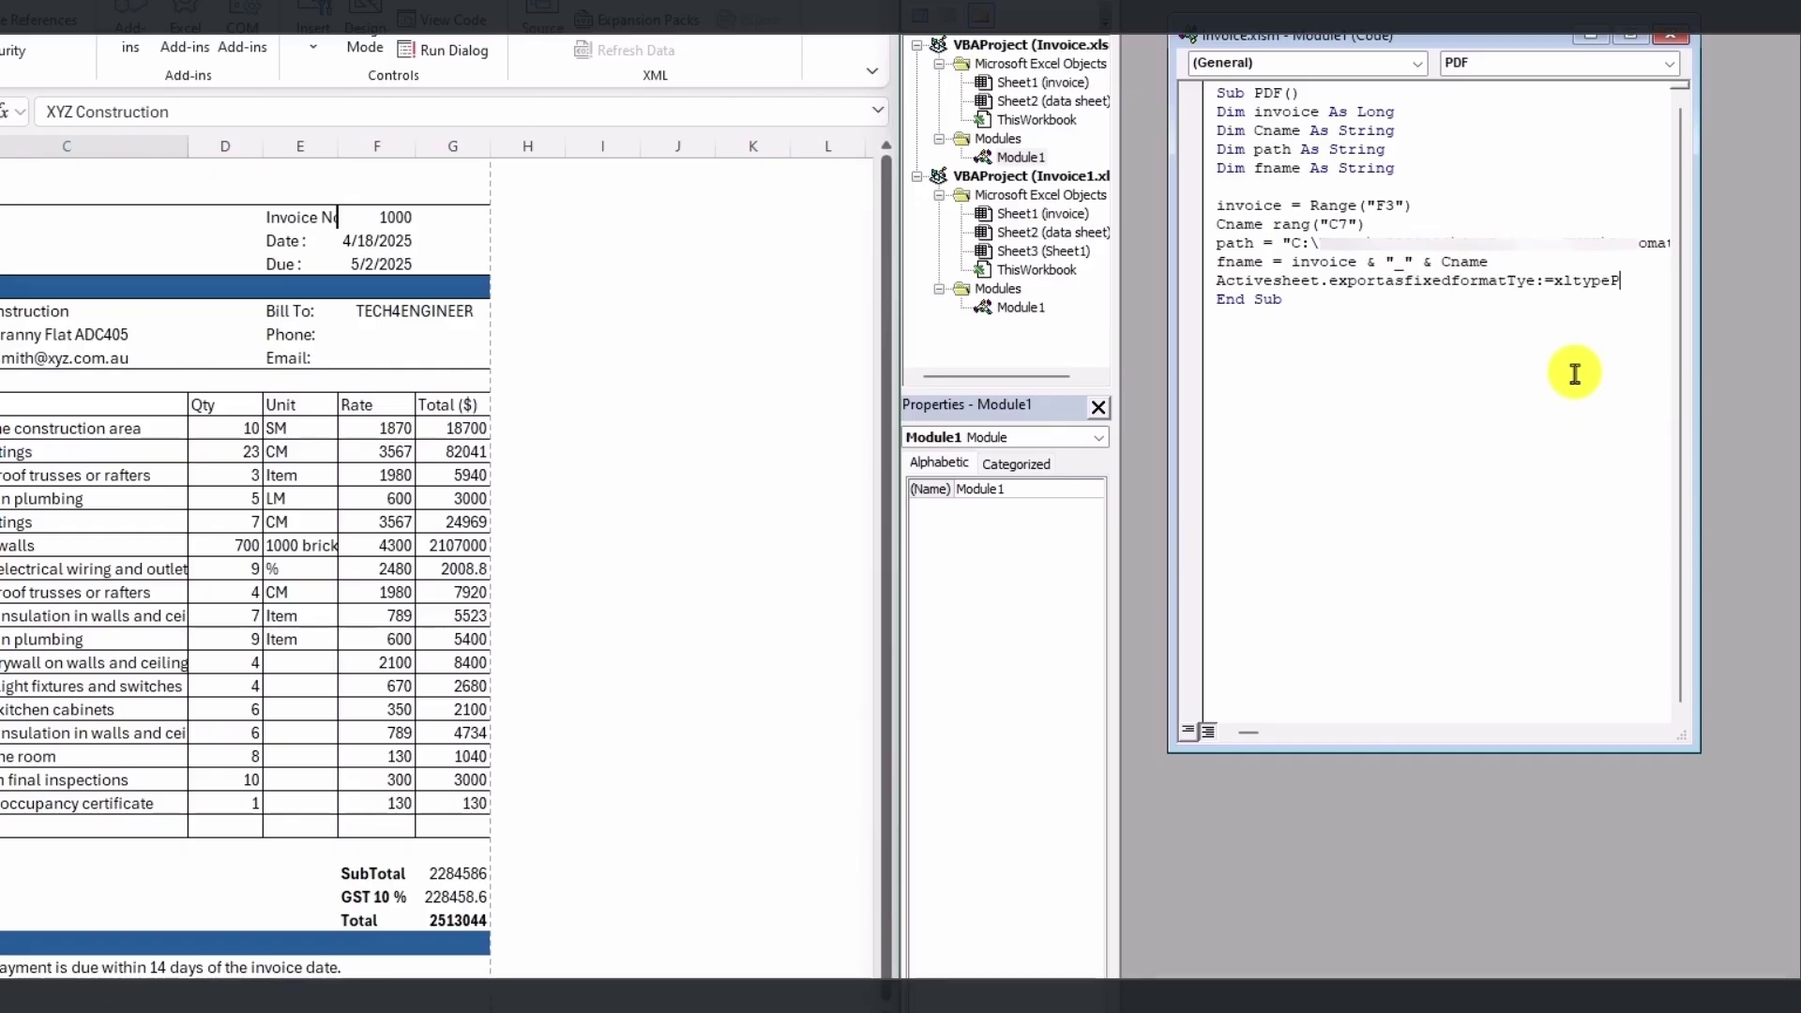
pyautogui.write('DF,ingo')
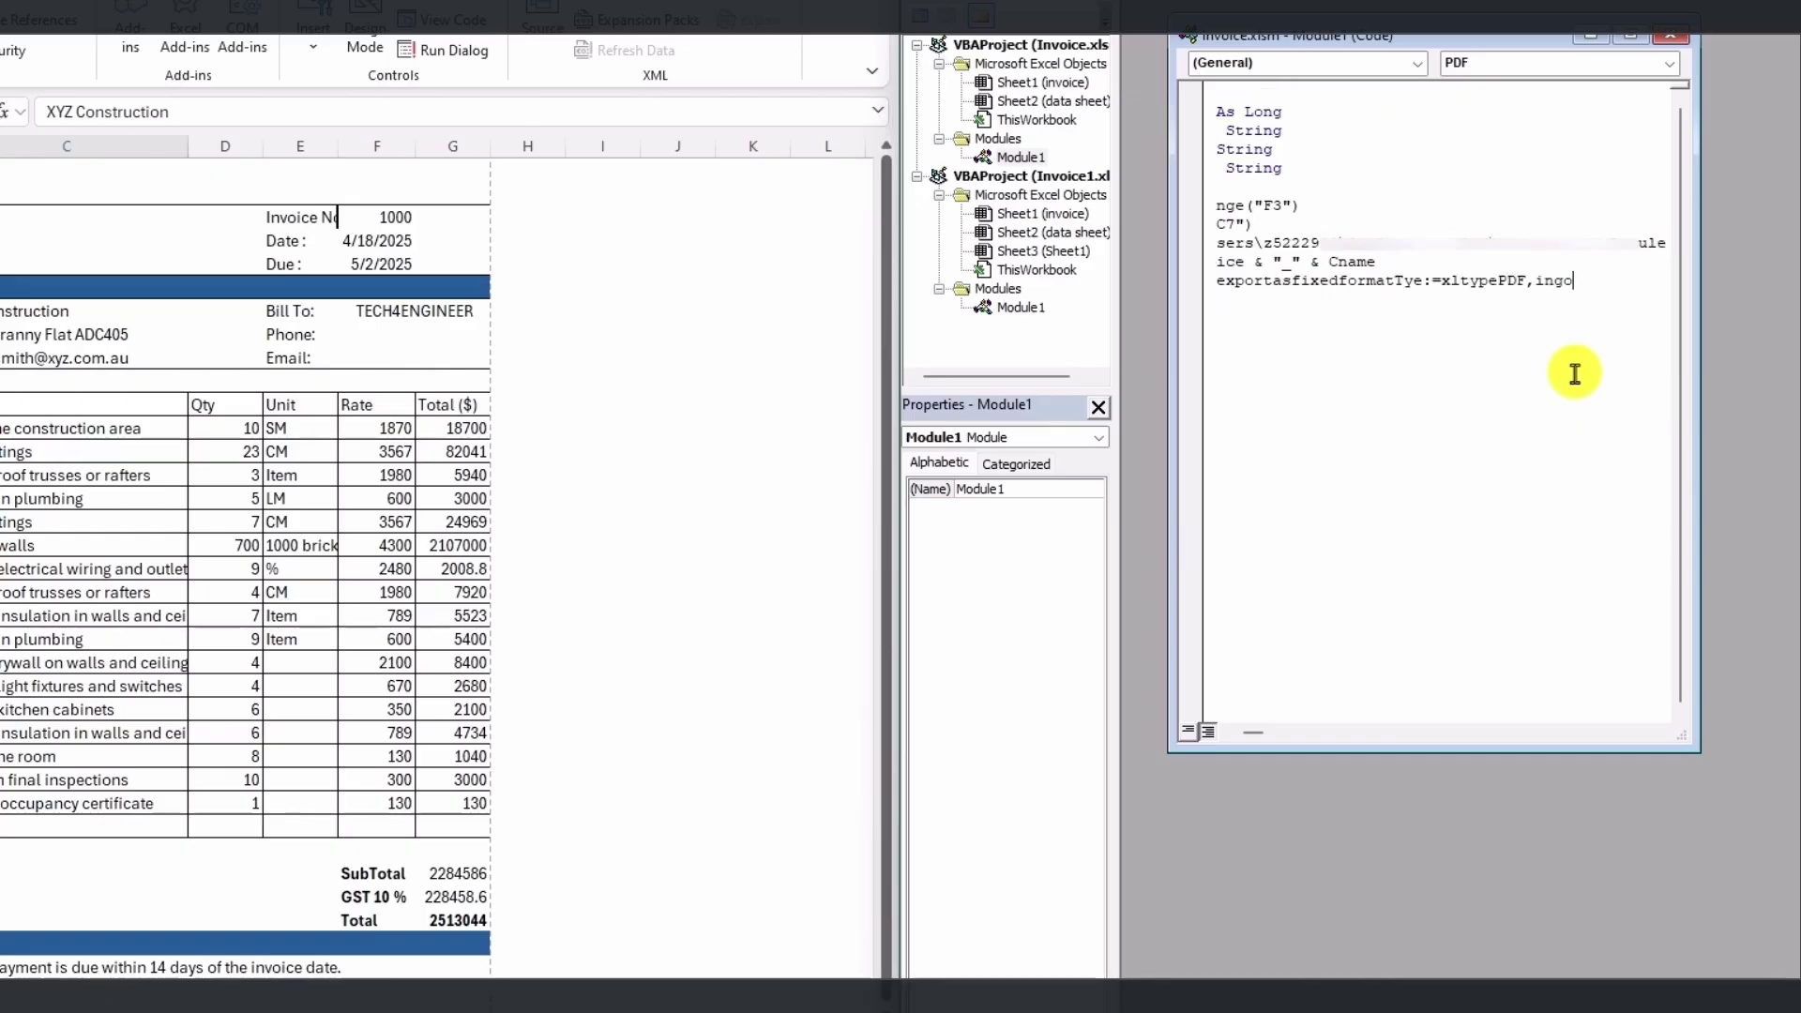
pyautogui.write('rprintareas')
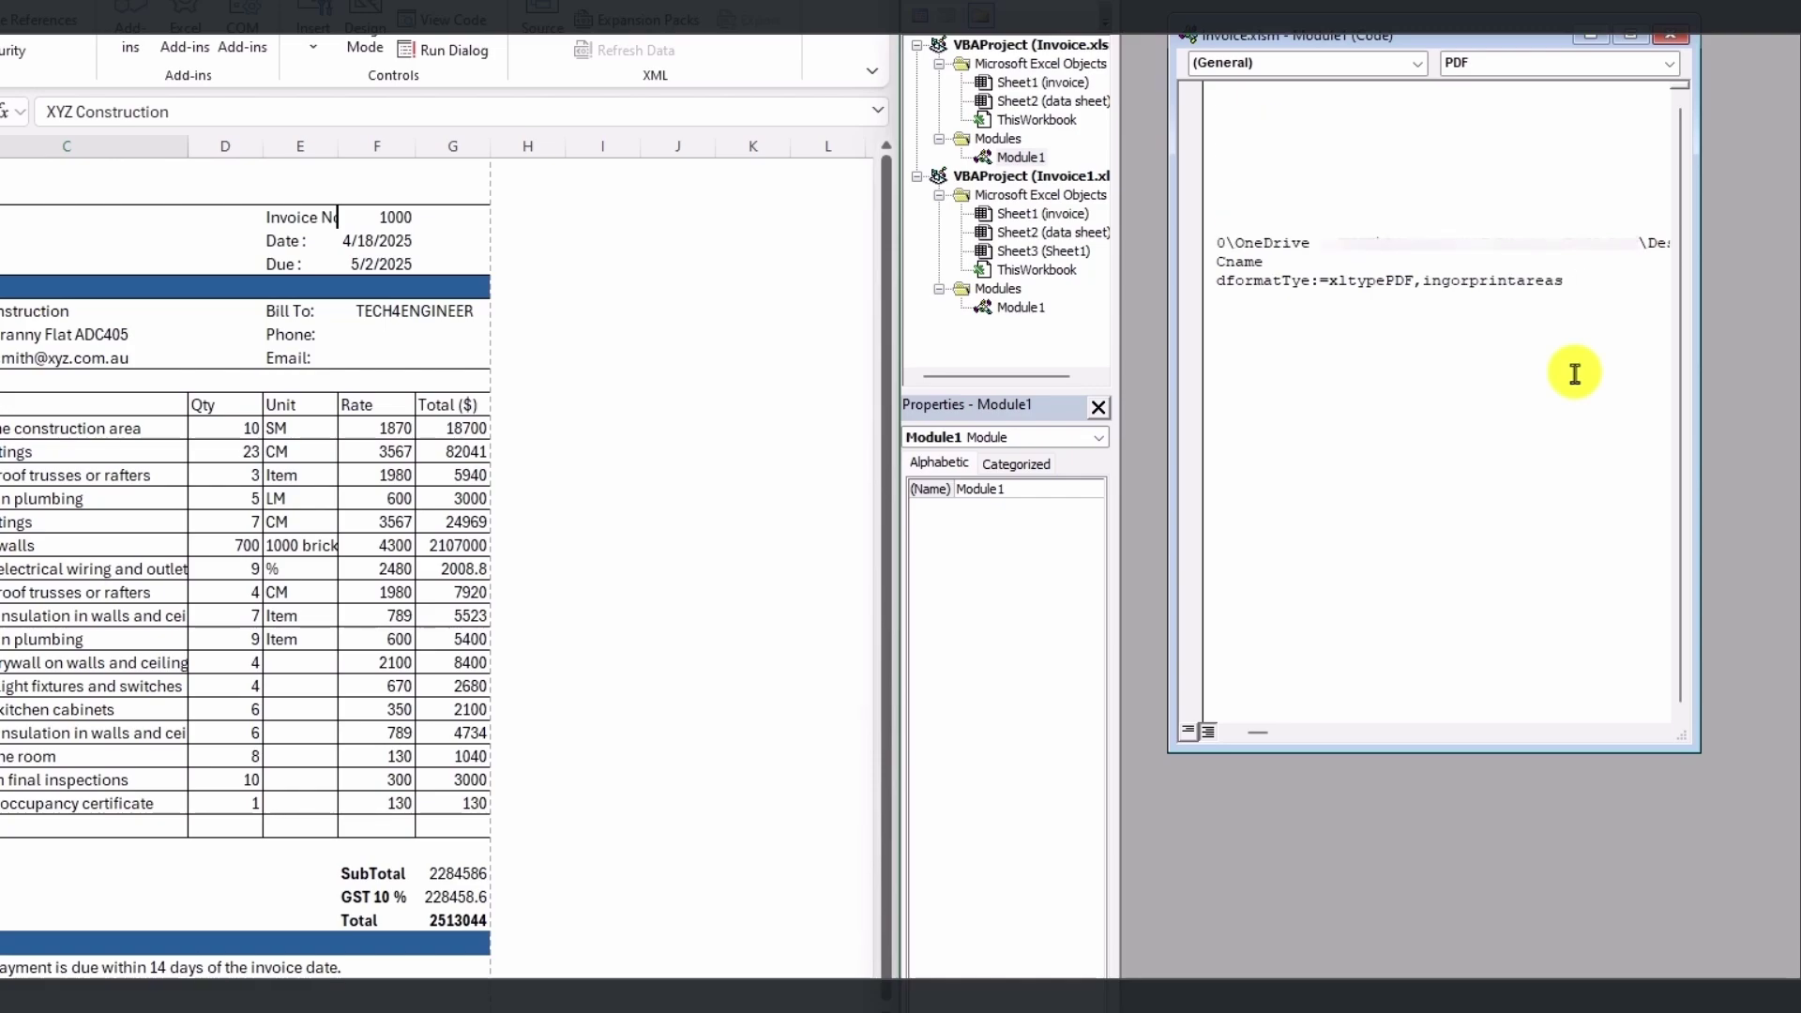
pyautogui.write(':=false,filename:=path&fname')
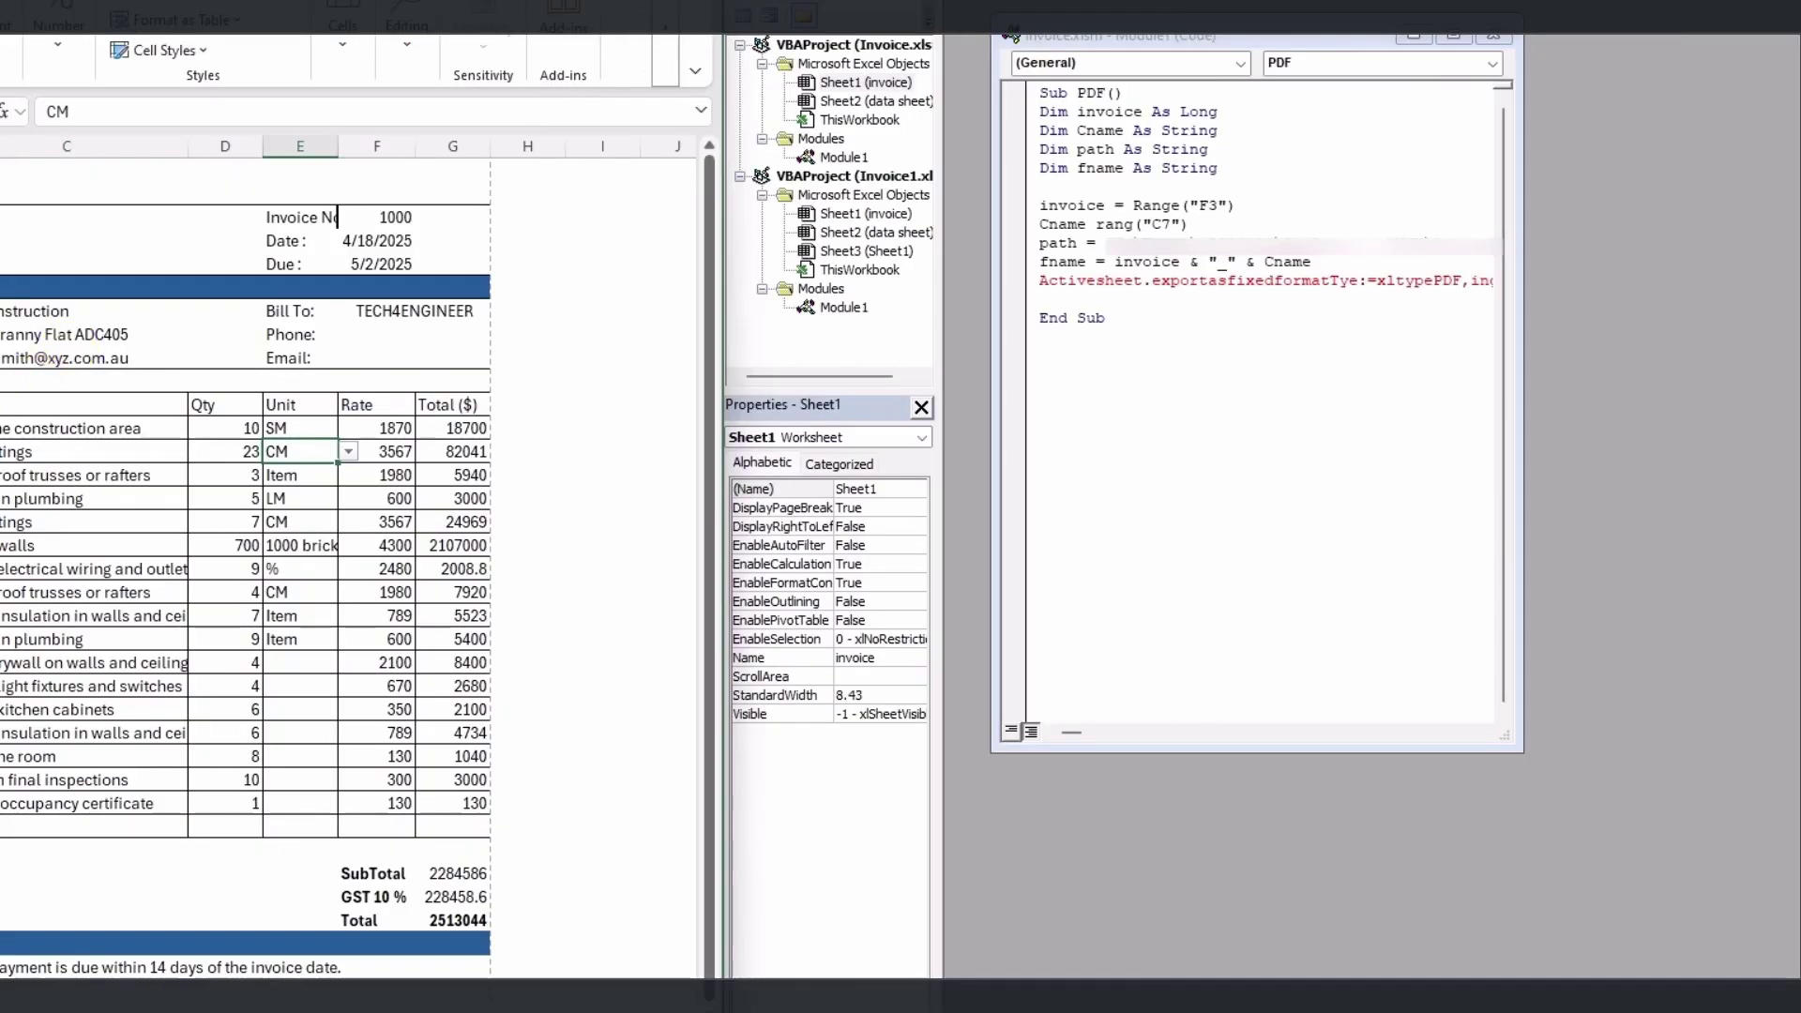
# - Select the whole invoice block and set it as the sheet's print area
pyautogui.moveTo(103, 225); pyautogui.dragTo(417, 966)
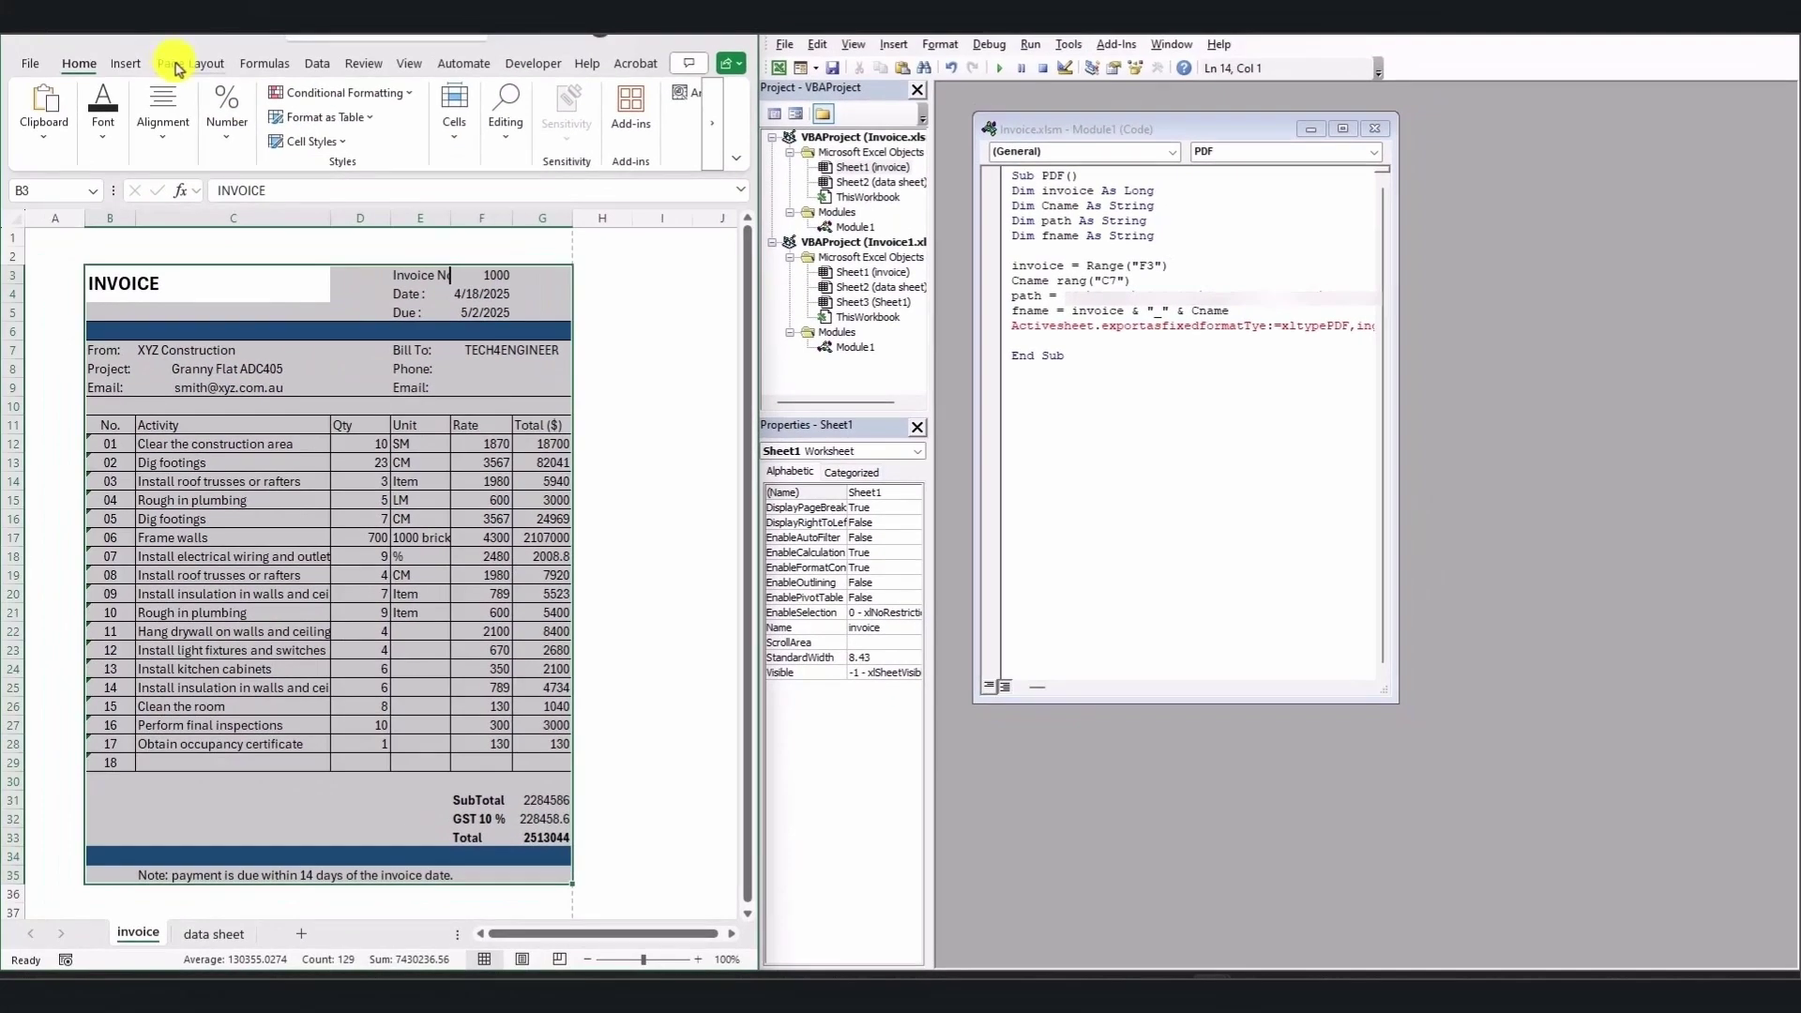
pyautogui.click(100, 21)
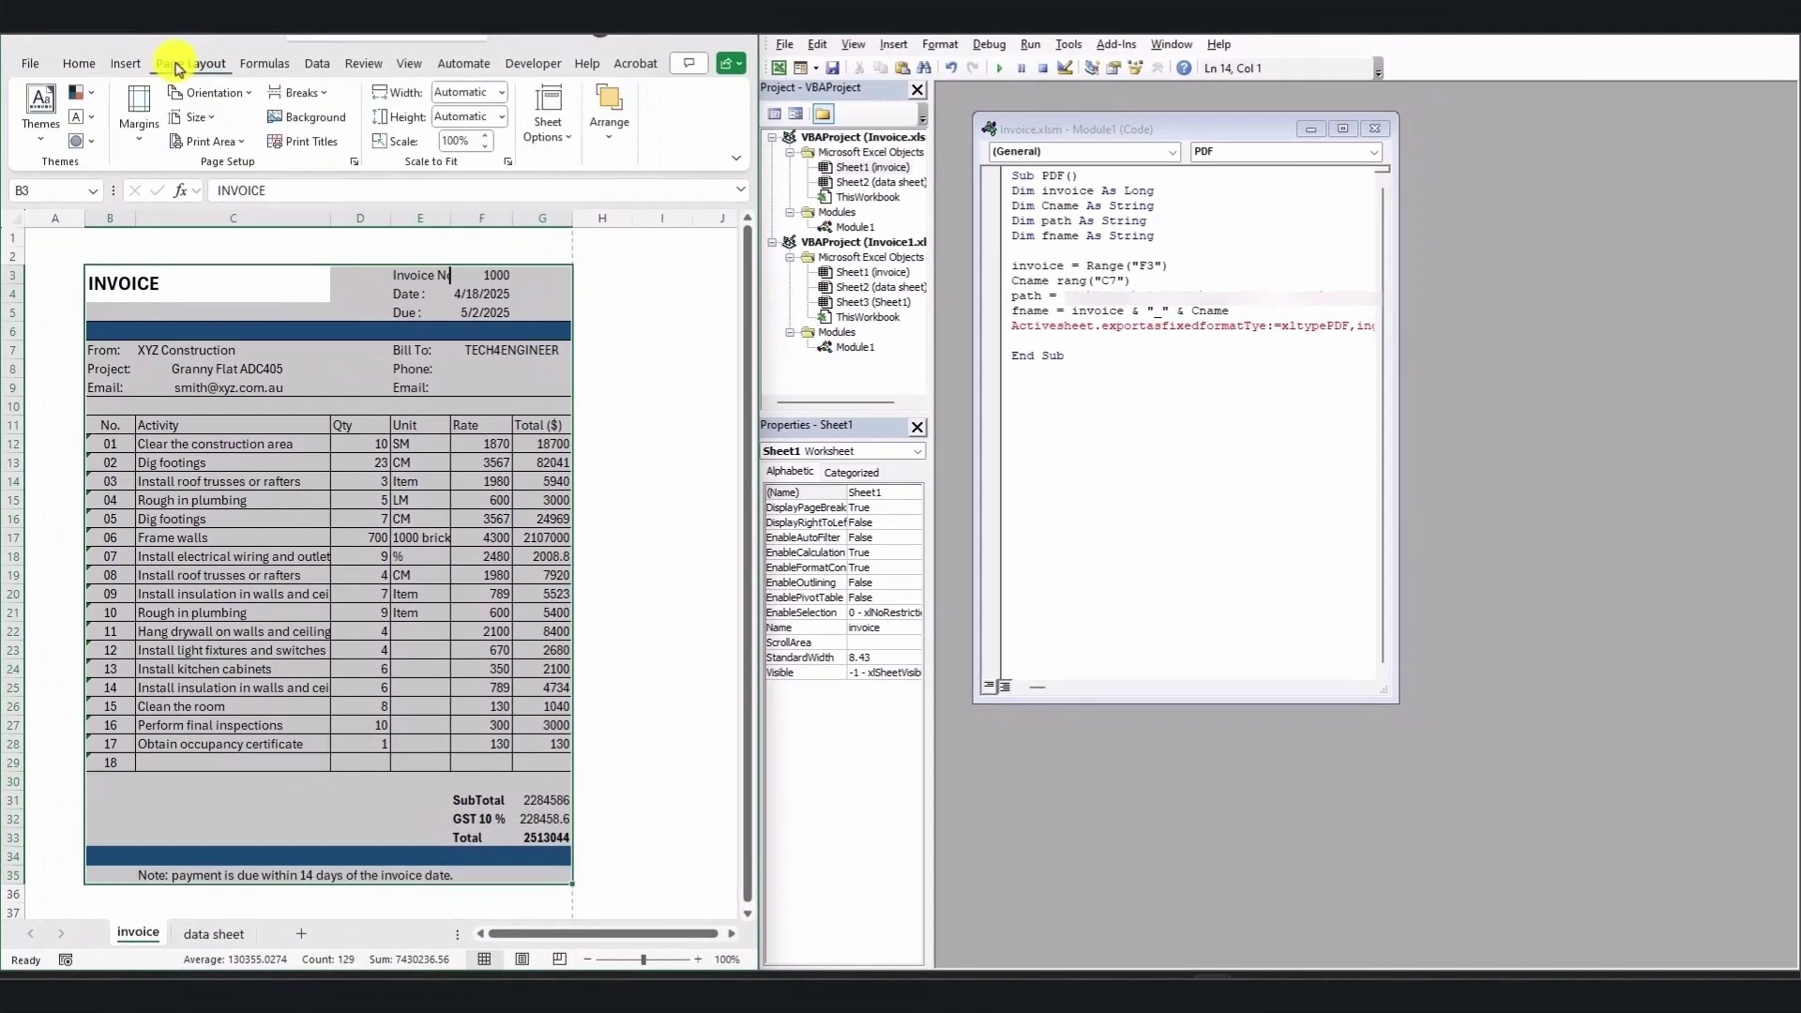
pyautogui.click(230, 141)
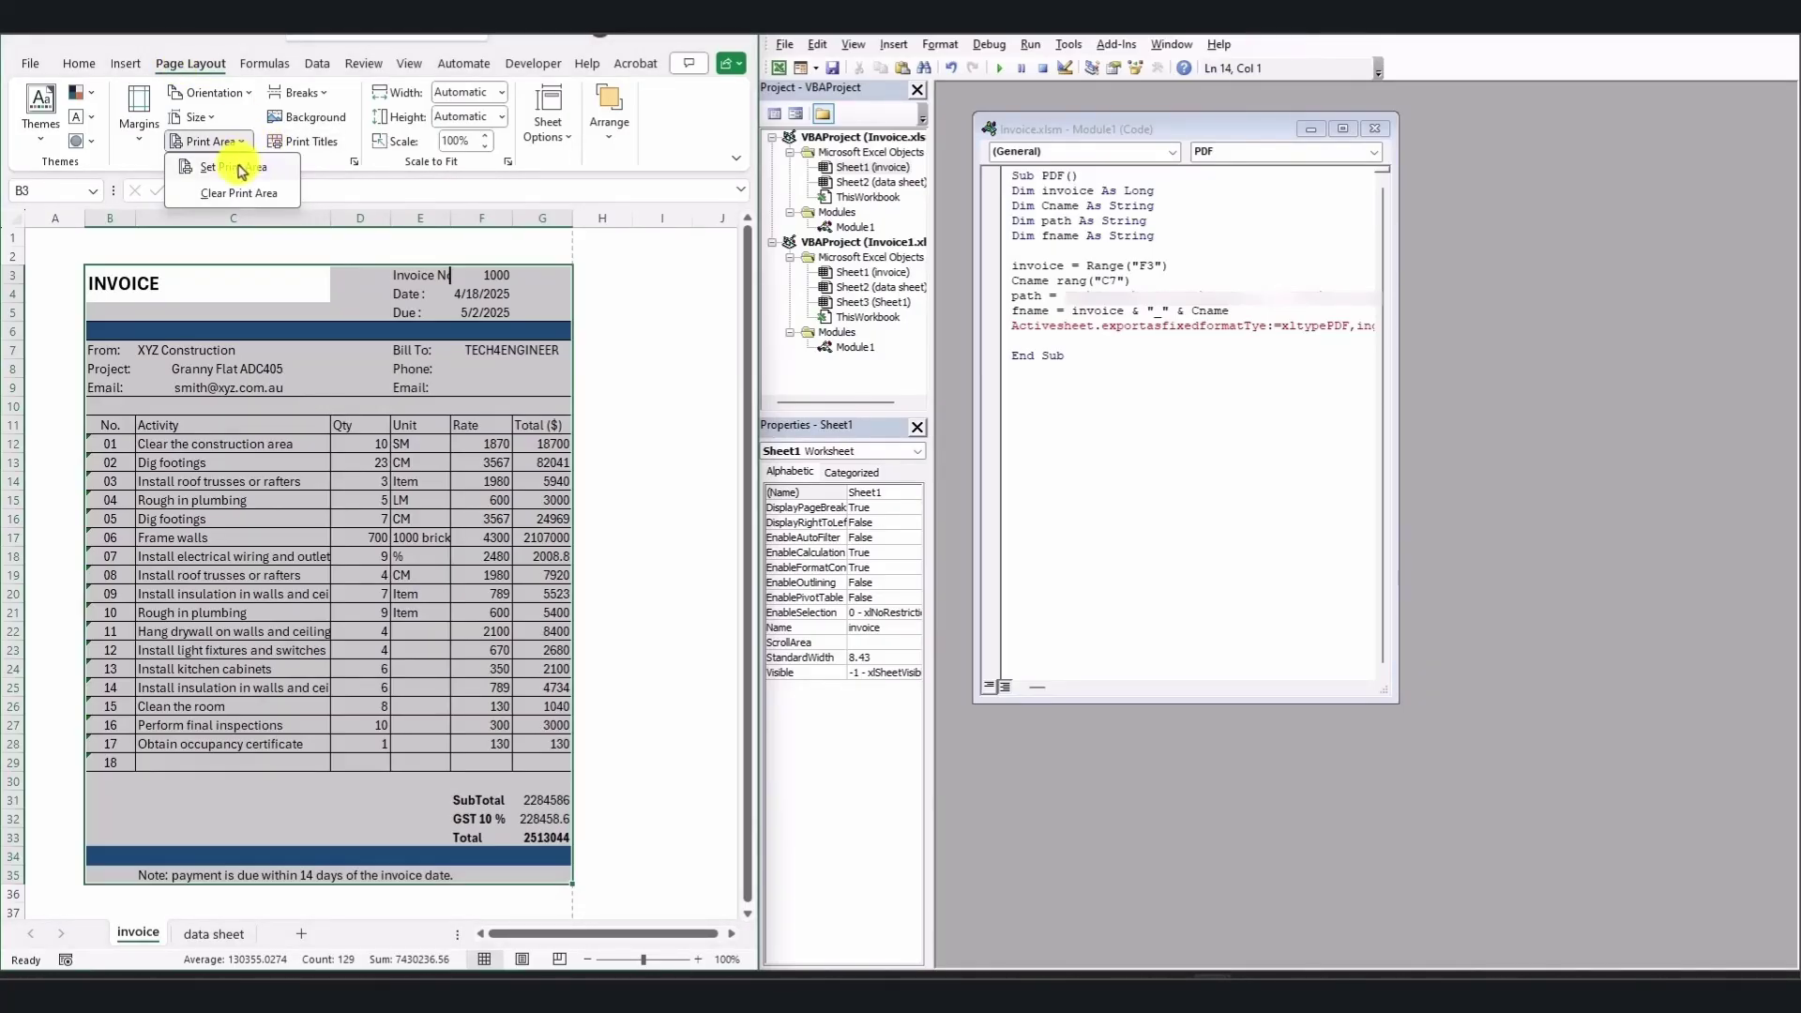
pyautogui.click(241, 168)
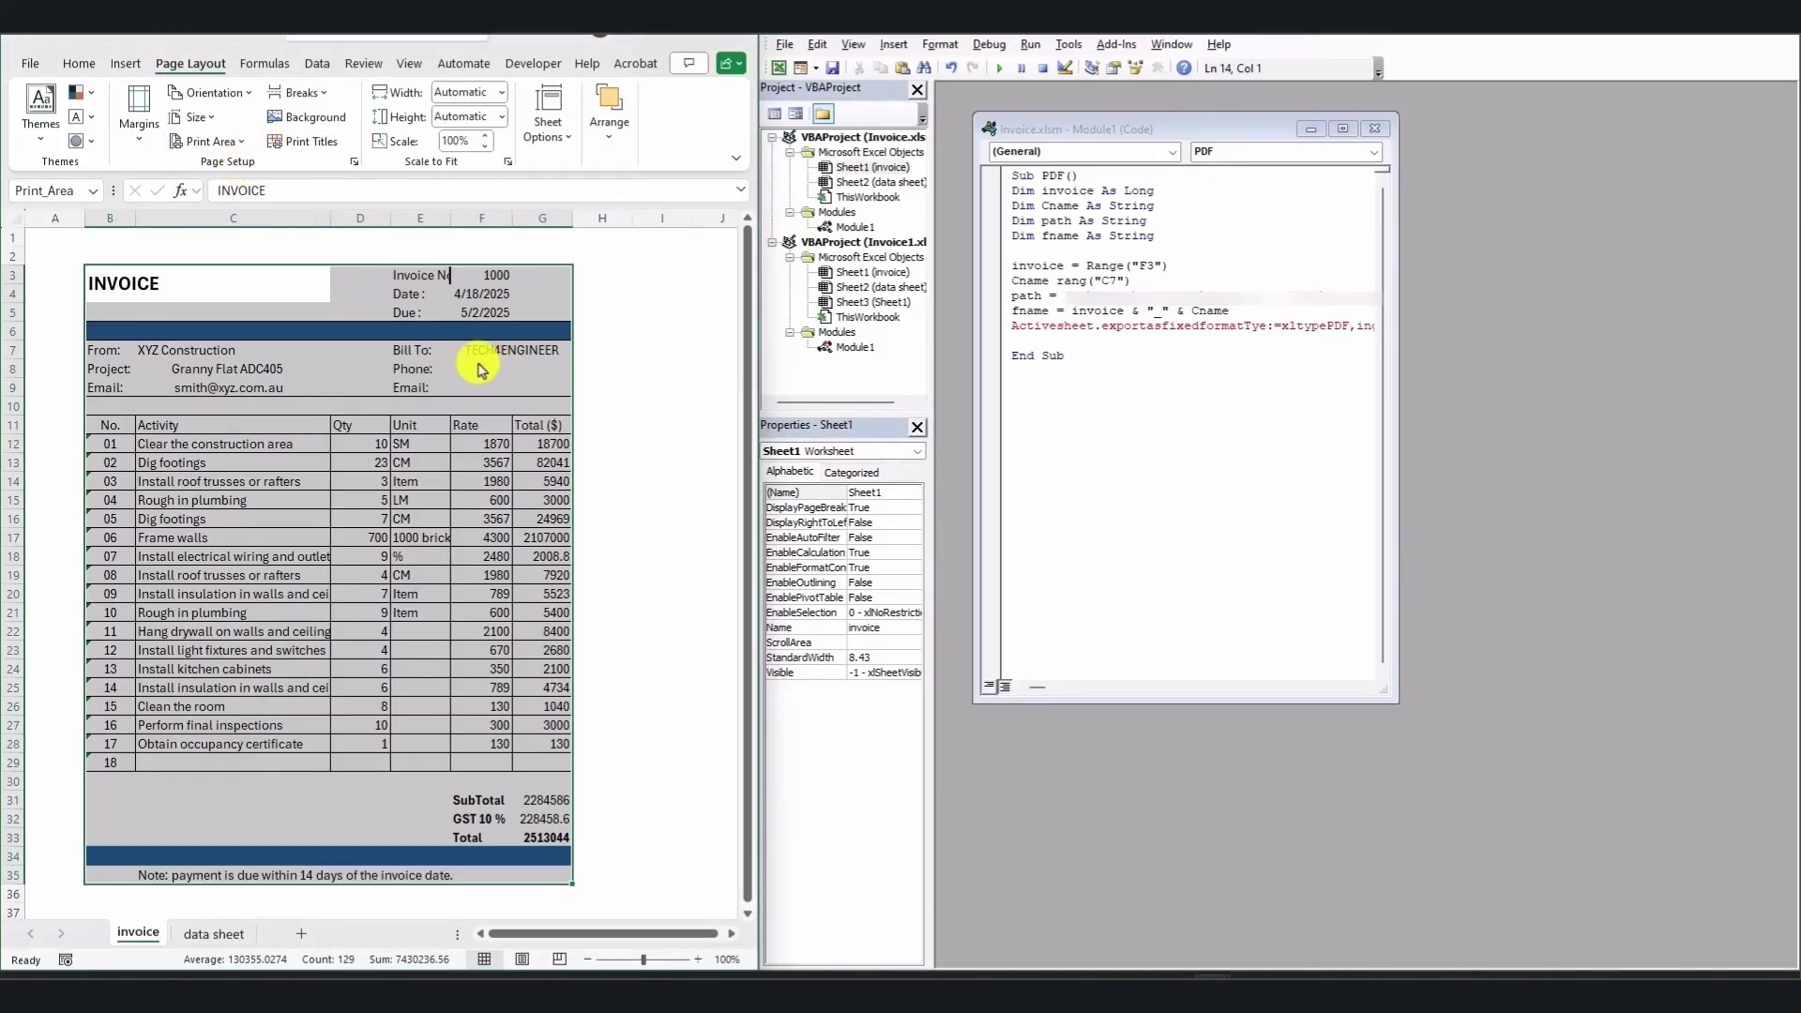
pyautogui.click(472, 544)
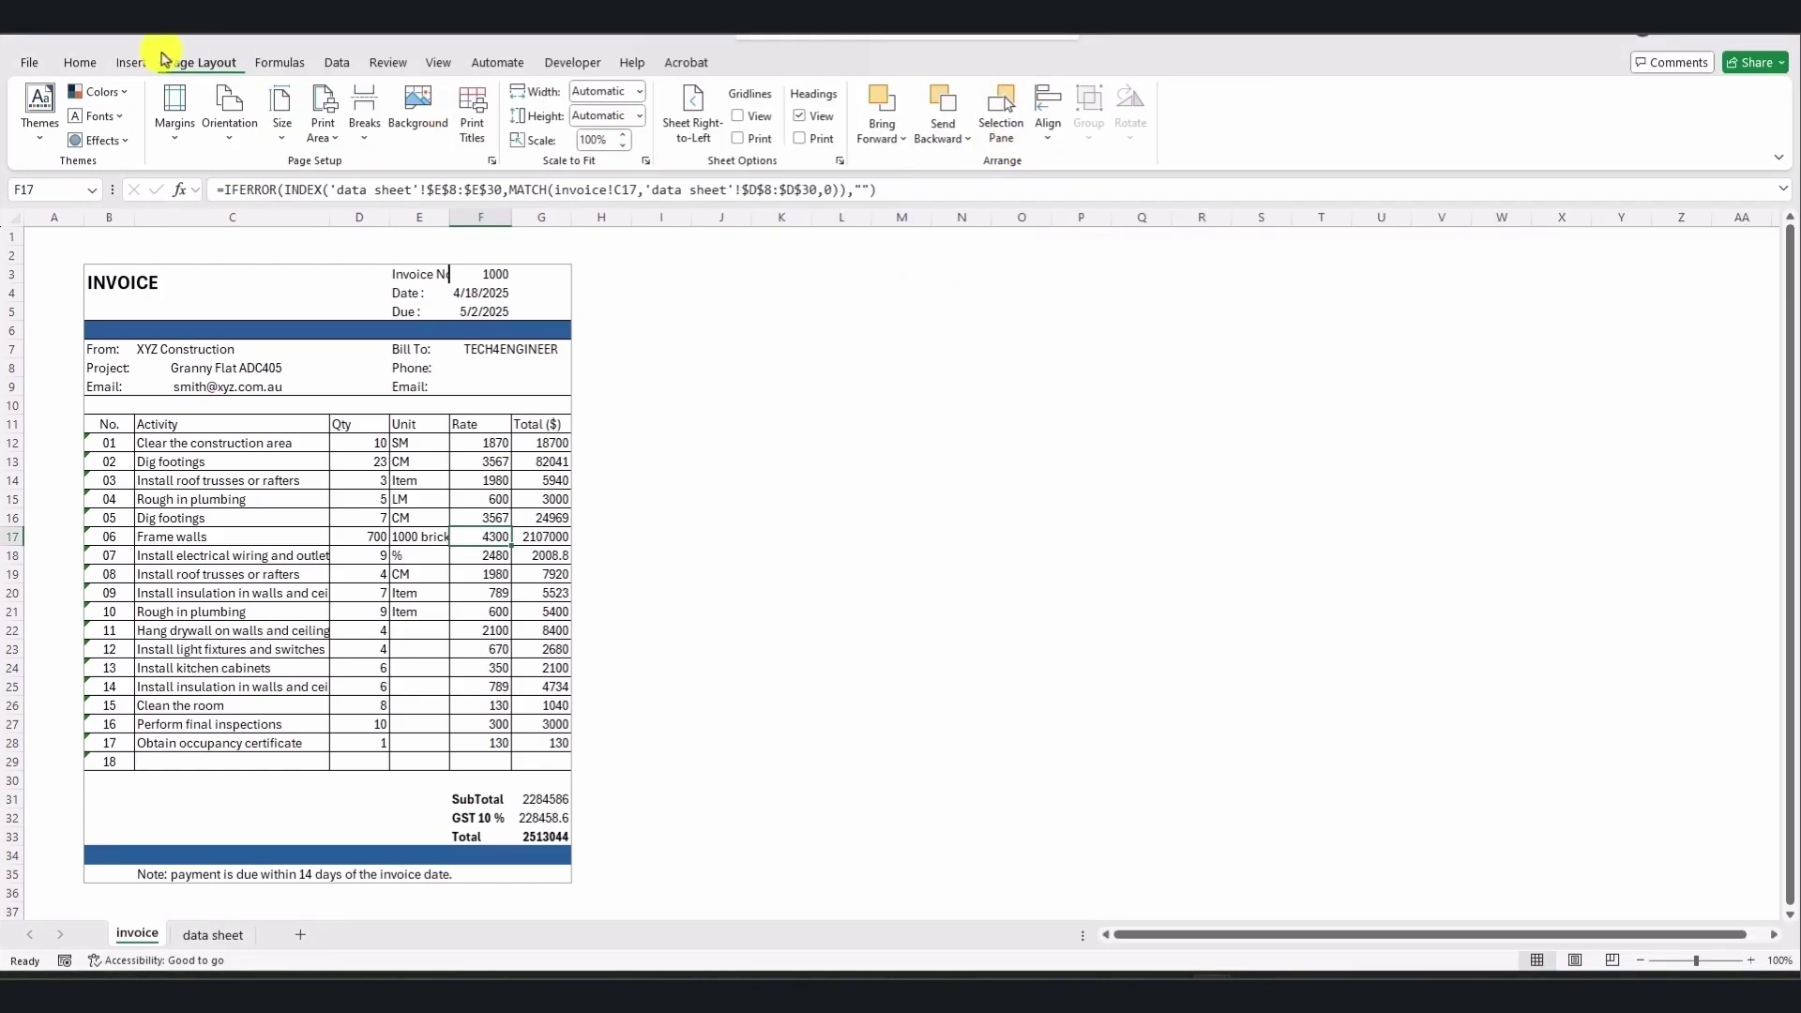
# - Draw a rounded rectangle beside the invoice labelled Save PDF, about 1 inch wide
pyautogui.click(131, 62)
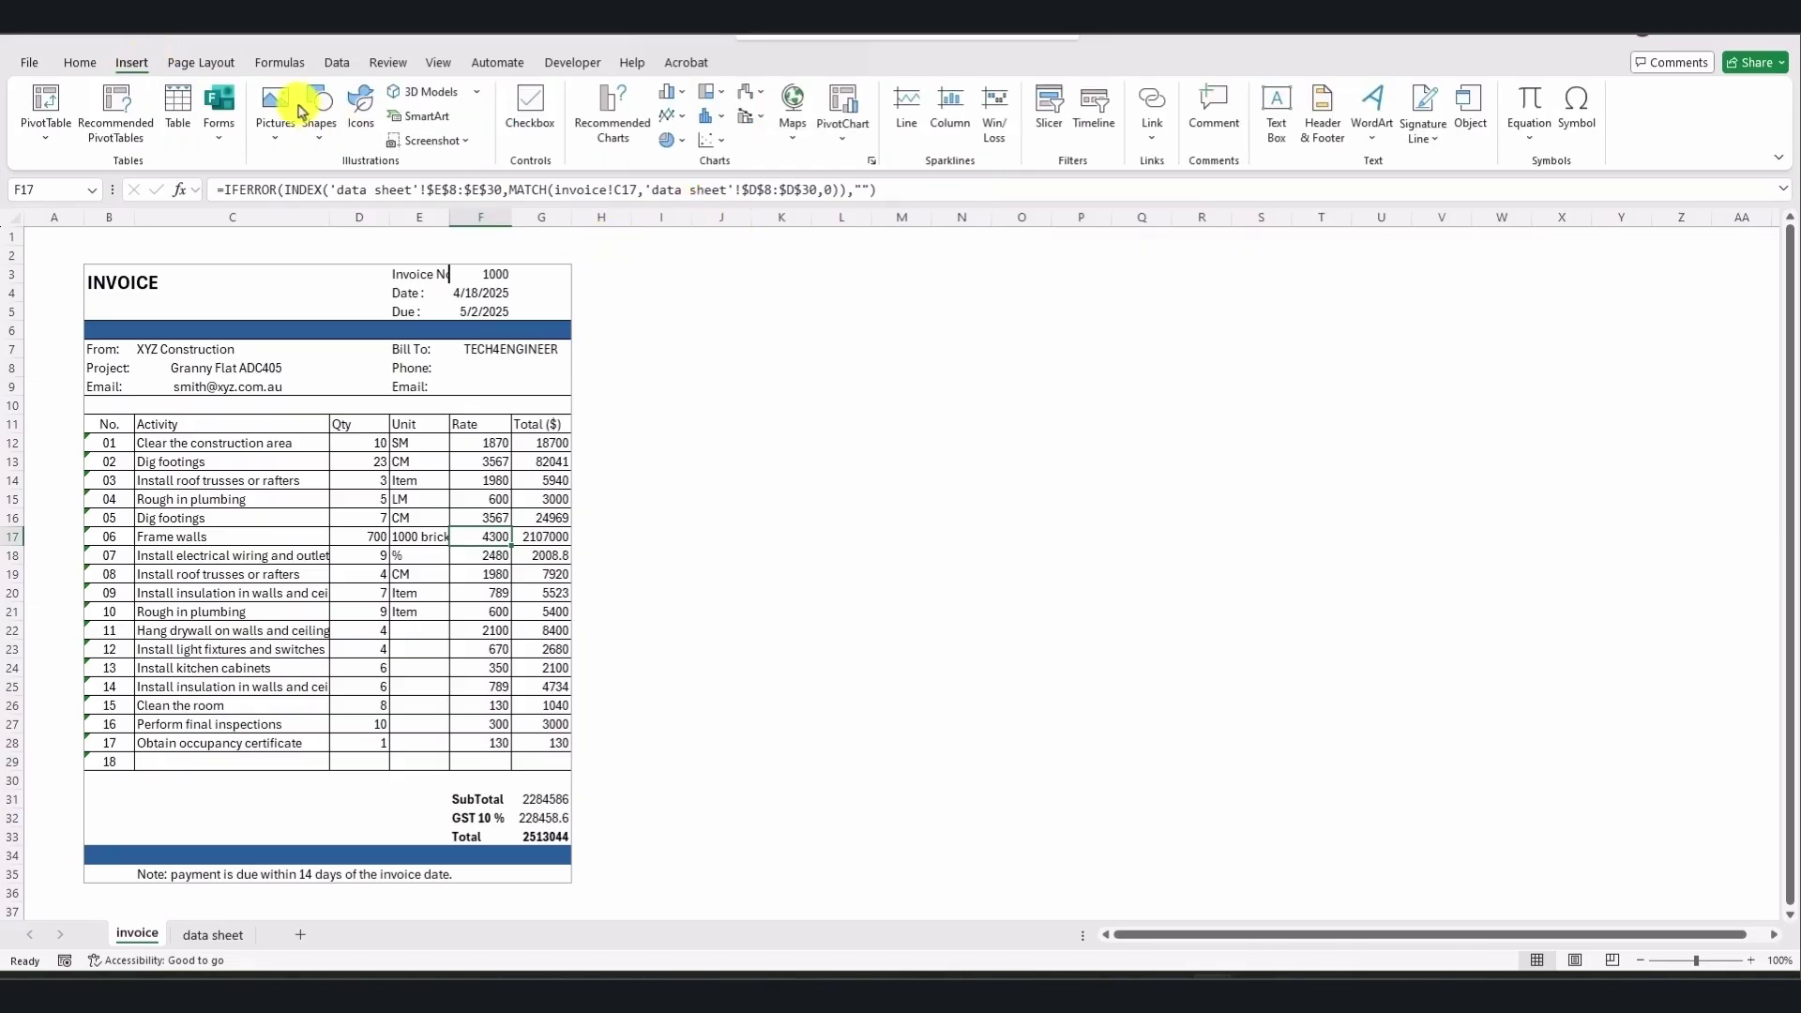
pyautogui.click(318, 131)
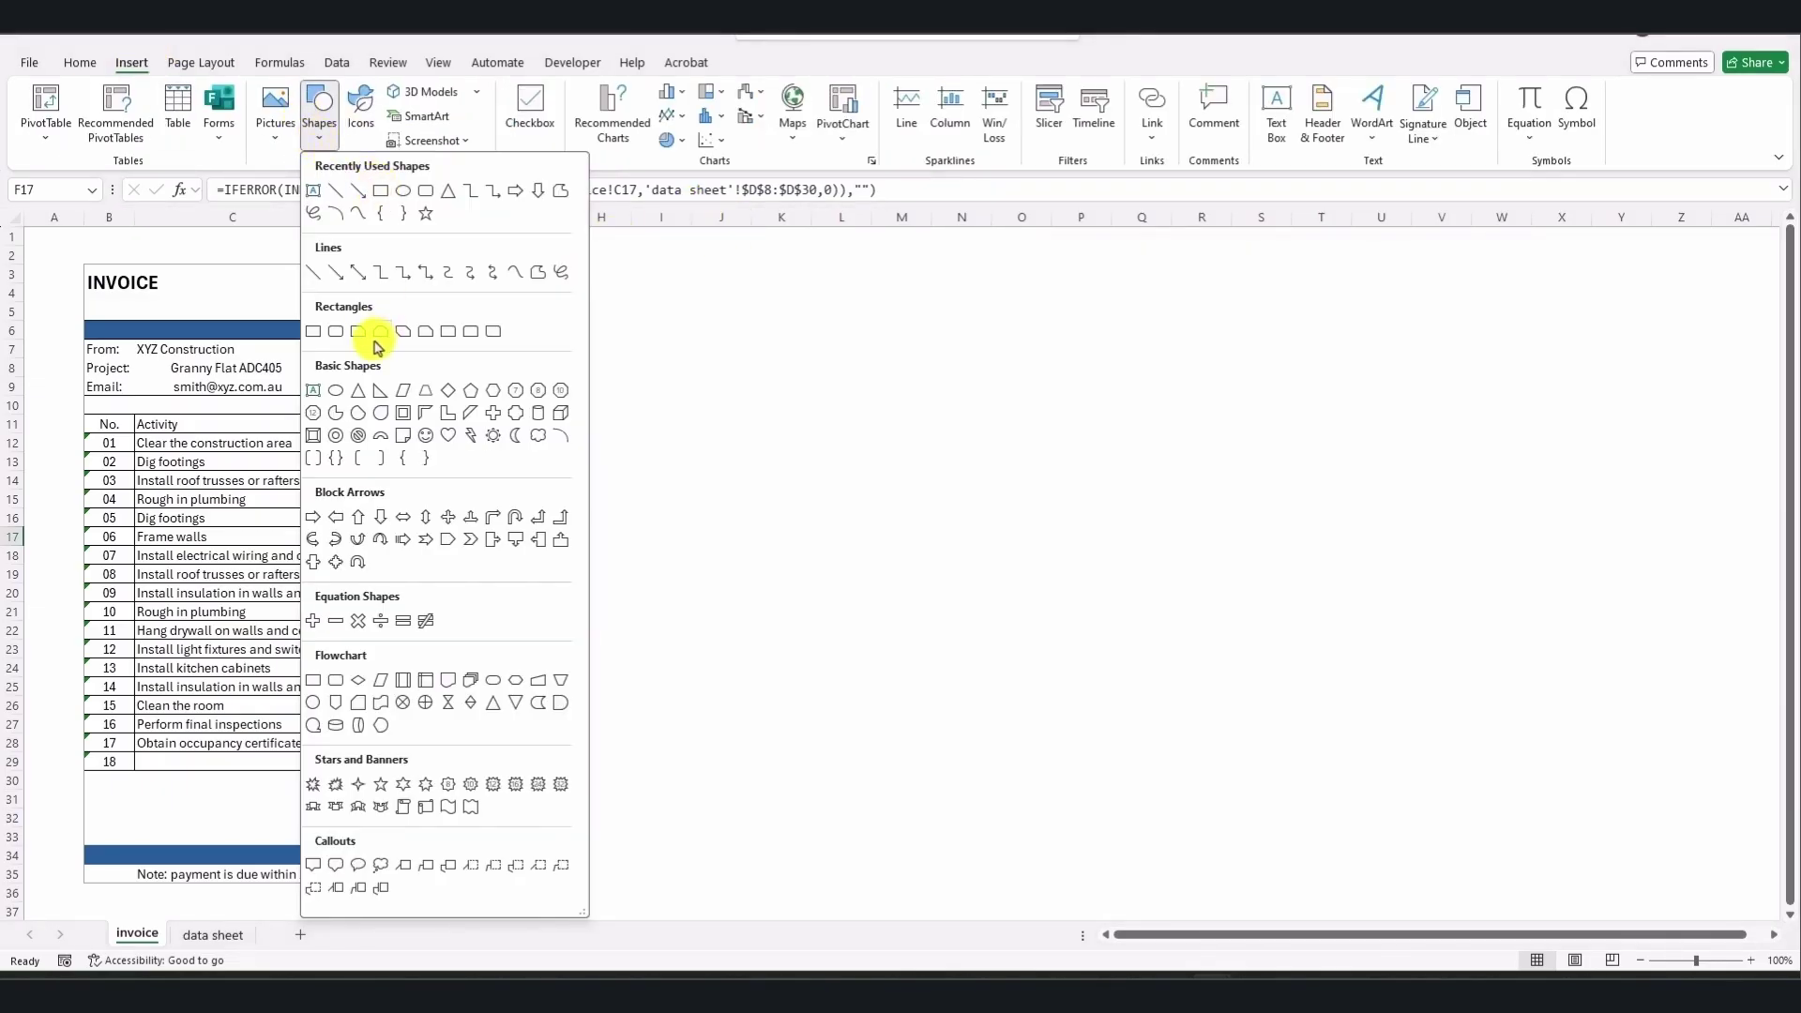
pyautogui.click(336, 331)
pyautogui.moveTo(615, 347); pyautogui.dragTo(750, 382)
pyautogui.rightClick(675, 362)
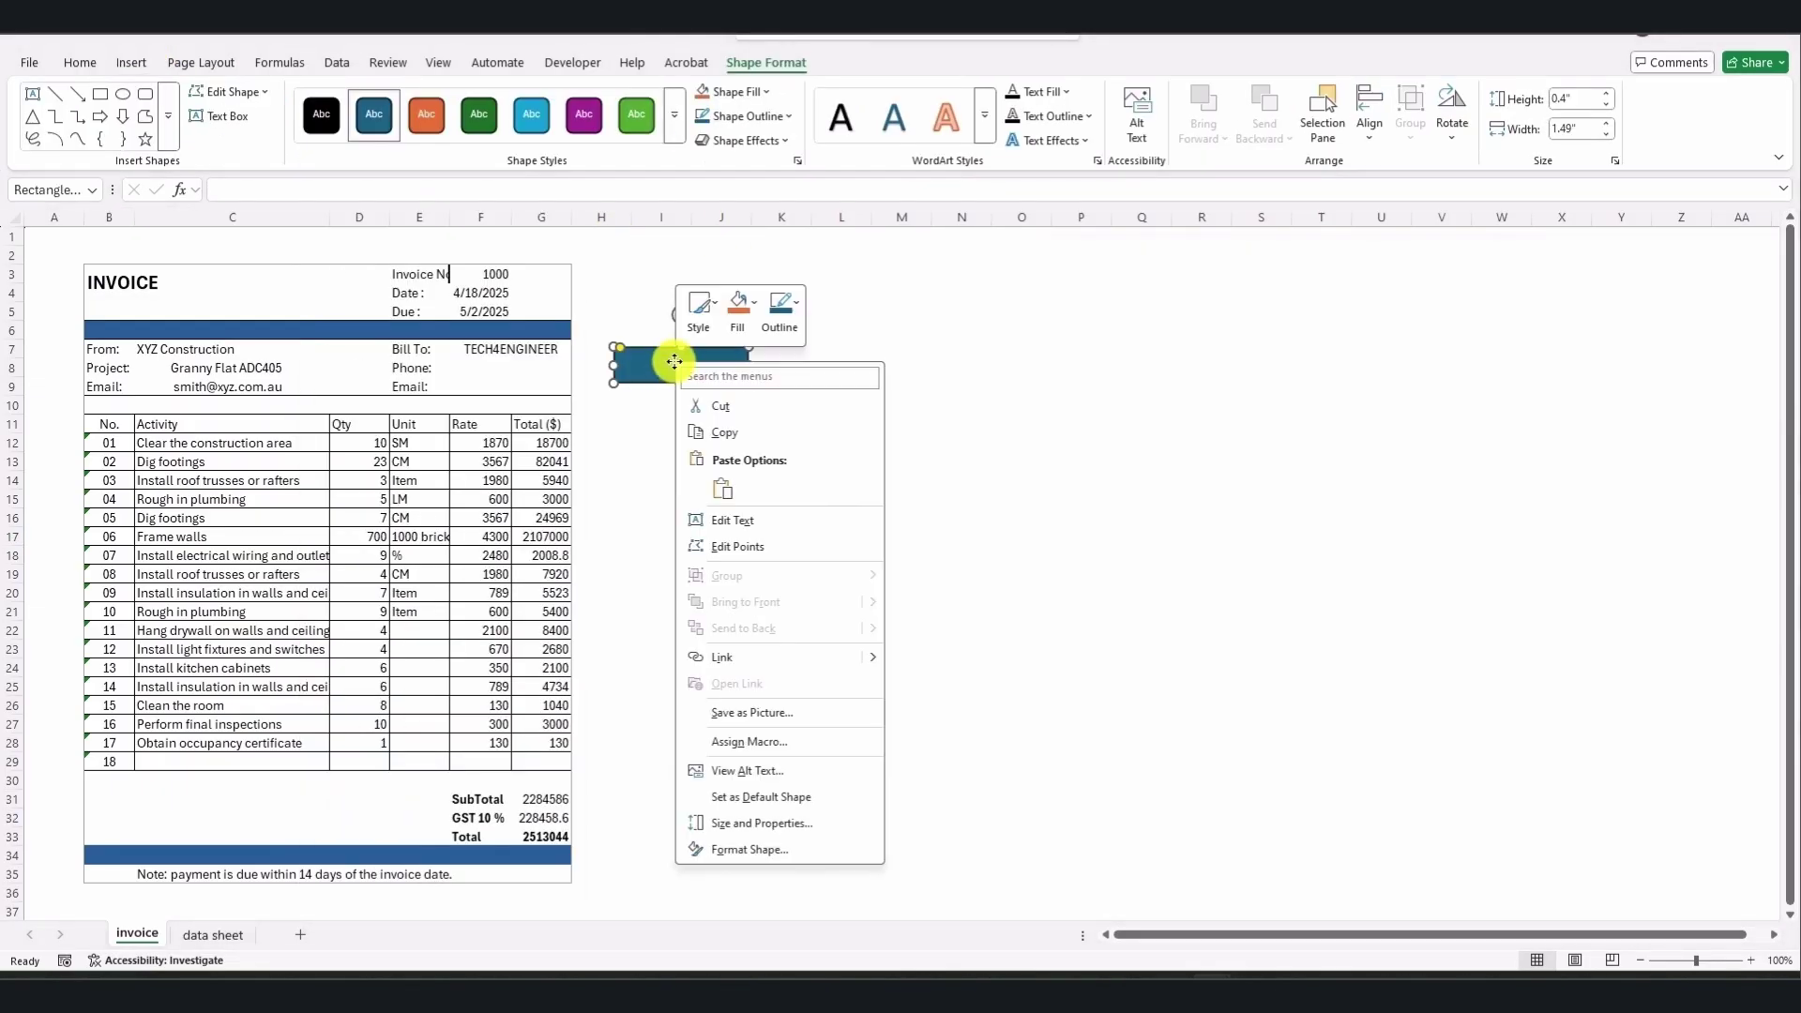
pyautogui.click(724, 519)
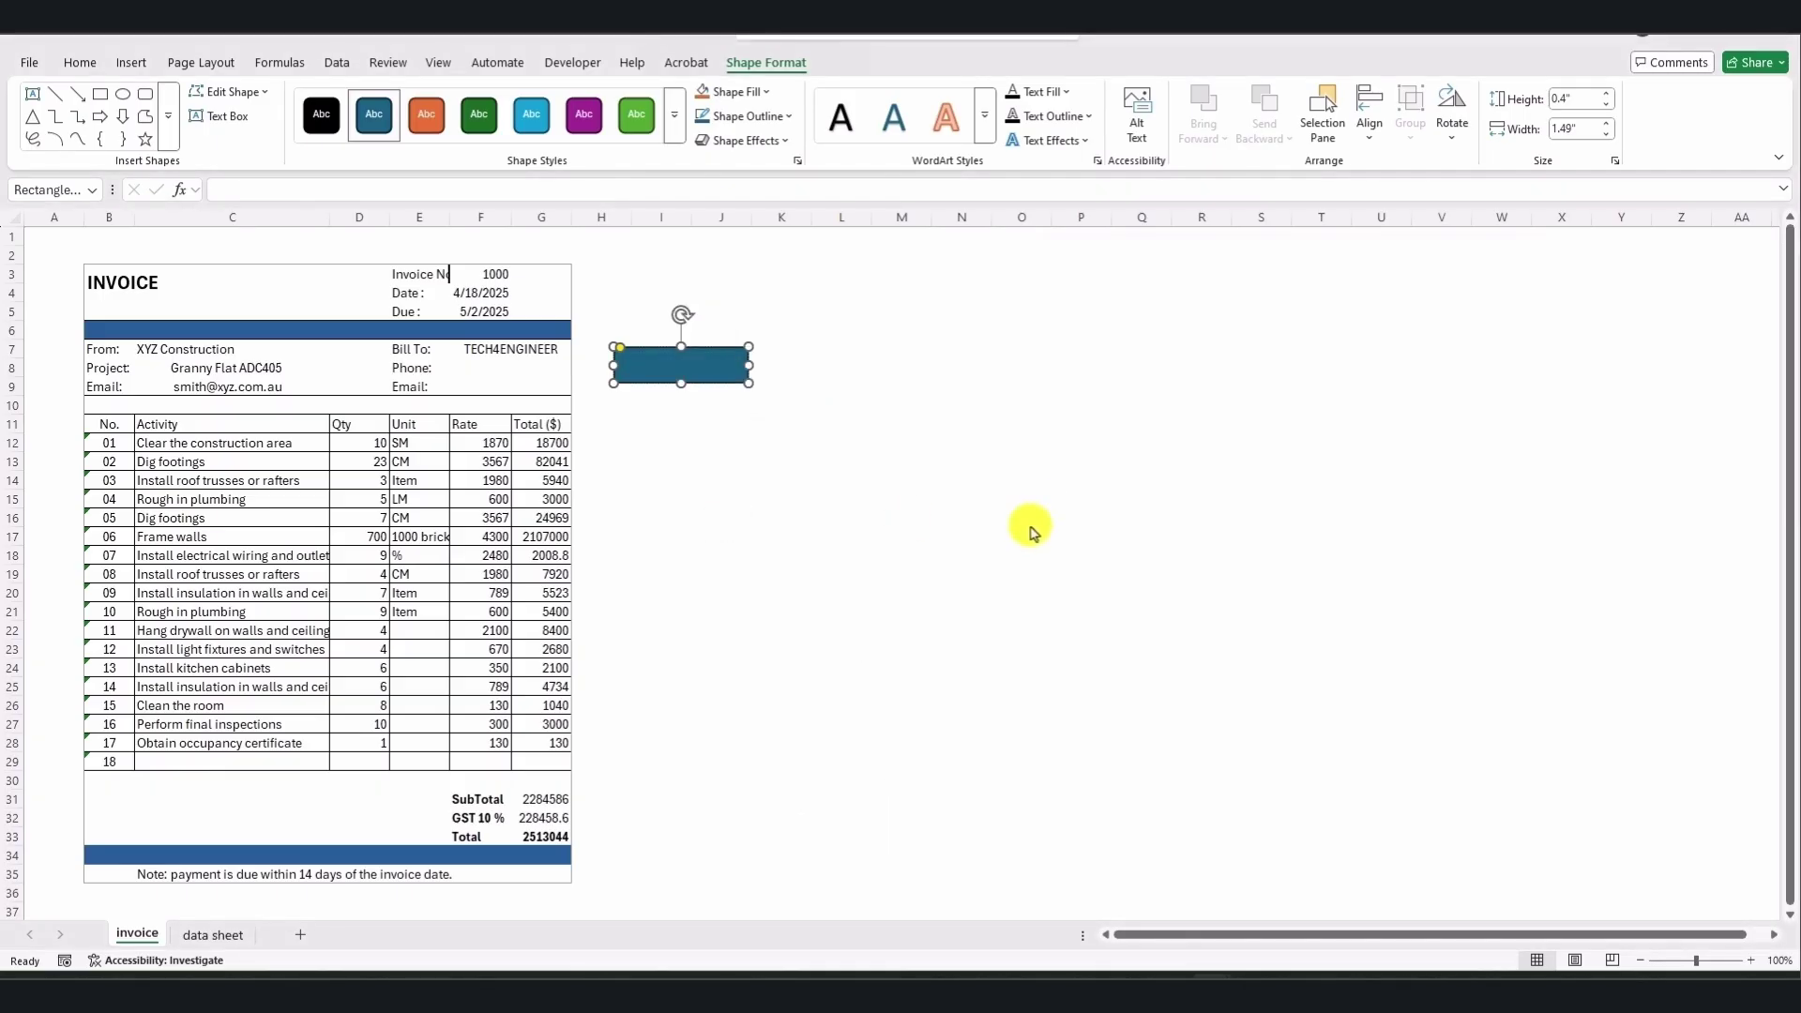
pyautogui.write('Save PDF')
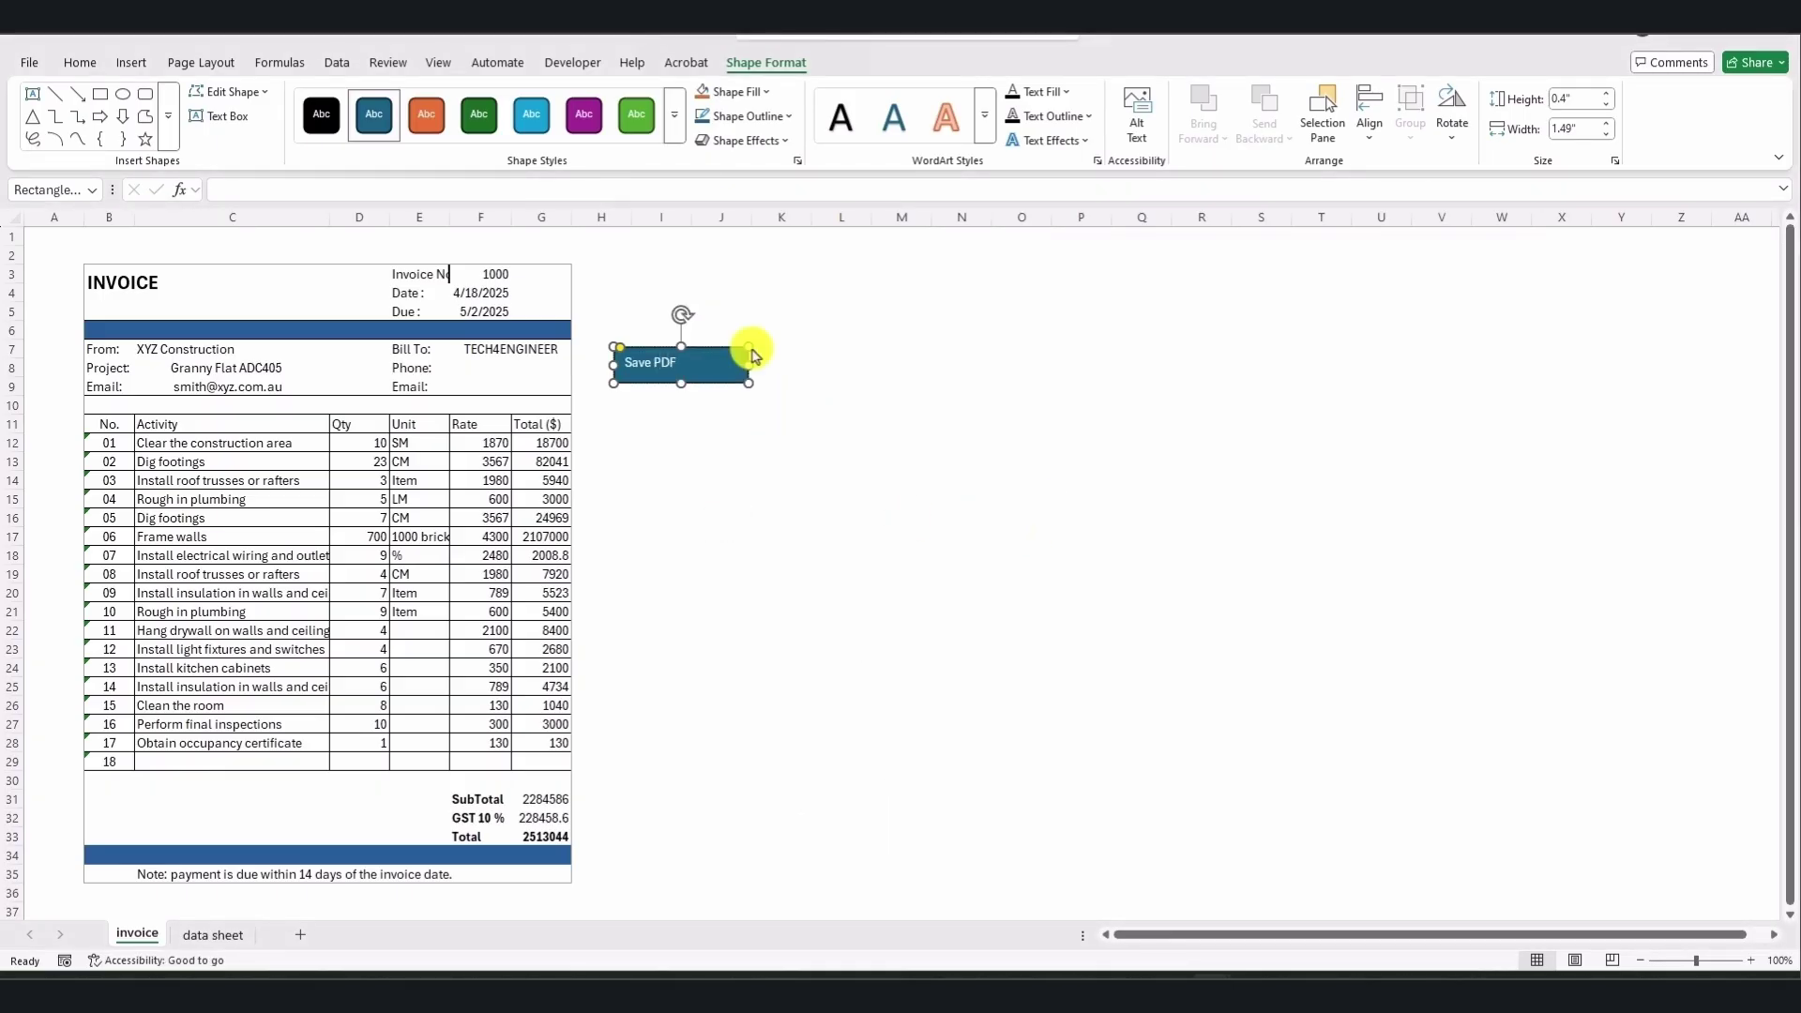
pyautogui.moveTo(748, 364); pyautogui.dragTo(705, 375)
# - Assign the PDF macro to the button, run it, and open the exported 1000_XYZ Construction.pdf
pyautogui.rightClick(659, 367)
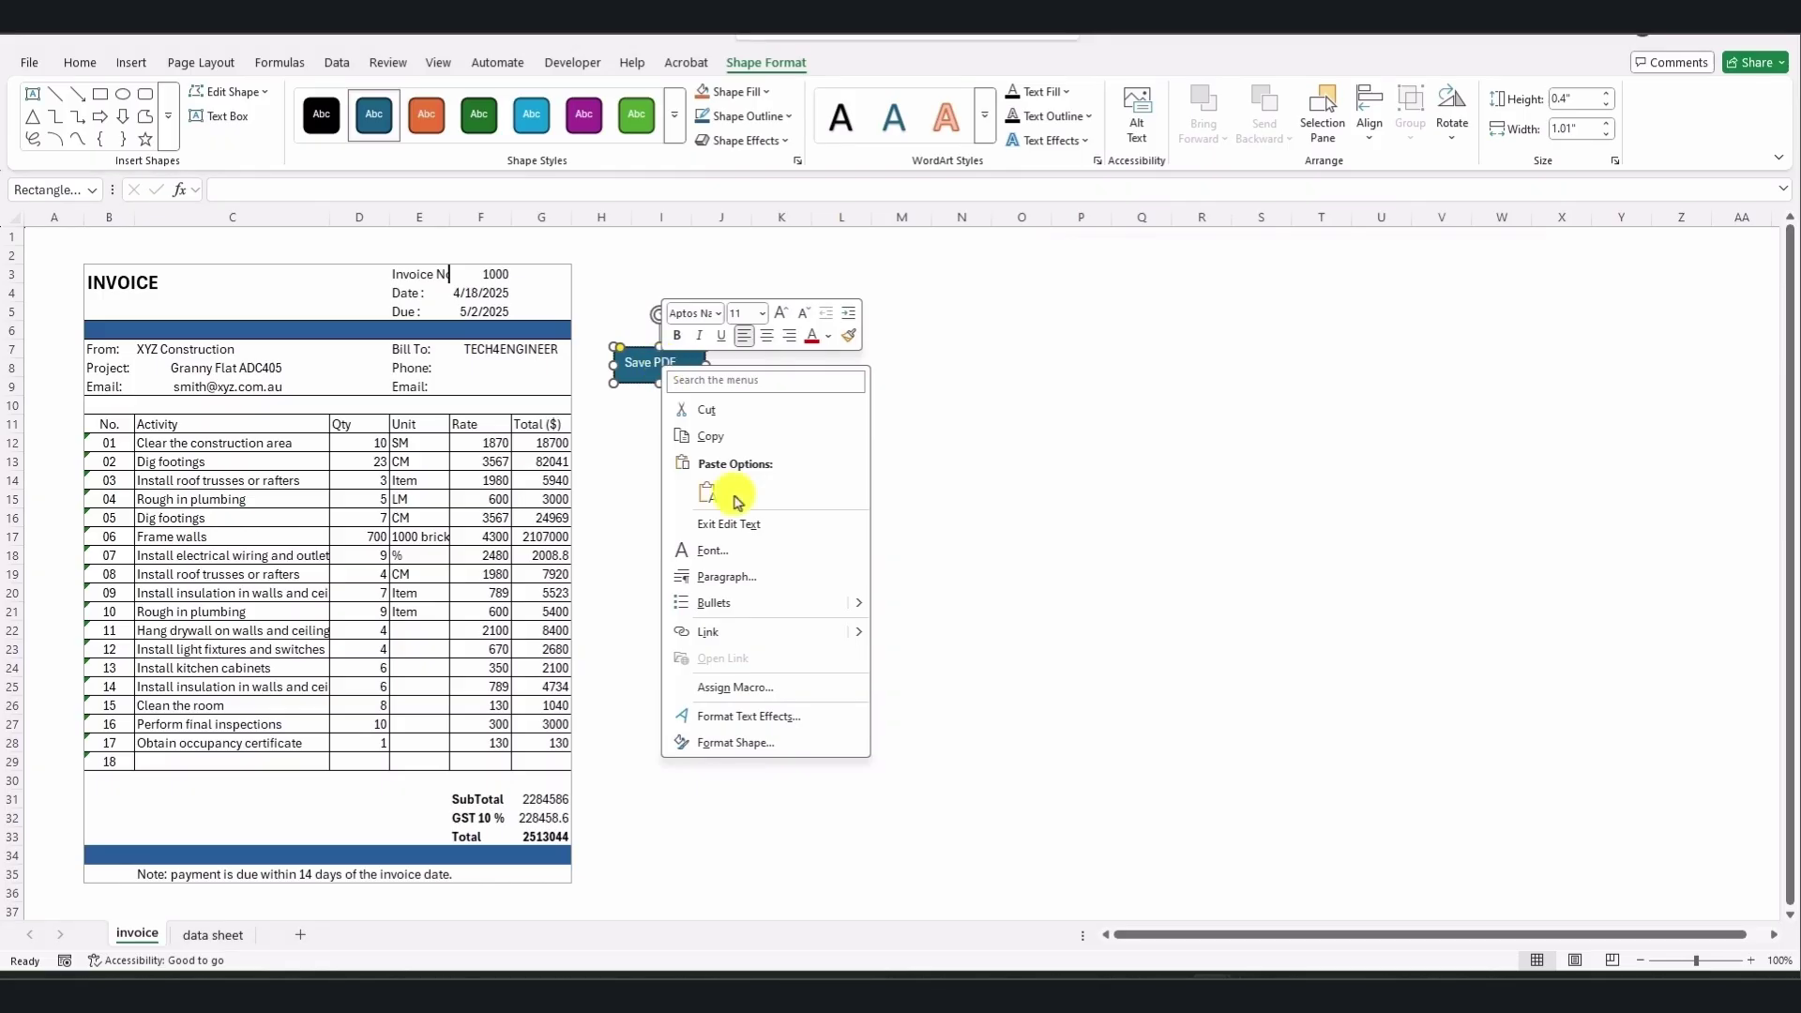
pyautogui.click(735, 688)
pyautogui.click(668, 592)
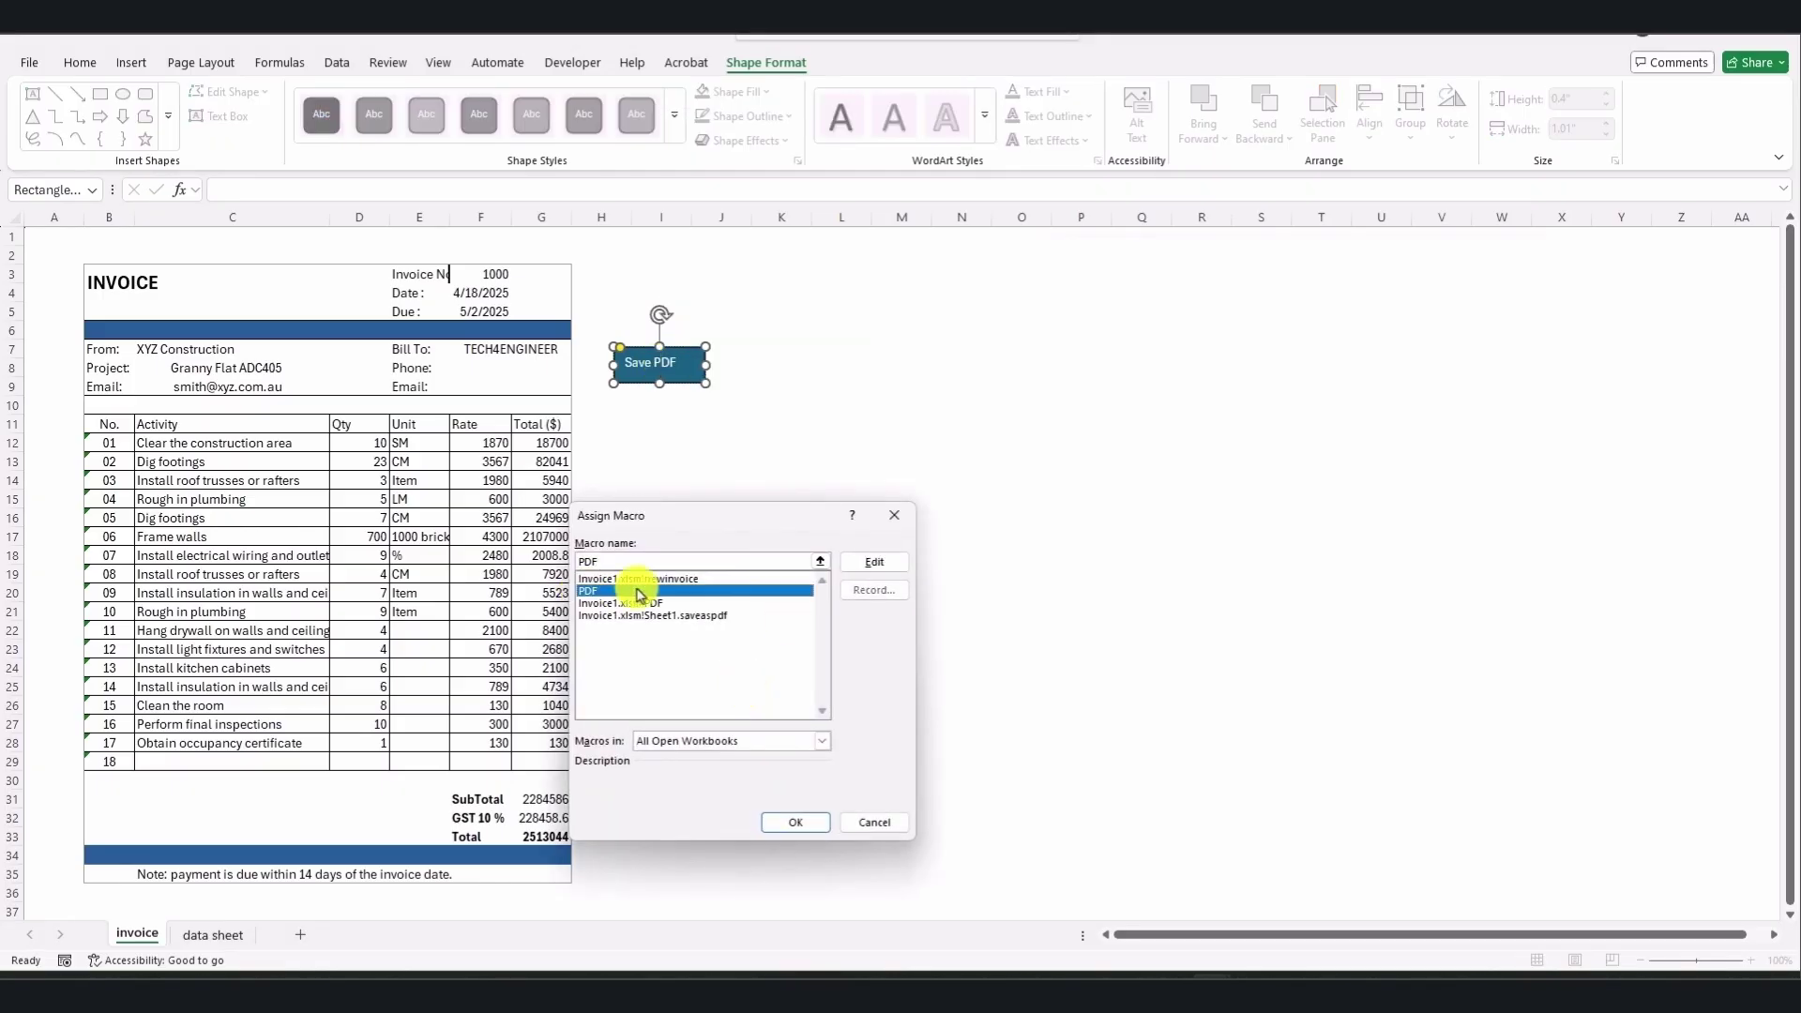
pyautogui.click(799, 824)
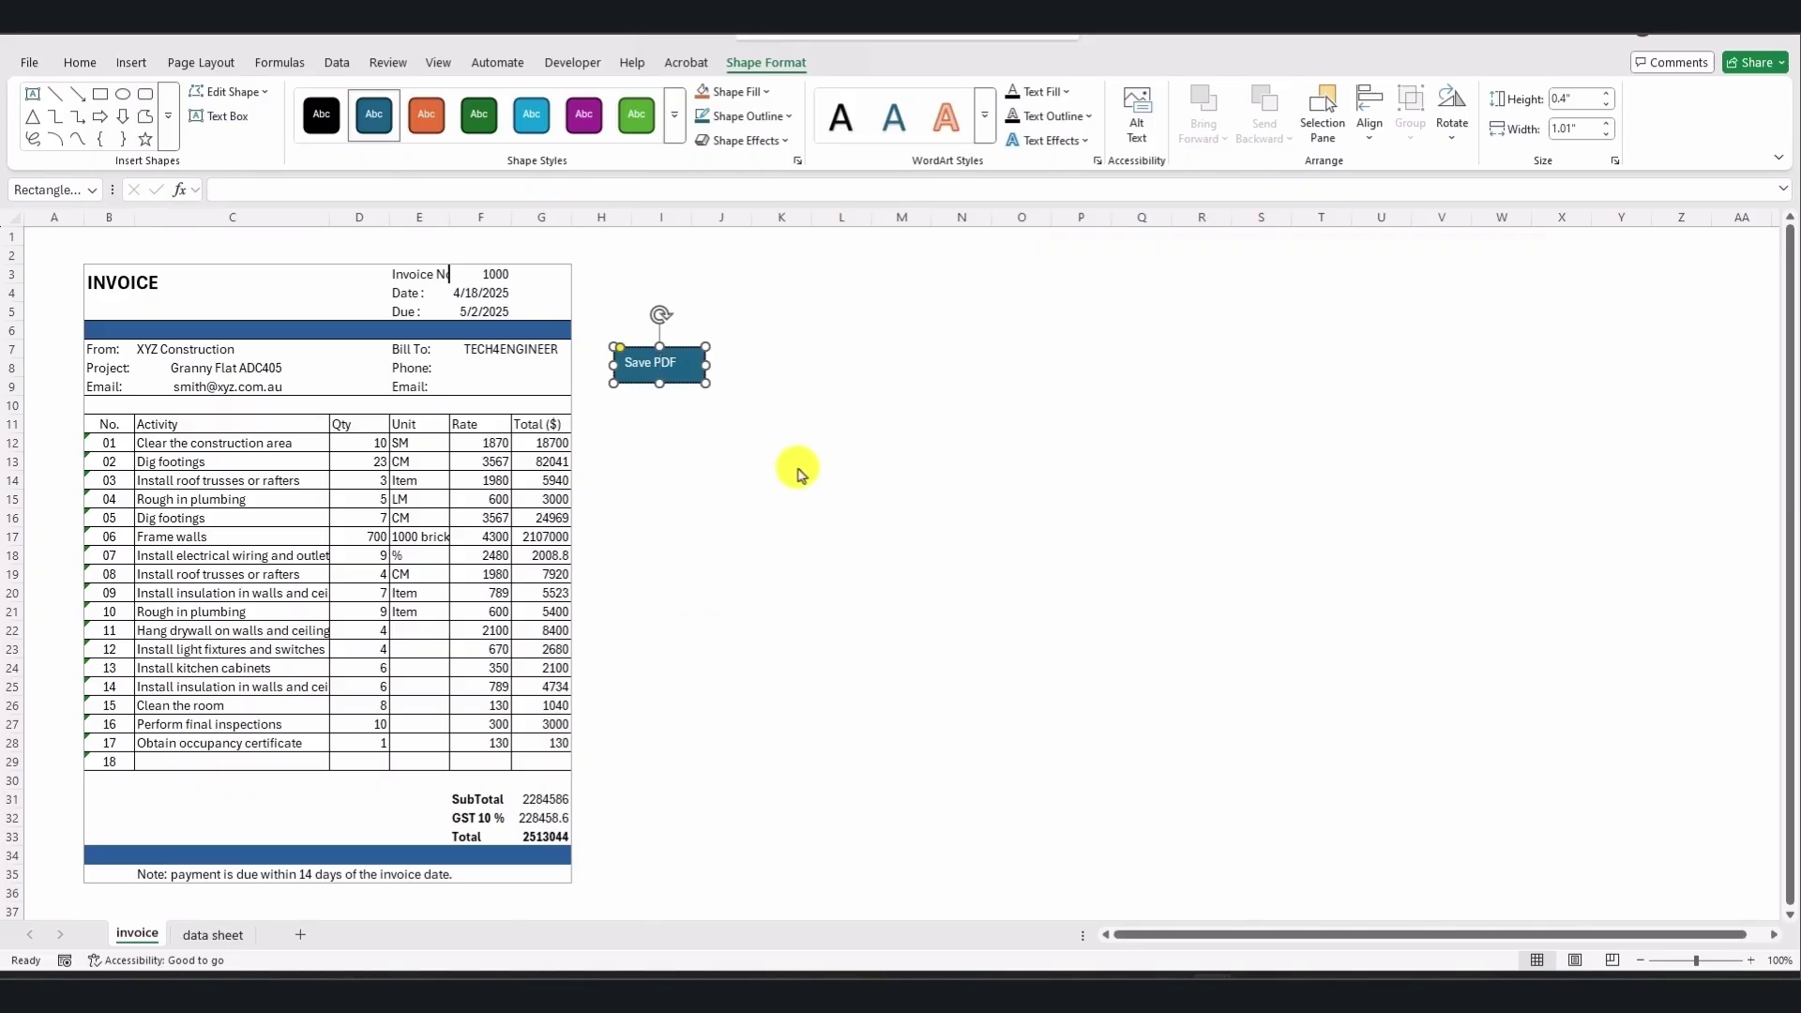
pyautogui.click(824, 517)
pyautogui.click(667, 364)
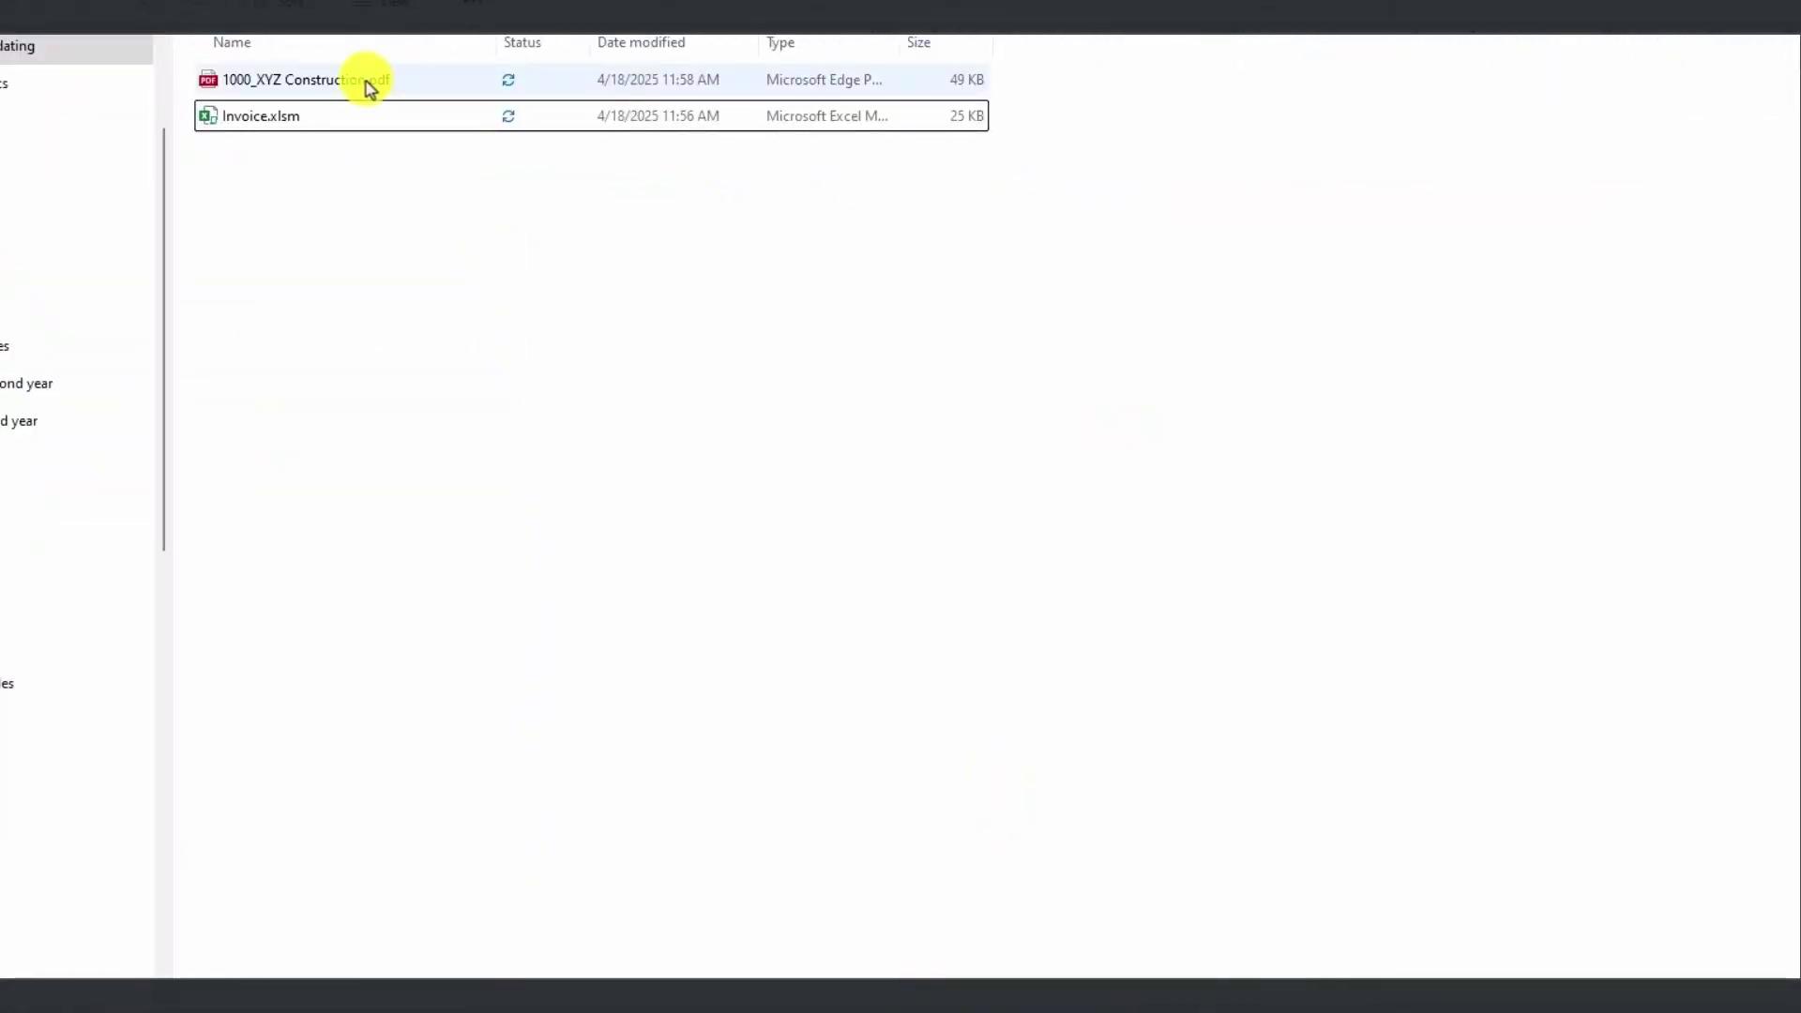
pyautogui.doubleClick(368, 87)
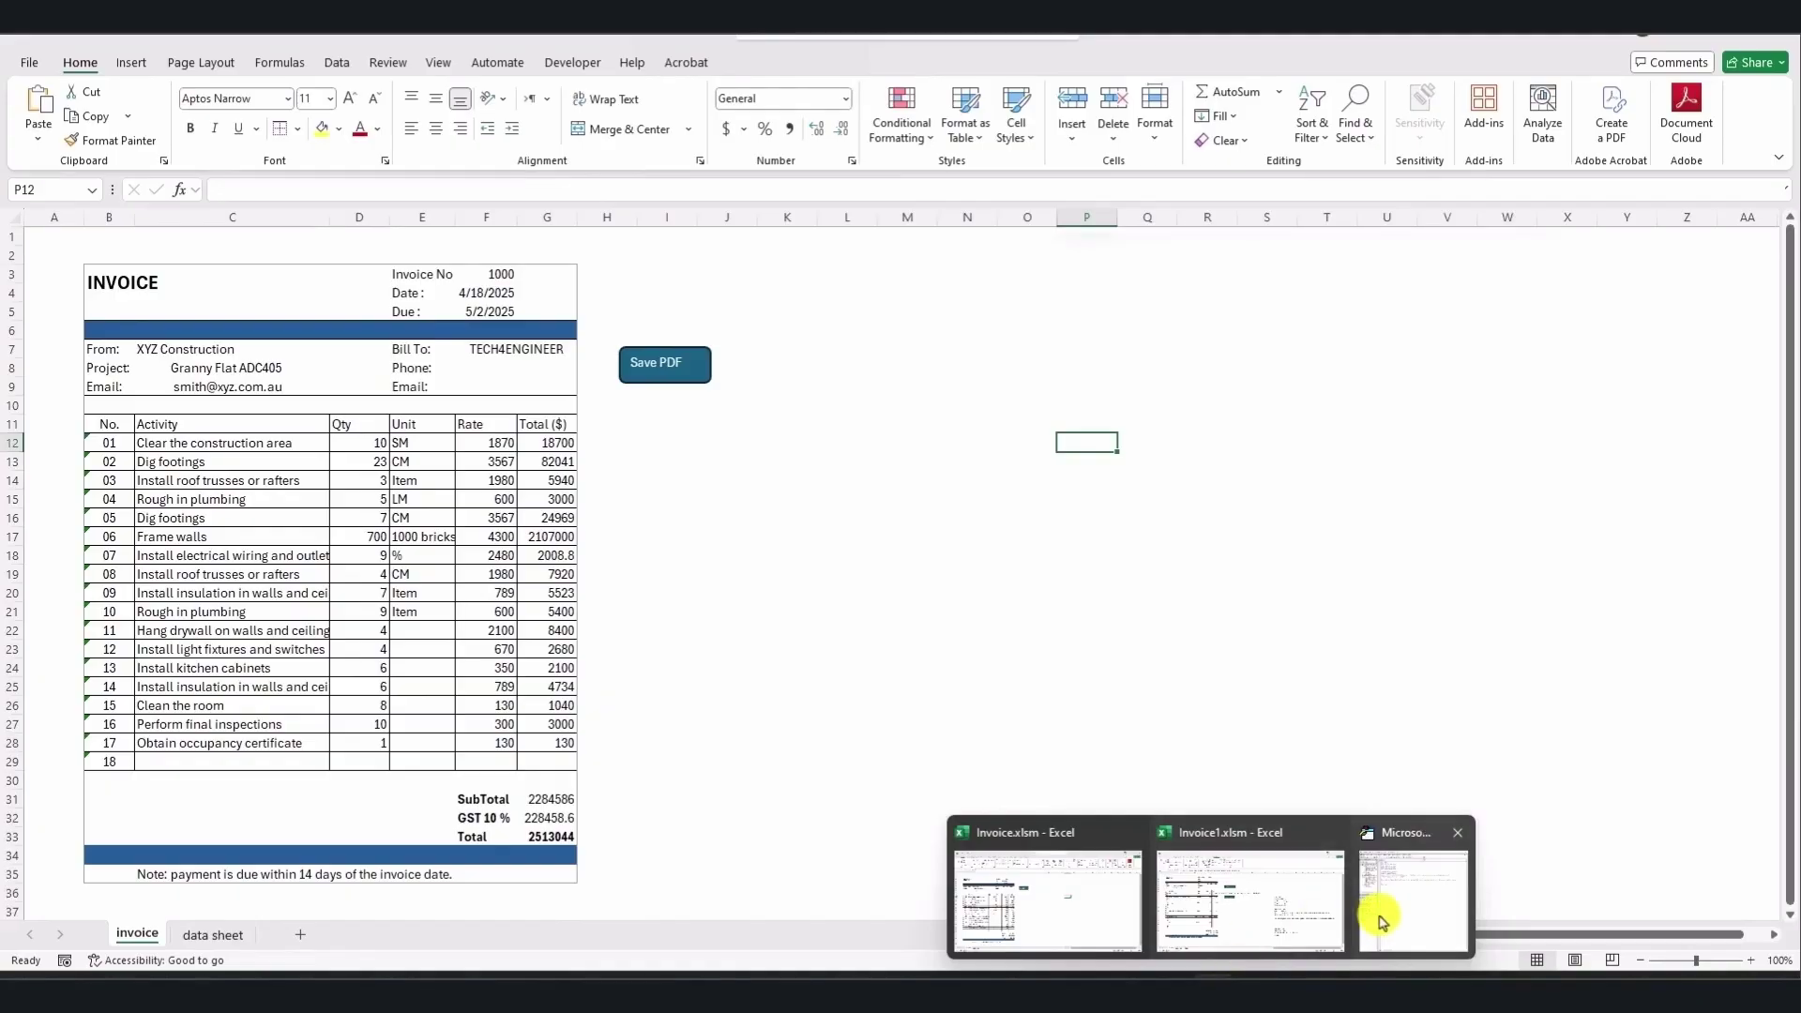
# - Start a newinvoice macro below the PDF macro with a range referencing F3
pyautogui.click(1379, 917)
pyautogui.click(995, 374)
pyautogui.press('Return')
pyautogui.write('sub newinvoi')
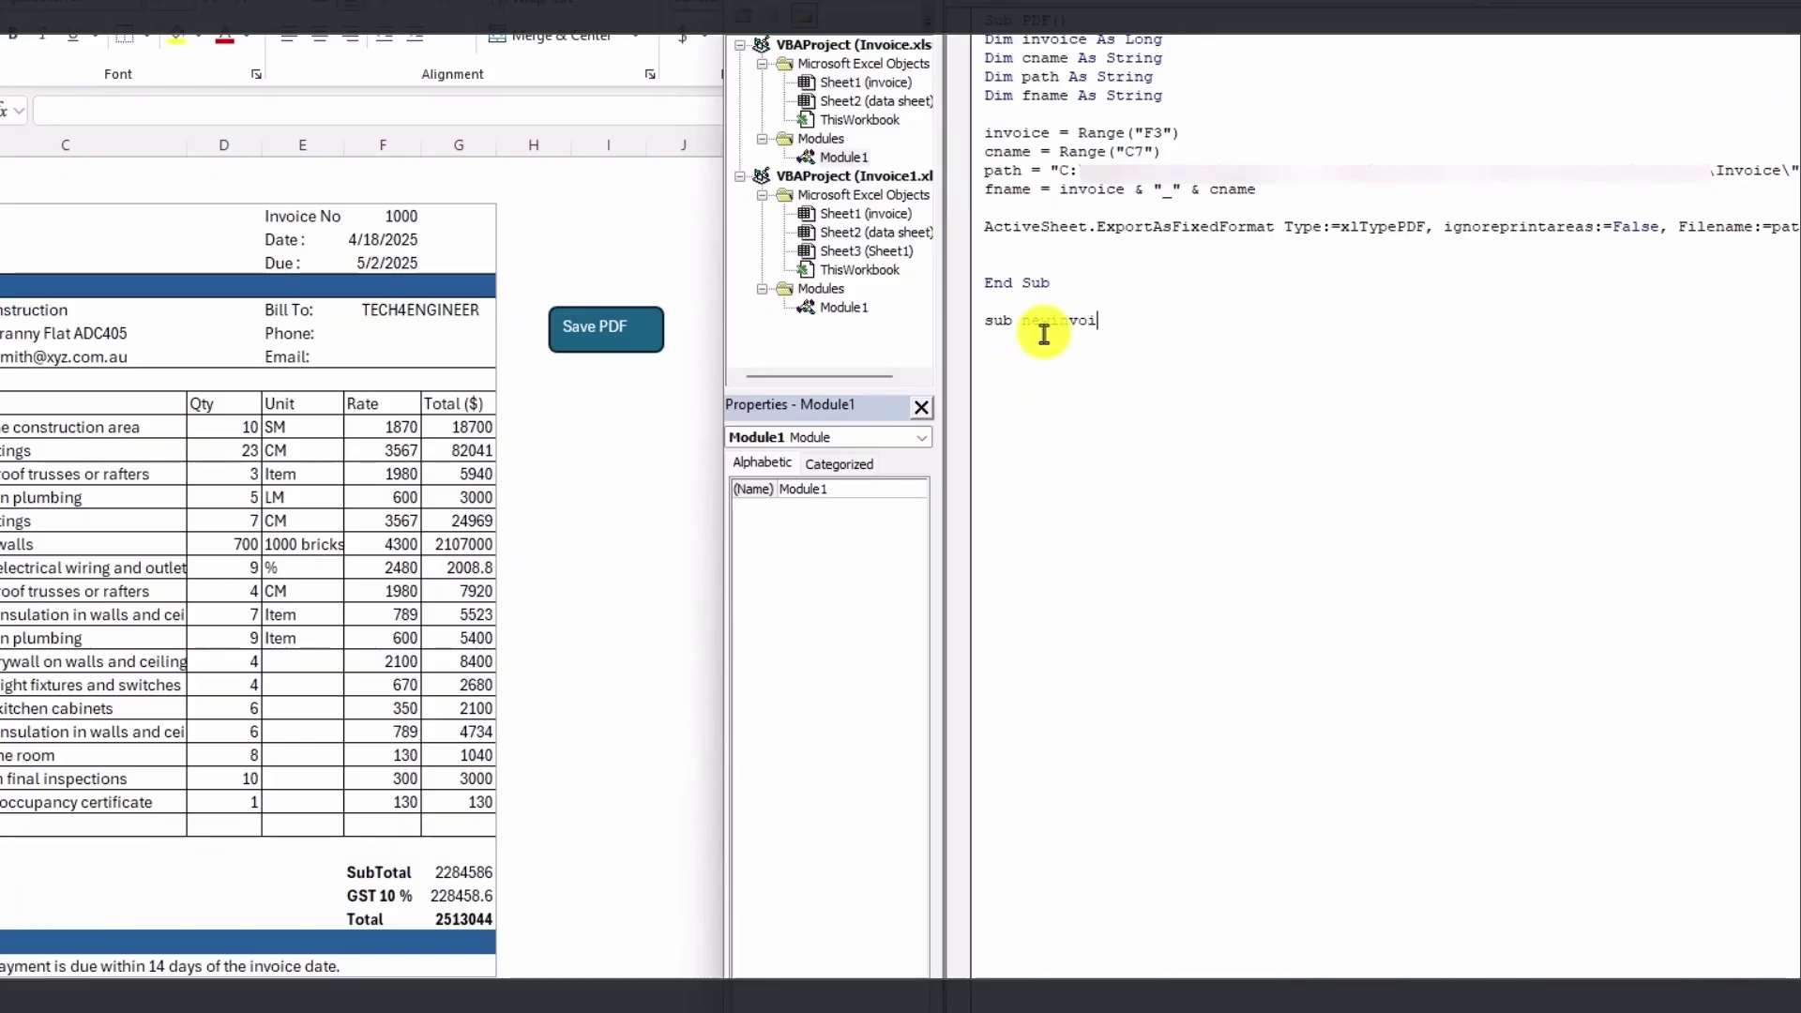
pyautogui.write('ce')
pyautogui.press('Return')
pyautogui.write('invoice = range(')
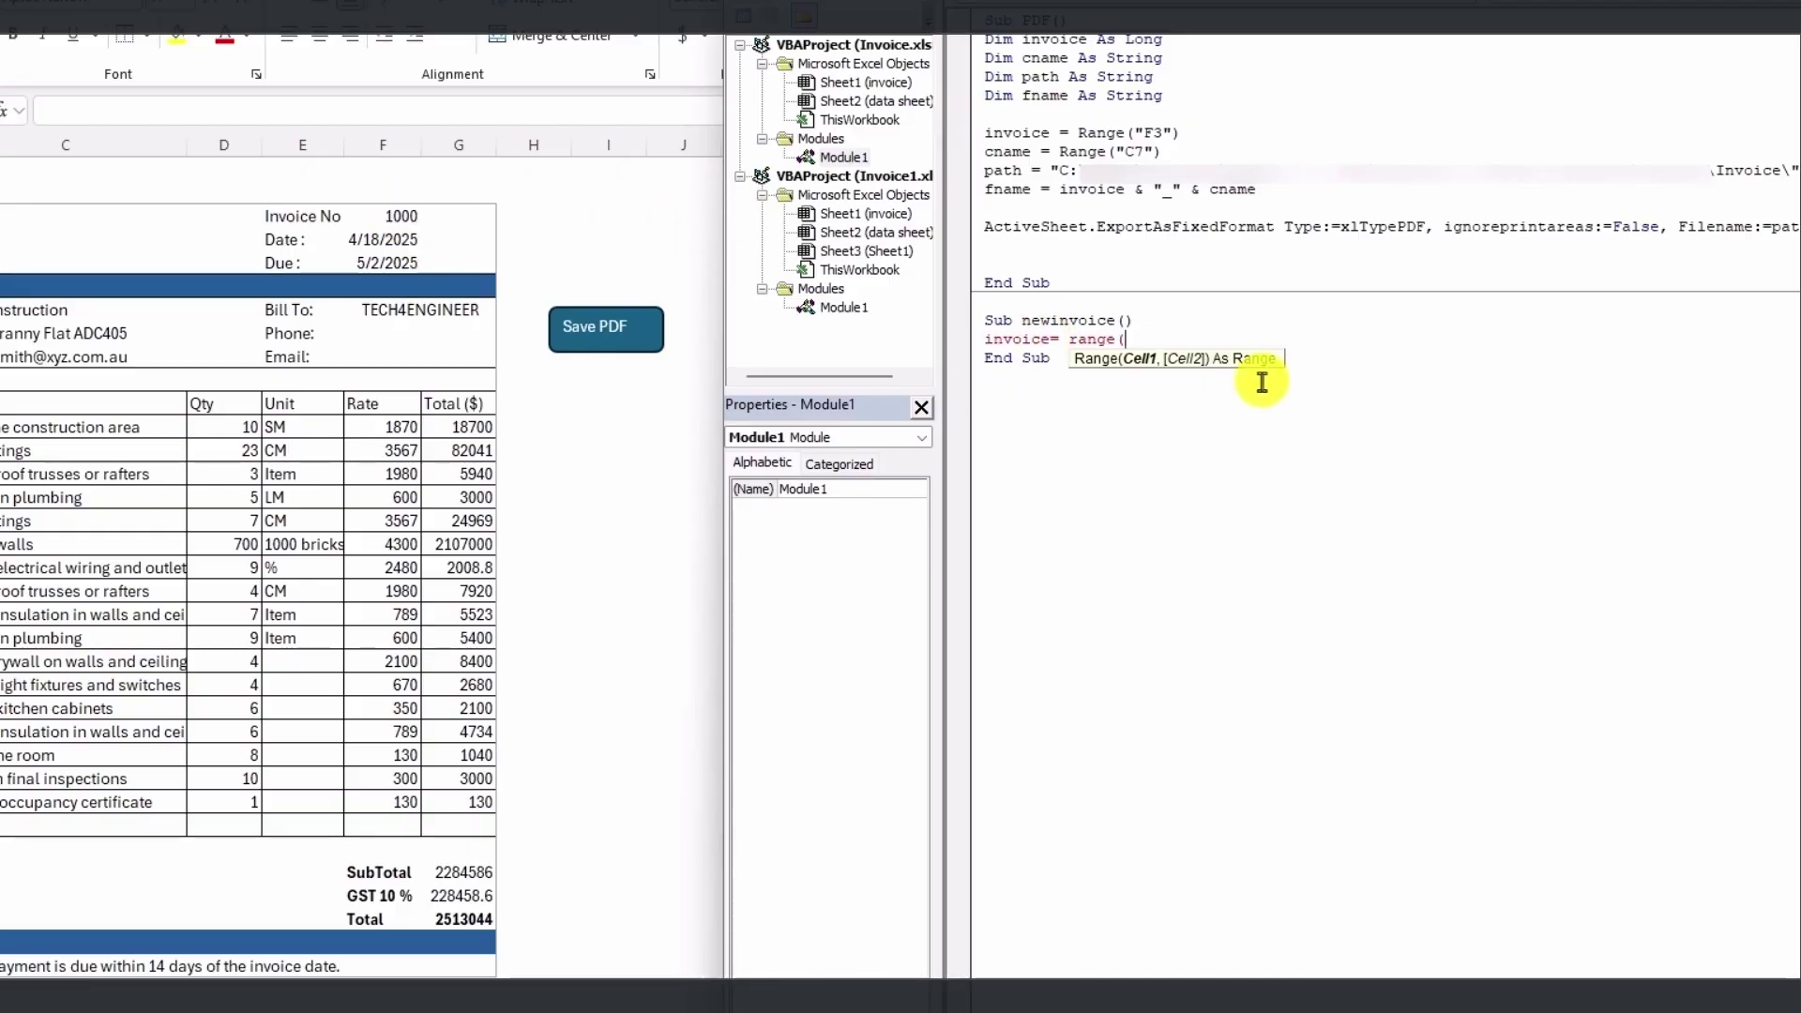
pyautogui.write('F3")')
# - Extend the range to C12:E29 with ClearContents and run newinvoice to empty the invoice
pyautogui.moveTo(187, 443); pyautogui.dragTo(418, 767)
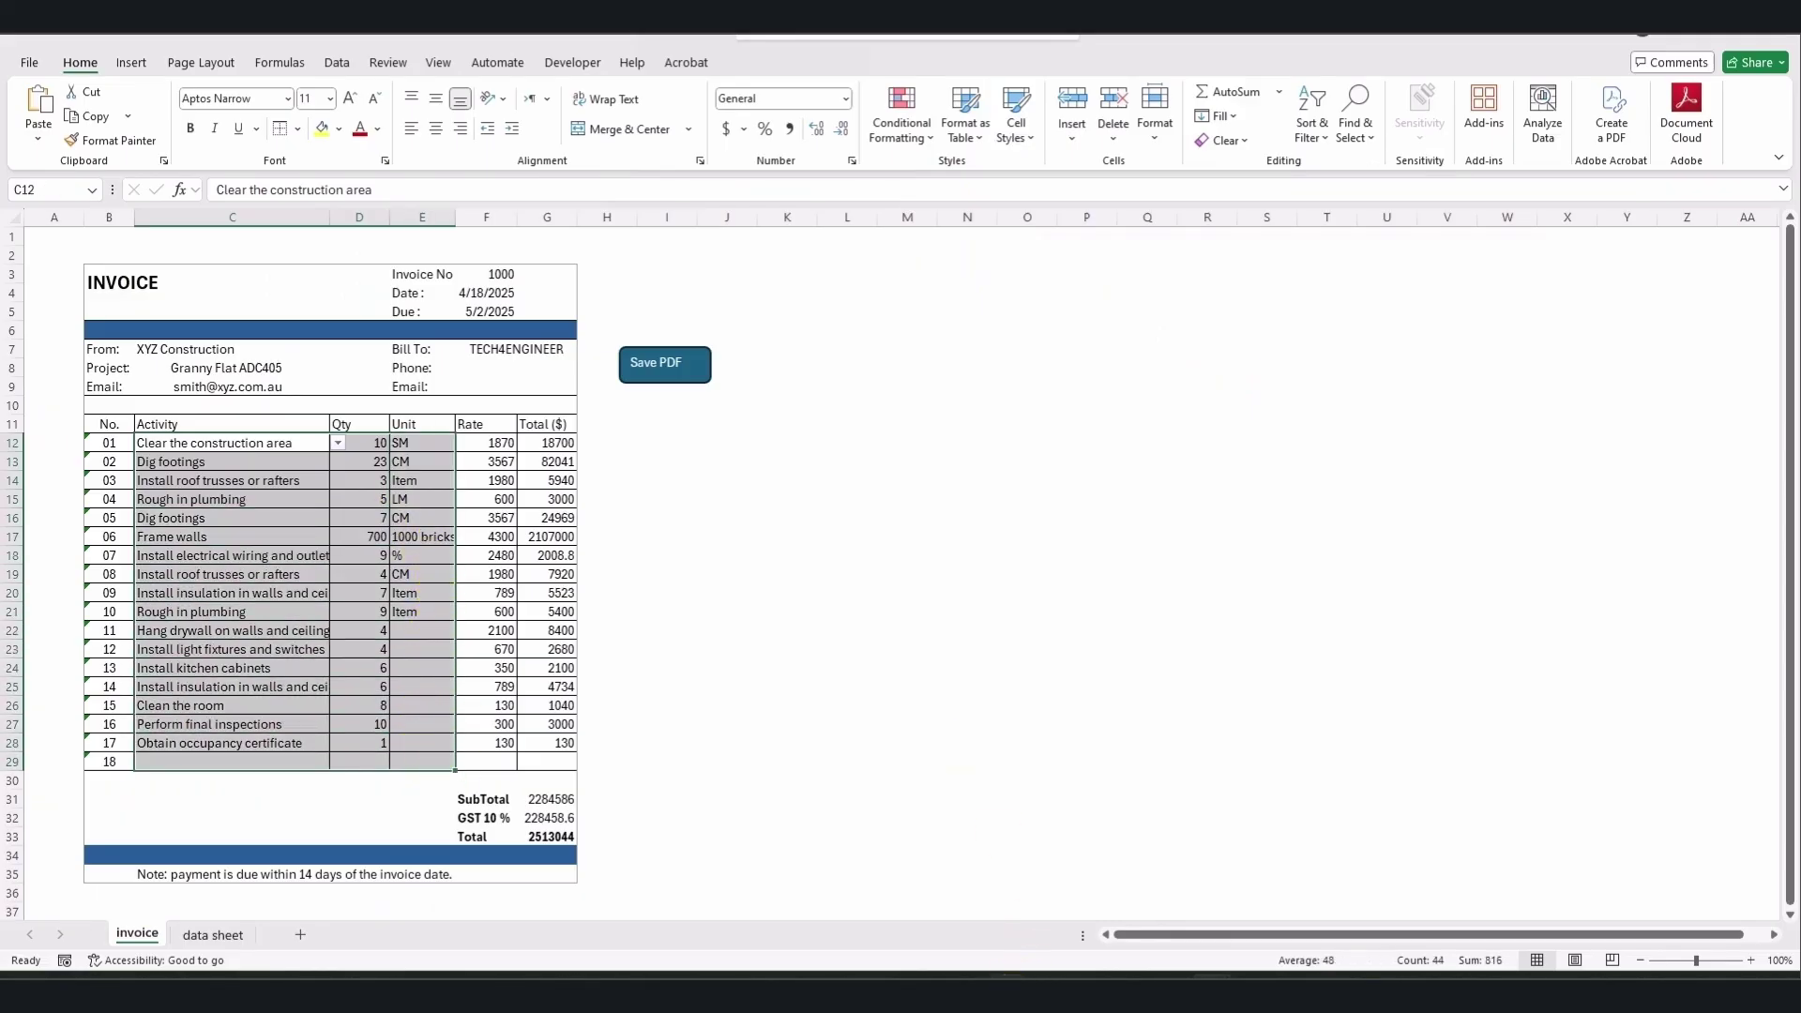
pyautogui.click(1415, 915)
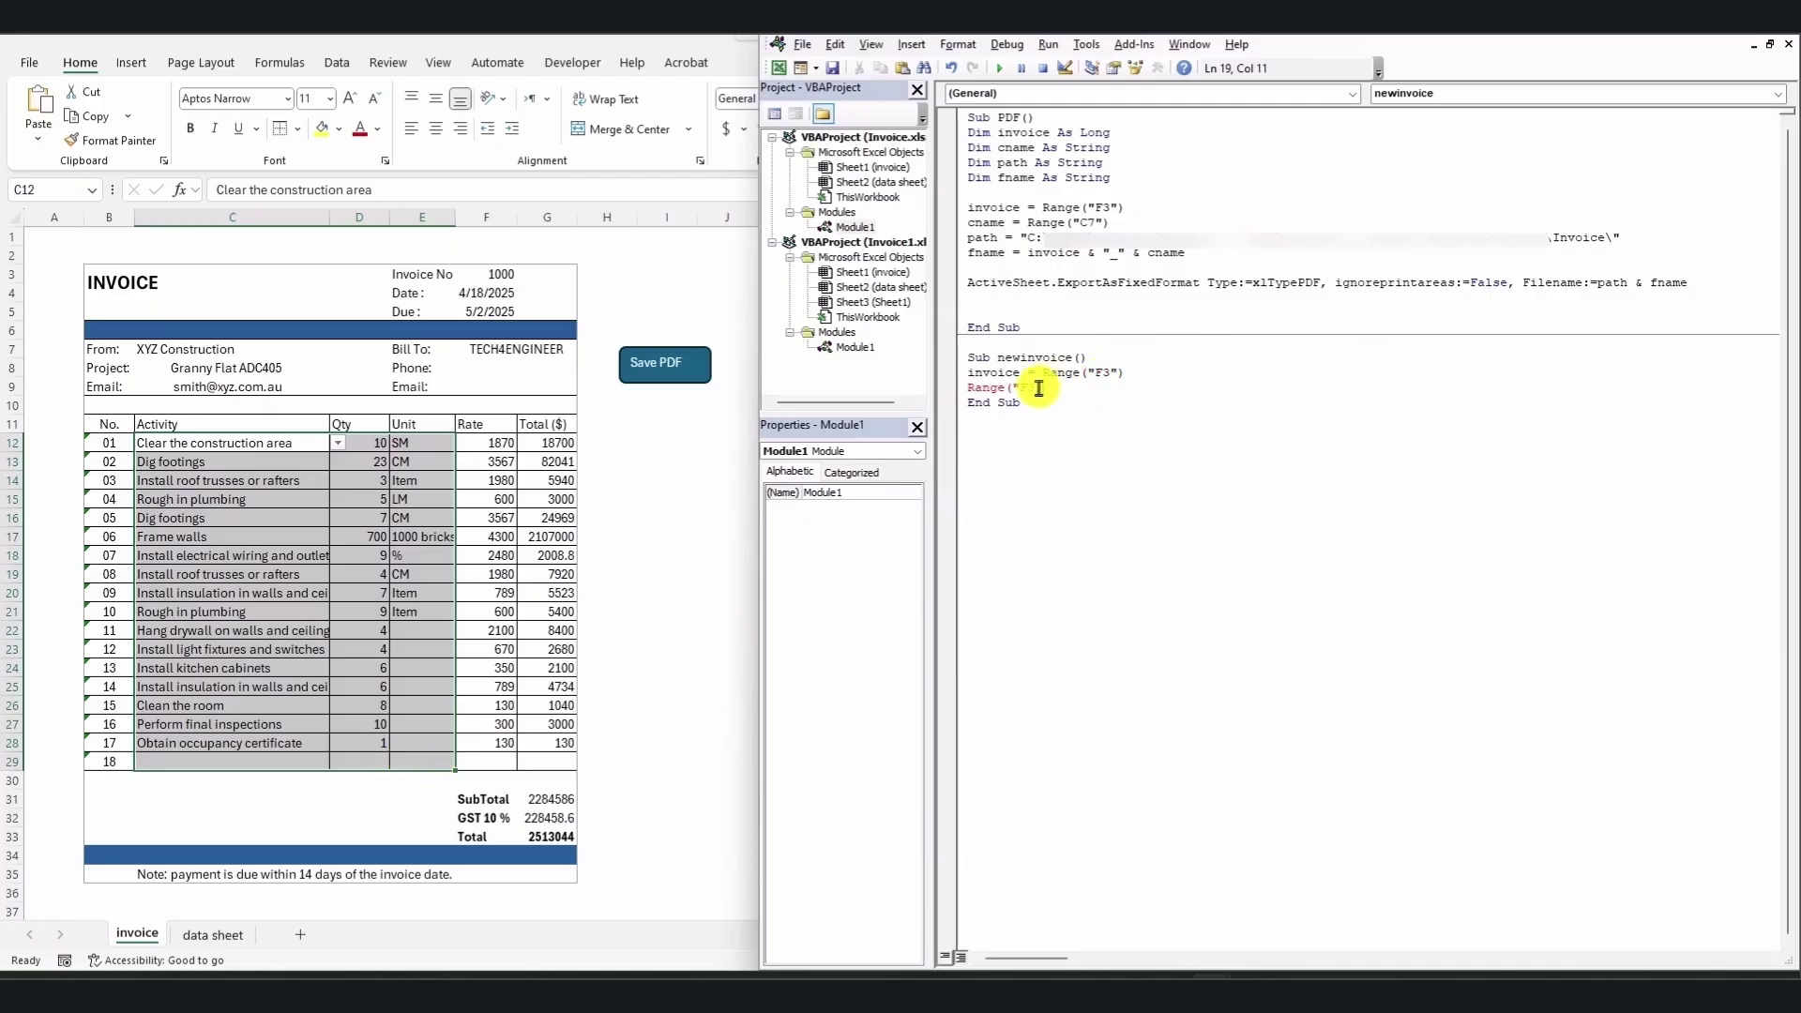
pyautogui.write('C12:E29").ClearContents')
pyautogui.press('Return')
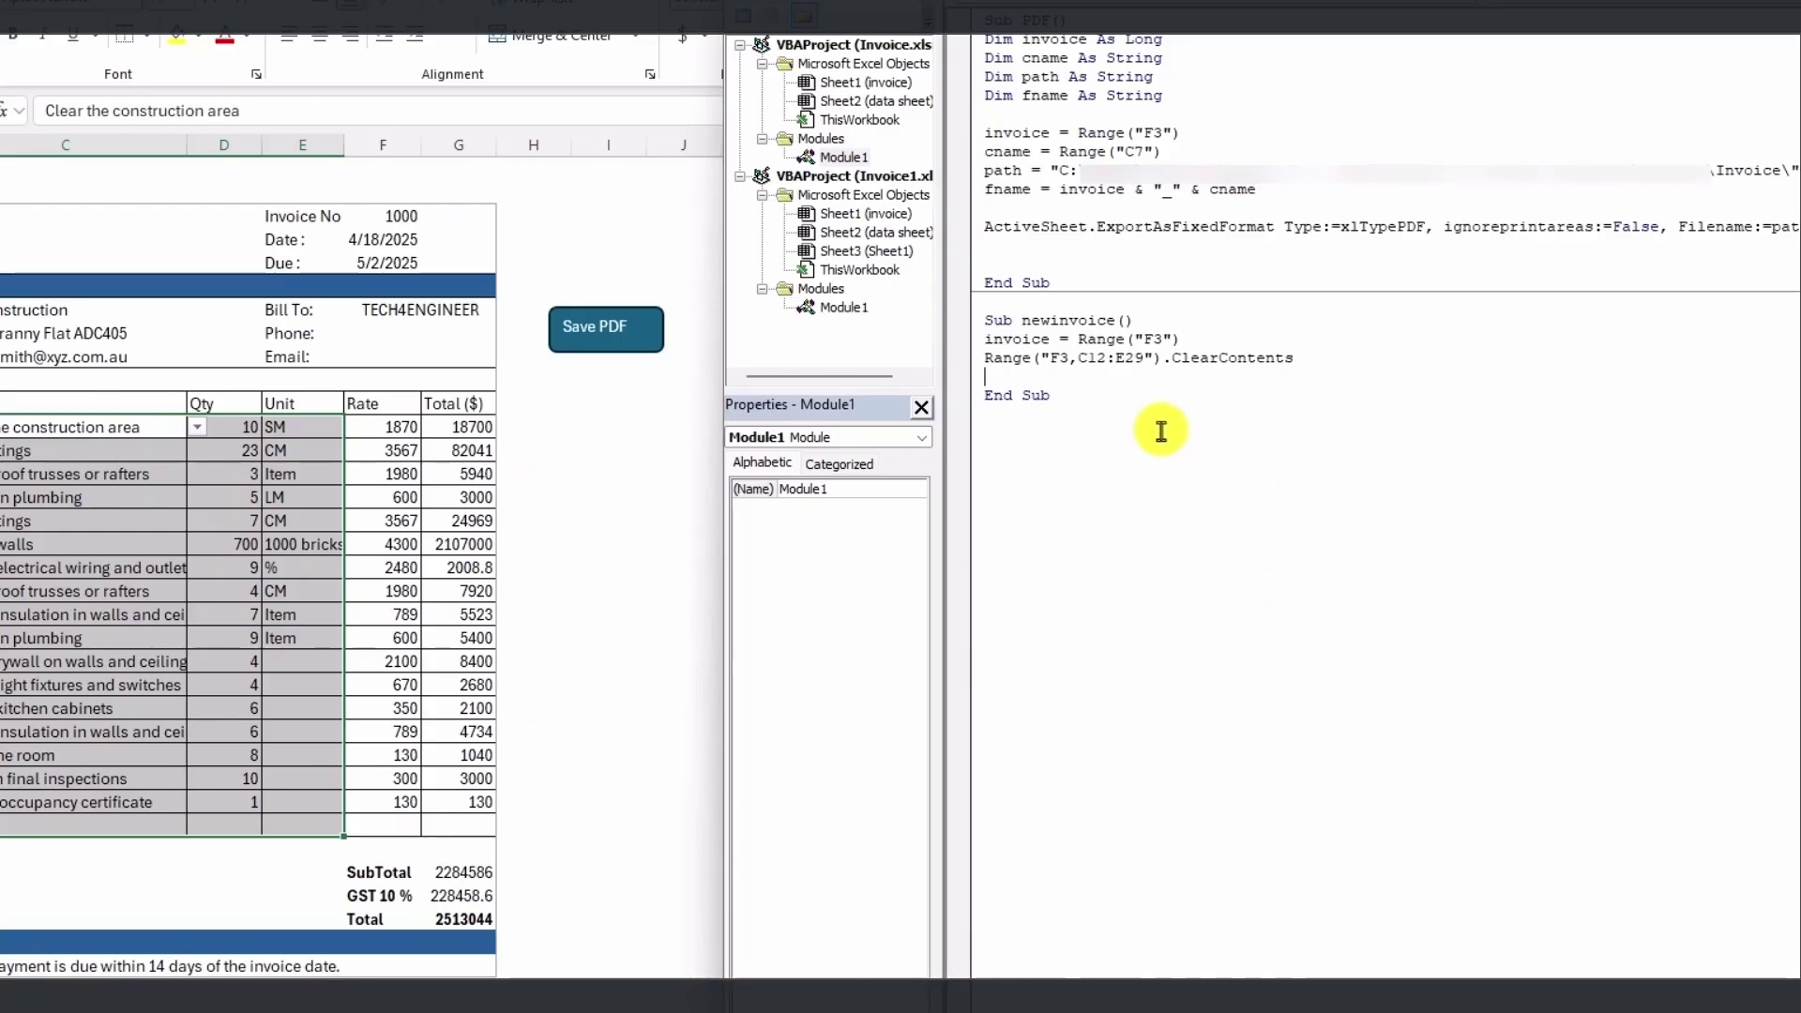
pyautogui.click(1132, 357)
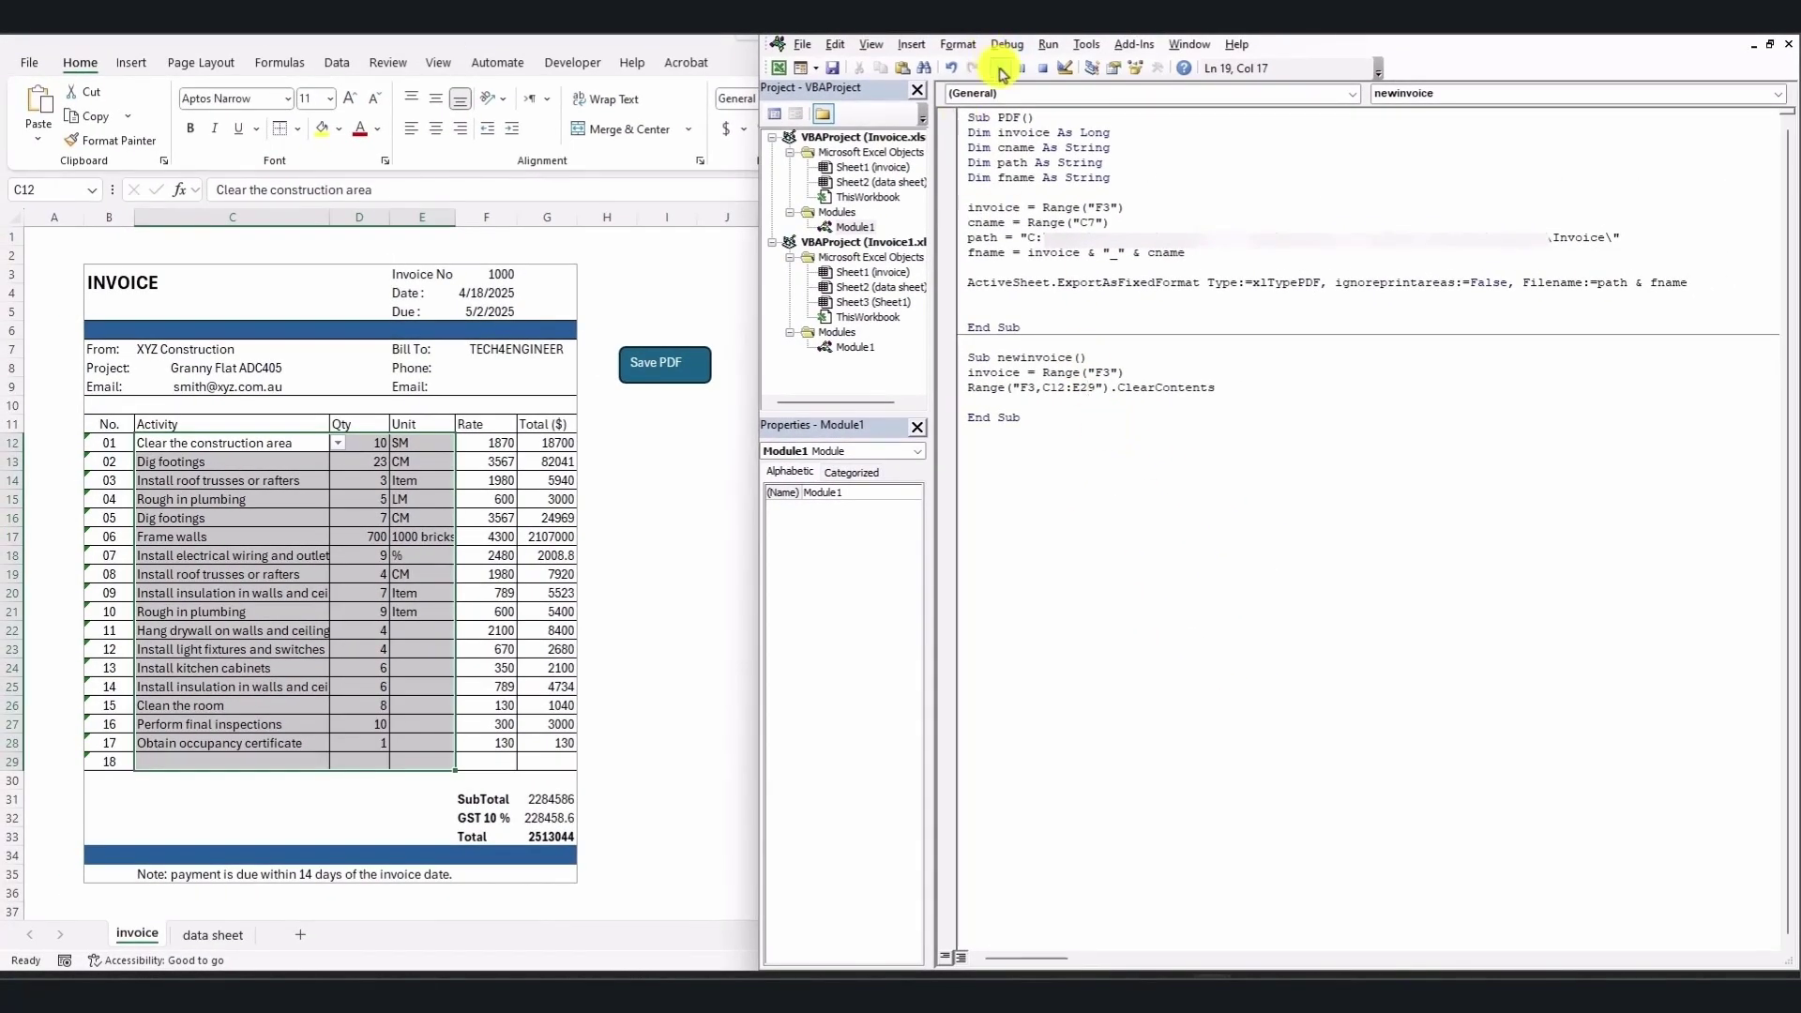
pyautogui.click(1000, 69)
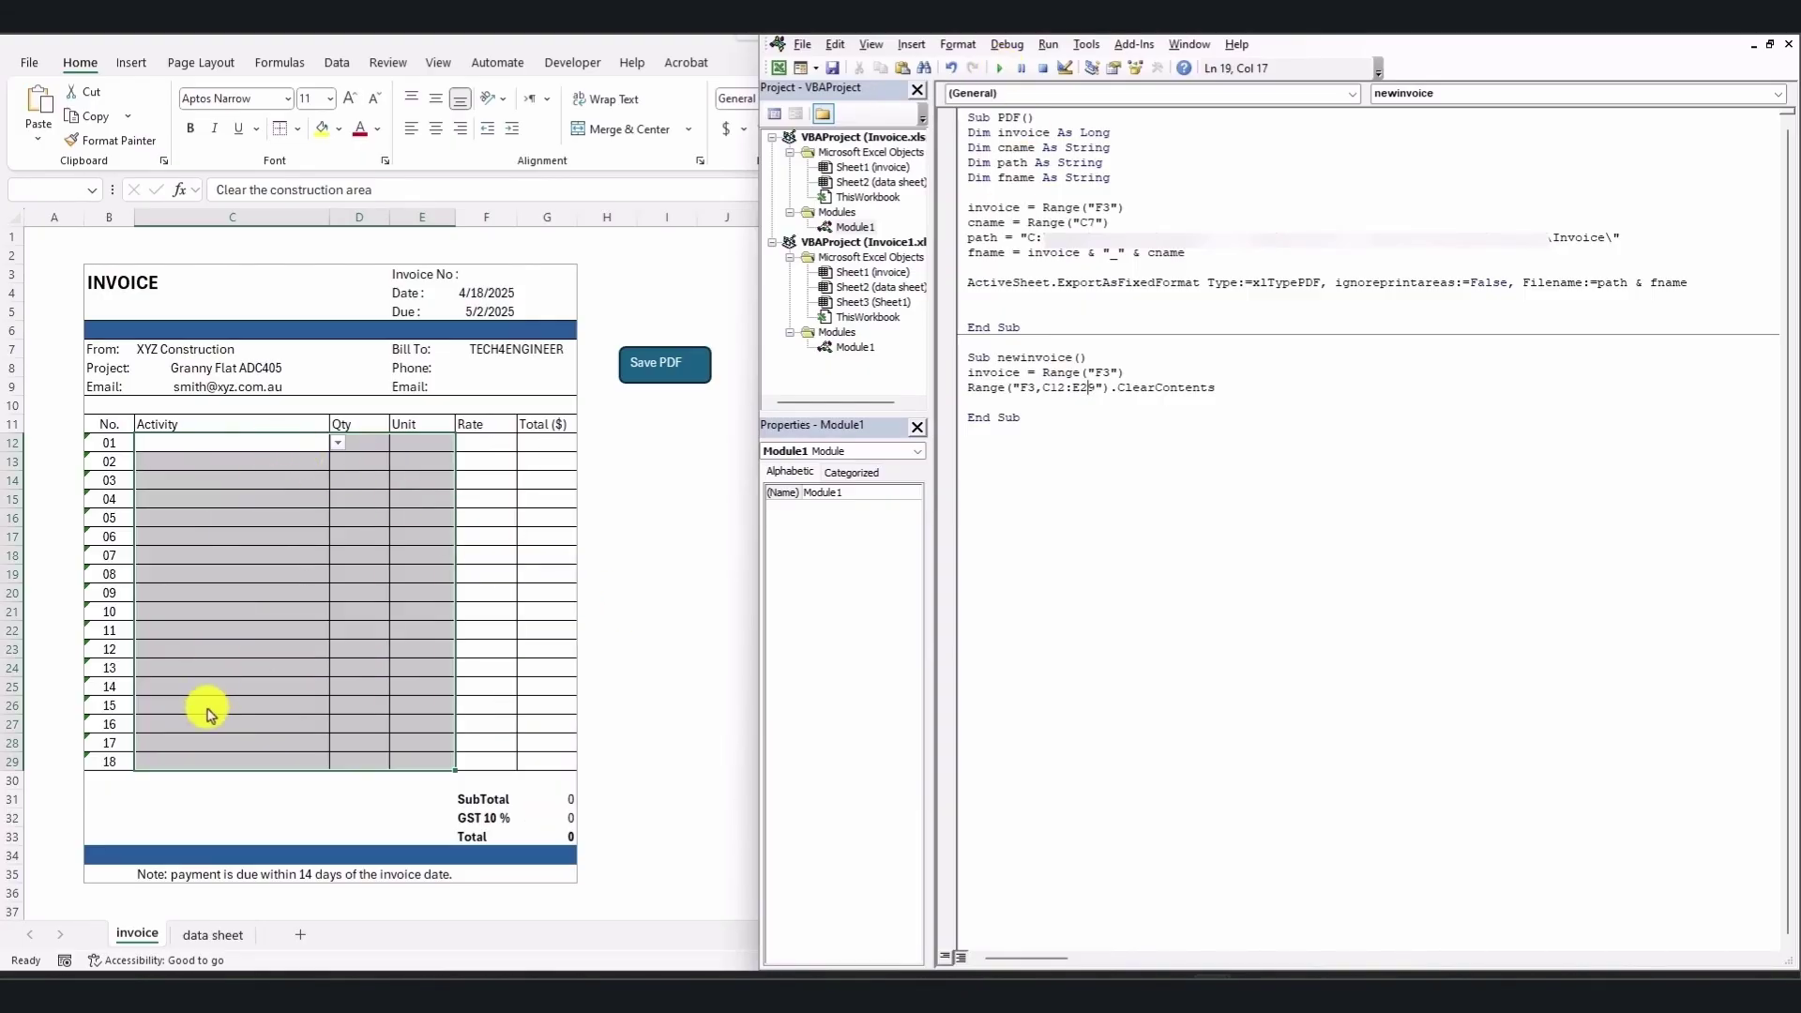
# - Copy the Save PDF button and paste a duplicate near cell I11
pyautogui.rightClick(695, 359)
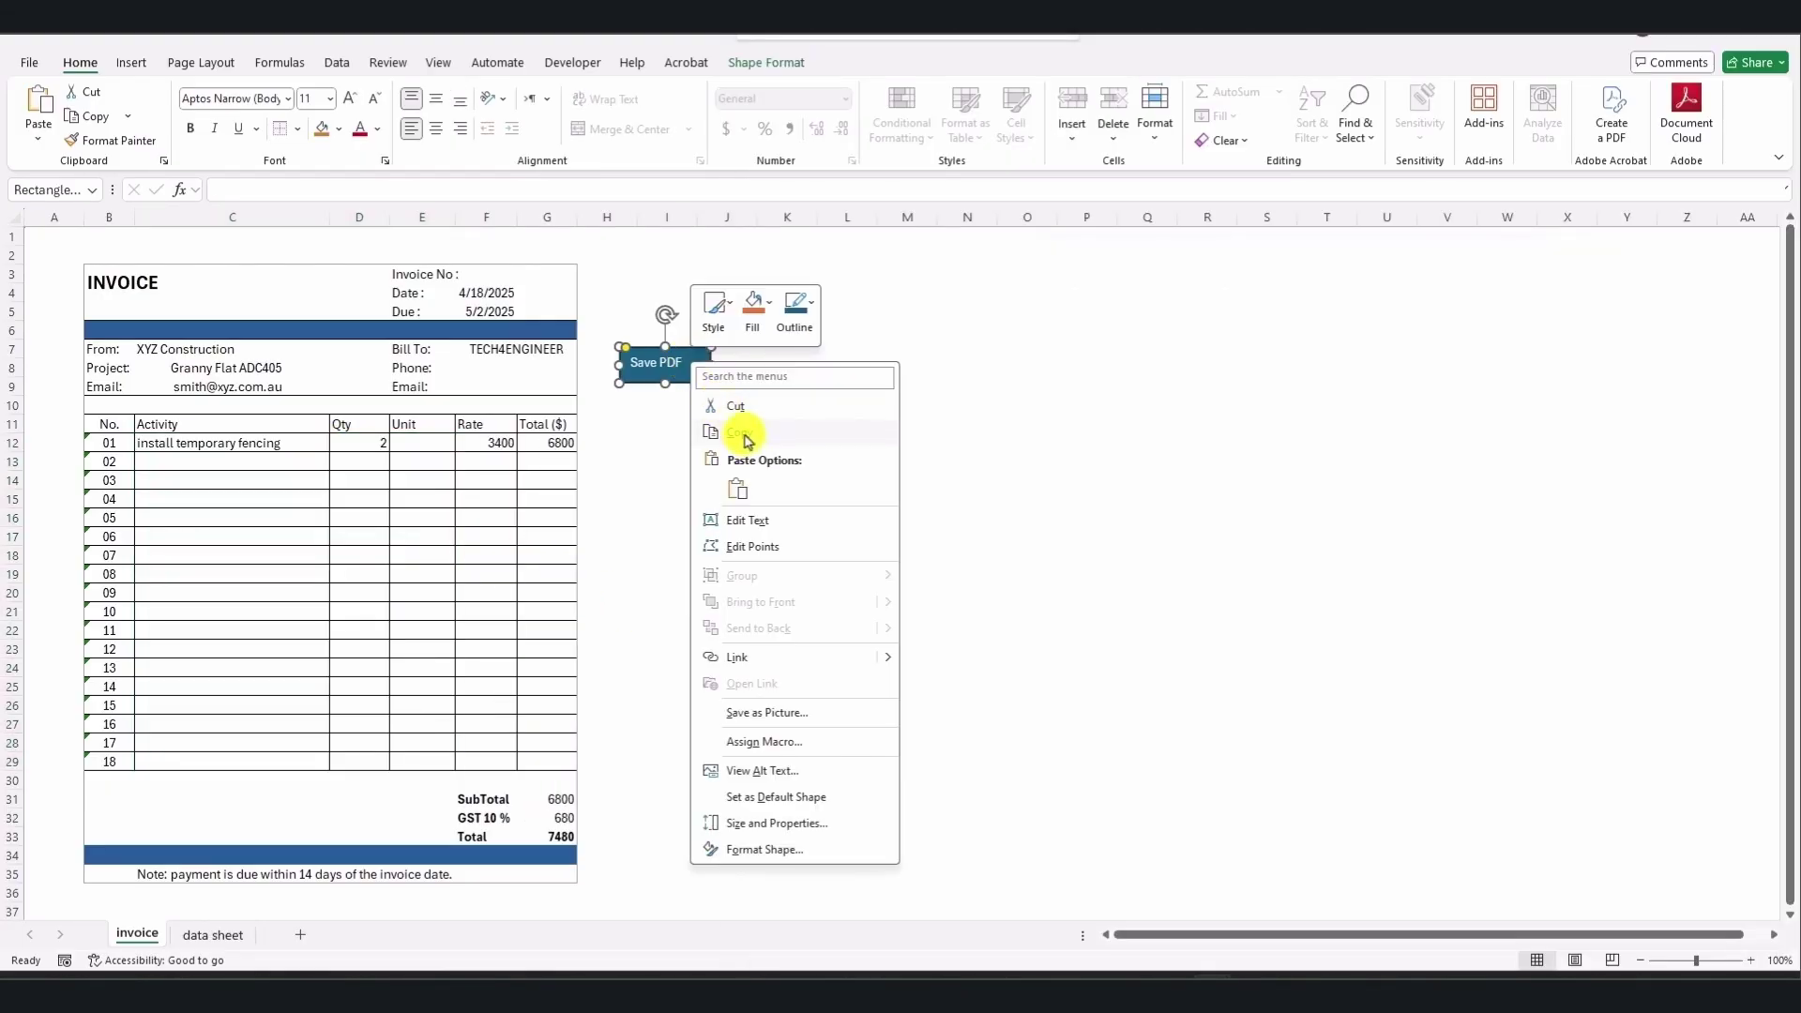
pyautogui.click(646, 426)
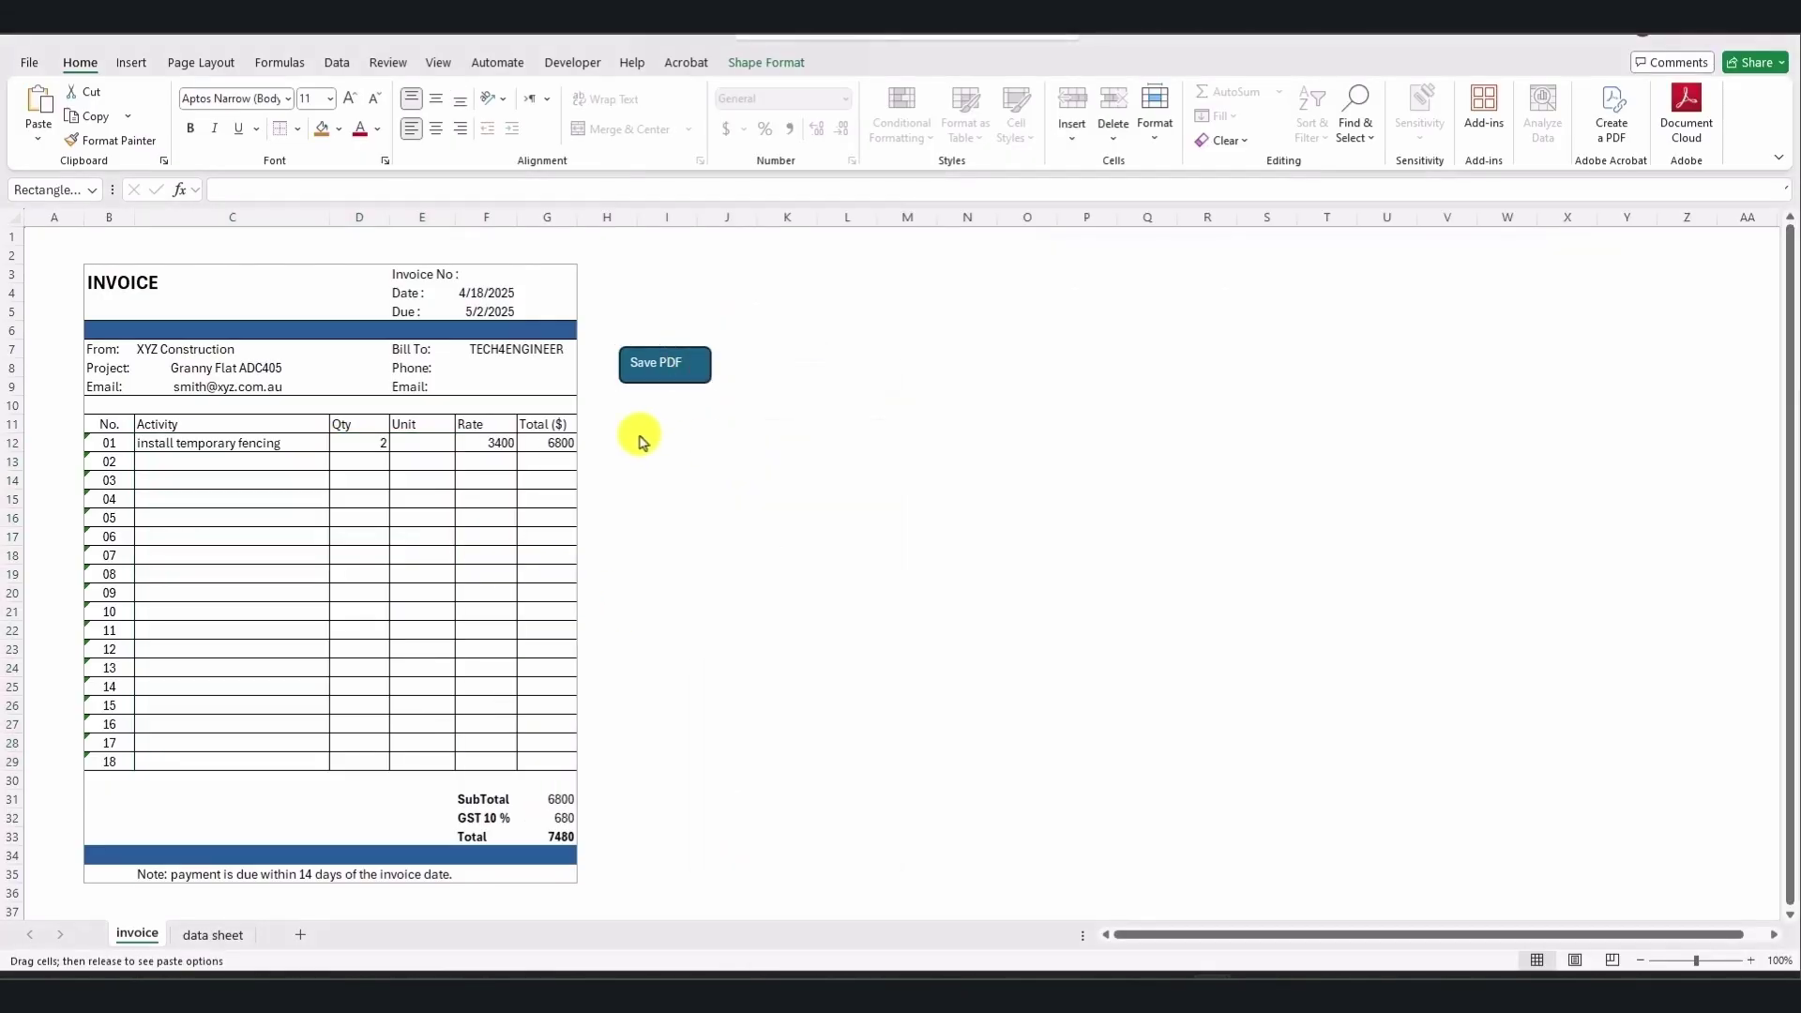
pyautogui.rightClick(665, 424)
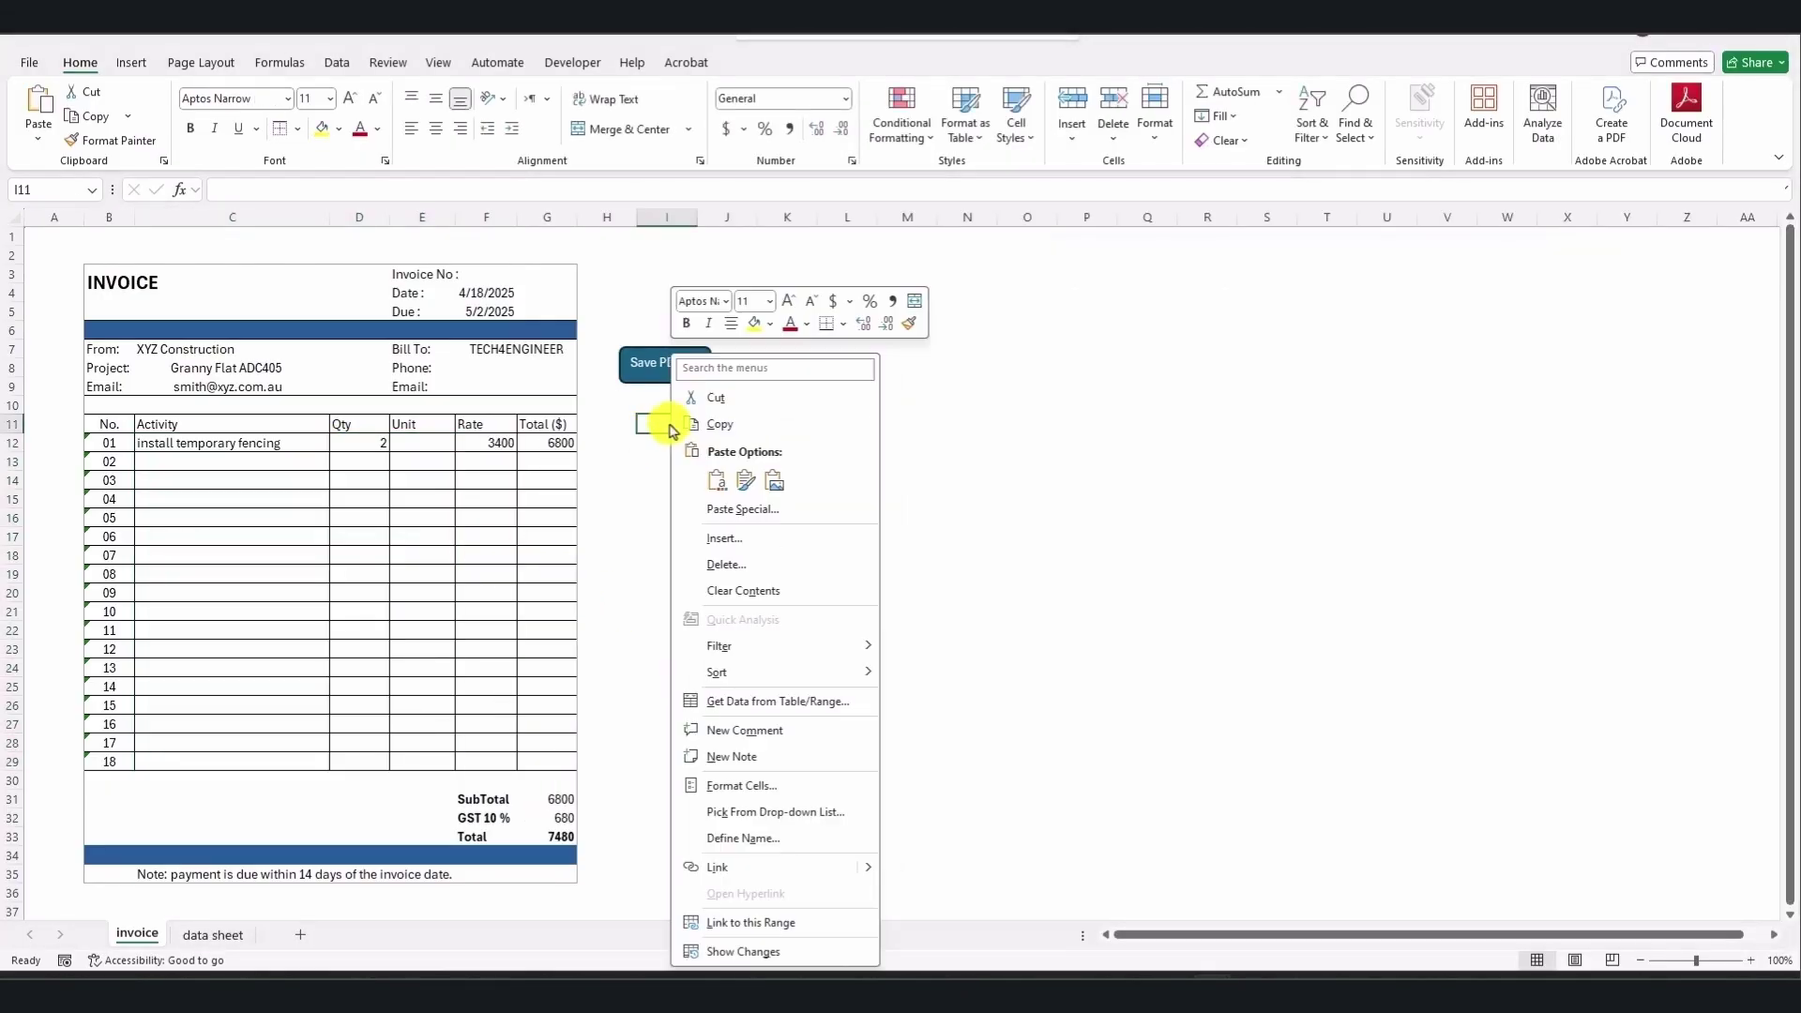
pyautogui.click(719, 482)
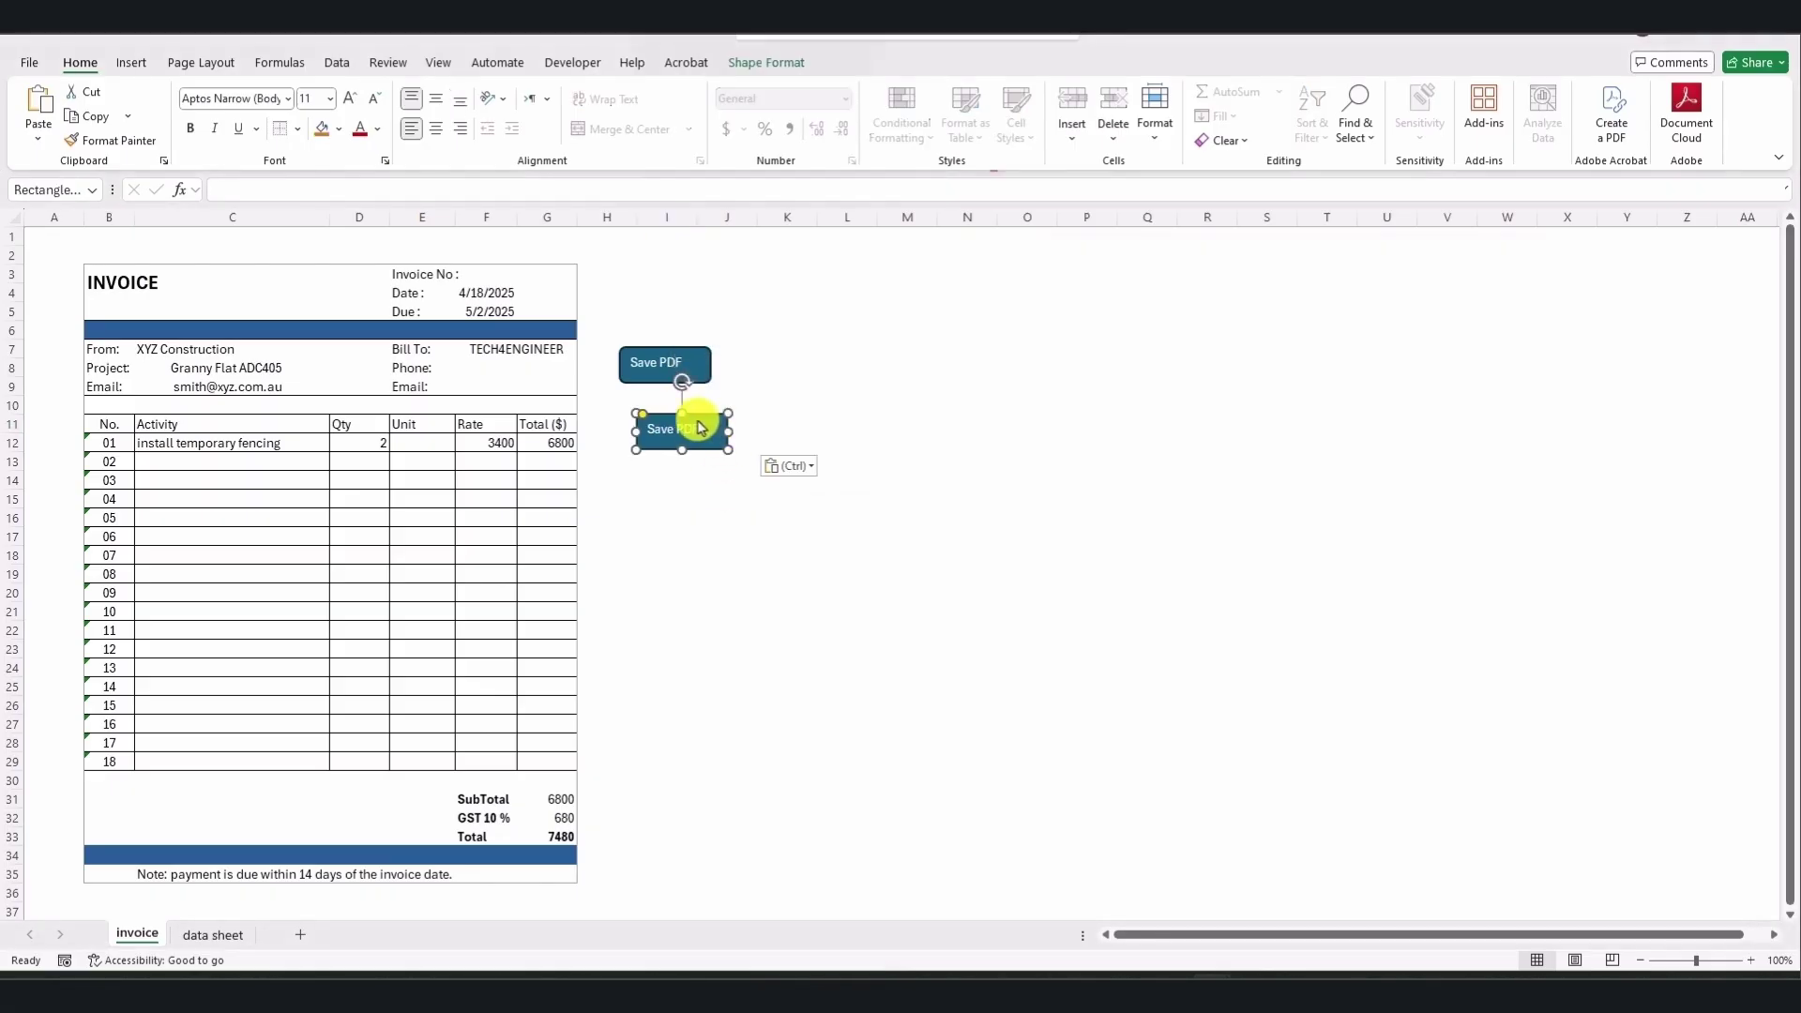
# - Assign newinvoice to the copy, label it New Invoice, and place it under Save PDF
pyautogui.rightClick(667, 433)
pyautogui.click(775, 748)
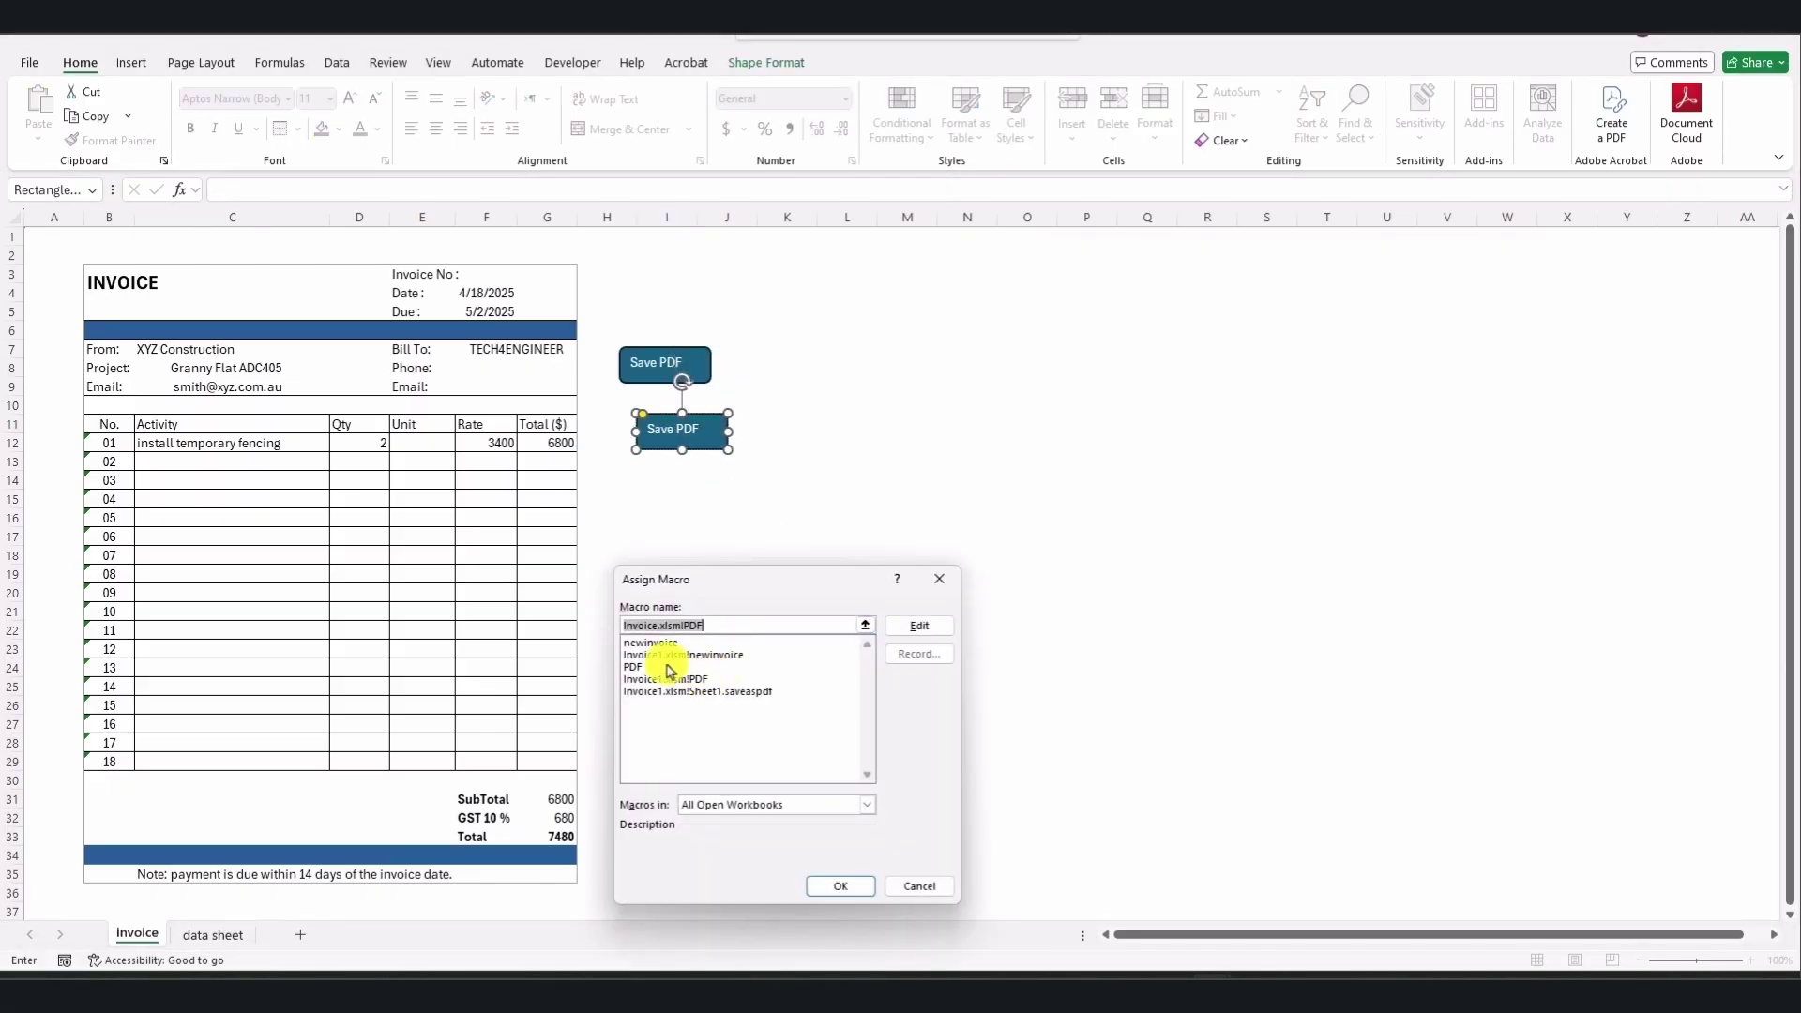
pyautogui.click(649, 642)
pyautogui.click(842, 887)
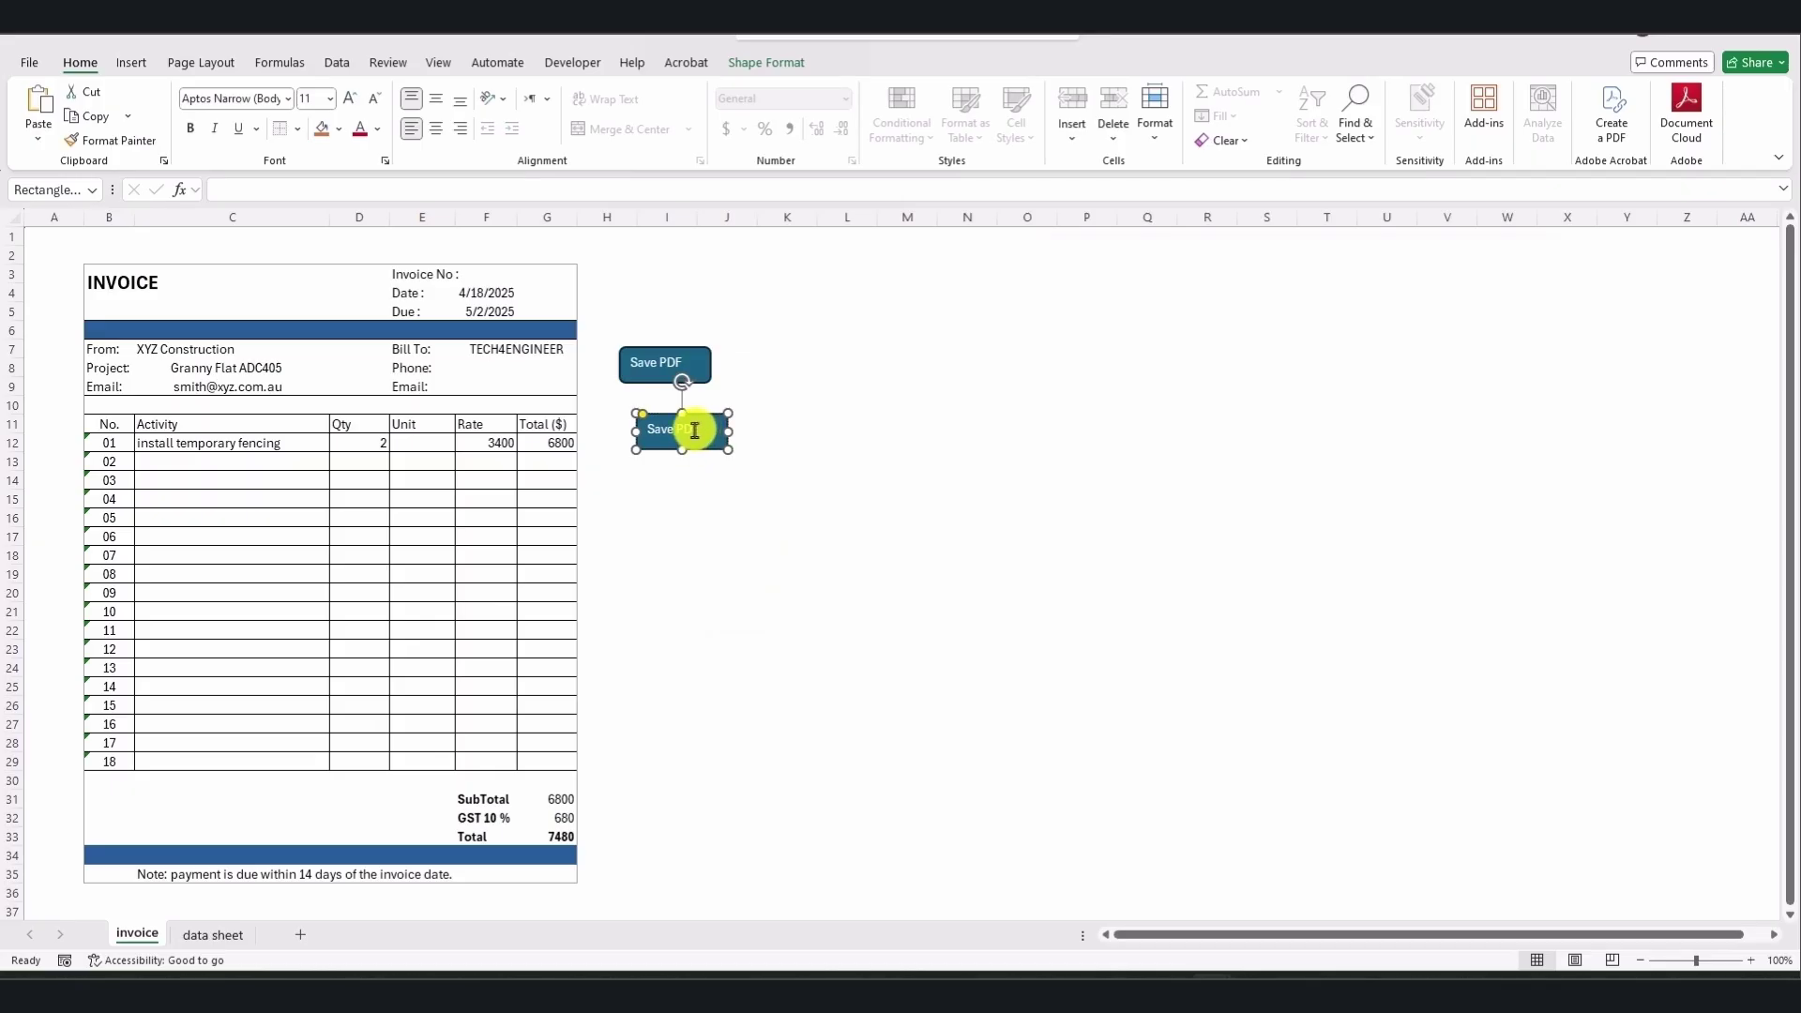
pyautogui.write('New Invoice')
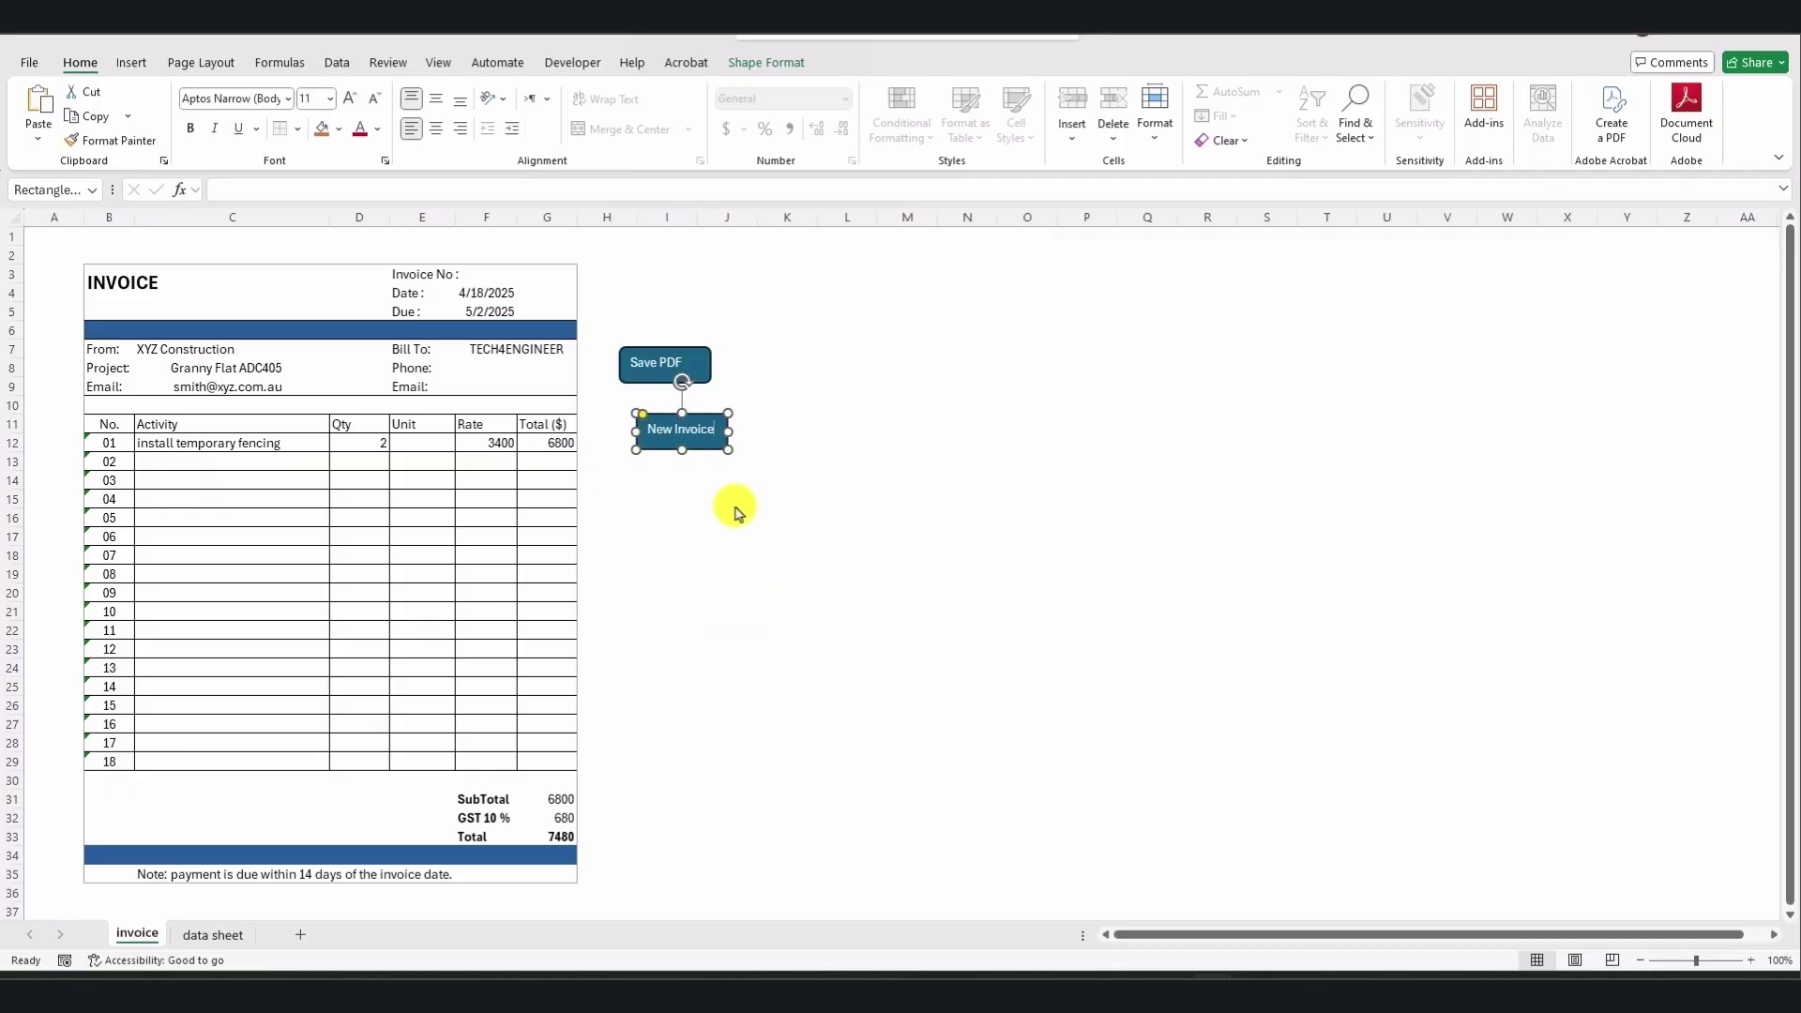
pyautogui.click(730, 498)
pyautogui.moveTo(664, 415); pyautogui.dragTo(646, 399)
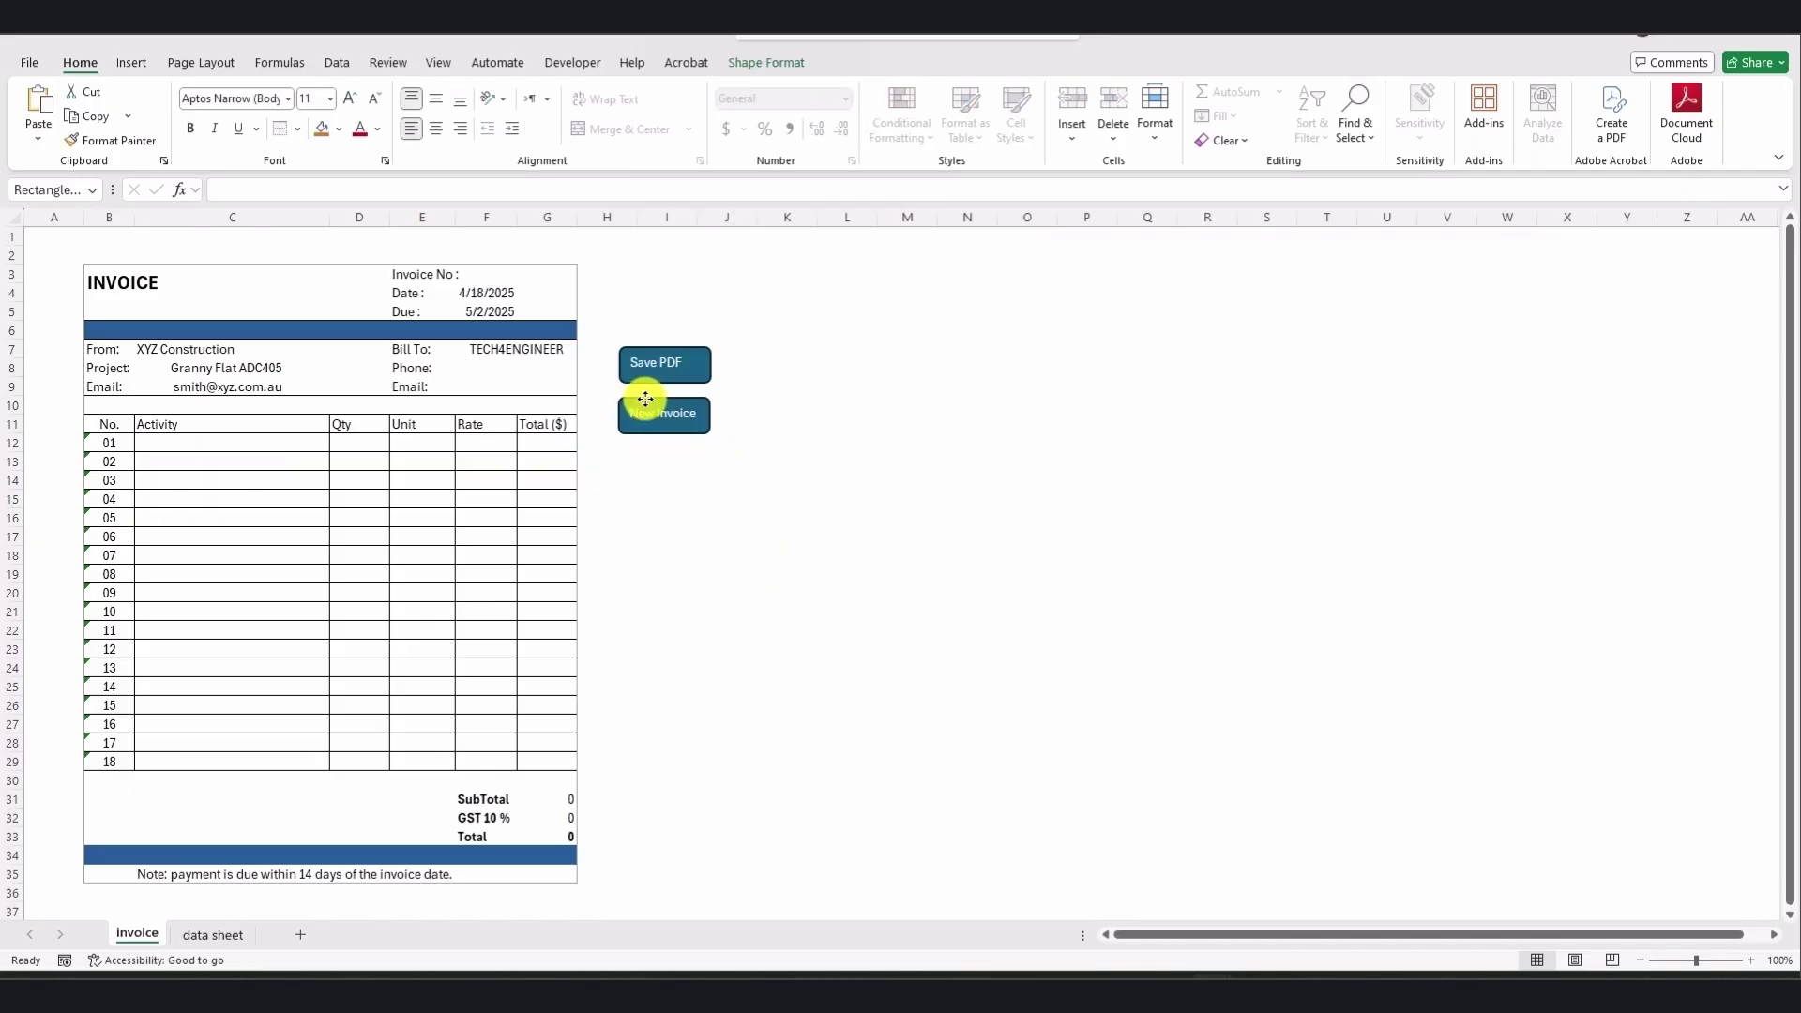
pyautogui.click(921, 462)
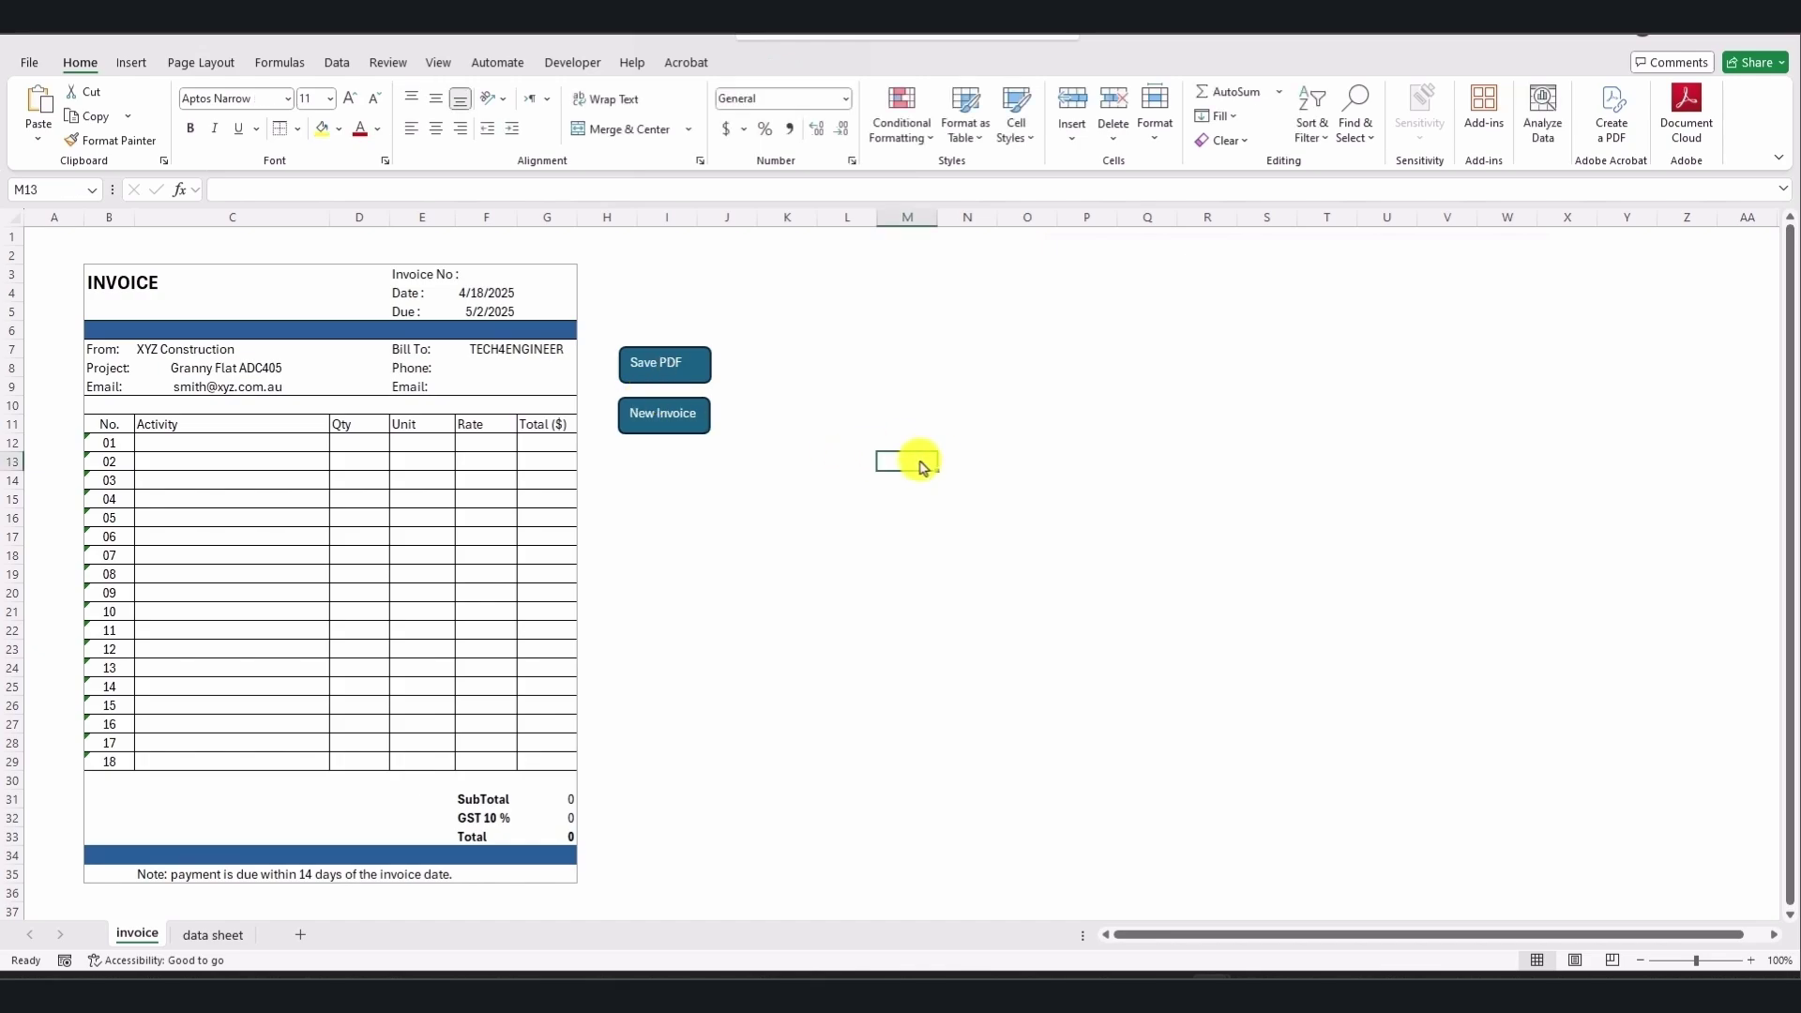